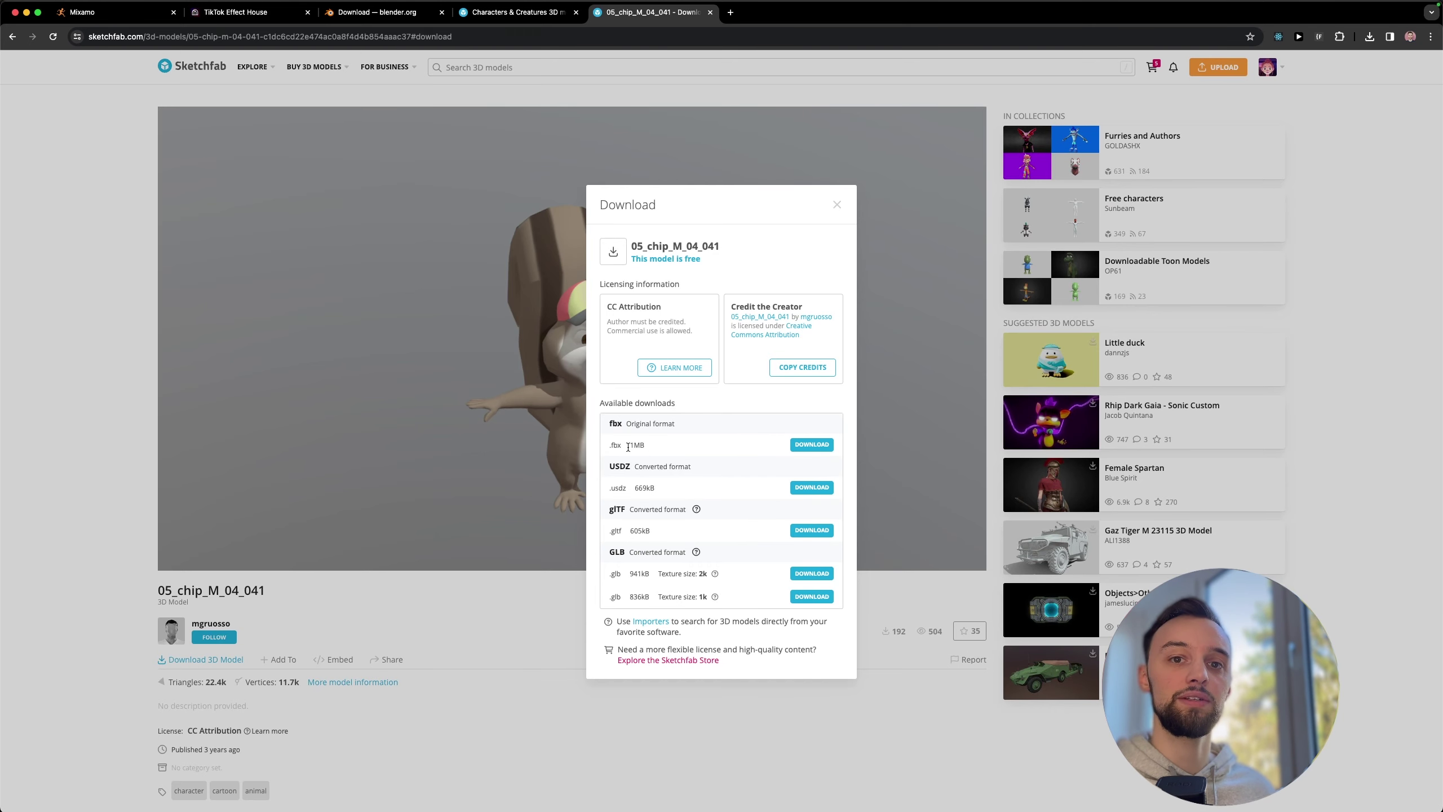
# Step: Move the squirrel armature's Neck bone down about 0.02 m along the global Z axis
pyautogui.press('g')
pyautogui.press('z')
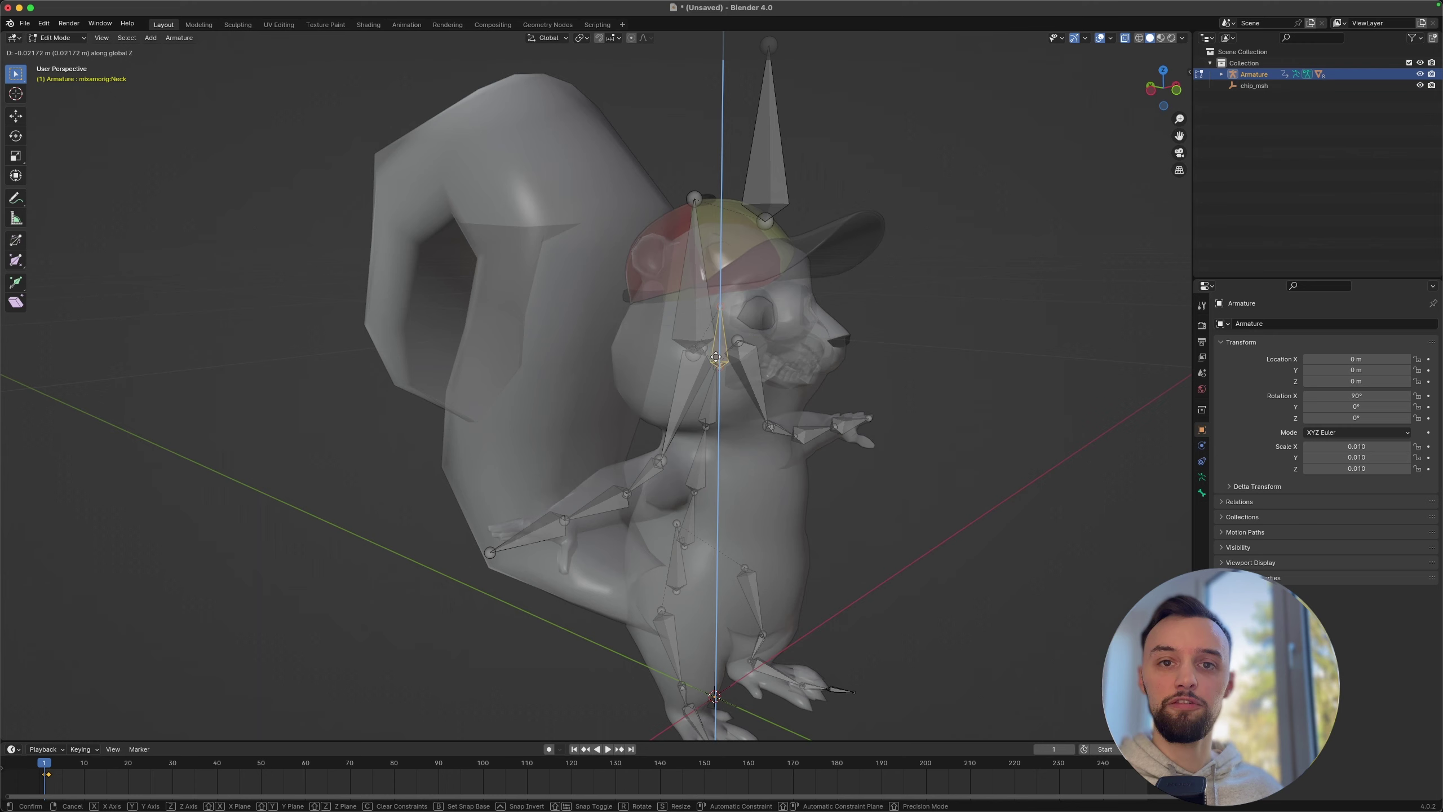
pyautogui.click(716, 357)
pyautogui.scroll(2, 715, 344)
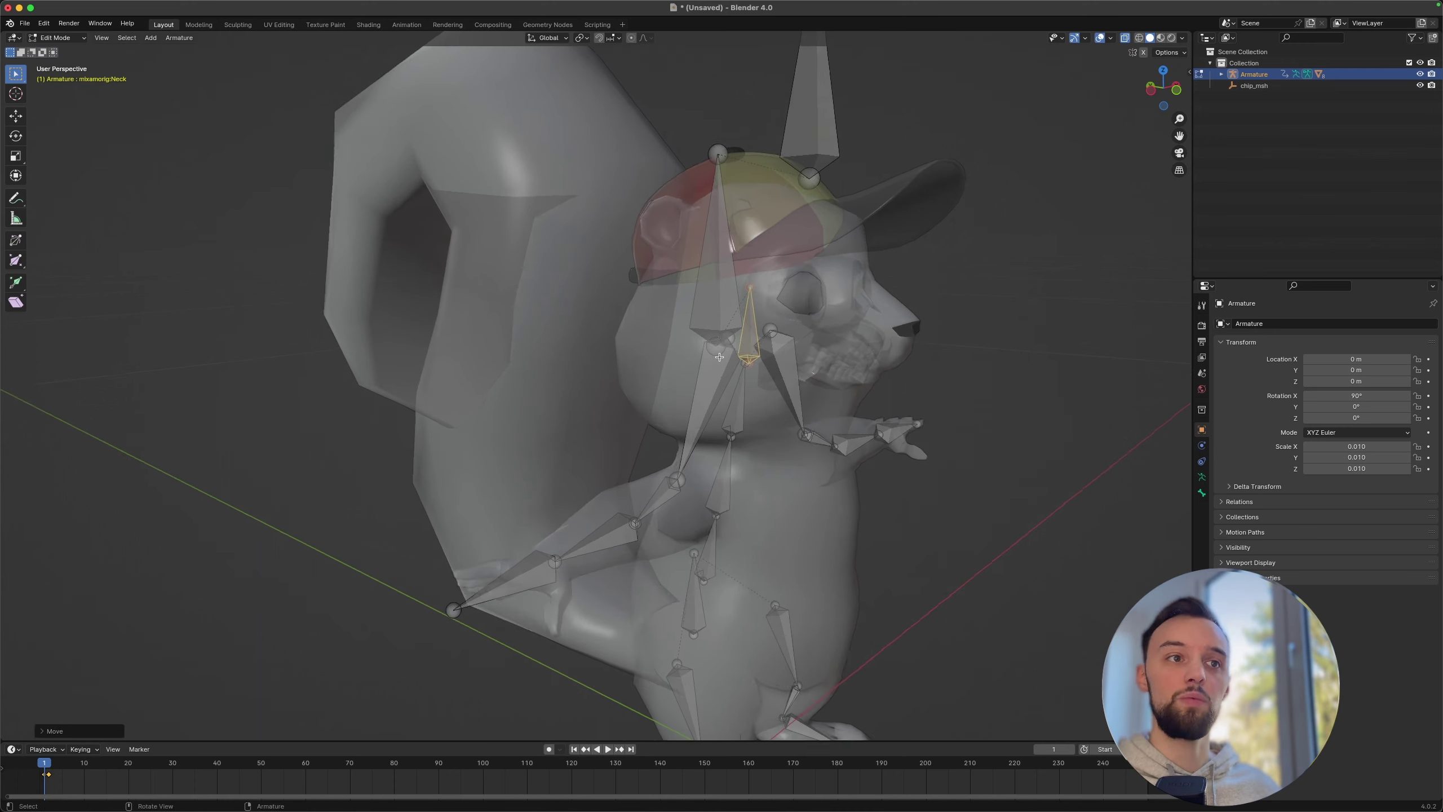
pyautogui.click(756, 331)
pyautogui.moveTo(755, 330); pyautogui.dragTo(796, 329, button='middle')
pyautogui.scroll(-3, 796, 329)
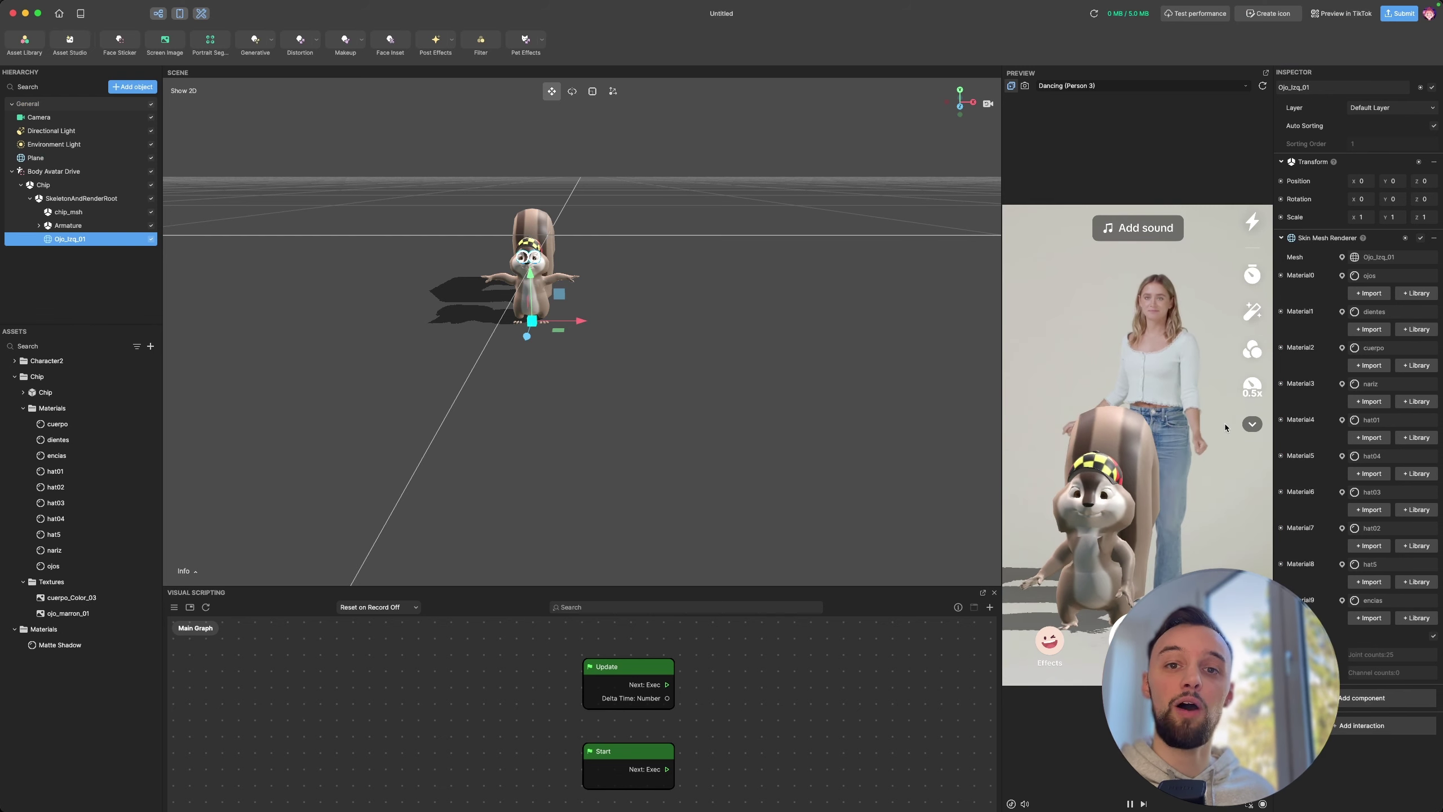
pyautogui.click(1341, 13)
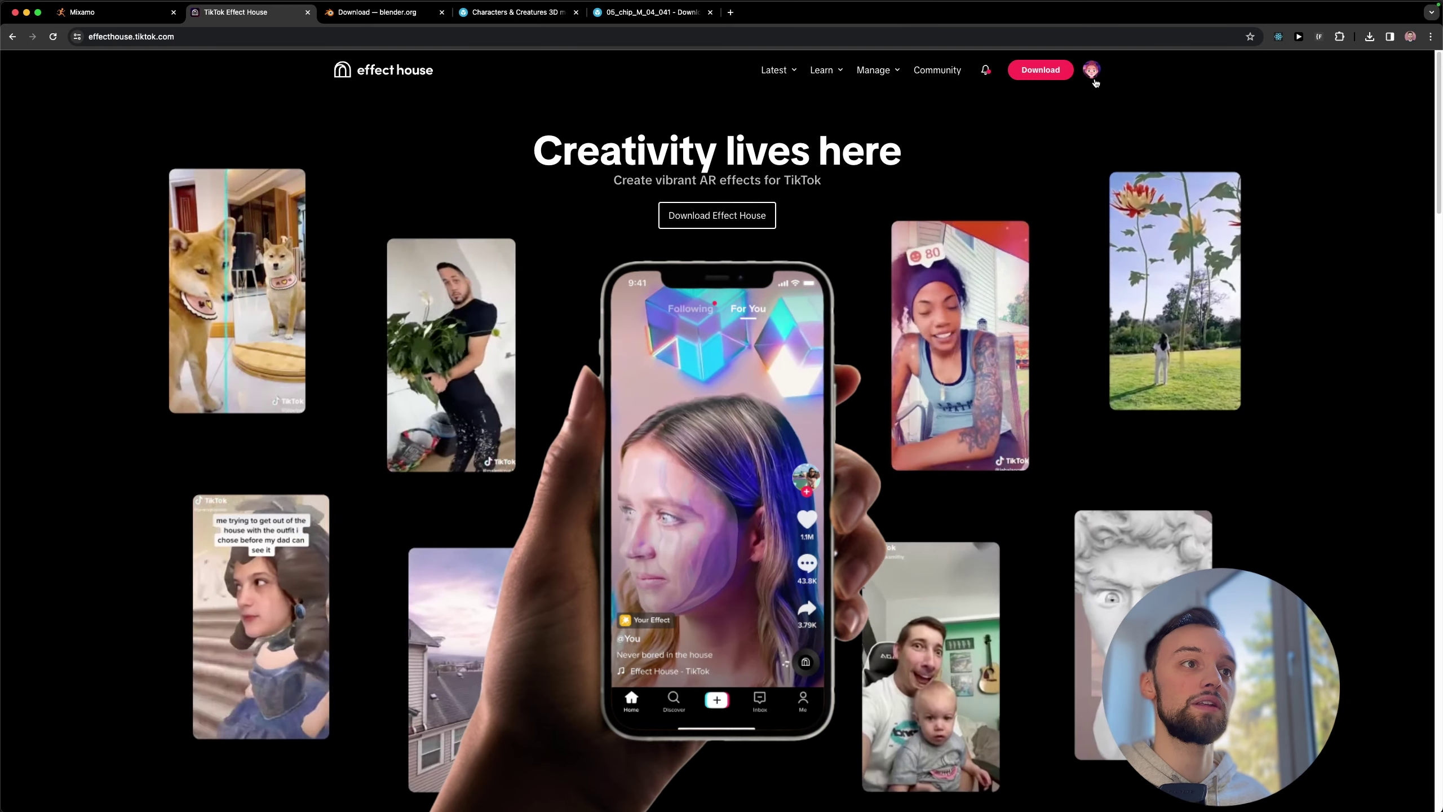
pyautogui.click(377, 14)
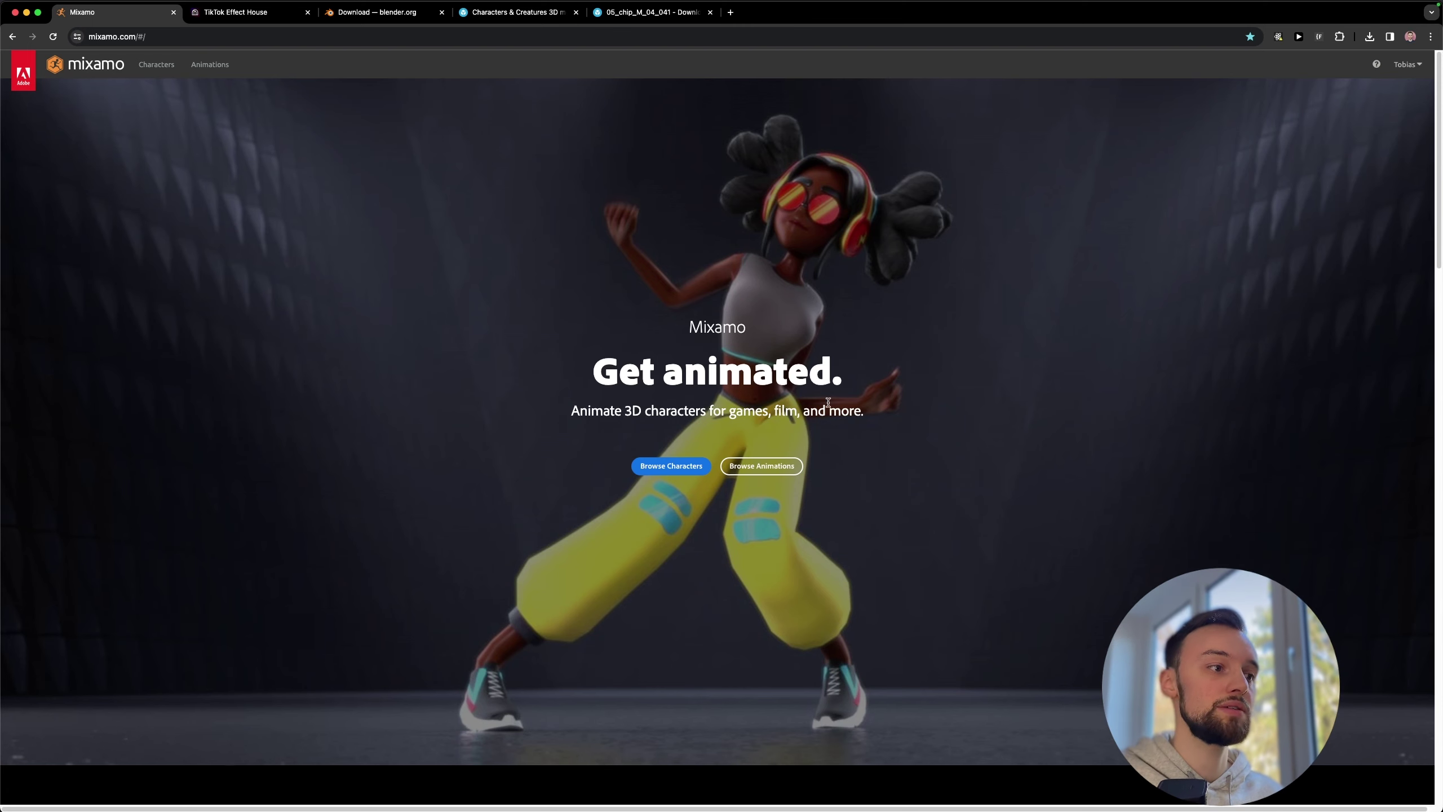
# Step: Browse the Mixamo character library and load the Kaya character in place of the current one
pyautogui.click(670, 466)
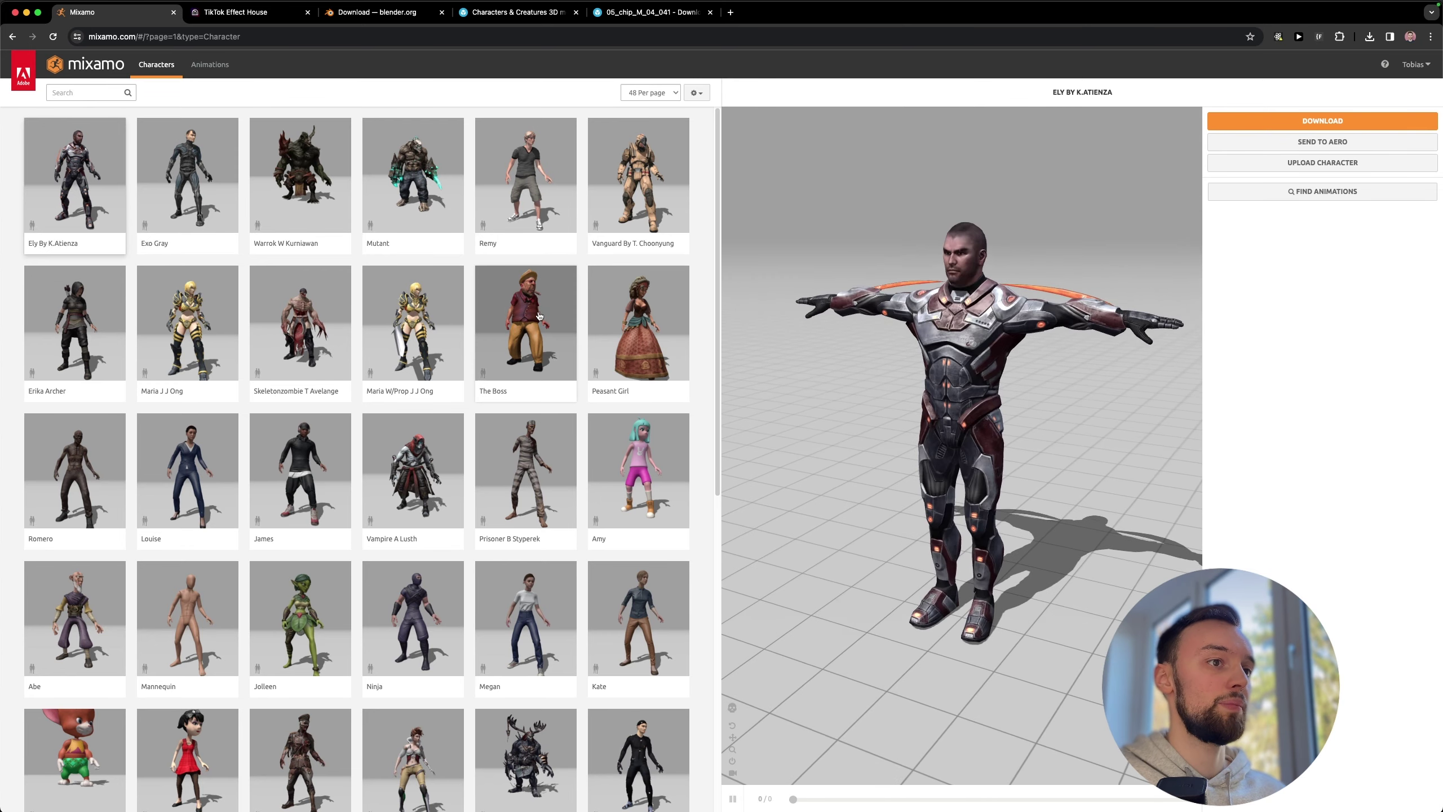
pyautogui.scroll(-10, 501, 329)
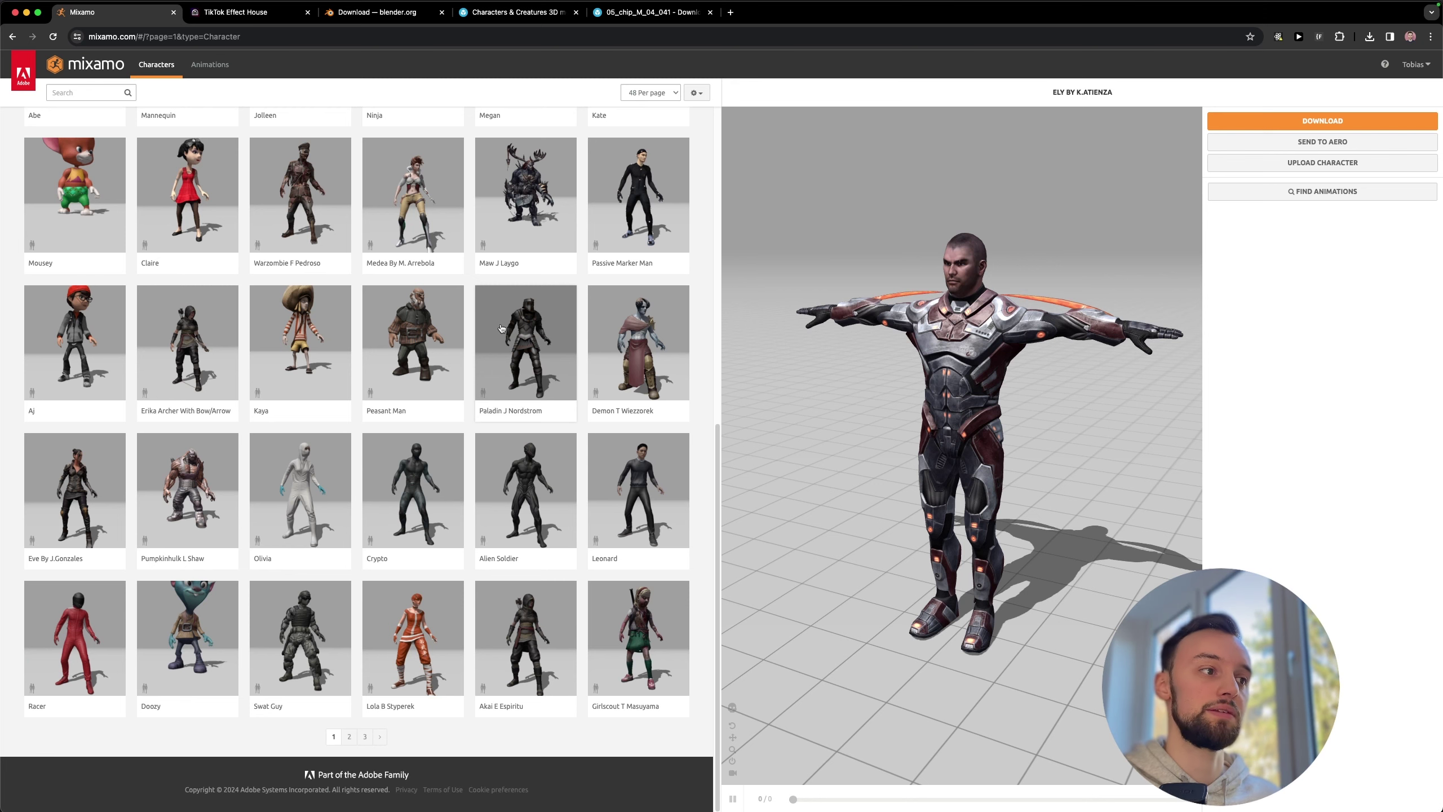
pyautogui.scroll(8, 492, 325)
pyautogui.scroll(-8, 416, 401)
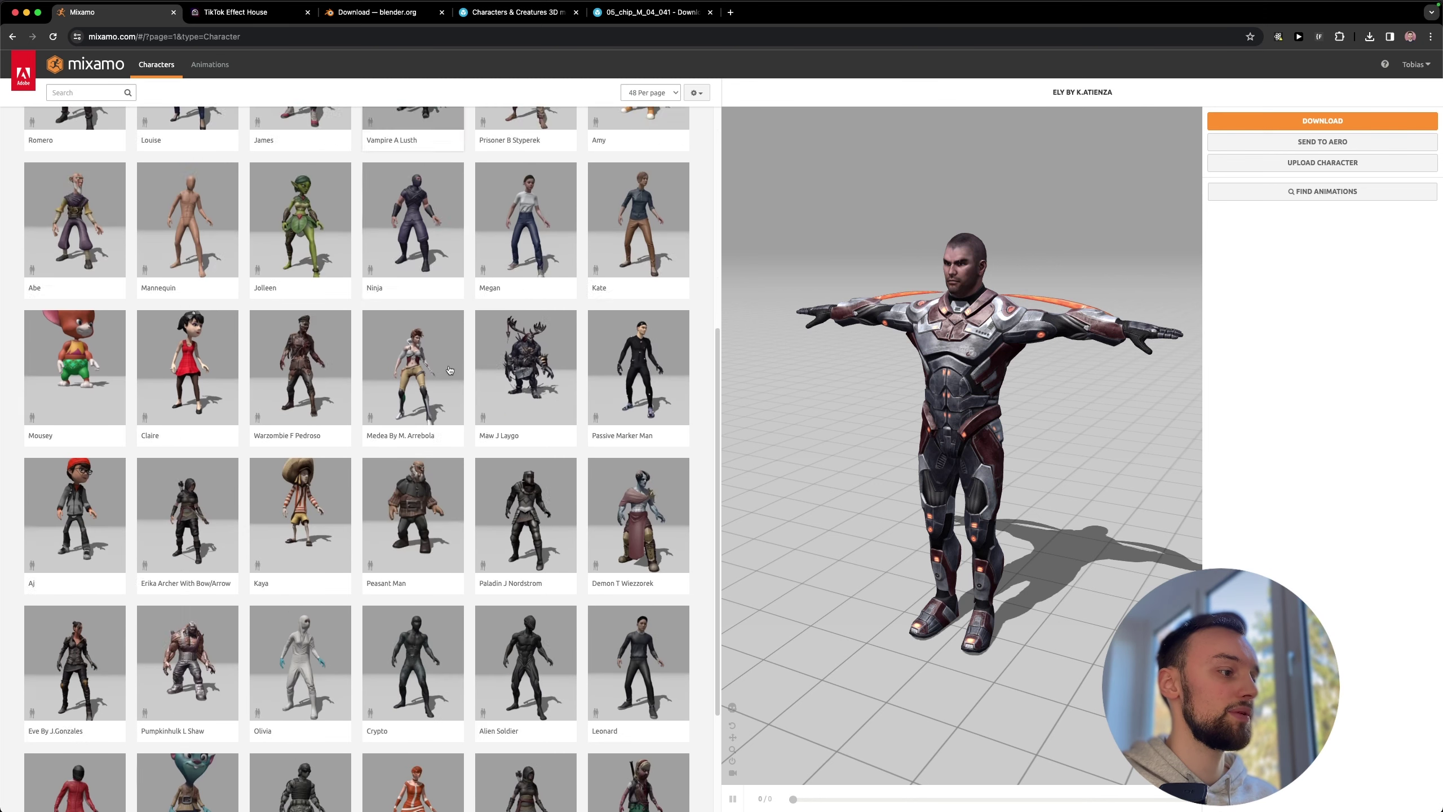
pyautogui.click(313, 350)
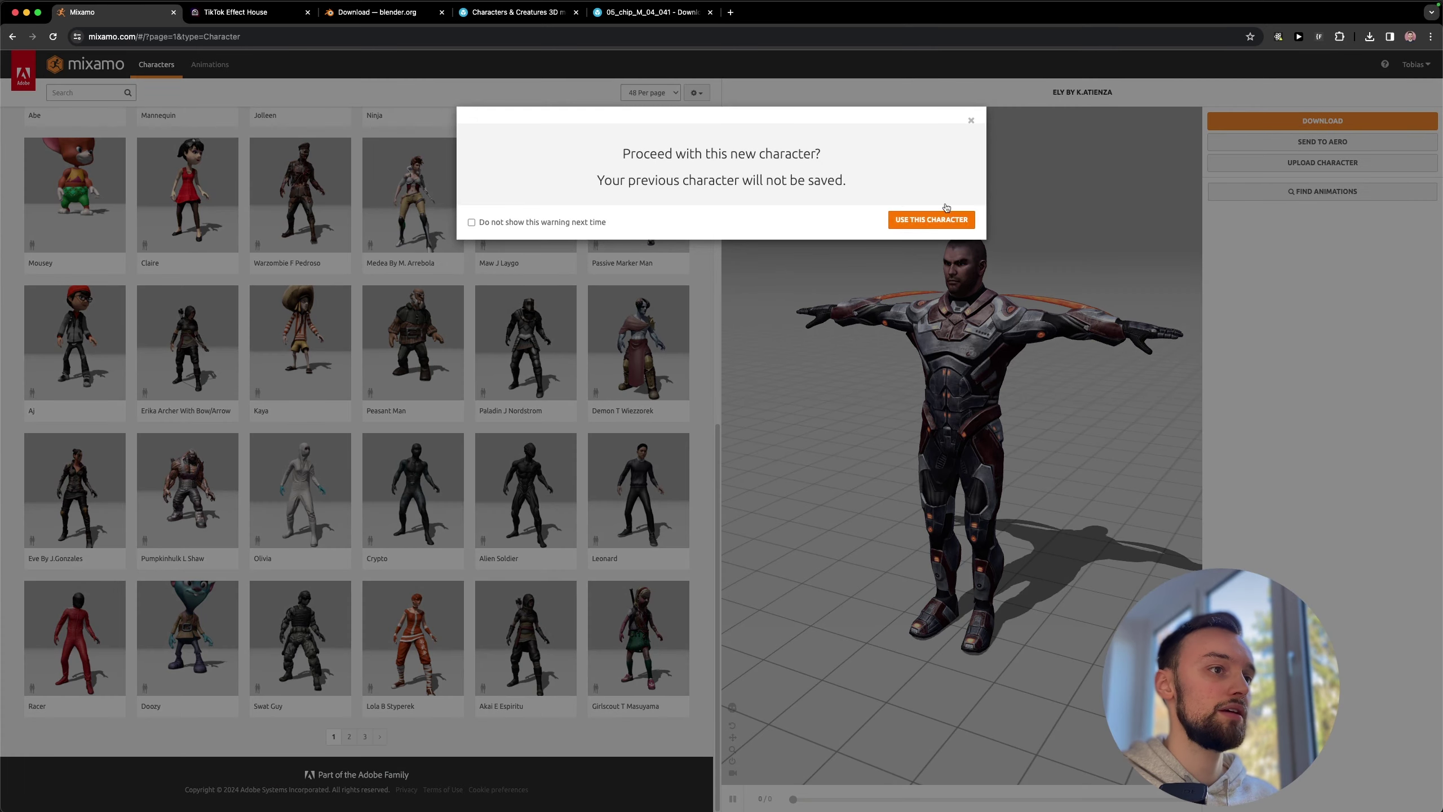
pyautogui.click(930, 220)
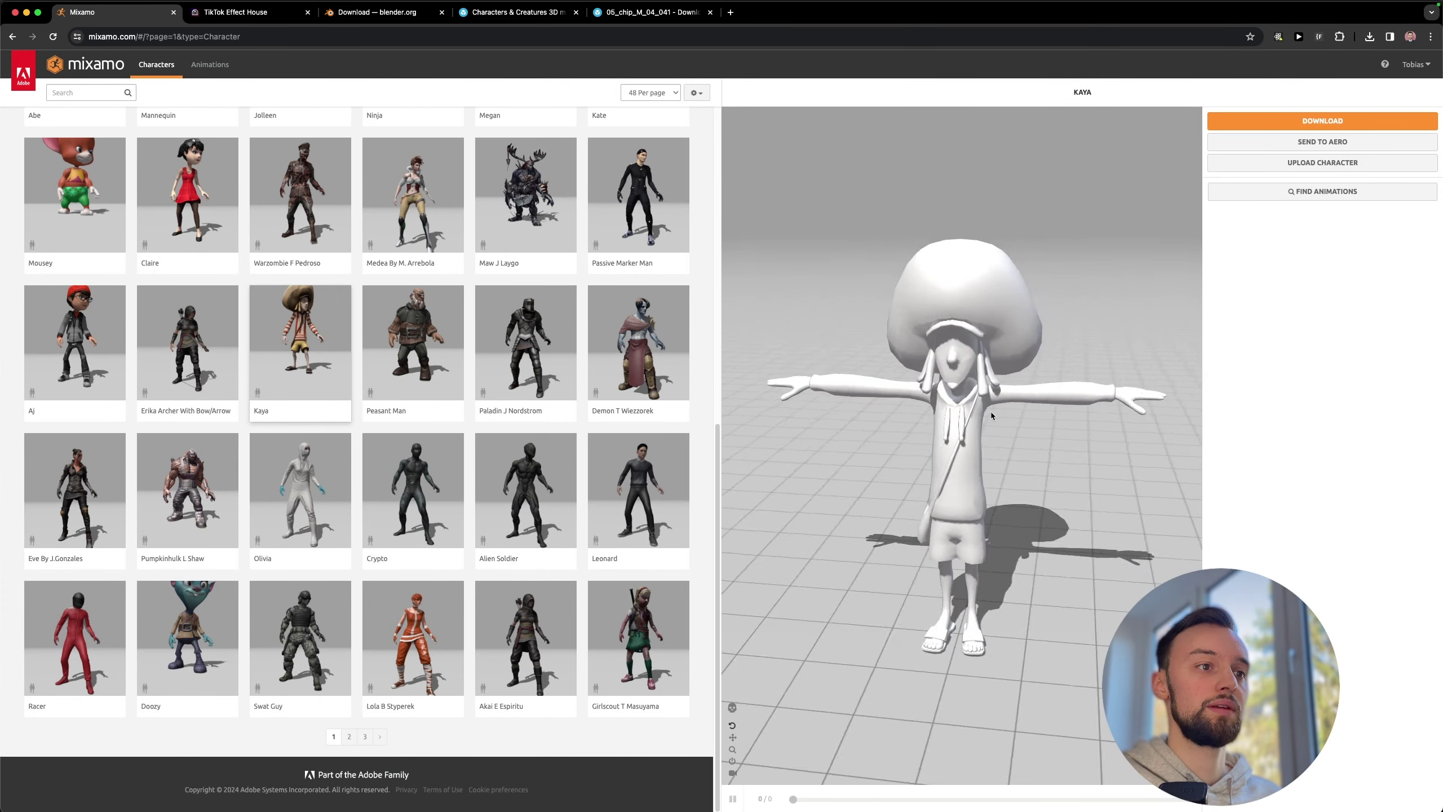
# Step: Download the Kaya character in FBX Binary (.fbx) format with the T-pose
pyautogui.moveTo(1092, 413); pyautogui.dragTo(993, 399)
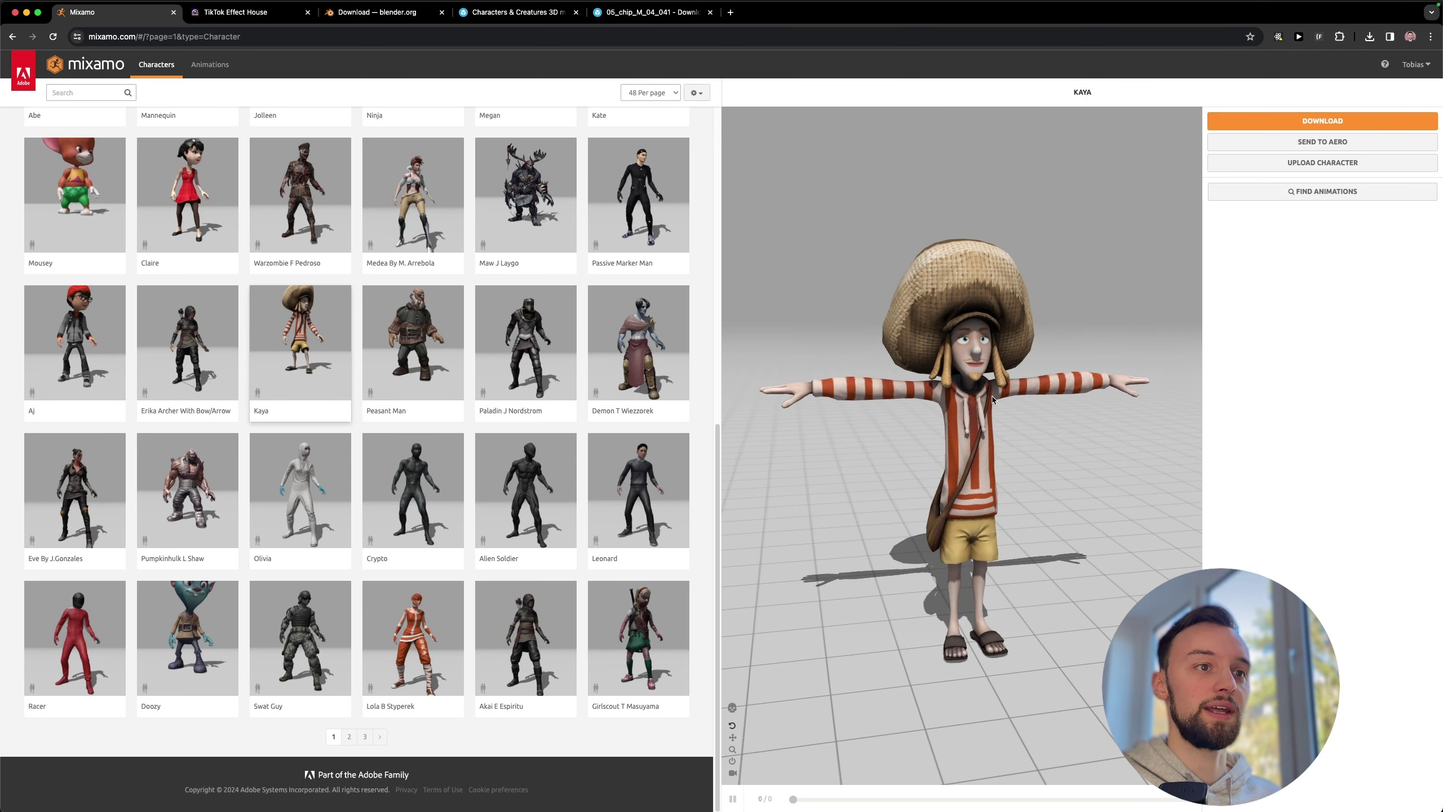
pyautogui.click(1317, 121)
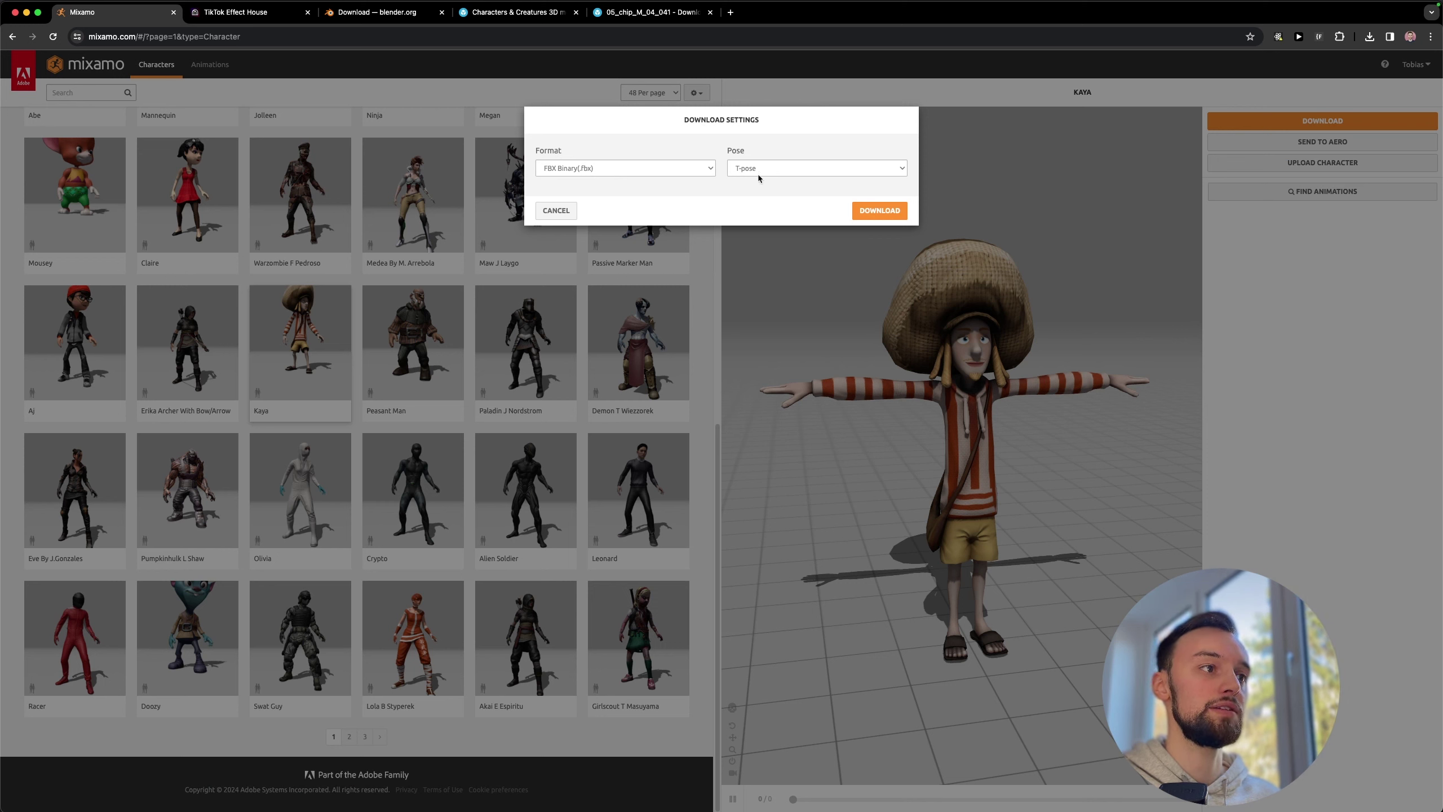
pyautogui.click(874, 211)
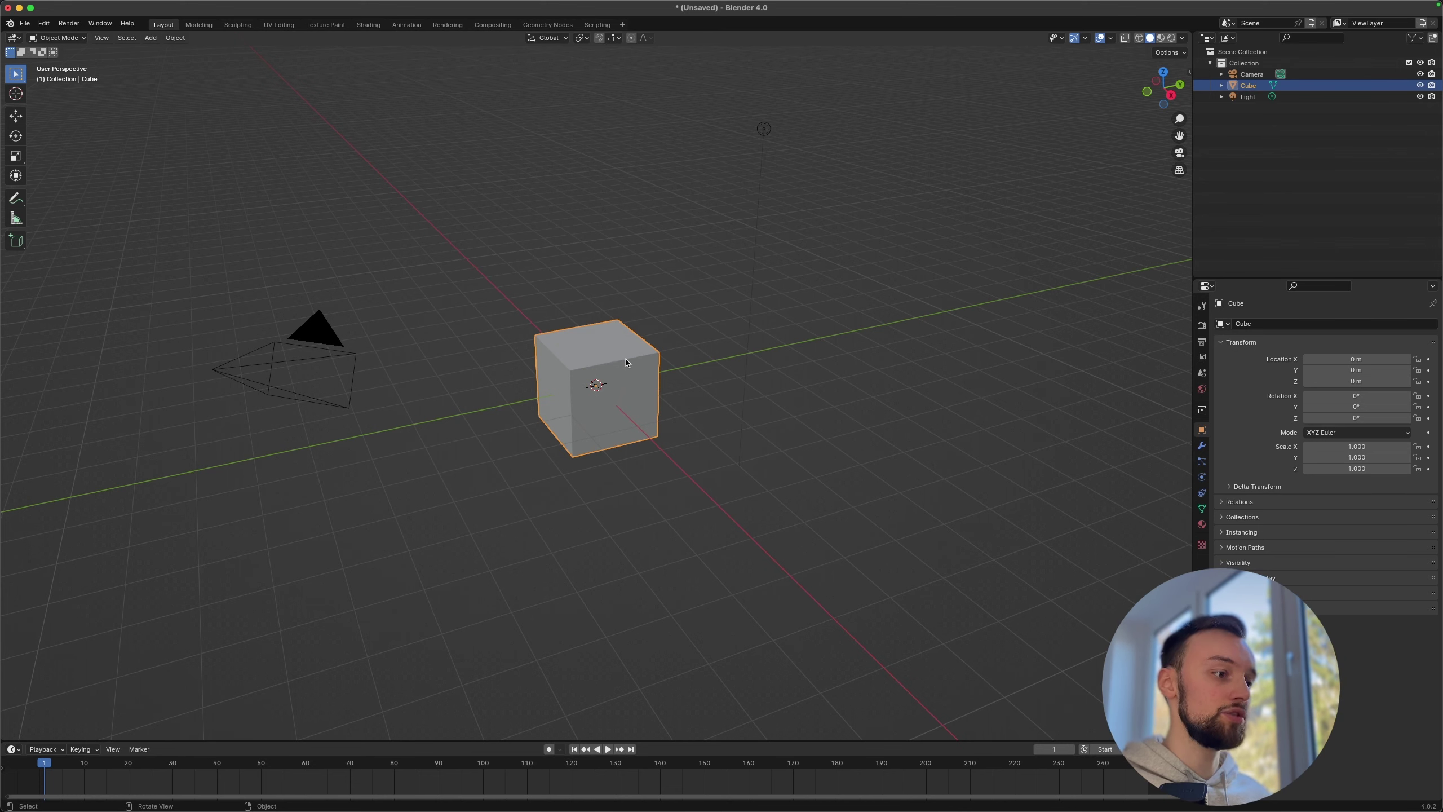
# Step: Switch to Blender and delete the default cube and camera from the scene
pyautogui.moveTo(678, 375)
pyautogui.mouseDown(button='middle')
pyautogui.moveTo(667, 347)
pyautogui.moveTo(679, 373)
pyautogui.moveTo(668, 370)
pyautogui.mouseUp(button='middle')
pyautogui.press('x')
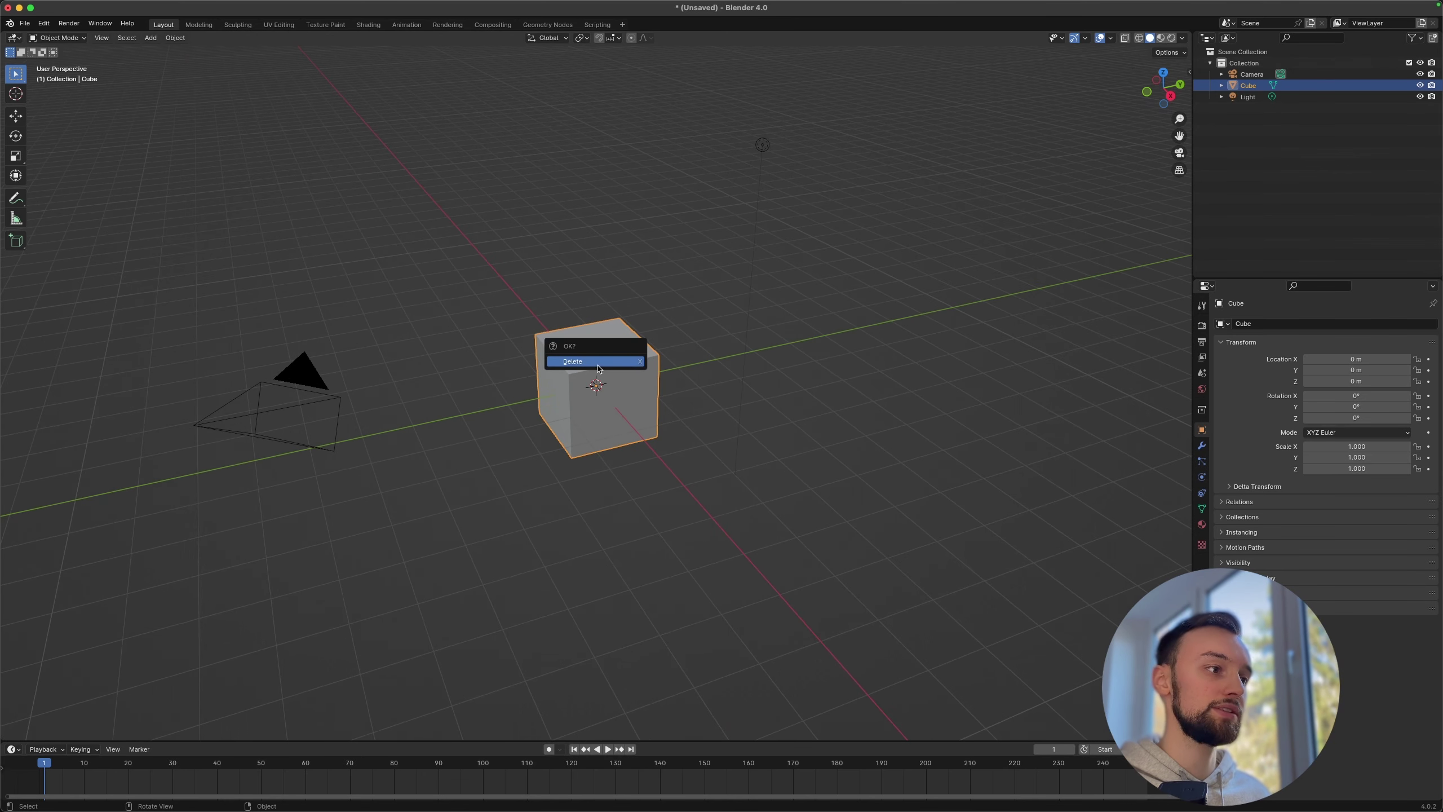
pyautogui.click(602, 366)
pyautogui.click(299, 376)
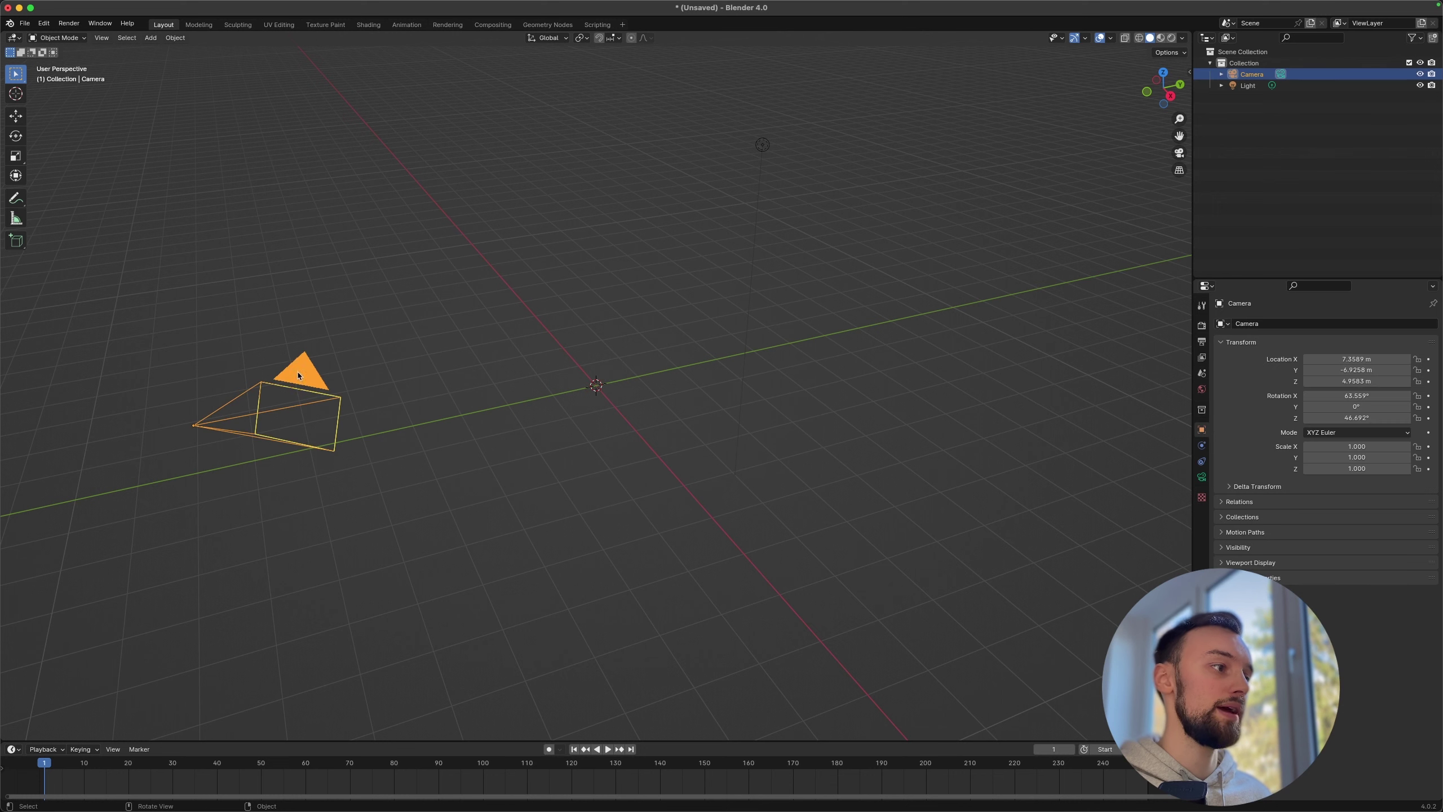
pyautogui.press('x')
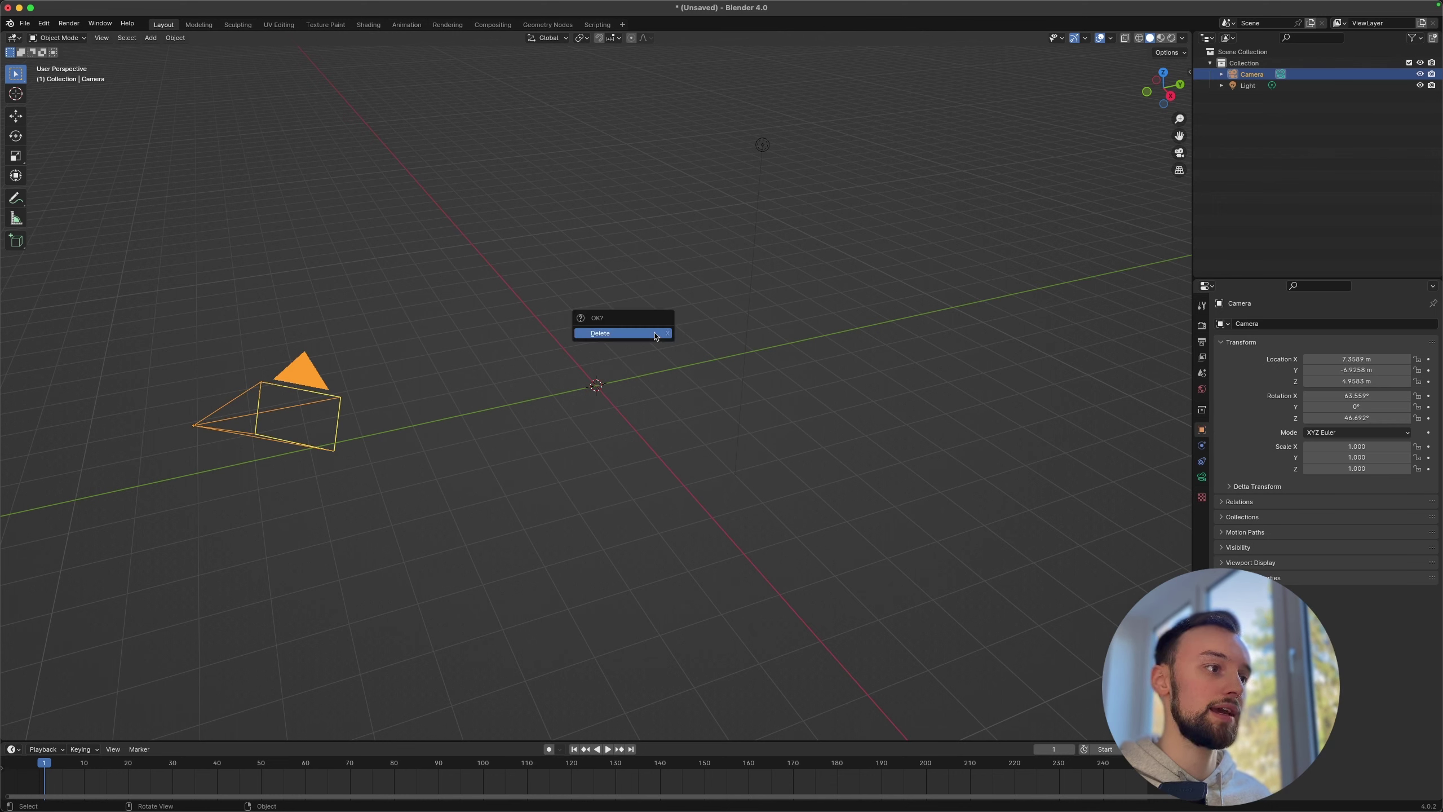
pyautogui.click(655, 335)
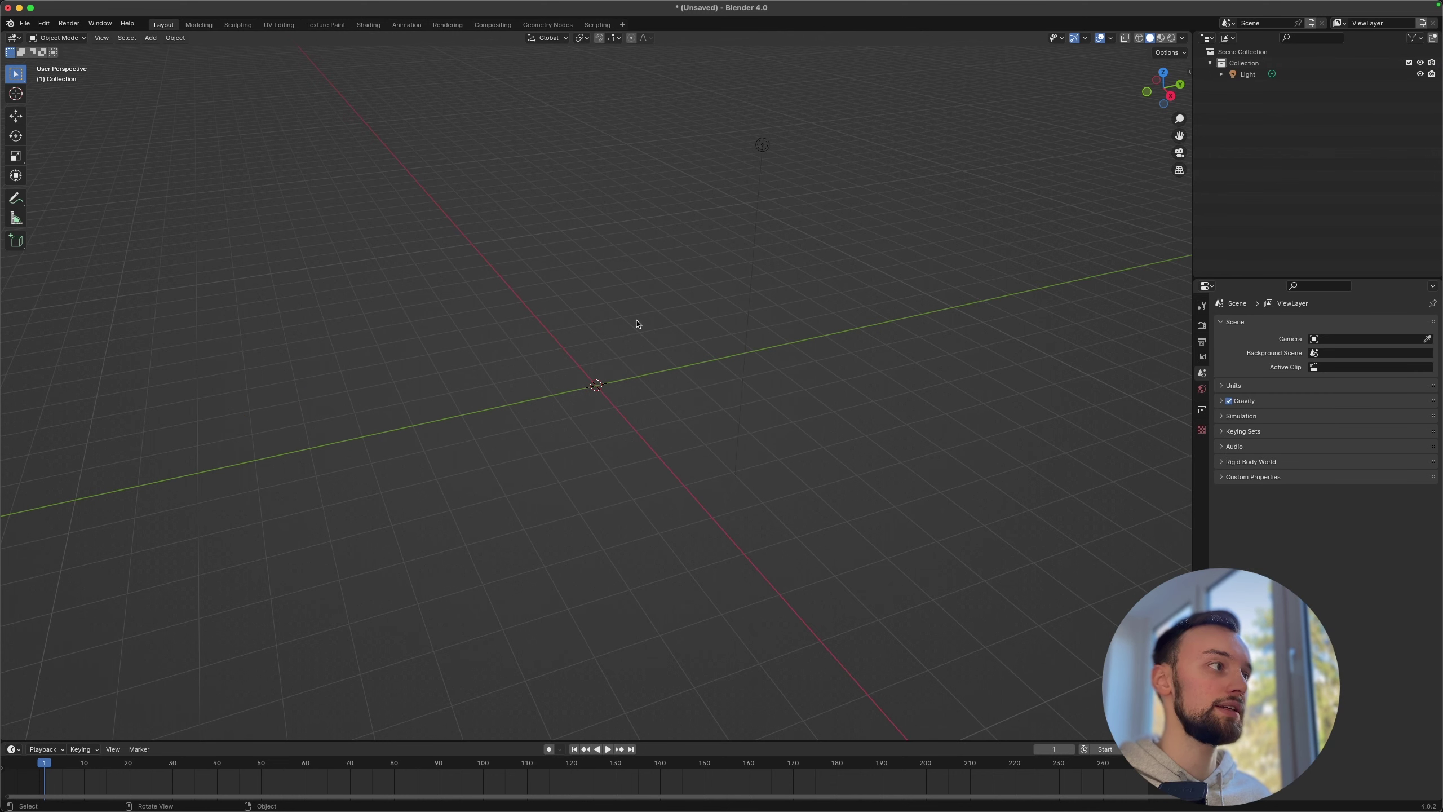
# Step: Import kaya.fbx from the Downloads folder as an FBX model
pyautogui.click(23, 24)
pyautogui.moveTo(89, 185)
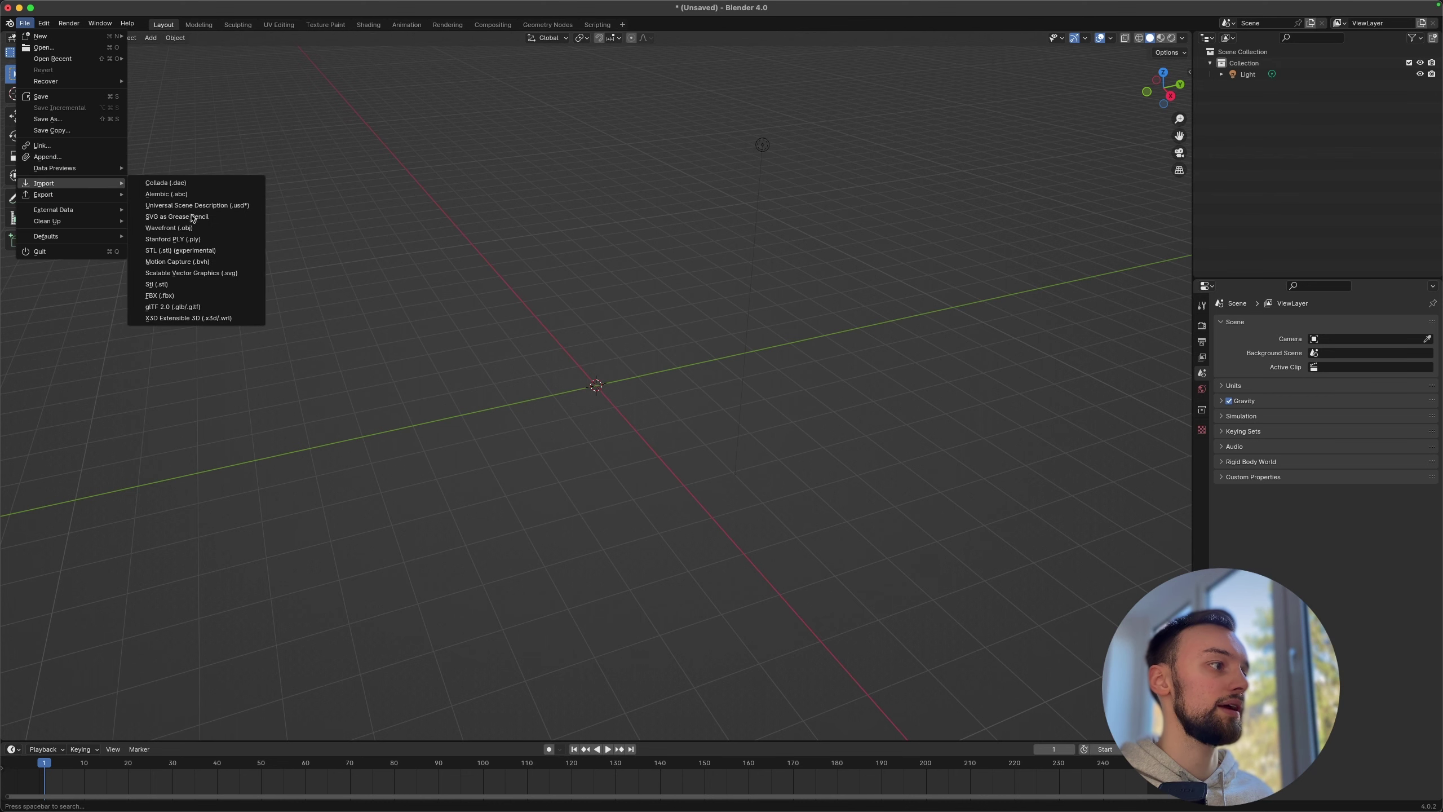
pyautogui.click(164, 295)
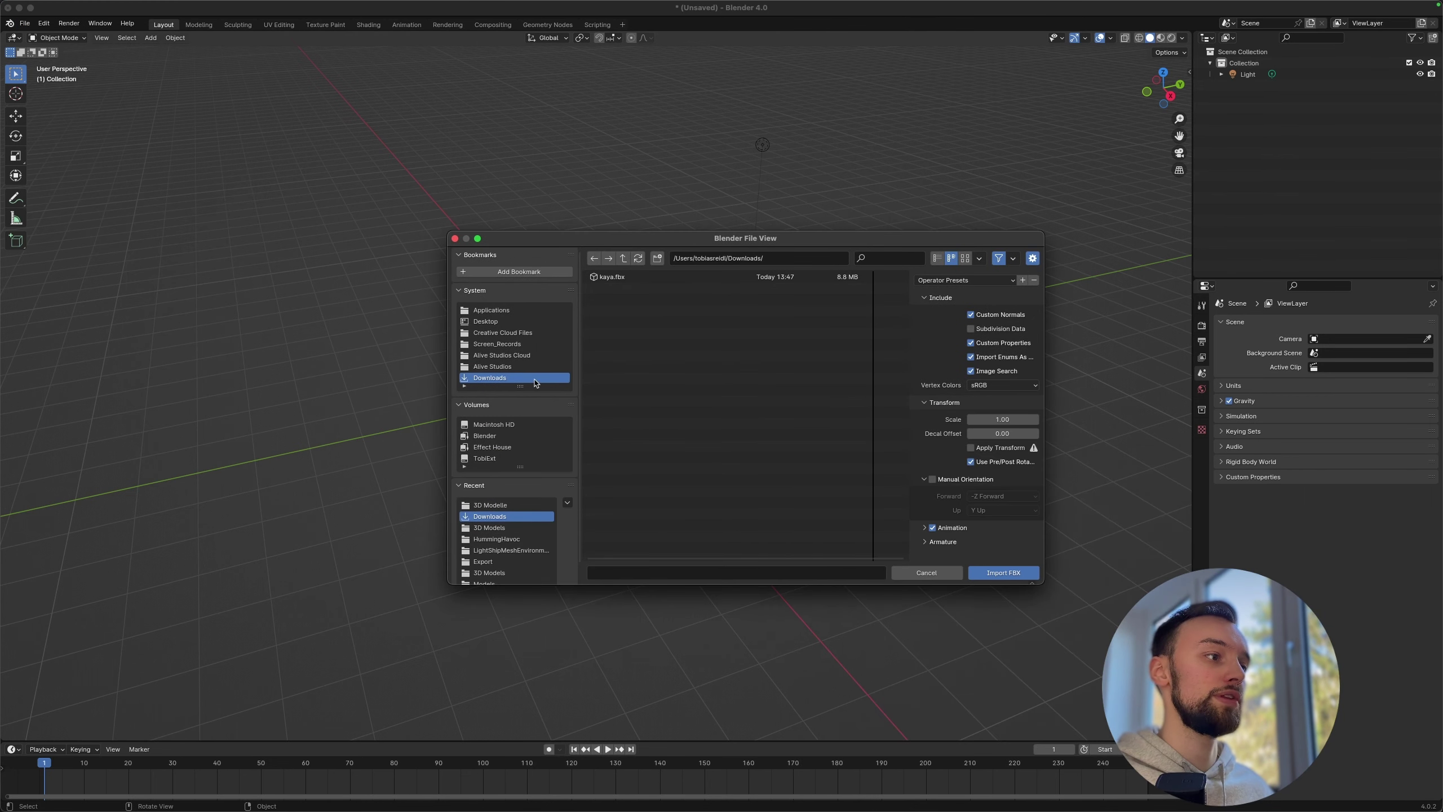
pyautogui.click(620, 278)
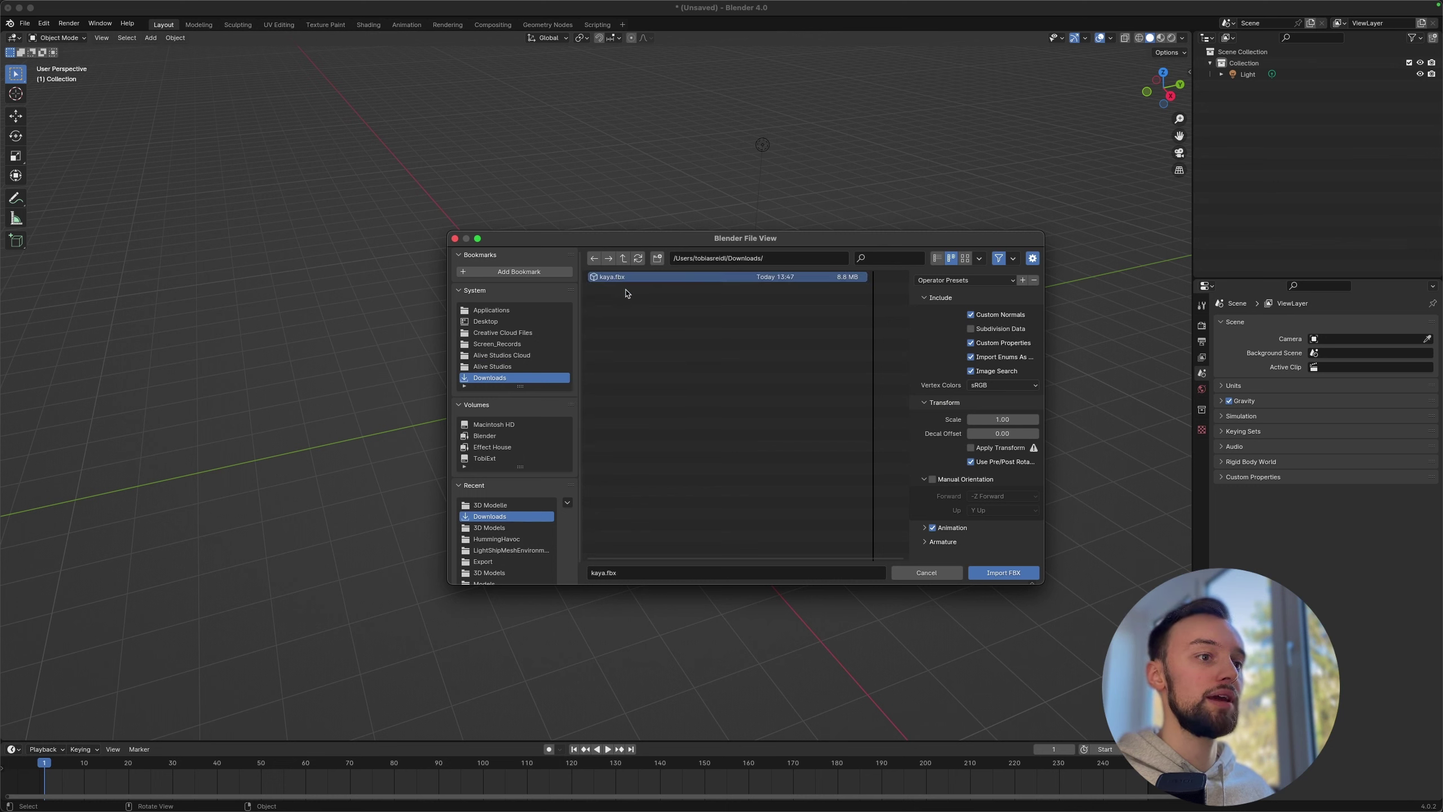
pyautogui.click(1003, 573)
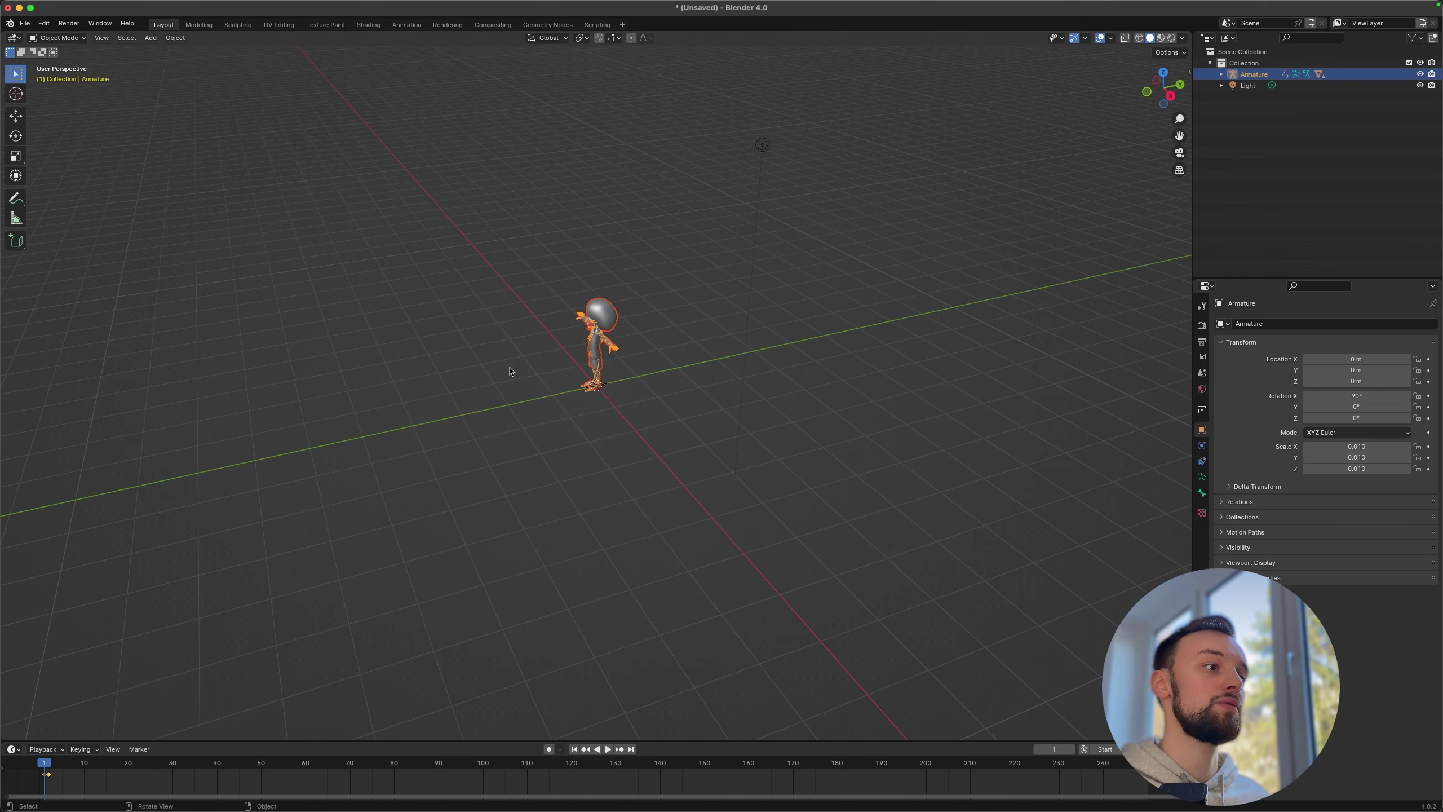
# Step: Select the imported character's body mesh and turn on X-ray display in the viewport
pyautogui.moveTo(510, 368); pyautogui.dragTo(602, 332, button='middle')
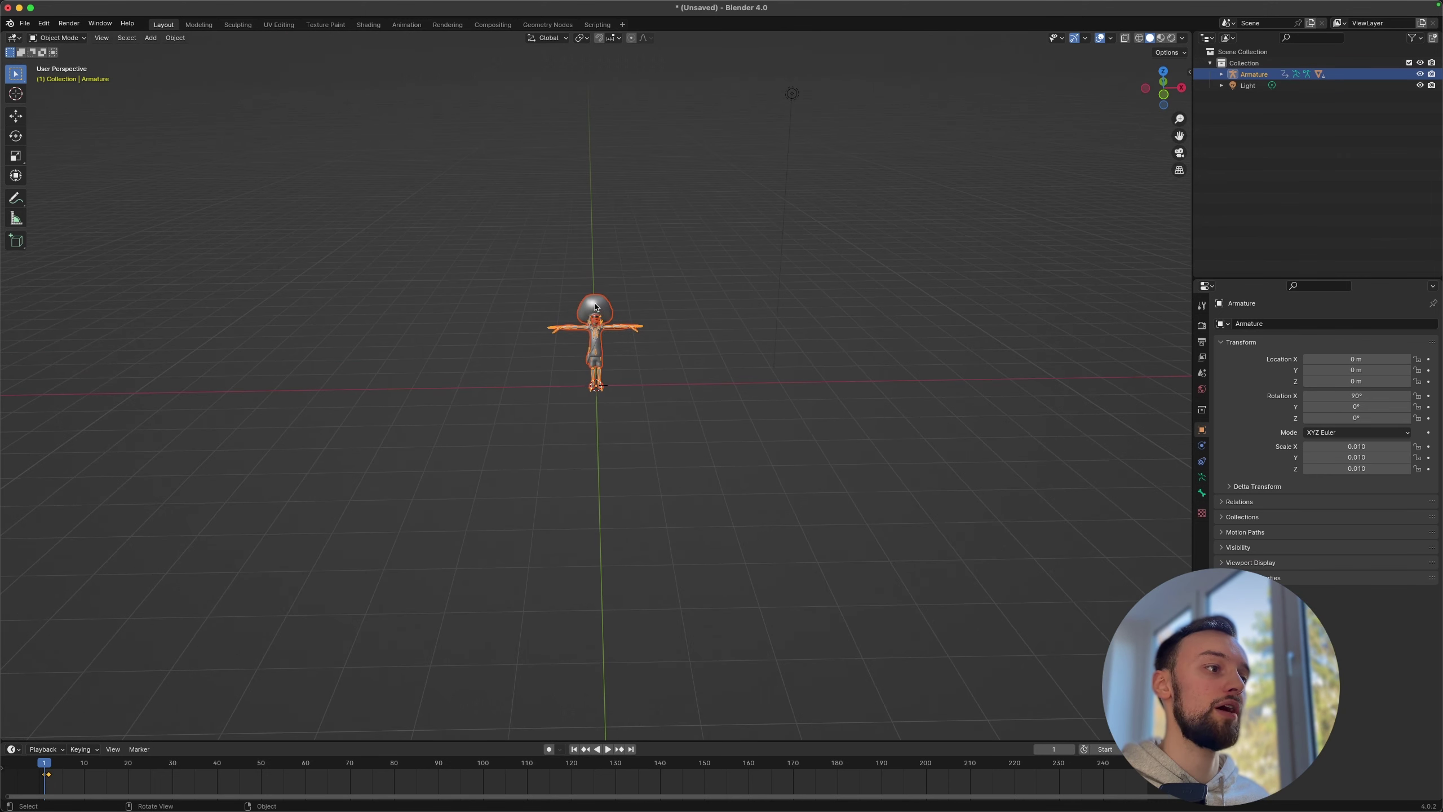
pyautogui.scroll(3, 602, 330)
pyautogui.scroll(2, 690, 183)
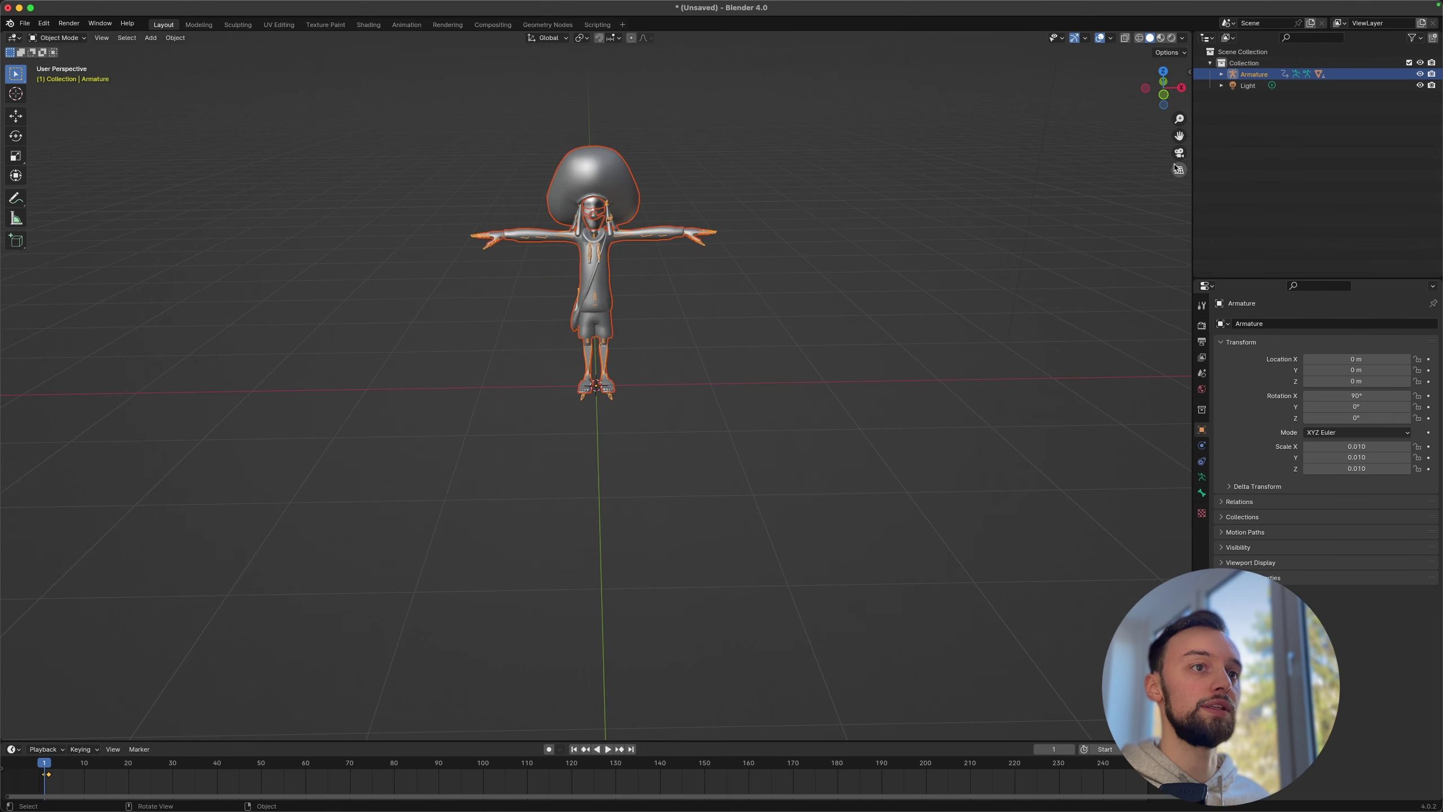
pyautogui.moveTo(1179, 136); pyautogui.dragTo(1181, 154)
pyautogui.scroll(3, 645, 204)
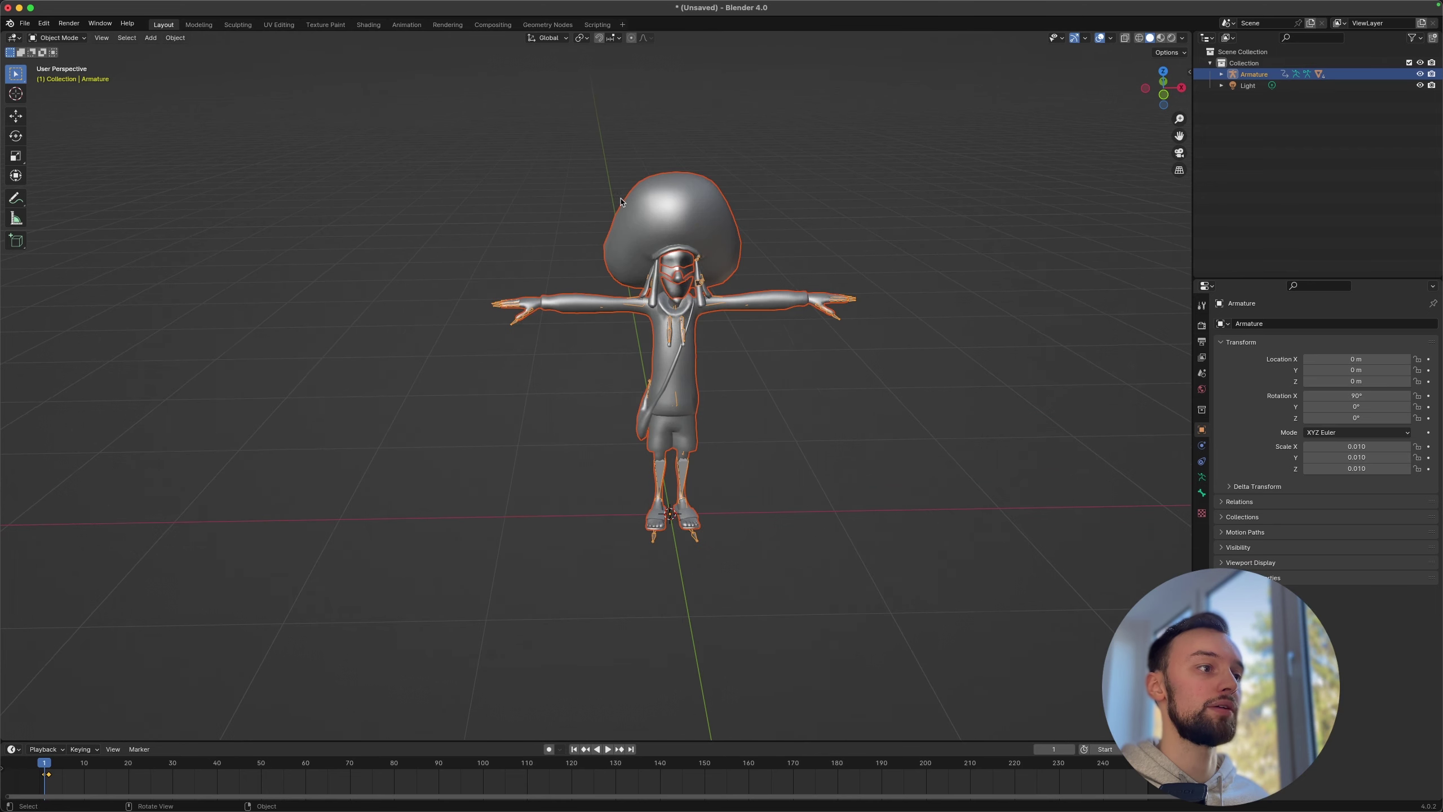
pyautogui.click(935, 139)
pyautogui.hscroll(-2, 795, 212)
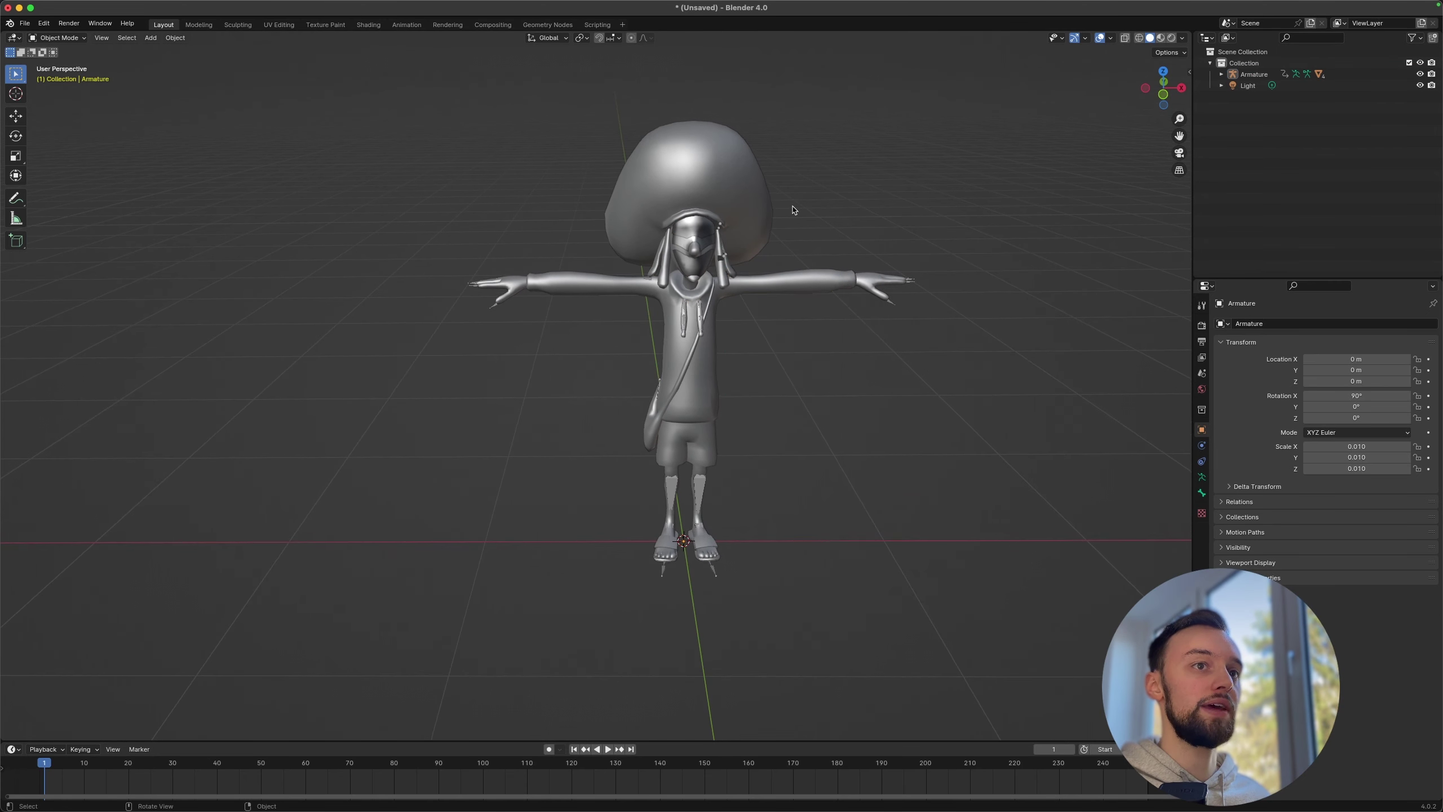
pyautogui.click(728, 196)
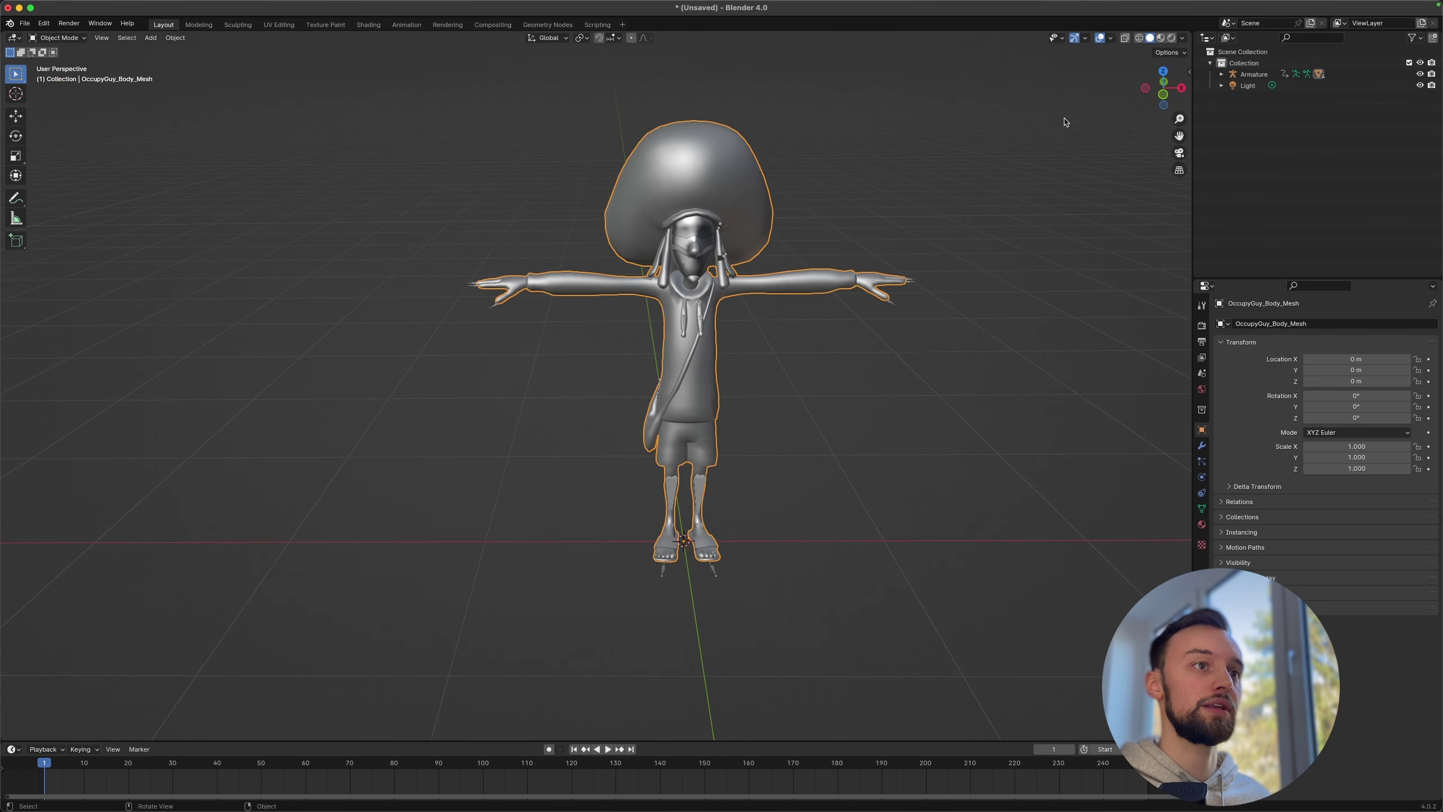
pyautogui.click(1126, 39)
pyautogui.scroll(5, 864, 145)
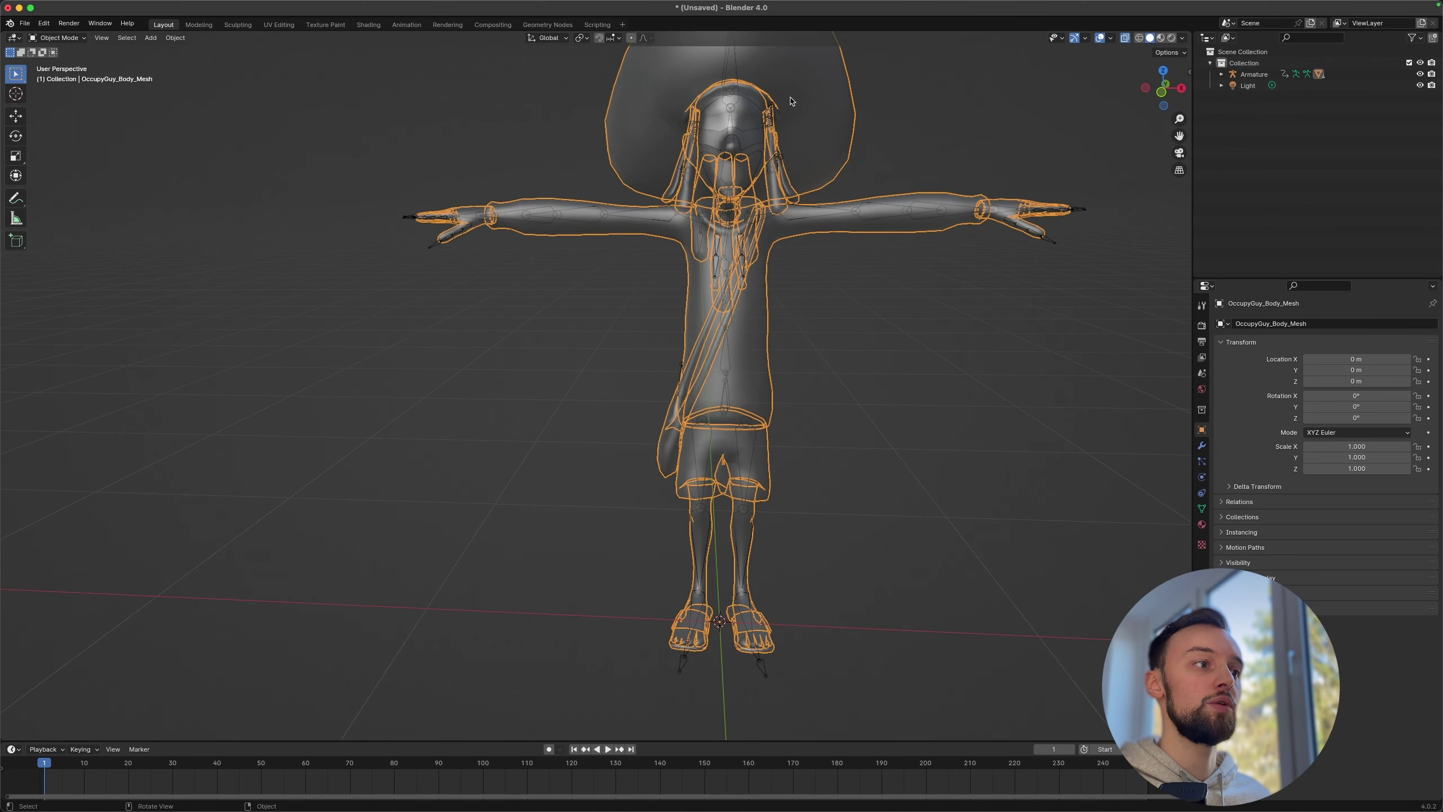
# Step: Select the character's armature and examine its bones inside the mesh from head to feet
pyautogui.scroll(2, 792, 101)
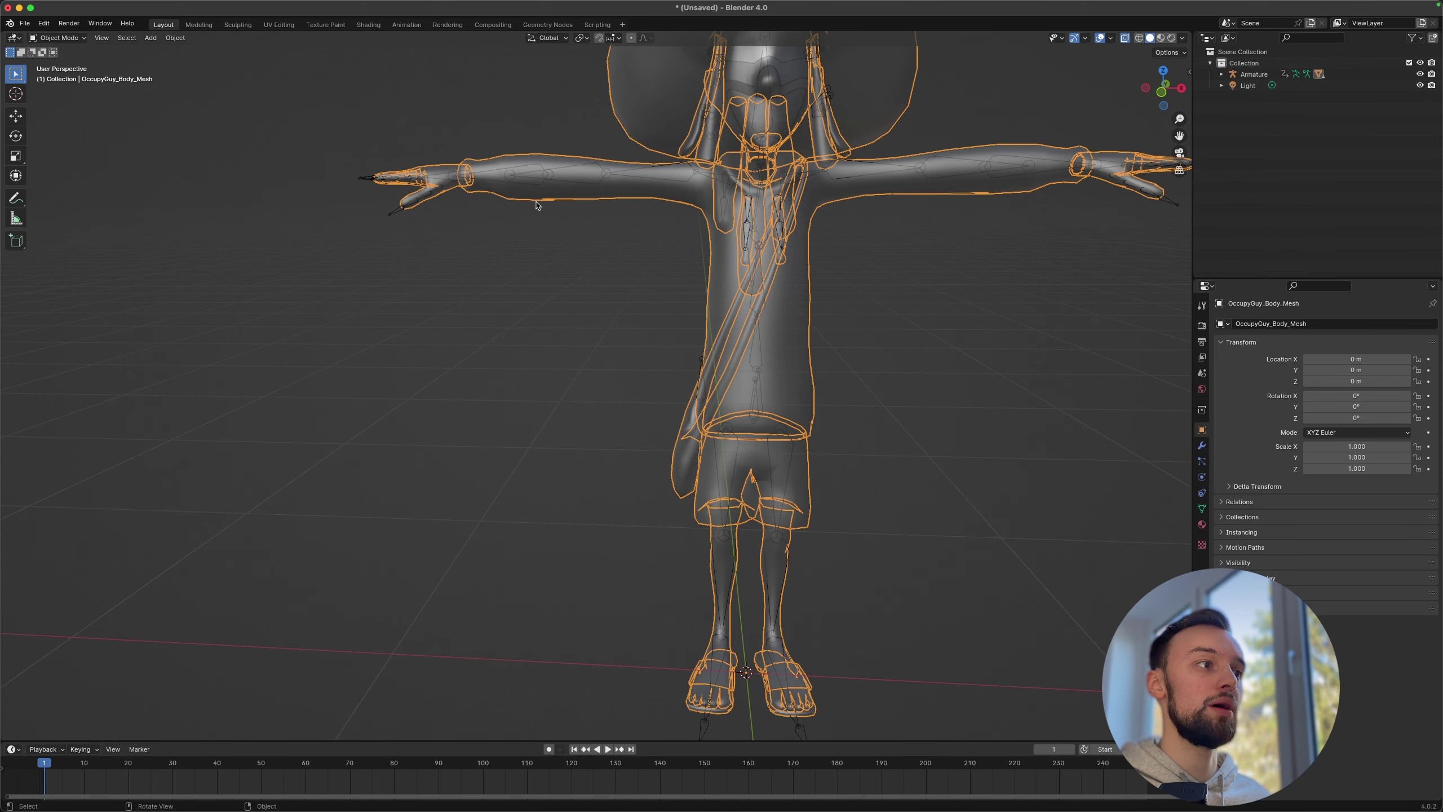
pyautogui.moveTo(1179, 136); pyautogui.dragTo(836, 157)
pyautogui.click(851, 155)
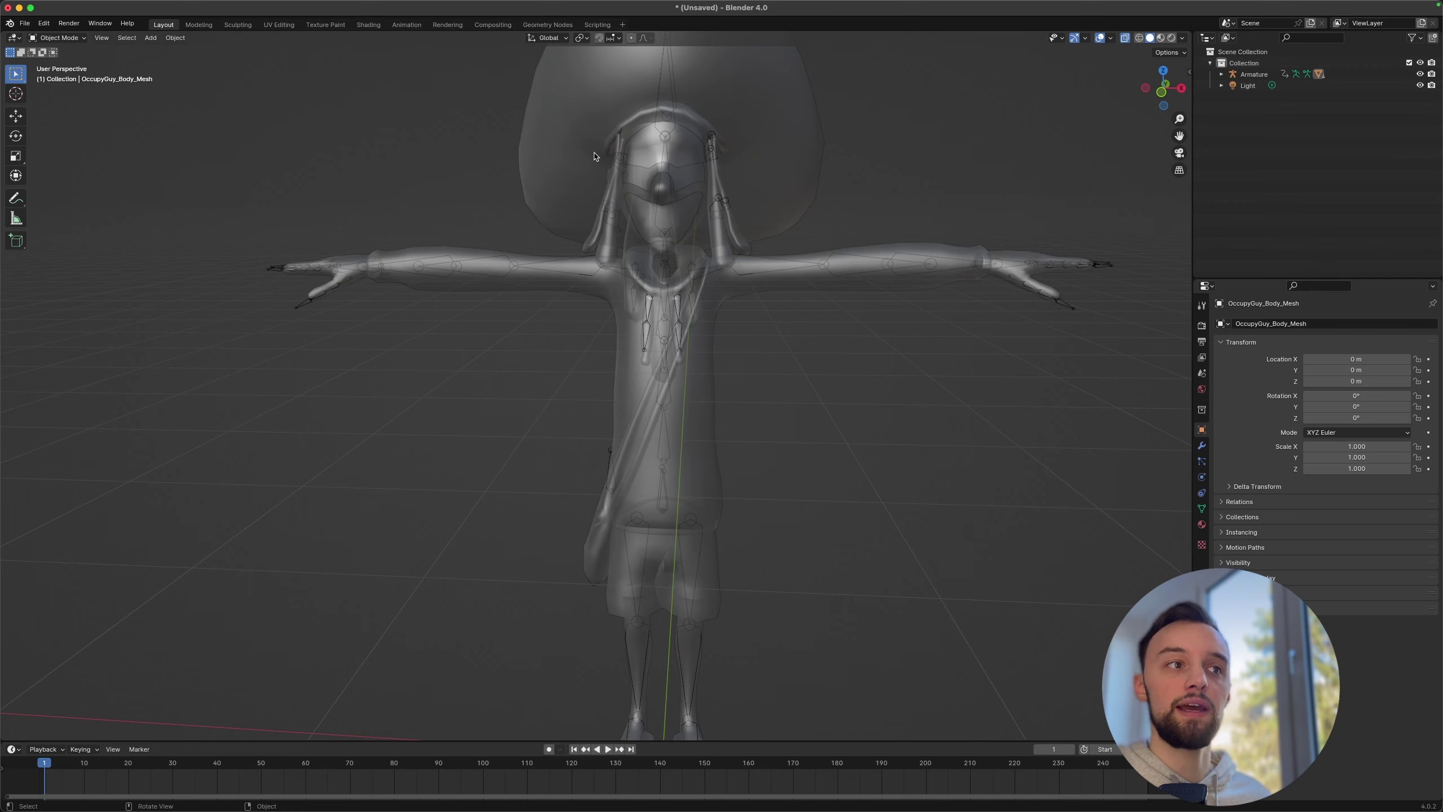
pyautogui.click(557, 160)
pyautogui.moveTo(557, 160); pyautogui.dragTo(574, 196, button='middle')
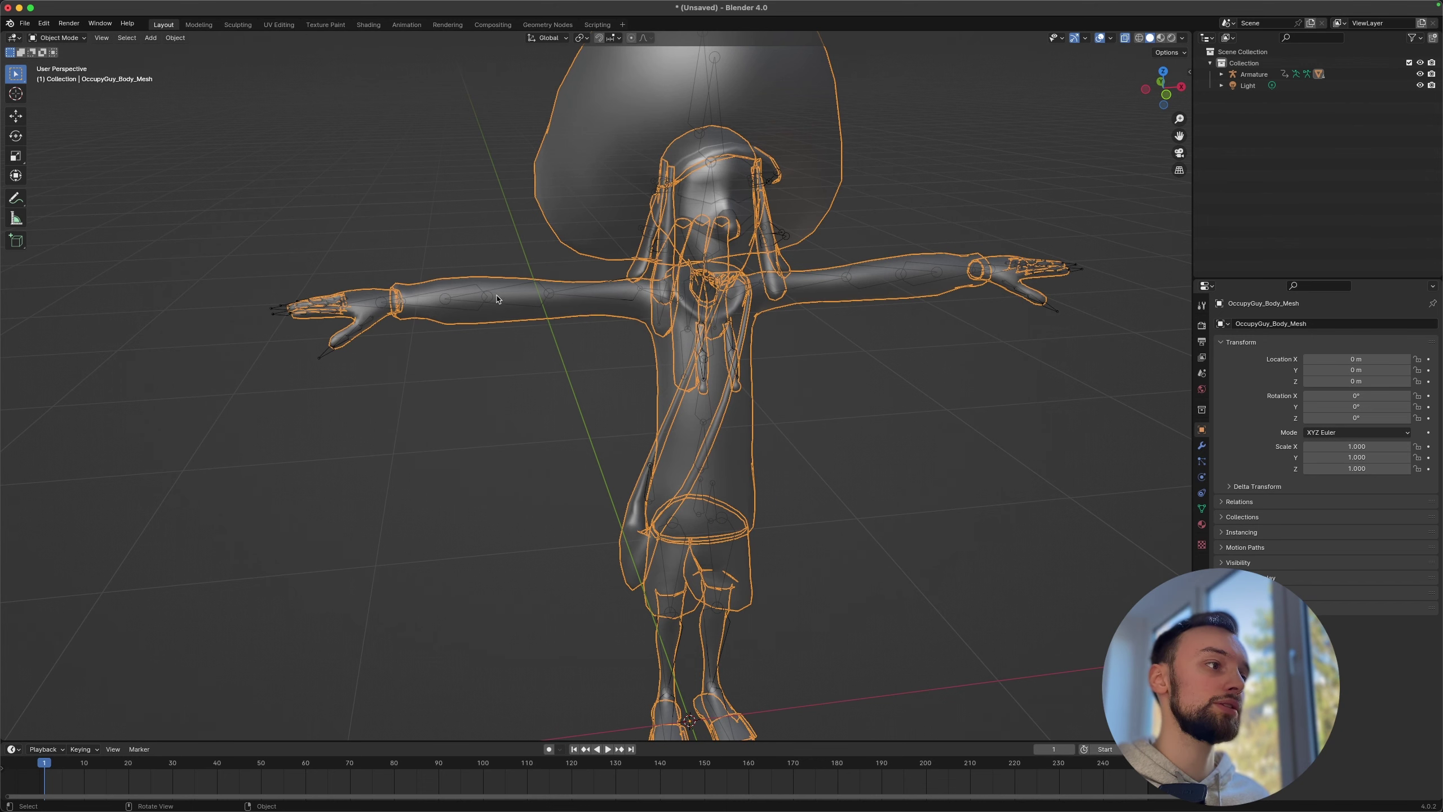
pyautogui.click(712, 304)
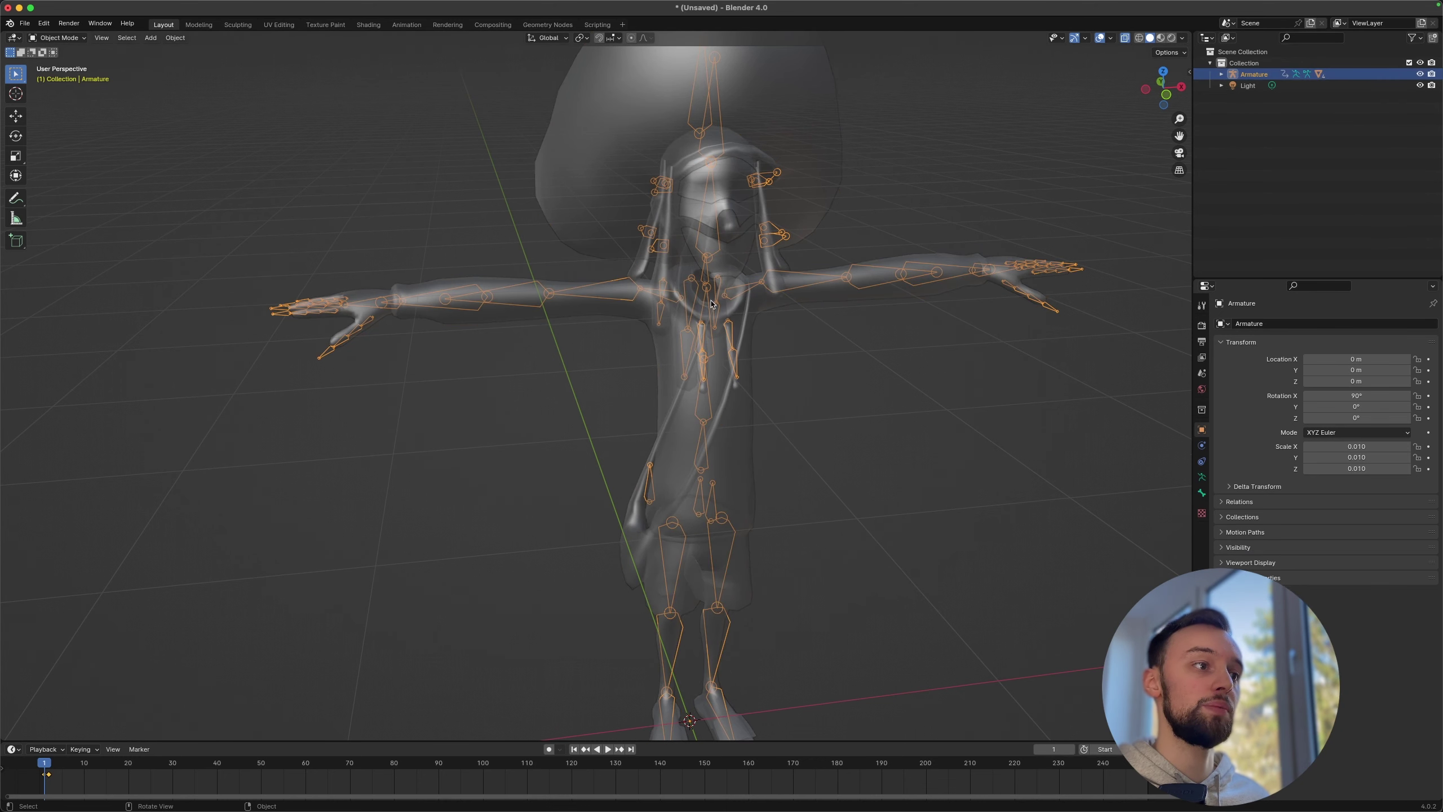
pyautogui.moveTo(712, 304); pyautogui.dragTo(615, 314, button='middle')
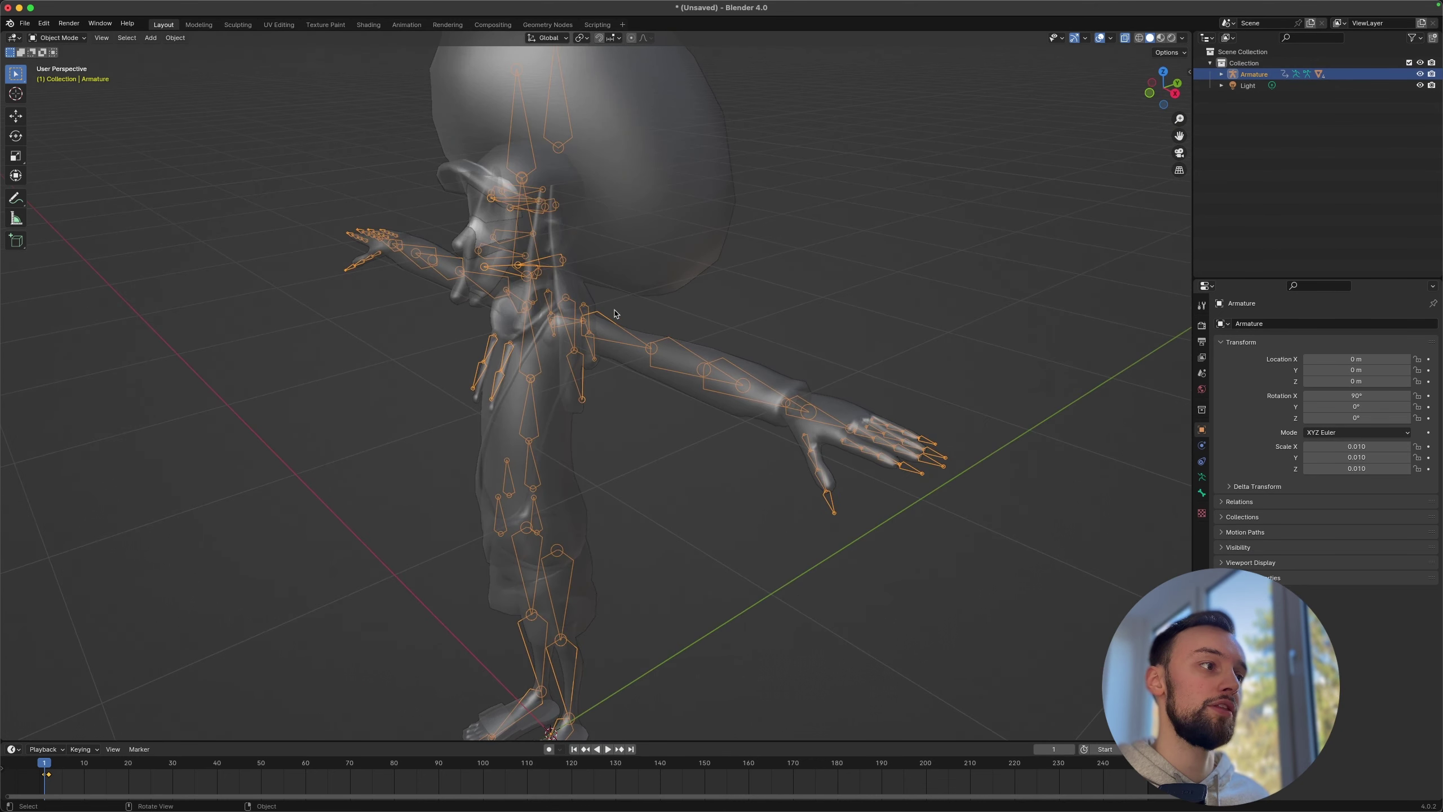
pyautogui.moveTo(710, 328); pyautogui.dragTo(710, 285, button='middle')
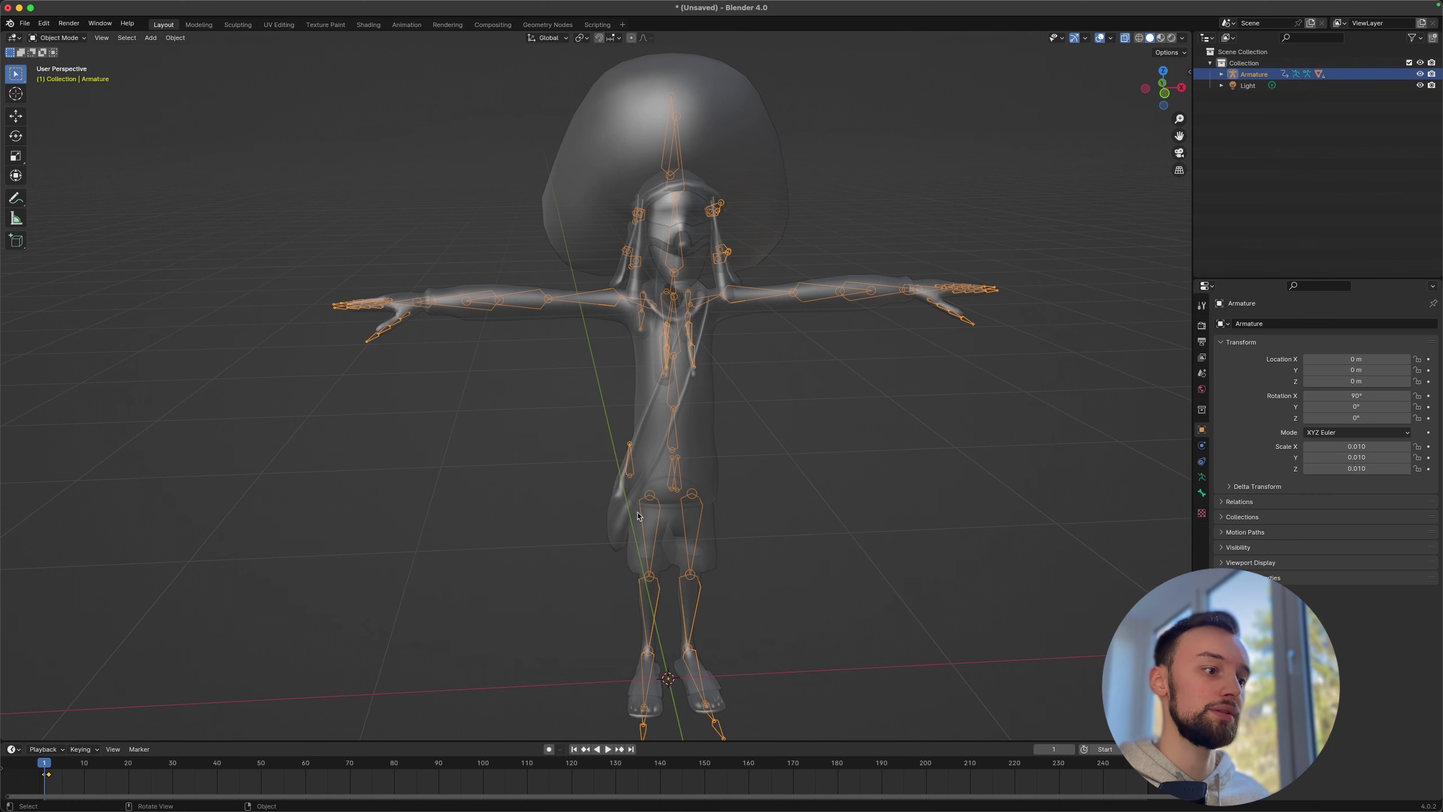
pyautogui.moveTo(698, 516); pyautogui.dragTo(680, 643, button='middle')
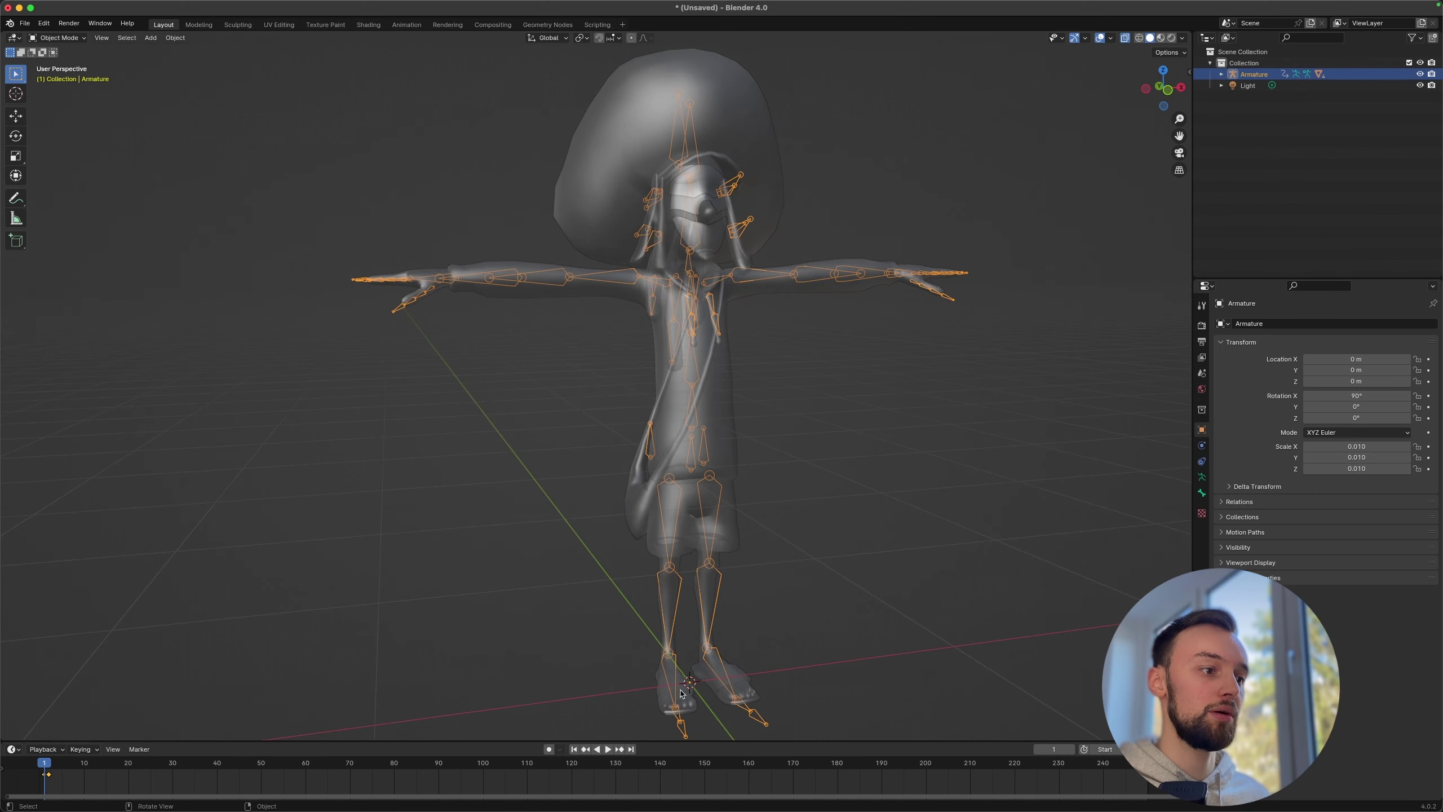
pyautogui.moveTo(681, 694); pyautogui.dragTo(714, 449, button='middle')
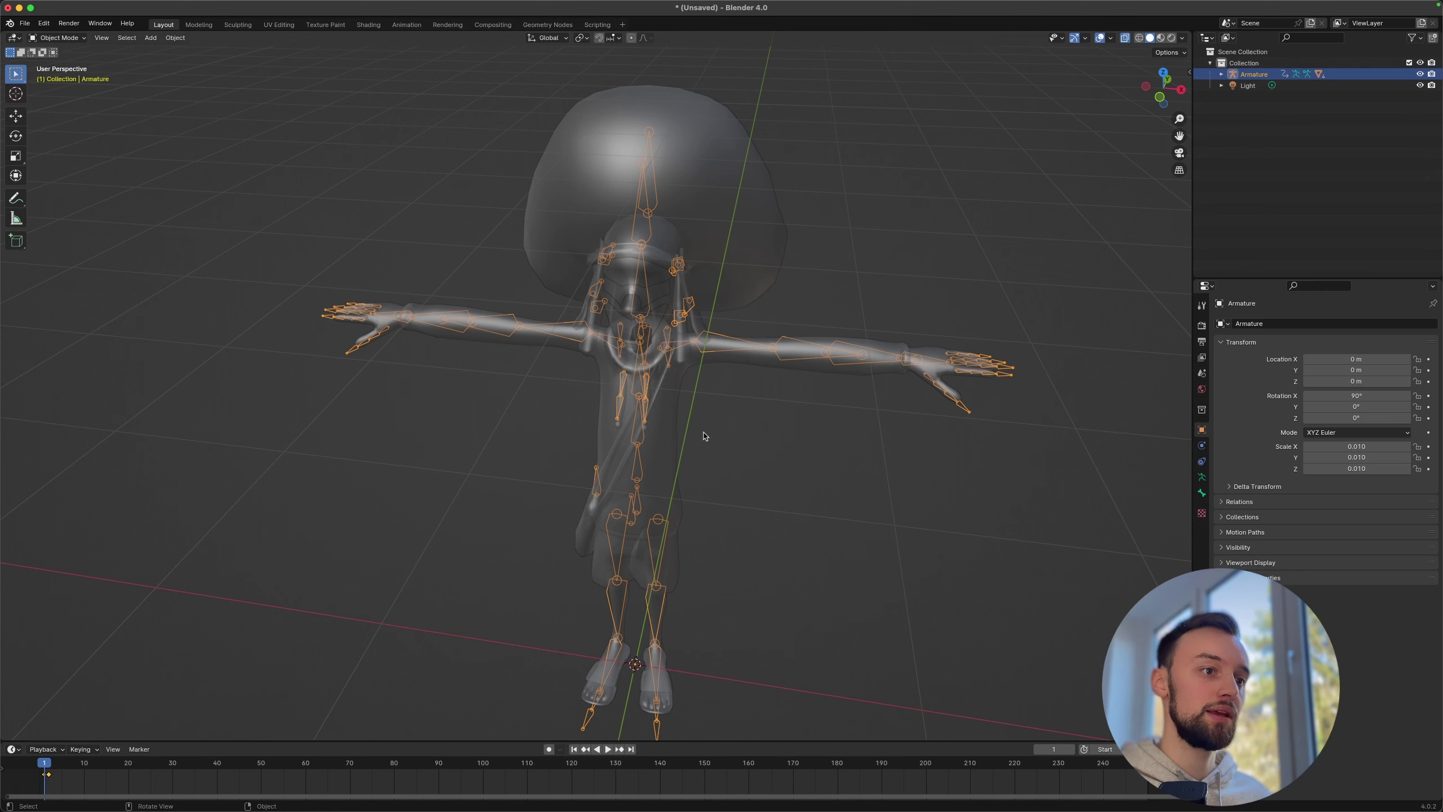
# Step: Switch the character's armature to Edit Mode and clear the selection of all its bones
pyautogui.hscroll(-3, 705, 435)
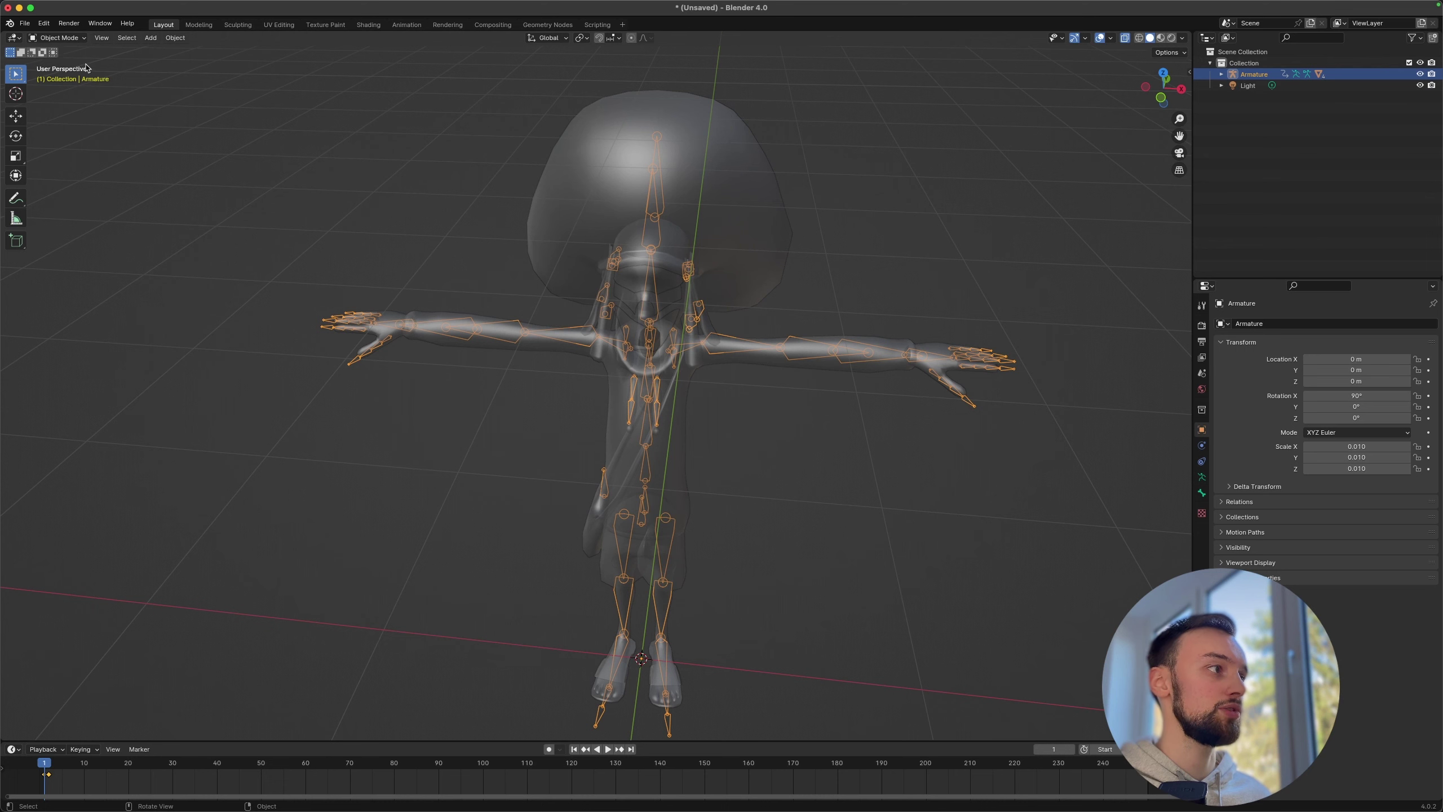
pyautogui.click(79, 39)
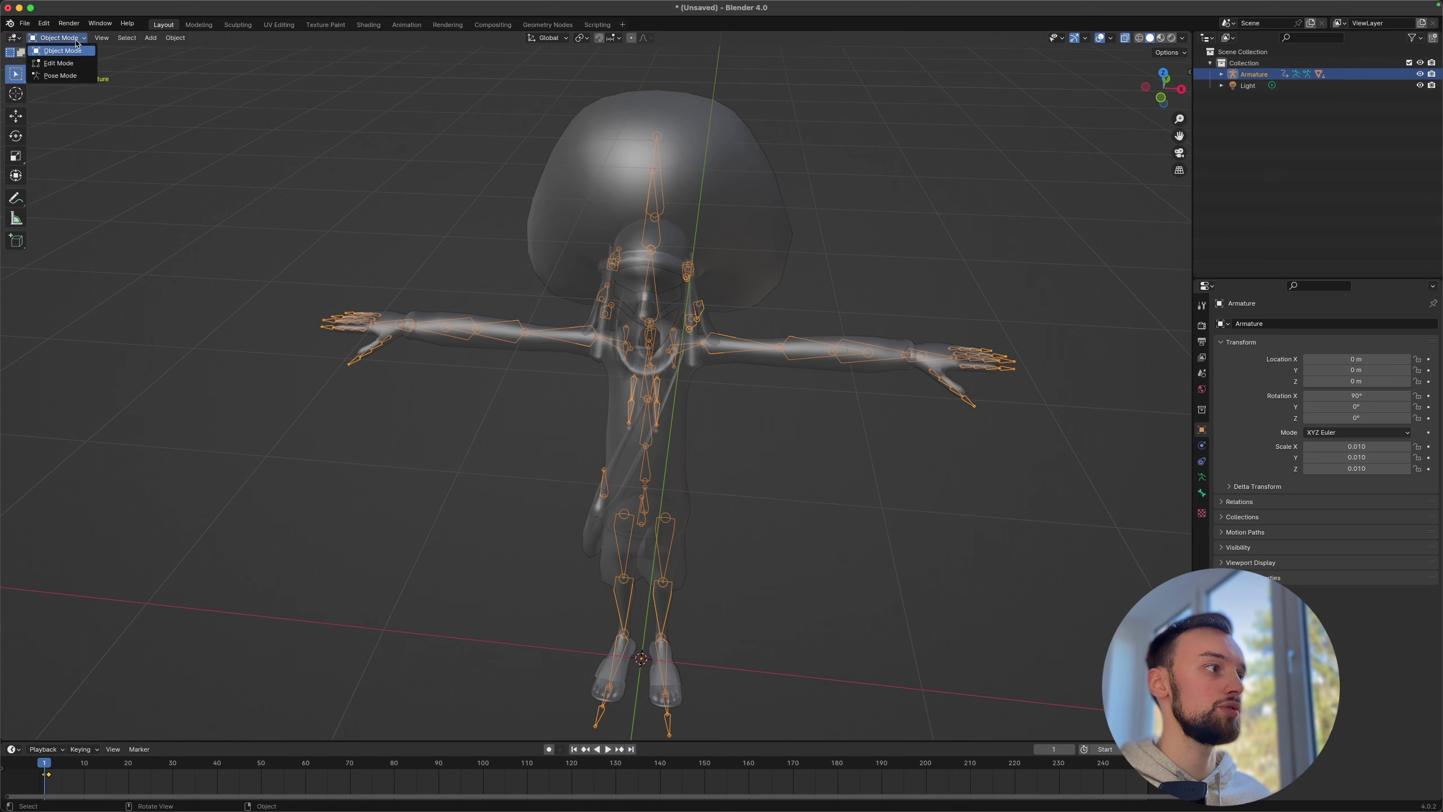
pyautogui.click(60, 63)
pyautogui.scroll(-2, 1042, 345)
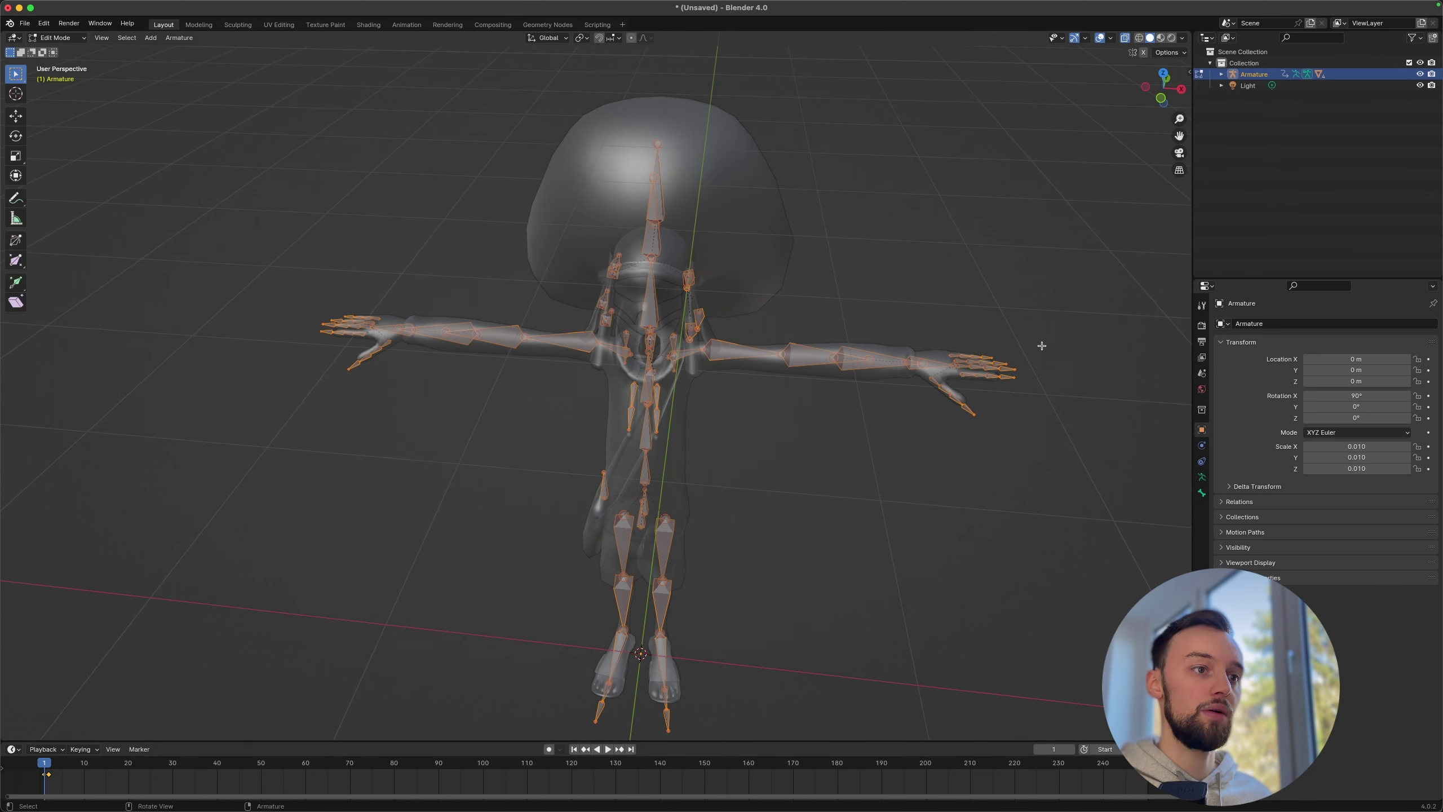
pyautogui.click(1184, 195)
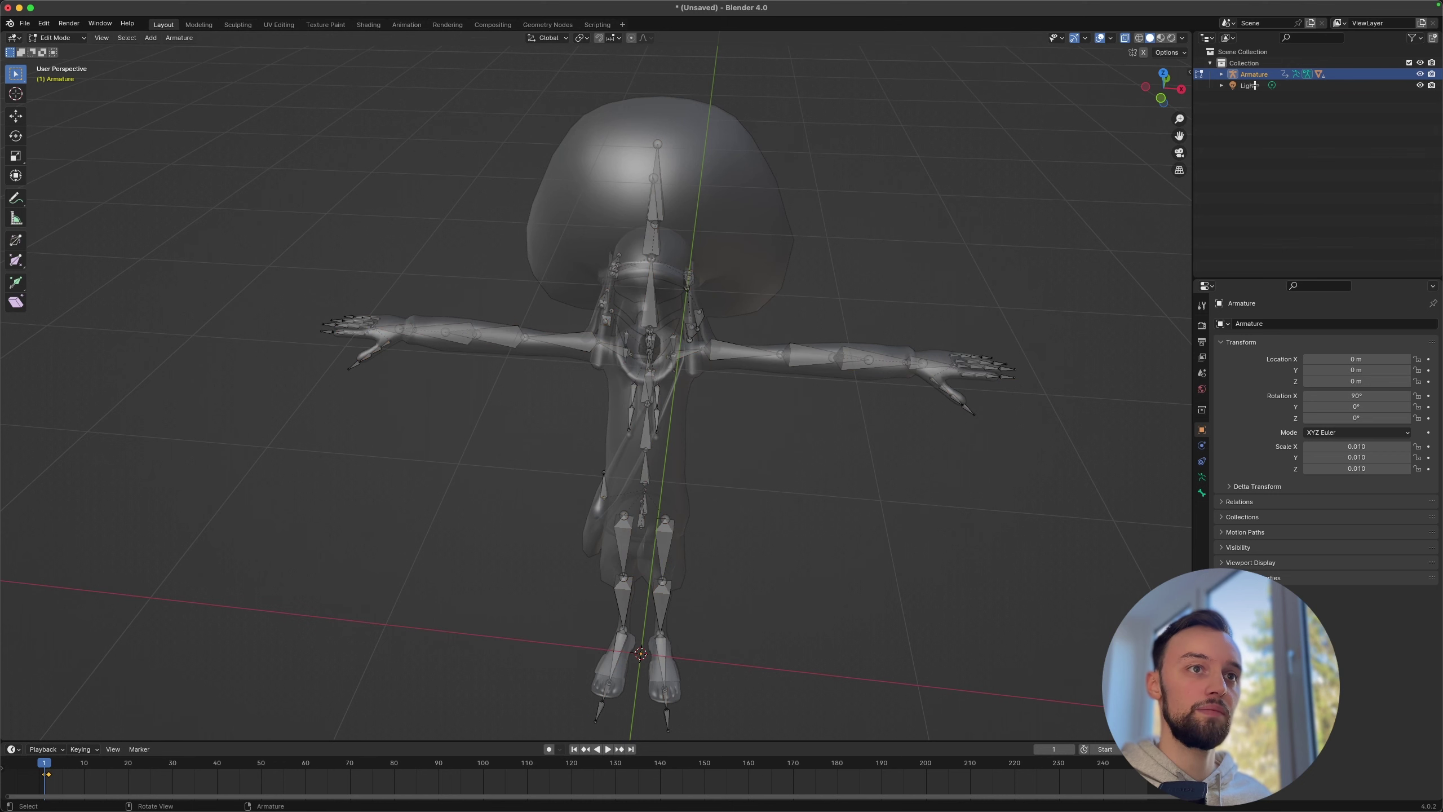
pyautogui.click(958, 324)
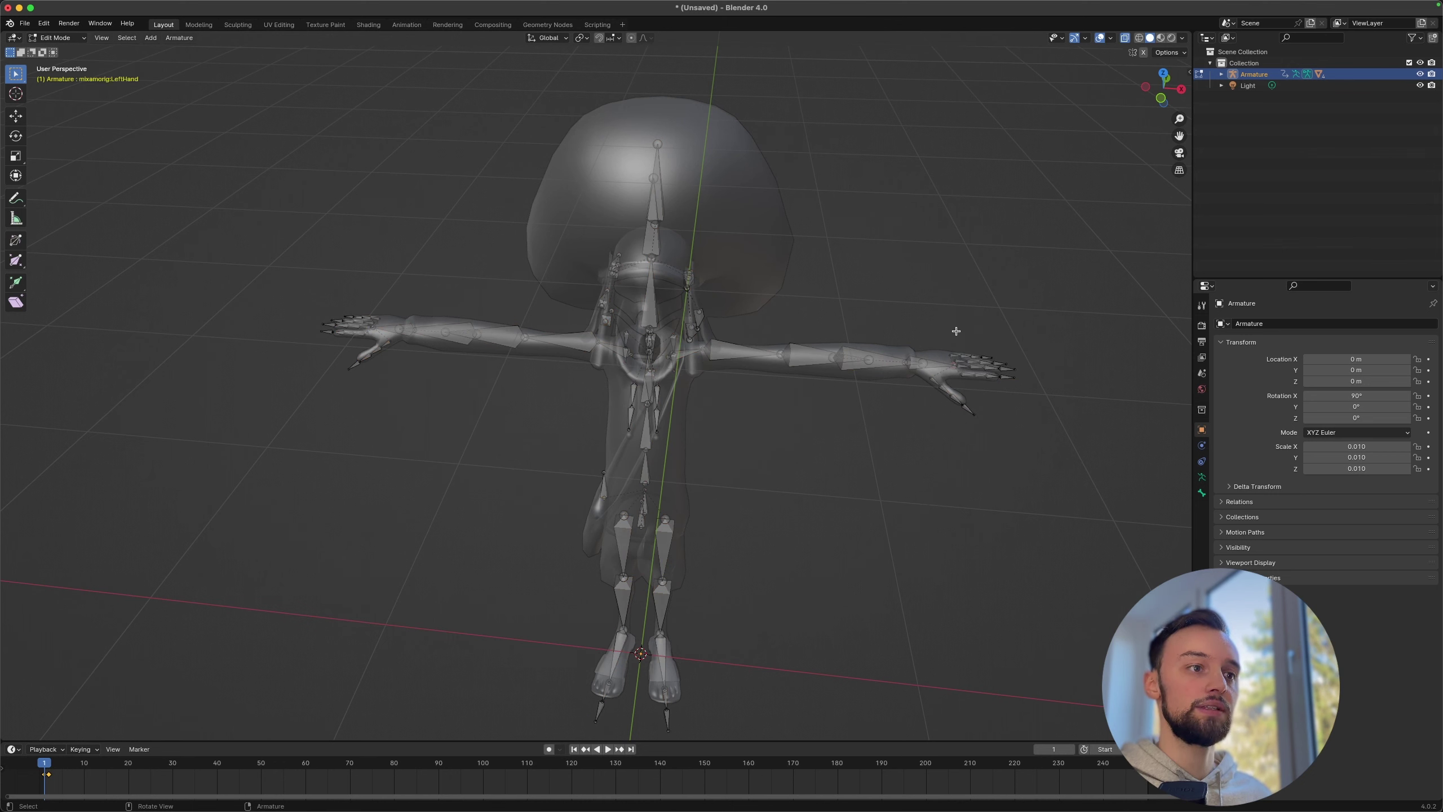
# Step: Select all finger and thumb bones of both hands and delete them from the armature
pyautogui.moveTo(948, 315); pyautogui.dragTo(1039, 393)
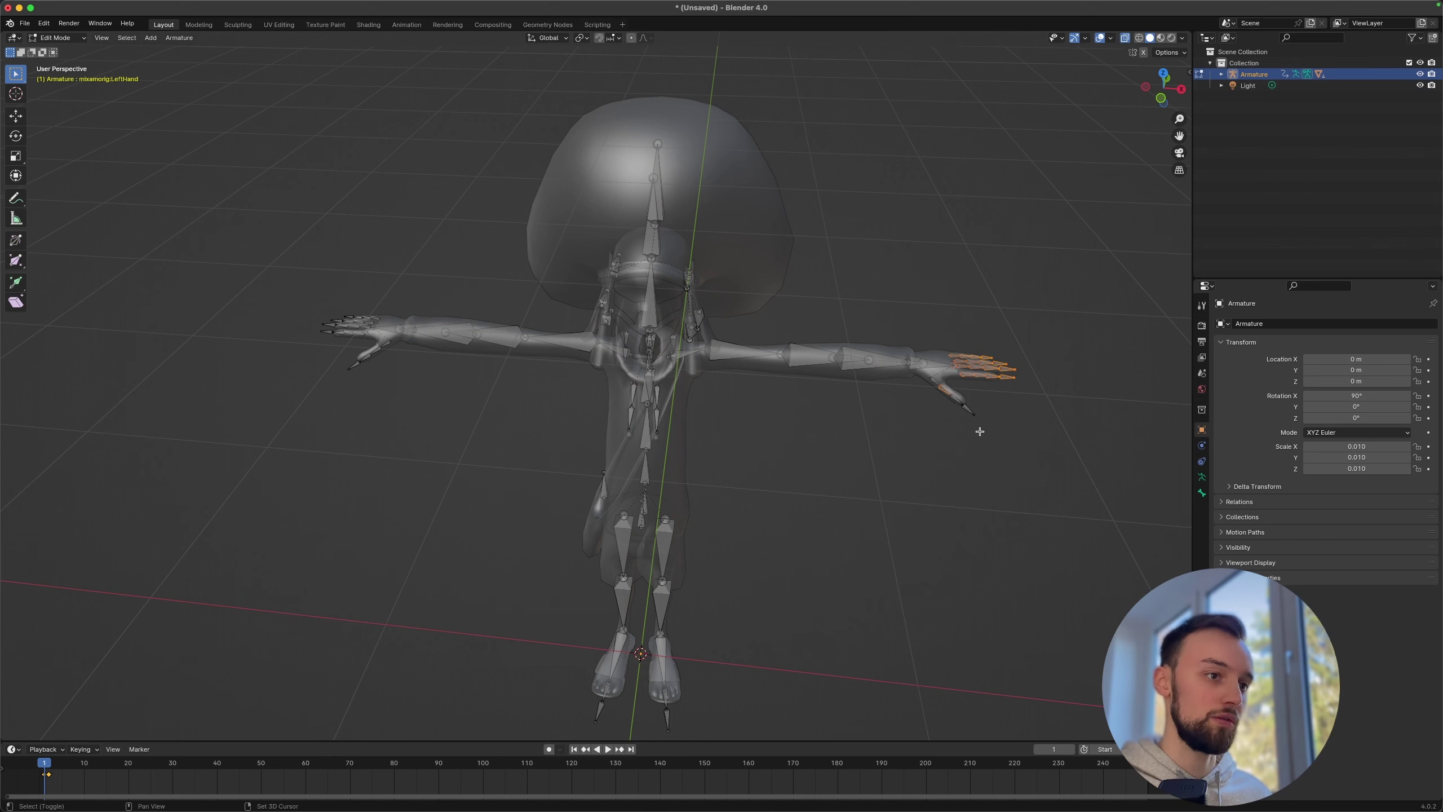
pyautogui.keyDown('shift'); pyautogui.moveTo(978, 430); pyautogui.dragTo(921, 382); pyautogui.keyUp('shift')
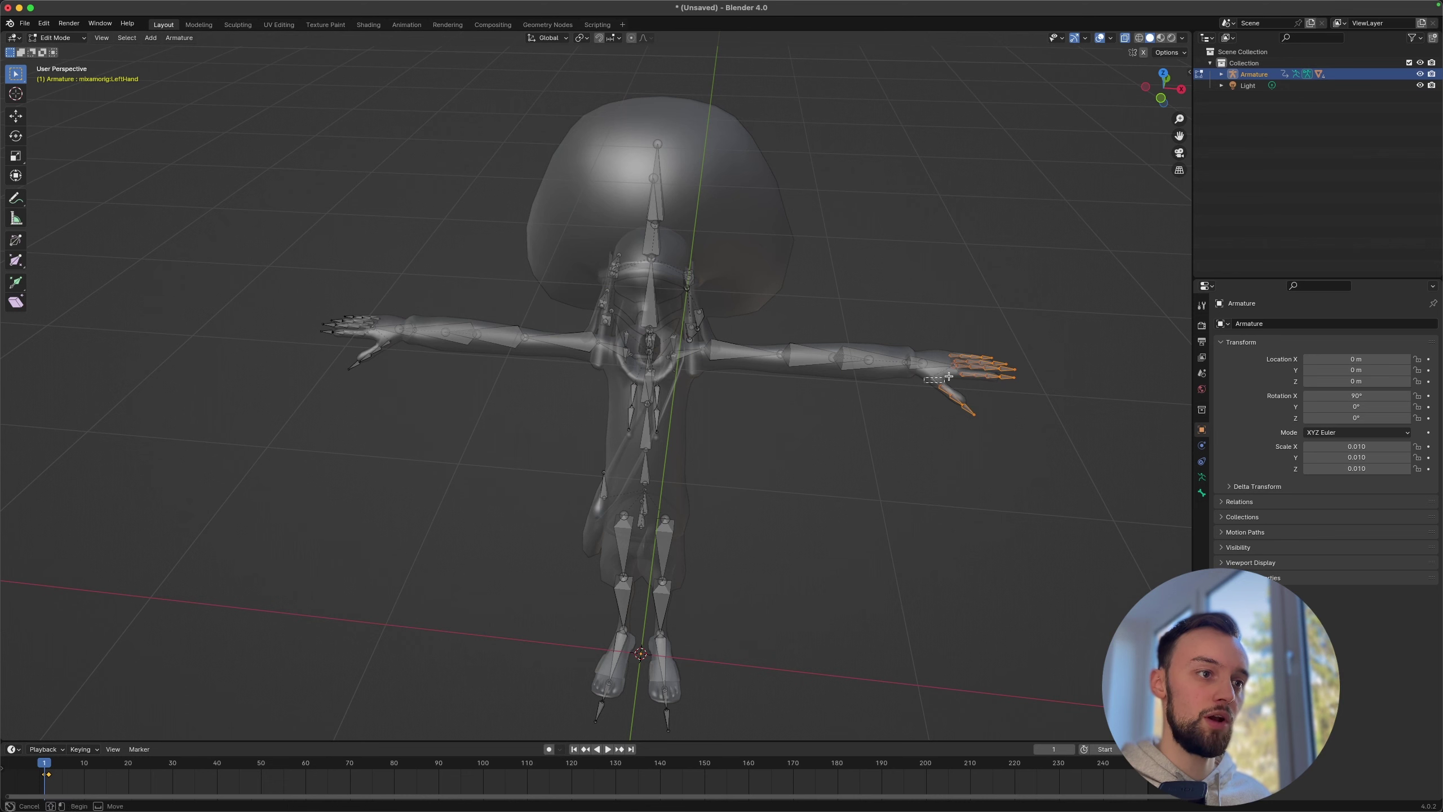
pyautogui.hotkey('ctrl', 'p')
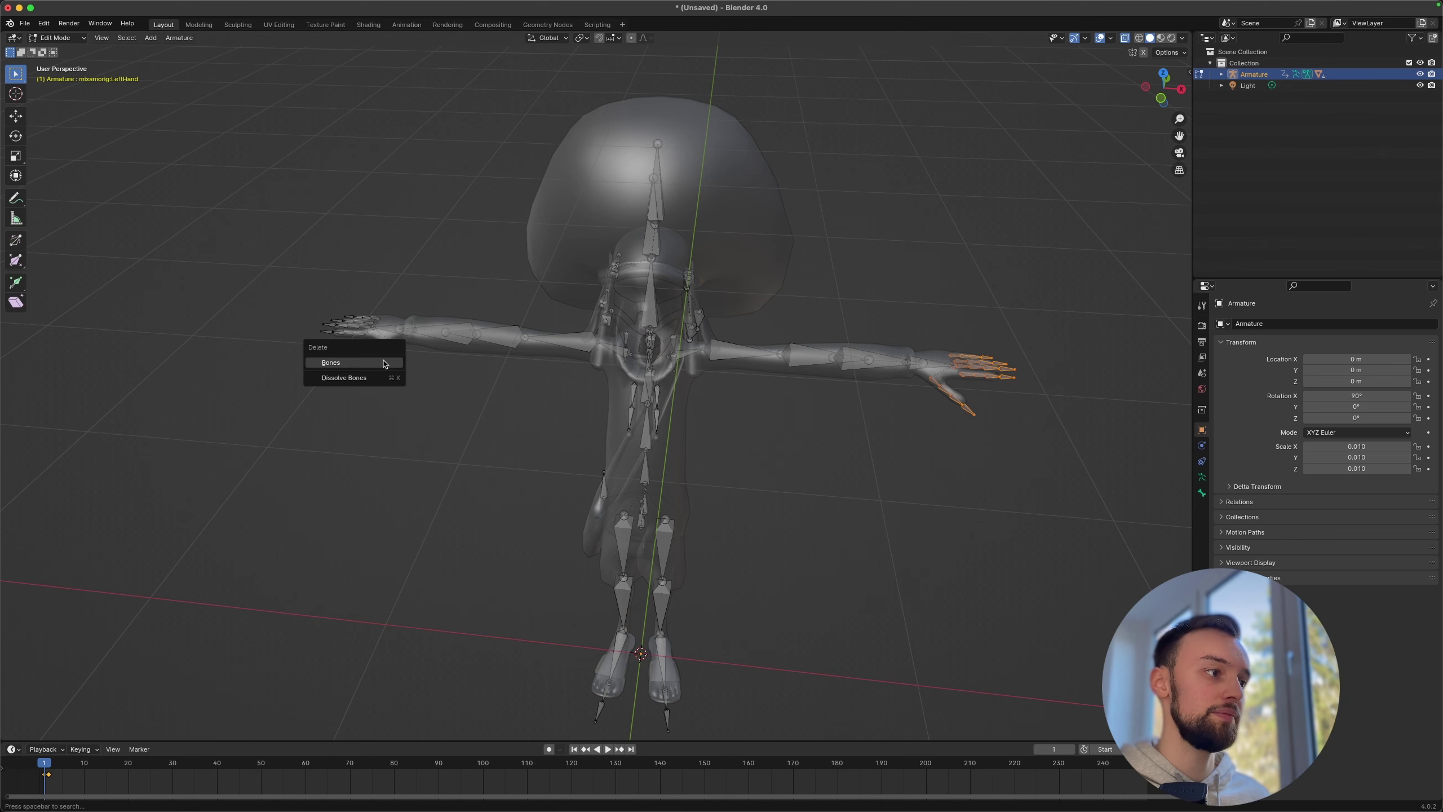
pyautogui.click(384, 365)
pyautogui.moveTo(525, 305); pyautogui.dragTo(460, 305, button='middle')
pyautogui.press('c')
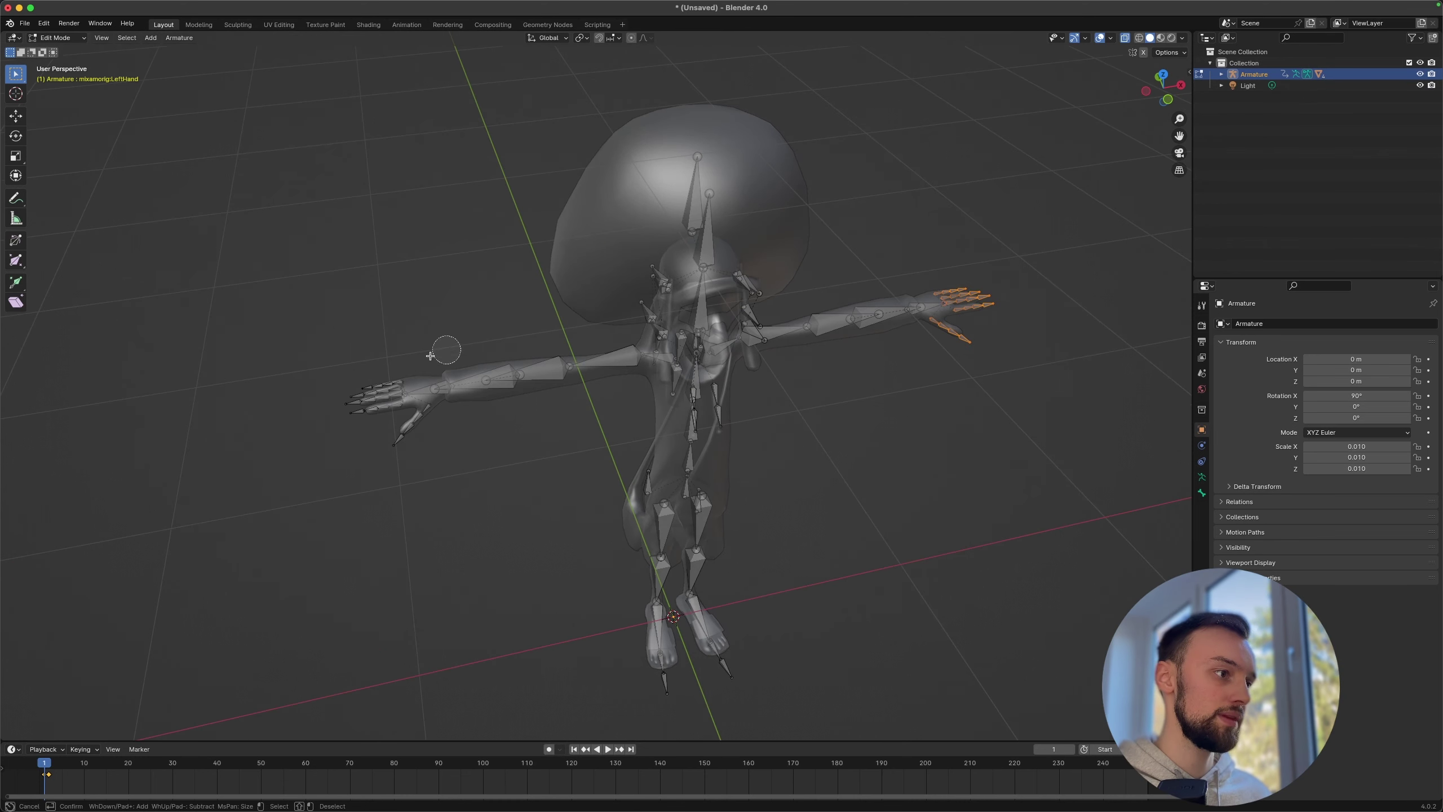
pyautogui.moveTo(387, 406)
pyautogui.mouseDown()
pyautogui.moveTo(350, 404)
pyautogui.moveTo(385, 393)
pyautogui.moveTo(391, 432)
pyautogui.moveTo(426, 411)
pyautogui.mouseUp()
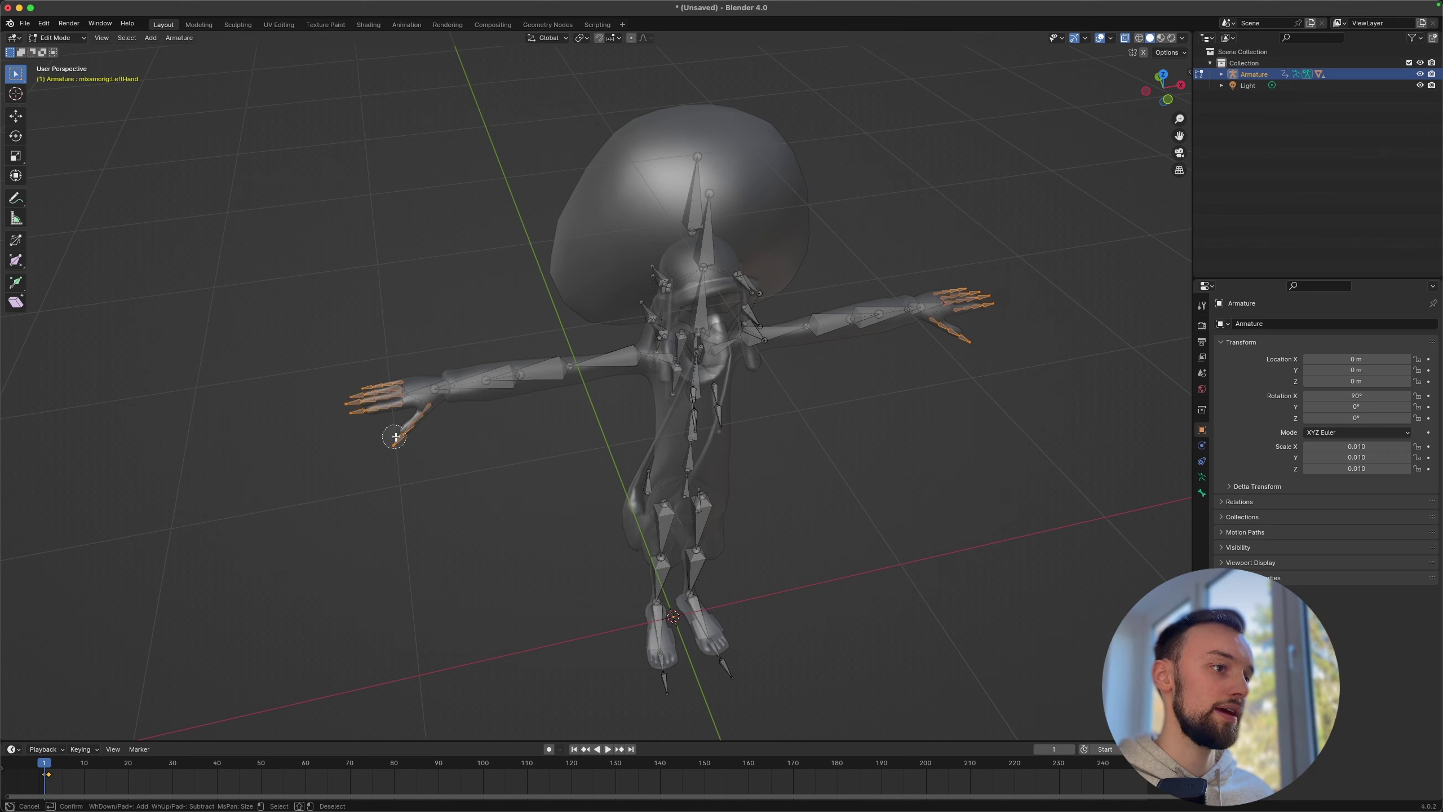
pyautogui.press('Escape')
pyautogui.press('x')
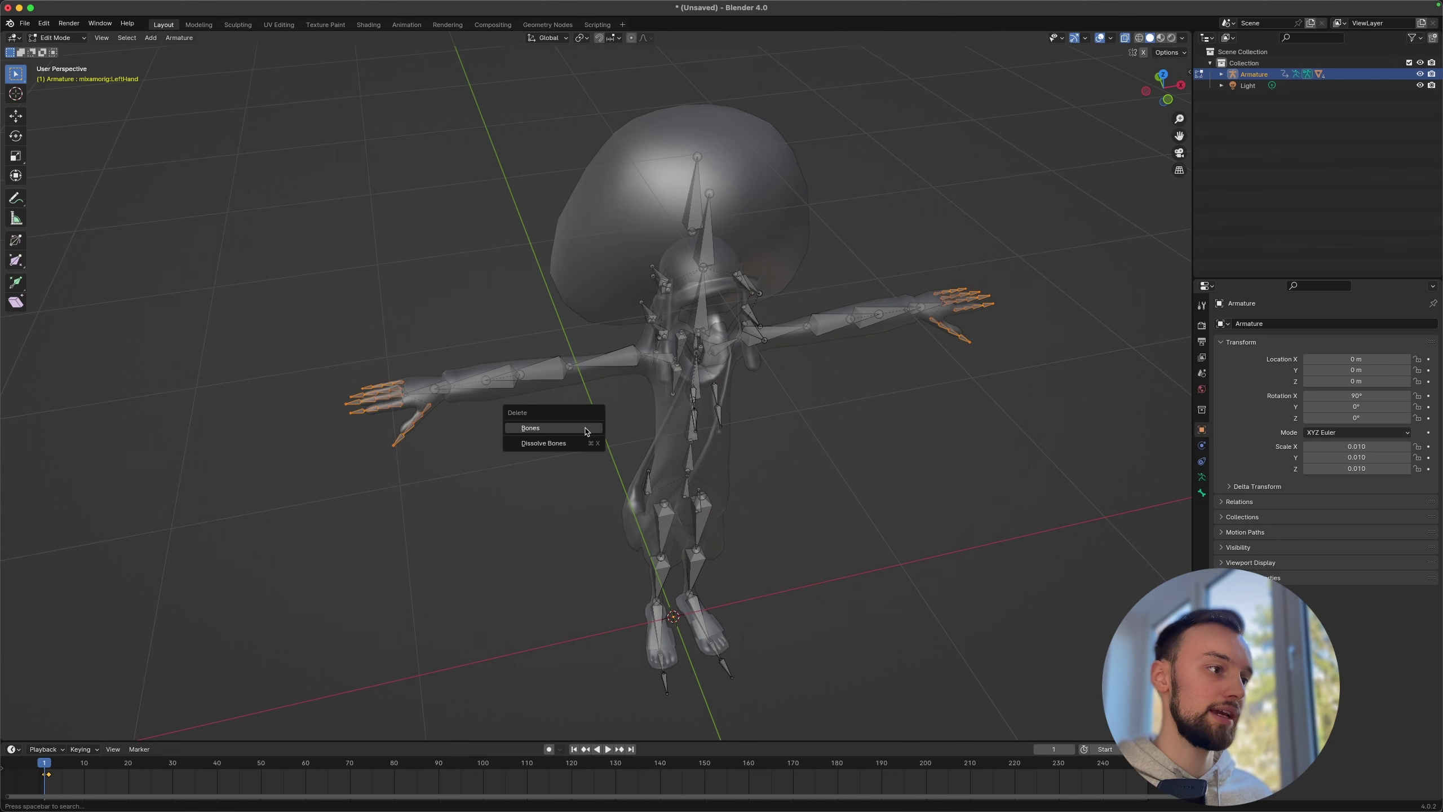
pyautogui.click(529, 429)
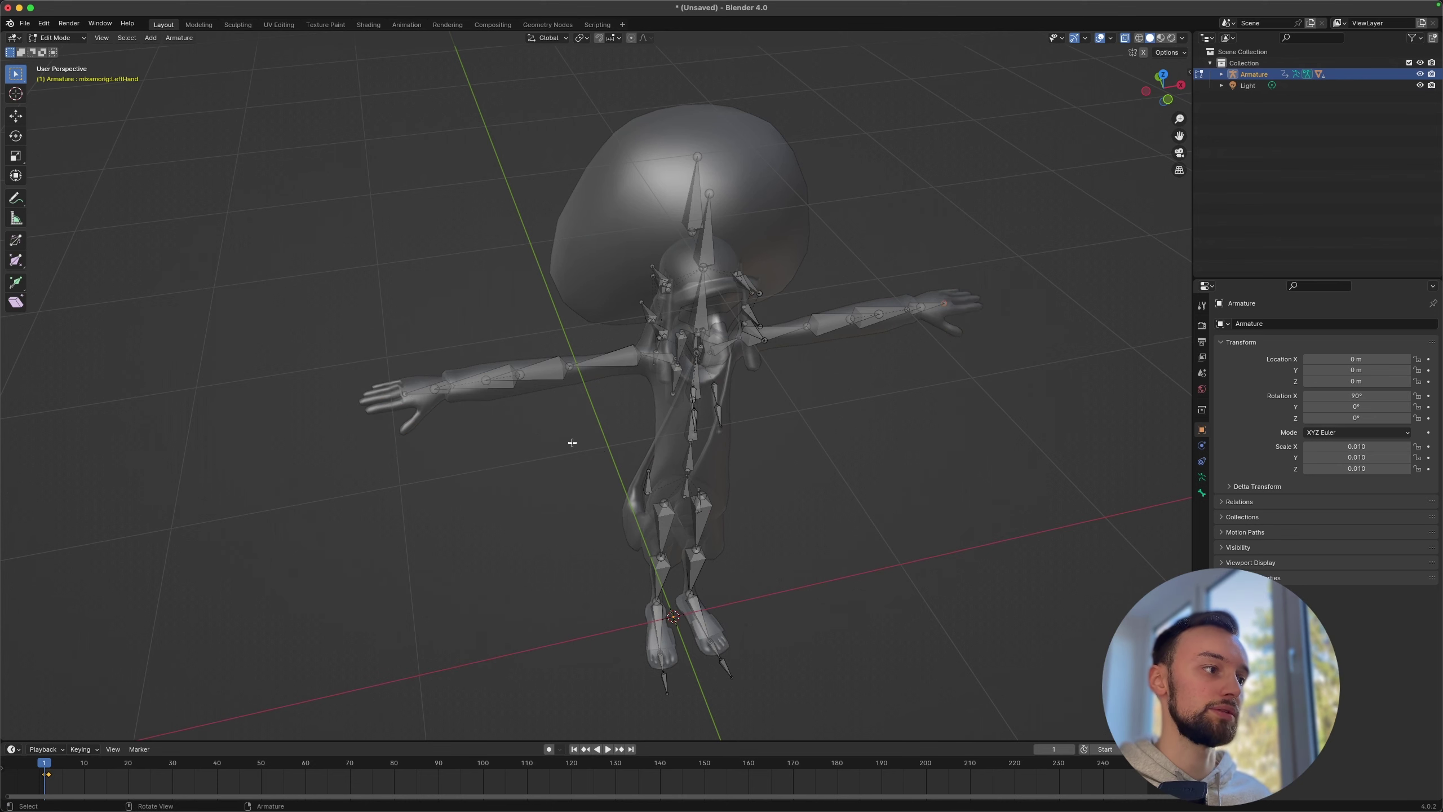
# Step: Return the armature to Object Mode and delete the light from the scene
pyautogui.moveTo(748, 450); pyautogui.dragTo(714, 418, button='middle')
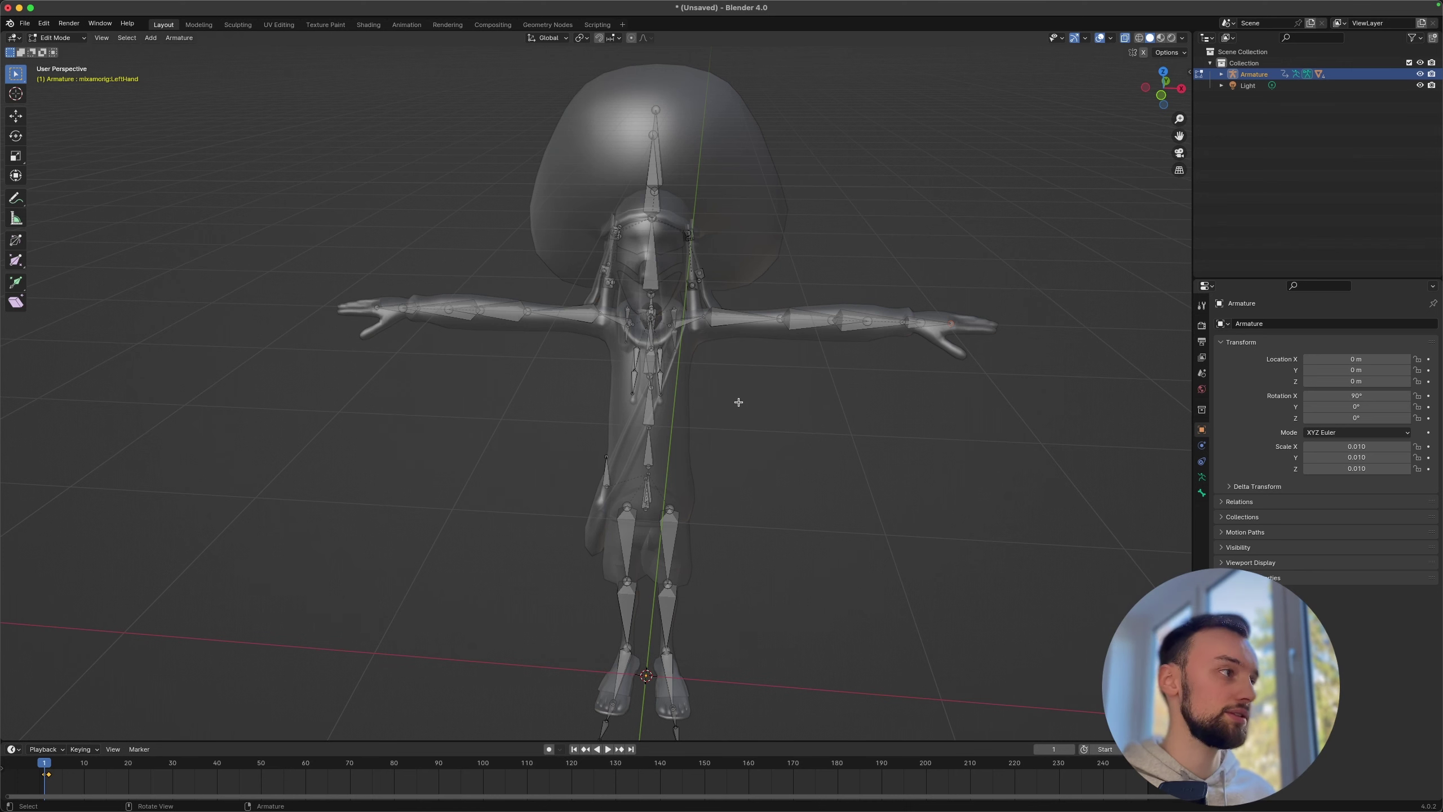
pyautogui.click(57, 38)
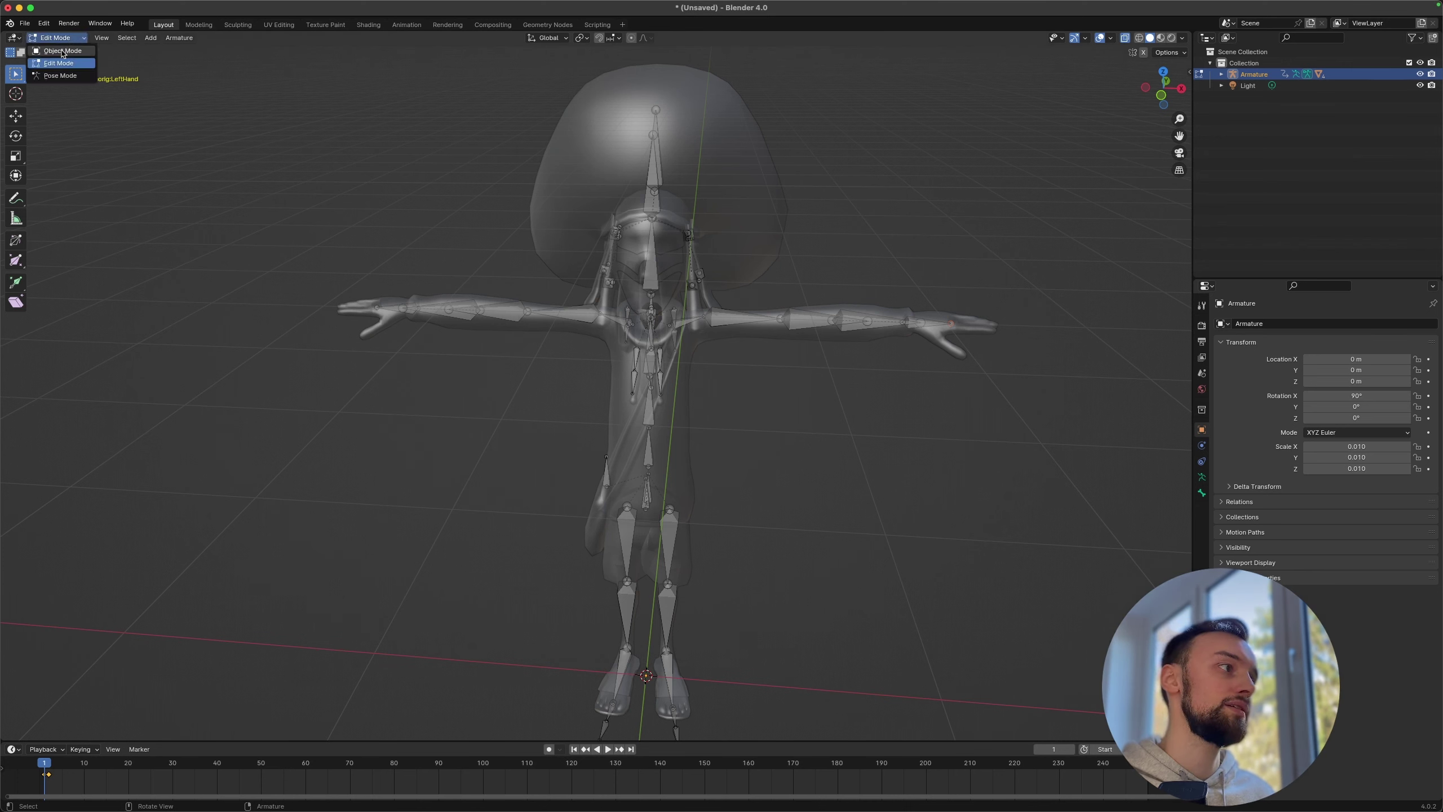
pyautogui.click(63, 52)
pyautogui.click(345, 135)
pyautogui.moveTo(345, 135); pyautogui.dragTo(375, 158, button='middle')
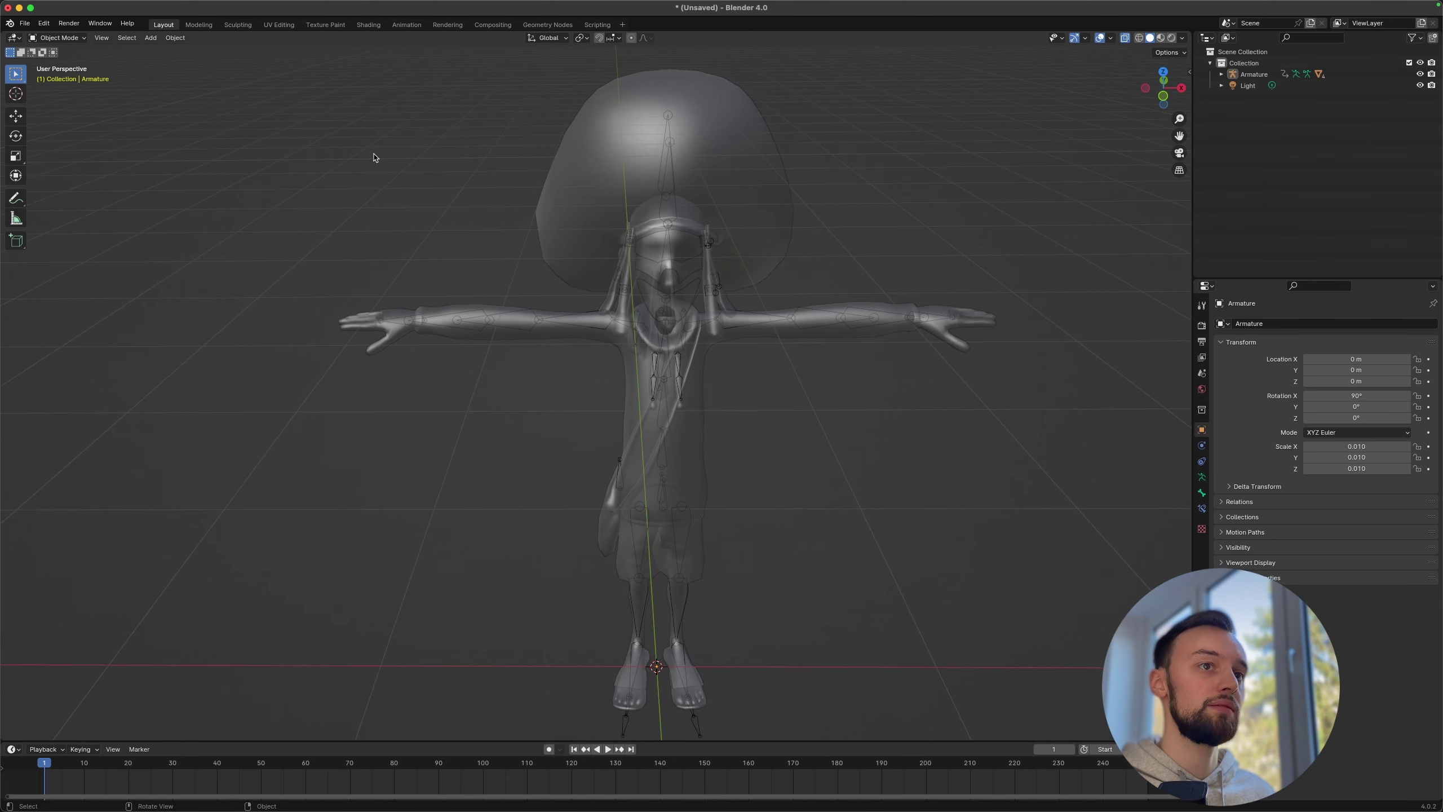
pyautogui.click(1246, 87)
pyautogui.press('x')
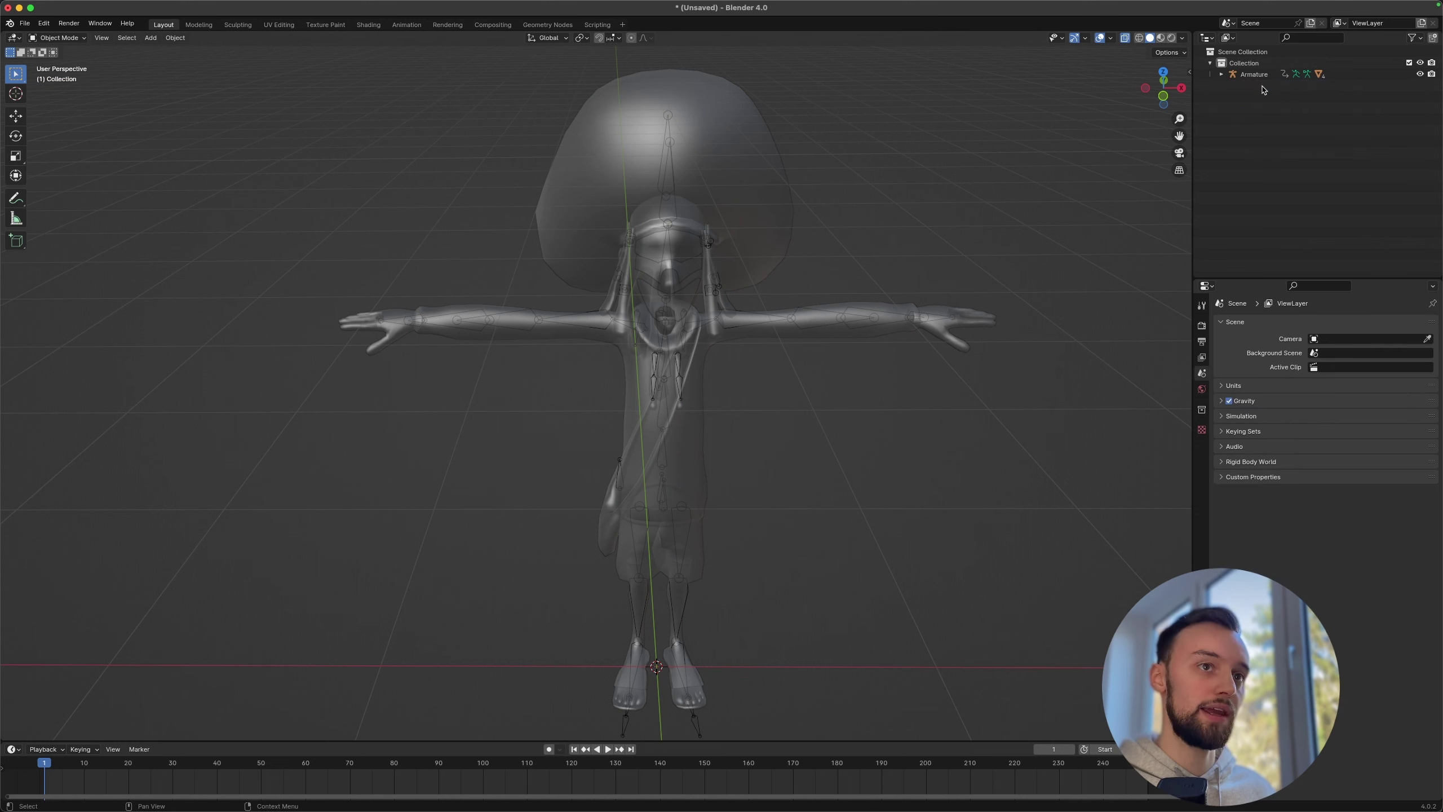
# Step: Export the character as Character1.fbx to the Effecthouse folder, with Path Mode set to Copy and textures embedded
pyautogui.click(25, 23)
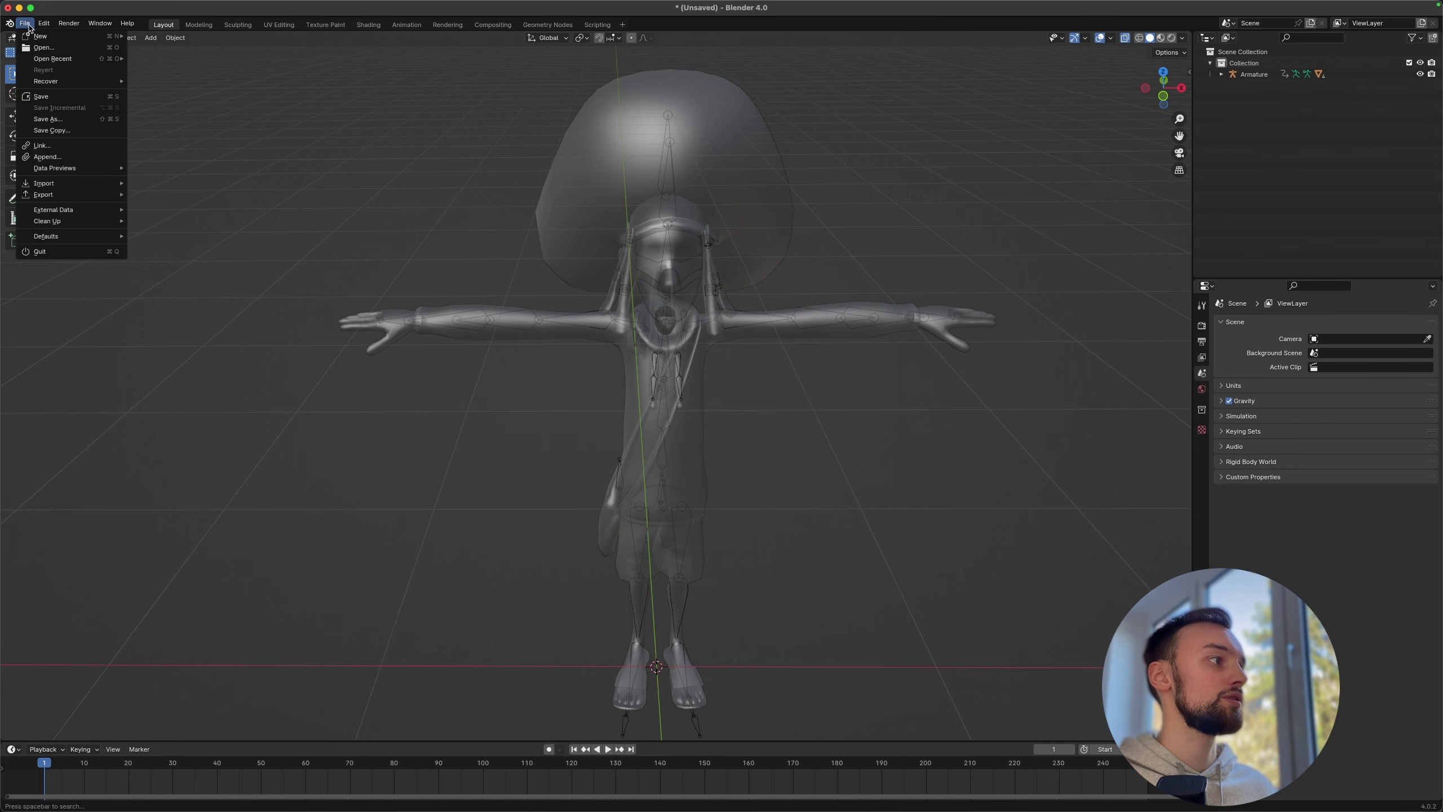
pyautogui.moveTo(77, 196)
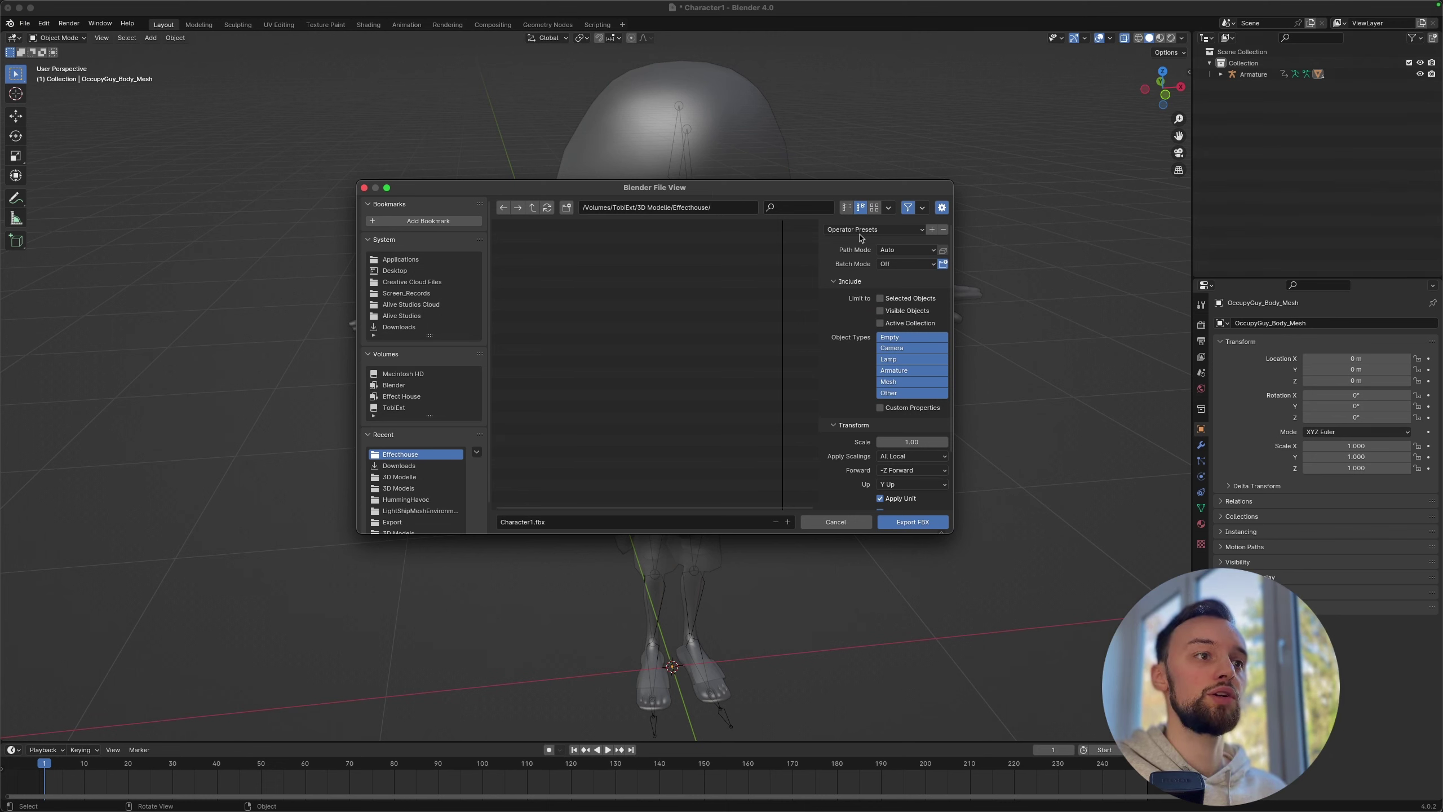
pyautogui.click(910, 251)
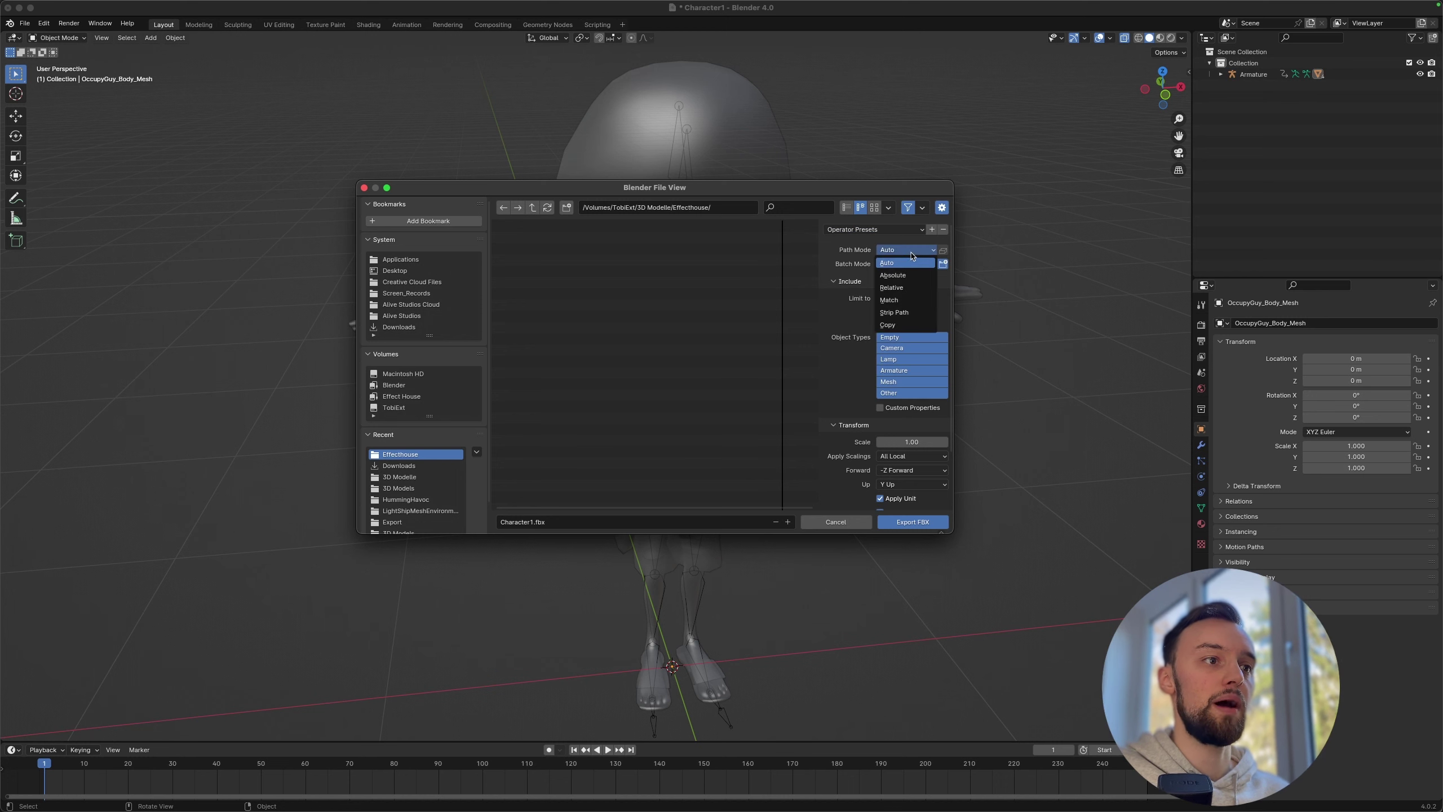
pyautogui.click(902, 325)
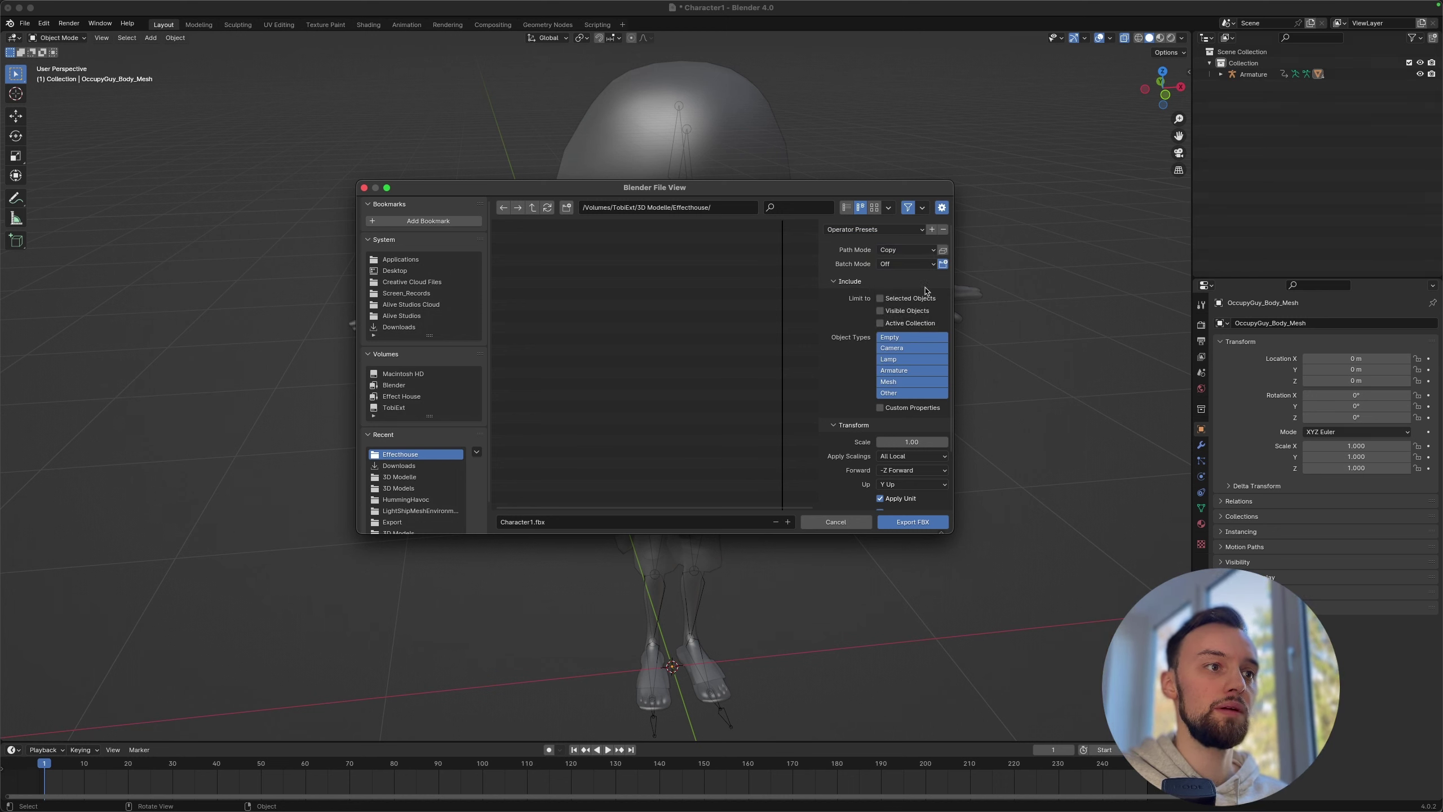
pyautogui.click(942, 252)
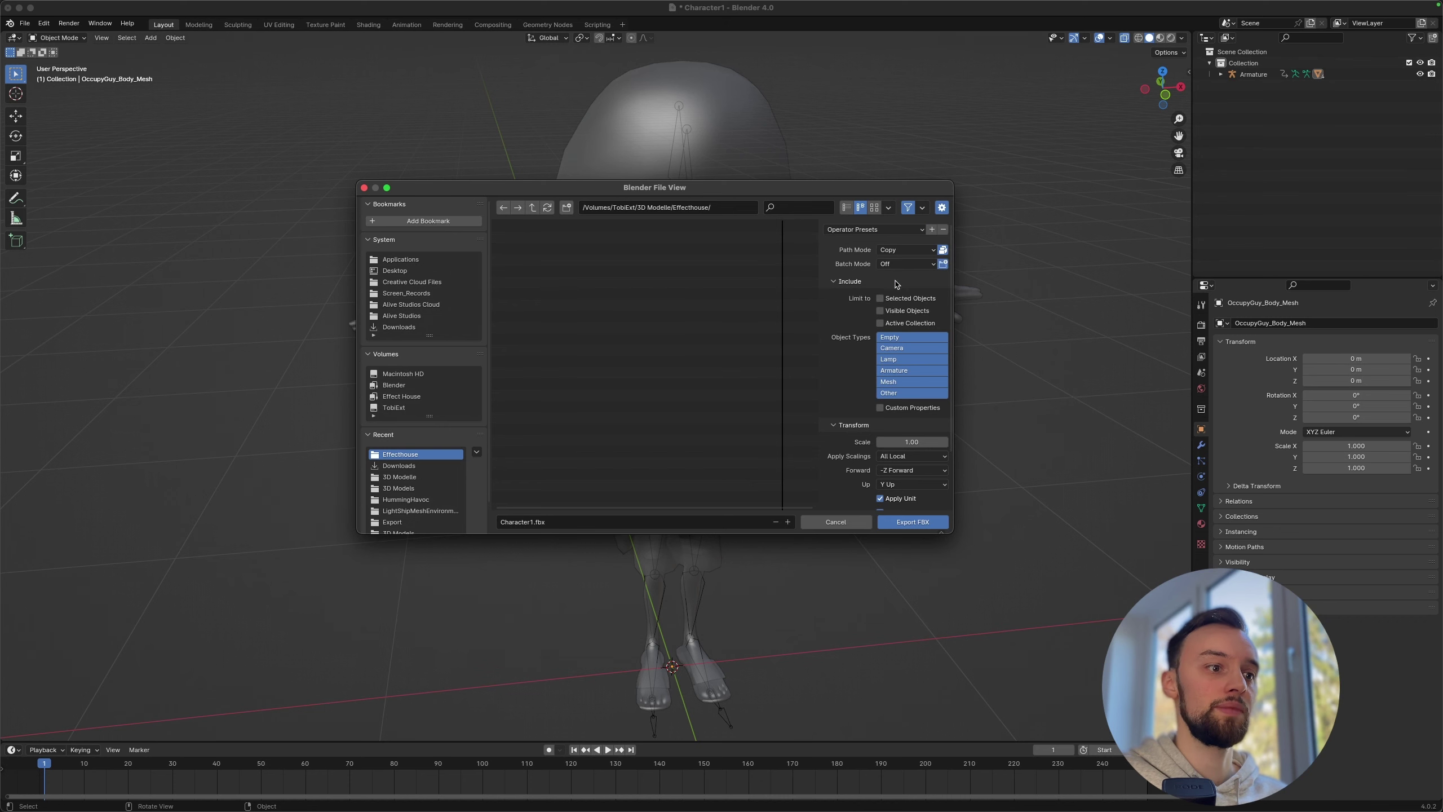
pyautogui.click(913, 522)
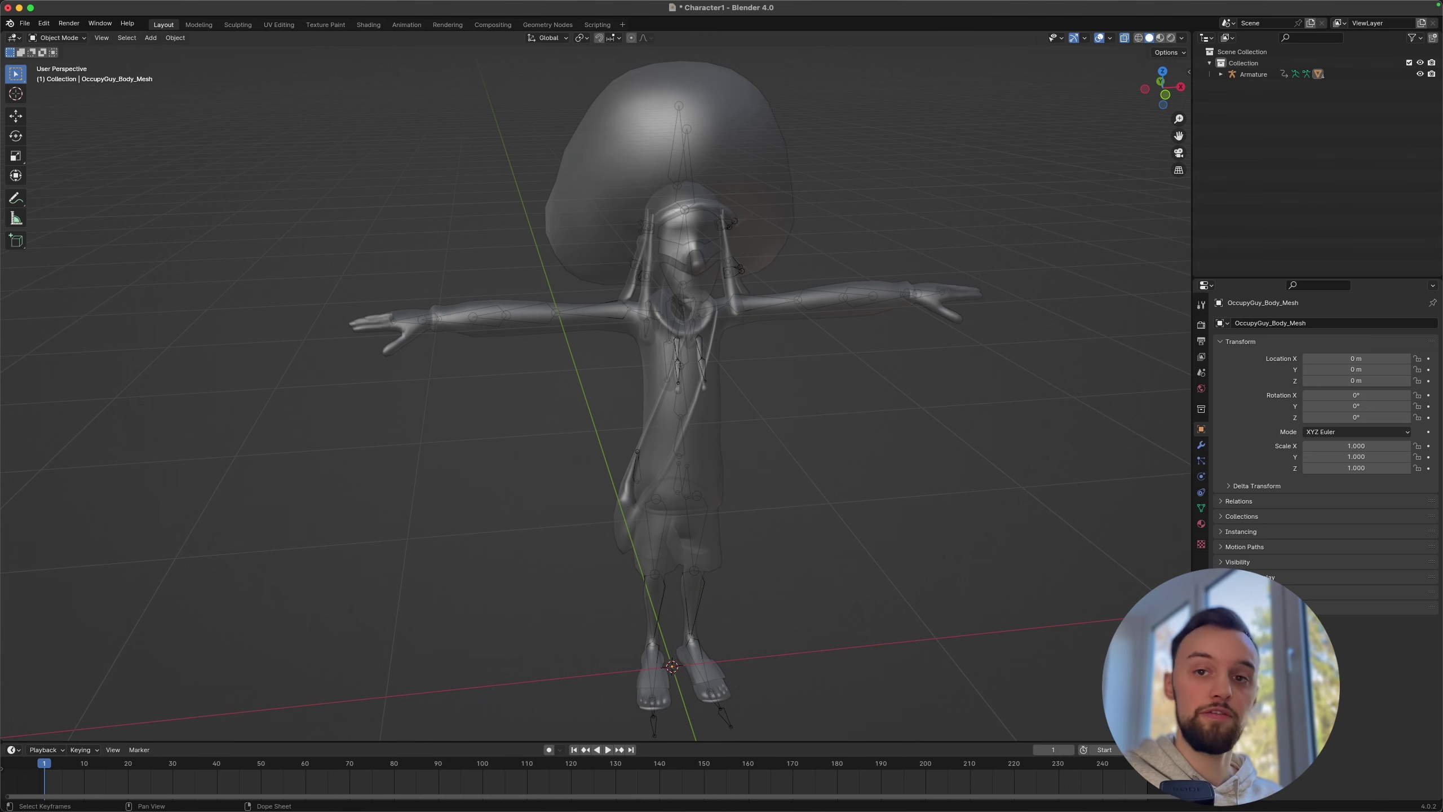
# Step: Switch to Effect House, create a new project and expand the General group in its hierarchy
pyautogui.press('super+Tab')
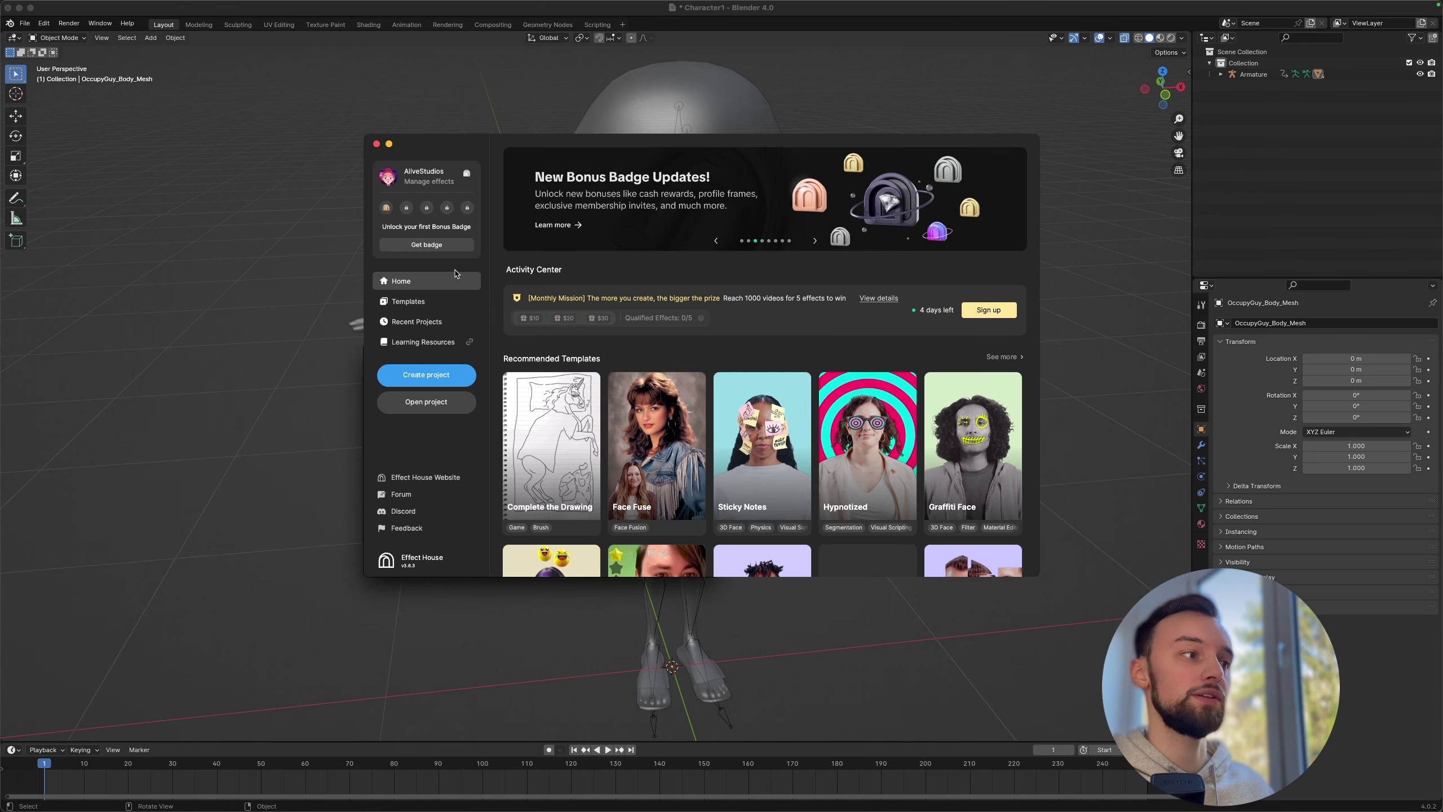
pyautogui.click(435, 377)
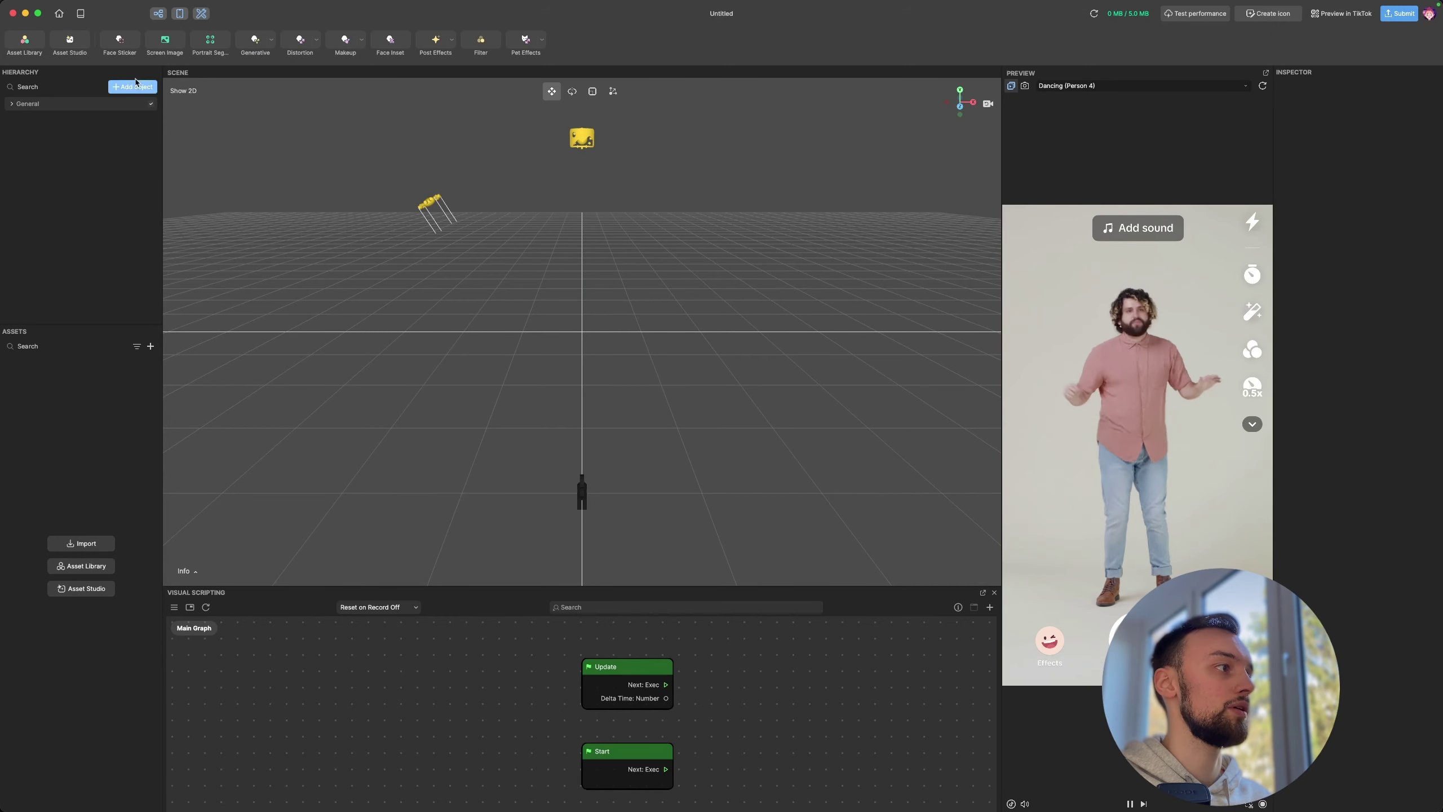
pyautogui.click(12, 105)
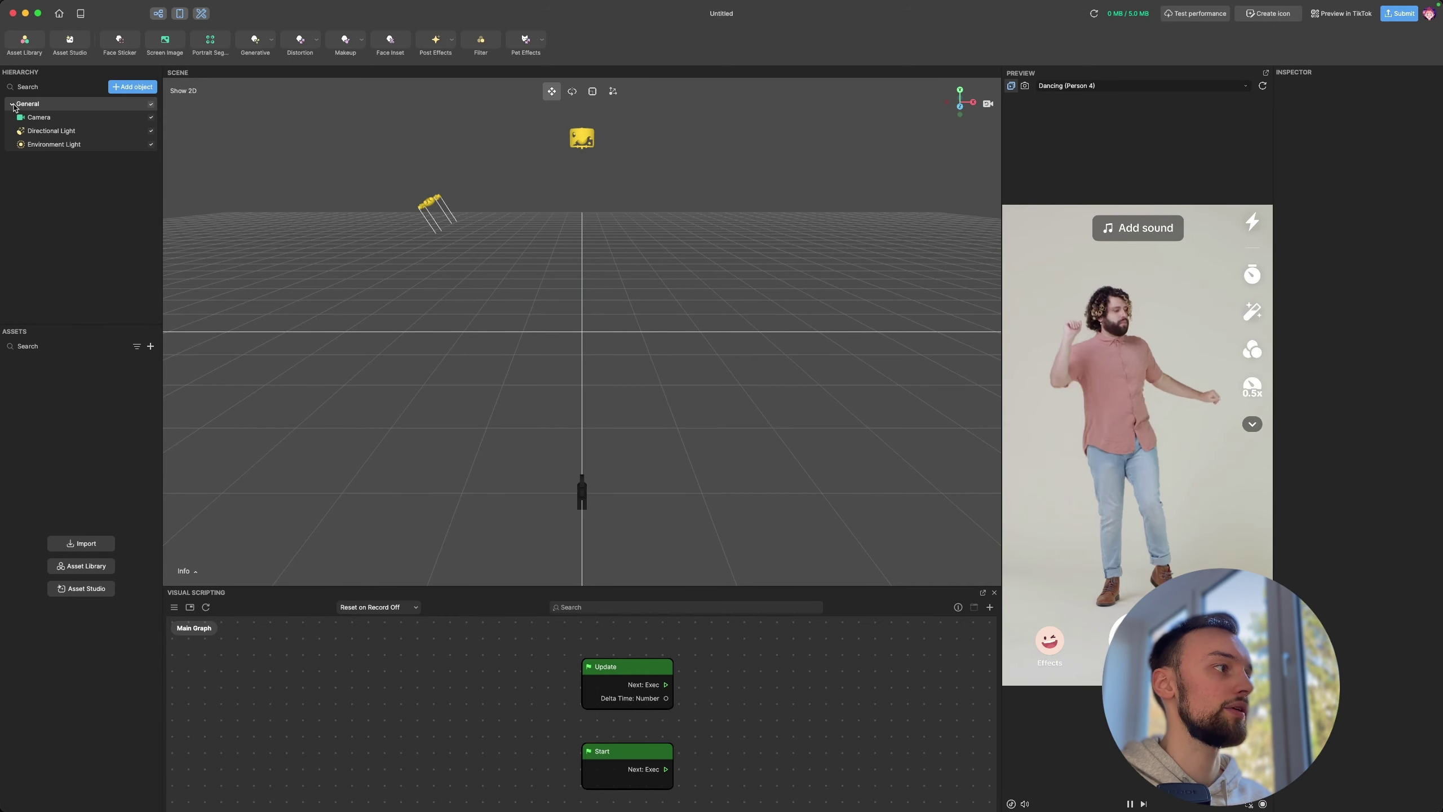
# Step: Add a Body Avatar Drive object from the AR Tracking category, then deselect it
pyautogui.click(130, 87)
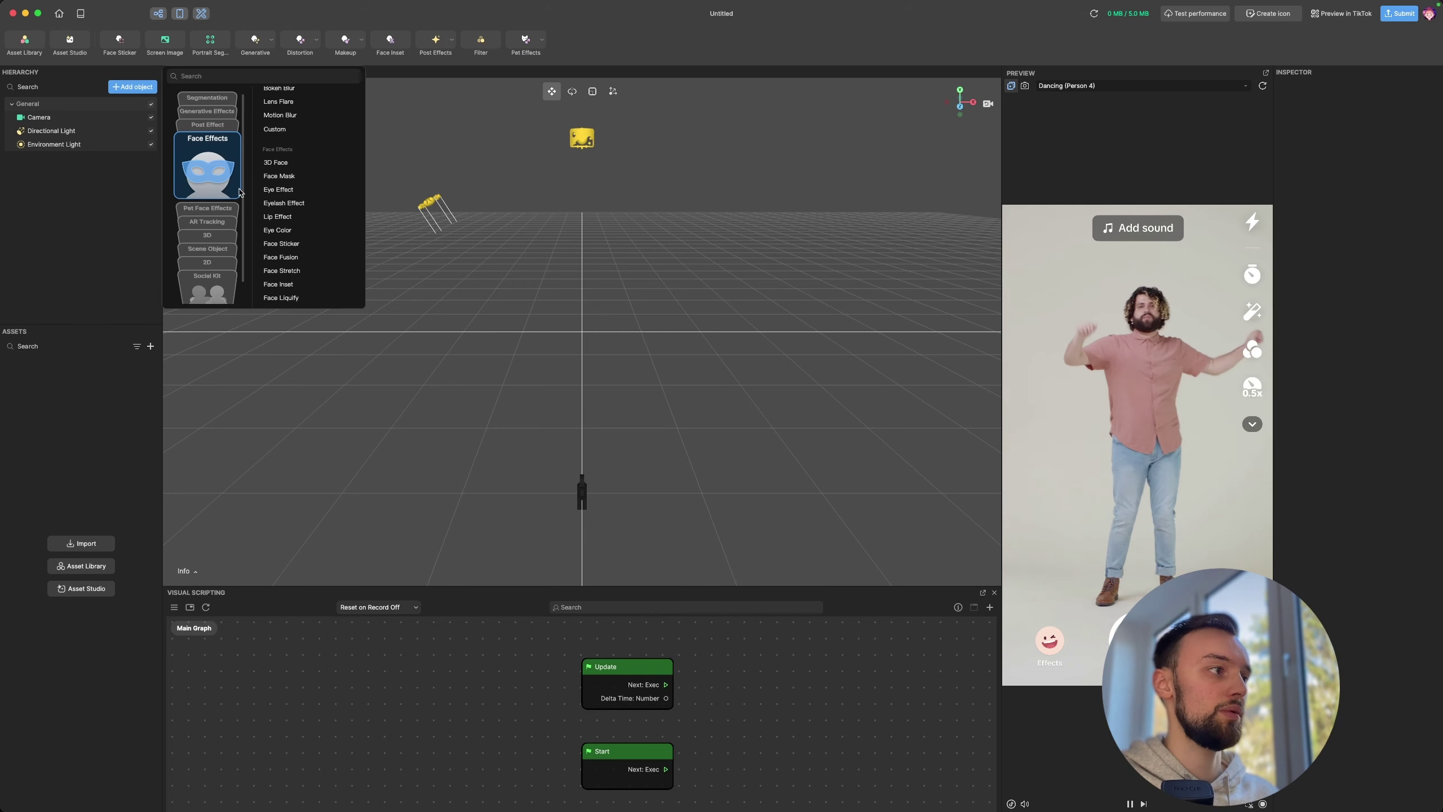
pyautogui.click(208, 222)
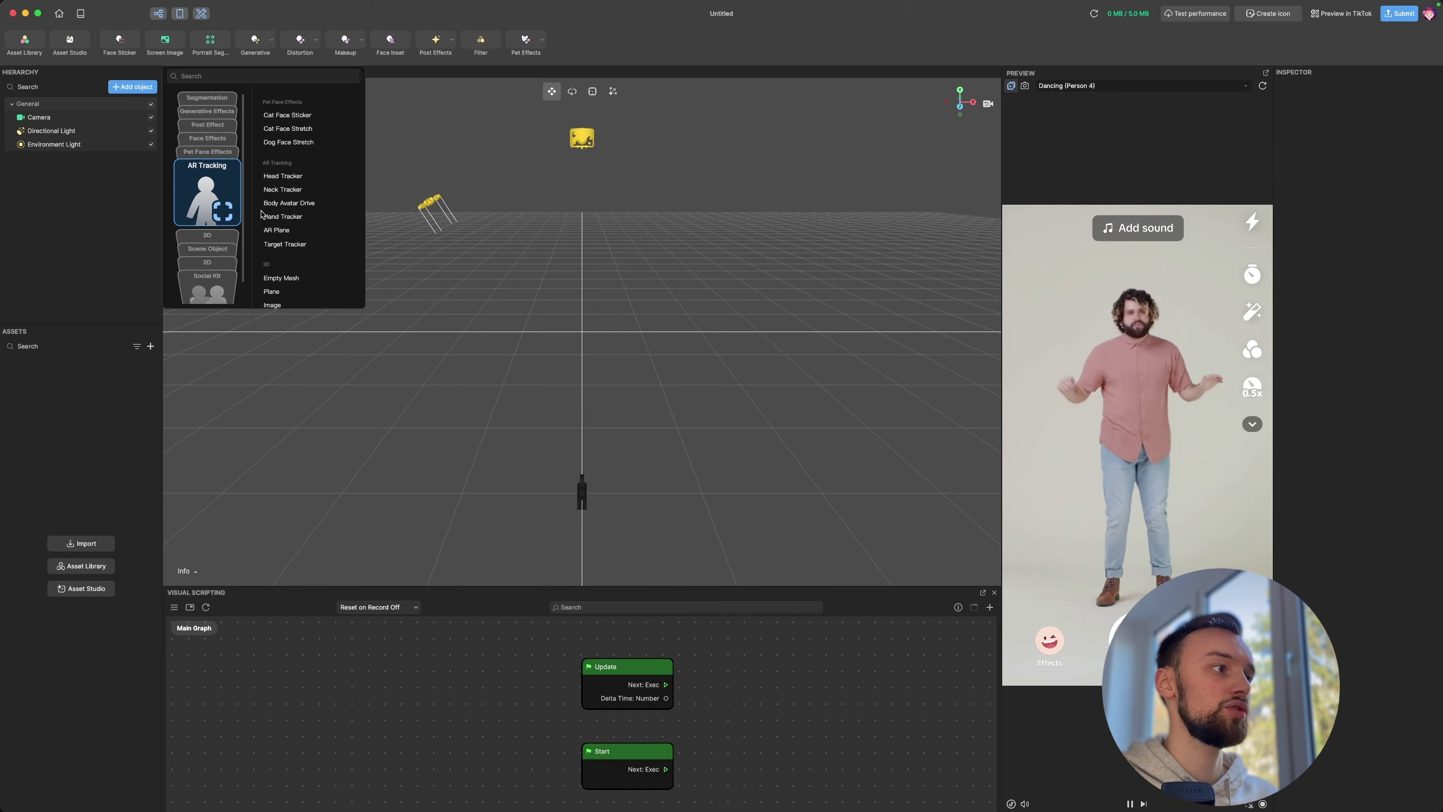
pyautogui.moveTo(306, 205)
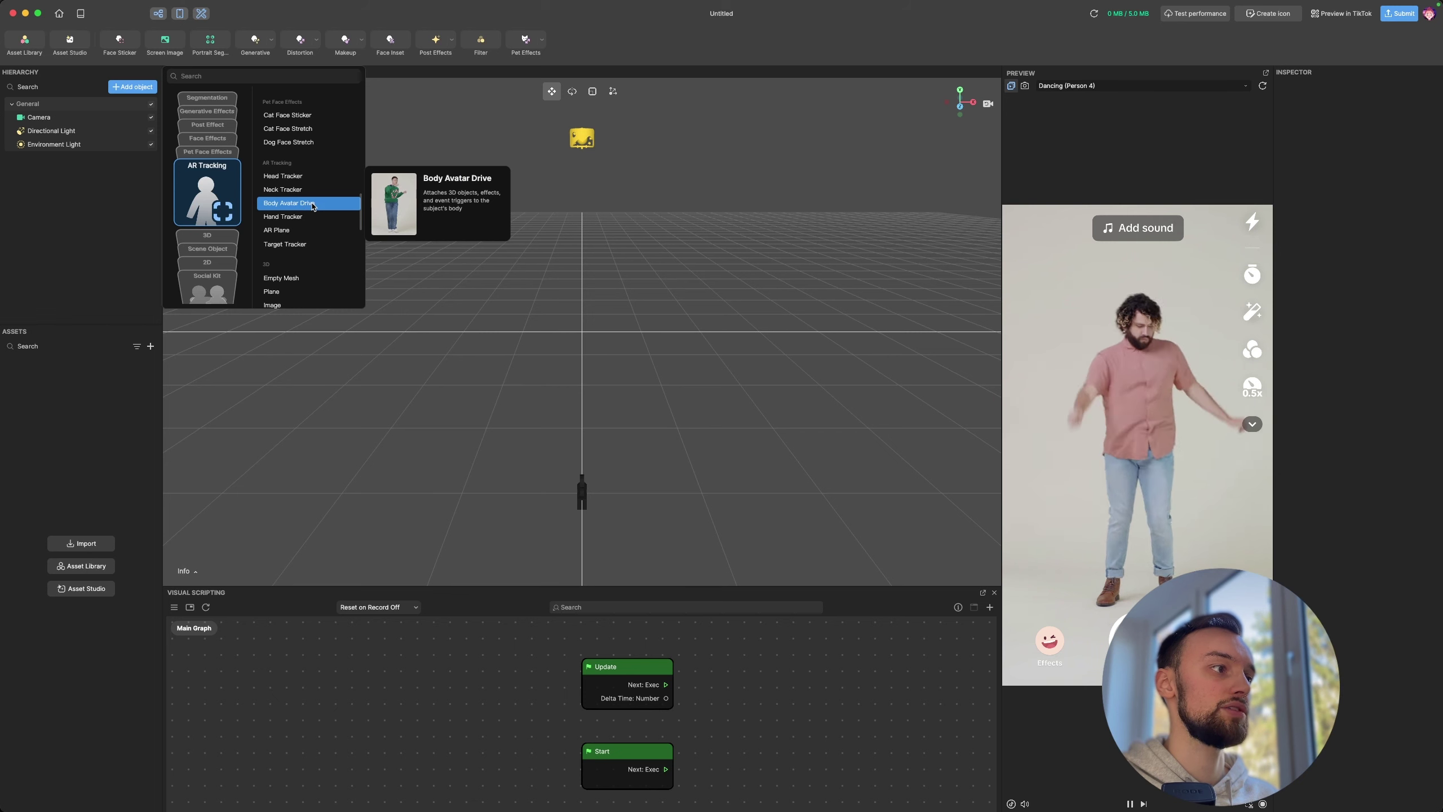
pyautogui.click(306, 204)
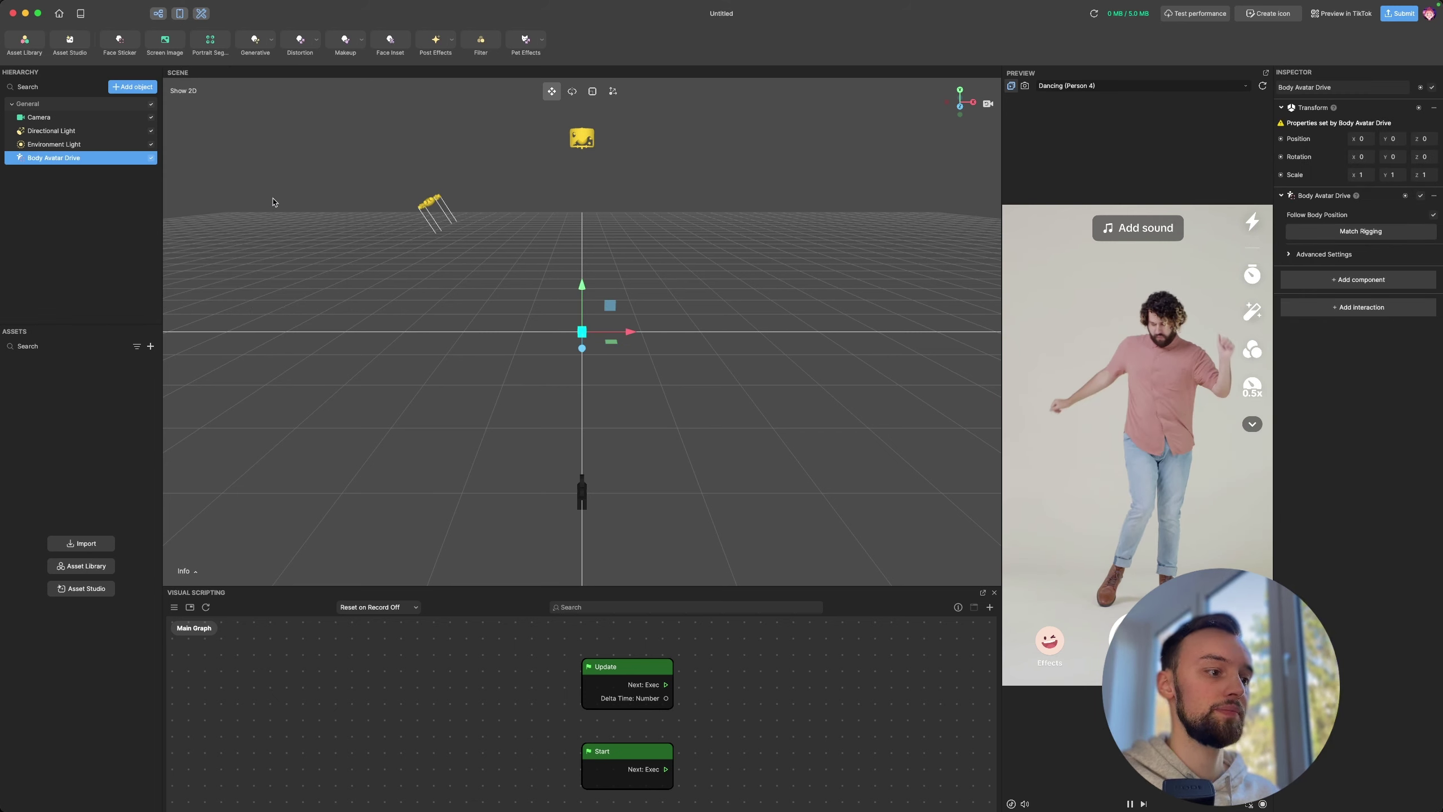
pyautogui.click(125, 256)
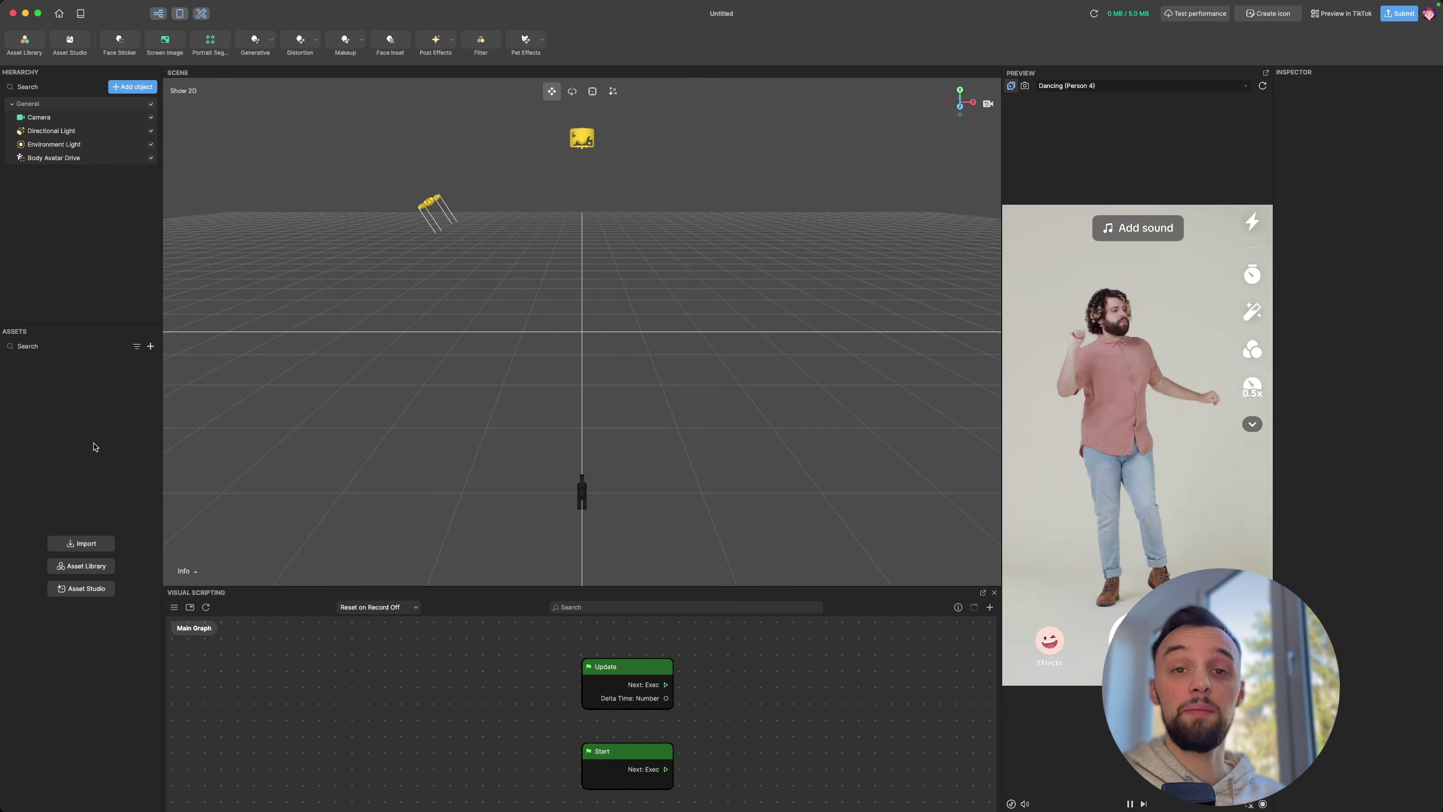
# Step: Import Character1.fbx from the Effecthouse folder with the default FBX import options and expand its asset folders
pyautogui.click(82, 544)
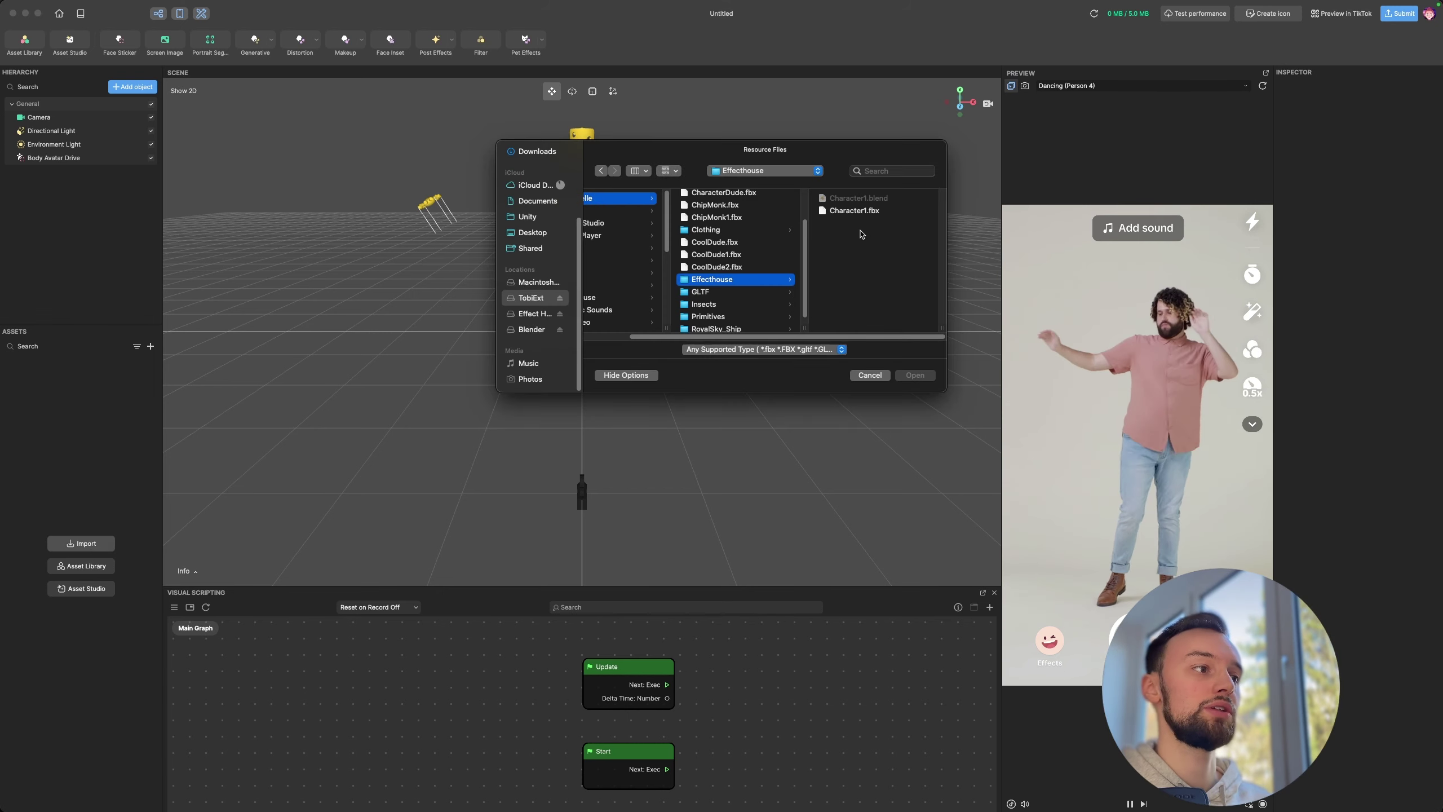
pyautogui.click(858, 211)
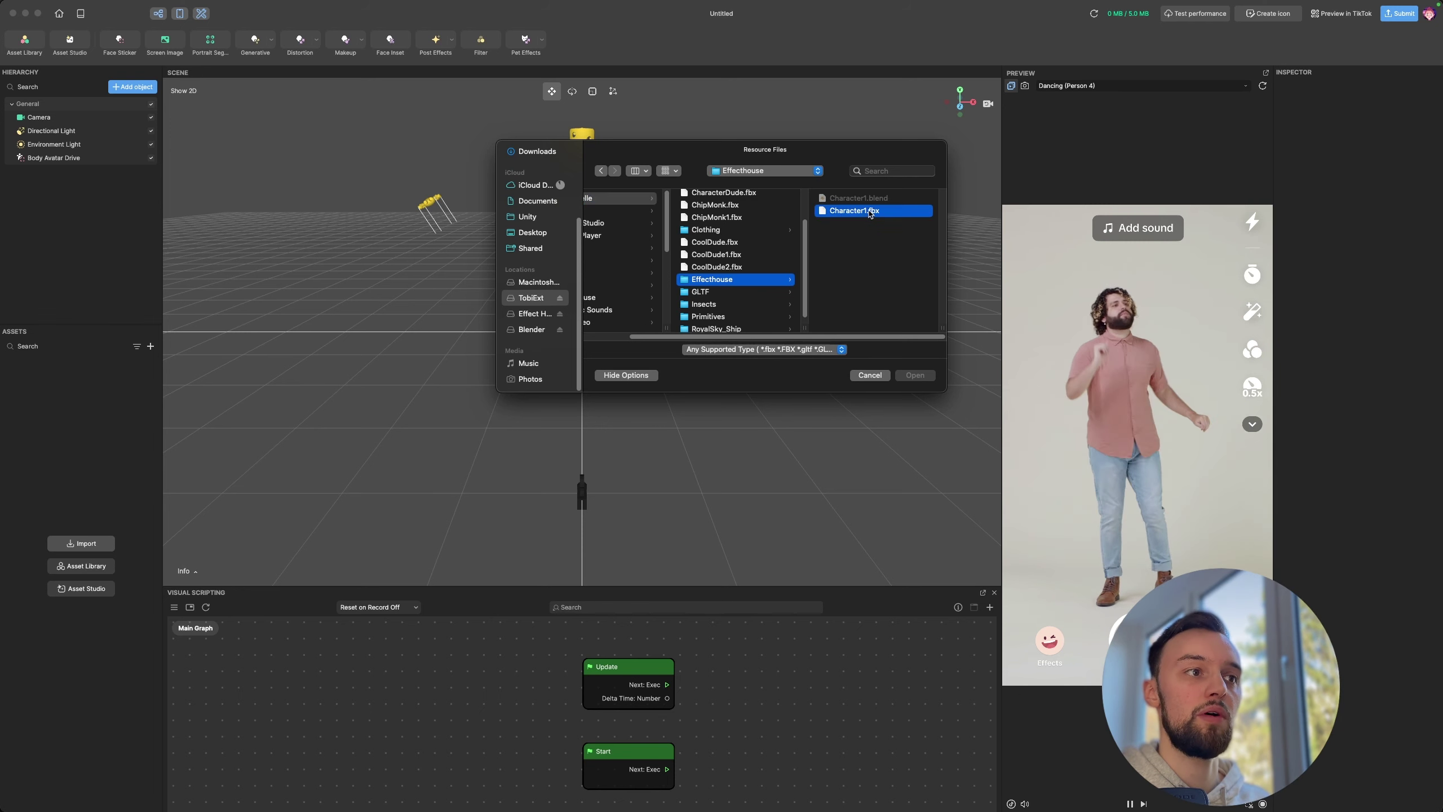
pyautogui.click(916, 376)
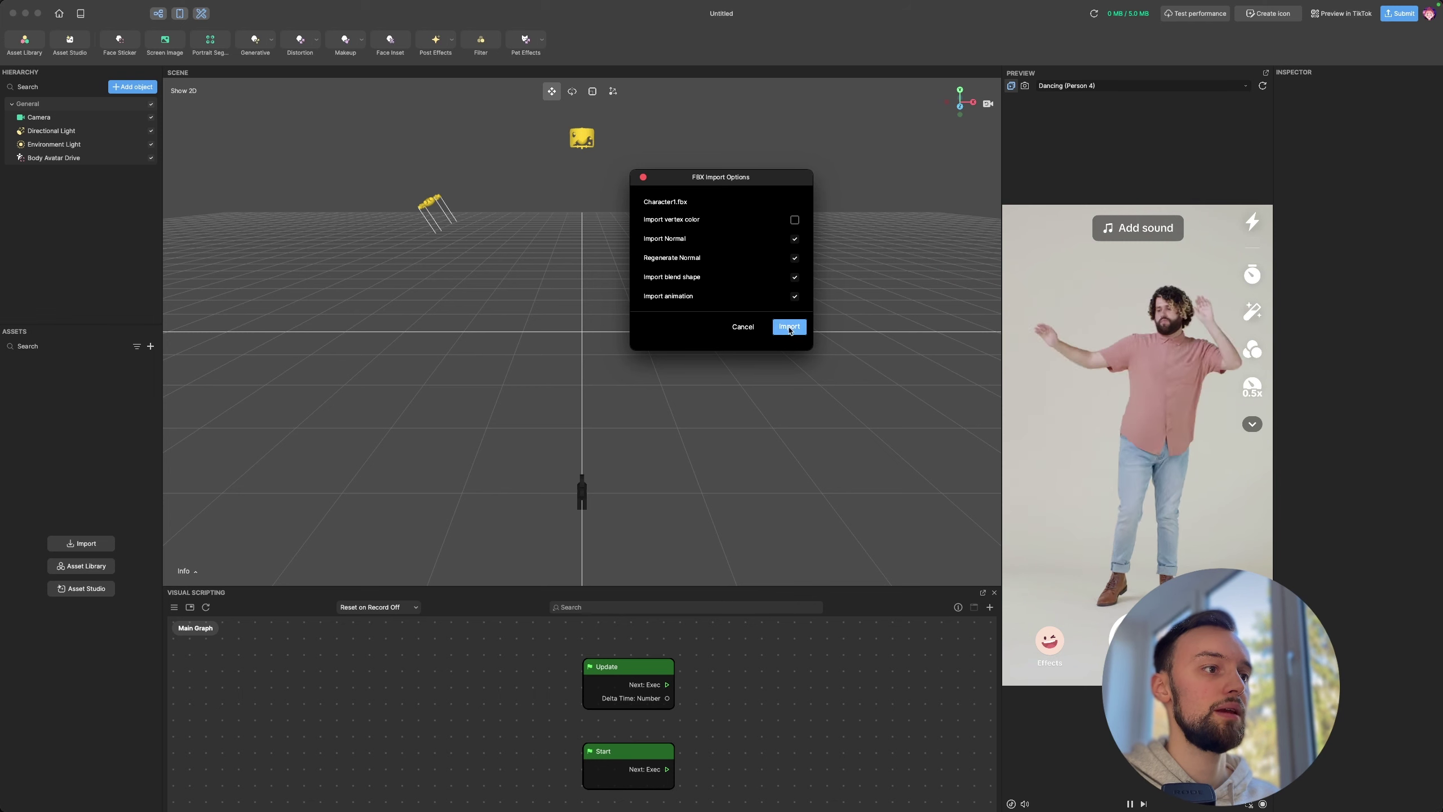
pyautogui.click(789, 326)
pyautogui.doubleClick(85, 401)
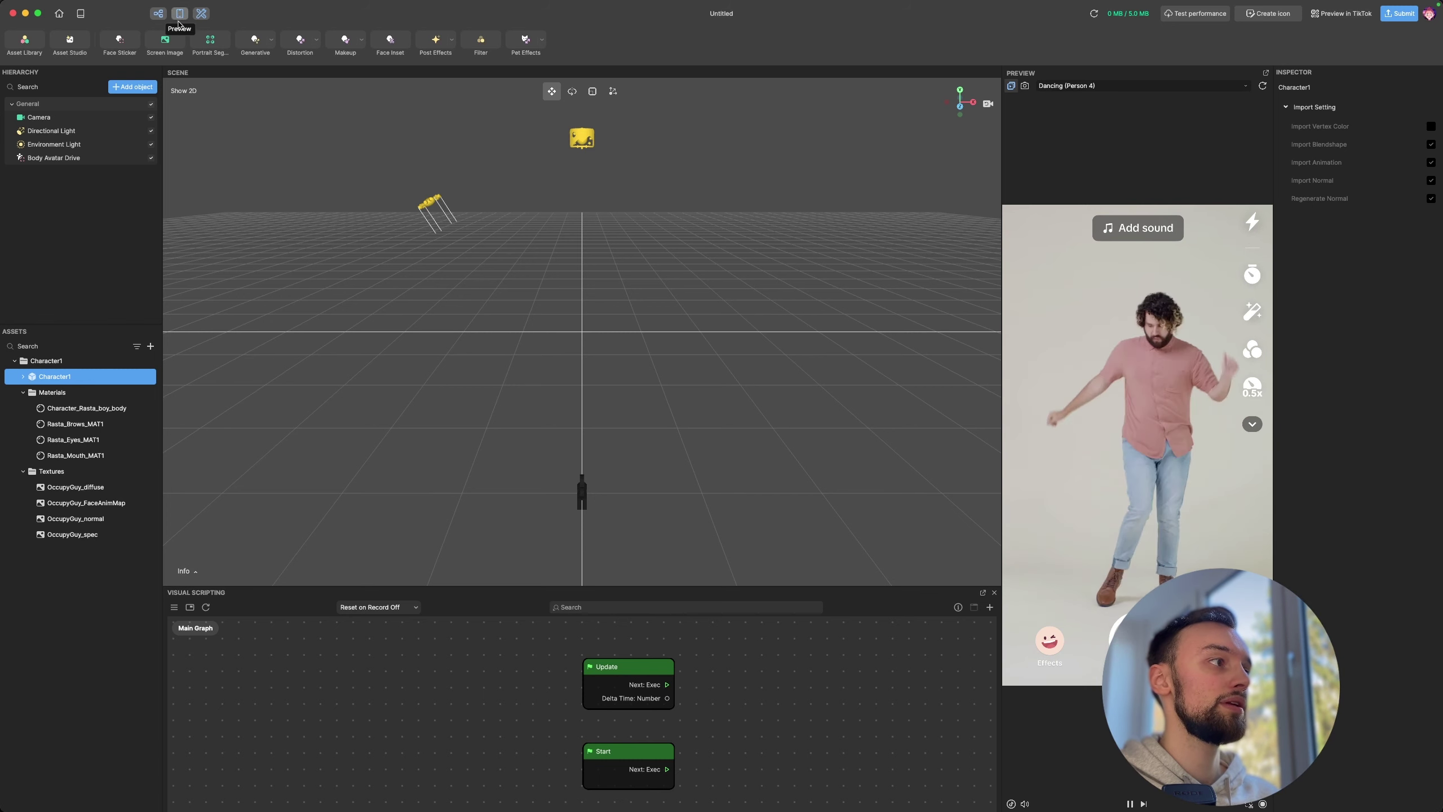
# Step: Set the preview video to Dancing (Person 3), then nest the Character1 asset under Body Avatar Drive and expand it in the hierarchy
pyautogui.click(1065, 86)
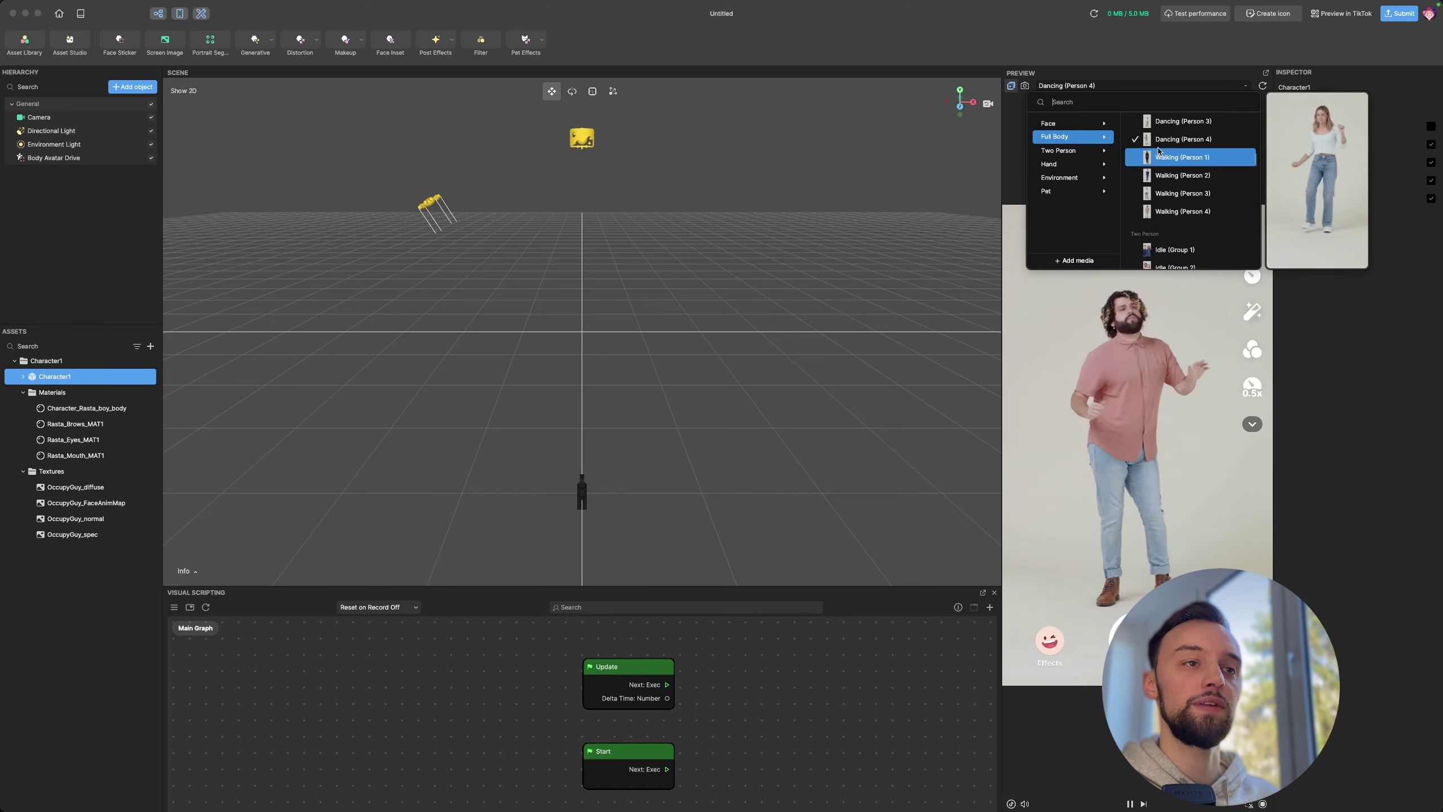
pyautogui.click(1192, 123)
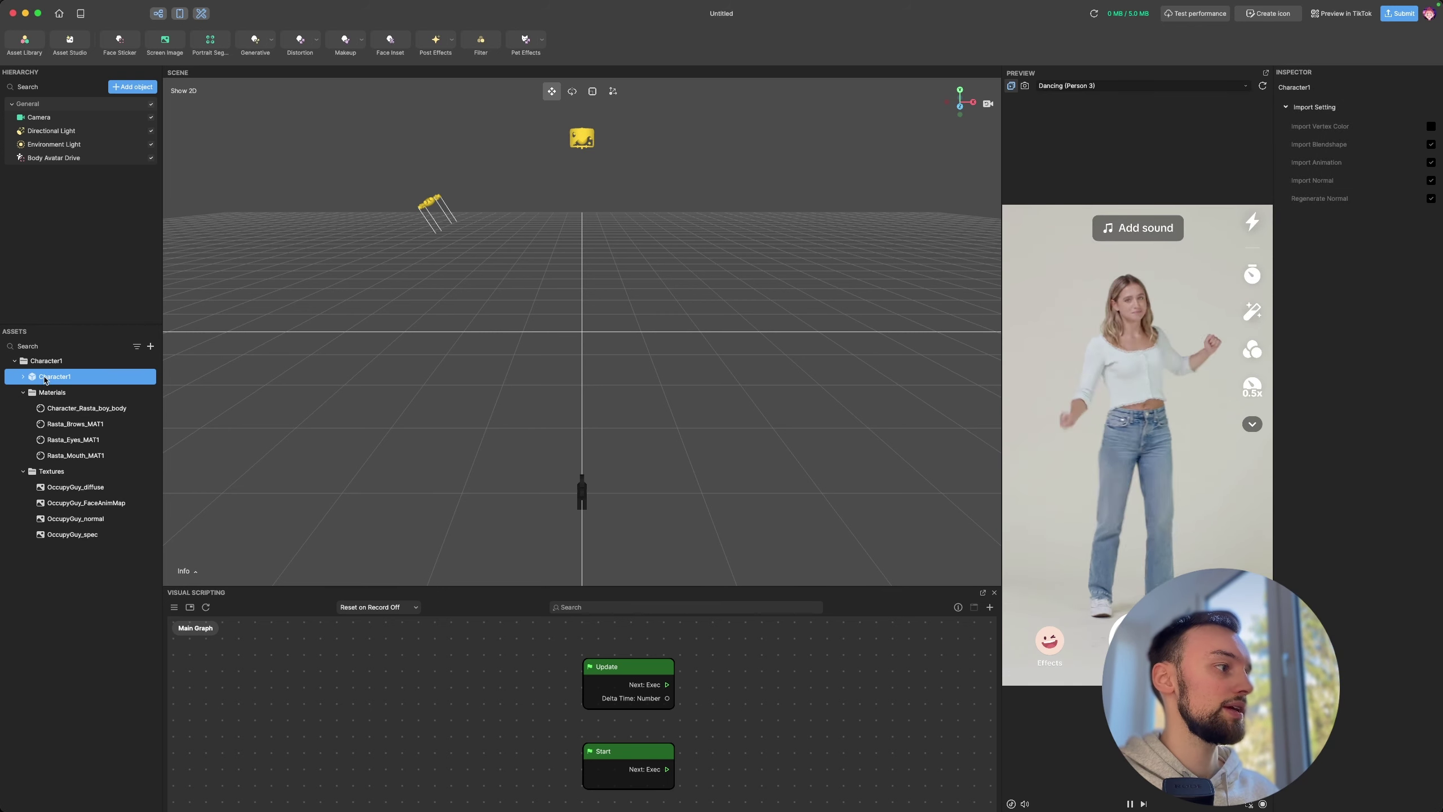
pyautogui.moveTo(46, 380); pyautogui.dragTo(79, 161)
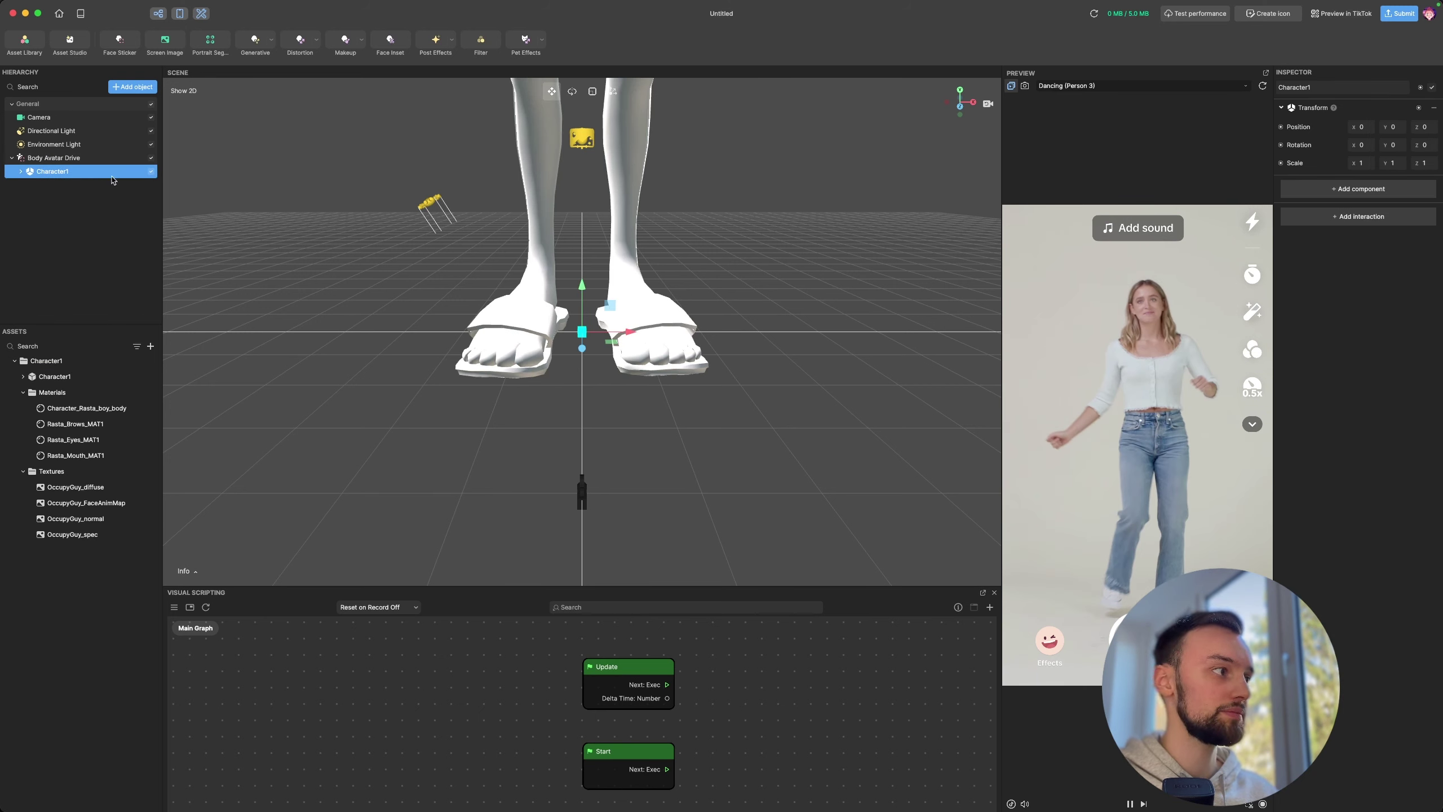
pyautogui.click(21, 172)
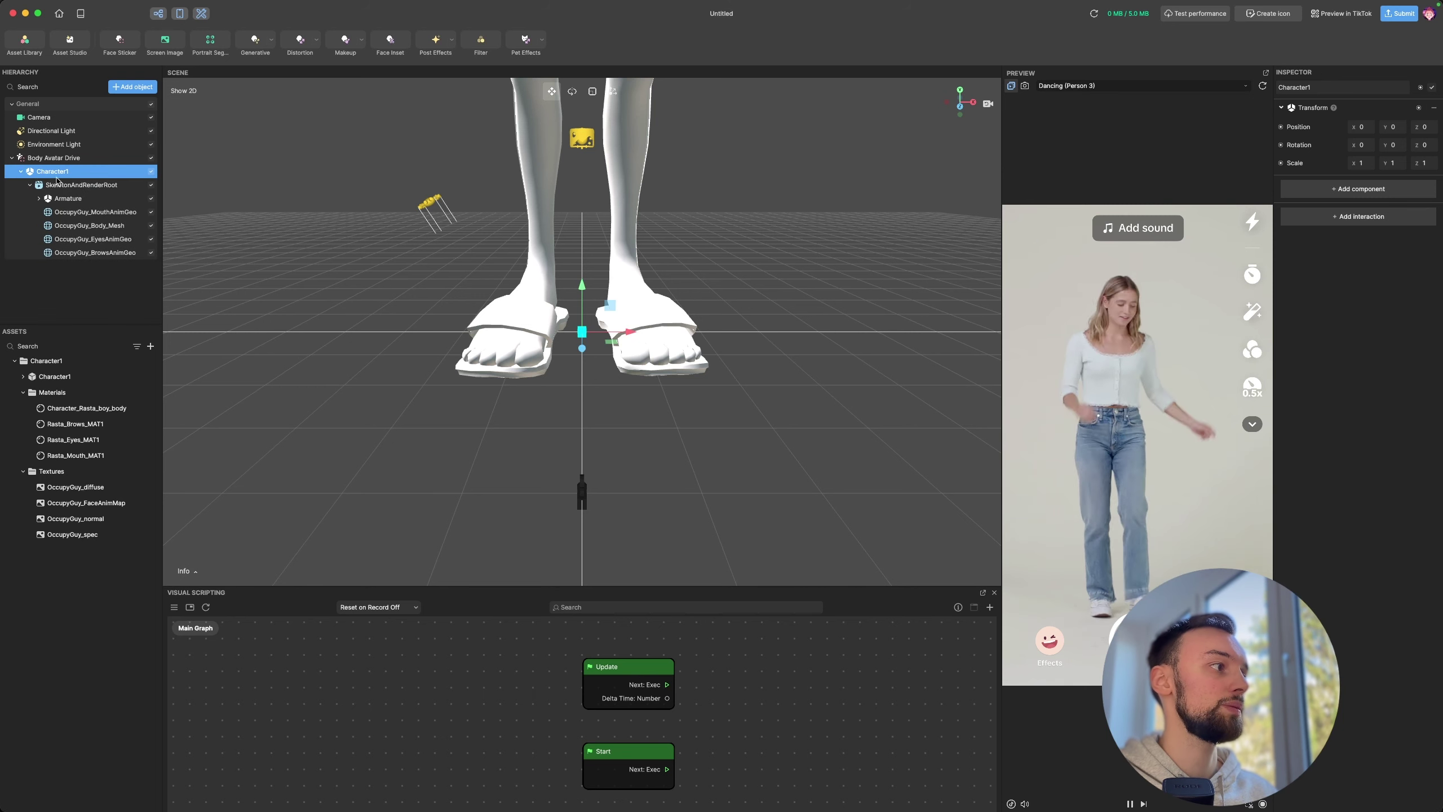
# Step: Remove the Animation component from Character1's SkeletonAndRenderRoot object
pyautogui.click(89, 185)
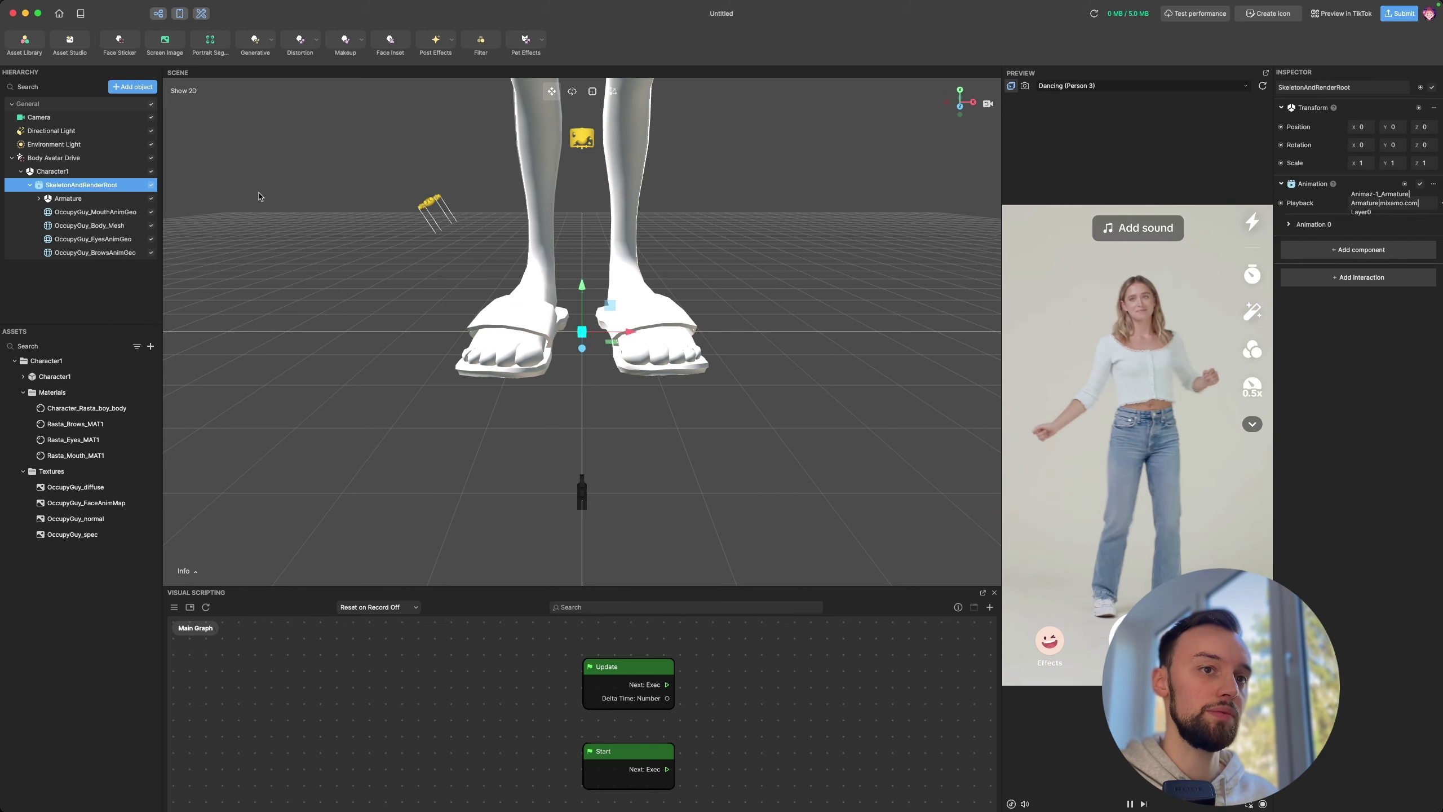
pyautogui.click(1434, 184)
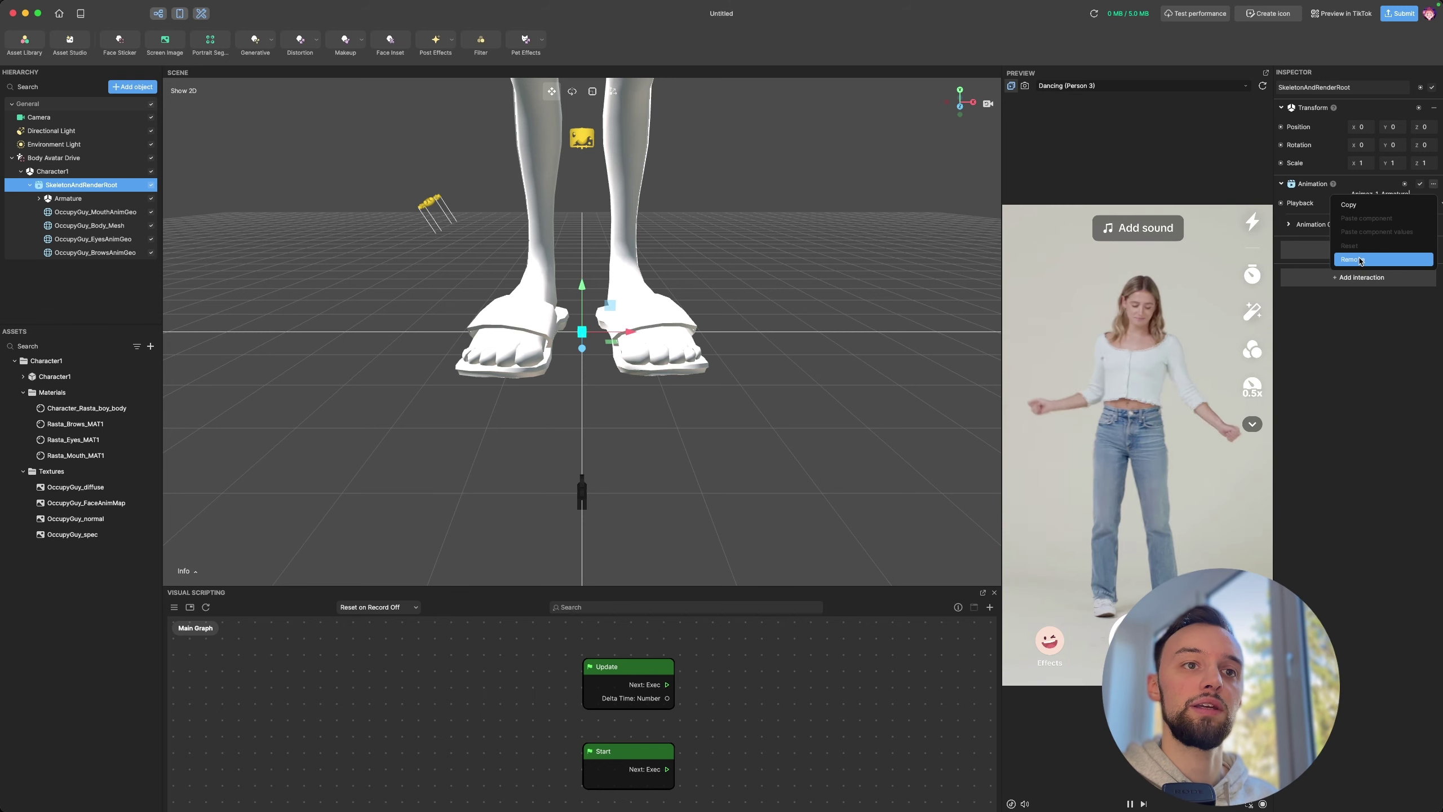
pyautogui.click(1359, 259)
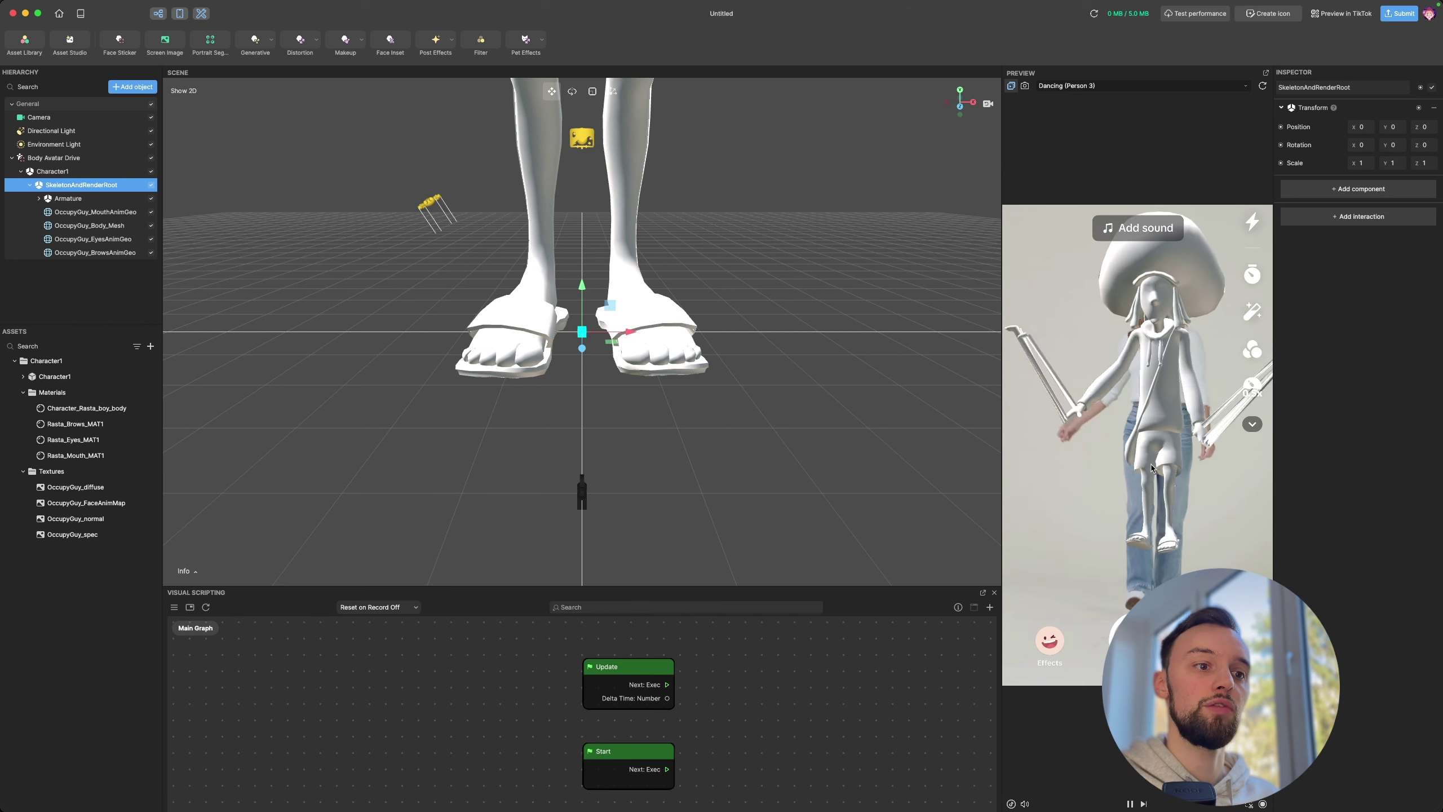
# Step: Turn off Follow Body Position on the Body Avatar Drive object
pyautogui.click(78, 202)
pyautogui.click(80, 185)
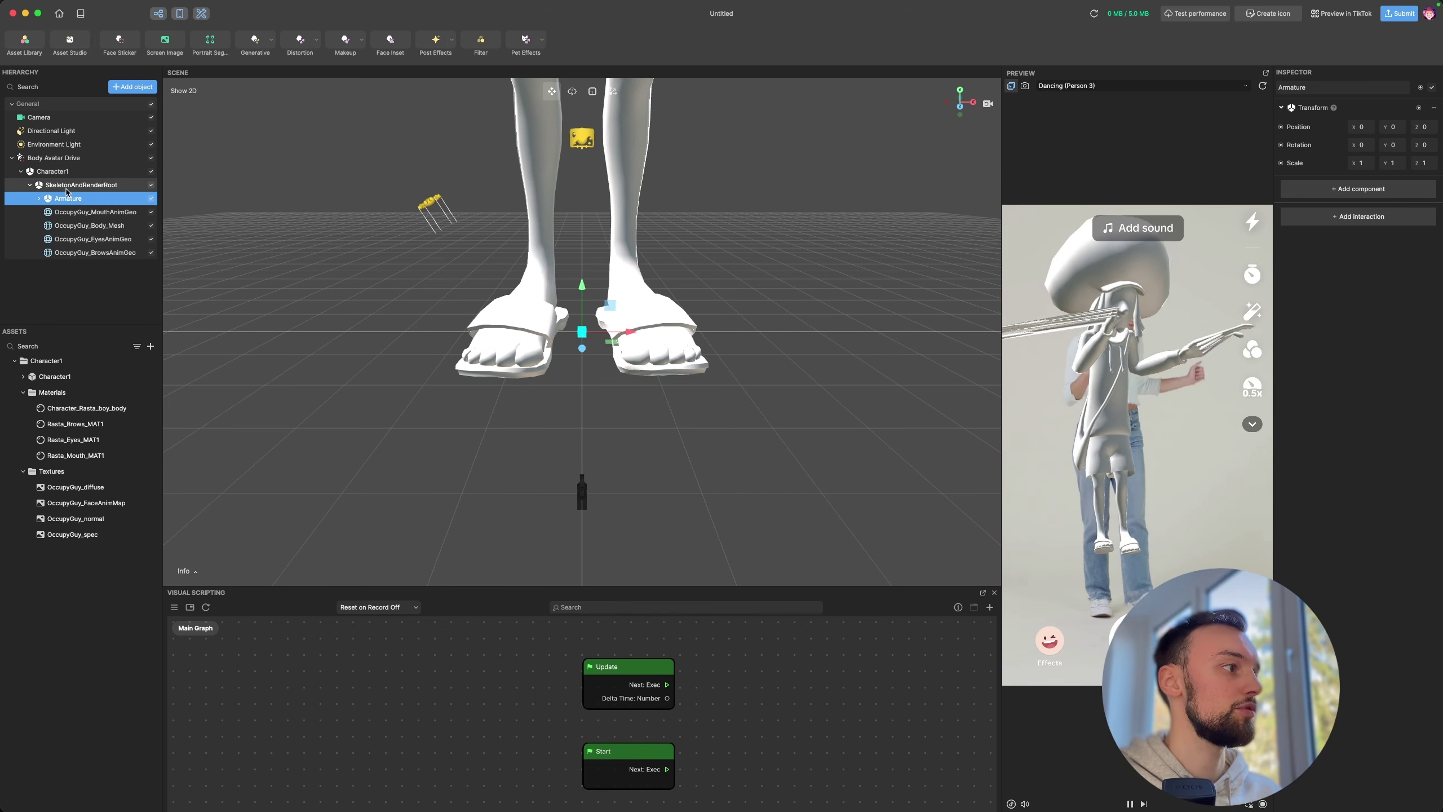
pyautogui.click(55, 158)
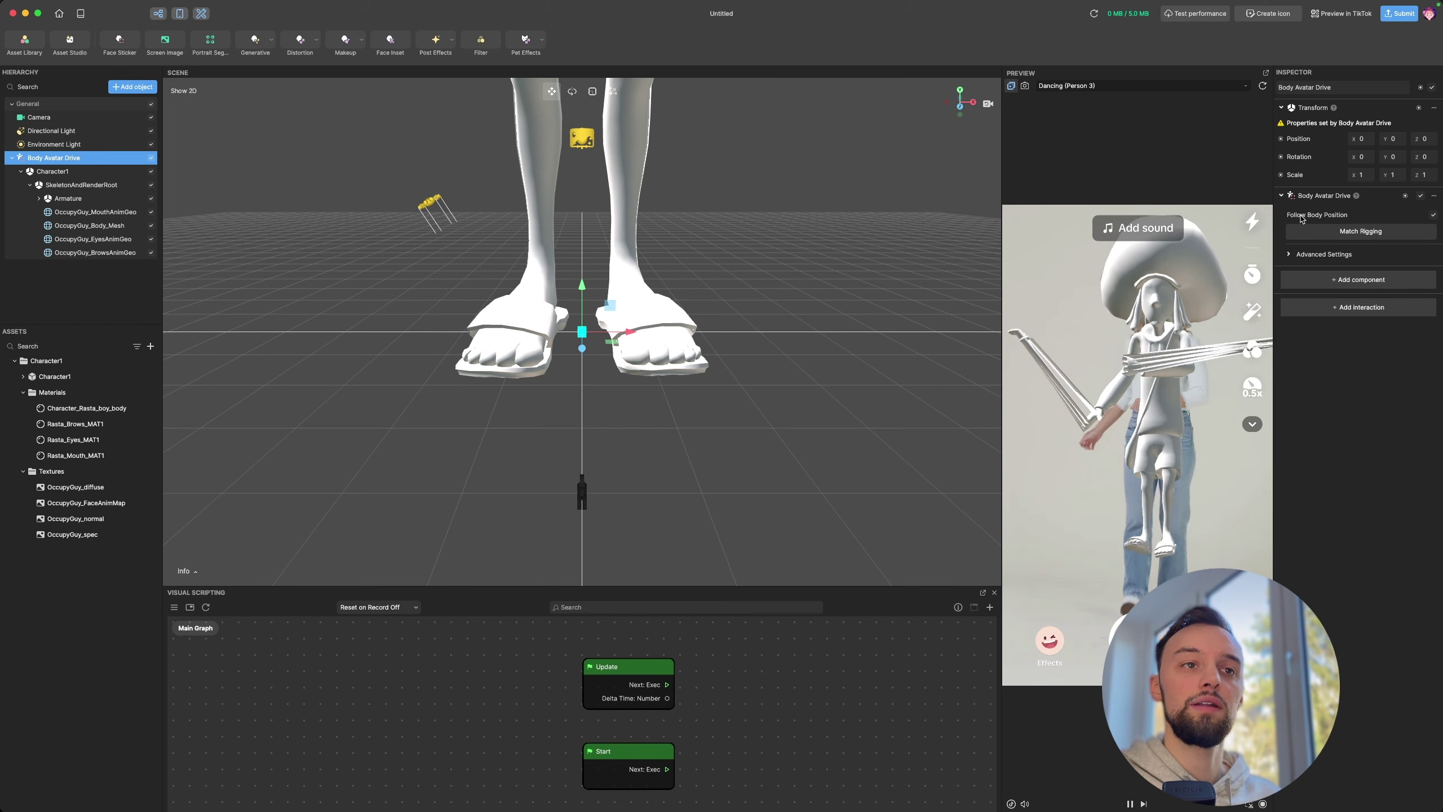
pyautogui.click(1433, 215)
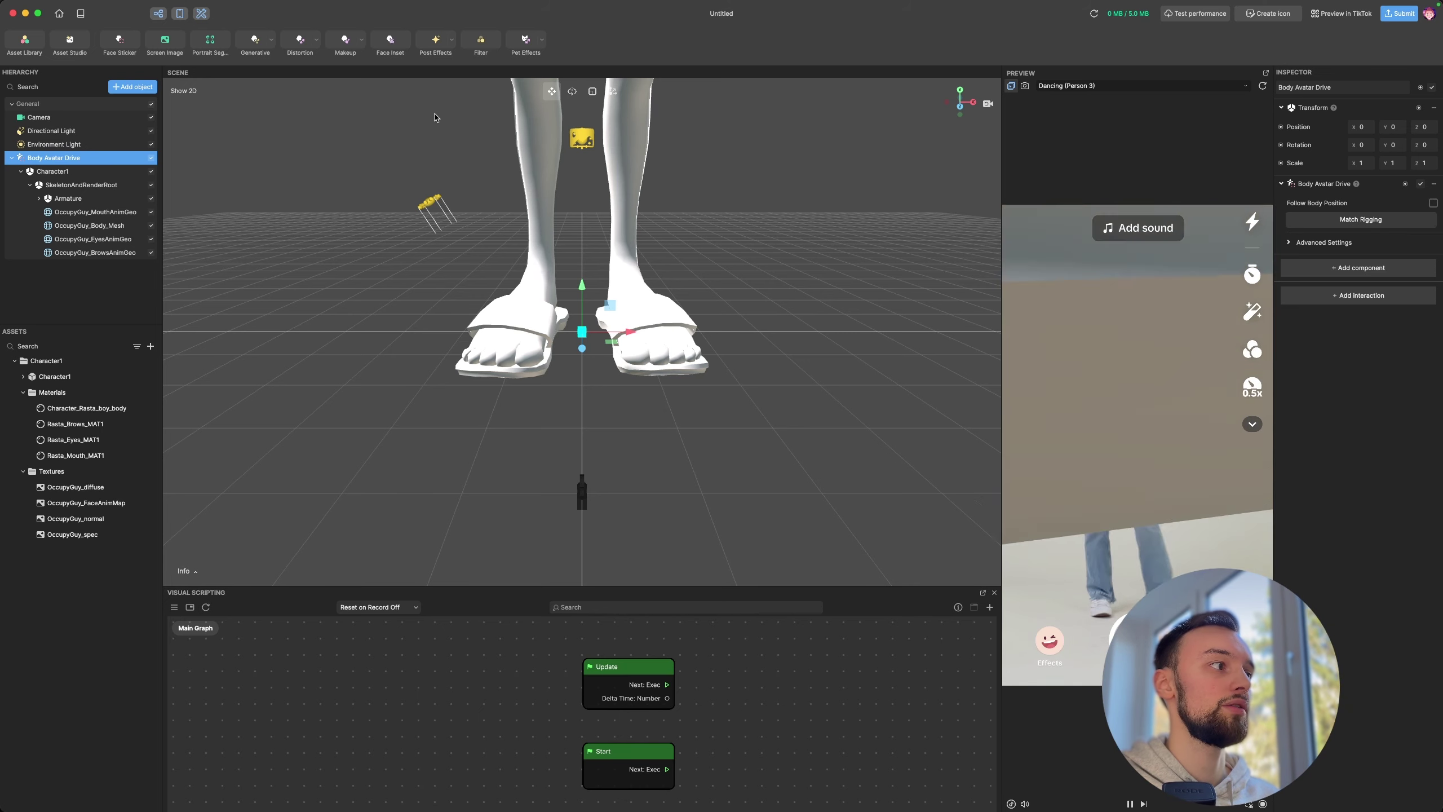
# Step: Scale Body Avatar Drive down uniformly to about 0.01 and lower it to about -1.99 on Y
pyautogui.click(592, 91)
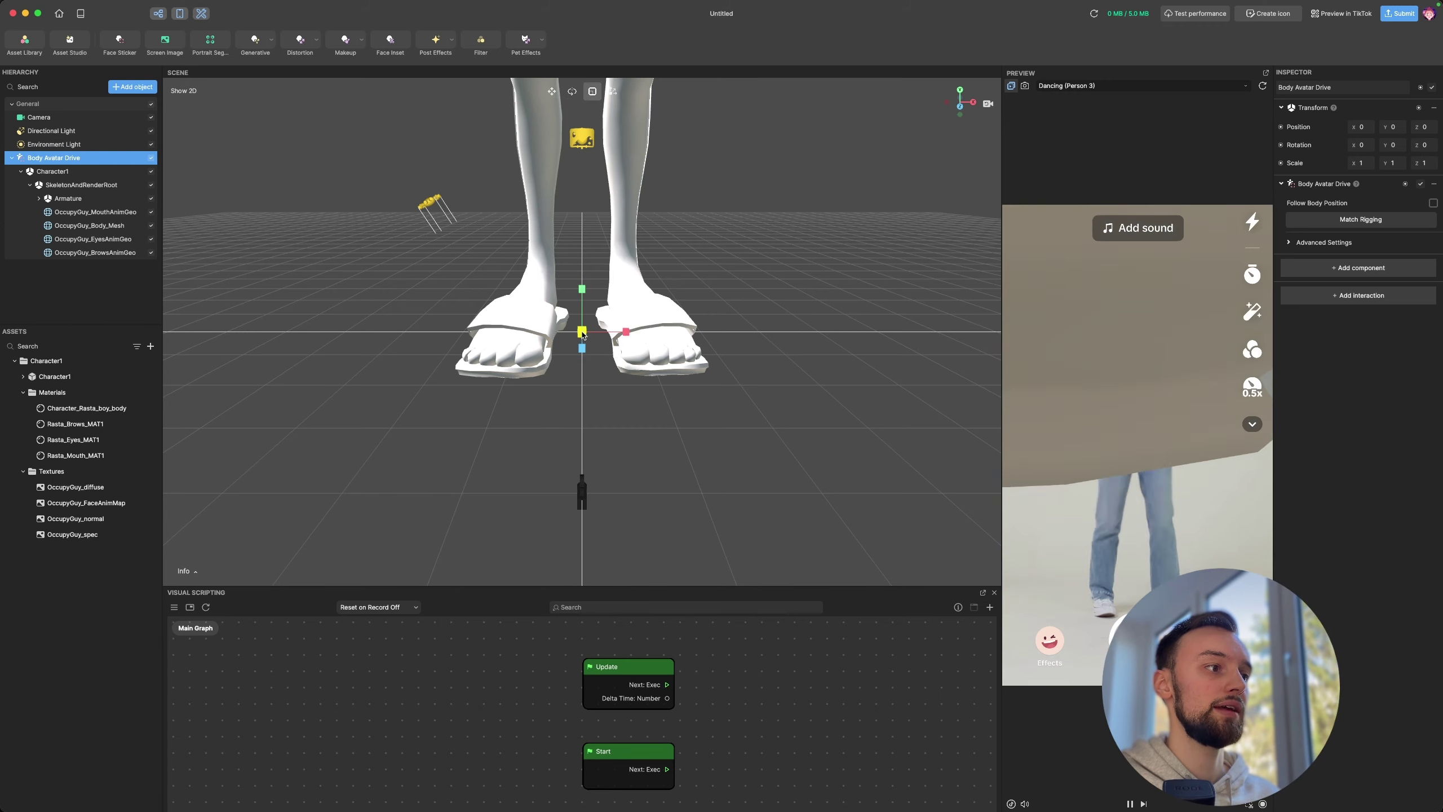
pyautogui.moveTo(582, 331); pyautogui.dragTo(572, 370)
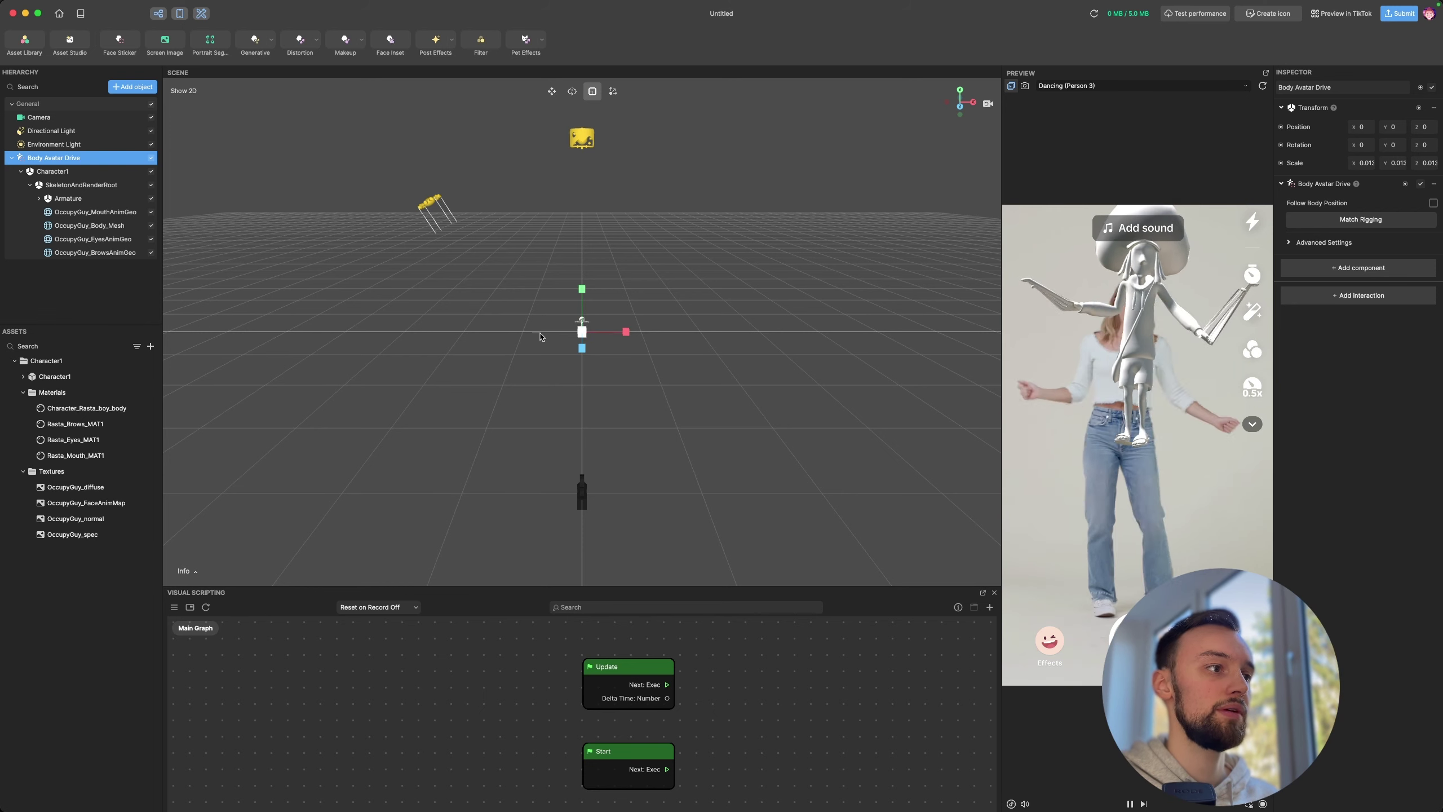
pyautogui.click(552, 91)
pyautogui.moveTo(583, 290); pyautogui.dragTo(580, 300)
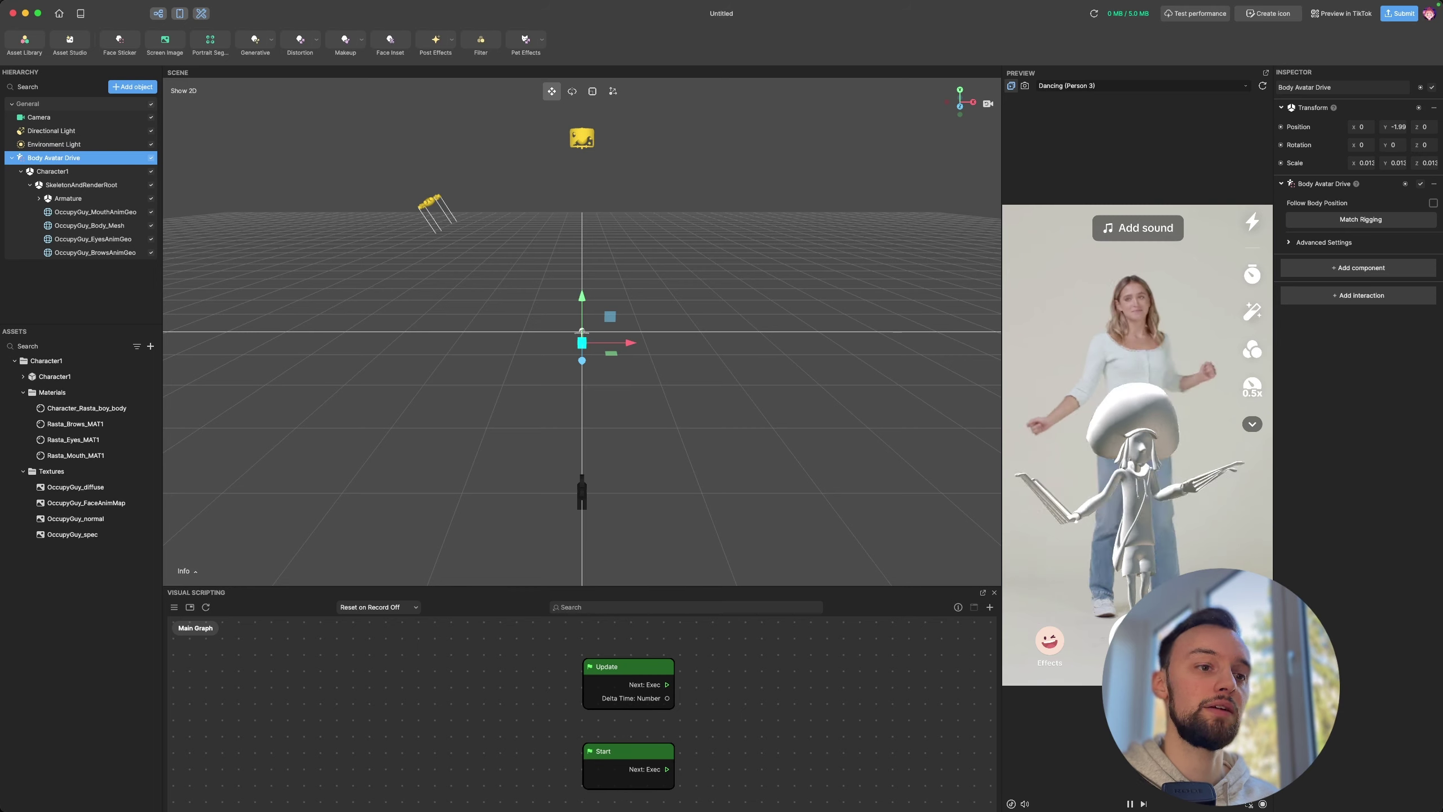
# Step: Switch to Blender, select the armature together with OccupyGuy_Body_Mesh, and enter Weight Paint mode
pyautogui.press('super+Tab')
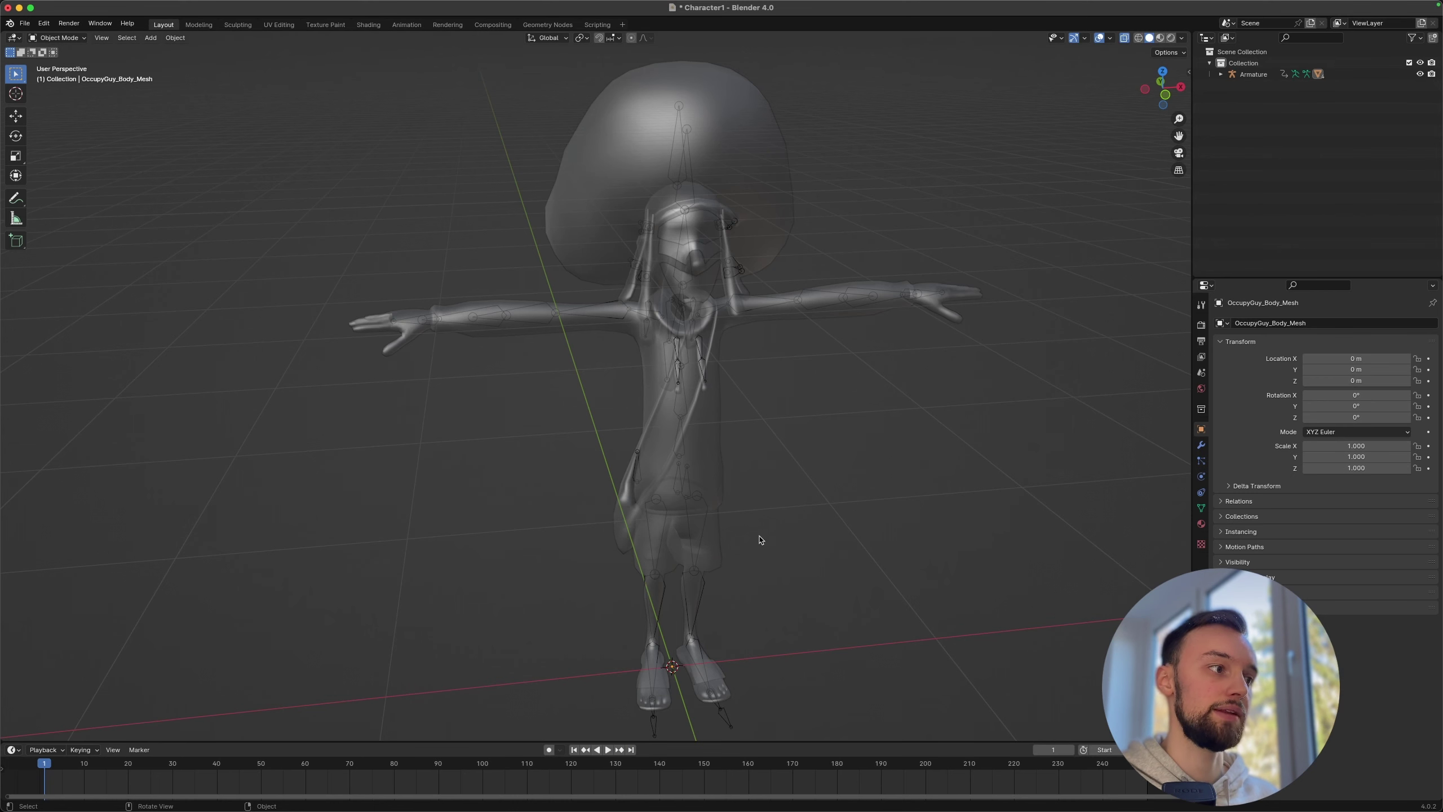
pyautogui.moveTo(525, 385); pyautogui.dragTo(612, 413, button='middle')
pyautogui.click(710, 393)
pyautogui.click(721, 392)
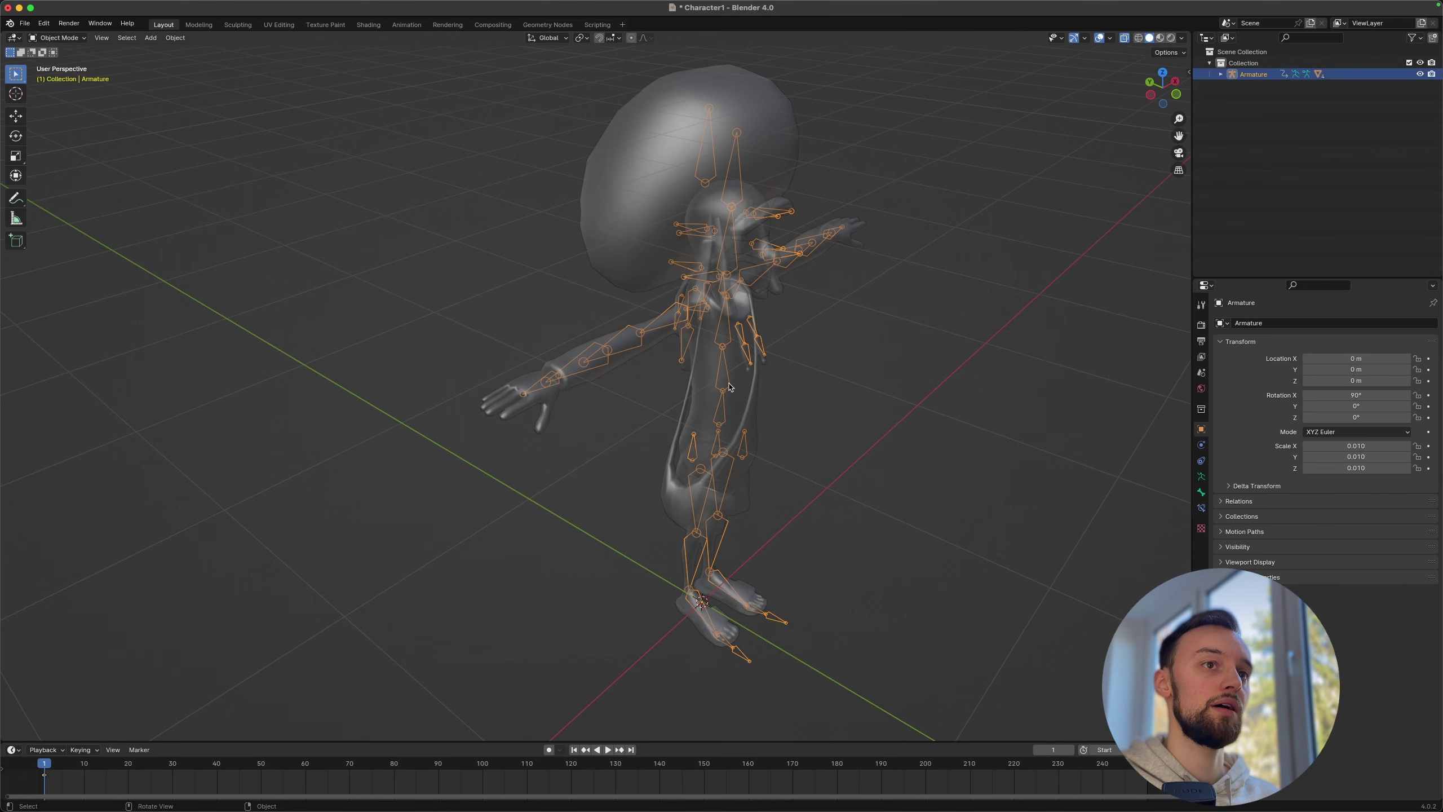
pyautogui.moveTo(909, 182); pyautogui.dragTo(833, 185, button='middle')
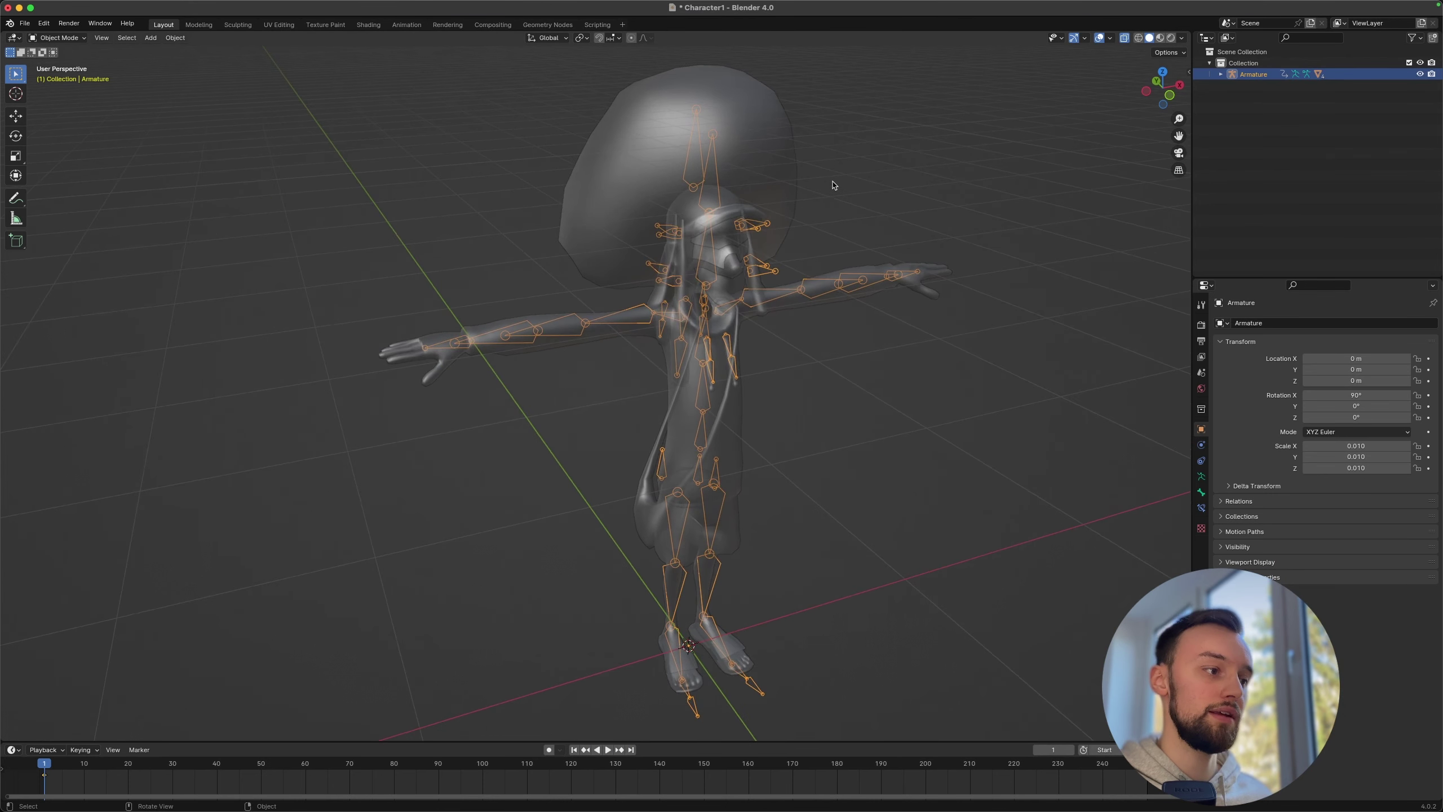
pyautogui.keyDown('shift'); pyautogui.click(642, 149); pyautogui.keyUp('shift')
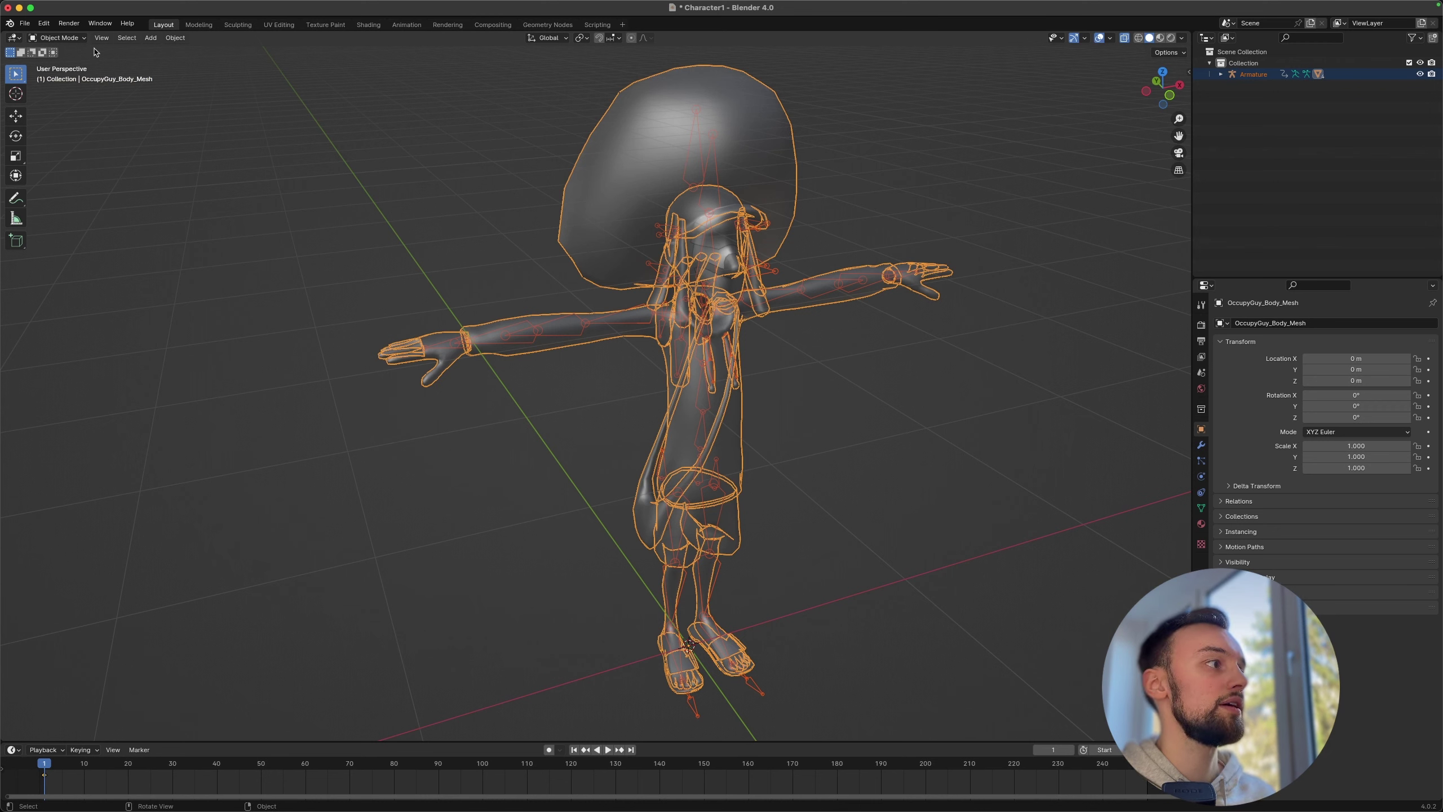
pyautogui.click(57, 38)
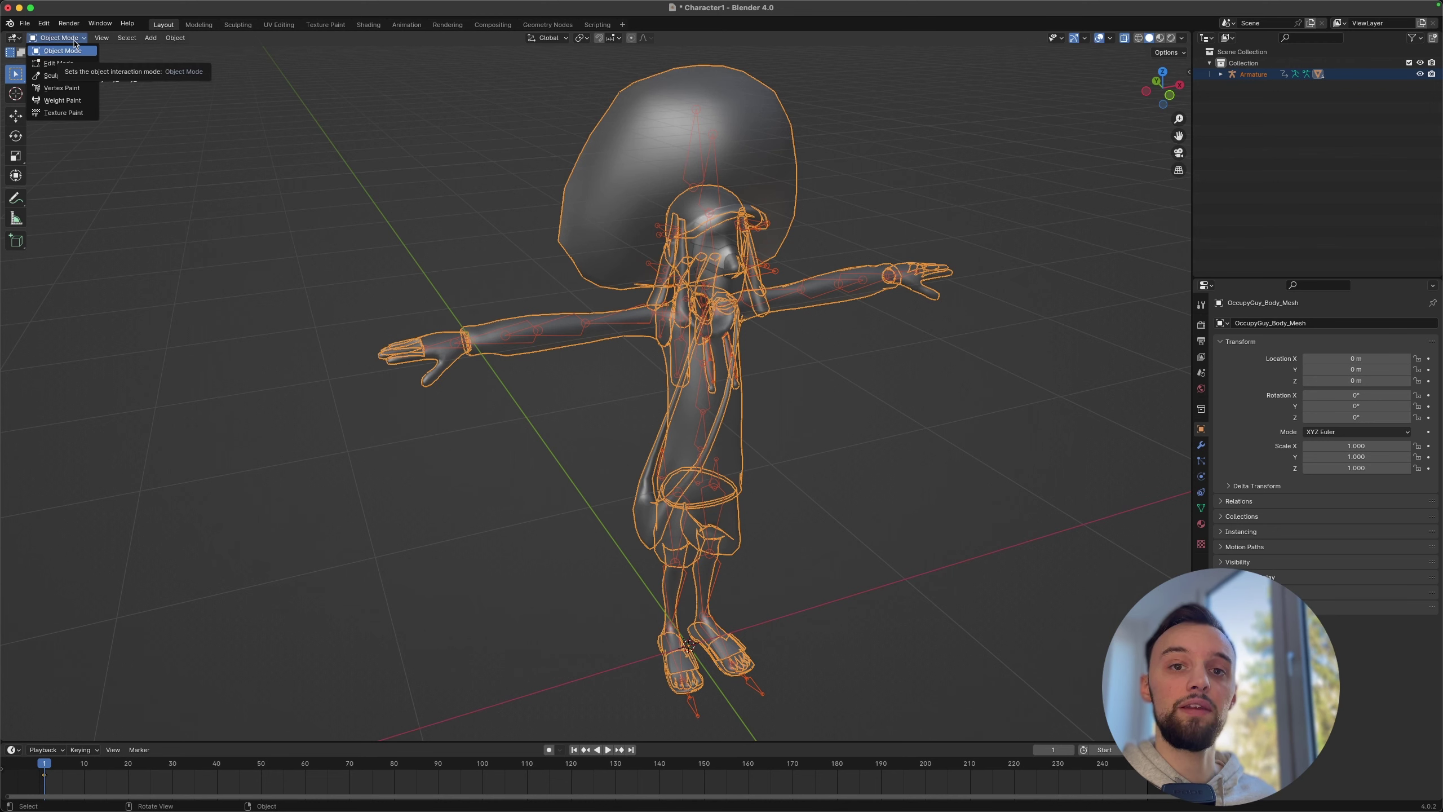
pyautogui.click(57, 101)
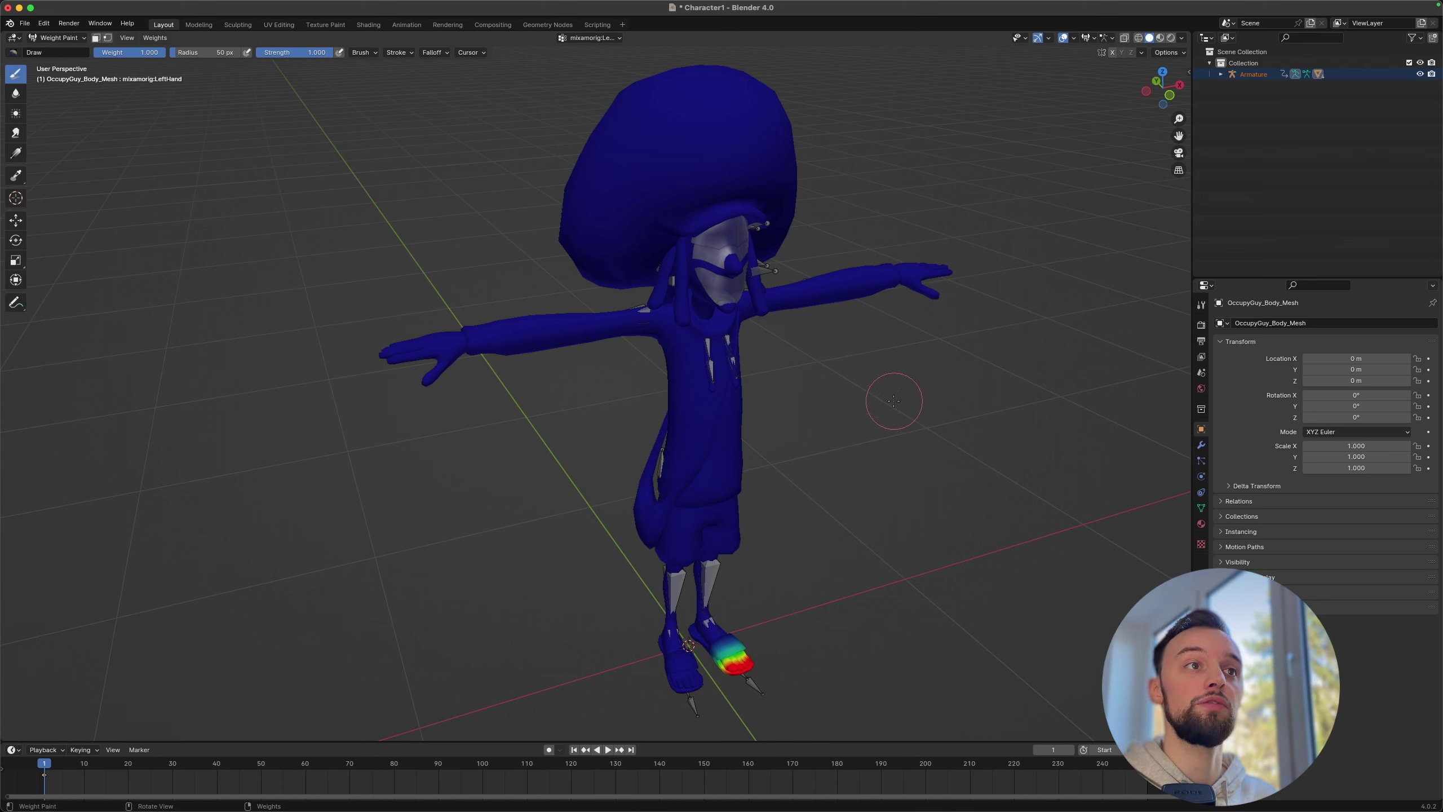
# Step: Turn on X-ray to expose the bones and examine the body mesh's weights for the sleeve, arm, forearm and hand bones
pyautogui.click(1125, 39)
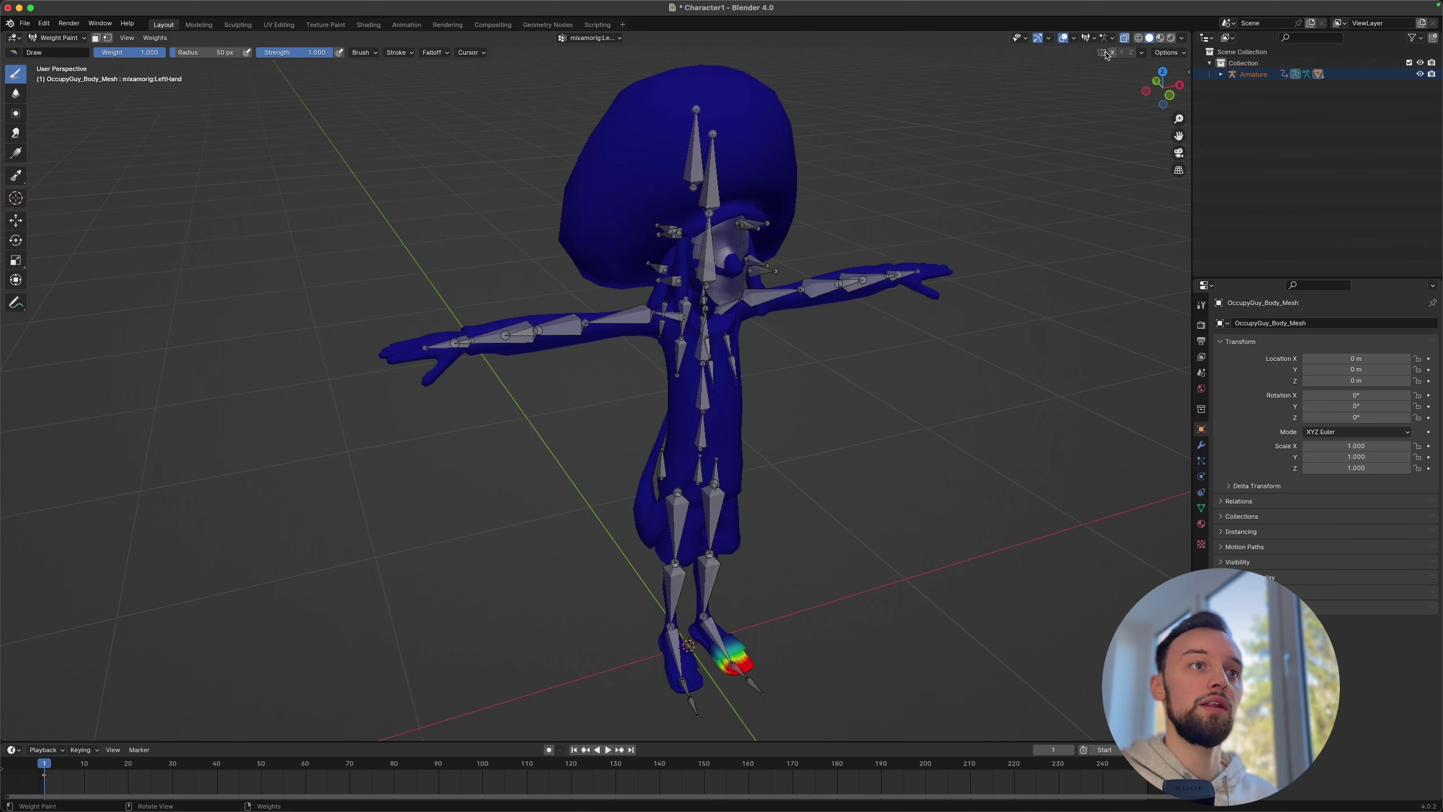
pyautogui.moveTo(567, 374)
pyautogui.mouseDown(button='middle')
pyautogui.moveTo(398, 363)
pyautogui.moveTo(563, 351)
pyautogui.mouseUp(button='middle')
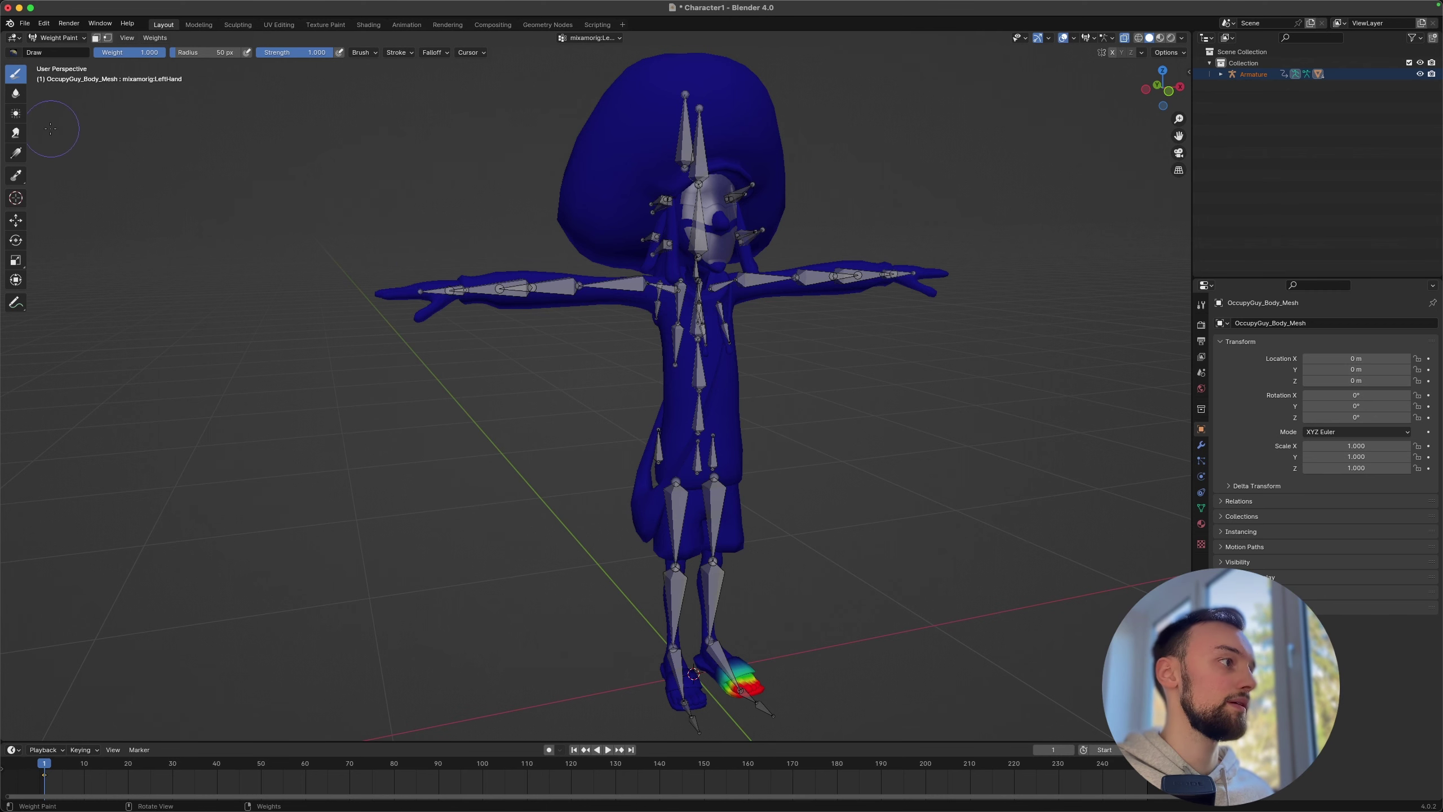
pyautogui.moveTo(632, 199); pyautogui.dragTo(481, 408, button='middle')
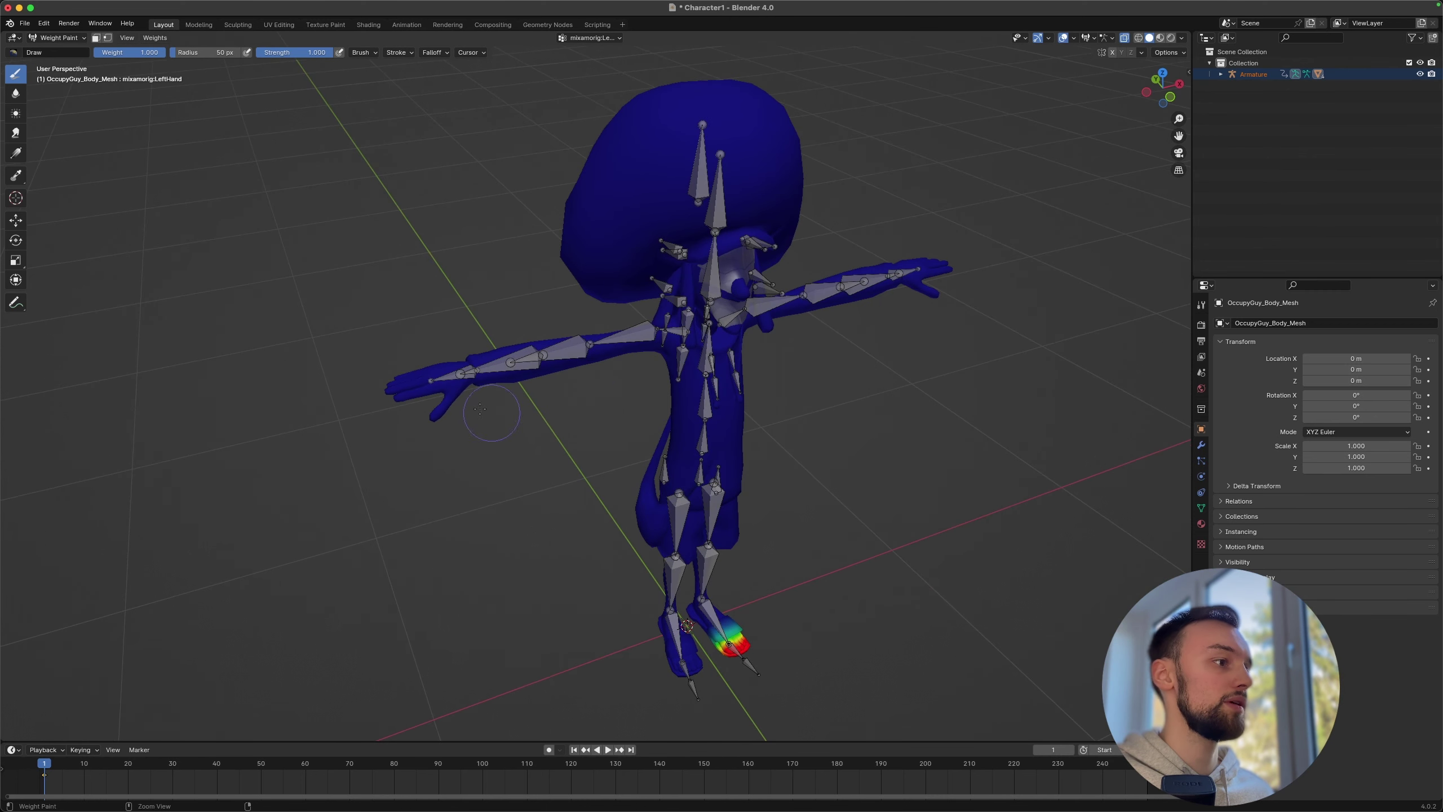
pyautogui.keyDown('ctrl'); pyautogui.click(498, 362); pyautogui.keyUp('ctrl')
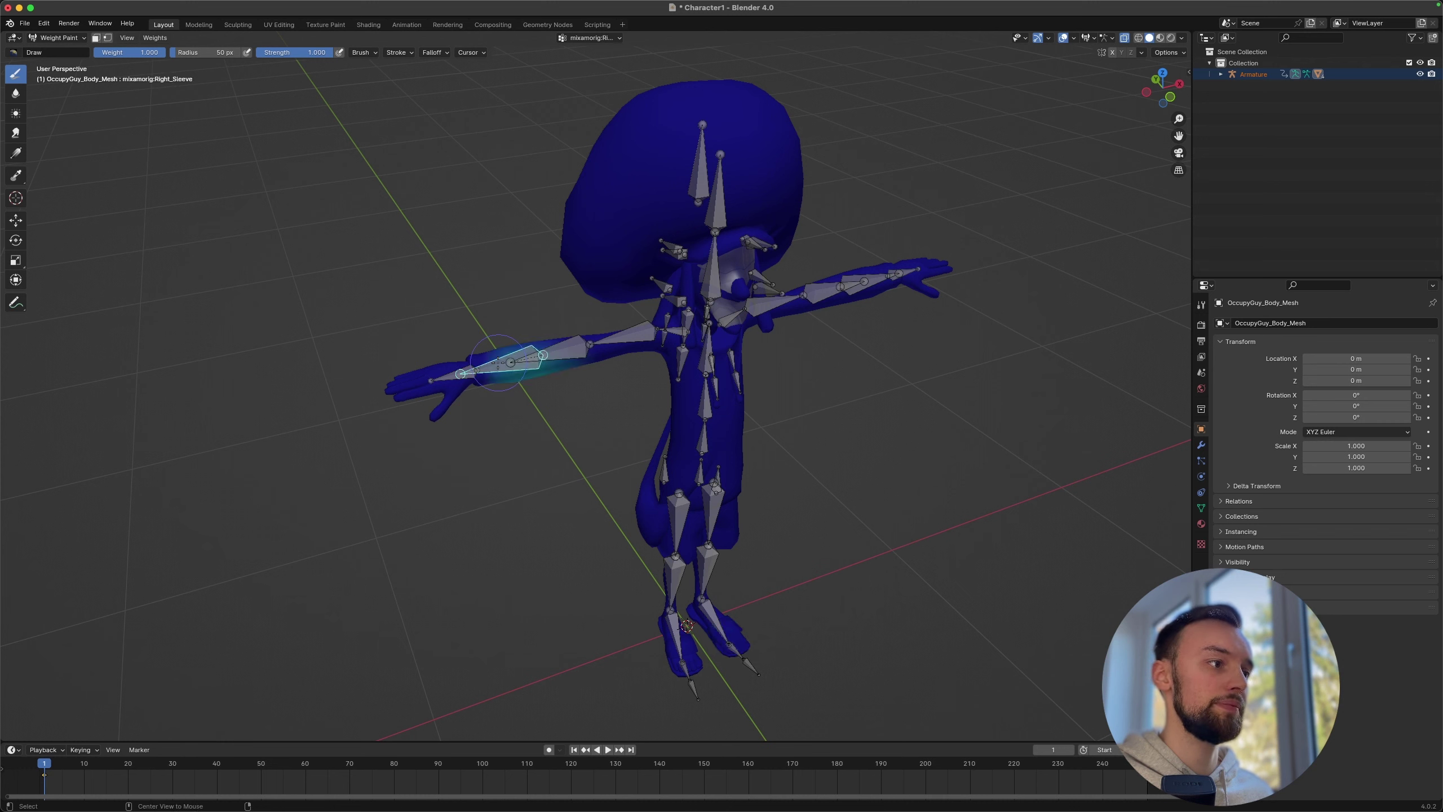
pyautogui.keyDown('ctrl'); pyautogui.click(571, 353); pyautogui.keyUp('ctrl')
pyautogui.keyDown('ctrl'); pyautogui.click(664, 337); pyautogui.keyUp('ctrl')
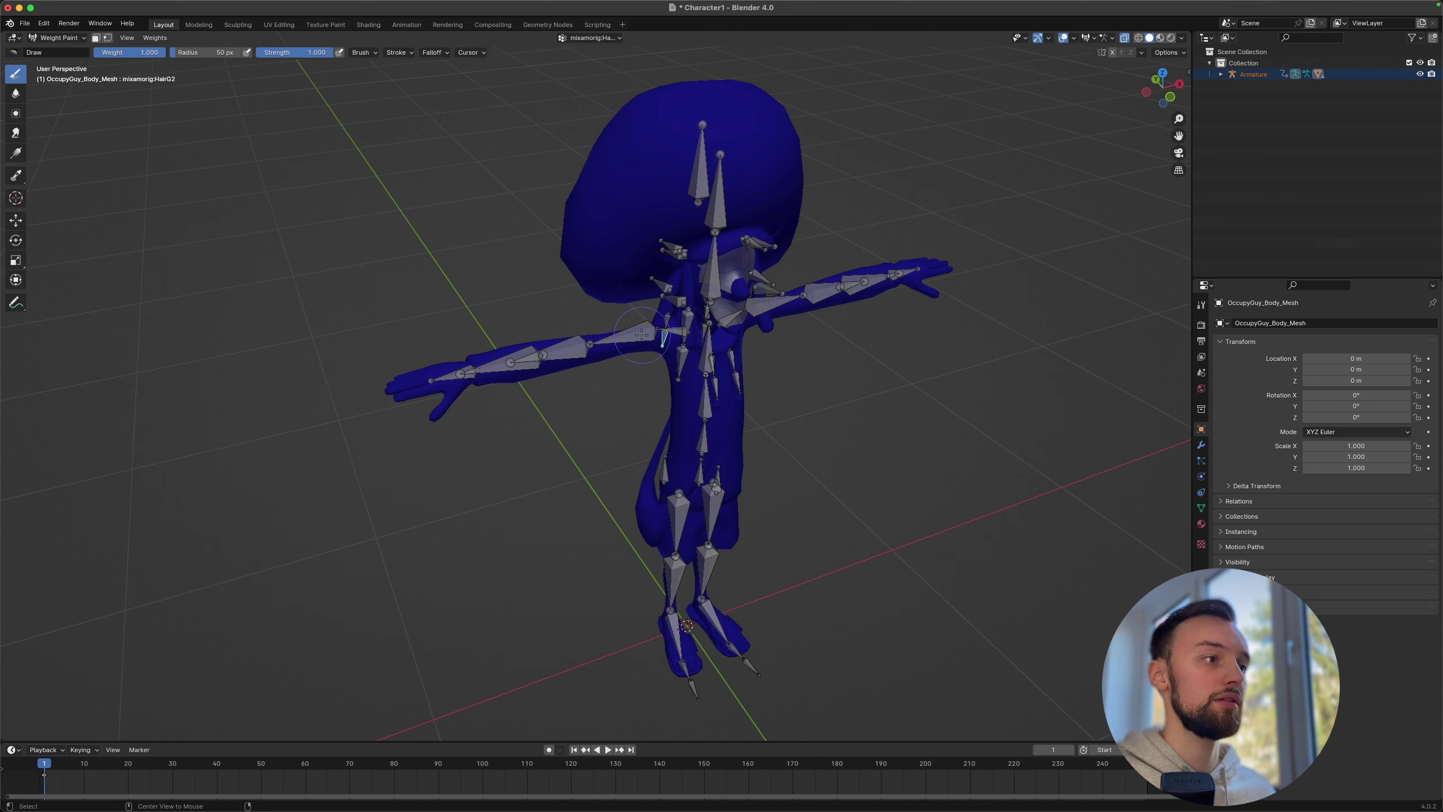
pyautogui.keyDown('ctrl'); pyautogui.click(642, 335); pyautogui.keyUp('ctrl')
pyautogui.keyDown('ctrl'); pyautogui.click(813, 293); pyautogui.keyUp('ctrl')
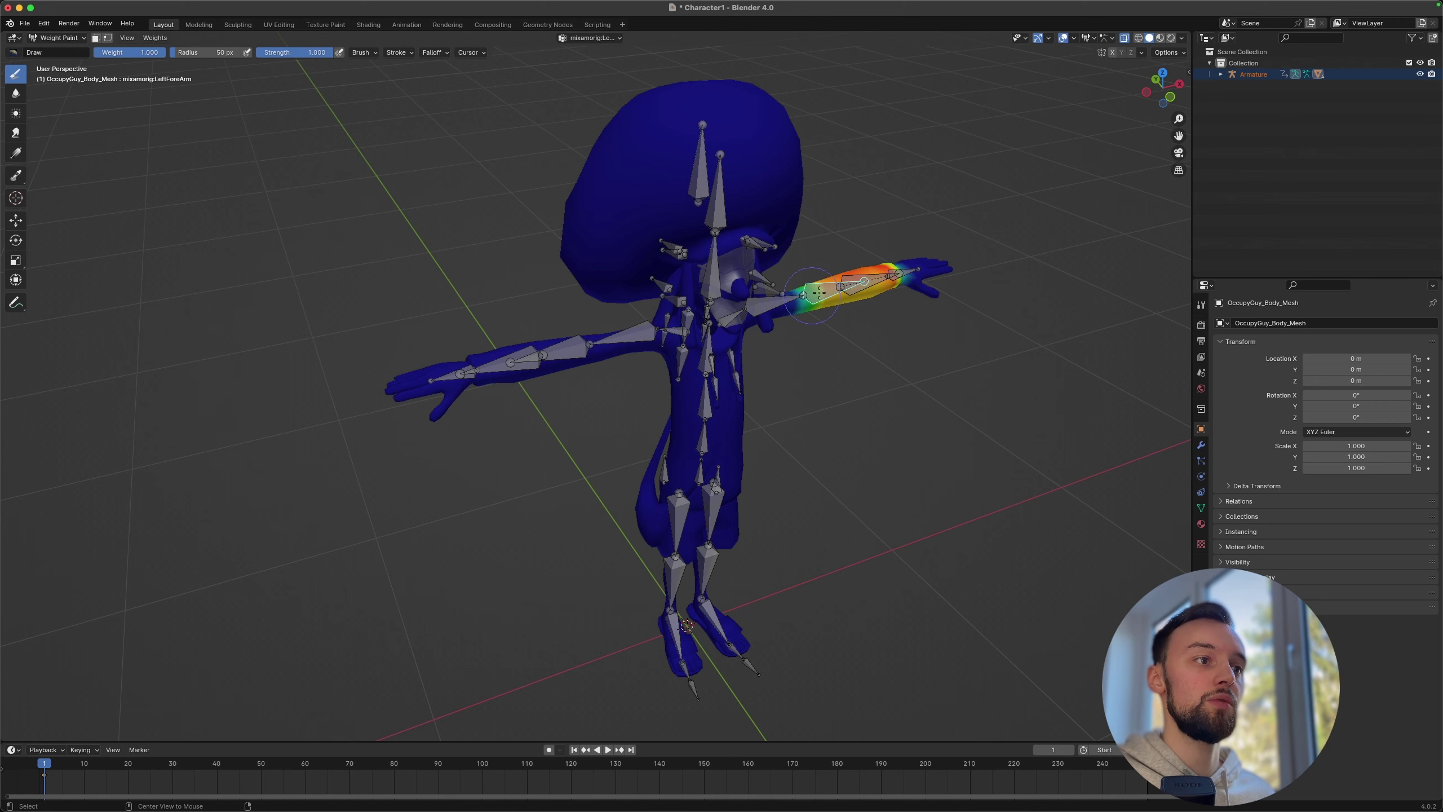
pyautogui.keyDown('ctrl'); pyautogui.click(875, 280); pyautogui.keyUp('ctrl')
pyautogui.keyDown('ctrl'); pyautogui.click(908, 272); pyautogui.keyUp('ctrl')
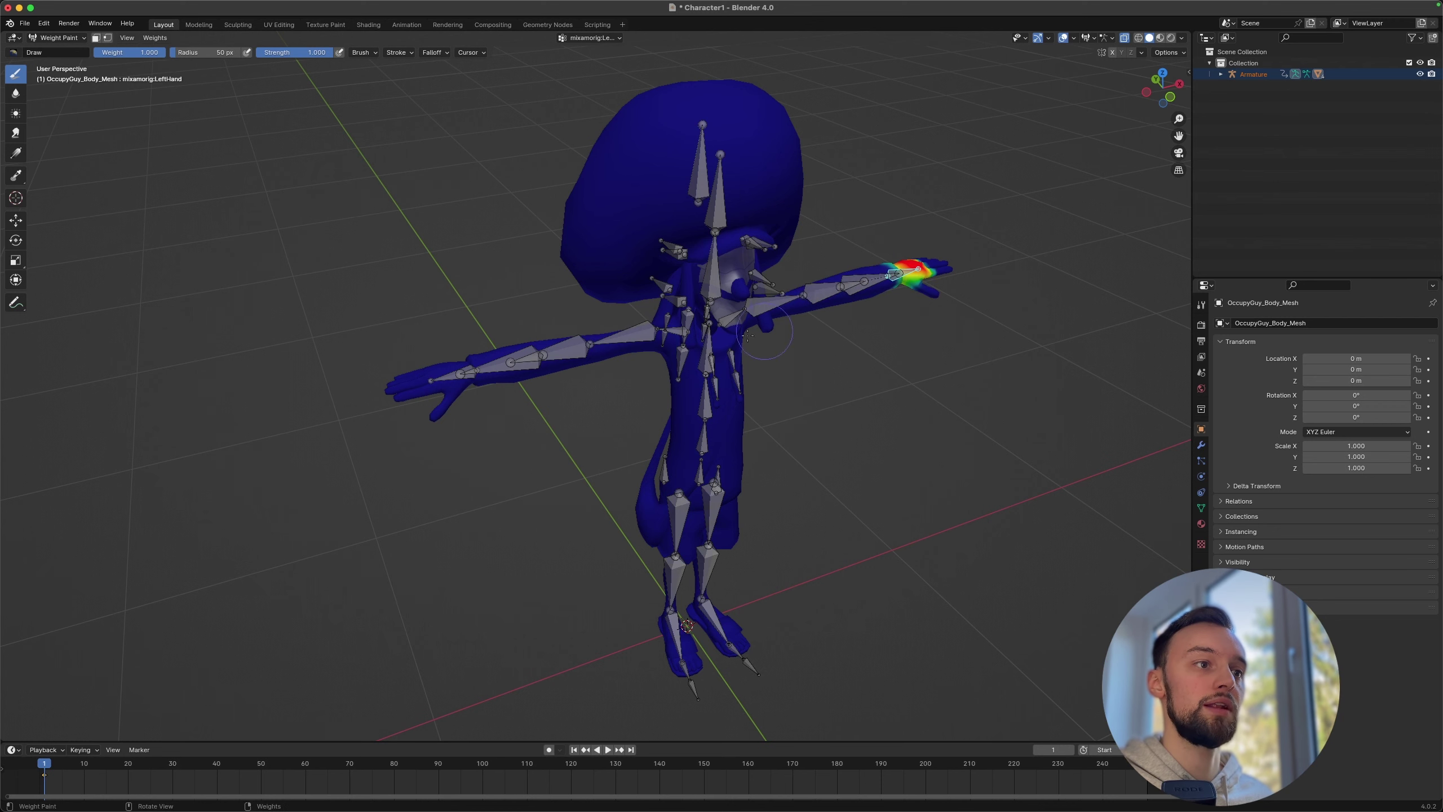
# Step: Select the RightHand bone and paint full weight over the right hand's fingers and palm from several sides
pyautogui.moveTo(451, 362); pyautogui.dragTo(475, 362, button='middle')
pyautogui.scroll(2, 487, 376)
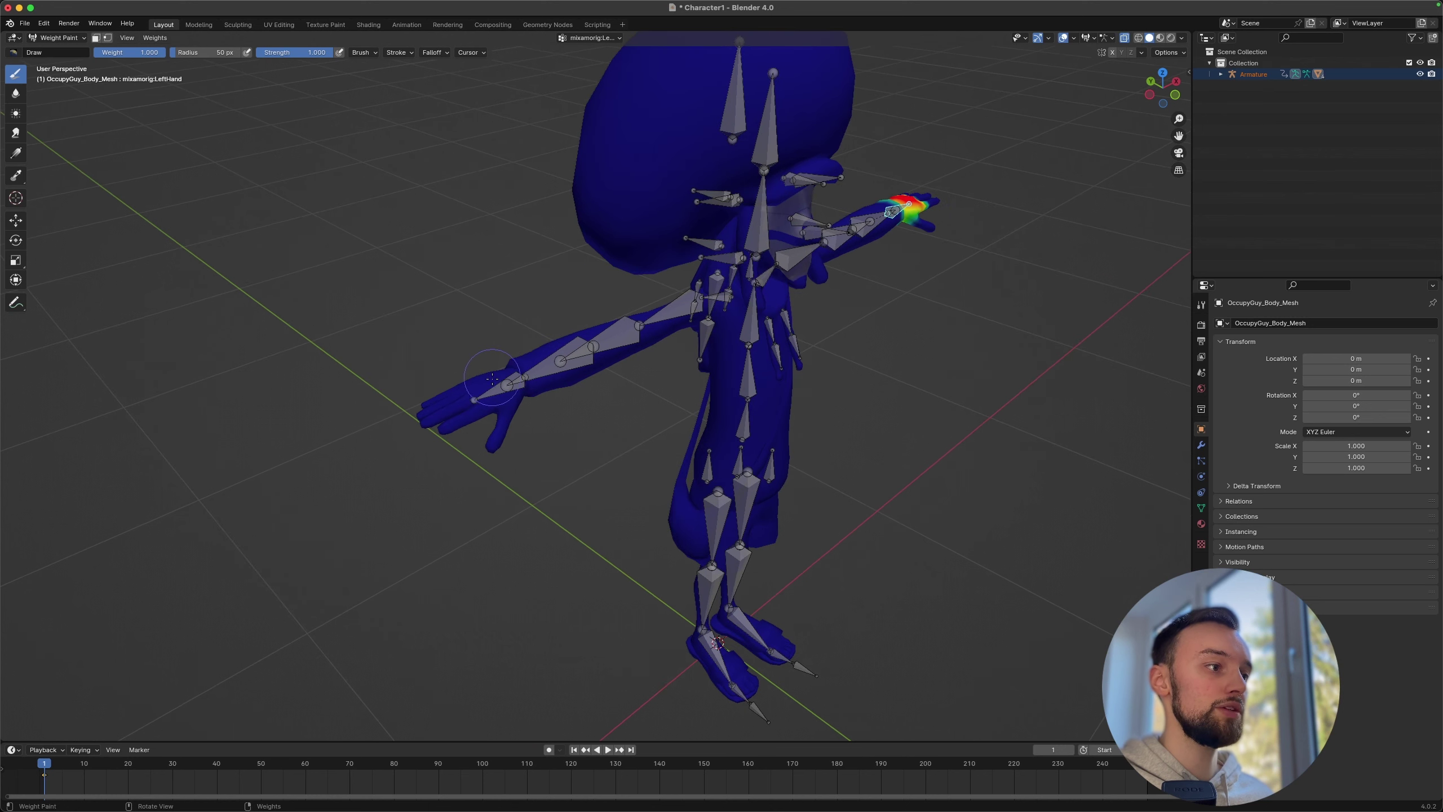
pyautogui.keyDown('ctrl'); pyautogui.click(497, 390); pyautogui.keyUp('ctrl')
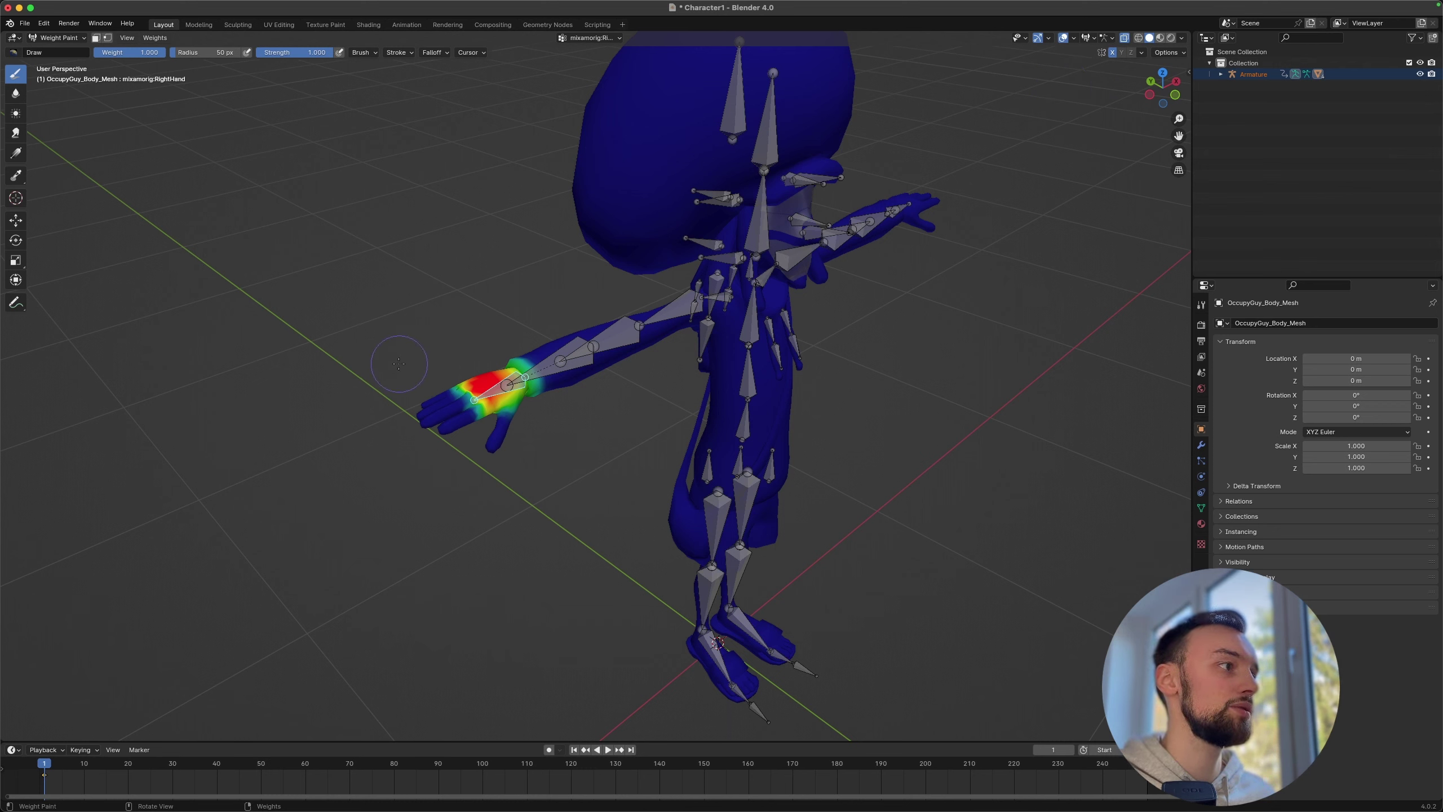
pyautogui.moveTo(472, 420)
pyautogui.mouseDown()
pyautogui.moveTo(422, 405)
pyautogui.moveTo(449, 388)
pyautogui.moveTo(526, 439)
pyautogui.moveTo(483, 449)
pyautogui.moveTo(462, 421)
pyautogui.moveTo(409, 421)
pyautogui.moveTo(444, 427)
pyautogui.mouseUp()
pyautogui.scroll(2, 475, 427)
pyautogui.moveTo(474, 426); pyautogui.dragTo(525, 196, button='middle')
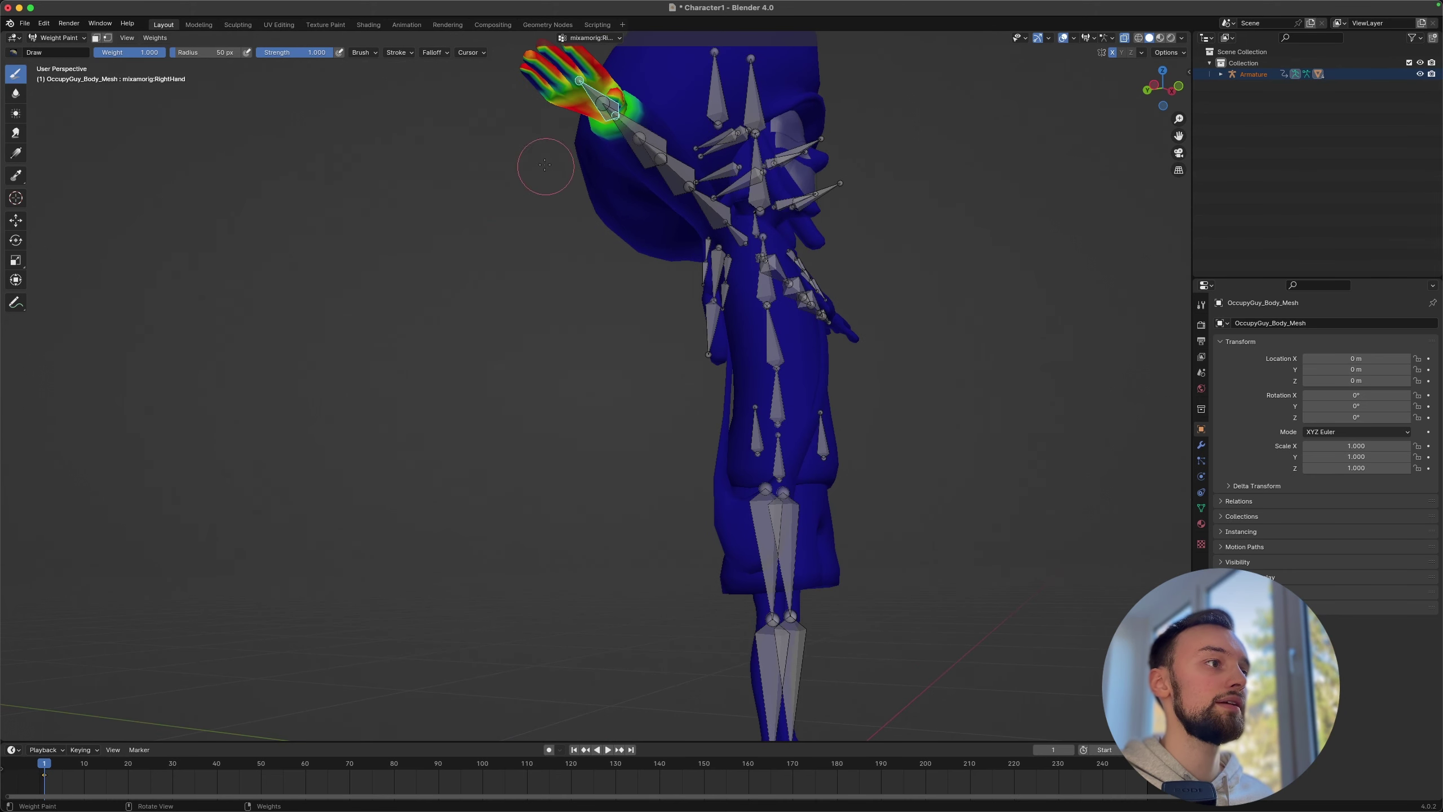
pyautogui.moveTo(544, 77); pyautogui.dragTo(565, 57)
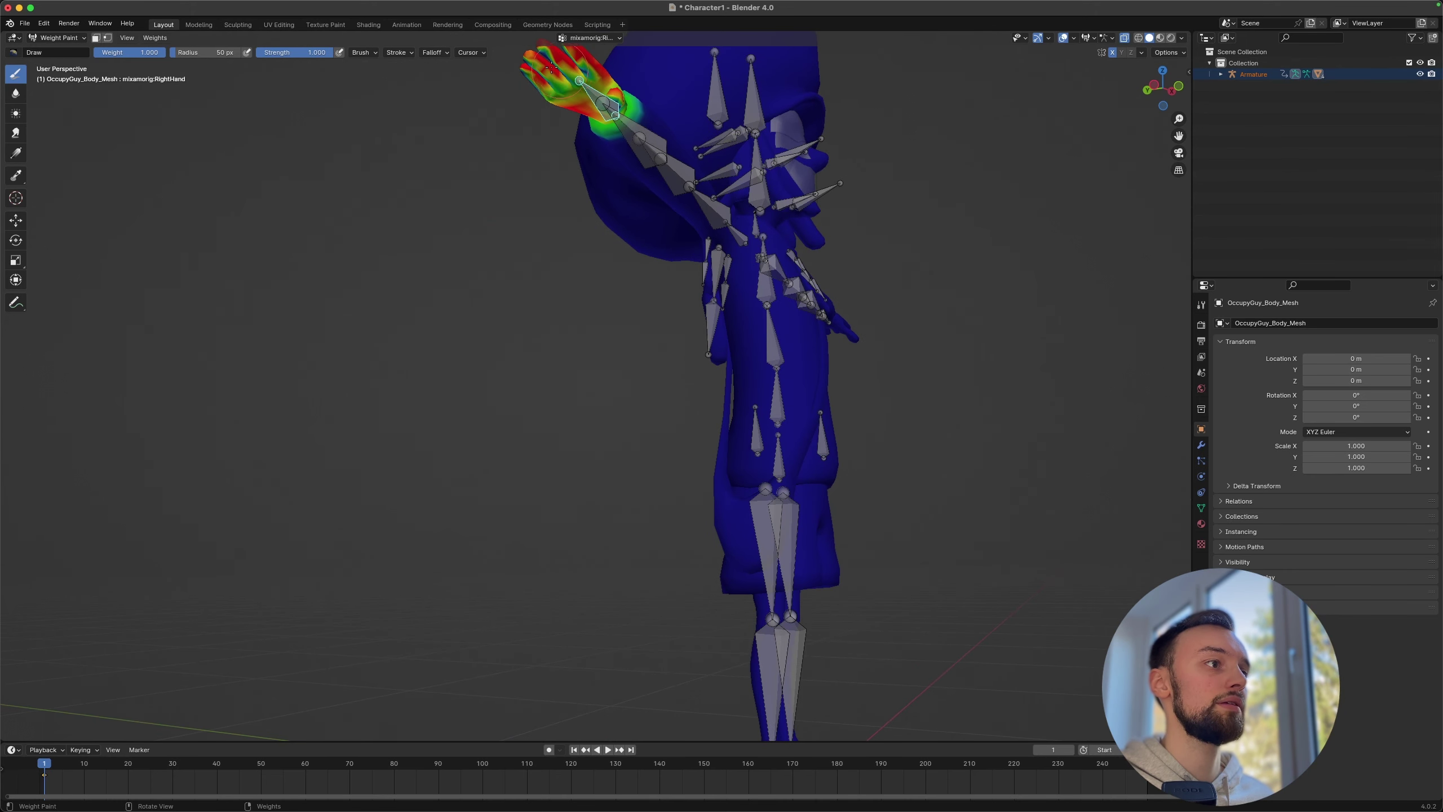
pyautogui.moveTo(551, 67); pyautogui.dragTo(895, 107, button='middle')
pyautogui.moveTo(1179, 135); pyautogui.dragTo(1200, 205)
pyautogui.moveTo(568, 170)
pyautogui.mouseDown(button='middle')
pyautogui.moveTo(624, 190)
pyautogui.moveTo(592, 151)
pyautogui.mouseUp(button='middle')
pyautogui.moveTo(543, 118); pyautogui.dragTo(544, 143)
pyautogui.moveTo(570, 123); pyautogui.dragTo(854, 308, button='middle')
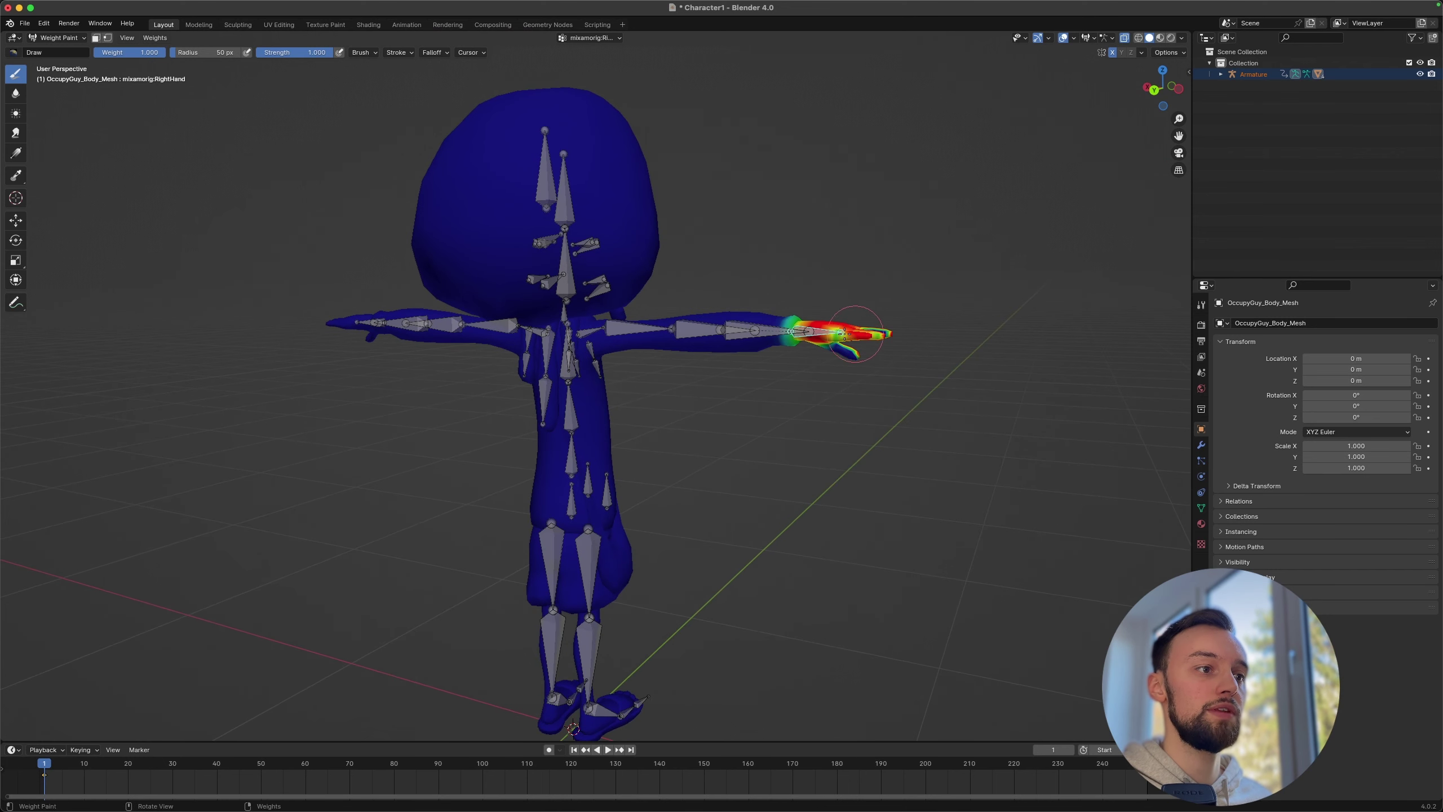
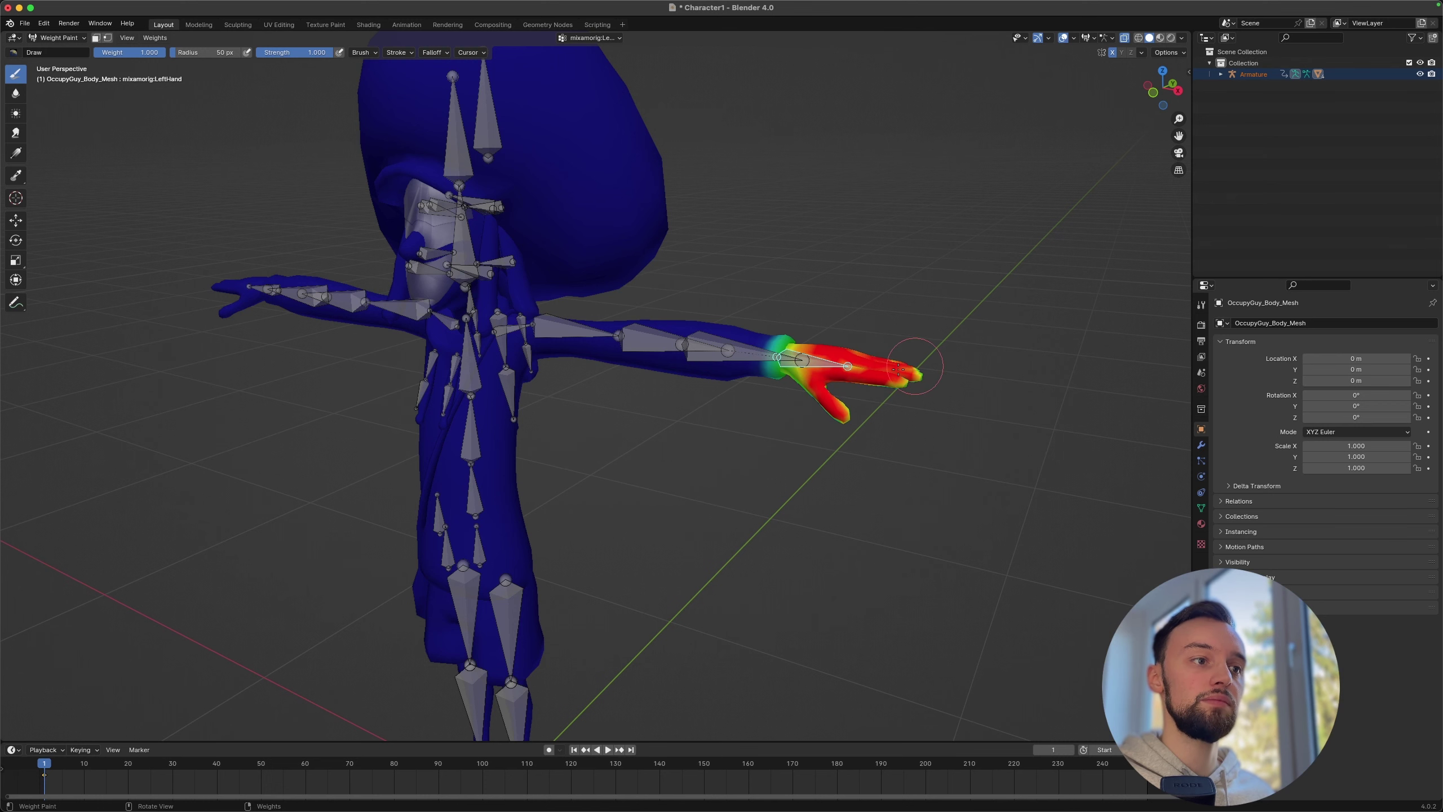
# Step: Paint full weight for the LeftHand bone over the left hand's fingers, thumb and palm from several sides
pyautogui.moveTo(867, 413); pyautogui.dragTo(744, 423, button='middle')
pyautogui.moveTo(207, 385)
pyautogui.mouseDown()
pyautogui.moveTo(188, 391)
pyautogui.moveTo(219, 383)
pyautogui.moveTo(150, 377)
pyautogui.mouseUp()
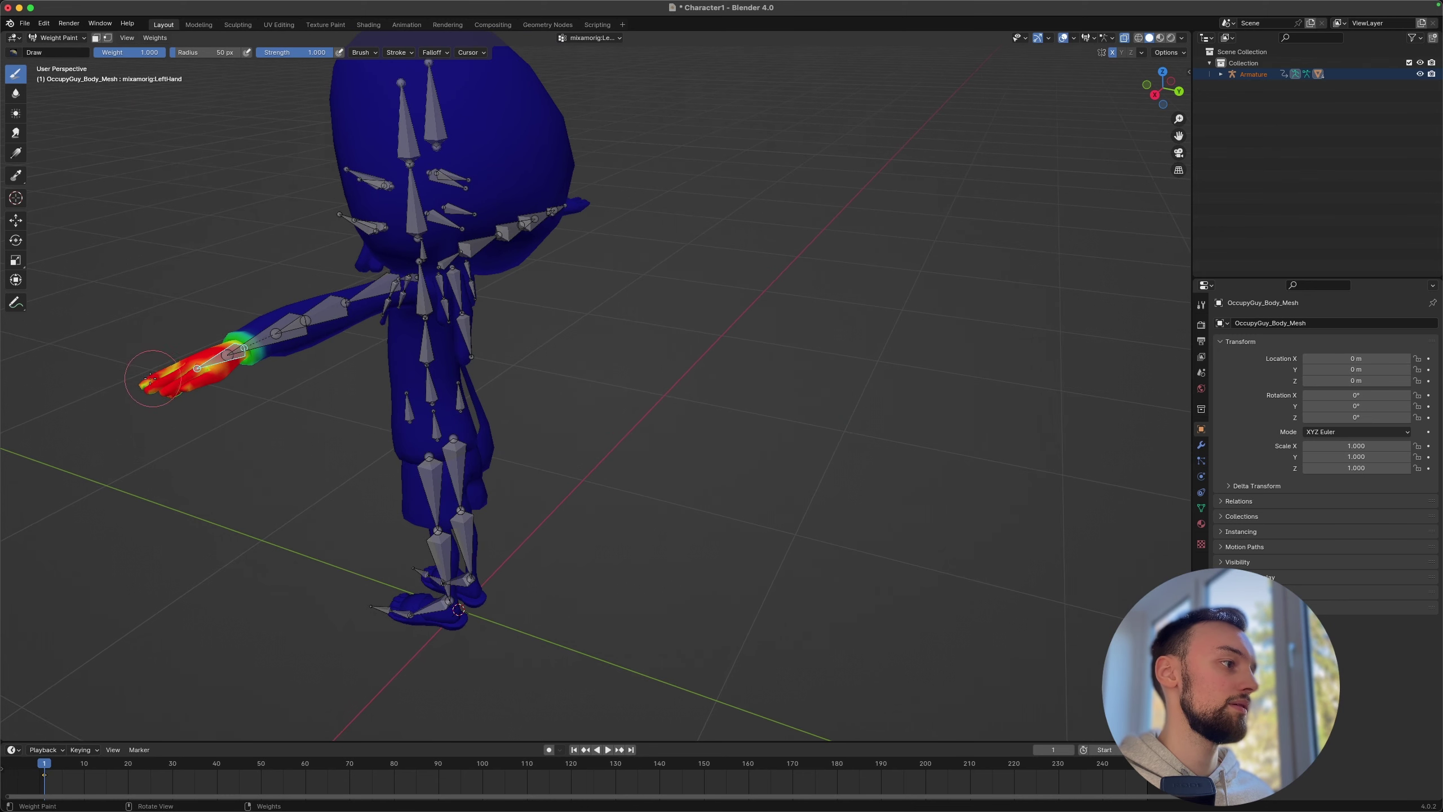
pyautogui.moveTo(152, 380)
pyautogui.mouseDown(button='middle')
pyautogui.moveTo(943, 418)
pyautogui.moveTo(934, 387)
pyautogui.mouseUp(button='middle')
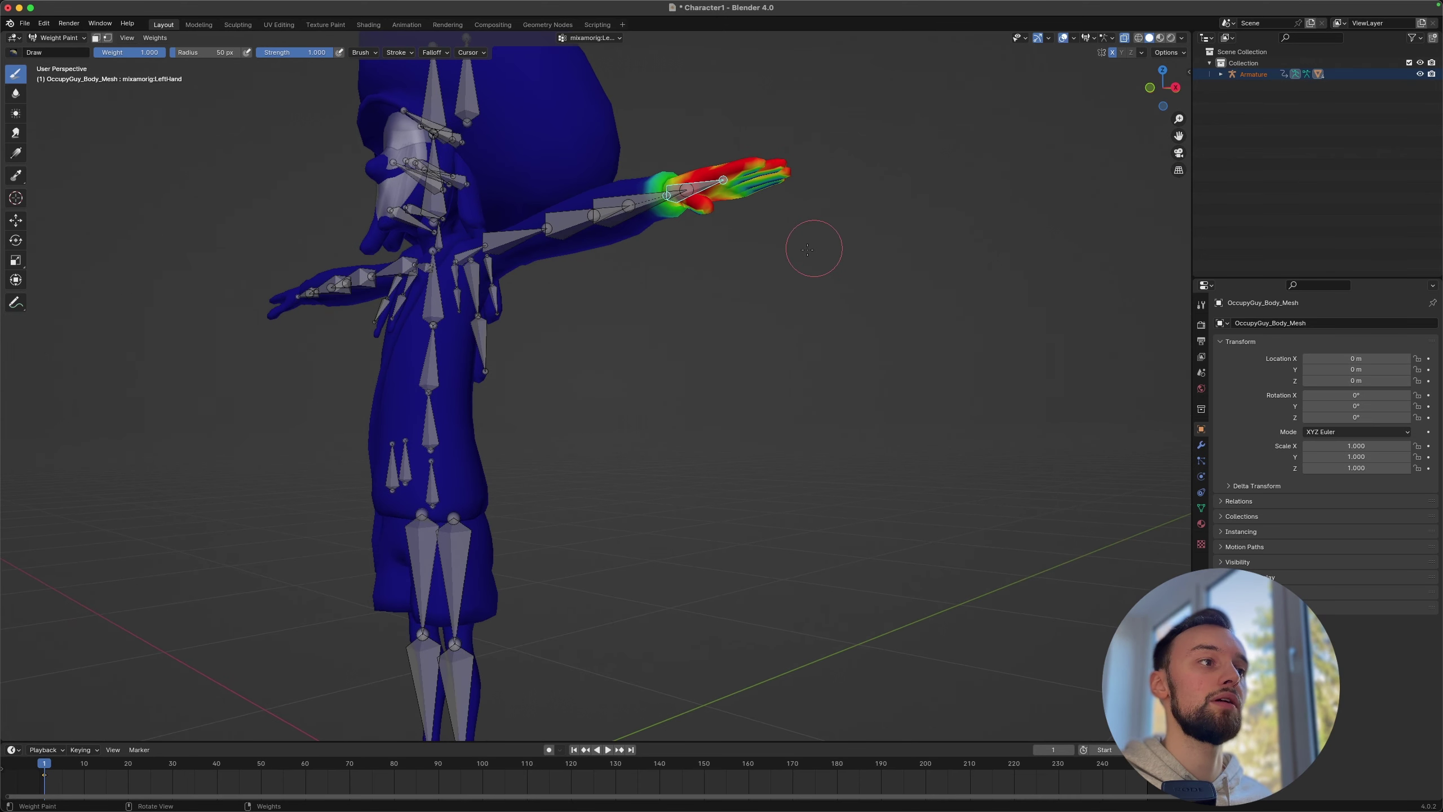
pyautogui.moveTo(766, 188)
pyautogui.mouseDown()
pyautogui.moveTo(724, 196)
pyautogui.moveTo(780, 160)
pyautogui.moveTo(768, 155)
pyautogui.moveTo(740, 167)
pyautogui.moveTo(756, 181)
pyautogui.moveTo(786, 171)
pyautogui.moveTo(776, 186)
pyautogui.moveTo(677, 200)
pyautogui.moveTo(714, 208)
pyautogui.mouseUp()
pyautogui.moveTo(727, 187); pyautogui.dragTo(183, 278, button='middle')
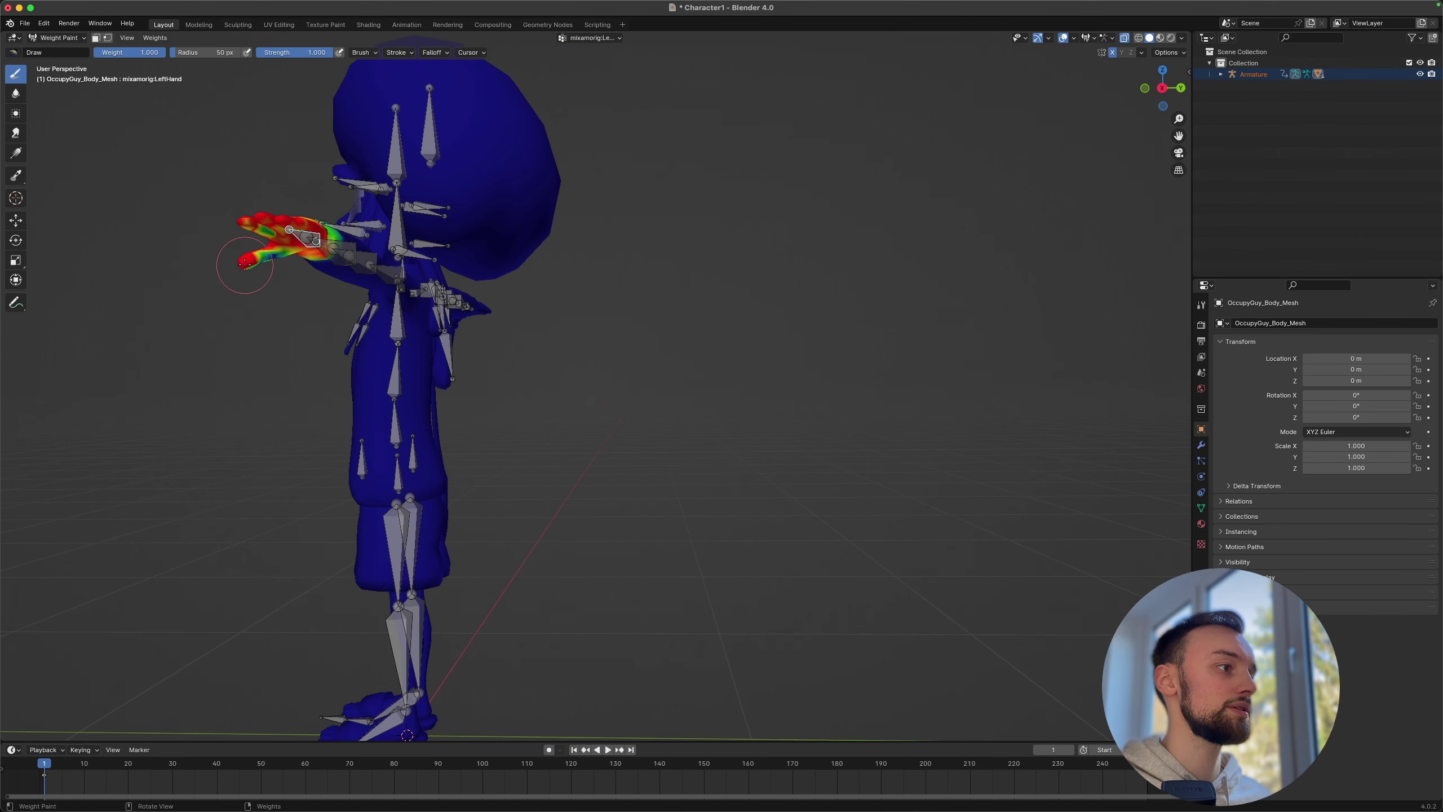
pyautogui.moveTo(241, 258); pyautogui.dragTo(286, 236)
pyautogui.moveTo(285, 235); pyautogui.dragTo(864, 248, button='middle')
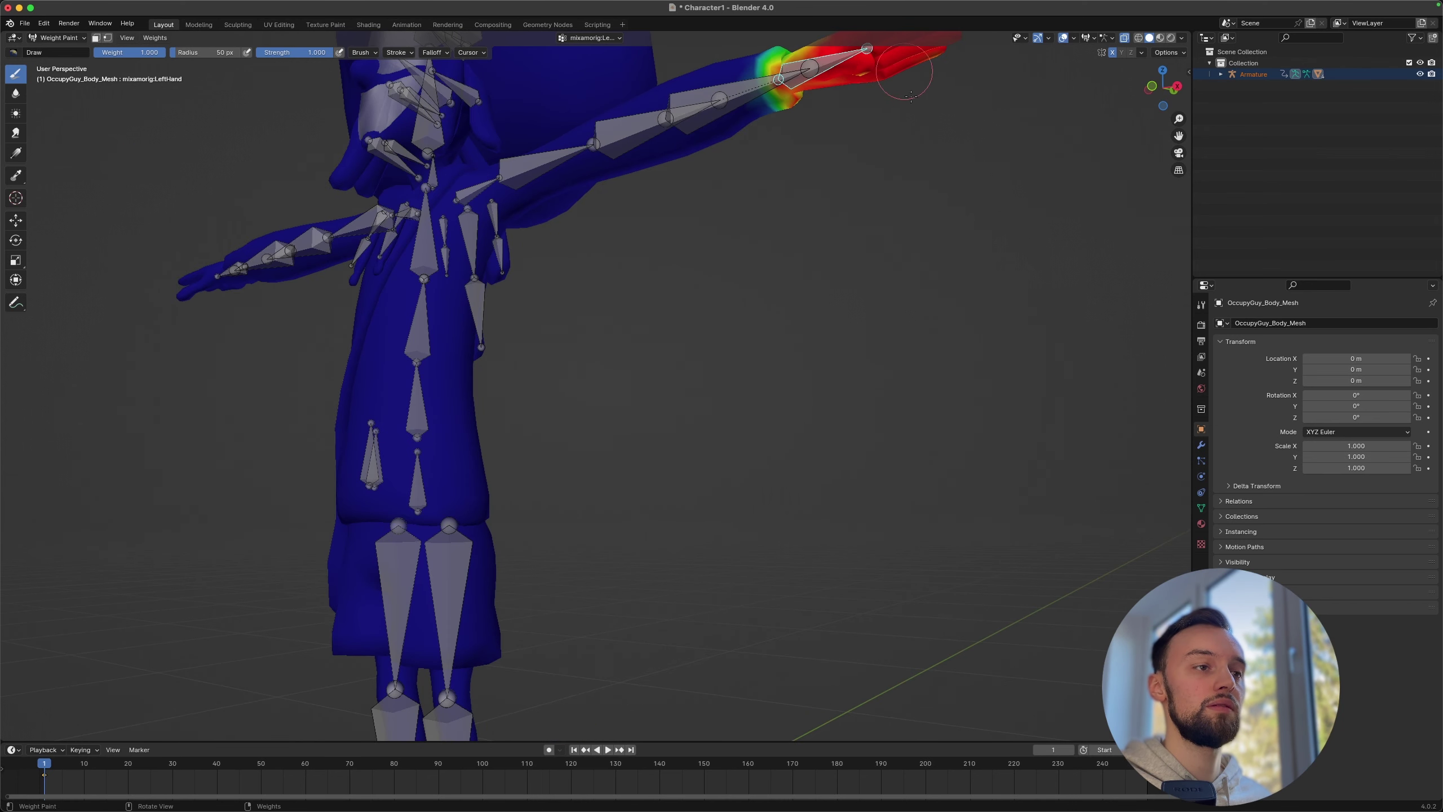
pyautogui.moveTo(905, 72); pyautogui.dragTo(909, 122, button='middle')
pyautogui.moveTo(942, 304); pyautogui.dragTo(957, 297, button='middle')
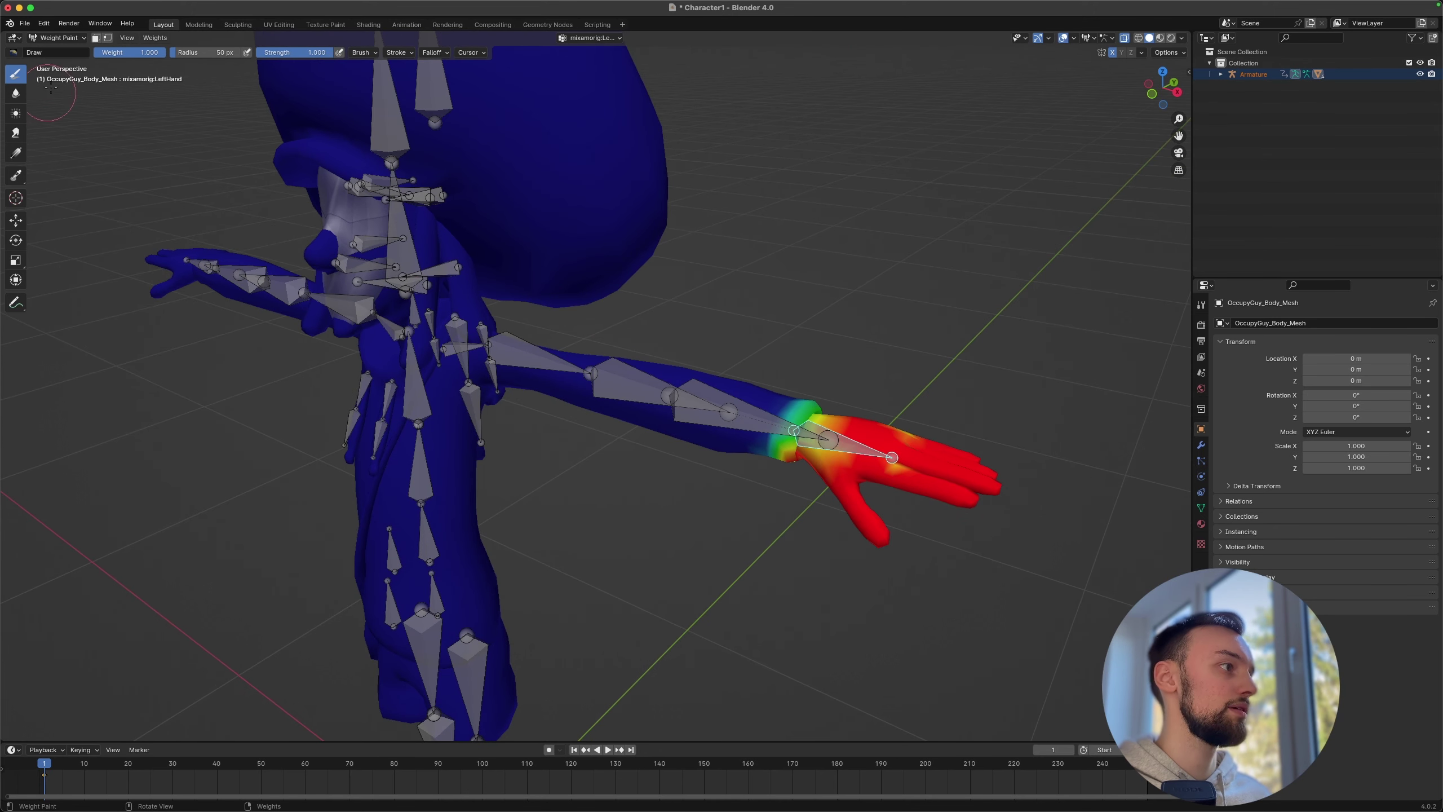
# Step: Leave Weight Paint for Object Mode, select only the armature and enter Pose Mode
pyautogui.click(51, 38)
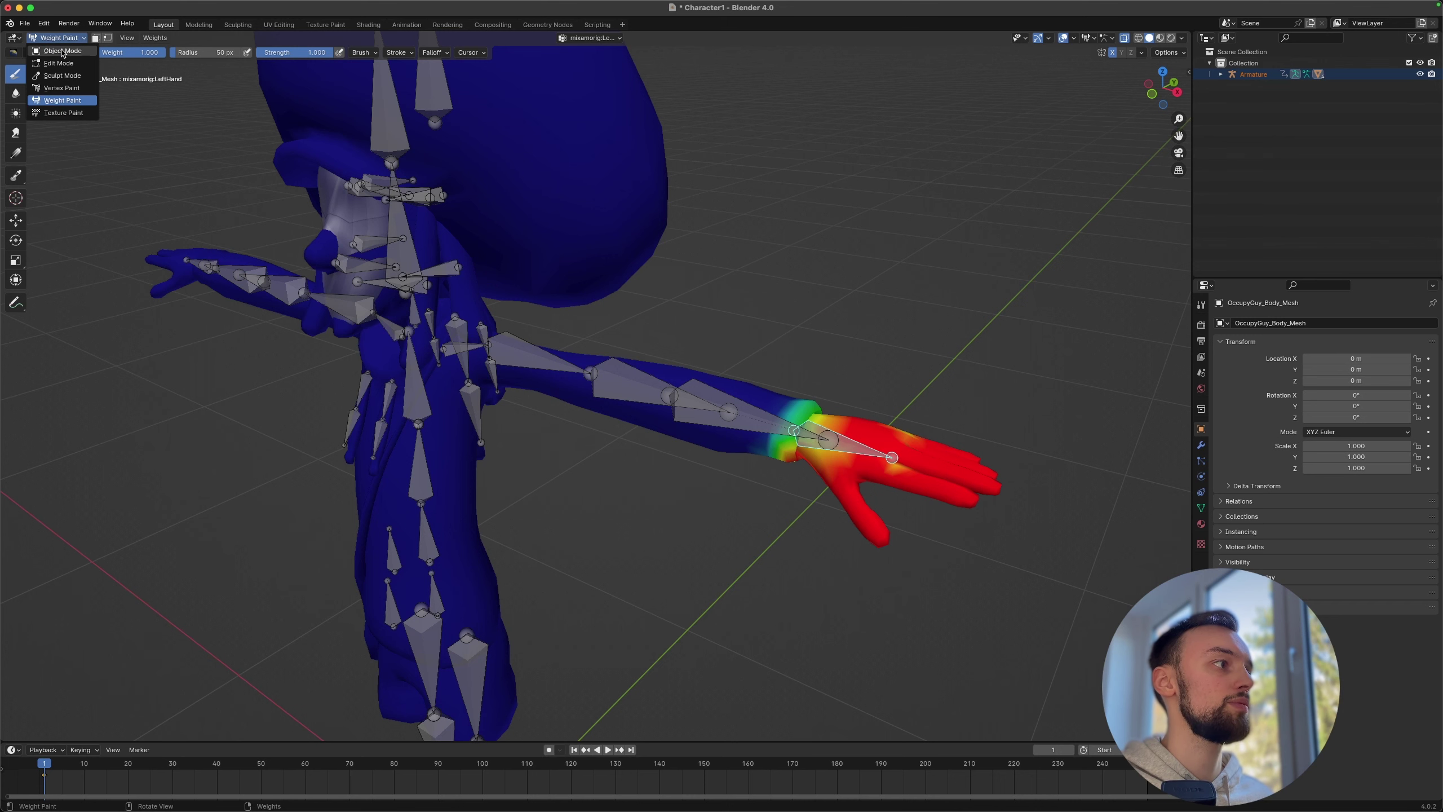
pyautogui.click(64, 51)
pyautogui.click(879, 234)
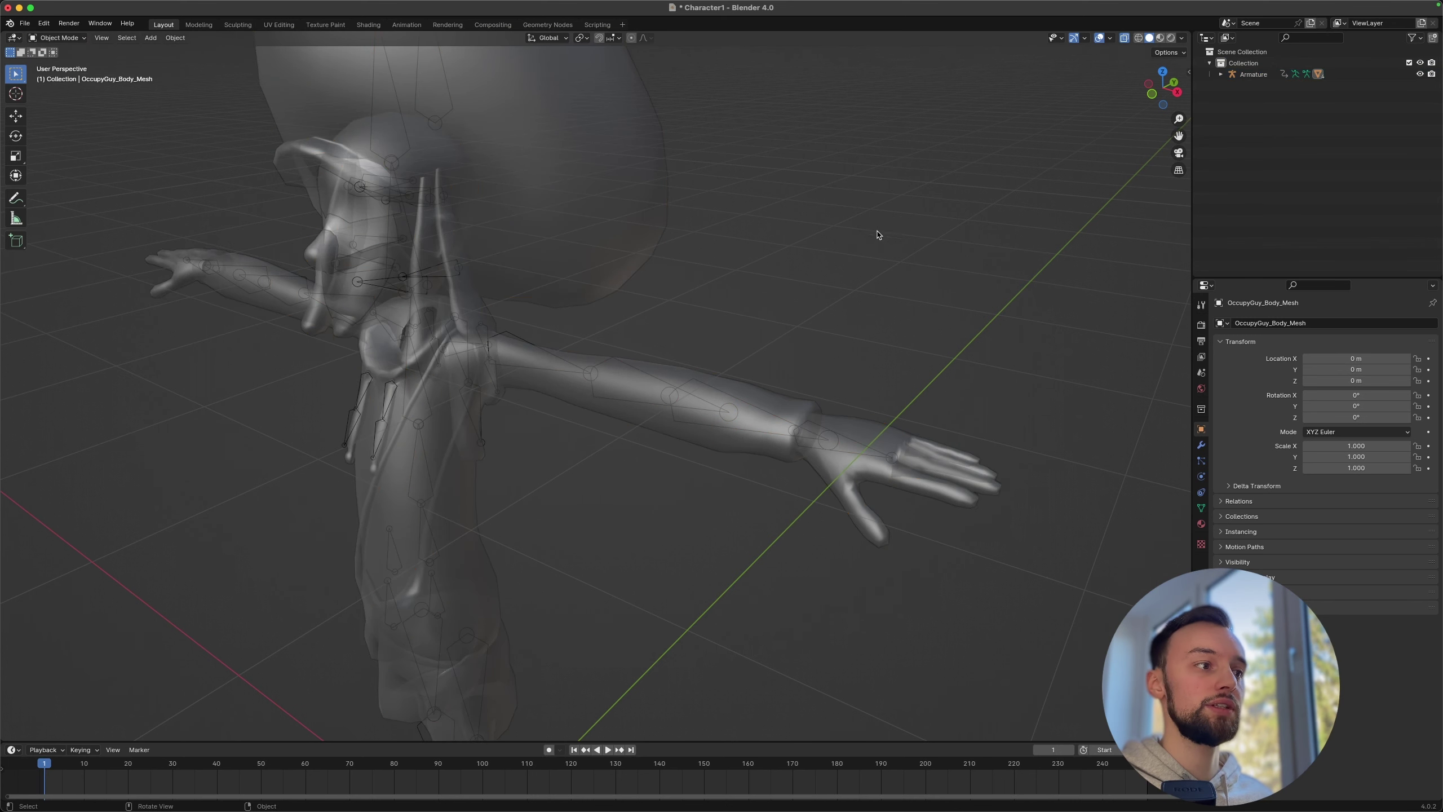
pyautogui.click(1254, 81)
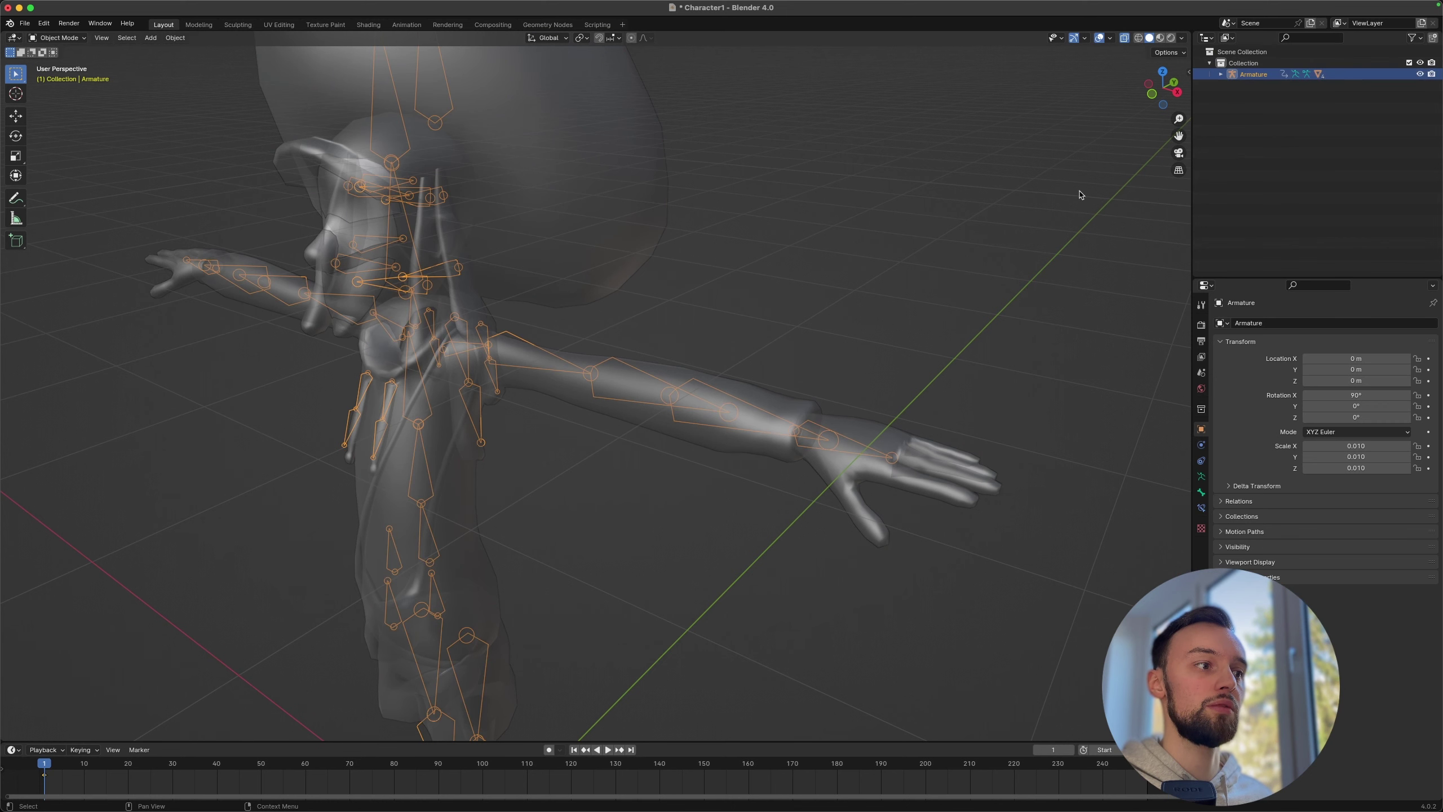
pyautogui.click(59, 38)
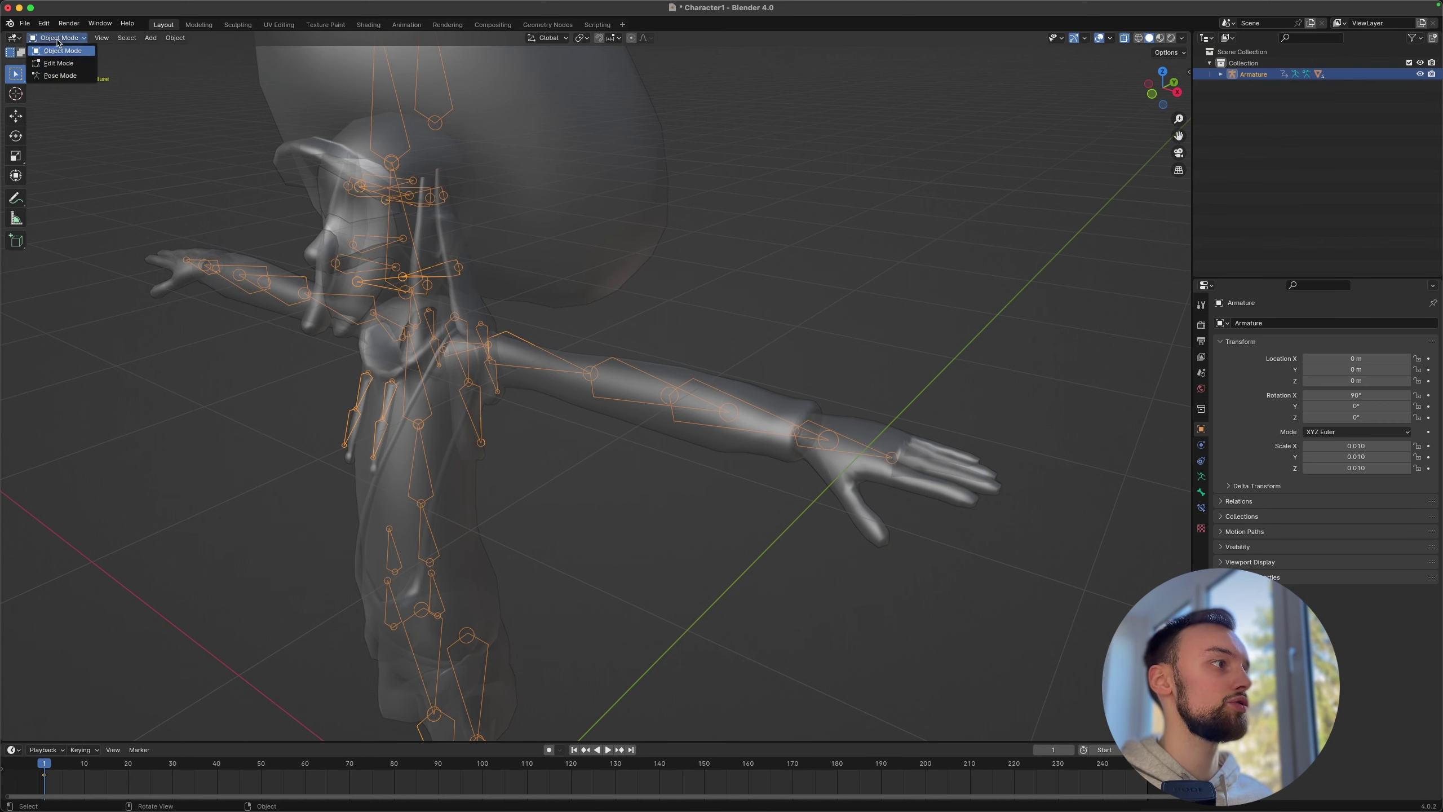
pyautogui.click(54, 75)
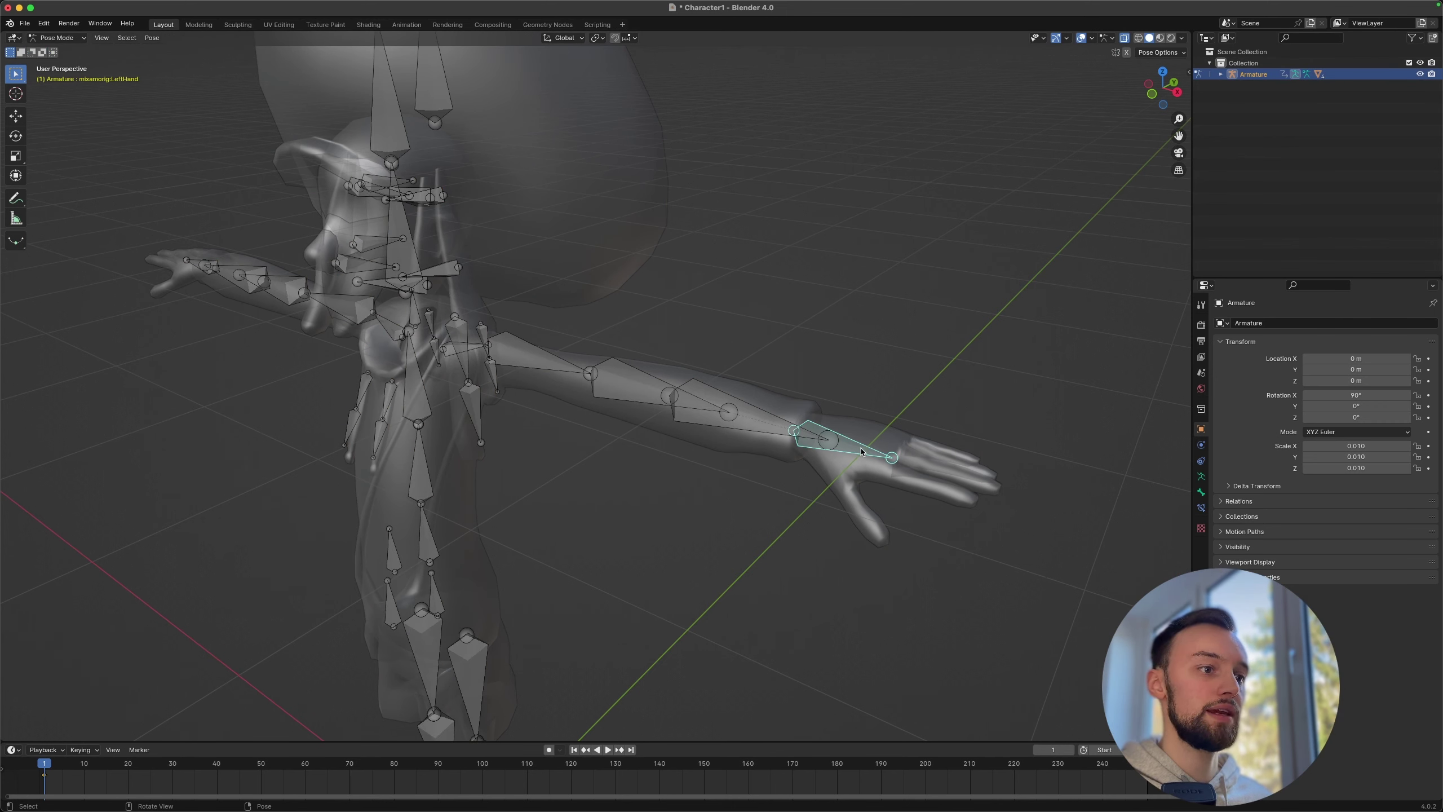
# Step: Test the left hand's deformation by rotating and moving the LeftHand bone, cancelling each transform
pyautogui.press('r')
pyautogui.press('r')
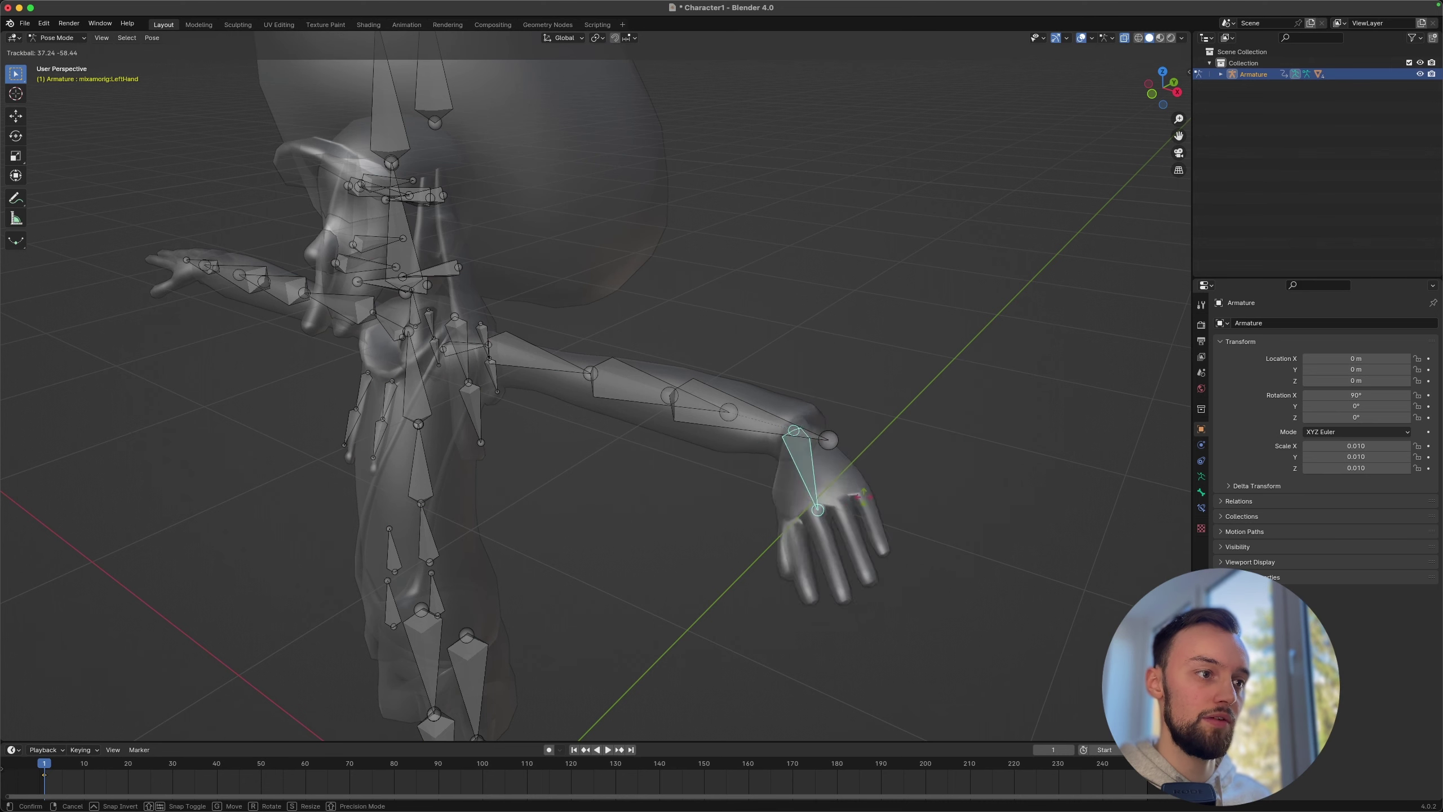
pyautogui.click(898, 444)
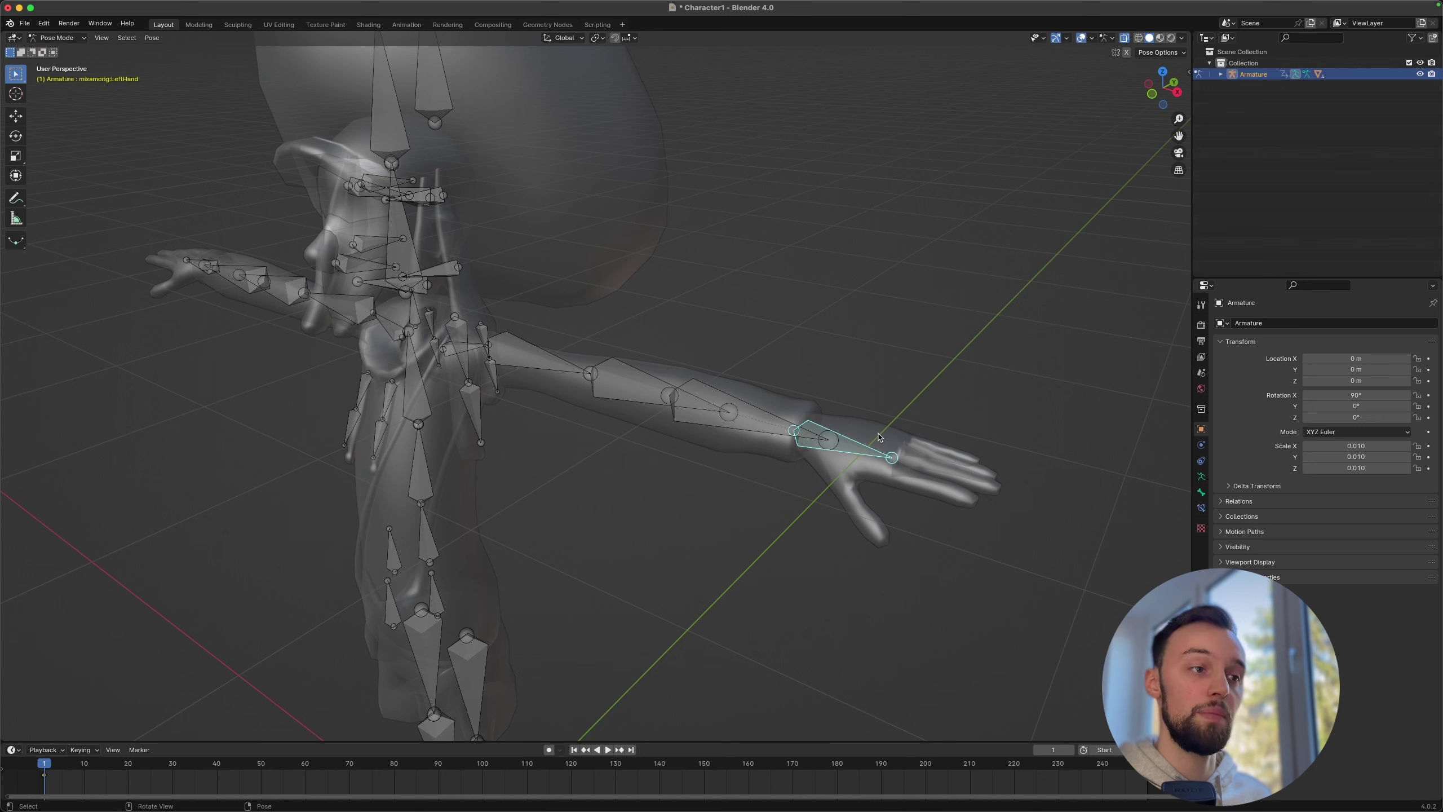
pyautogui.press('r')
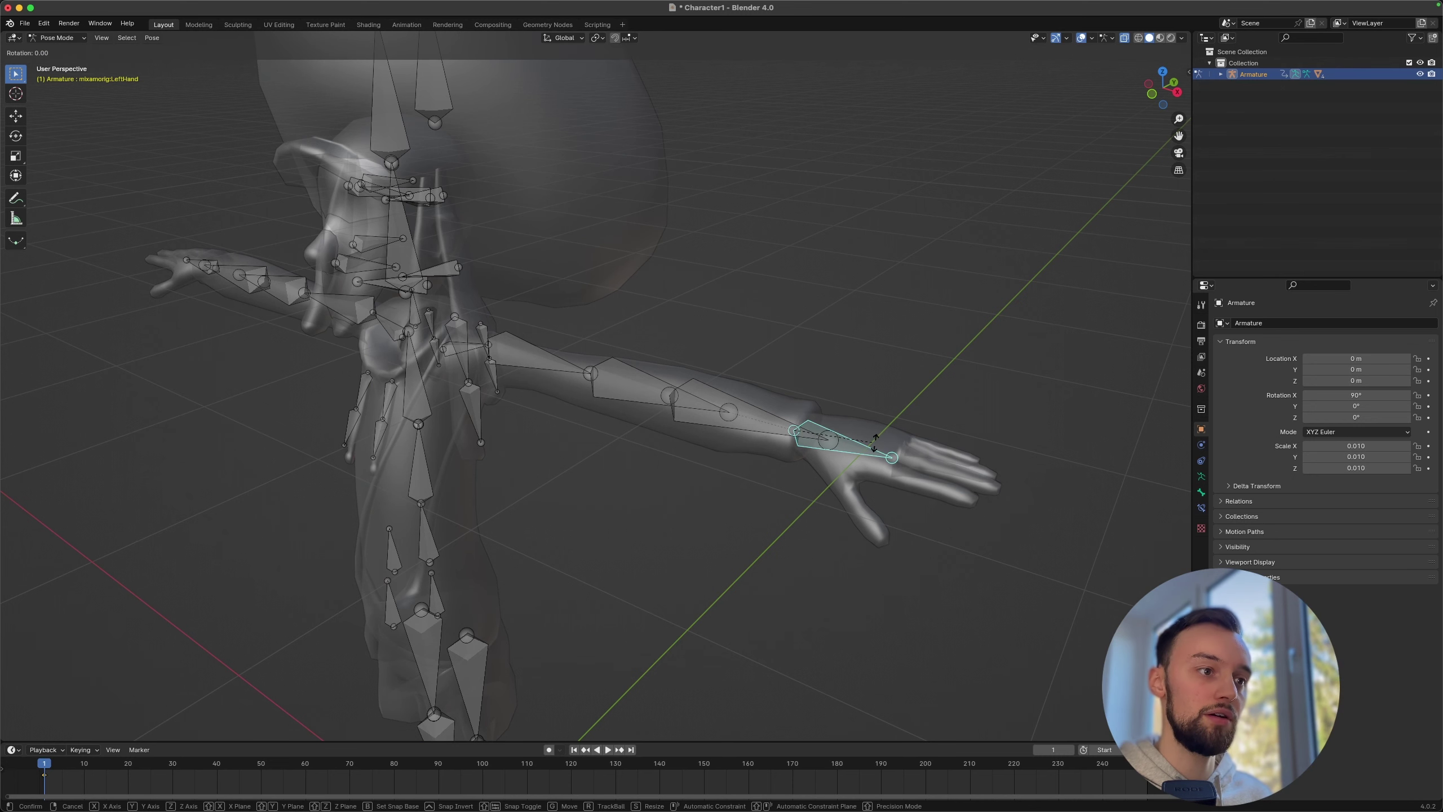
pyautogui.rightClick(897, 427)
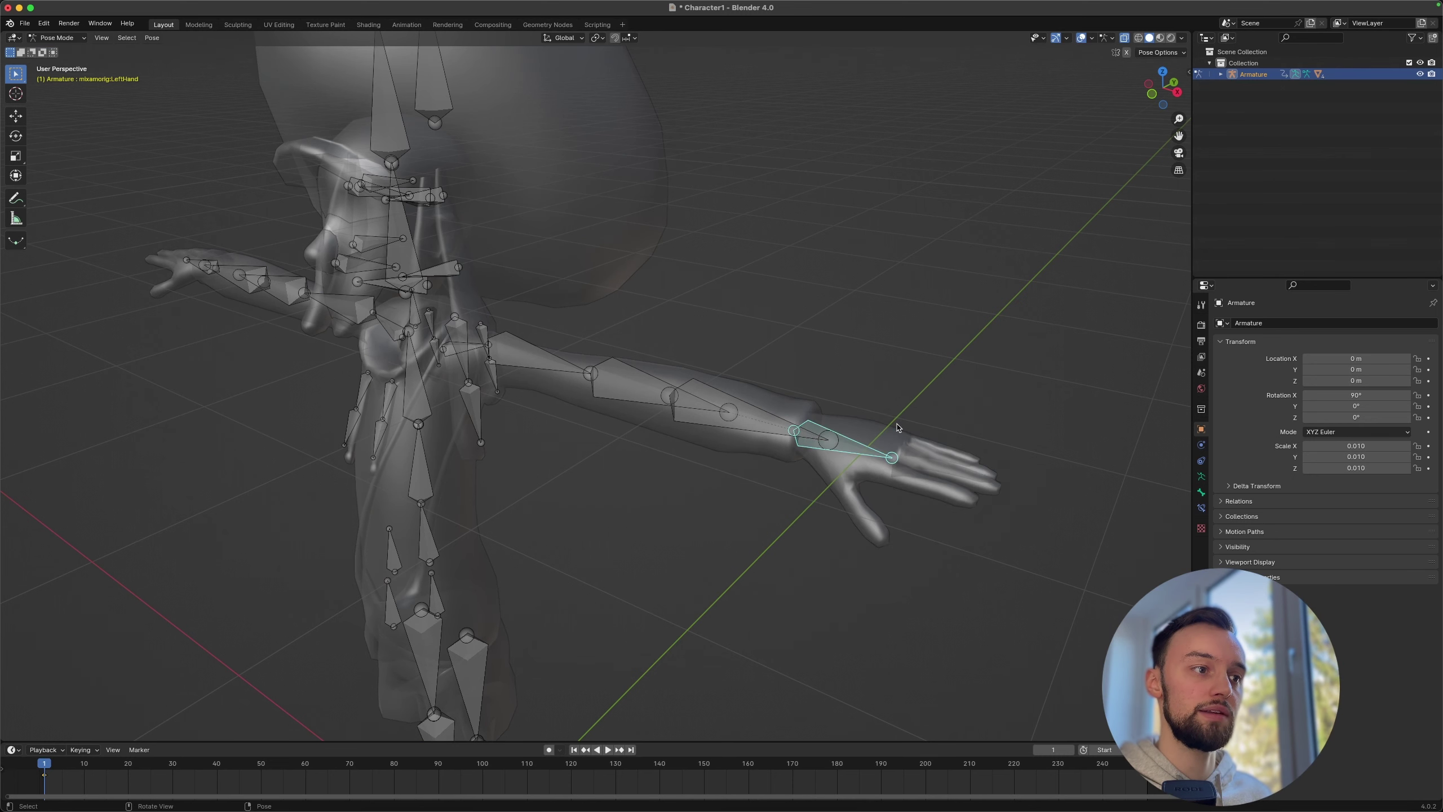
pyautogui.press('r')
pyautogui.press('r')
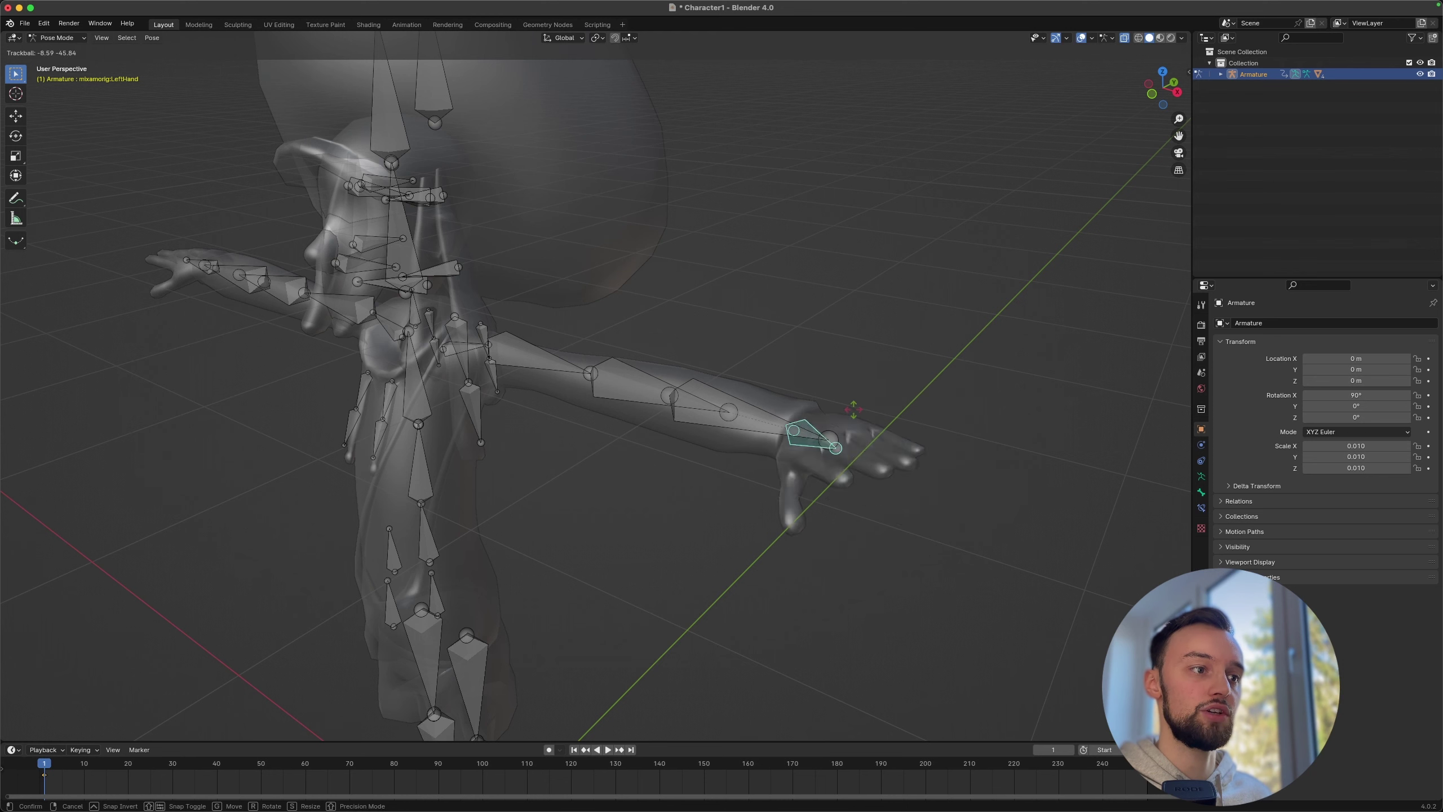
pyautogui.rightClick(858, 417)
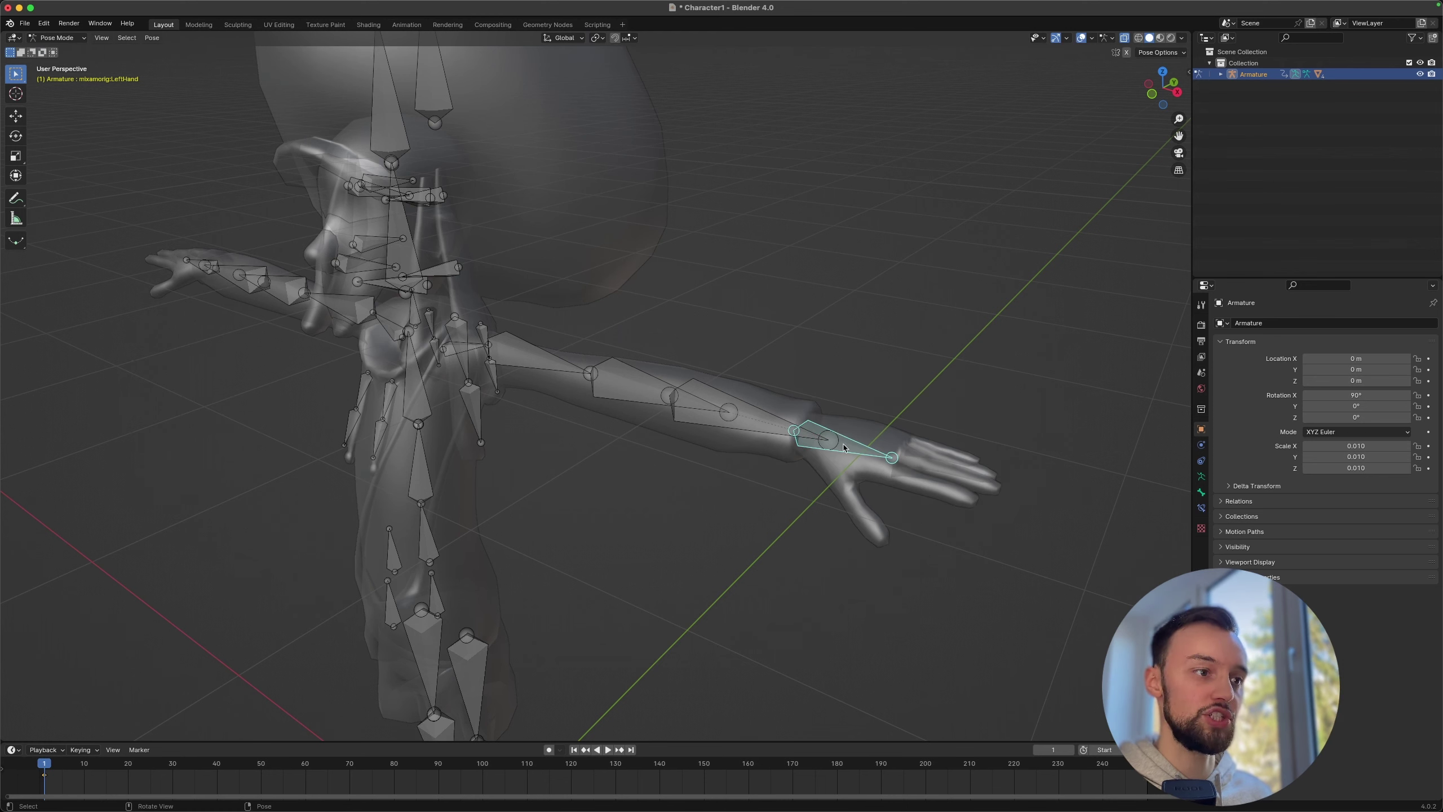
pyautogui.press('g')
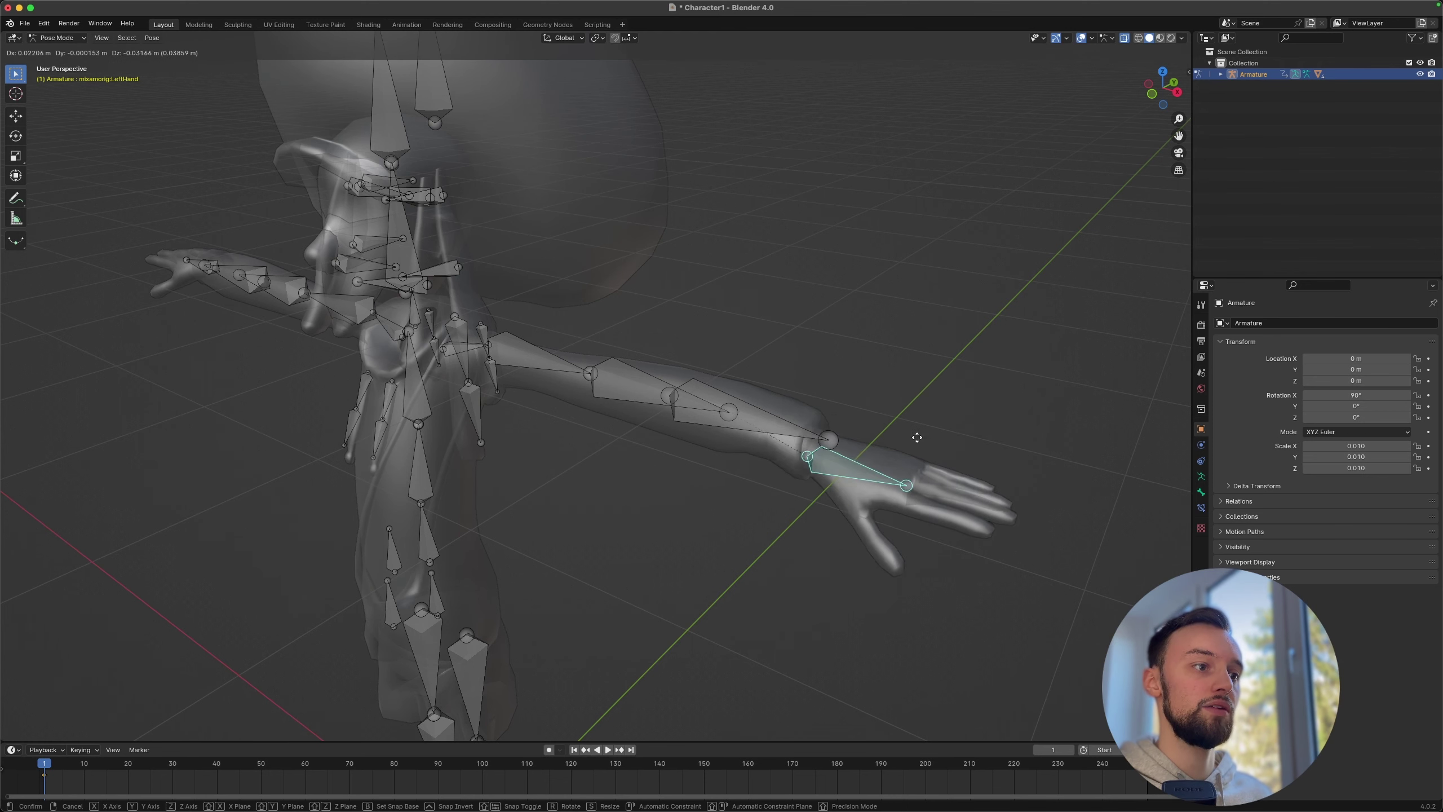
pyautogui.rightClick(917, 437)
# Step: Return the armature to Object Mode and clear the selection
pyautogui.moveTo(886, 438); pyautogui.dragTo(851, 450, button='middle')
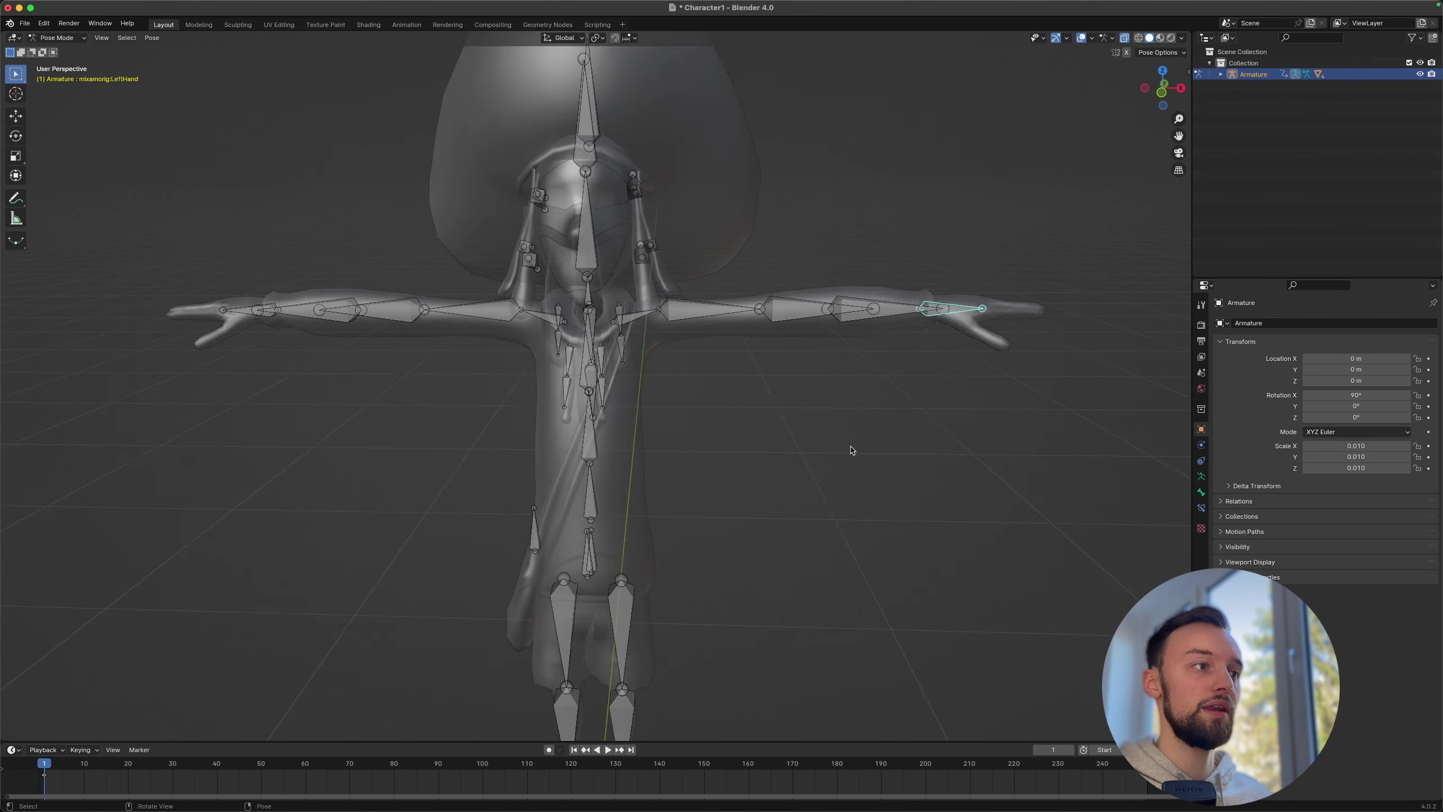
pyautogui.scroll(-5, 851, 450)
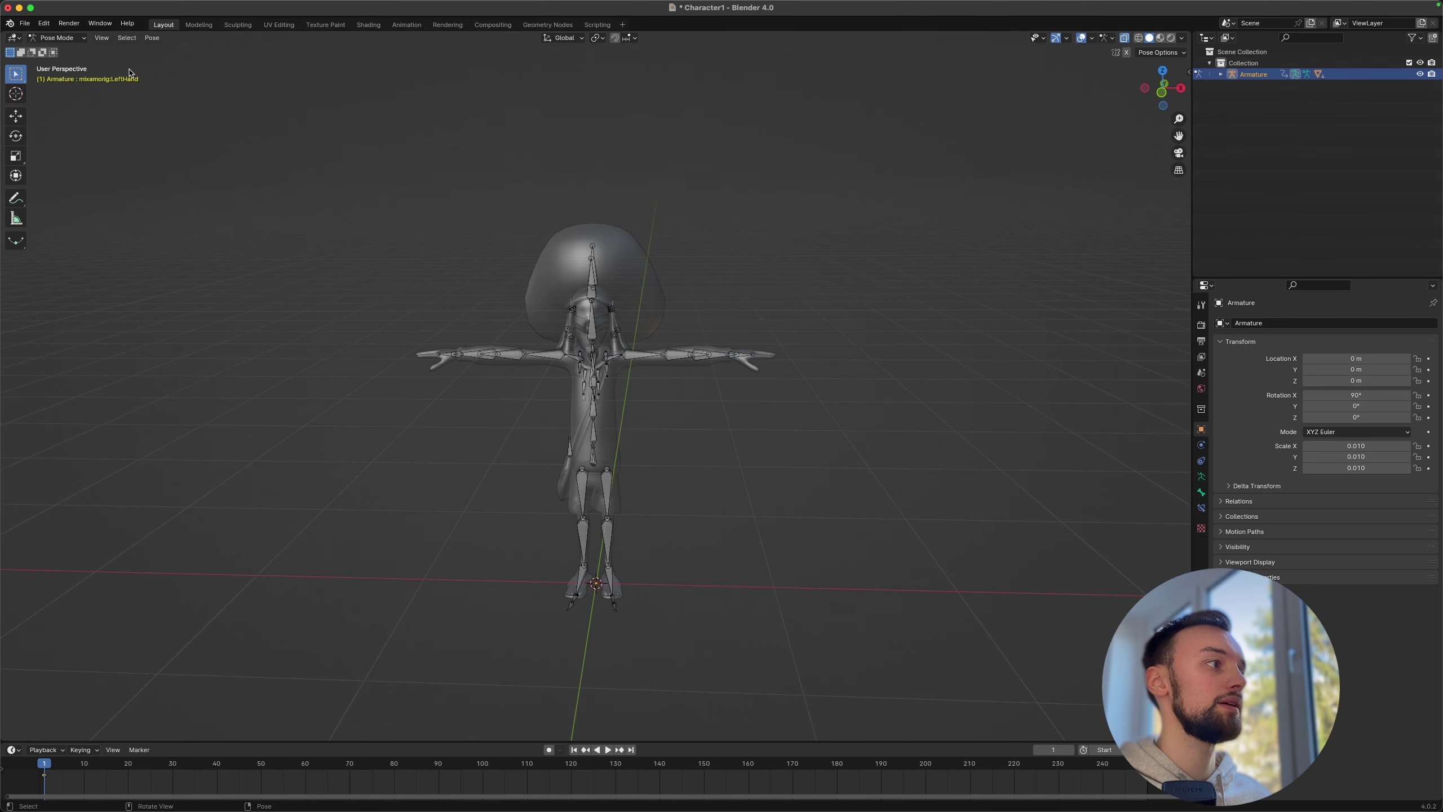
pyautogui.click(57, 37)
pyautogui.click(63, 52)
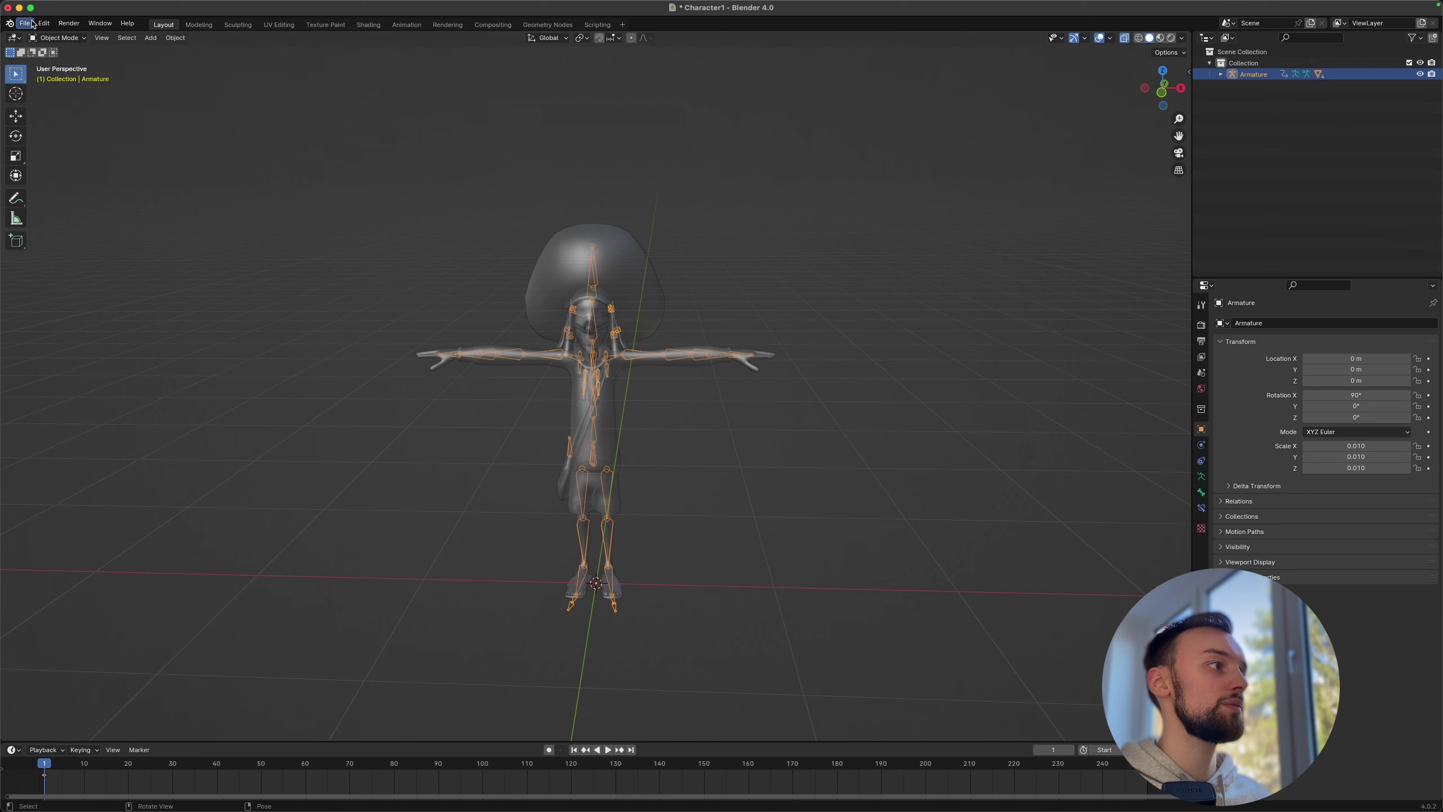
pyautogui.click(309, 179)
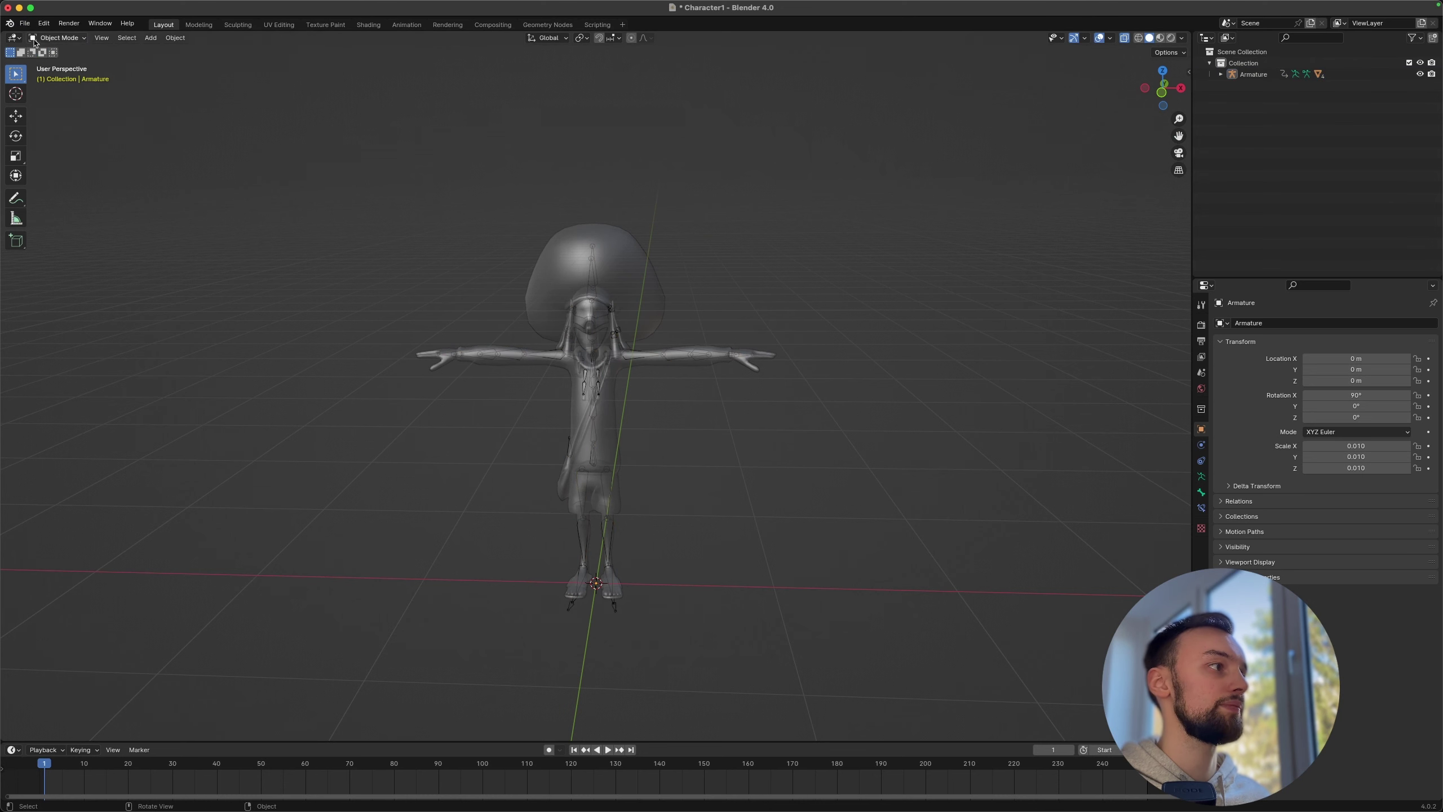
# Step: Export the character in FBX format as Character2.fbx to the Effecthouse folder
pyautogui.moveTo(498, 182); pyautogui.dragTo(509, 186, button='middle')
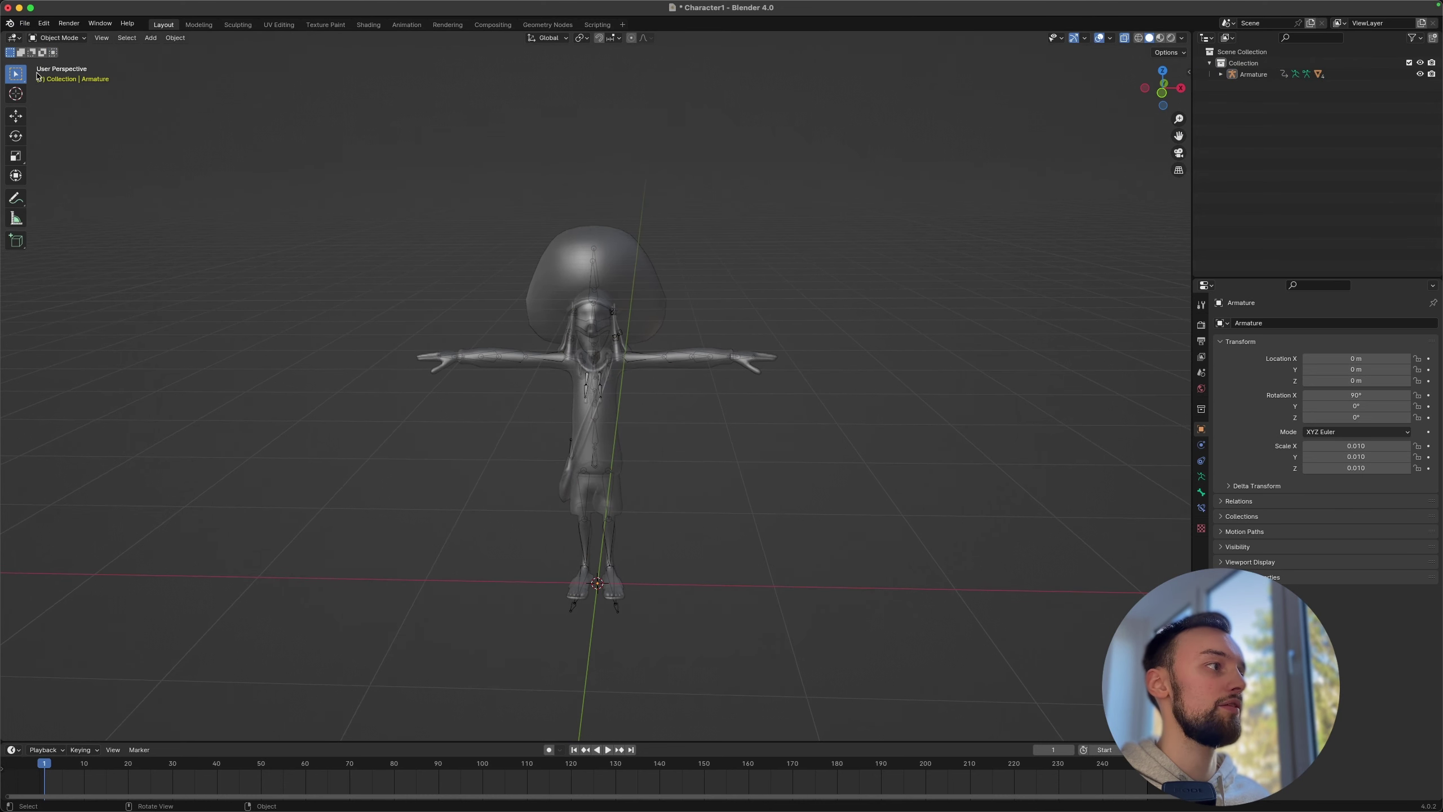
pyautogui.click(23, 22)
pyautogui.moveTo(78, 193)
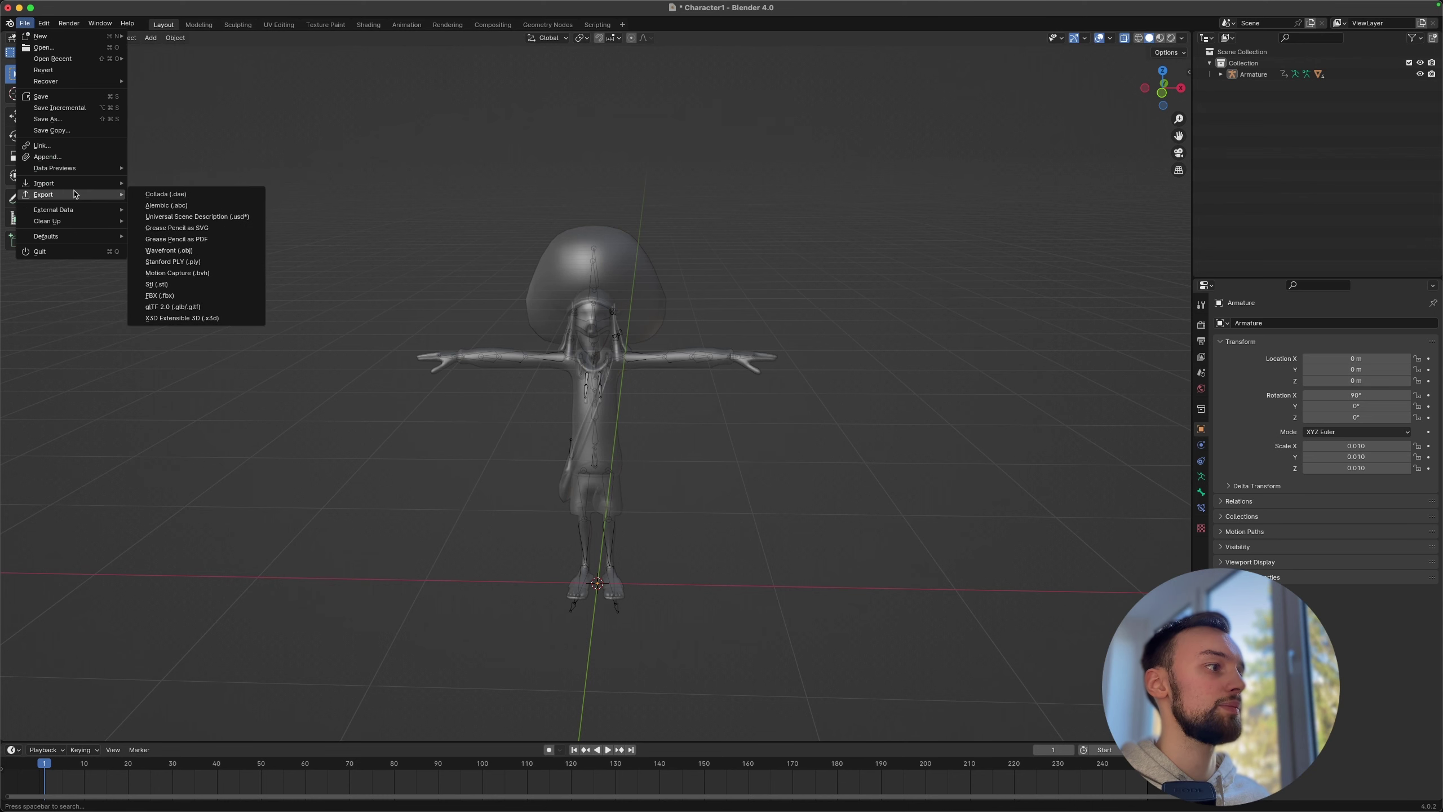
pyautogui.click(188, 296)
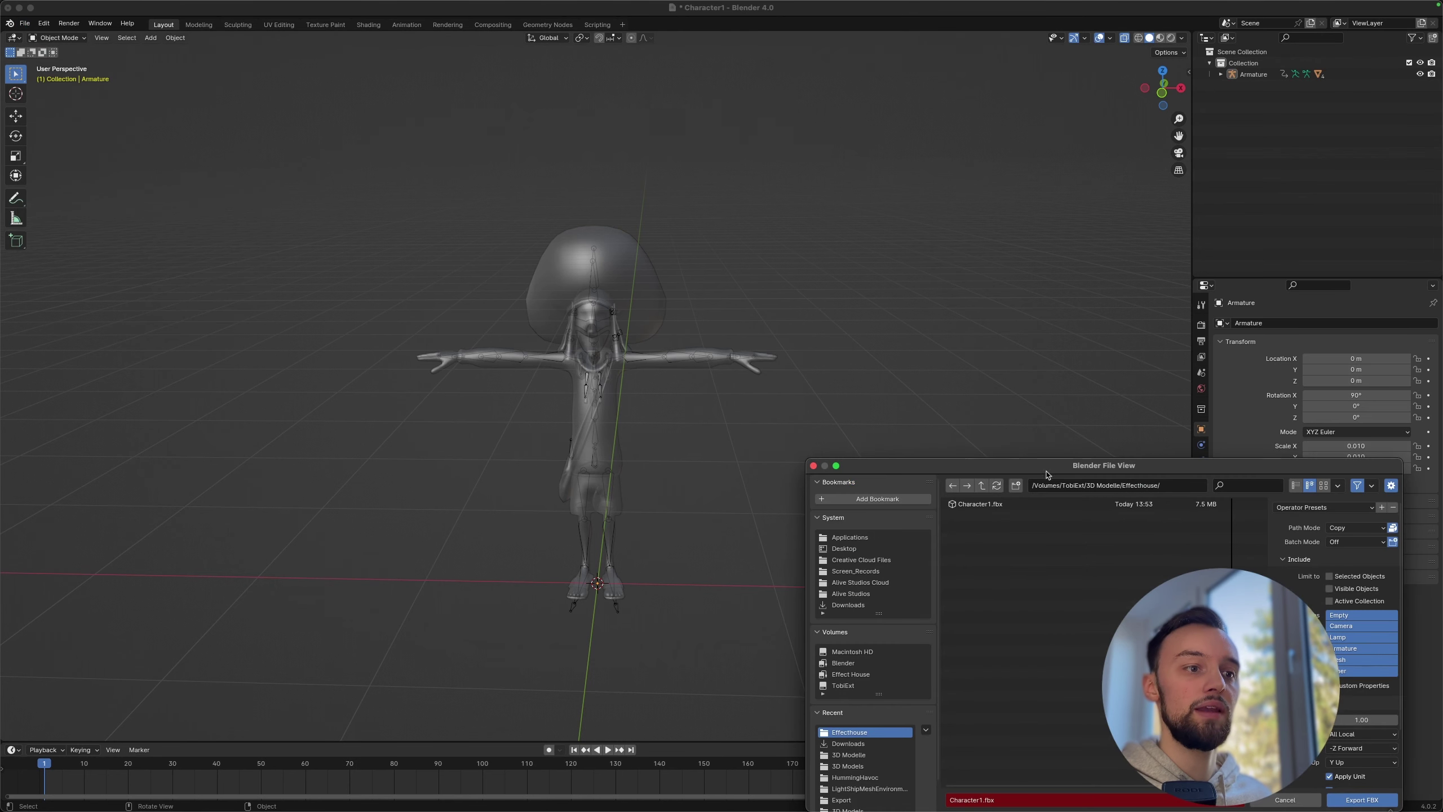
pyautogui.moveTo(1120, 467); pyautogui.dragTo(977, 298)
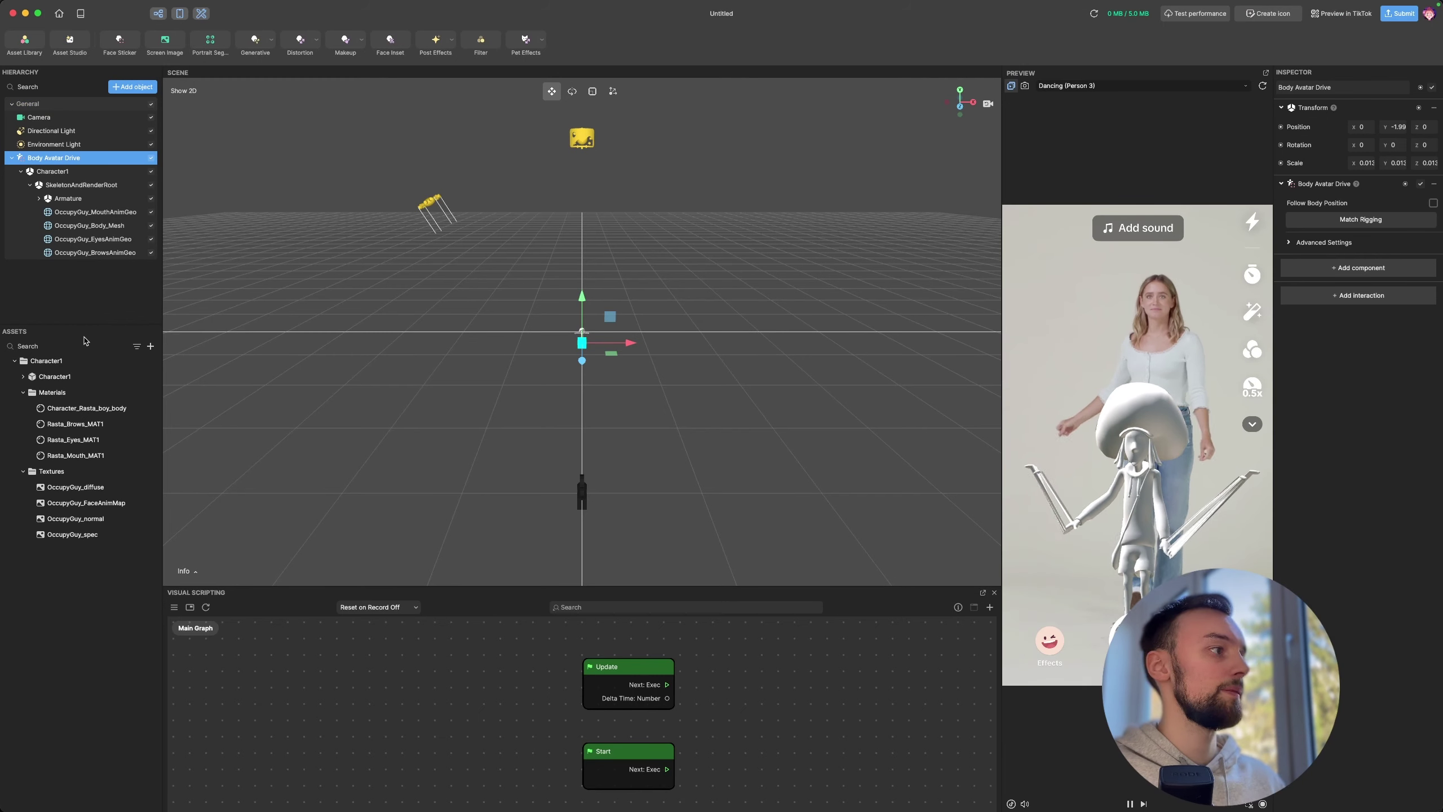
# Step: Switch to Effect House and delete Character1 from Body Avatar Drive, along with the Character1 asset folder
pyautogui.click(60, 173)
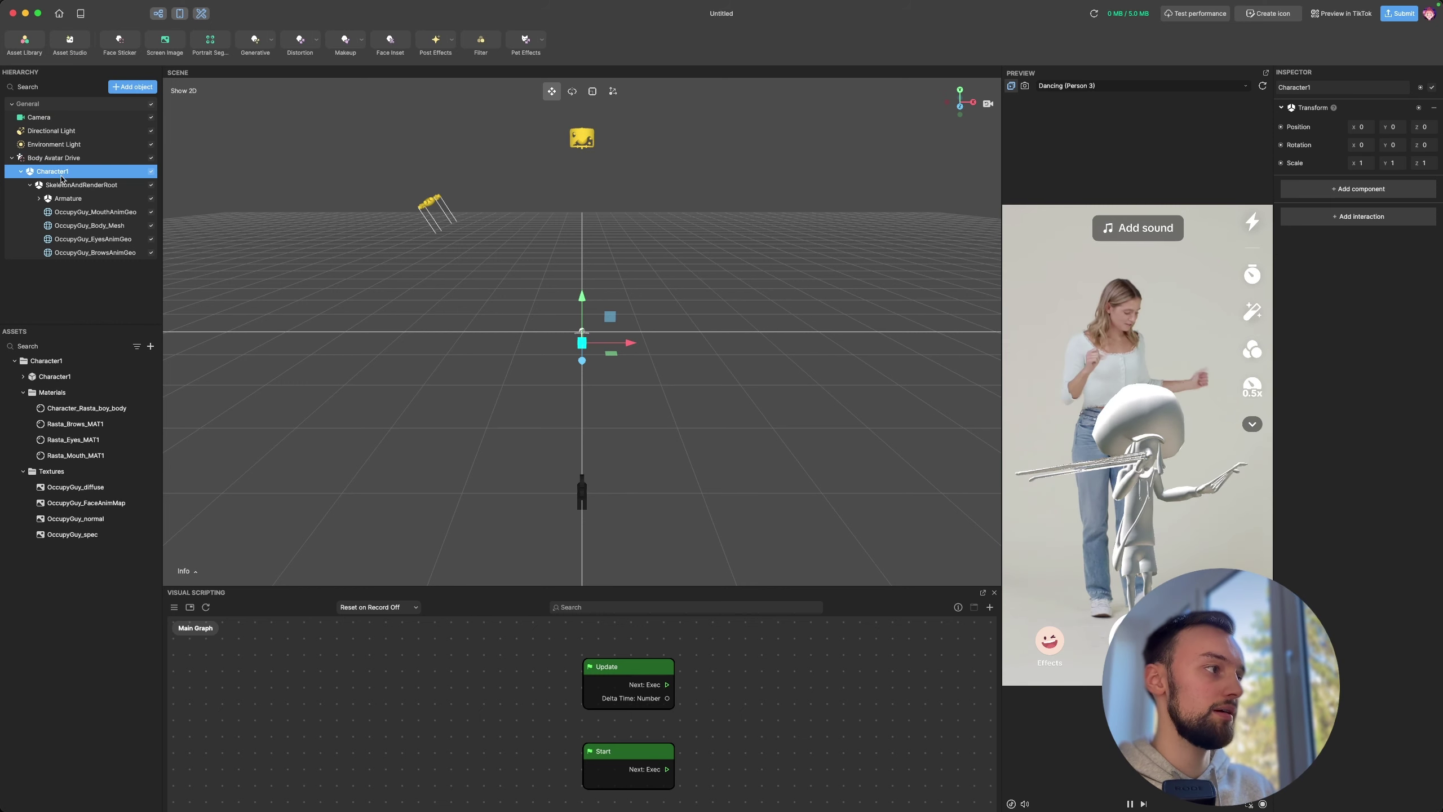
pyautogui.press('BackSpace')
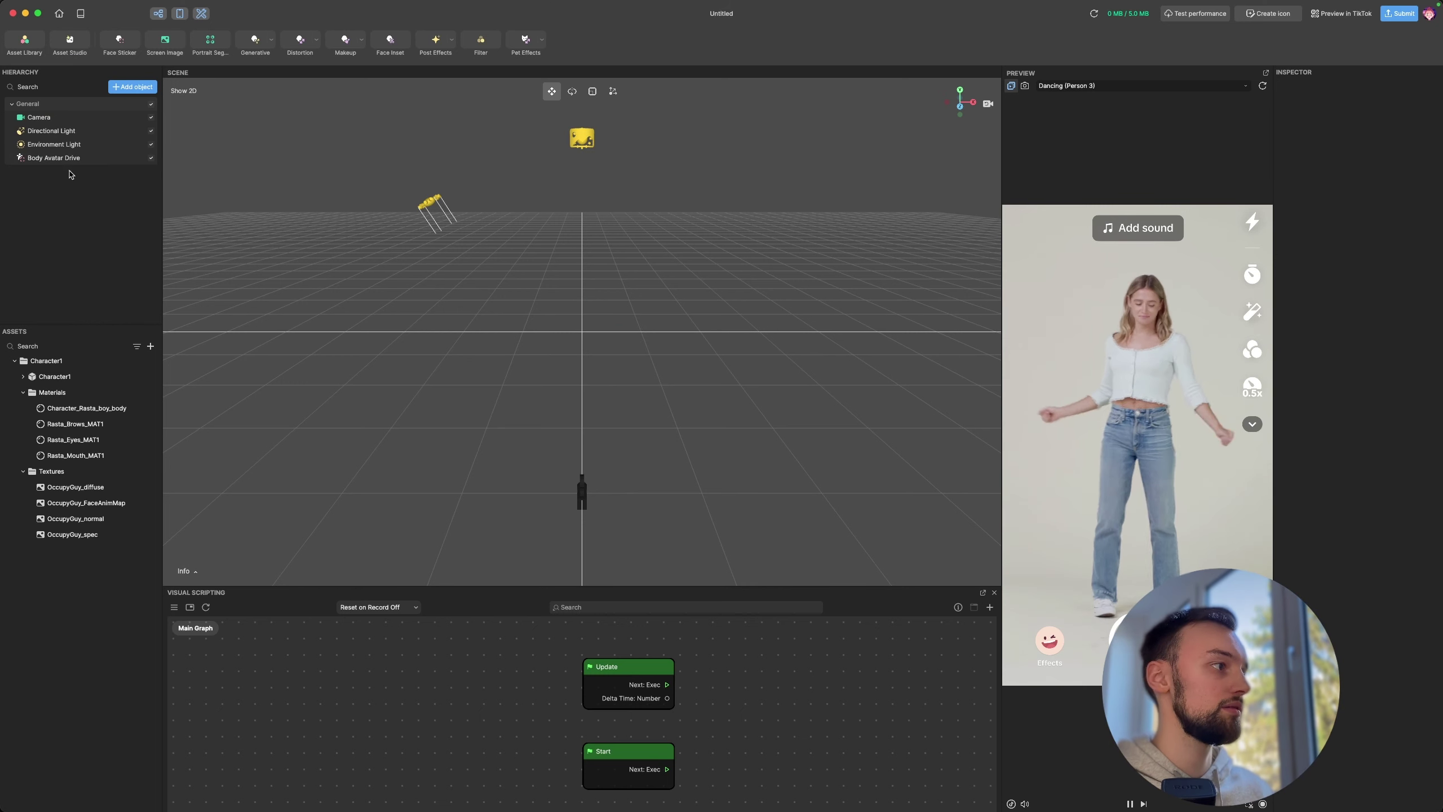
pyautogui.click(55, 361)
pyautogui.rightClick(55, 361)
pyautogui.click(70, 402)
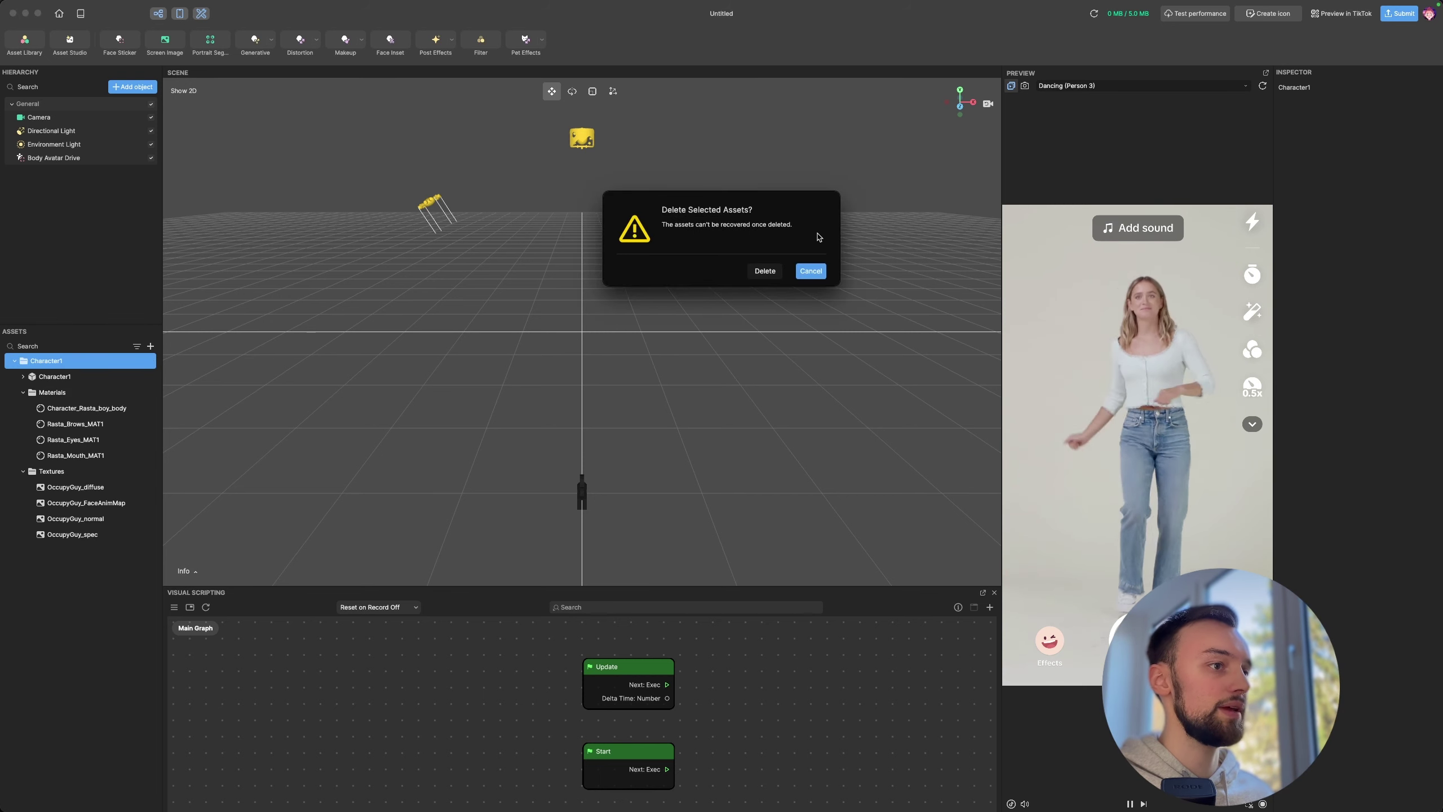
pyautogui.click(765, 270)
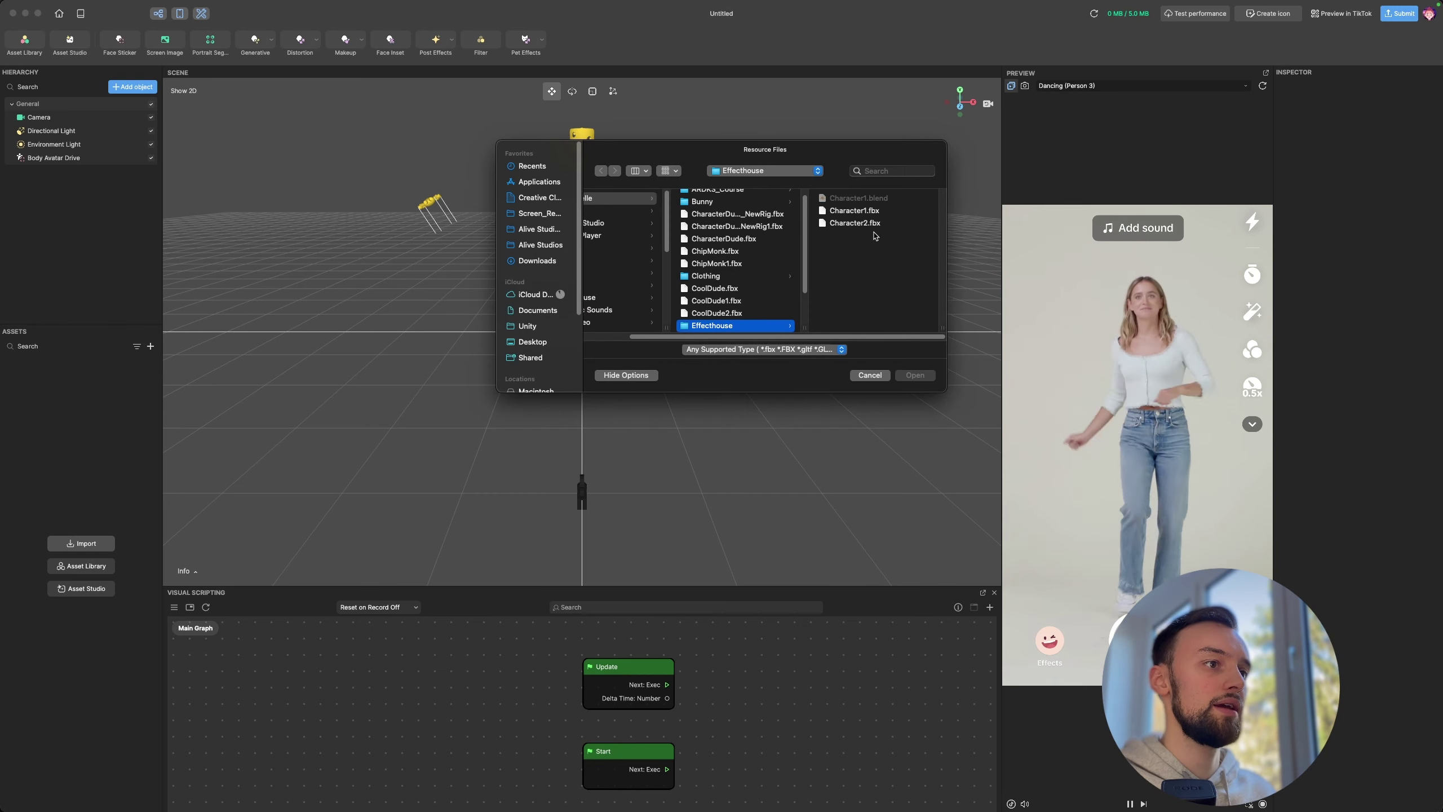
# Step: Import Character2.fbx with the default FBX options and nest the Character2 asset under Body Avatar Drive
pyautogui.click(861, 223)
pyautogui.press('Return')
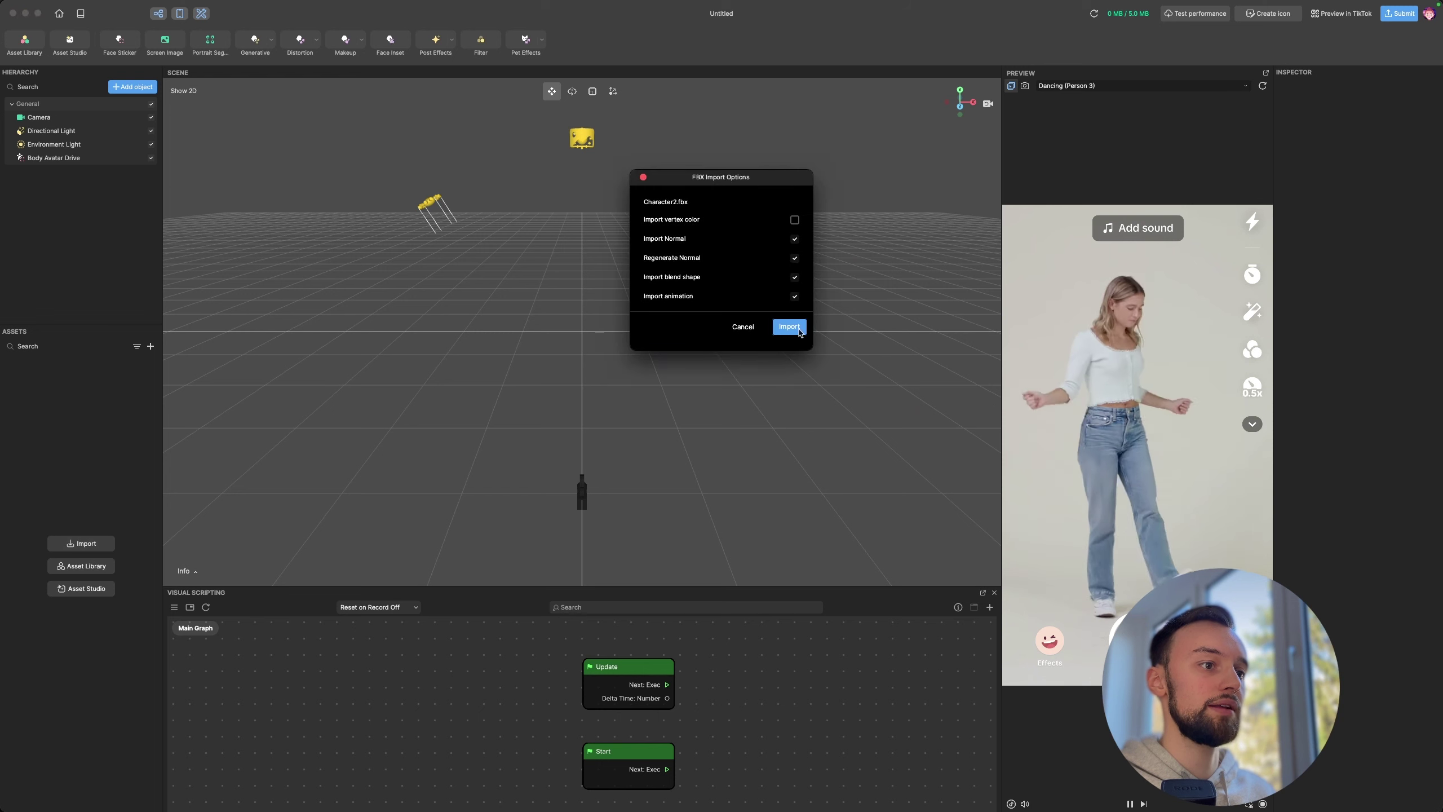
pyautogui.click(789, 327)
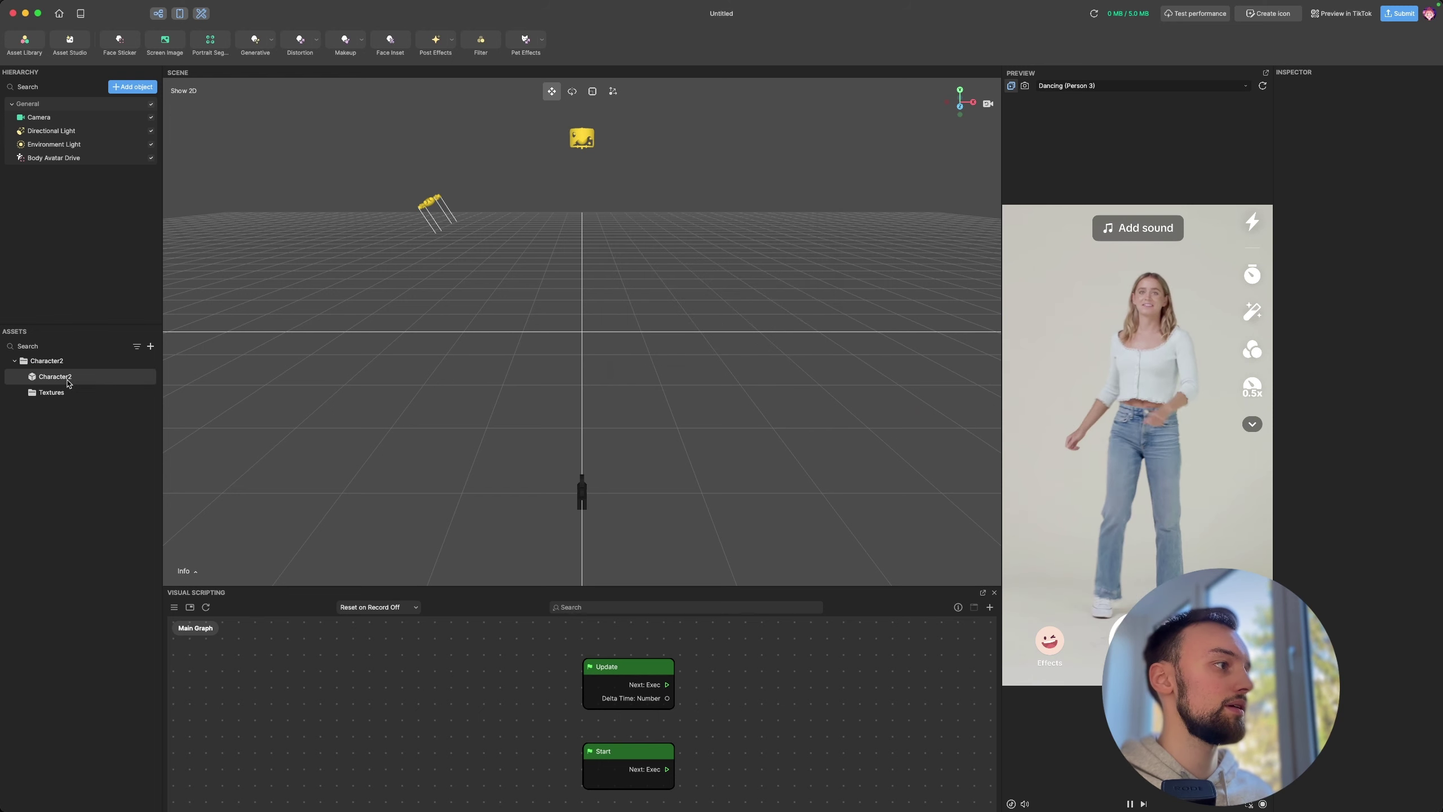
pyautogui.click(48, 382)
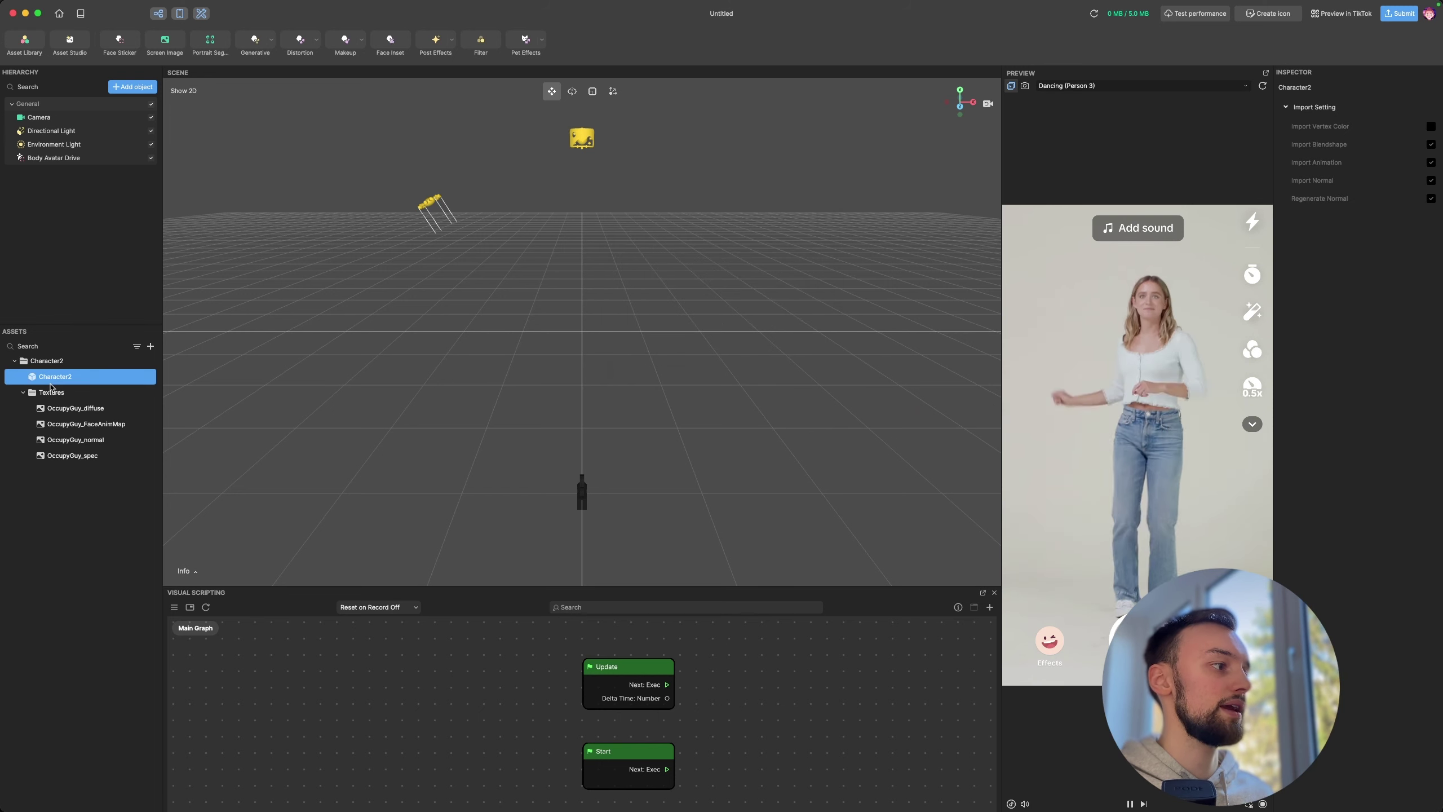
pyautogui.moveTo(51, 380); pyautogui.dragTo(58, 161)
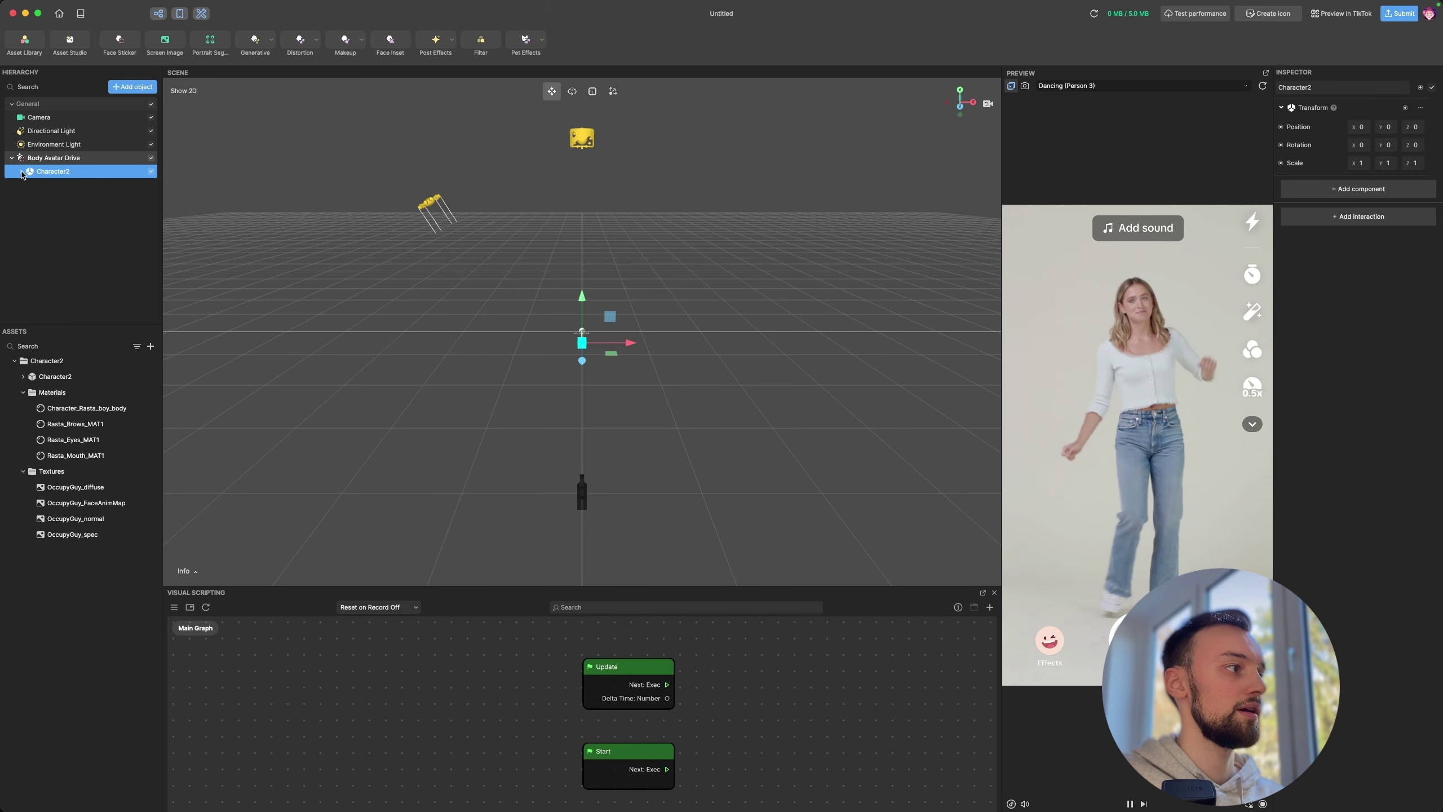
# Step: Remove the Animation component from Character2's SkeletonAndRenderRoot object
pyautogui.click(21, 171)
pyautogui.click(74, 185)
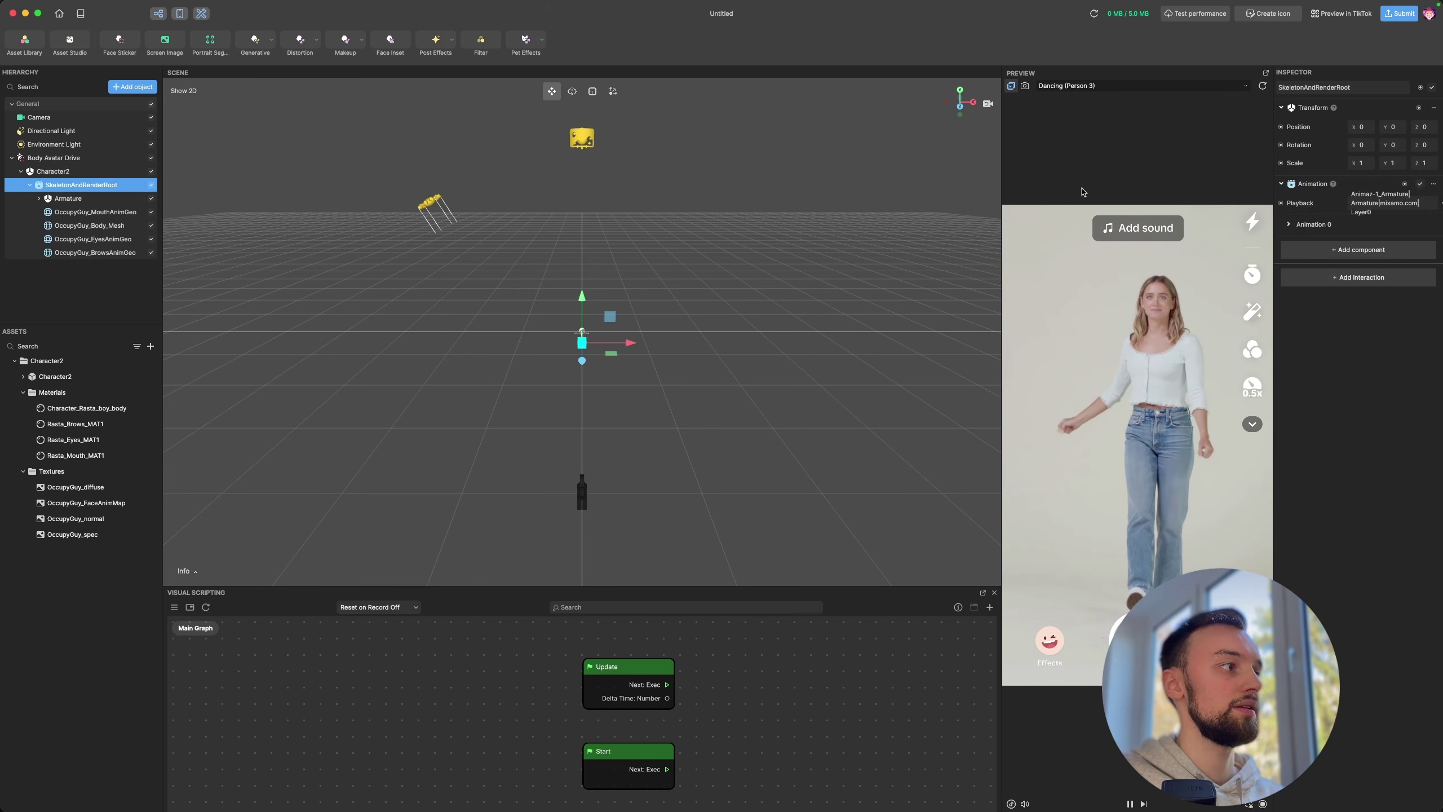
pyautogui.click(1434, 184)
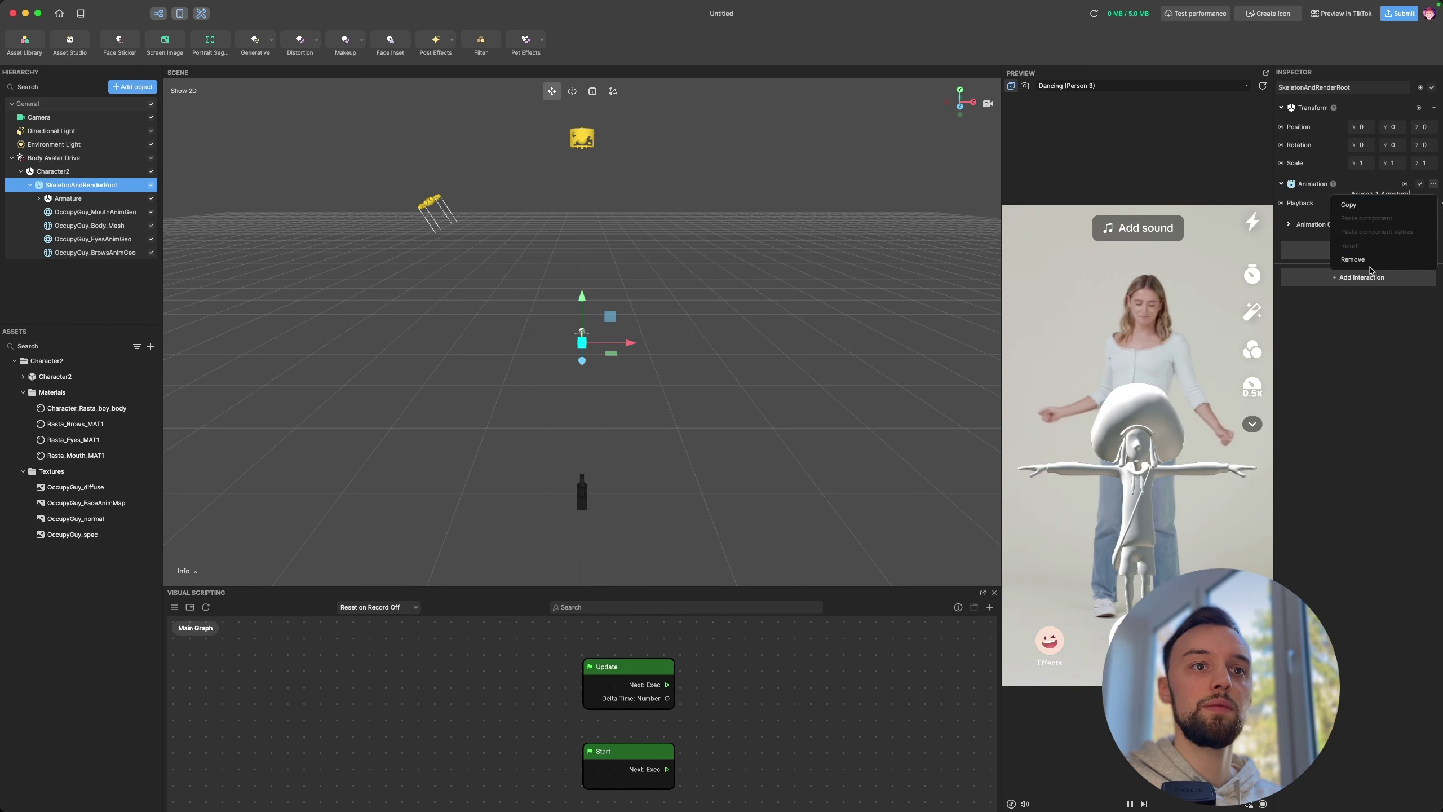
pyautogui.click(1366, 261)
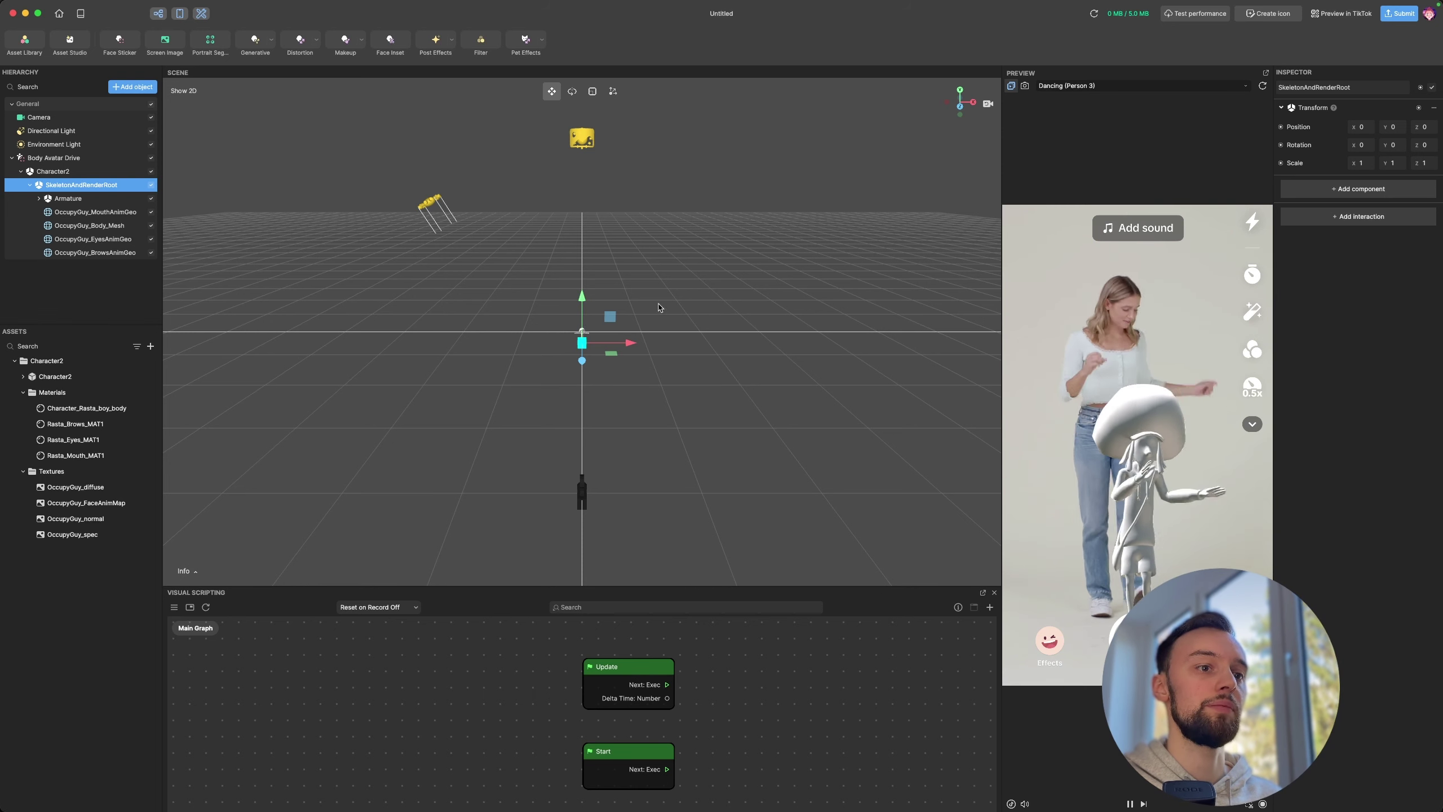
# Step: Turn on the albedo texture for the Rasta_Eyes_MAT1, Rasta_Brows_MAT1, Character_Rasta_boy_body and Rasta_Mouth_MAT1 materials
pyautogui.click(87, 219)
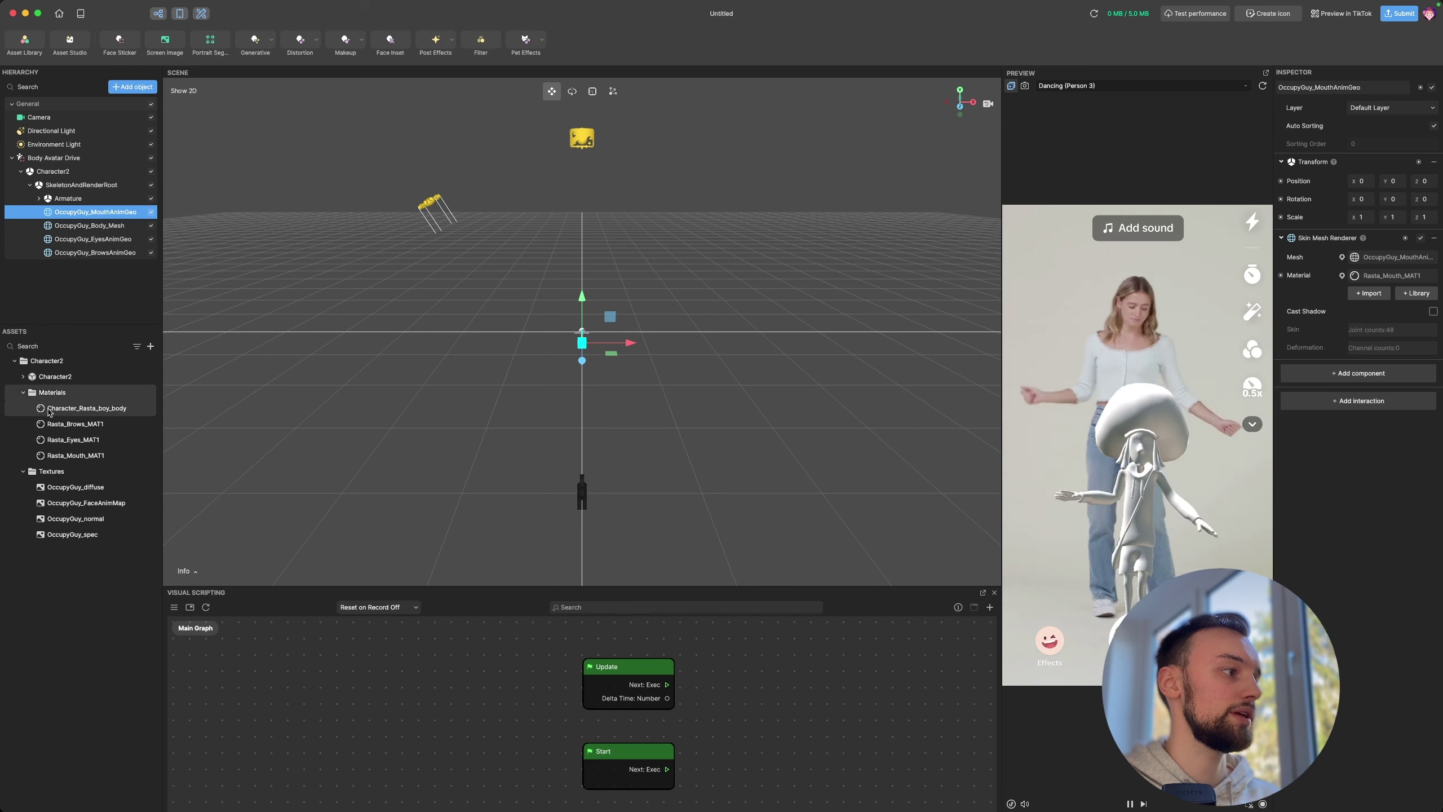
pyautogui.click(71, 446)
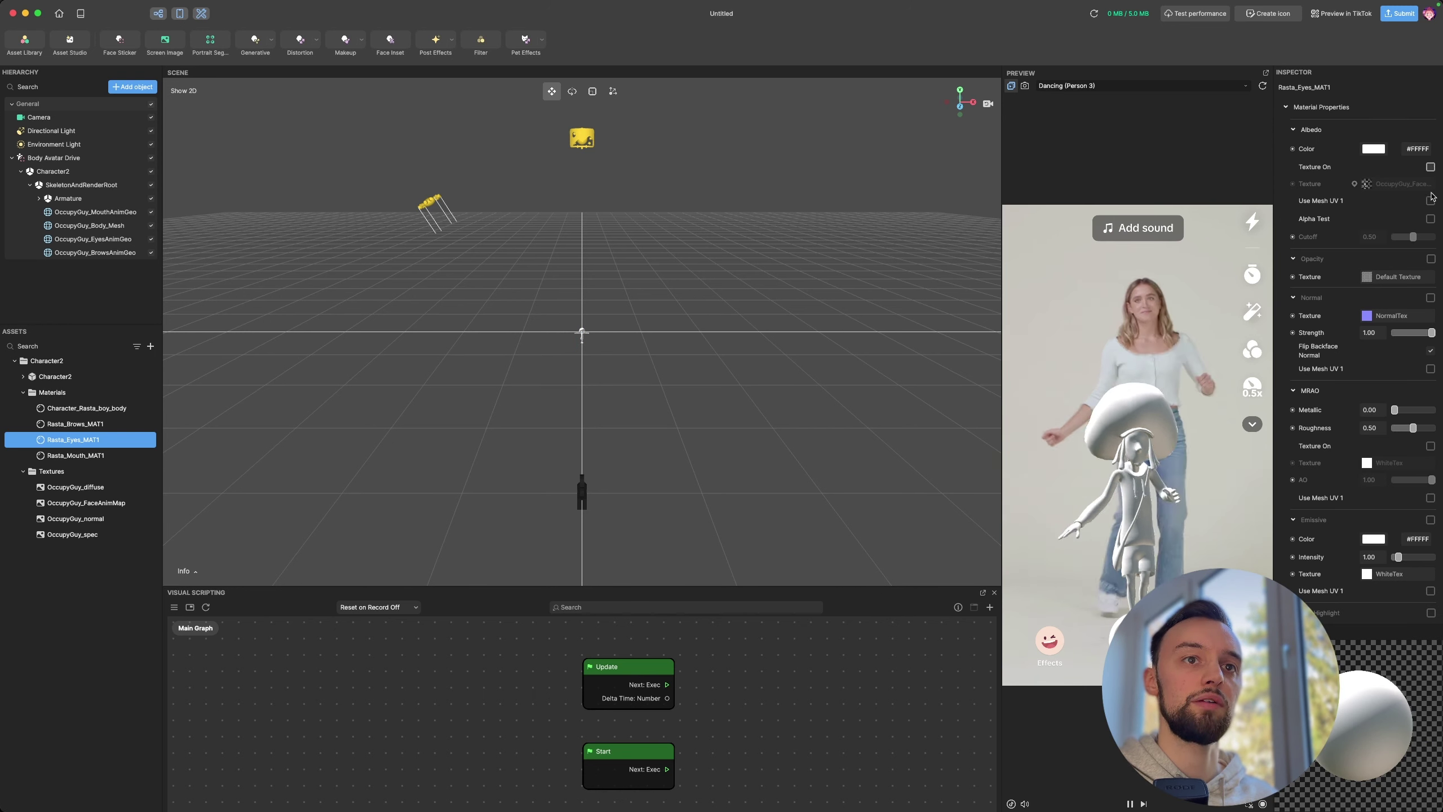
pyautogui.click(1431, 167)
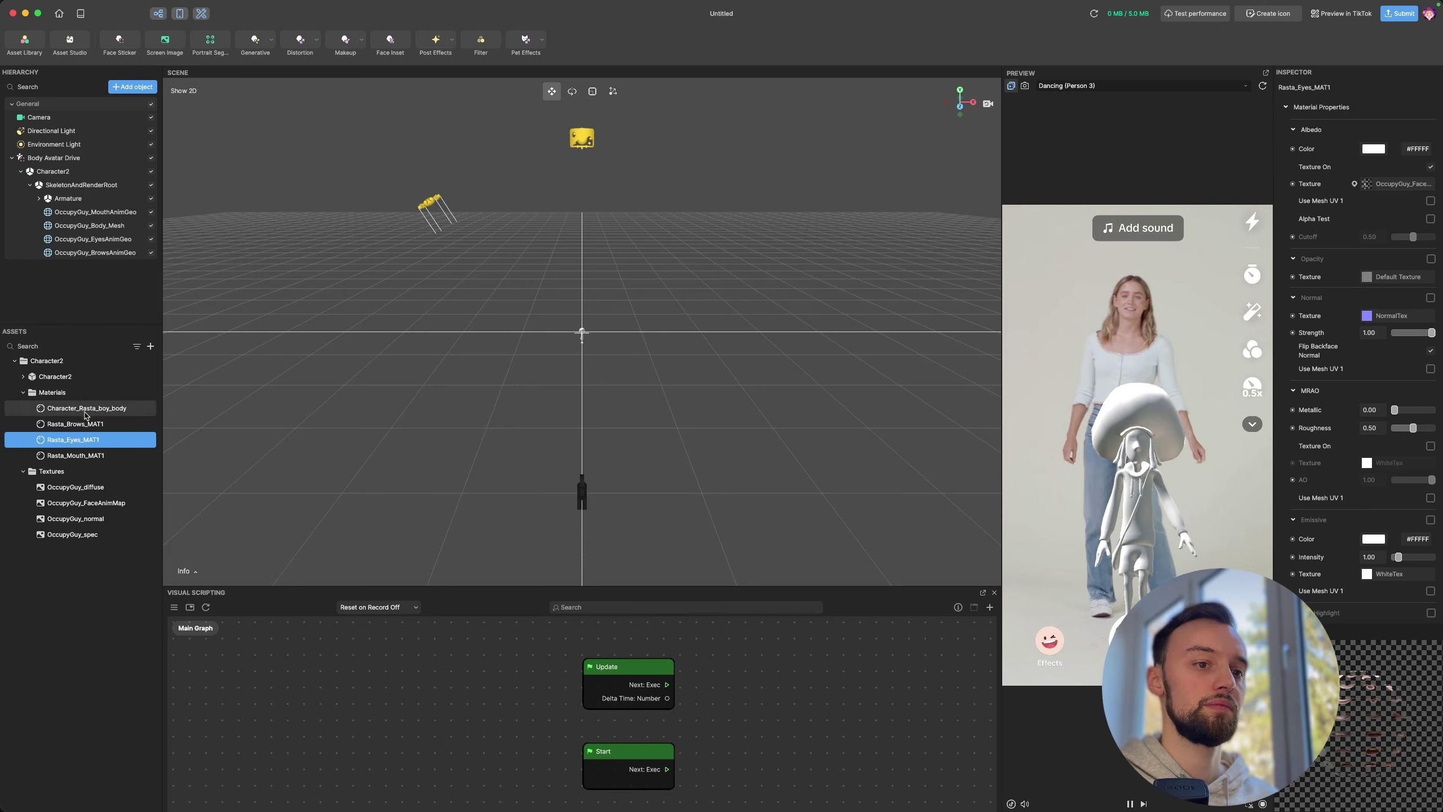
pyautogui.click(94, 428)
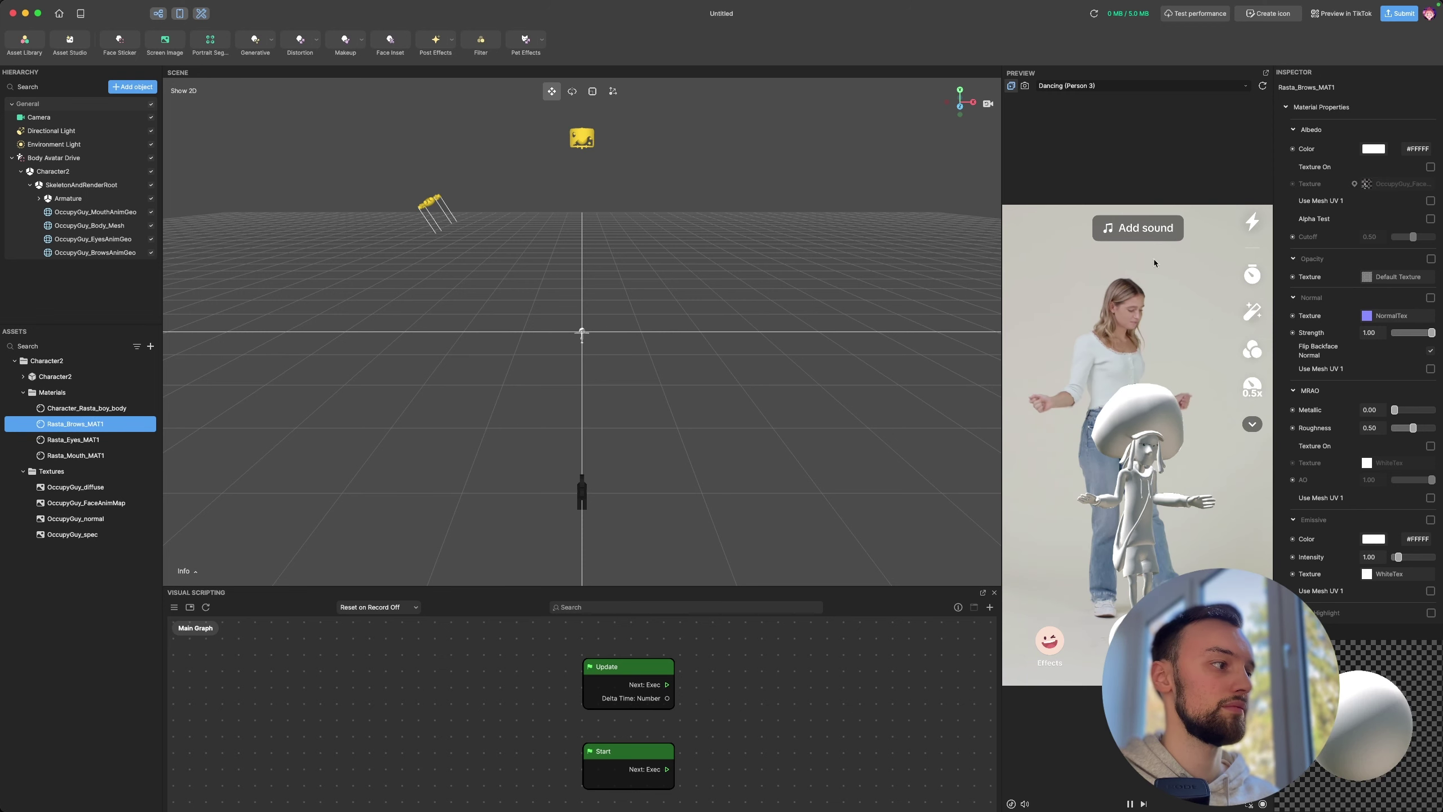
pyautogui.click(1430, 167)
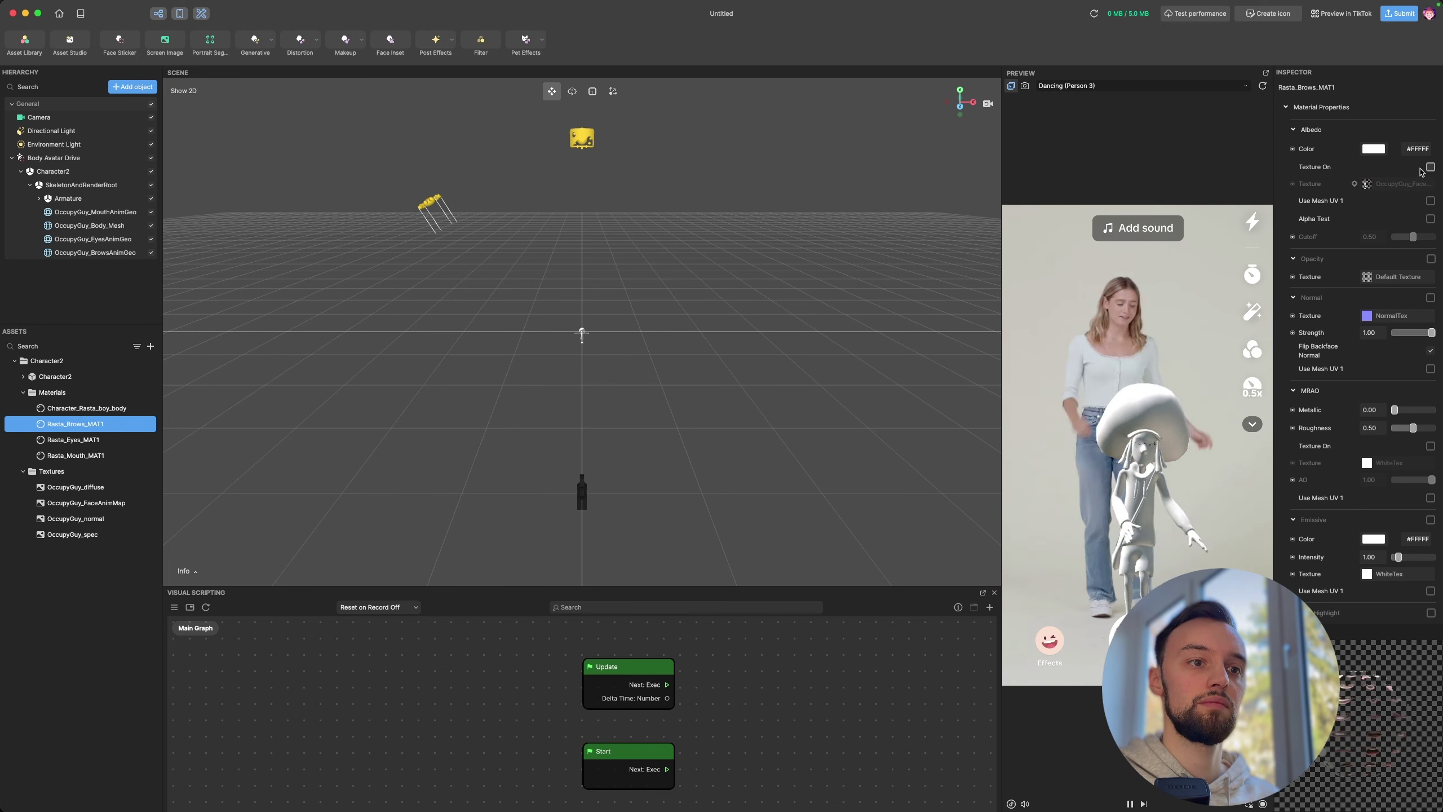
pyautogui.click(85, 408)
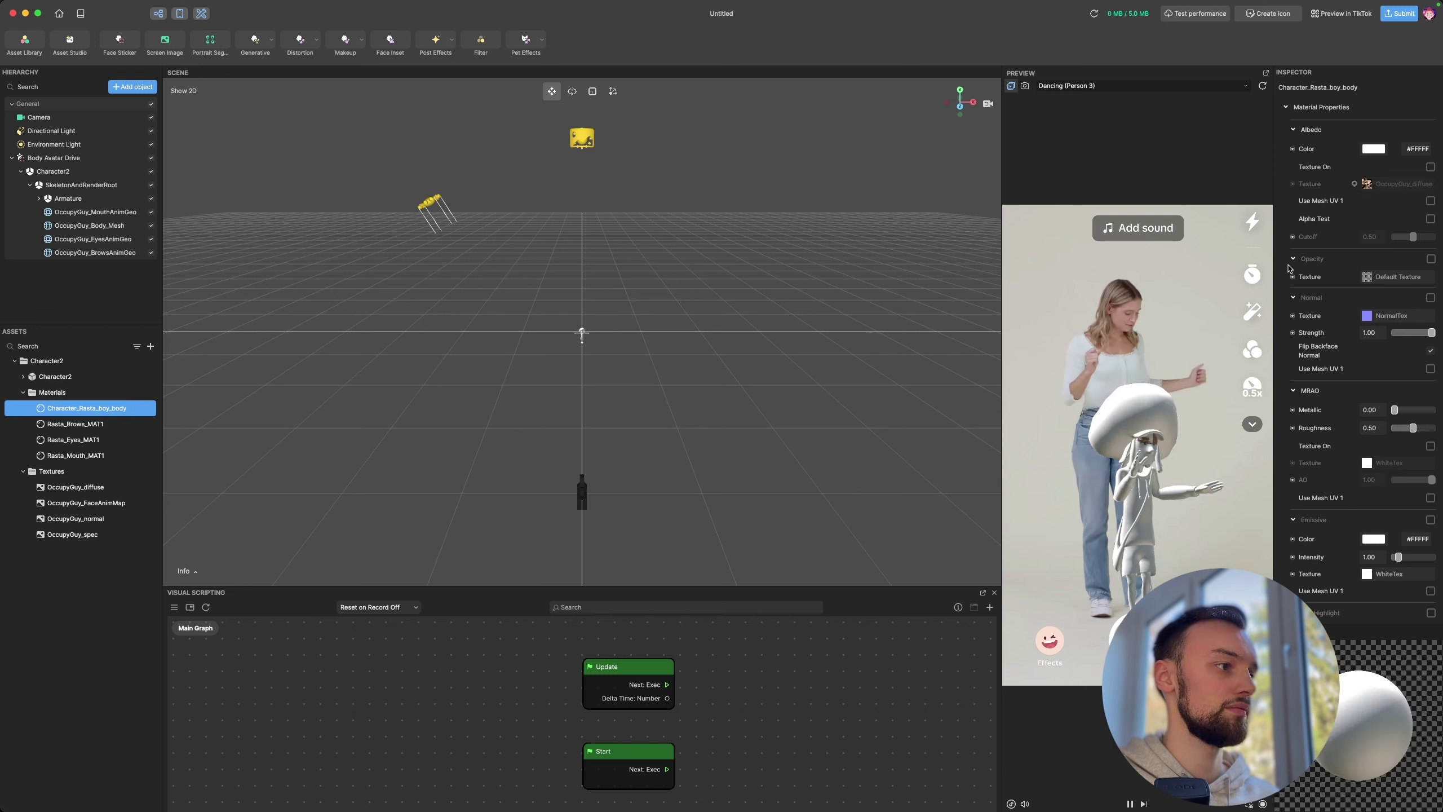
pyautogui.click(1431, 167)
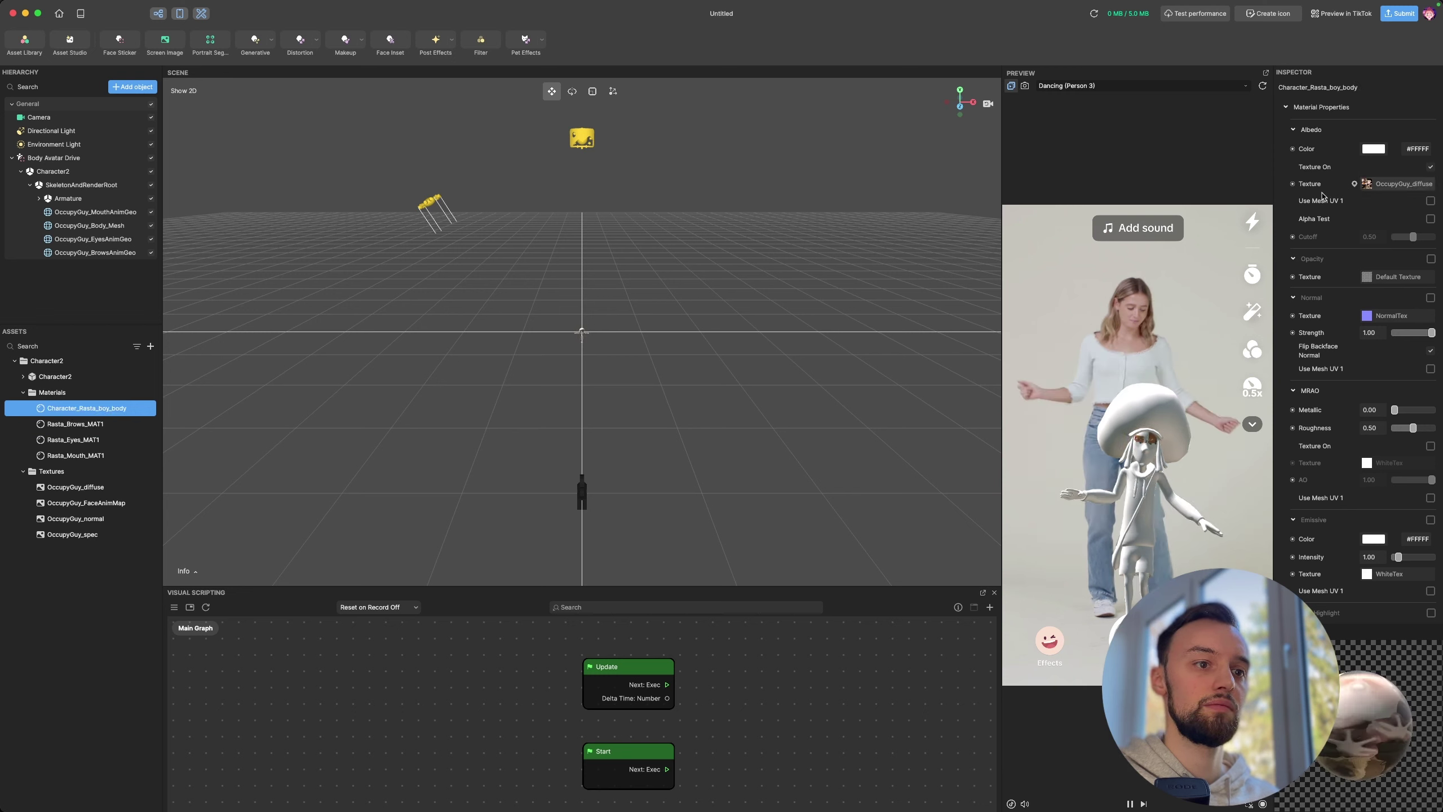
pyautogui.click(76, 455)
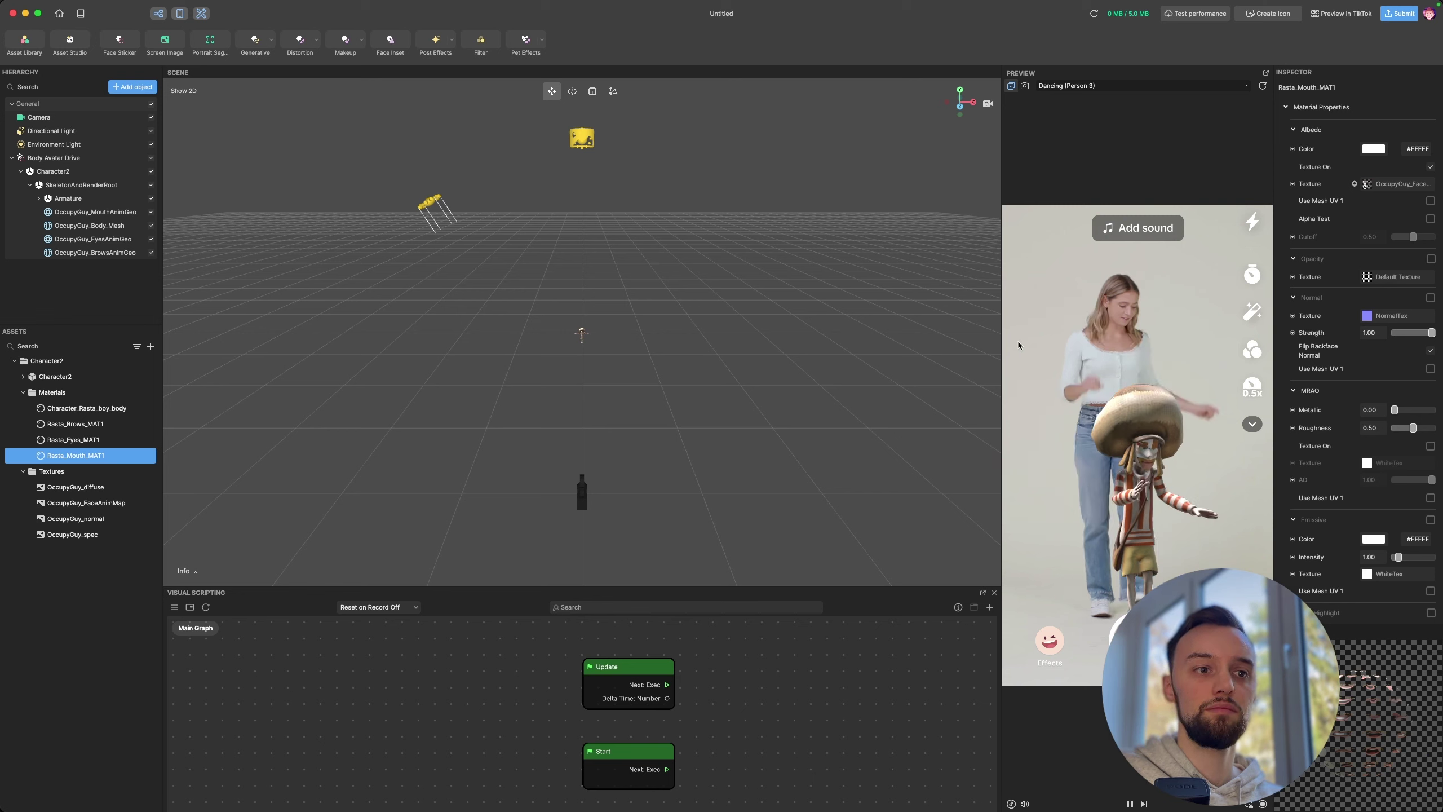
pyautogui.press('Up')
pyautogui.press('Up')
pyautogui.press('Up')
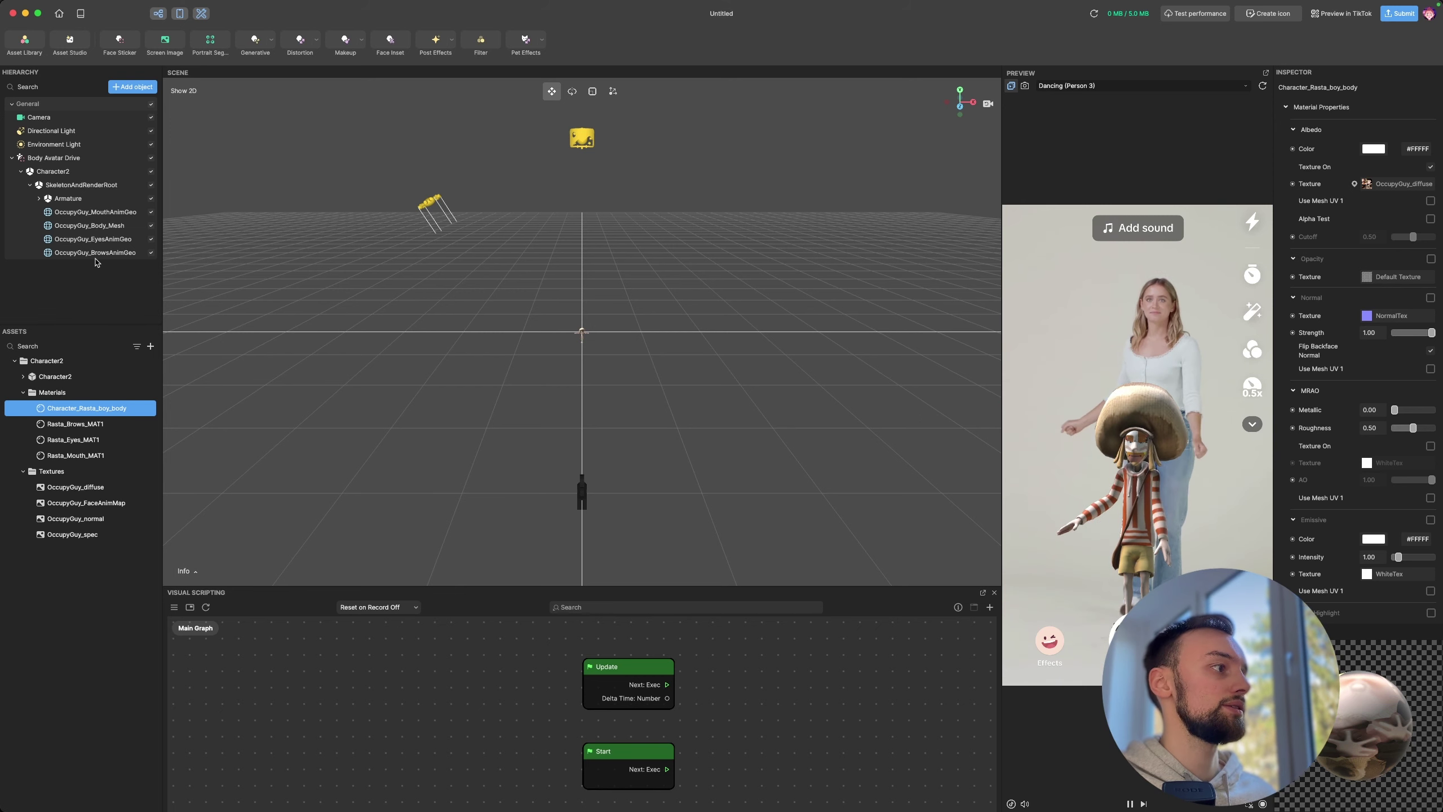
# Step: Add a 3D Plane to the scene and set its X rotation to -90 so it lies flat facing up
pyautogui.click(11, 156)
pyautogui.click(11, 158)
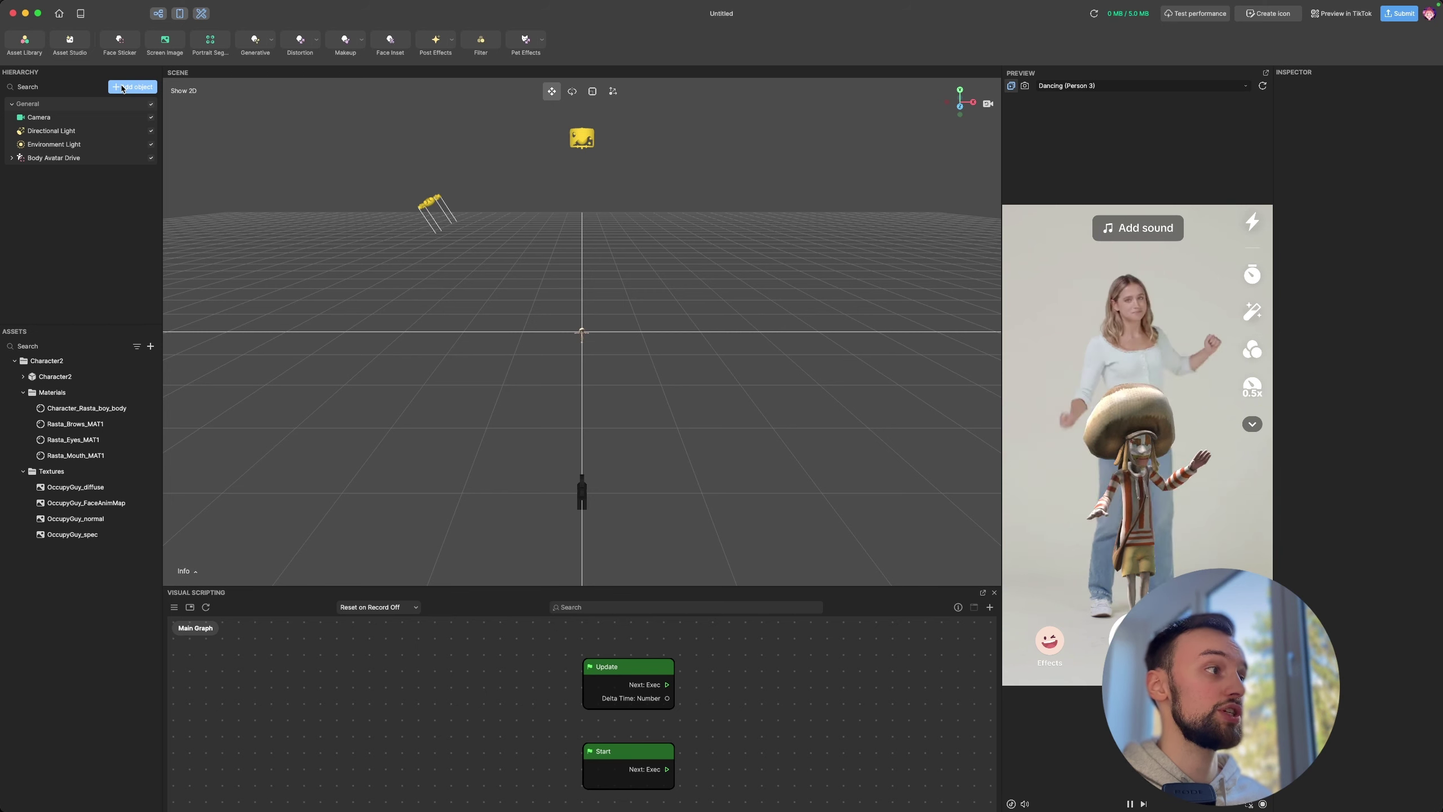
pyautogui.click(143, 89)
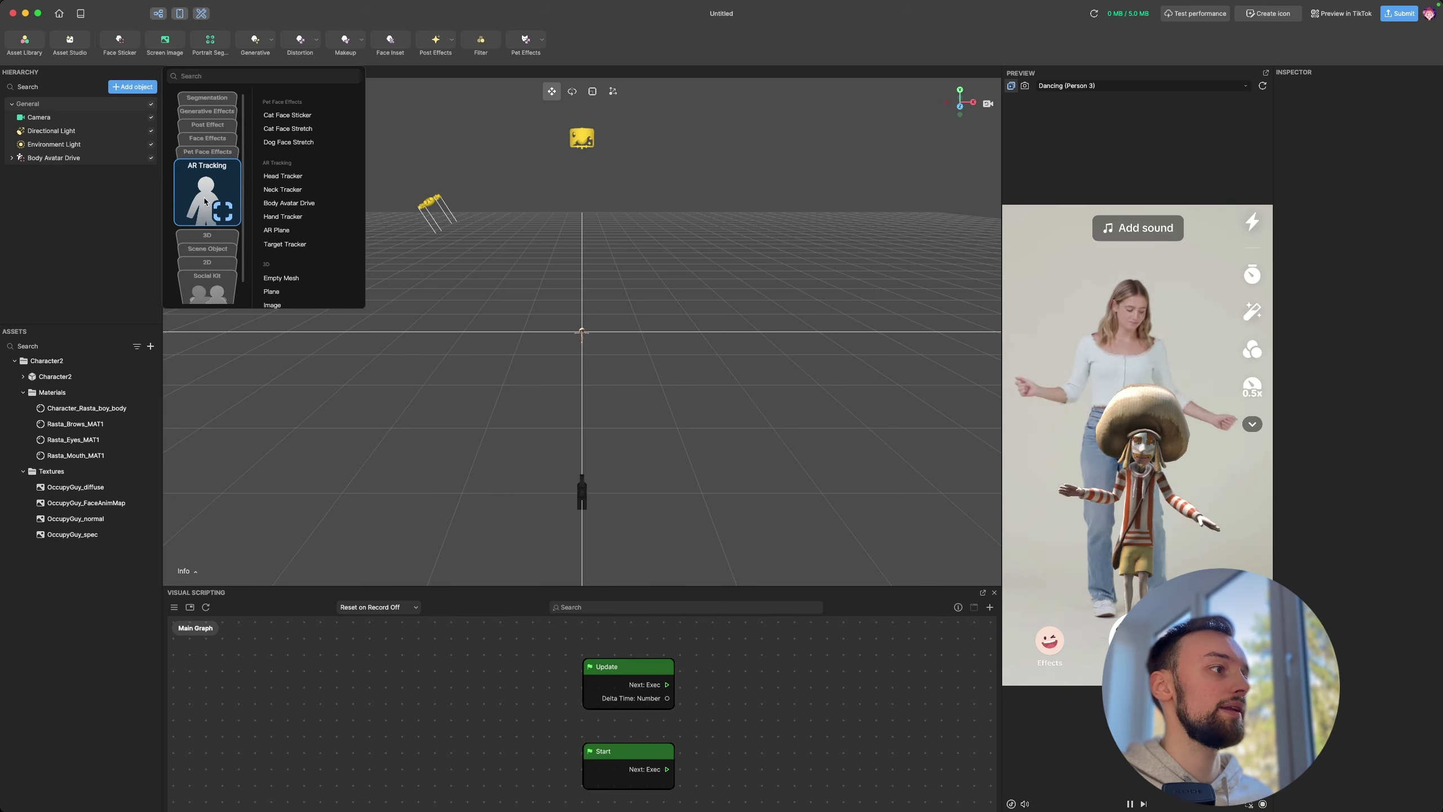
pyautogui.scroll(-3, 287, 219)
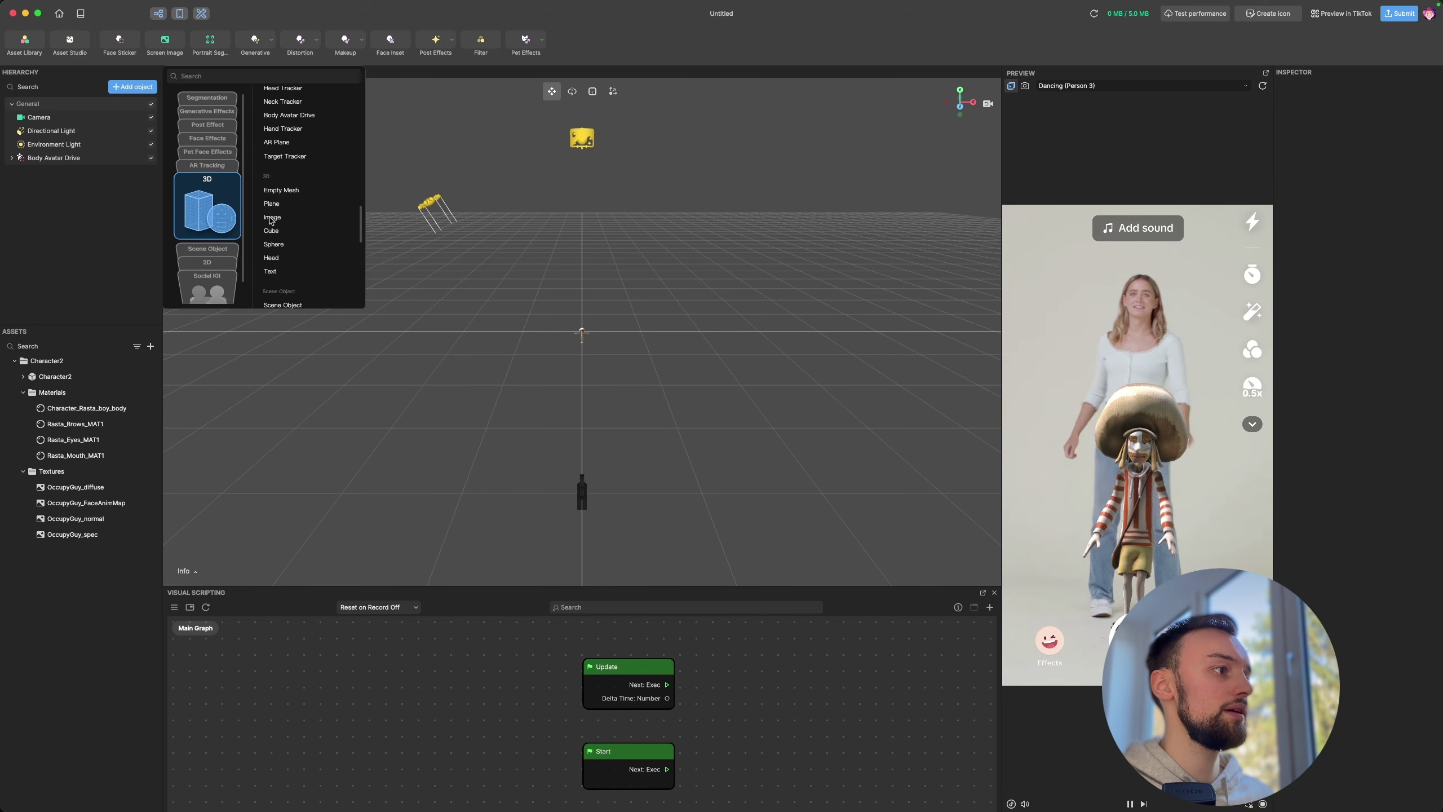
pyautogui.click(286, 205)
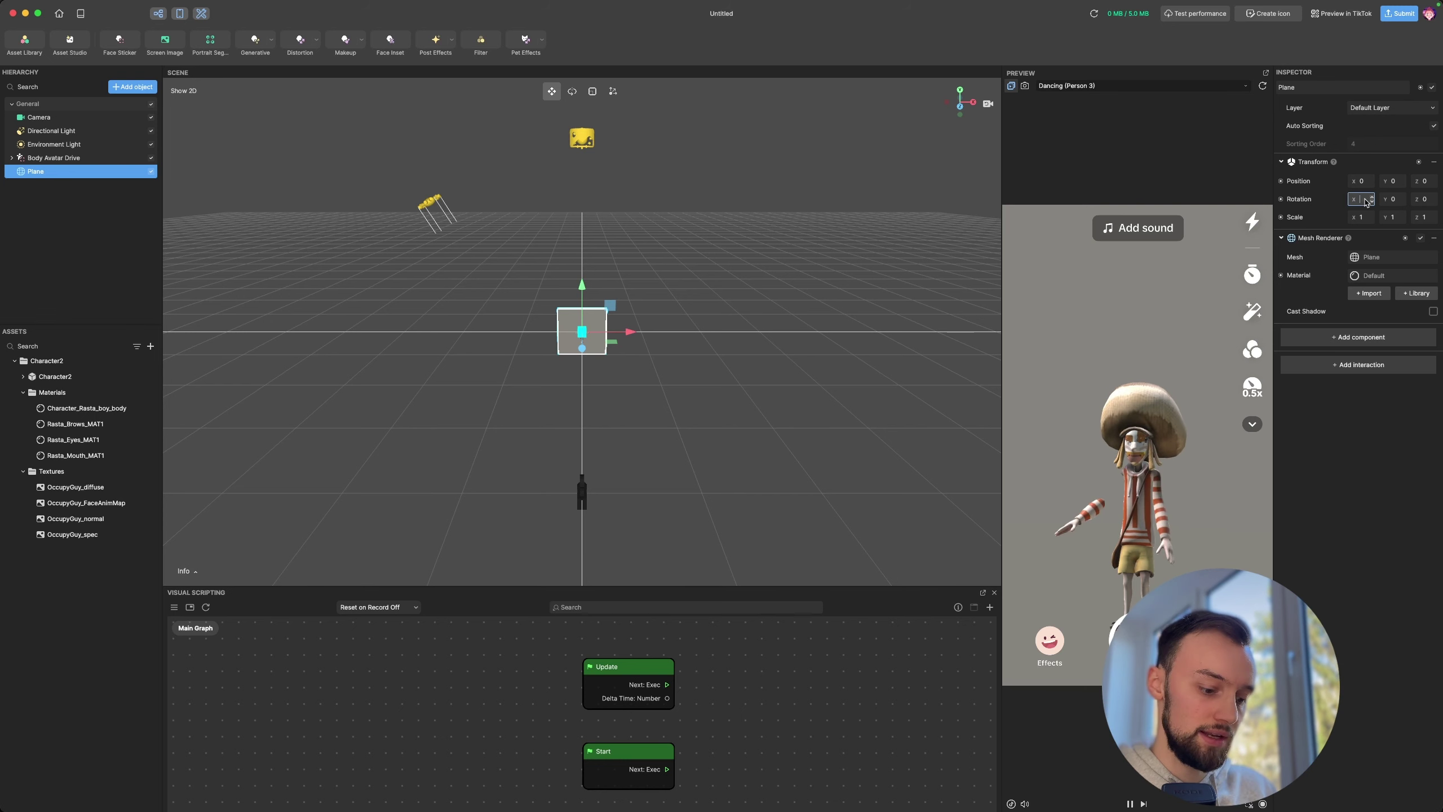
pyautogui.write('90')
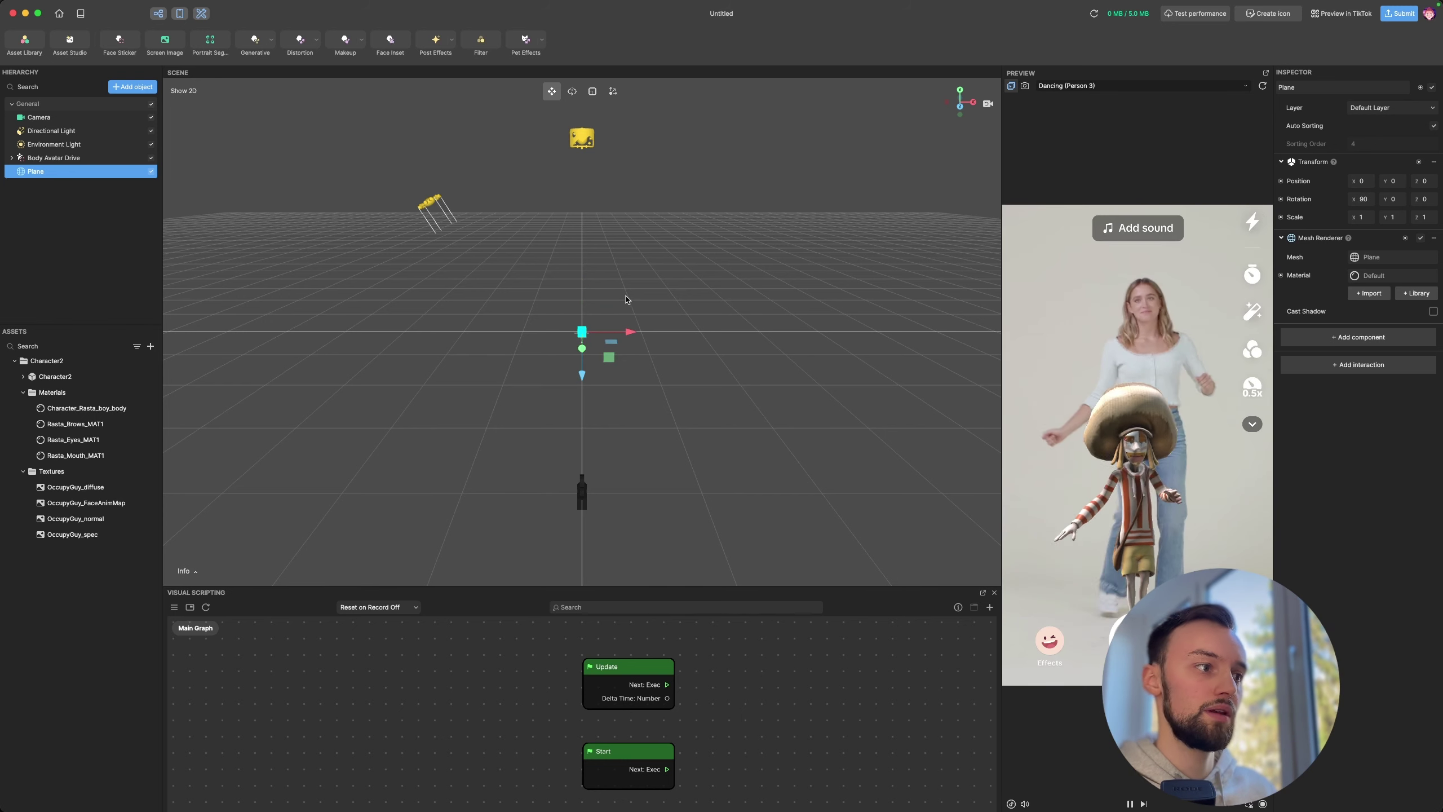
pyautogui.moveTo(628, 300); pyautogui.dragTo(713, 358, button='middle')
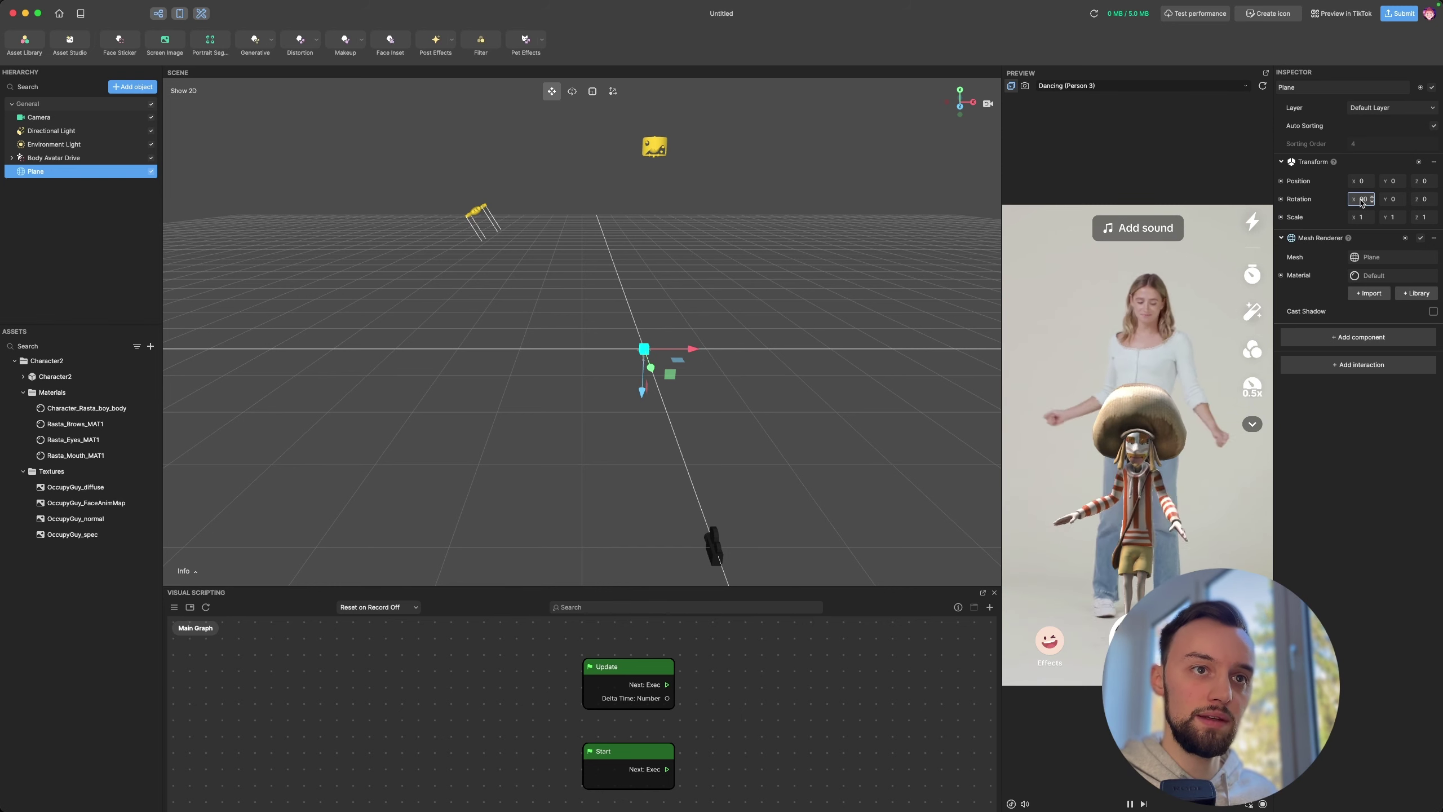
pyautogui.press('Return')
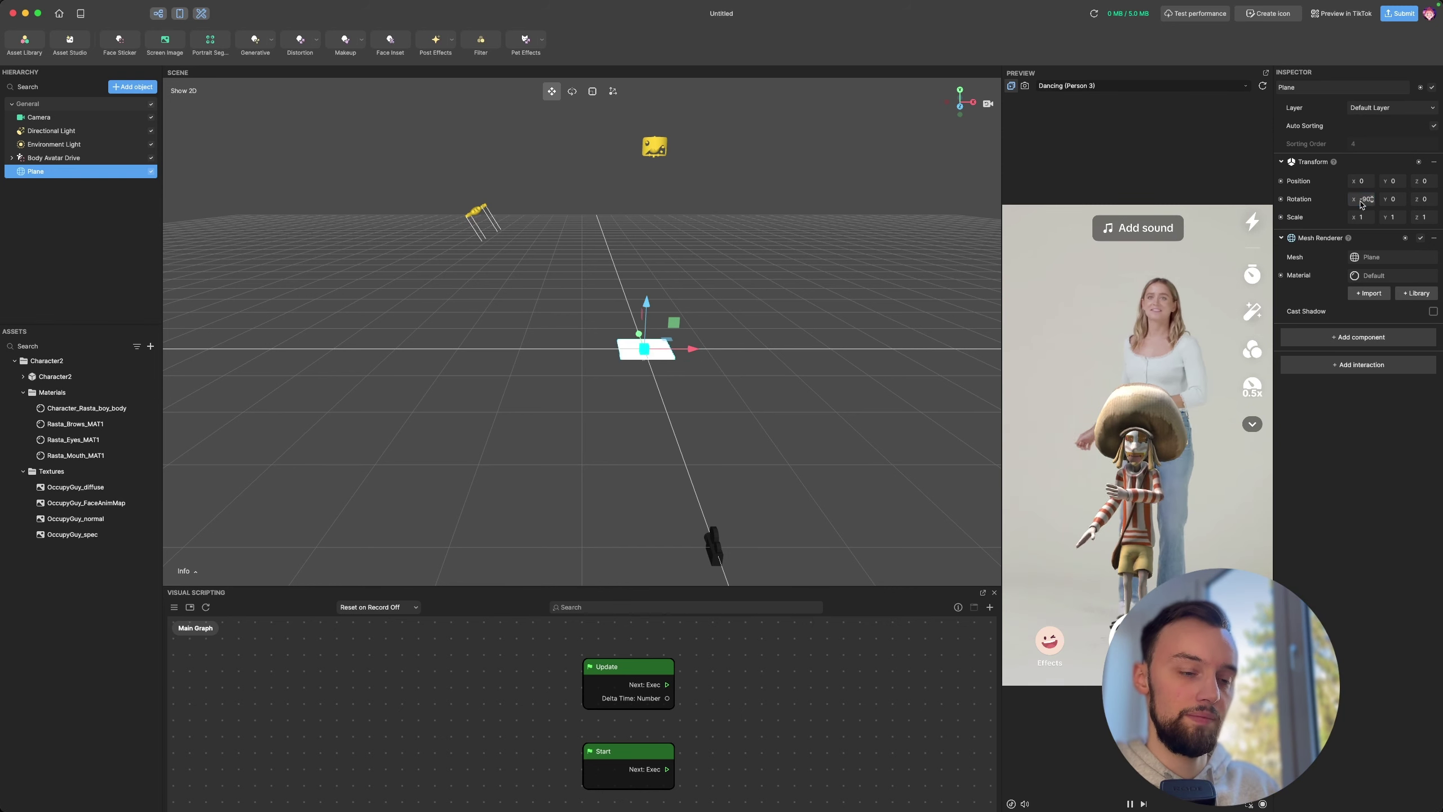
# Step: Scale the plane up uniformly to about 8.96 to form a large floor
pyautogui.press('e')
pyautogui.press('r')
pyautogui.moveTo(645, 353); pyautogui.dragTo(657, 114)
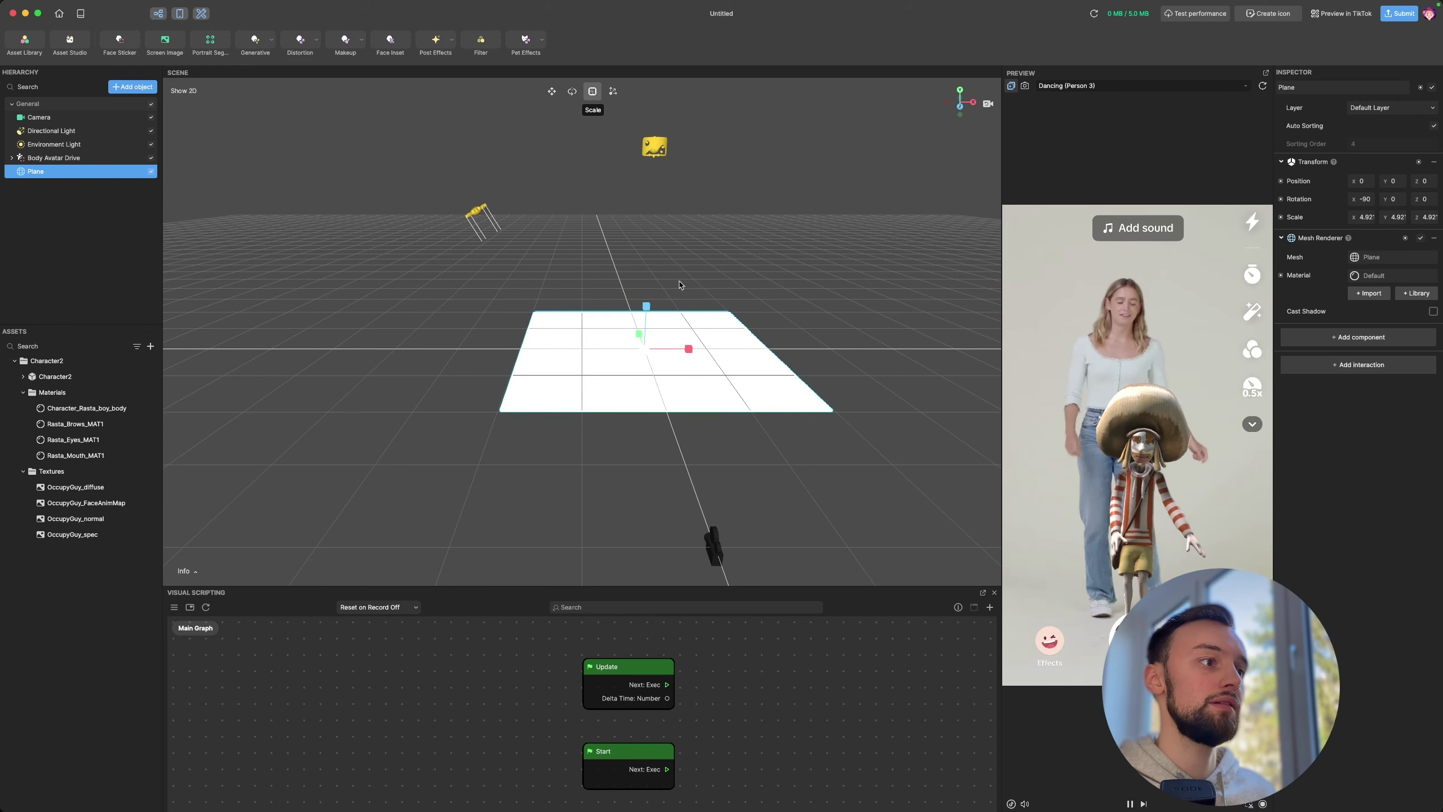
pyautogui.moveTo(651, 355); pyautogui.dragTo(665, 322)
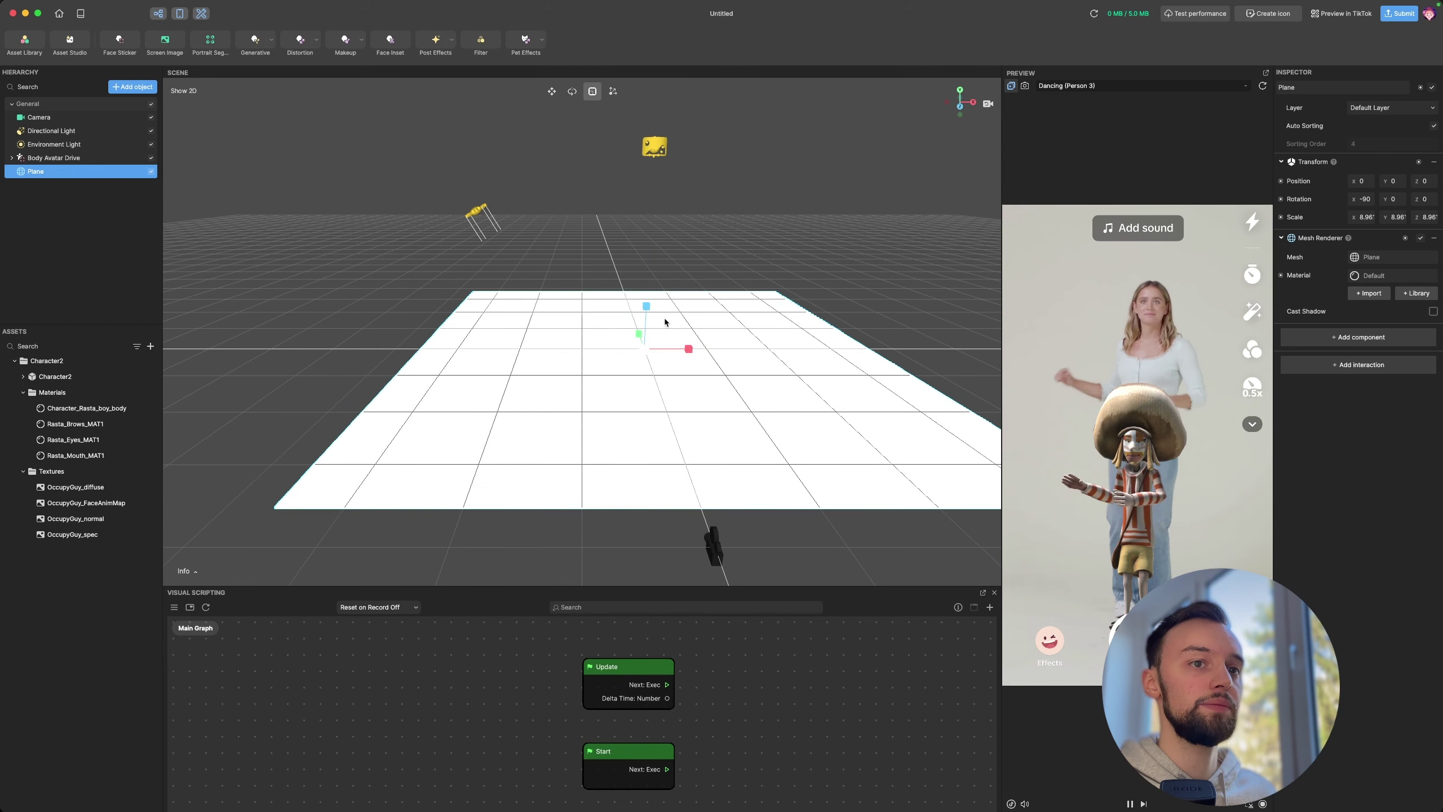
# Step: Assign a new Matte Shadow material to the plane
pyautogui.click(1376, 277)
pyautogui.click(689, 377)
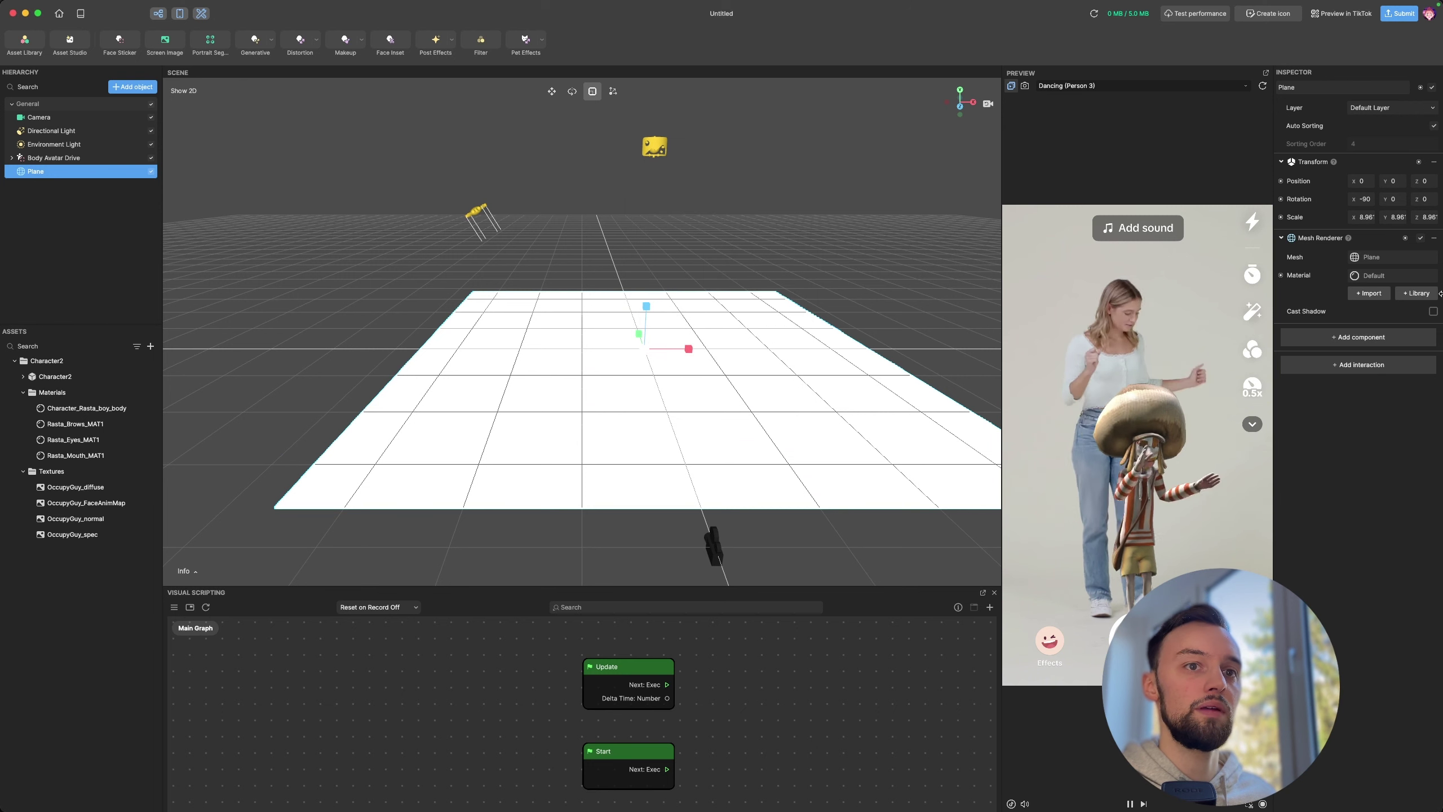
pyautogui.click(1369, 294)
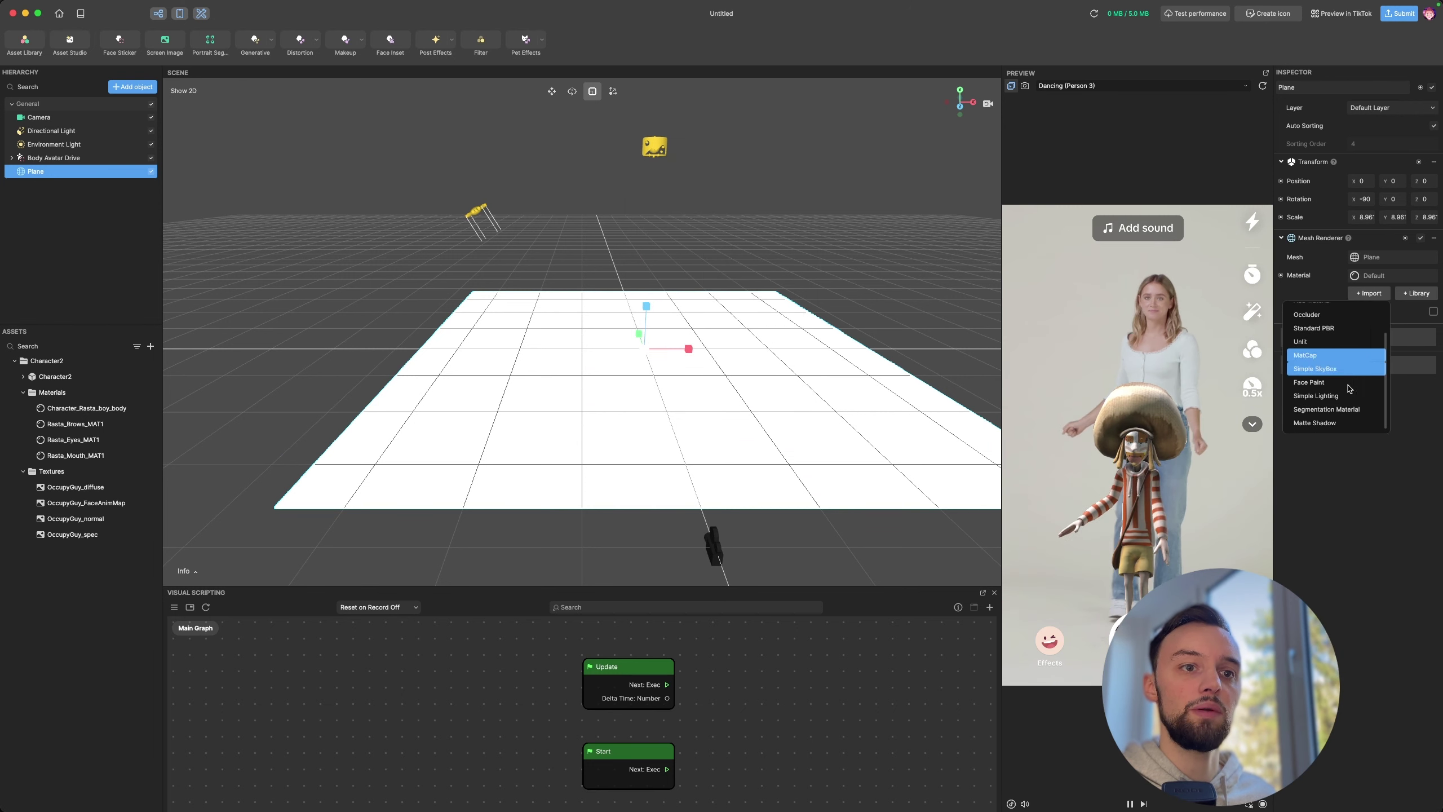
pyautogui.click(1323, 425)
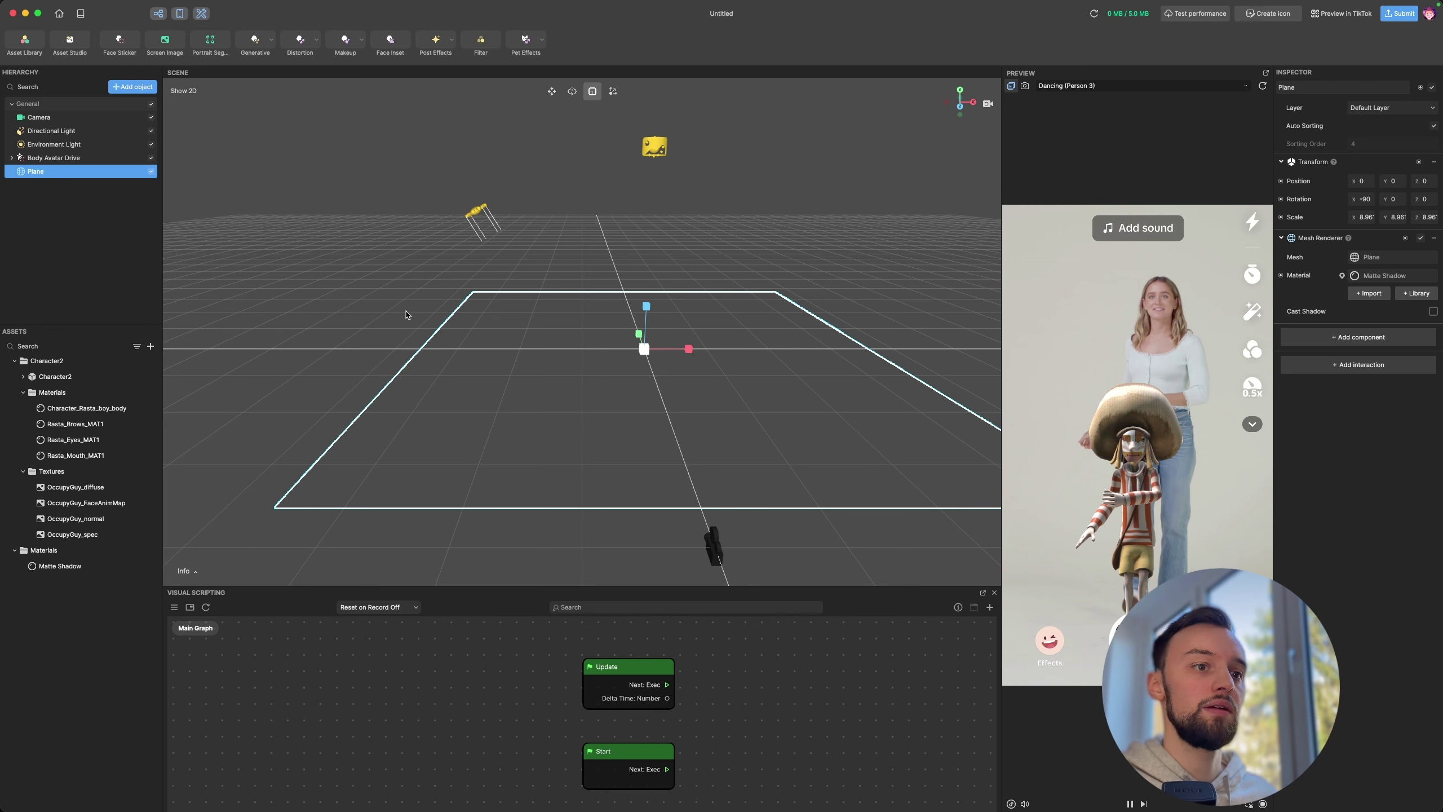
# Step: Enable Cast Shadow on Character2's mouth, body, eyes and brows meshes
pyautogui.click(12, 159)
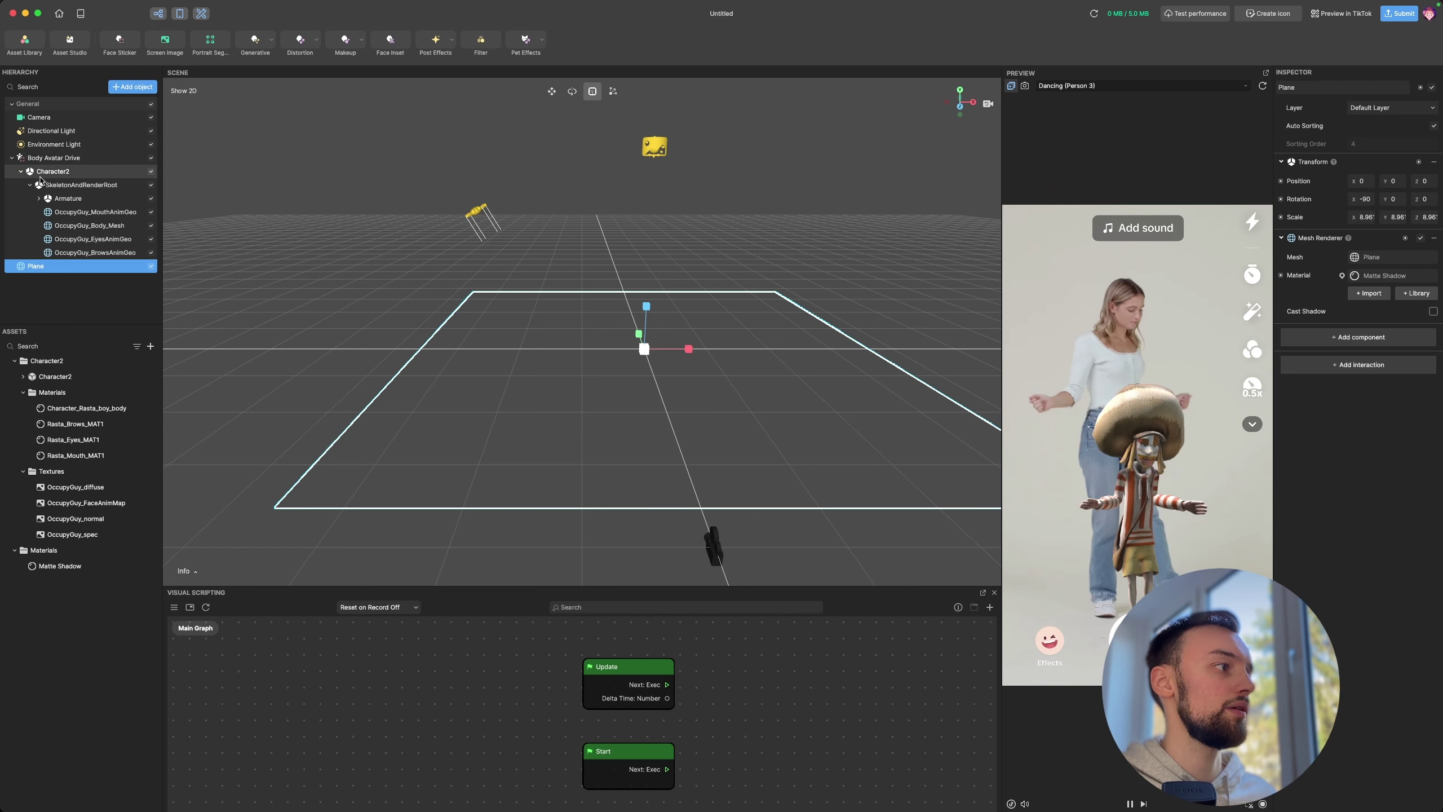
pyautogui.click(84, 218)
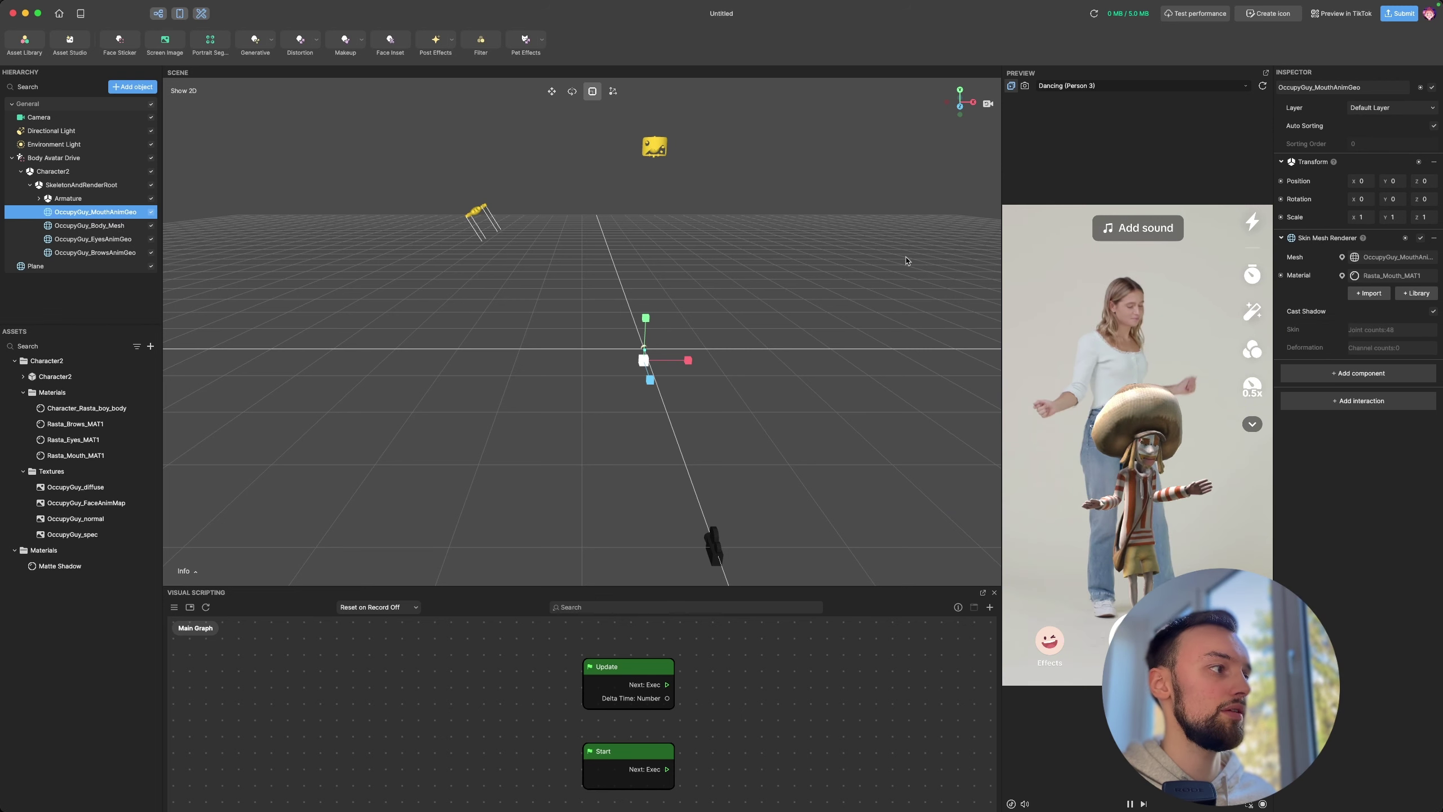
pyautogui.click(89, 225)
pyautogui.click(1433, 312)
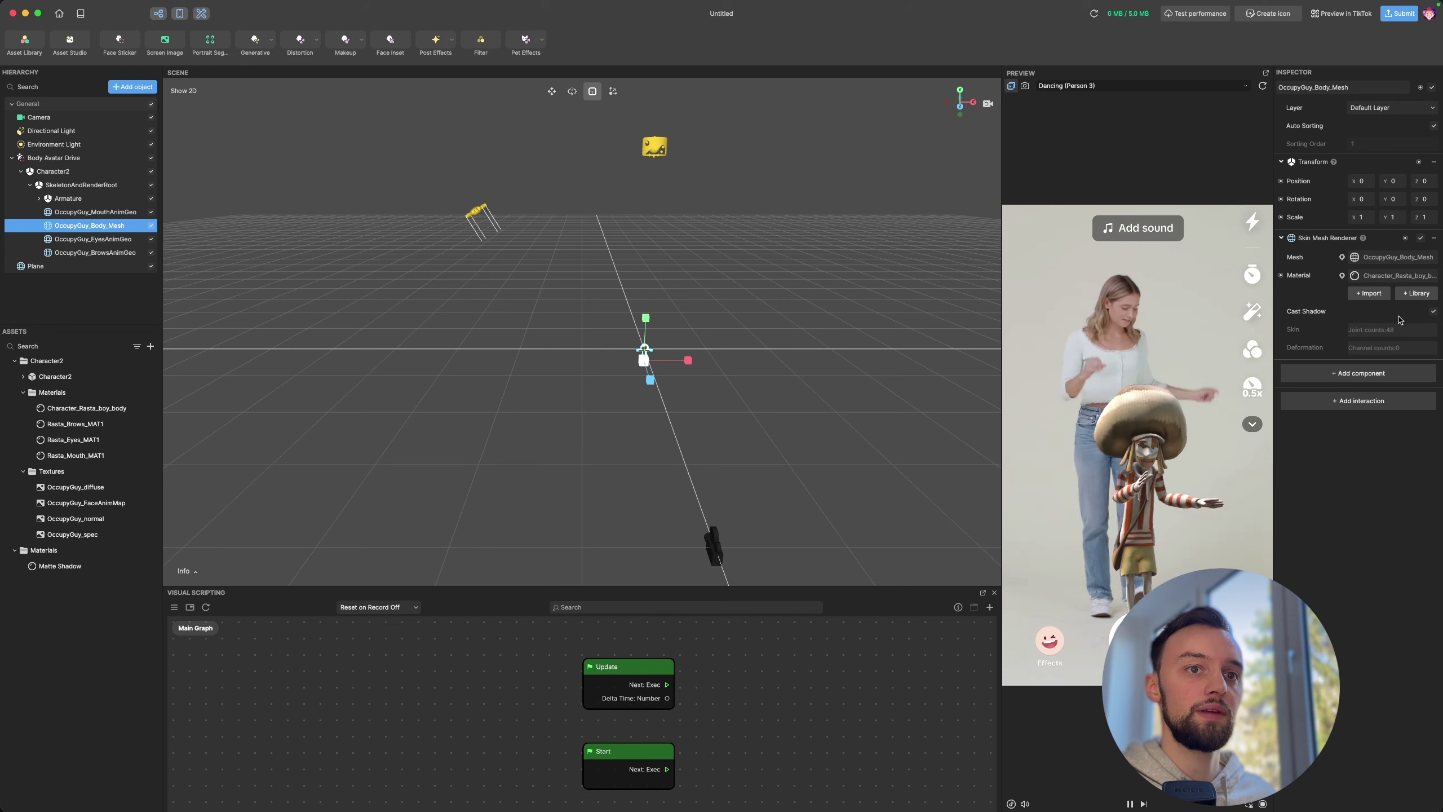
pyautogui.click(69, 240)
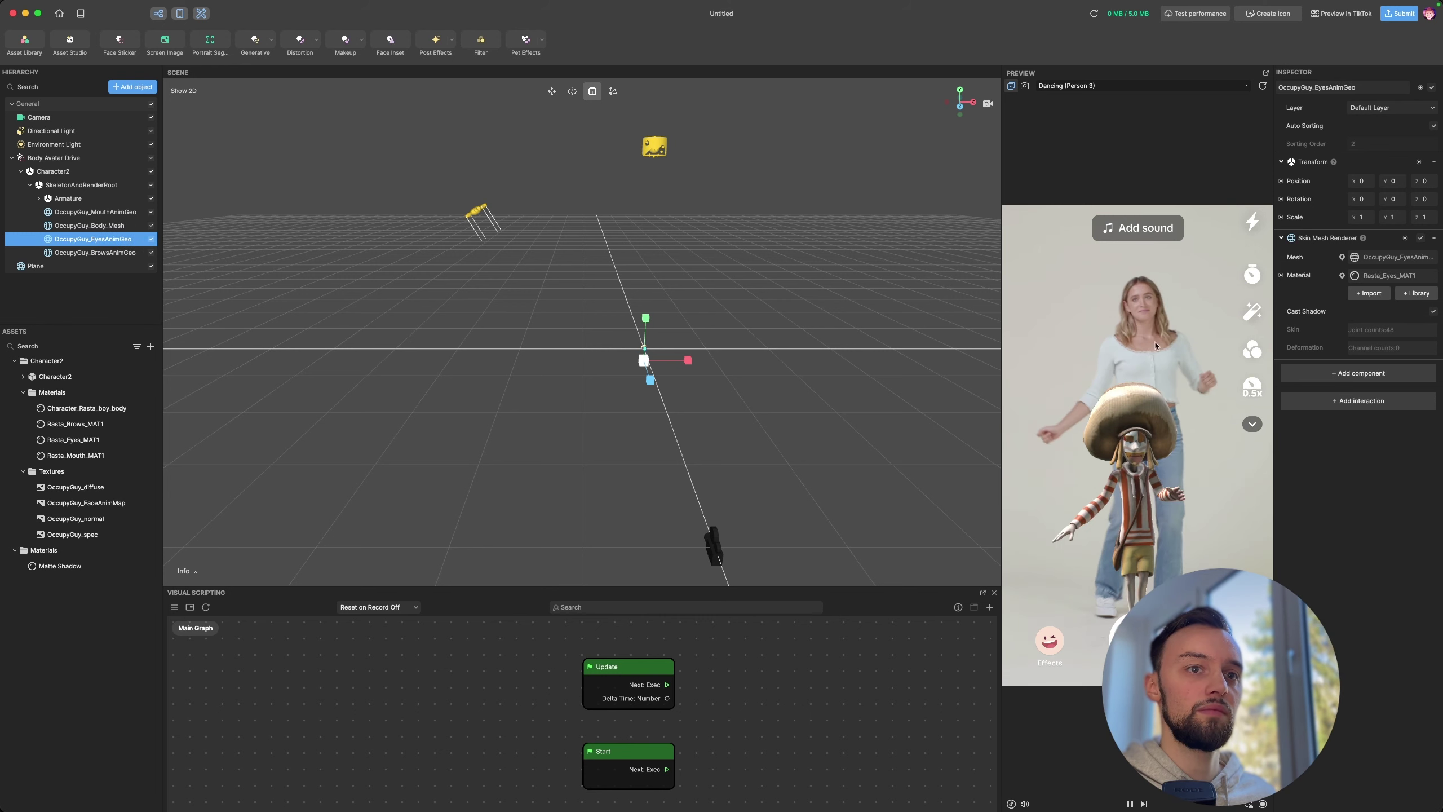
pyautogui.click(94, 252)
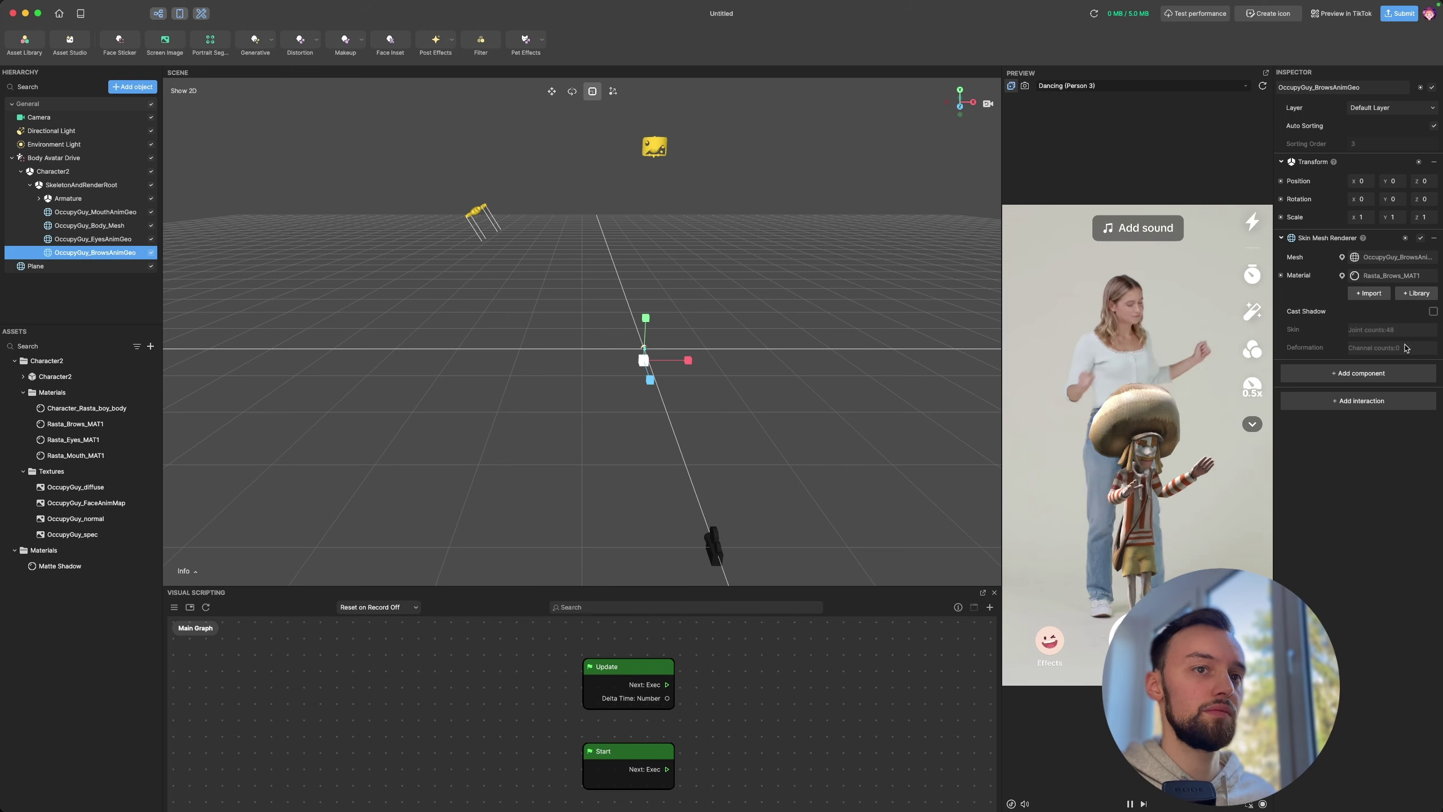
pyautogui.click(1433, 312)
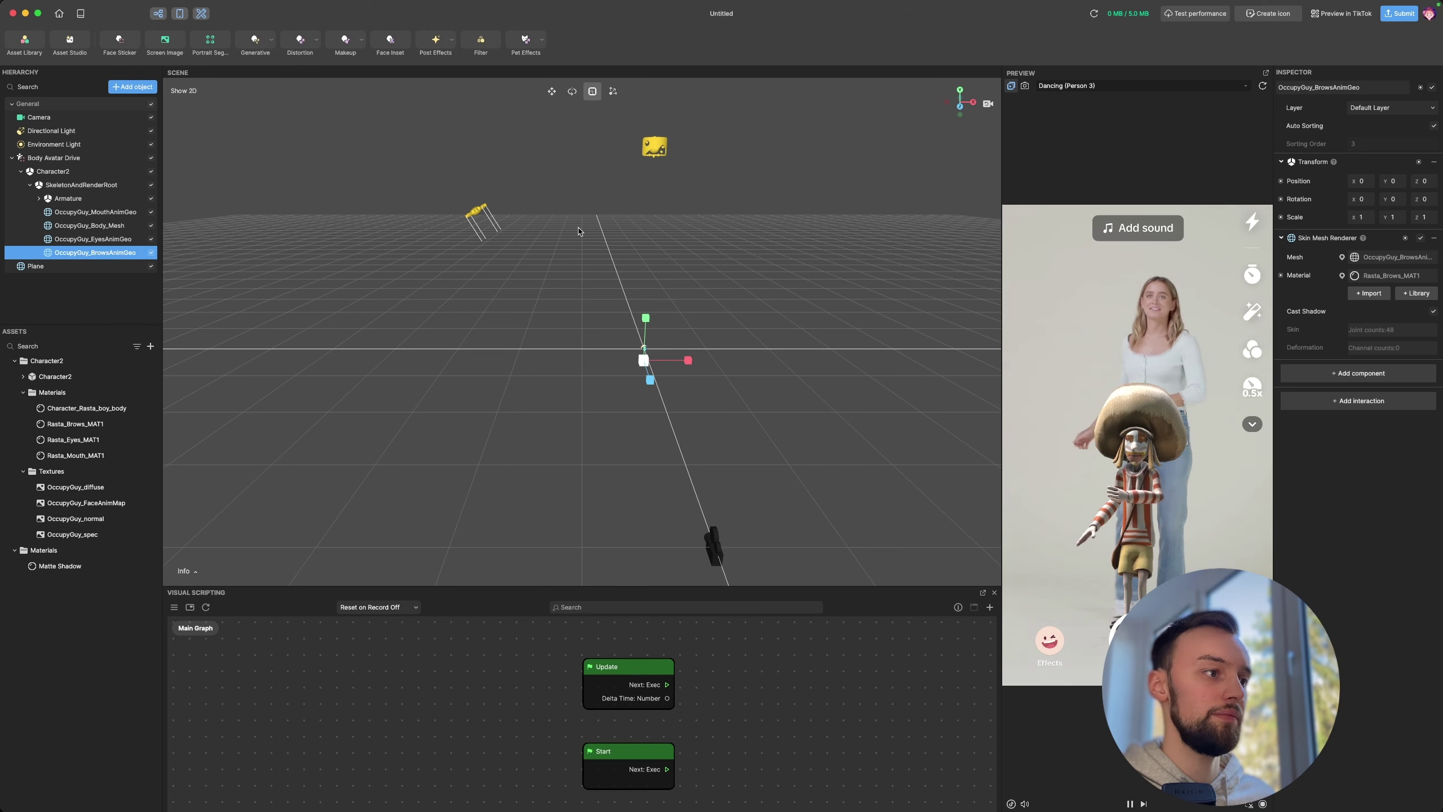
# Step: Enable Cast Shadow on the Directional Light and rotate it to about 321 in X and 81 in Y
pyautogui.click(482, 219)
pyautogui.click(1433, 240)
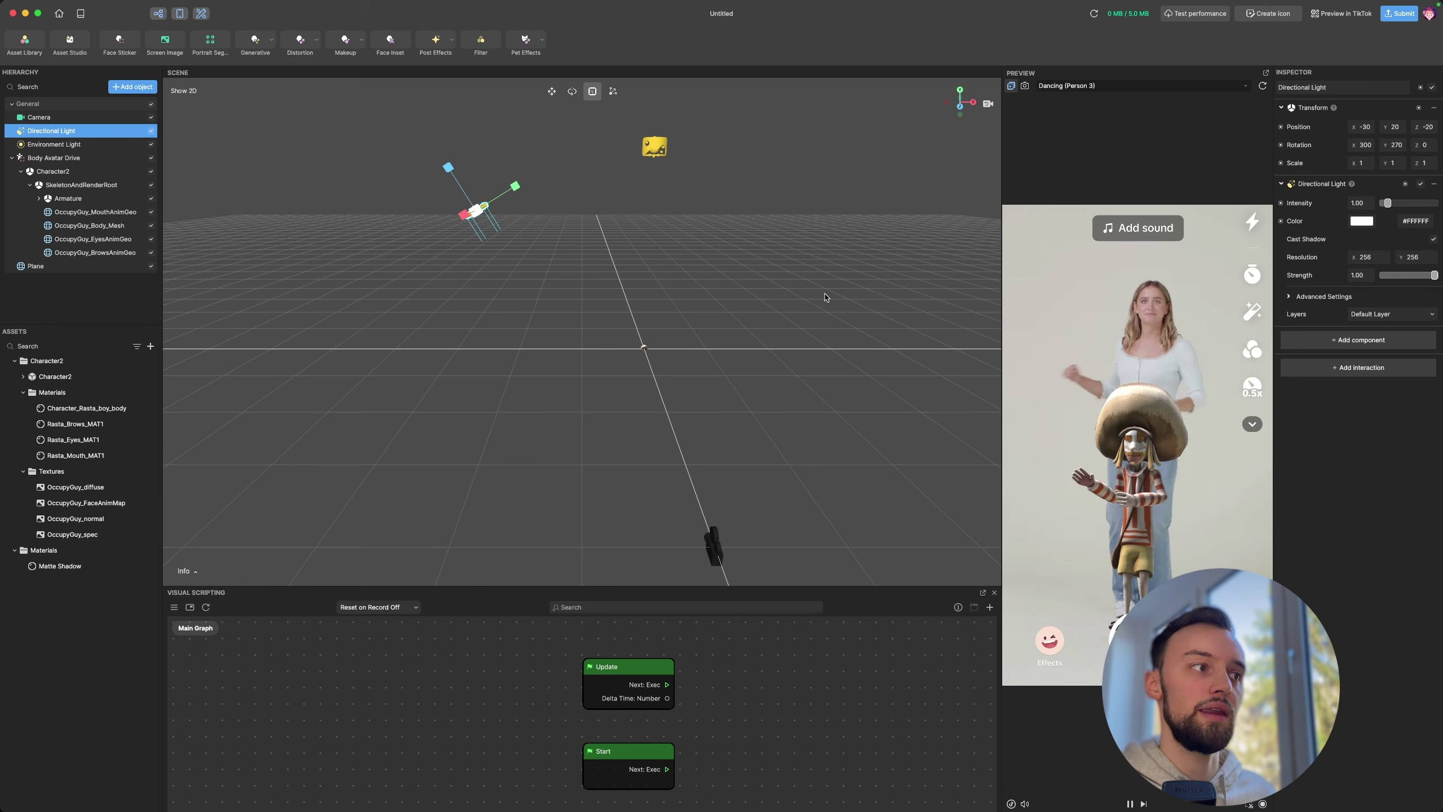
pyautogui.press('e')
pyautogui.moveTo(505, 219); pyautogui.dragTo(598, 233)
pyautogui.click(469, 234)
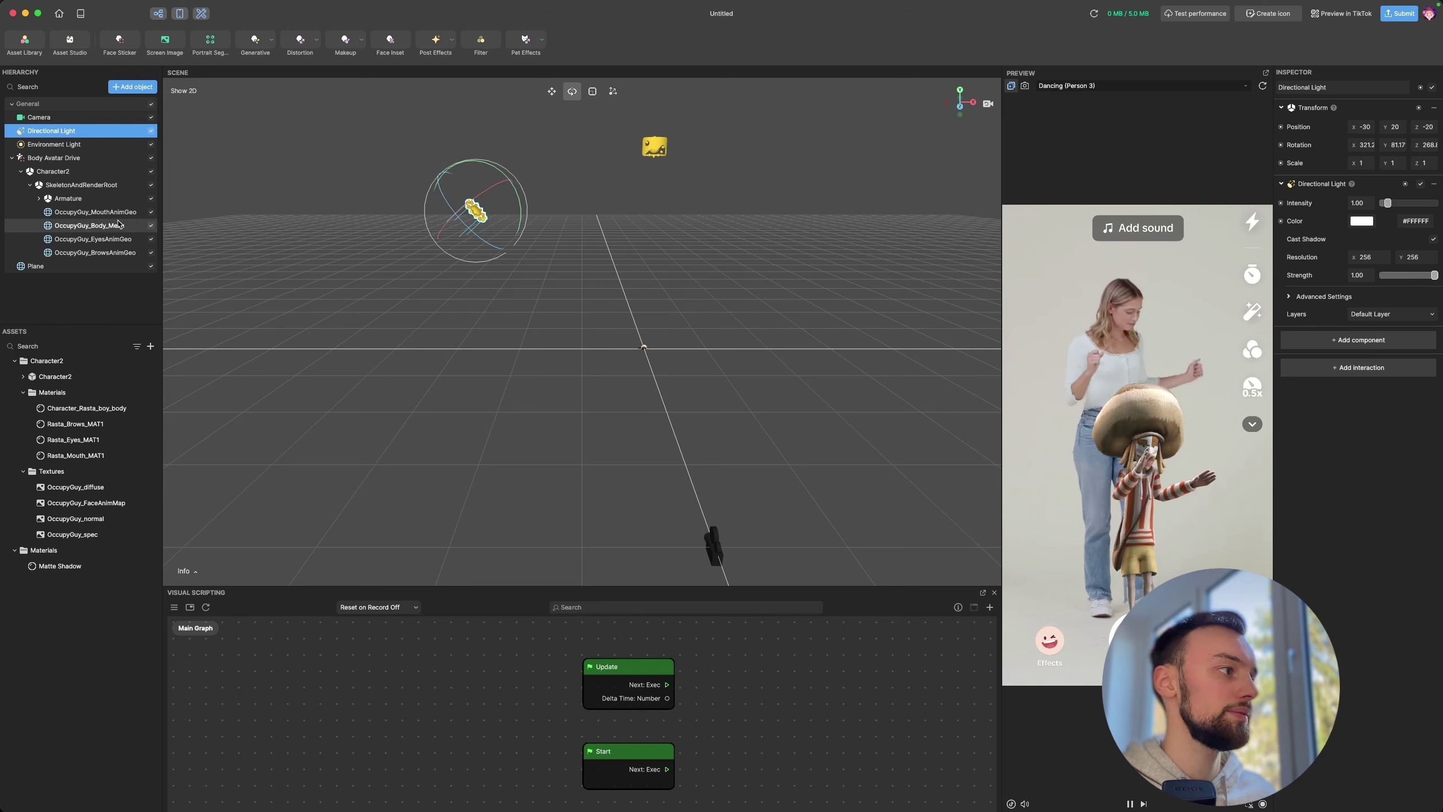
# Step: Lower the plane to the character's feet at about Y -1.89 and tilt it to an X rotation of about 283
pyautogui.press('f')
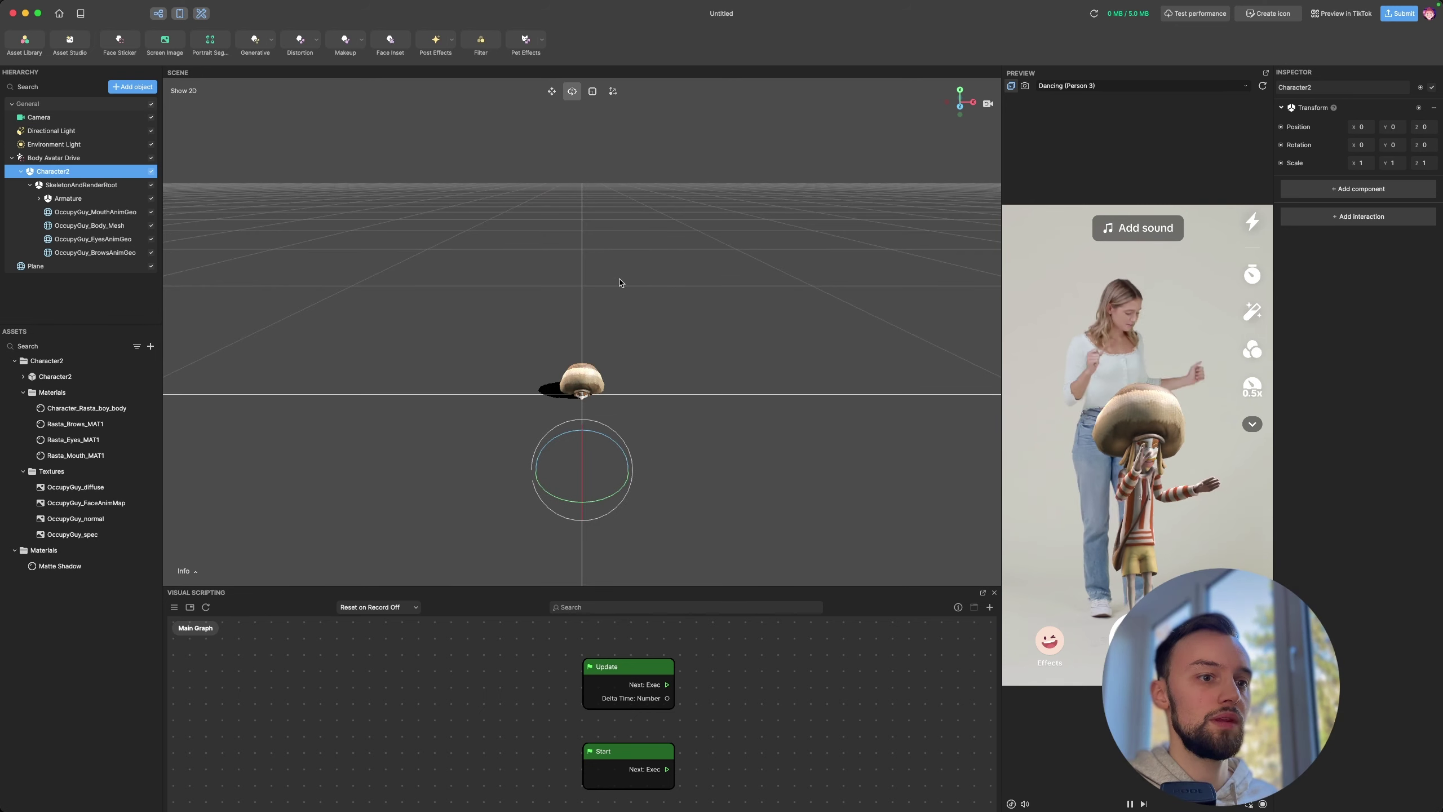
pyautogui.click(81, 266)
pyautogui.press('w')
pyautogui.moveTo(700, 402); pyautogui.dragTo(638, 341)
pyautogui.moveTo(547, 189); pyautogui.dragTo(546, 314)
pyautogui.press('e')
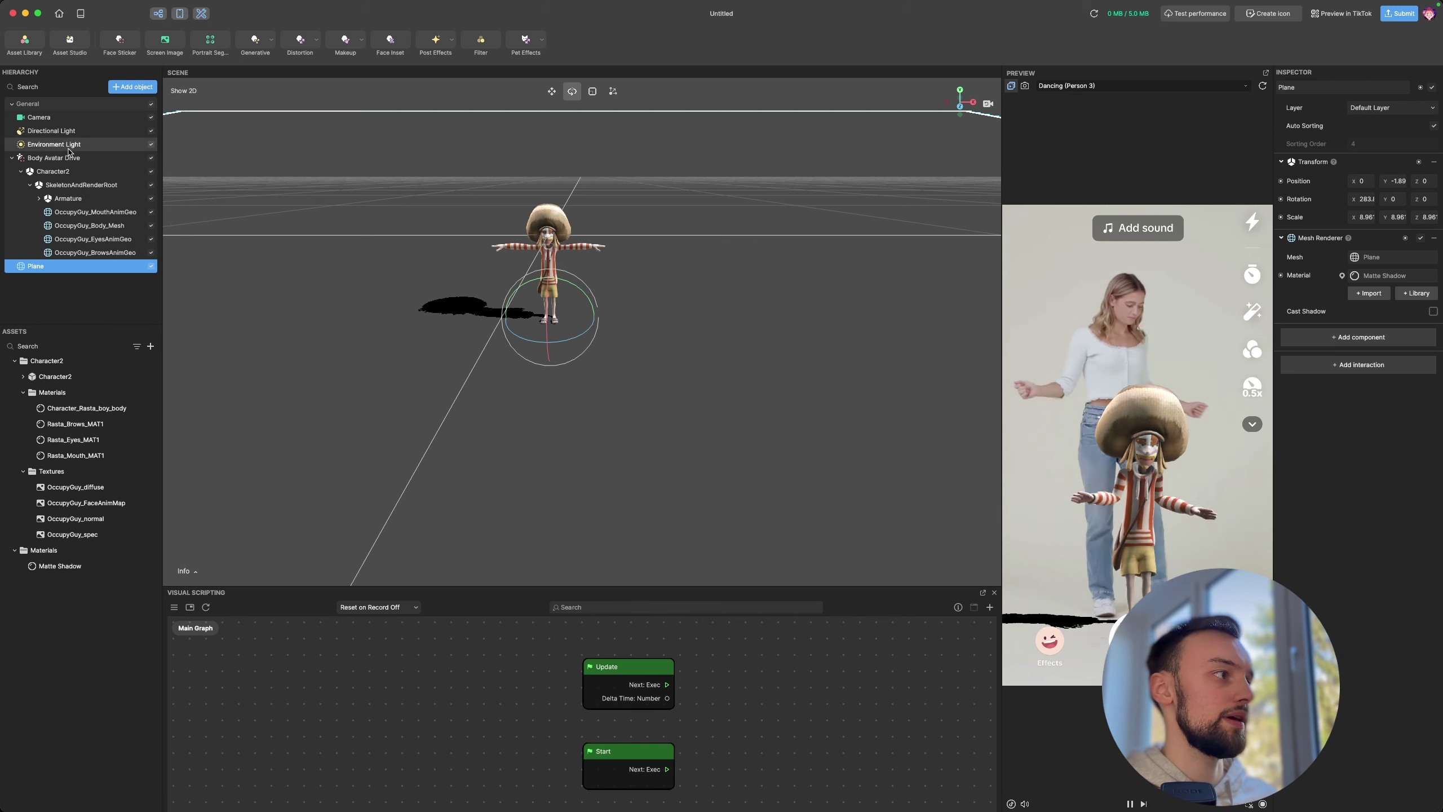
pyautogui.press('w')
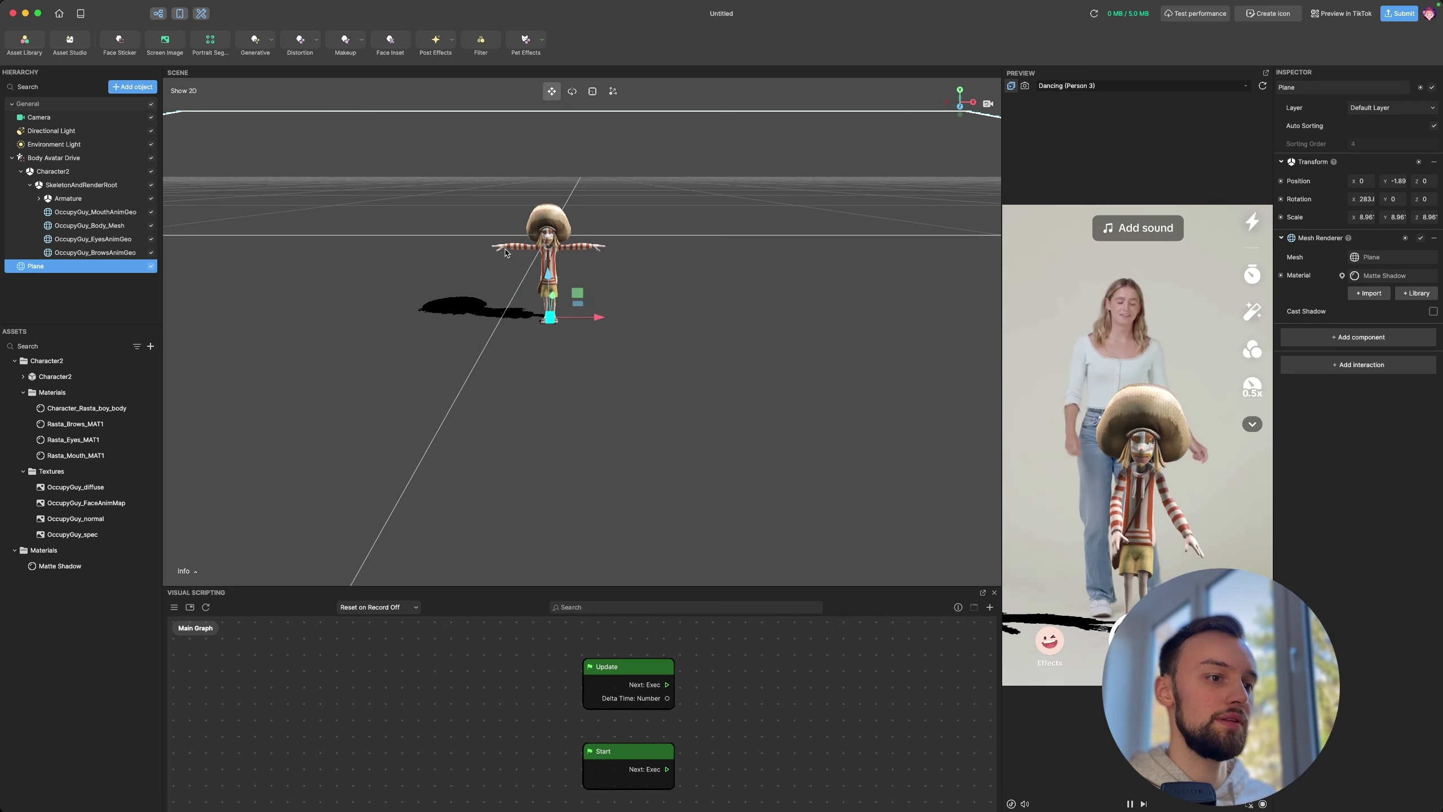
# Step: Reduce the shadow strength of the Directional Light to soften the character's shadow
pyautogui.click(545, 285)
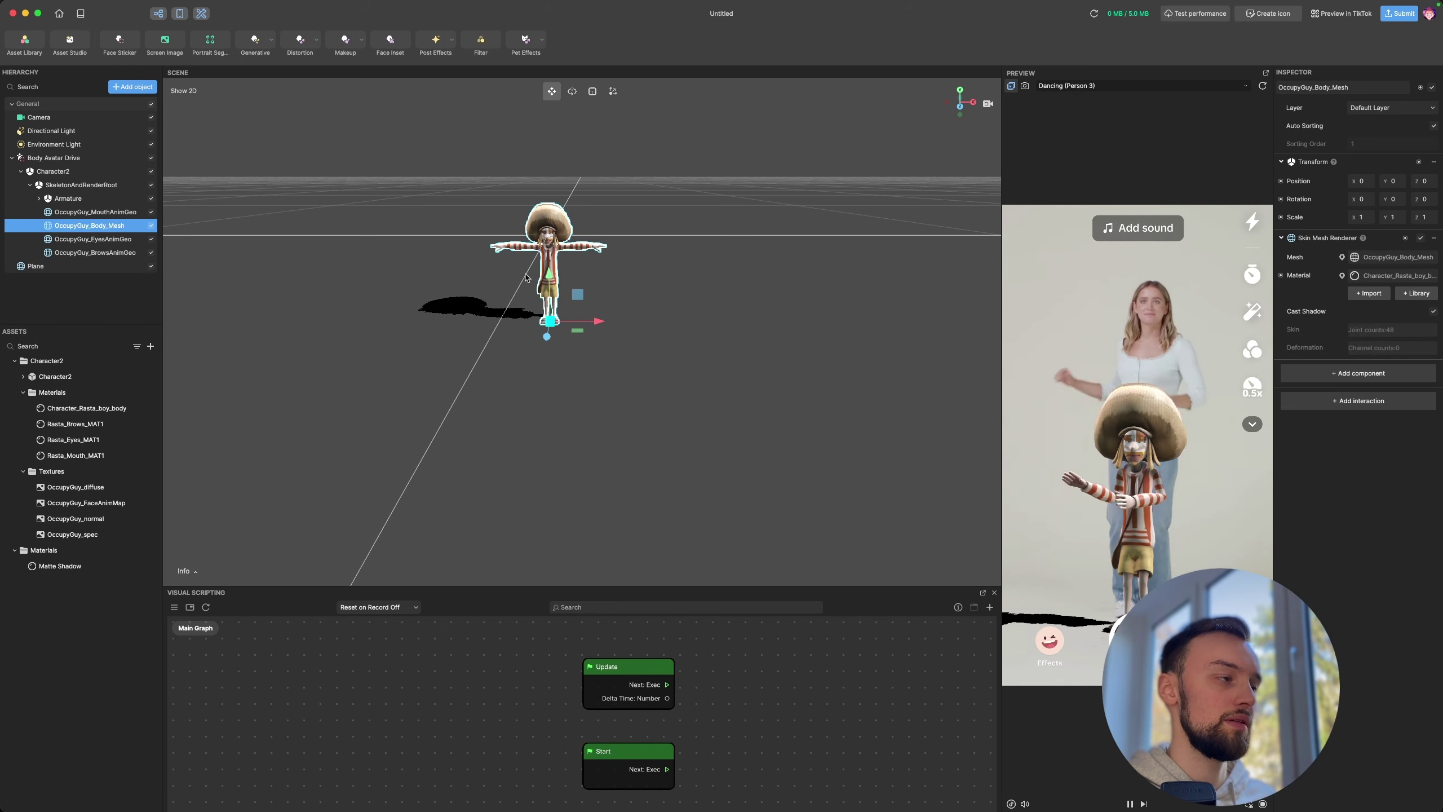
pyautogui.click(76, 145)
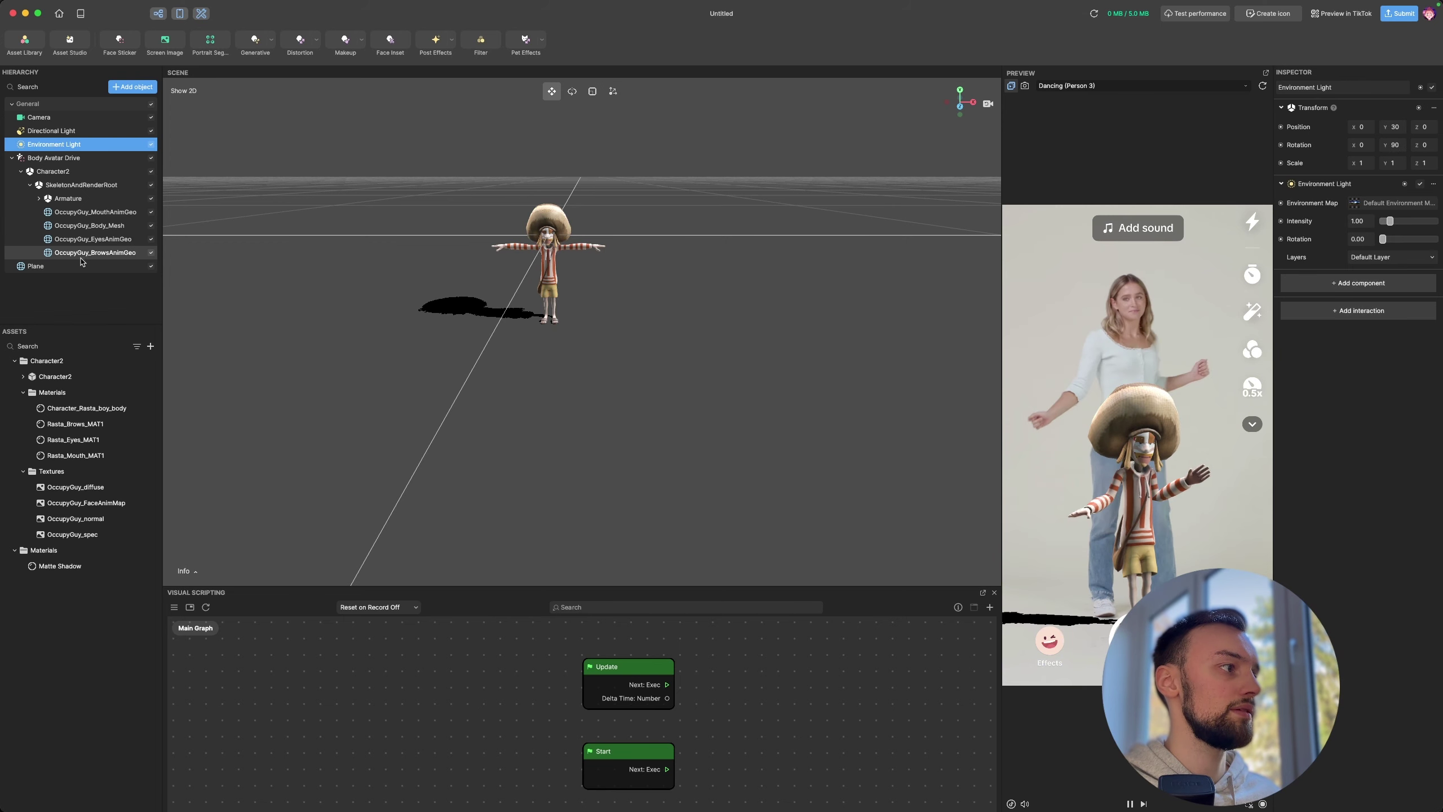
pyautogui.press('Up')
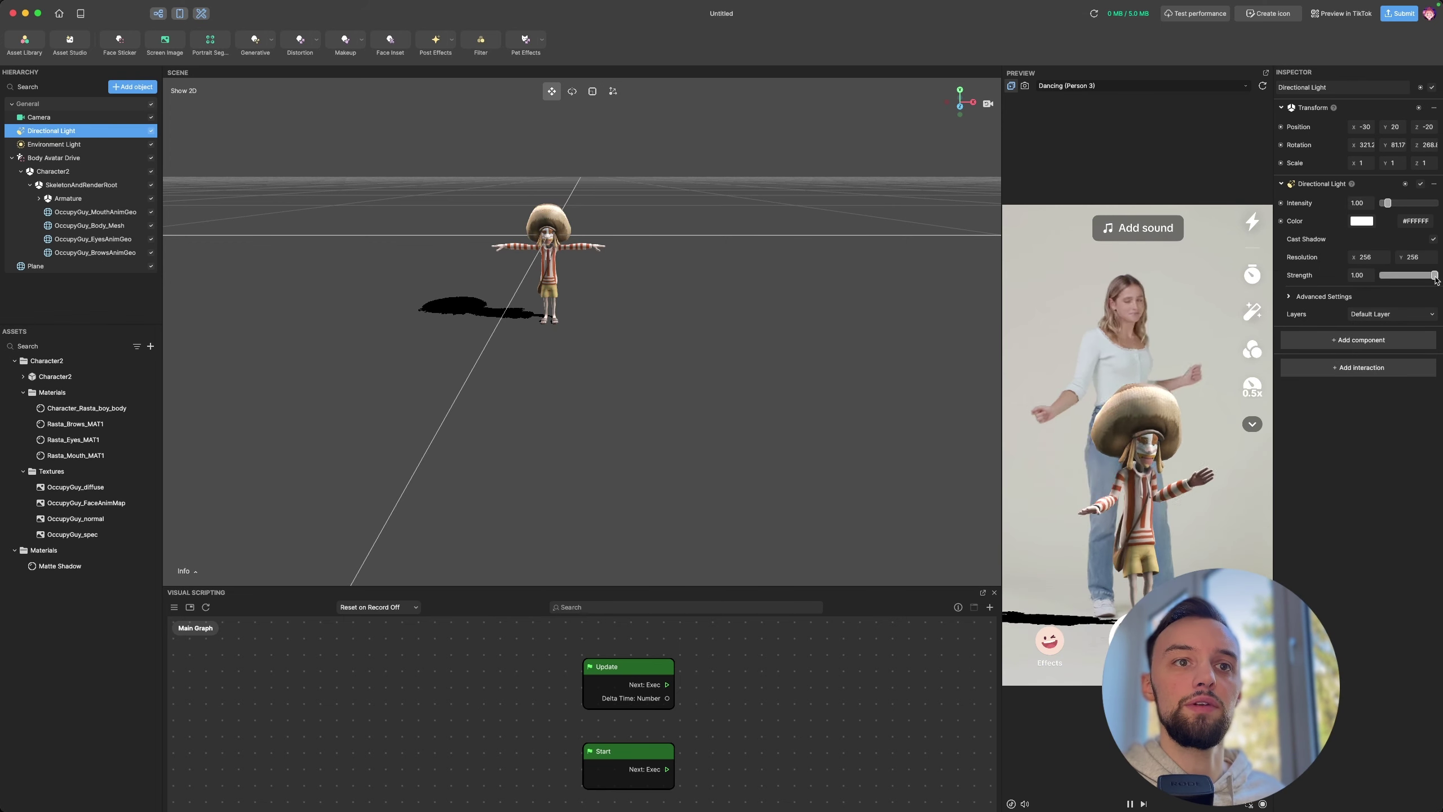
pyautogui.moveTo(1432, 279); pyautogui.dragTo(1408, 280)
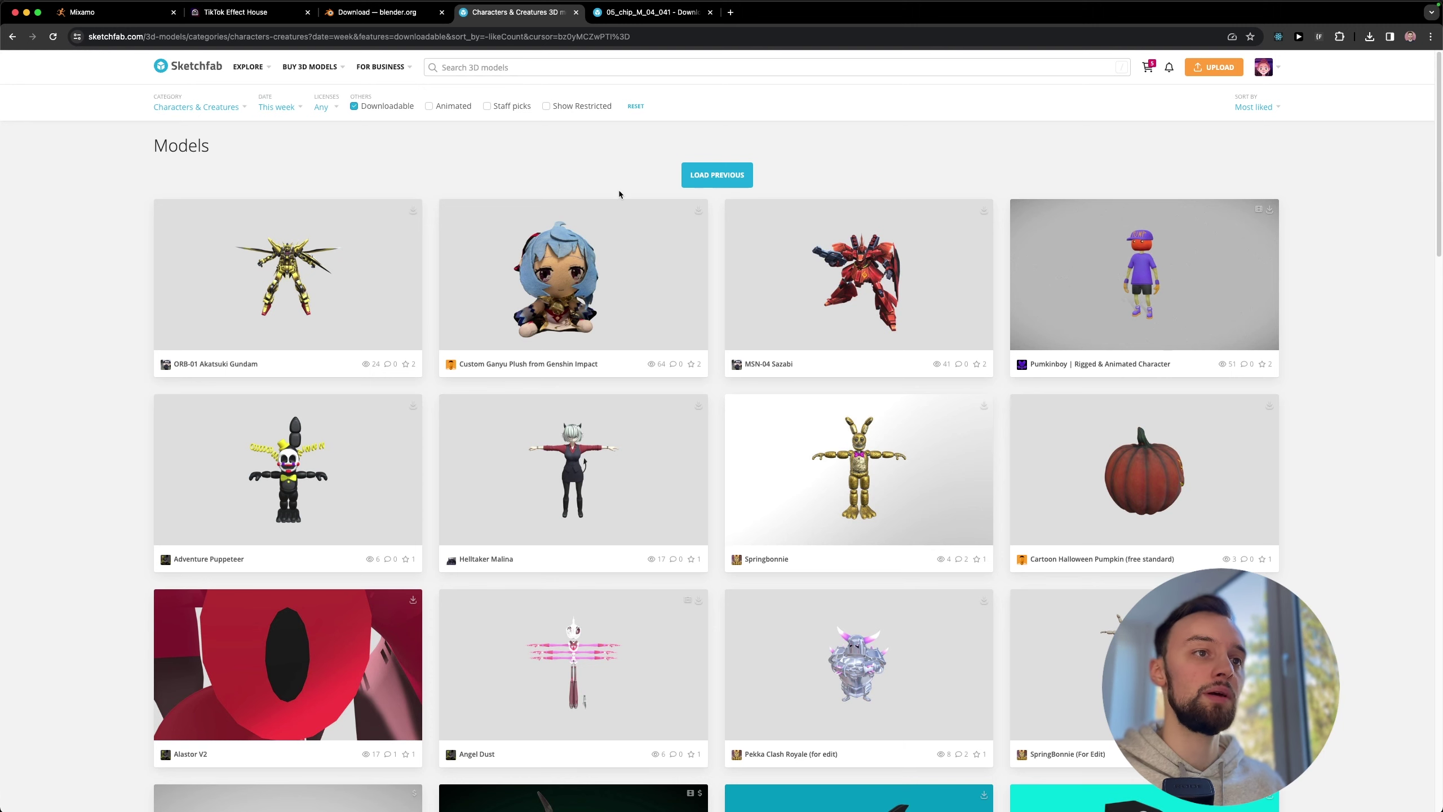
# Step: On Sketchfab, browse the Characters & Creatures category and limit the results to downloadable models
pyautogui.scroll(-1, 589, 240)
pyautogui.scroll(-8, 589, 240)
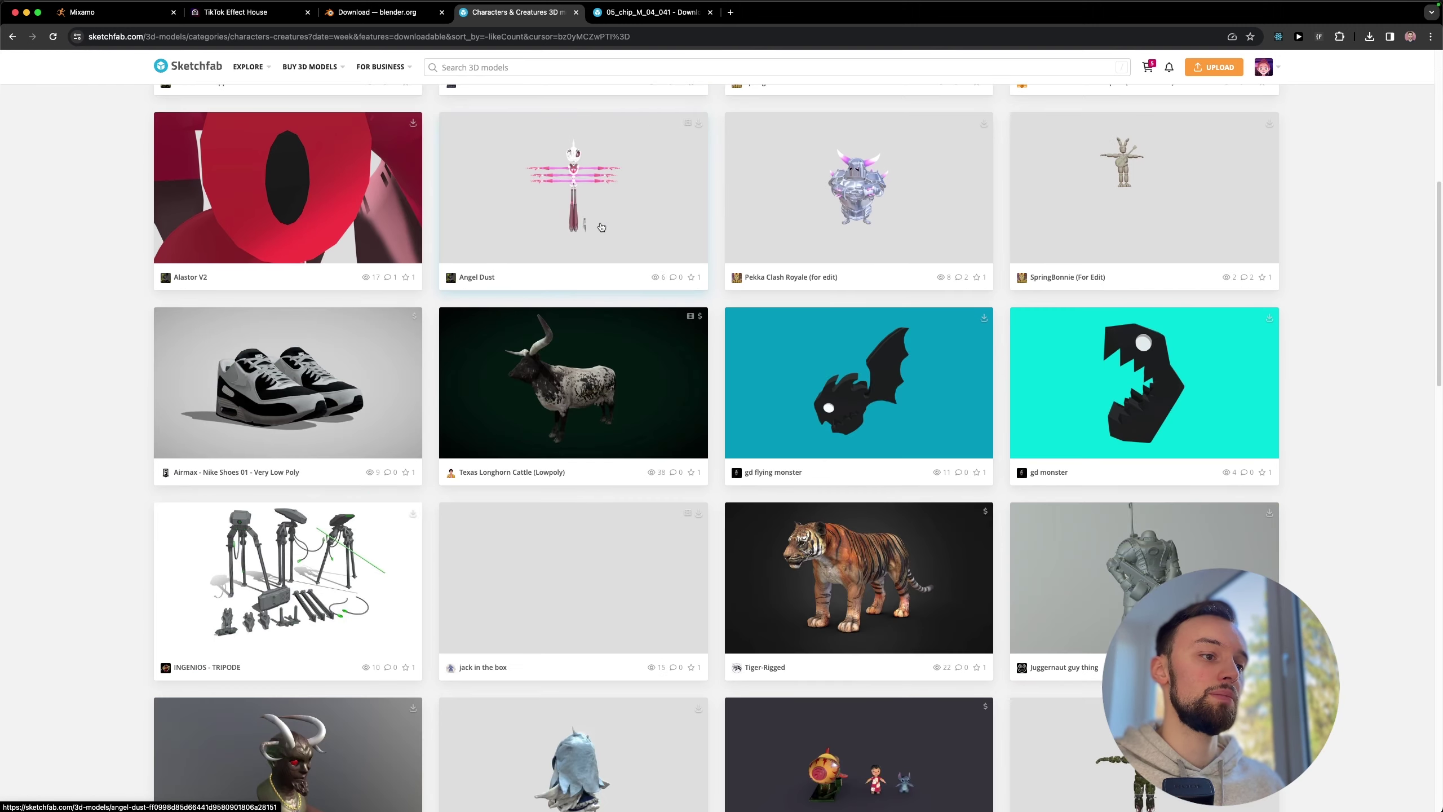
pyautogui.scroll(8, 600, 225)
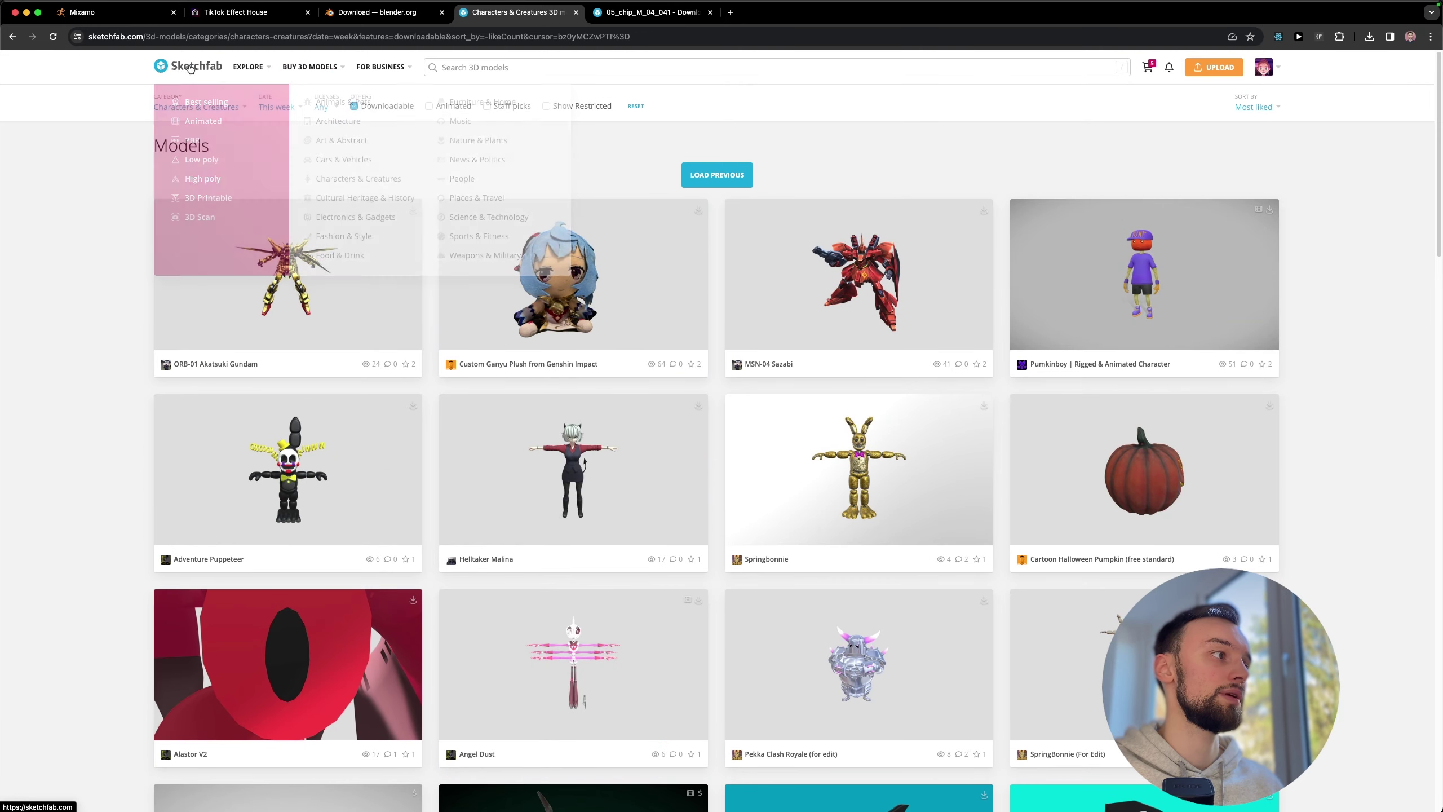
pyautogui.click(161, 66)
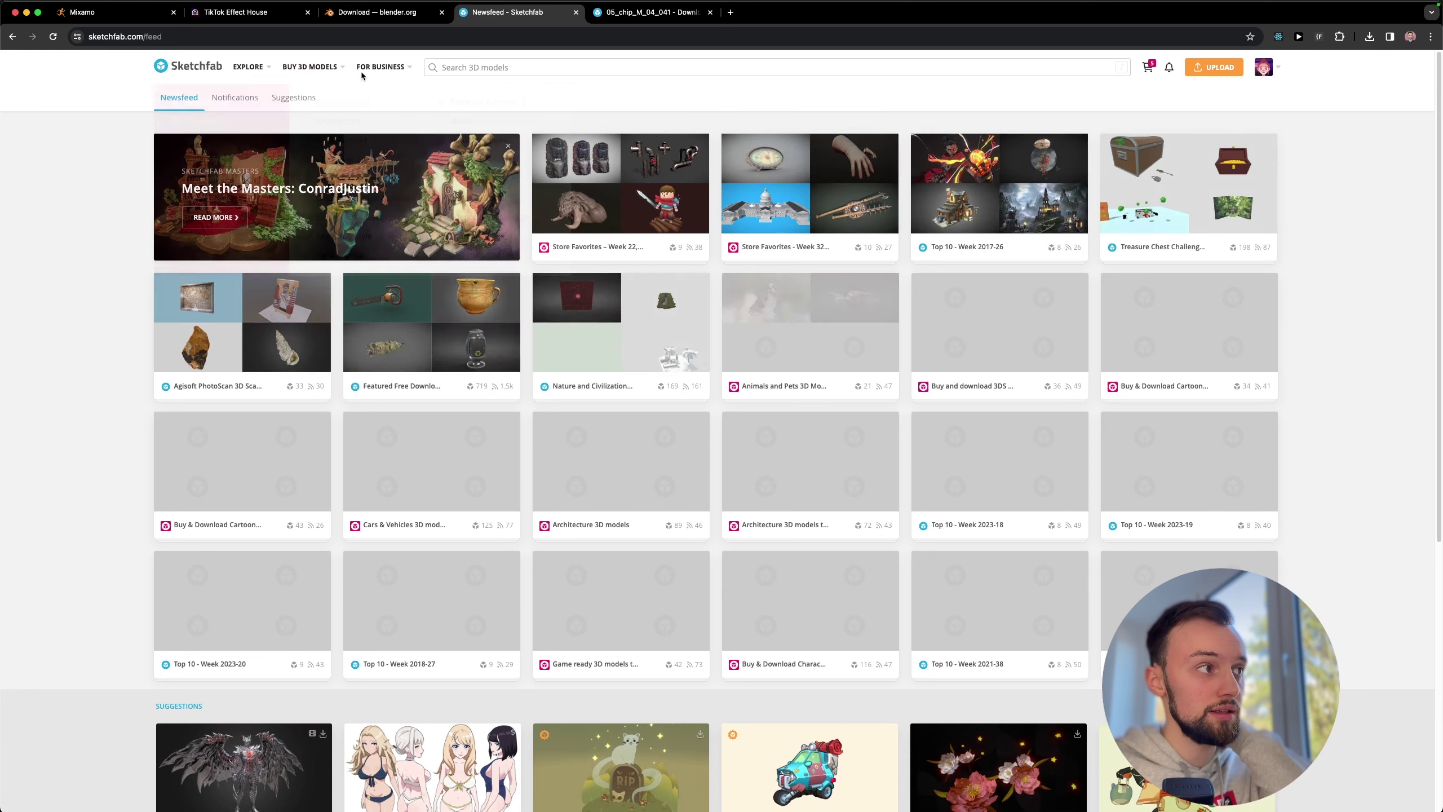
pyautogui.moveTo(250, 66)
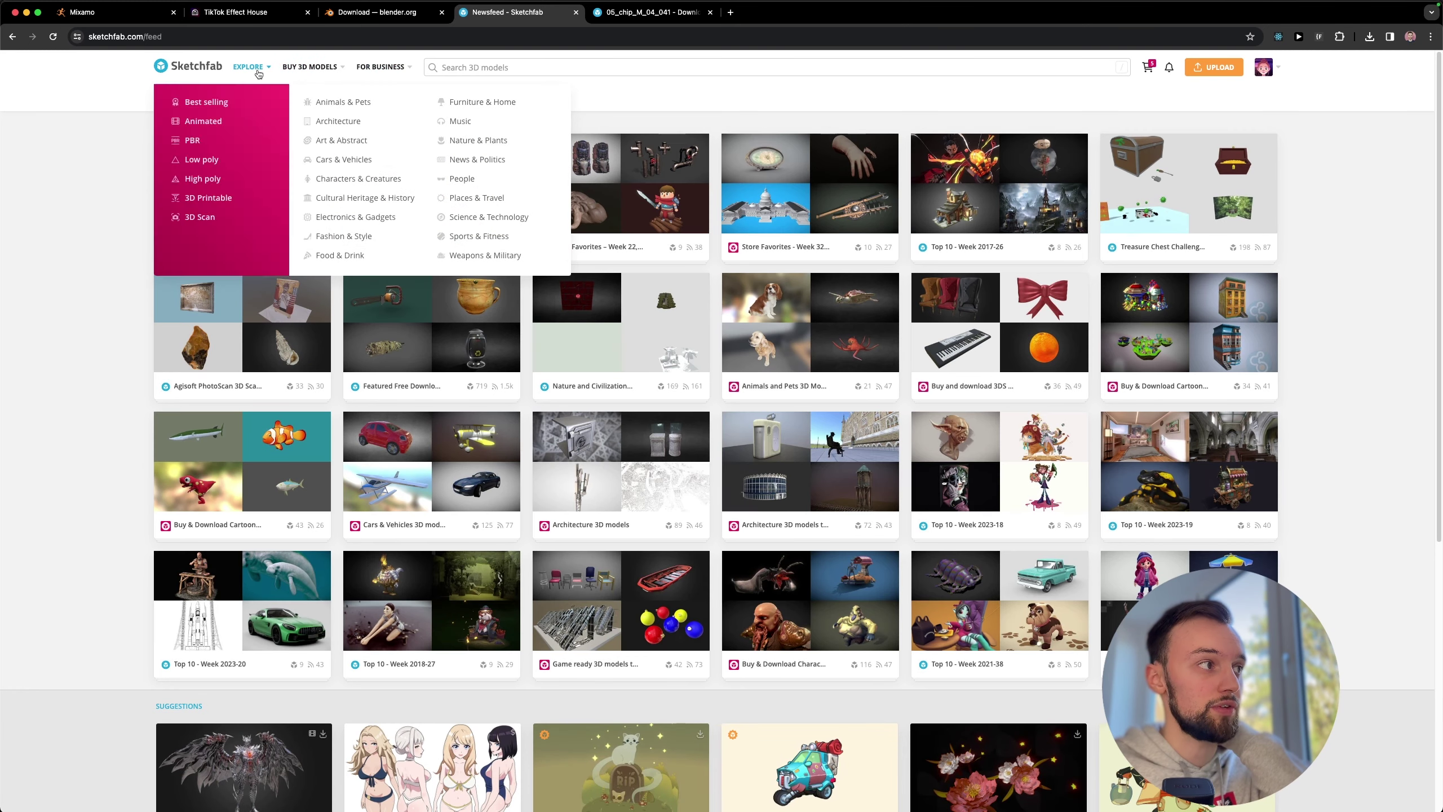
pyautogui.click(356, 178)
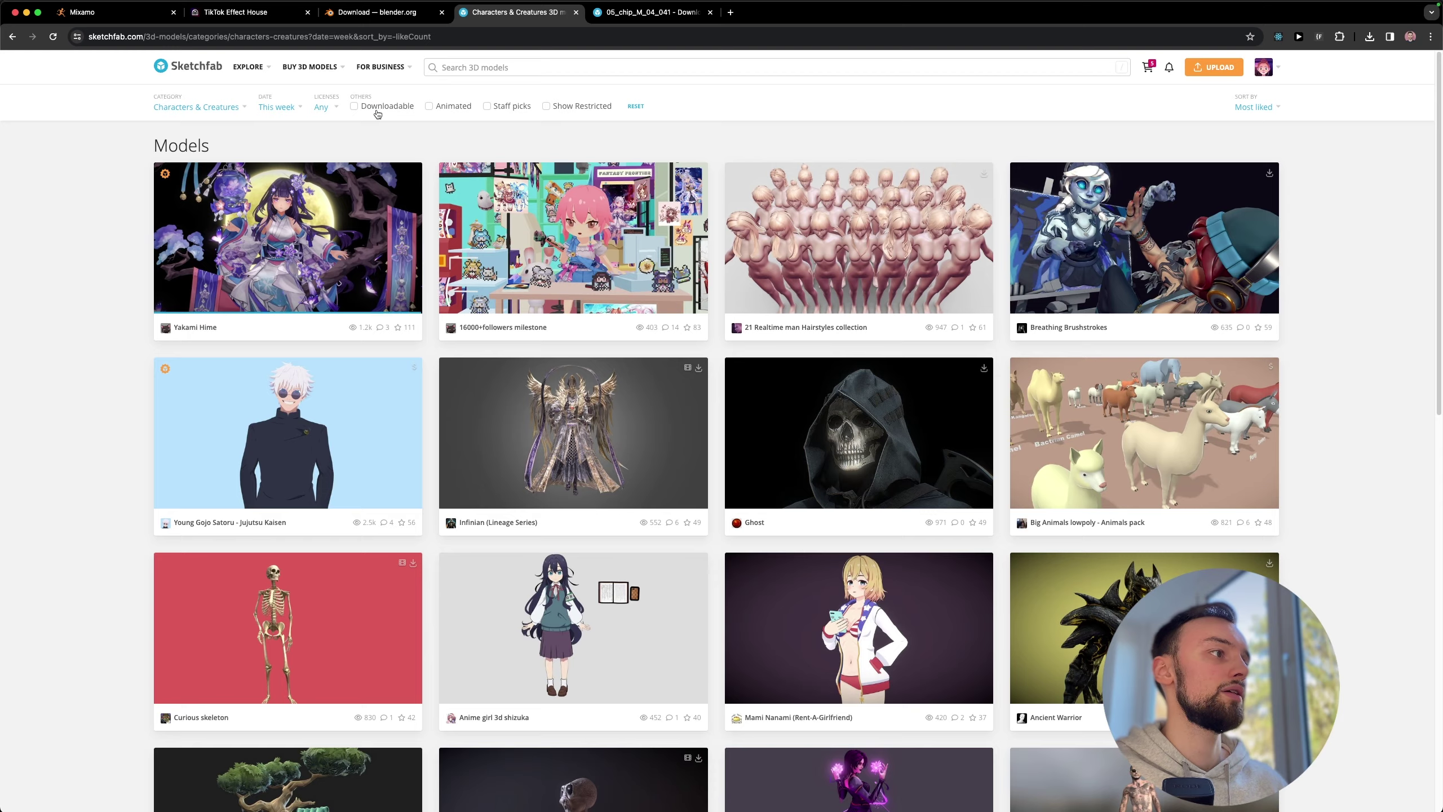
pyautogui.click(372, 107)
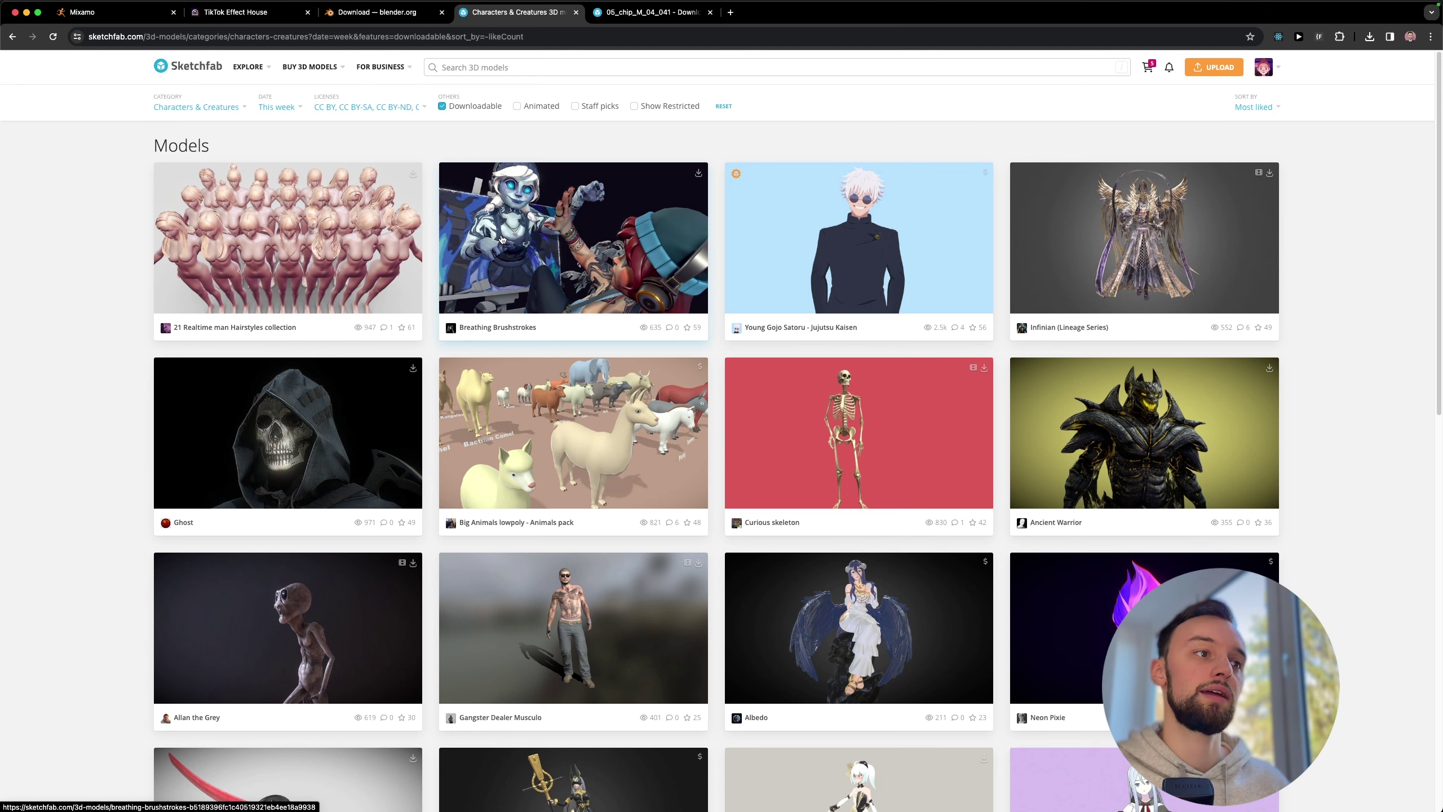
# Step: Look through the downloadable Characters & Creatures models for humanoid characters suited to rigging
pyautogui.scroll(-15, 727, 326)
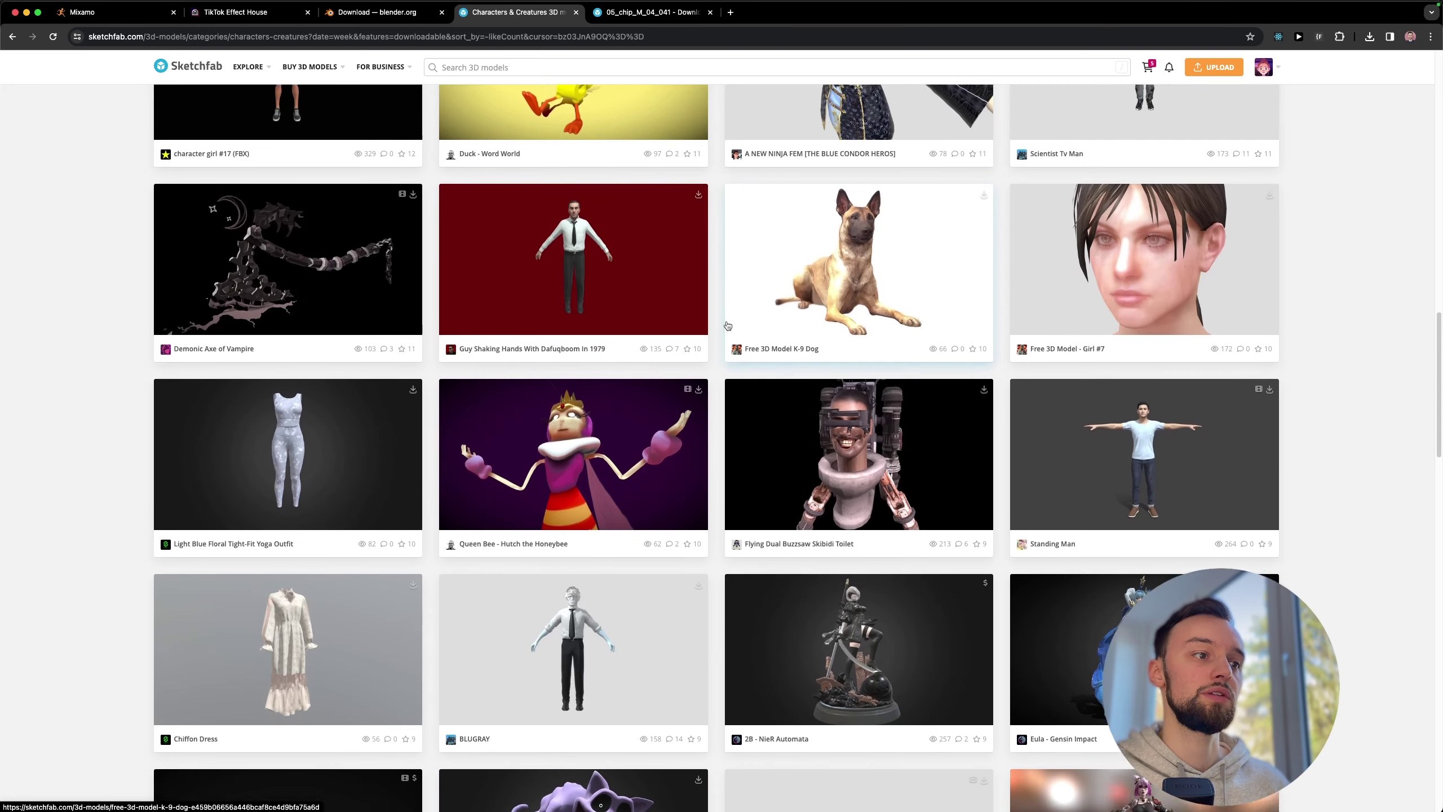
pyautogui.scroll(-2, 727, 325)
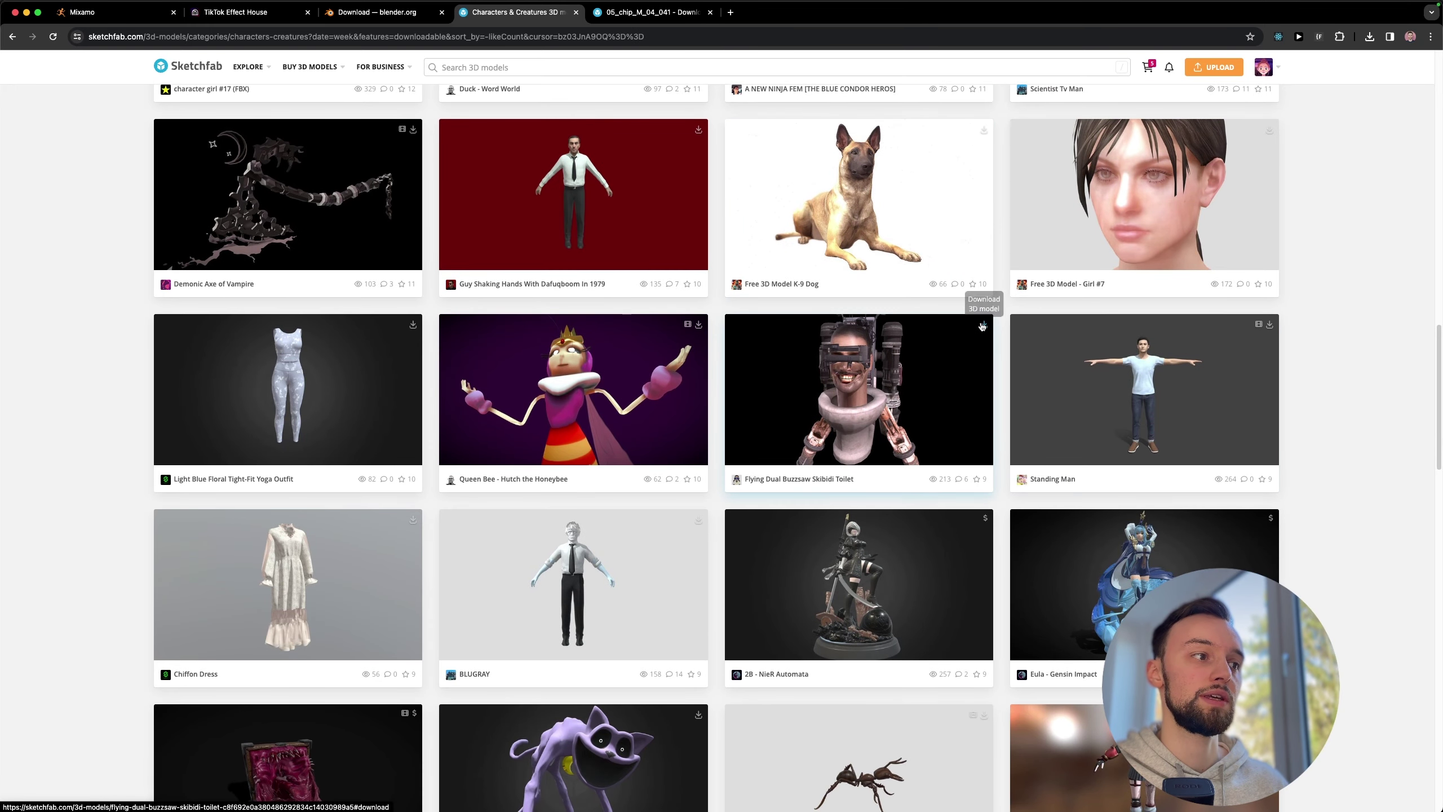
pyautogui.scroll(-5, 903, 420)
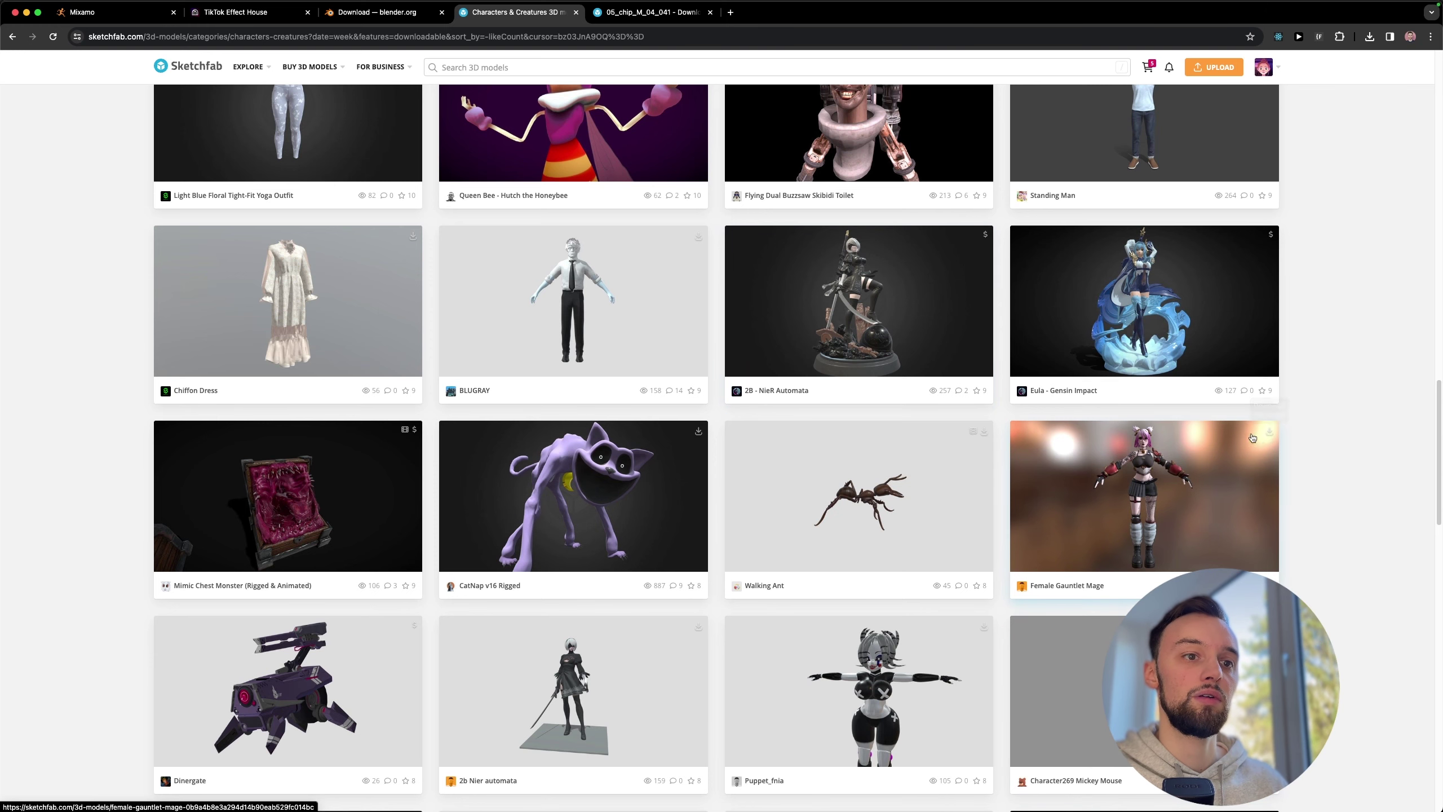
pyautogui.scroll(-15, 1165, 439)
pyautogui.scroll(-10, 1154, 437)
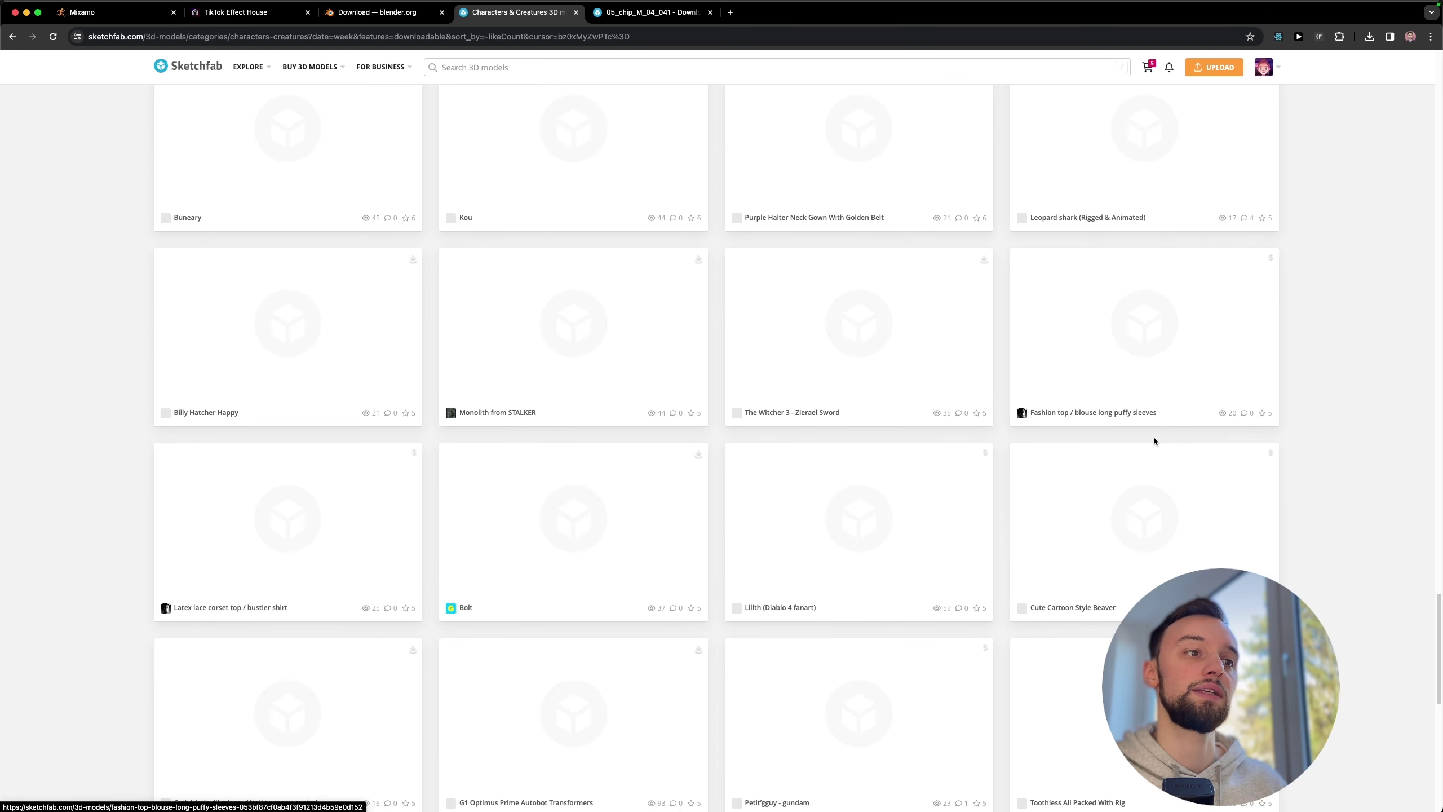
pyautogui.scroll(-8, 1122, 433)
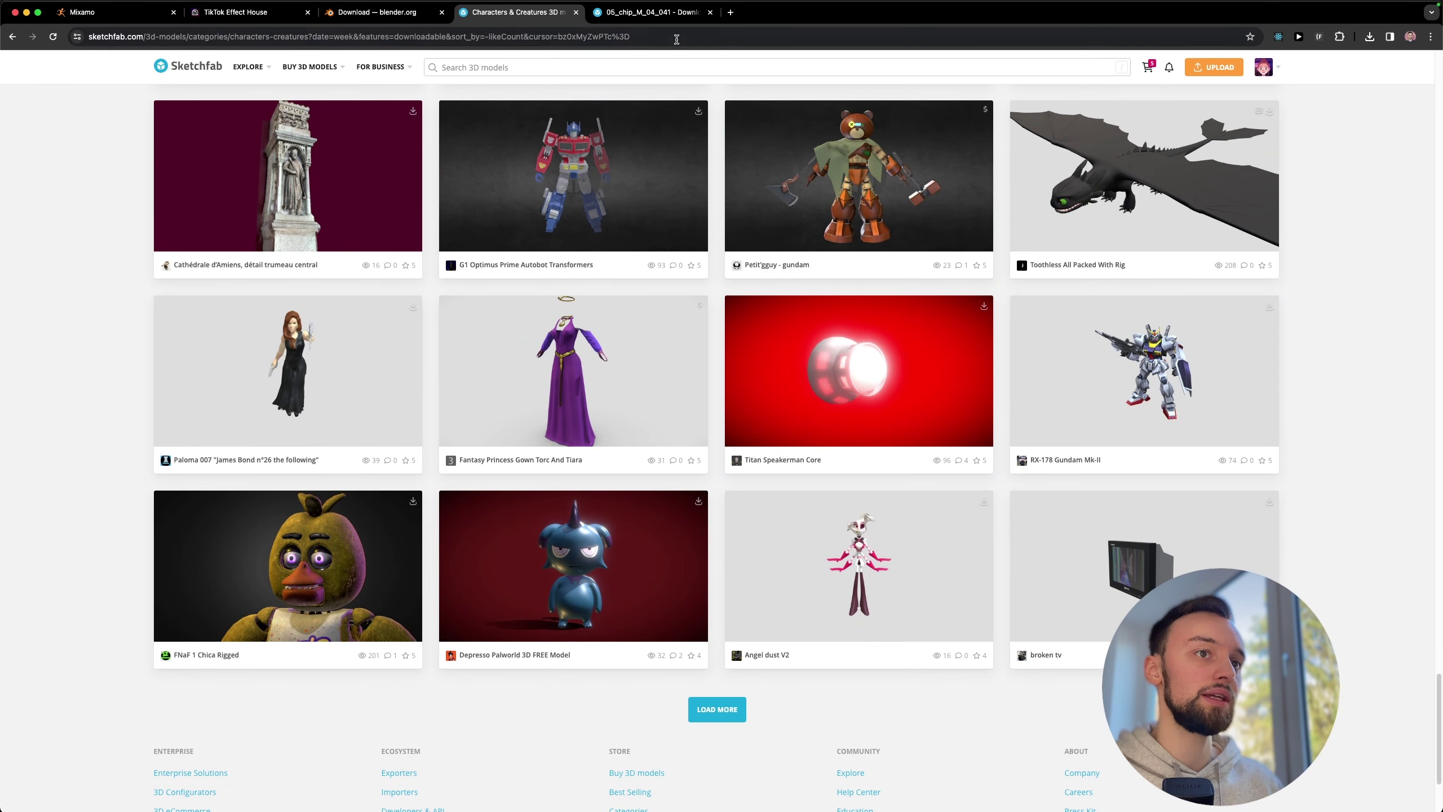
# Step: Download the 05_chip_M_04_041 squirrel model in its original FBX format and close the download options
pyautogui.click(653, 12)
pyautogui.moveTo(721, 446)
pyautogui.mouseDown()
pyautogui.moveTo(831, 448)
pyautogui.moveTo(596, 398)
pyautogui.moveTo(632, 254)
pyautogui.mouseUp()
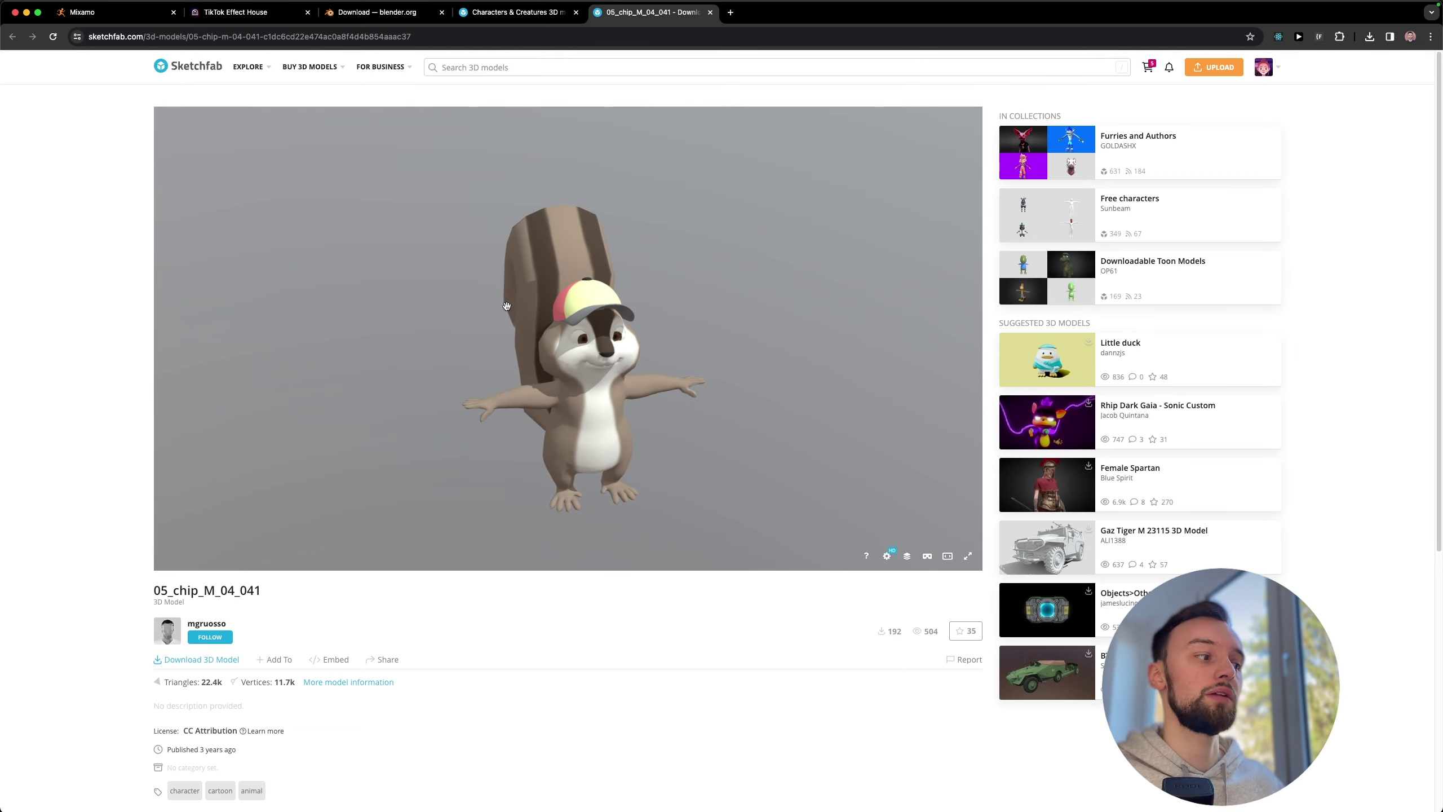
pyautogui.click(215, 663)
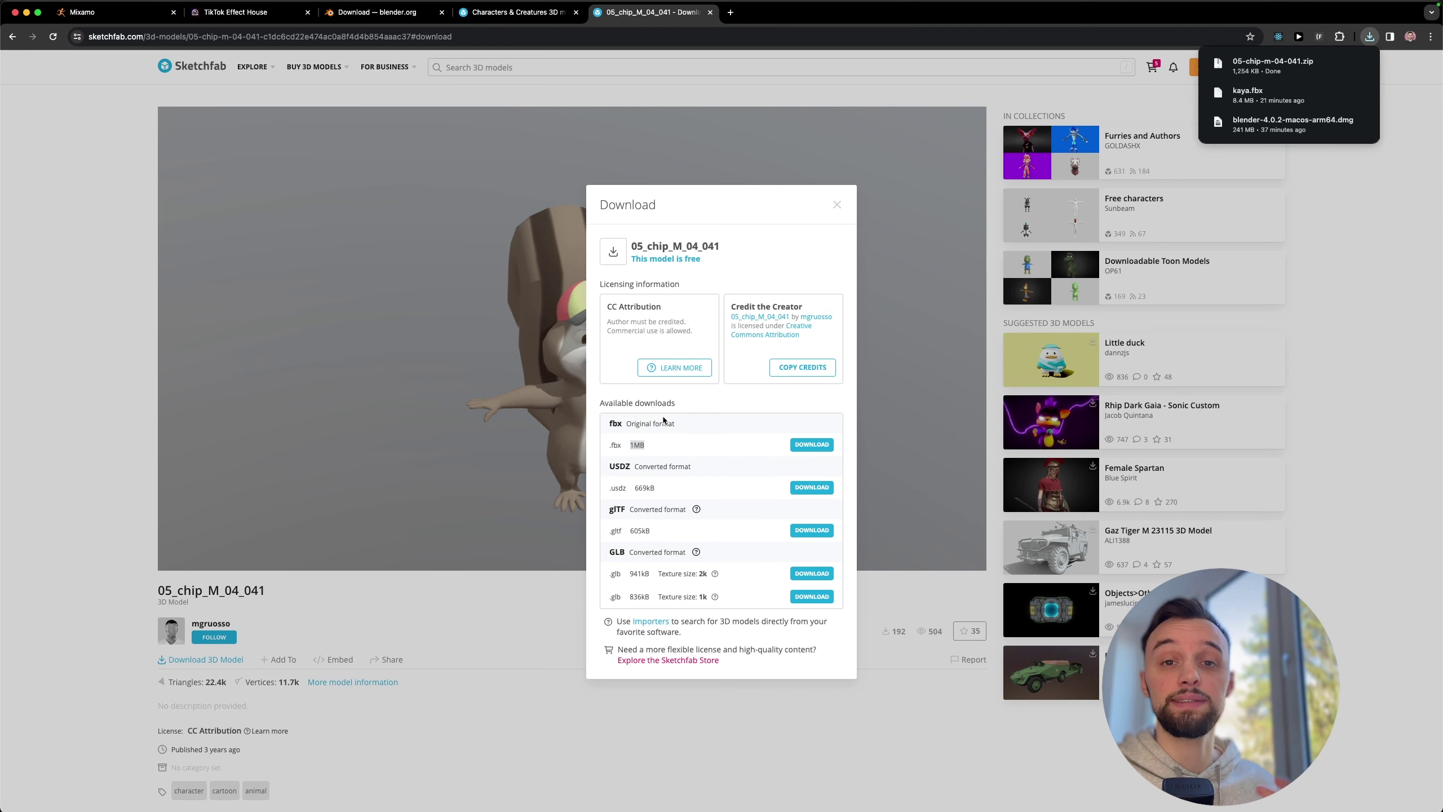
pyautogui.click(402, 106)
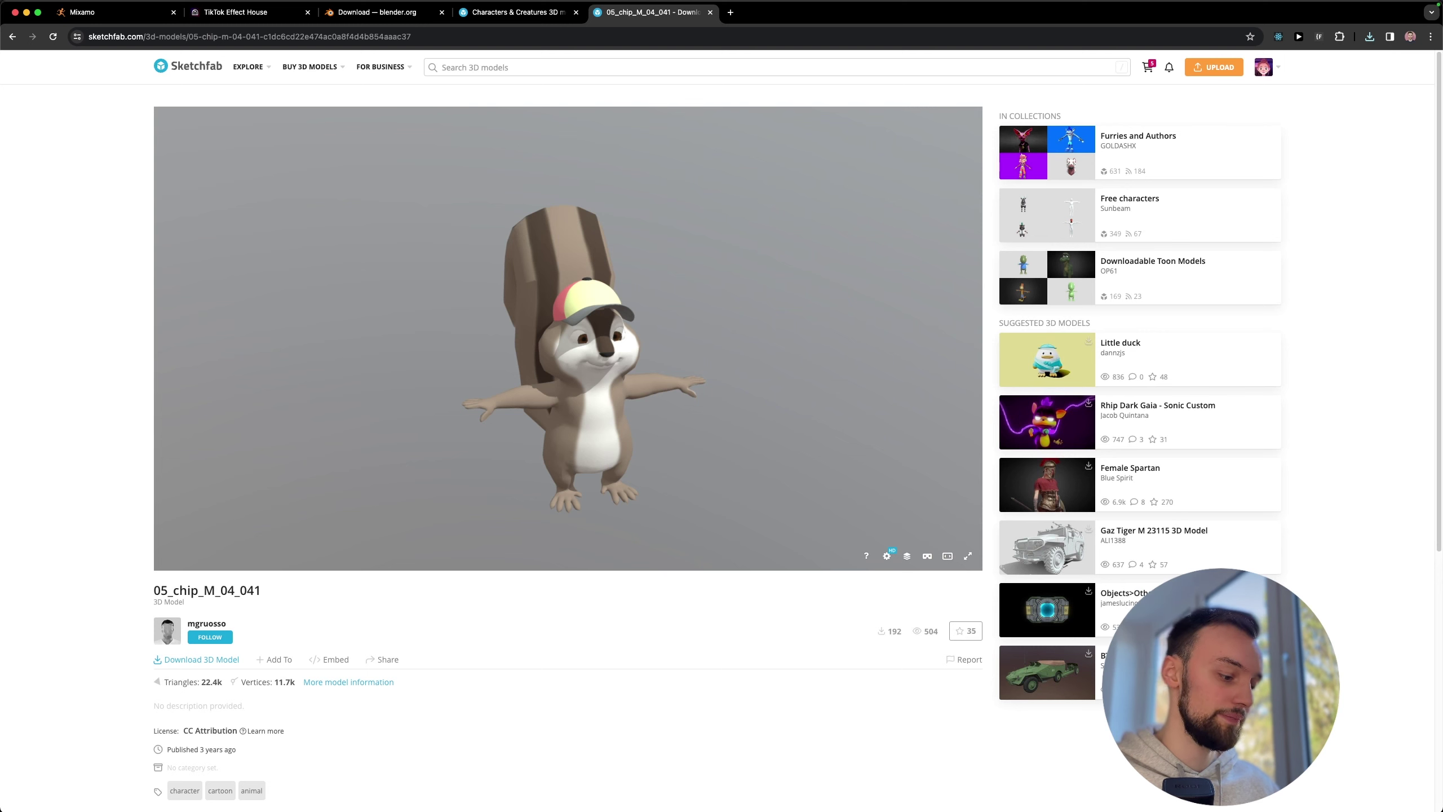
# Step: In Finder's Downloads folder, extract 05-chip-m-04-041.zip and the chip_M_04_041.zip in its source folder, and list the extracted files
pyautogui.press('alt+super+space')
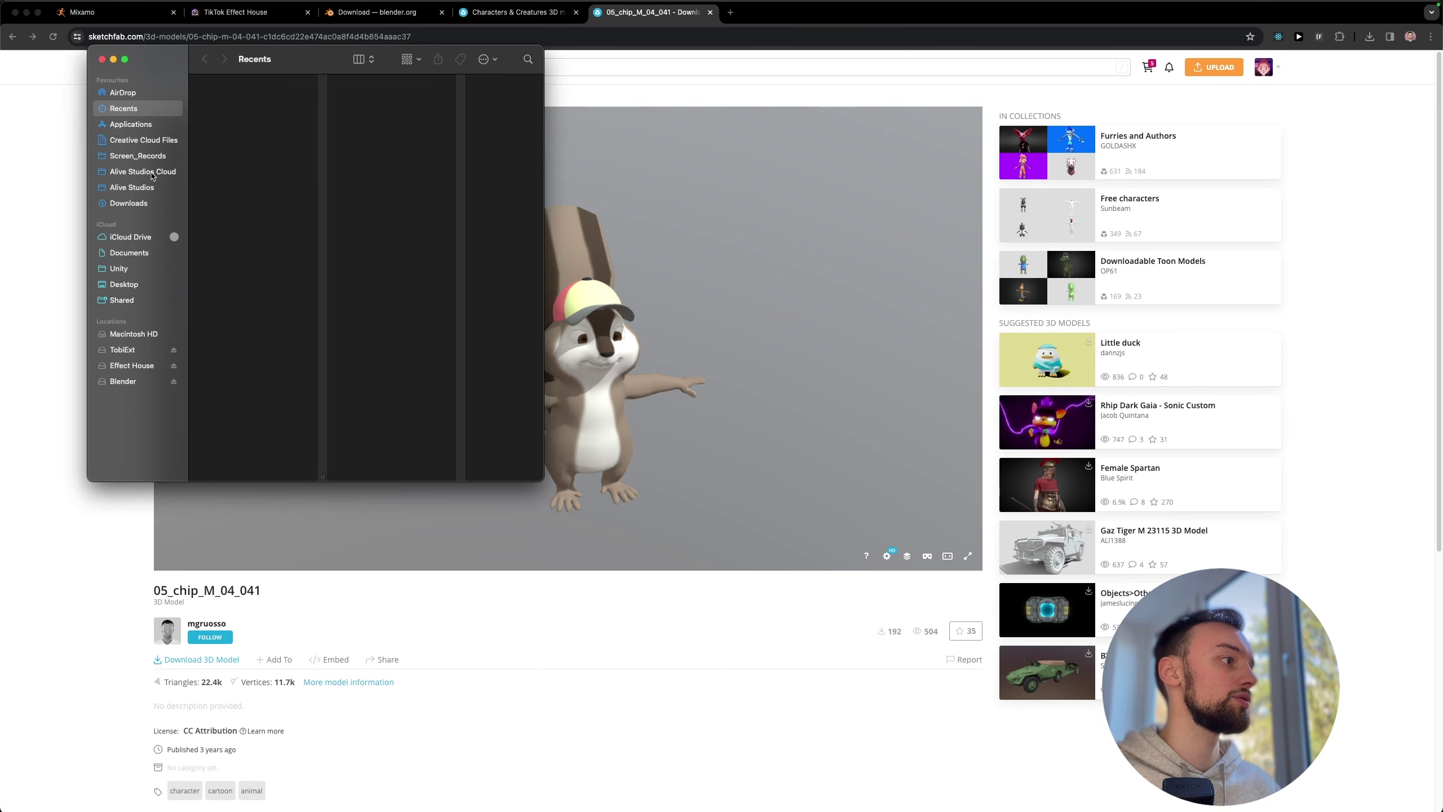
pyautogui.click(130, 203)
pyautogui.doubleClick(282, 98)
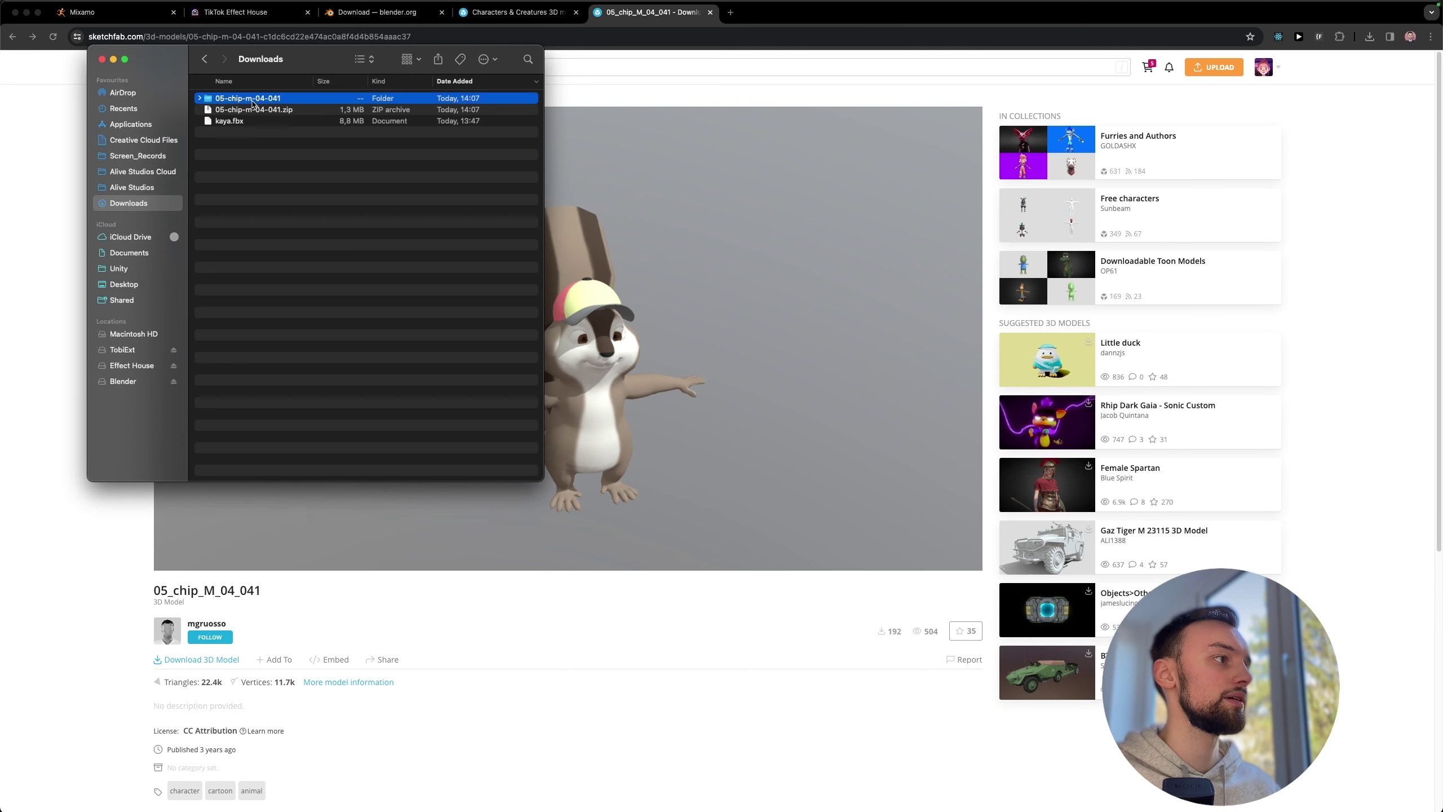
pyautogui.doubleClick(247, 100)
pyautogui.doubleClick(239, 99)
pyautogui.click(237, 99)
pyautogui.doubleClick(237, 100)
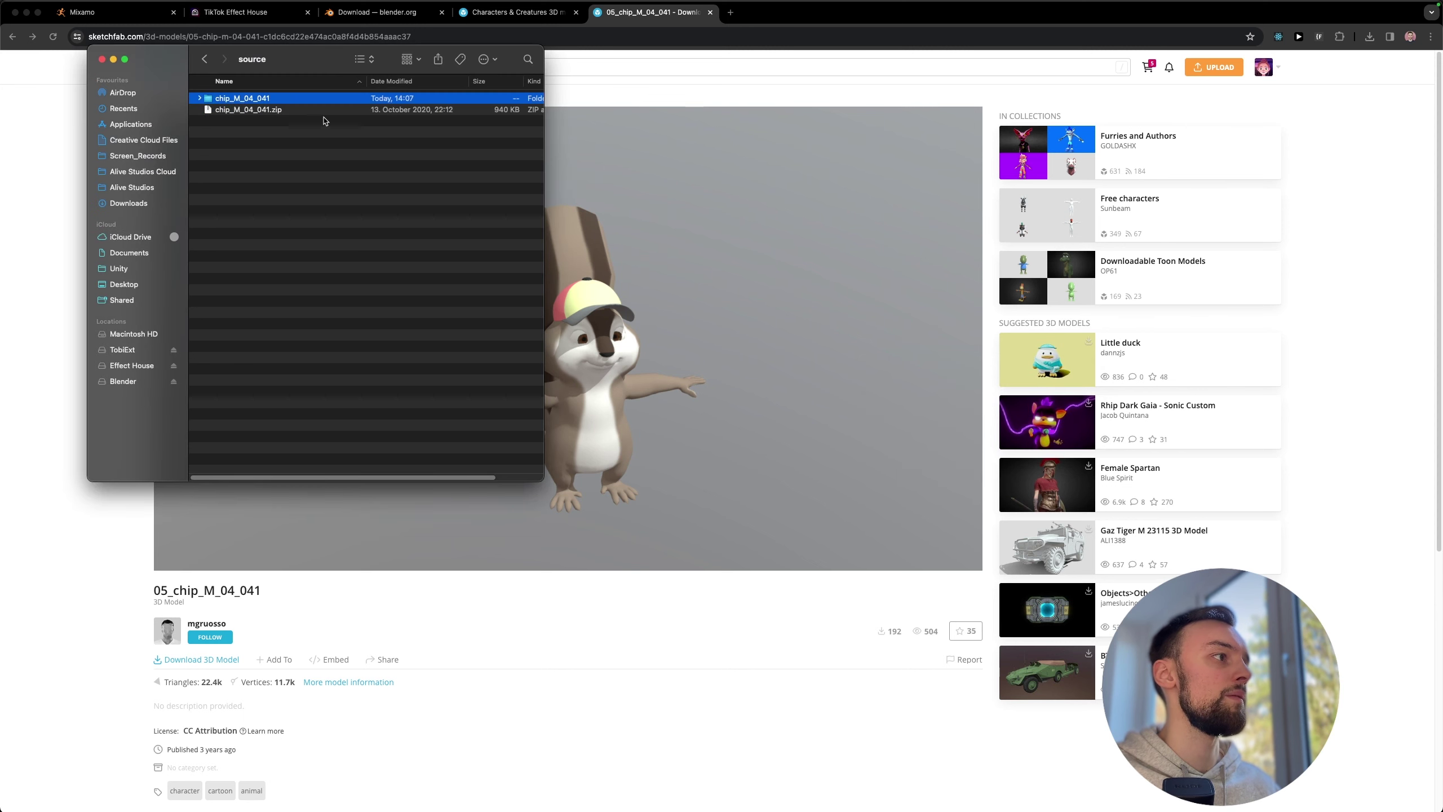
pyautogui.click(198, 99)
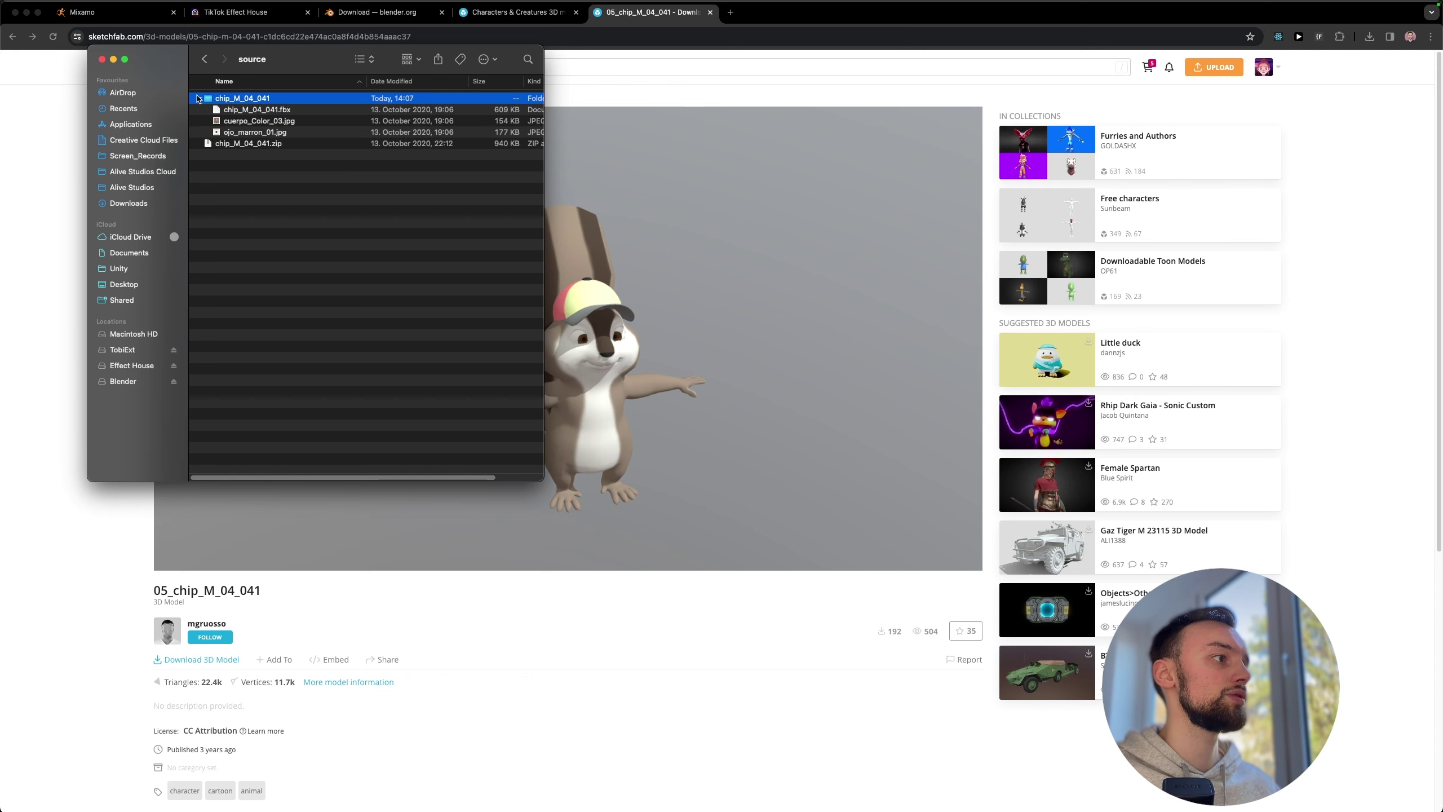
# Step: Switch to Mixamo and upload chip_M_04_041.fbx from the extracted source folder as a new character
pyautogui.click(90, 21)
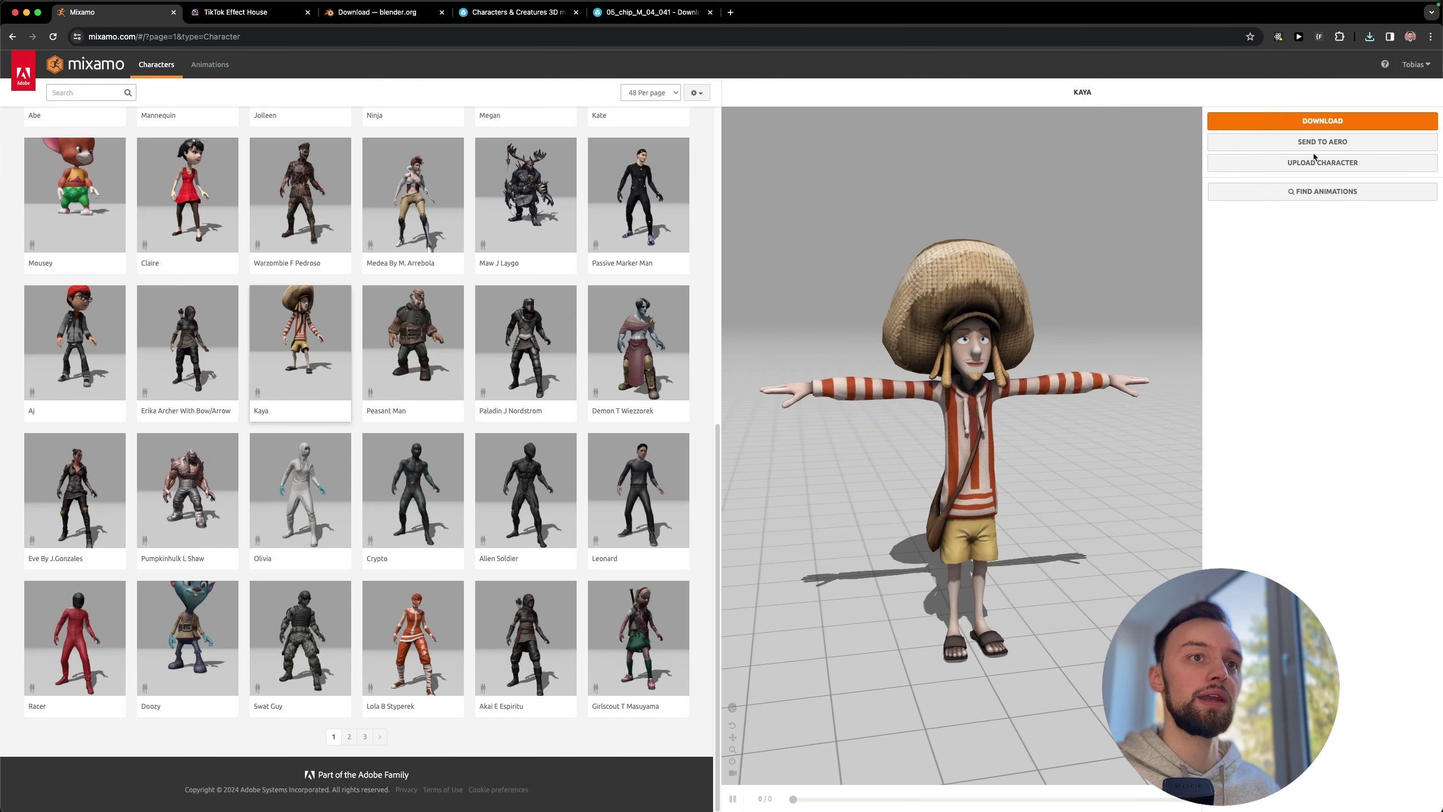
pyautogui.click(1249, 165)
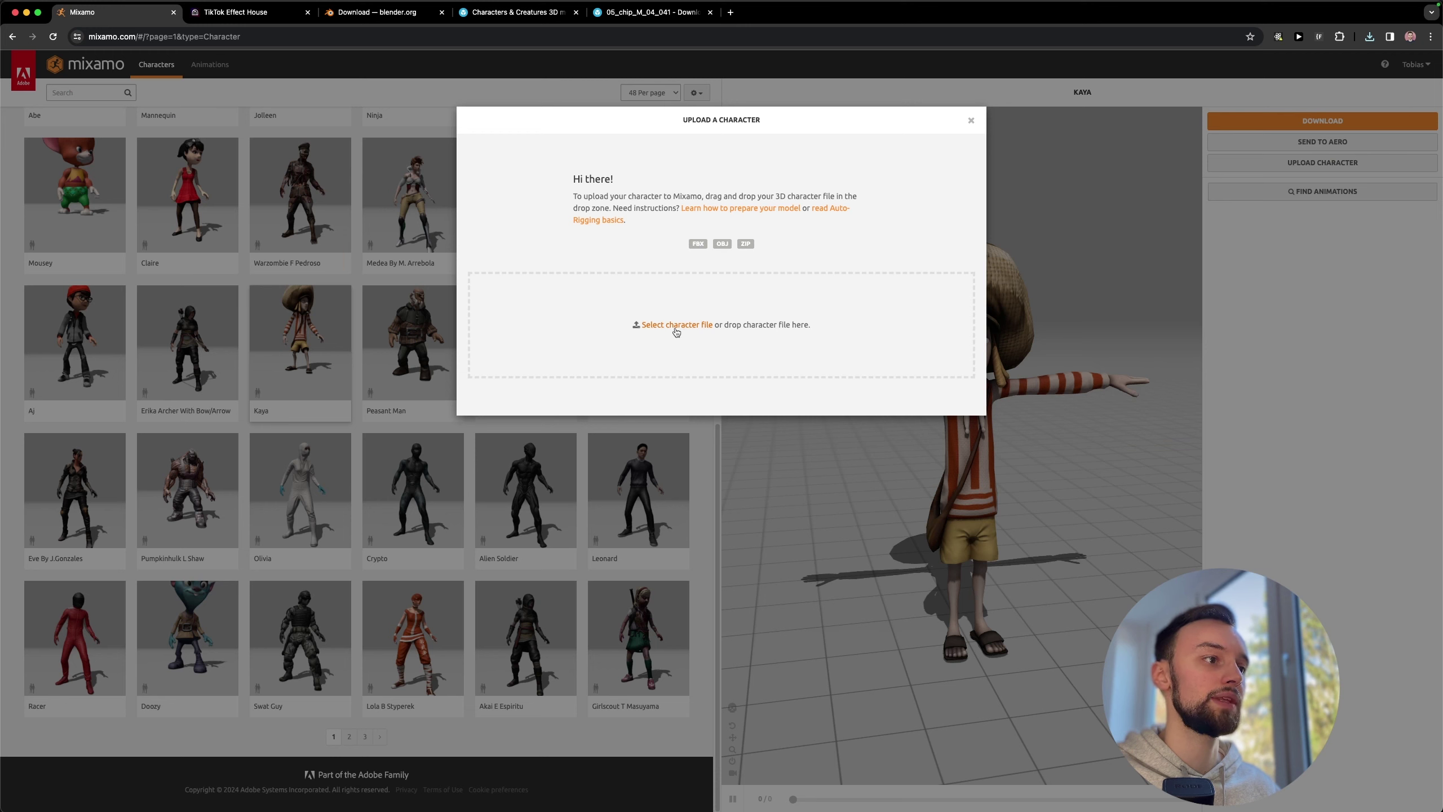
pyautogui.click(715, 334)
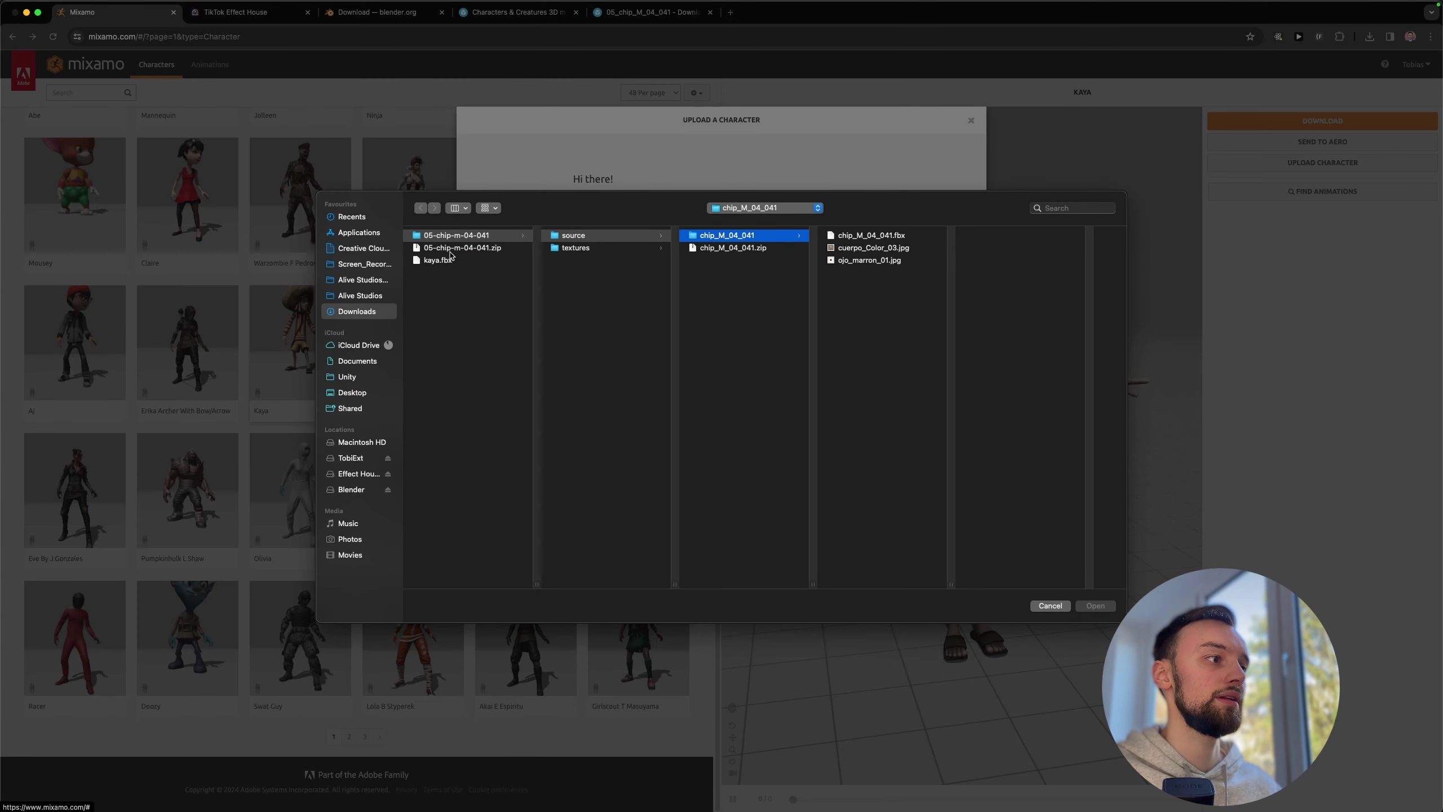
pyautogui.click(864, 236)
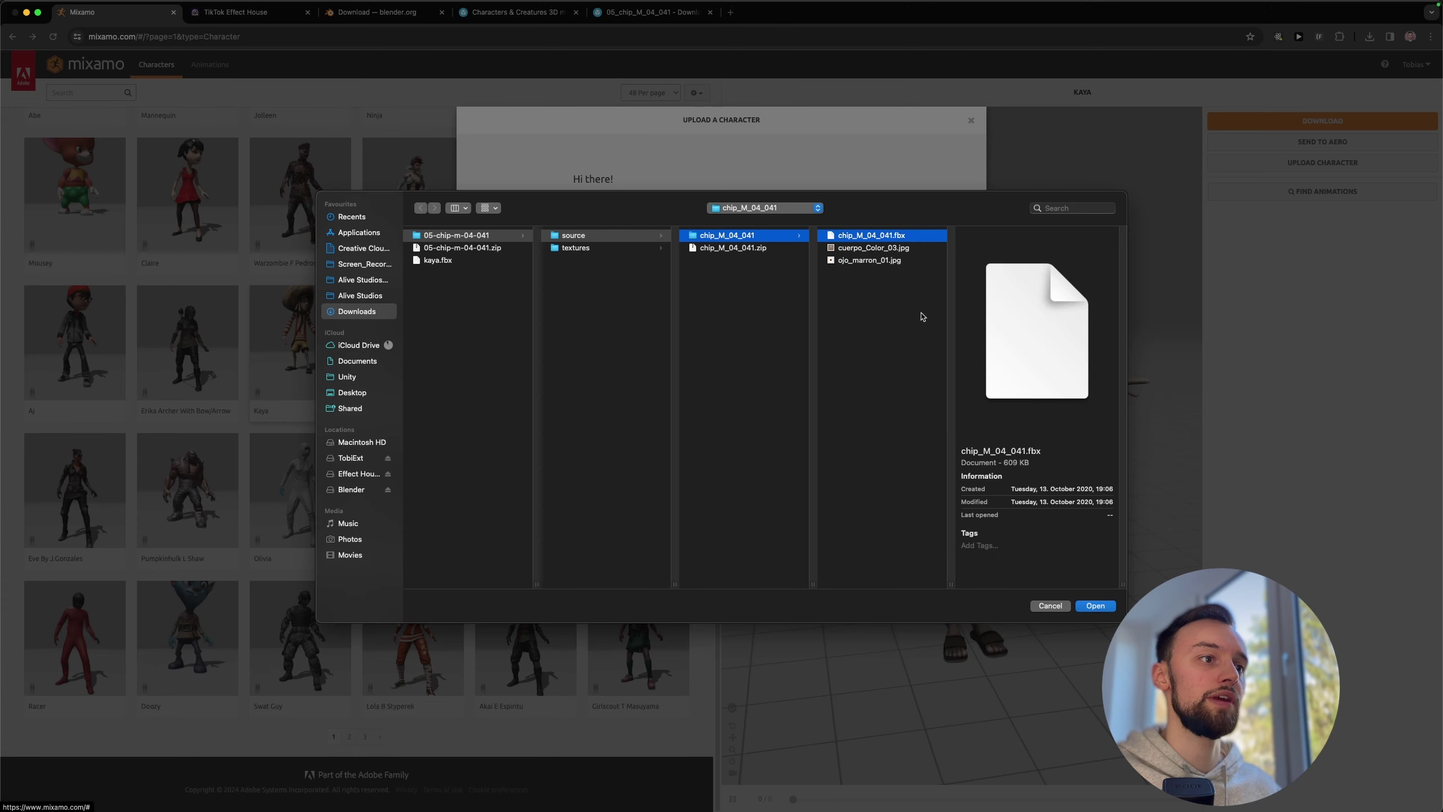
pyautogui.click(1096, 605)
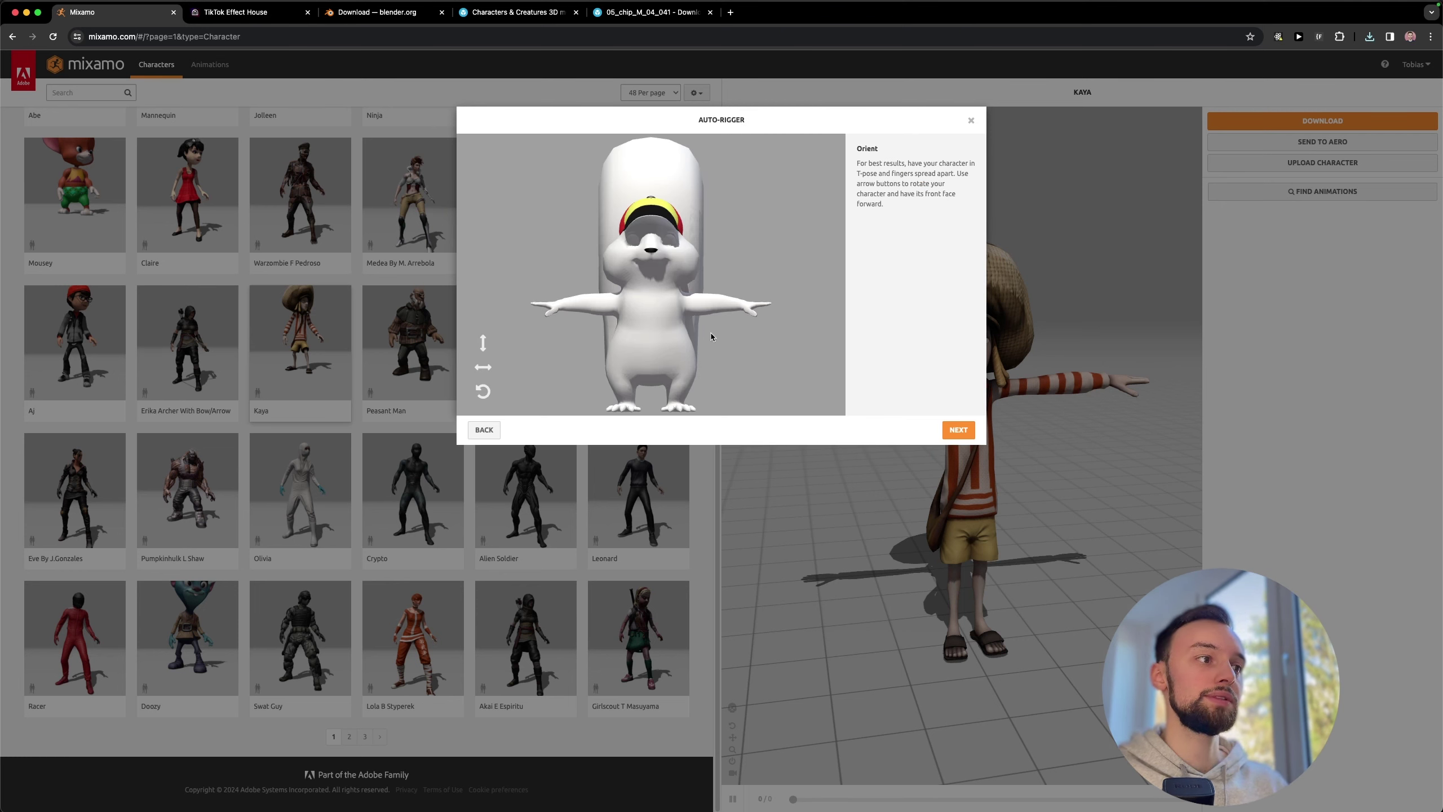
# Step: Accept the squirrel's front-facing orientation and place the chin, wrist, elbow, knee and groin markers with symmetry
pyautogui.click(958, 430)
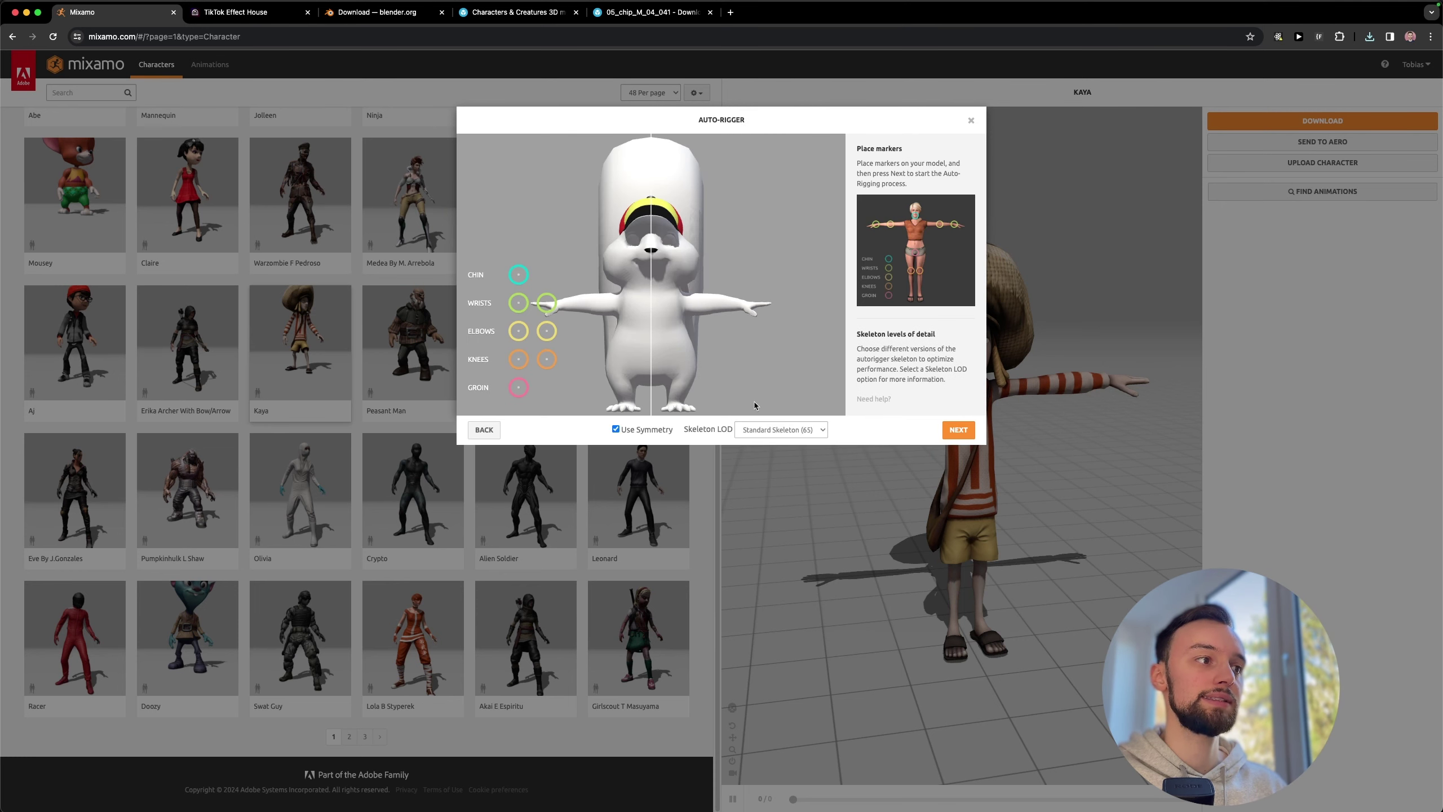
pyautogui.moveTo(525, 280)
pyautogui.mouseDown()
pyautogui.moveTo(591, 254)
pyautogui.moveTo(653, 263)
pyautogui.mouseUp()
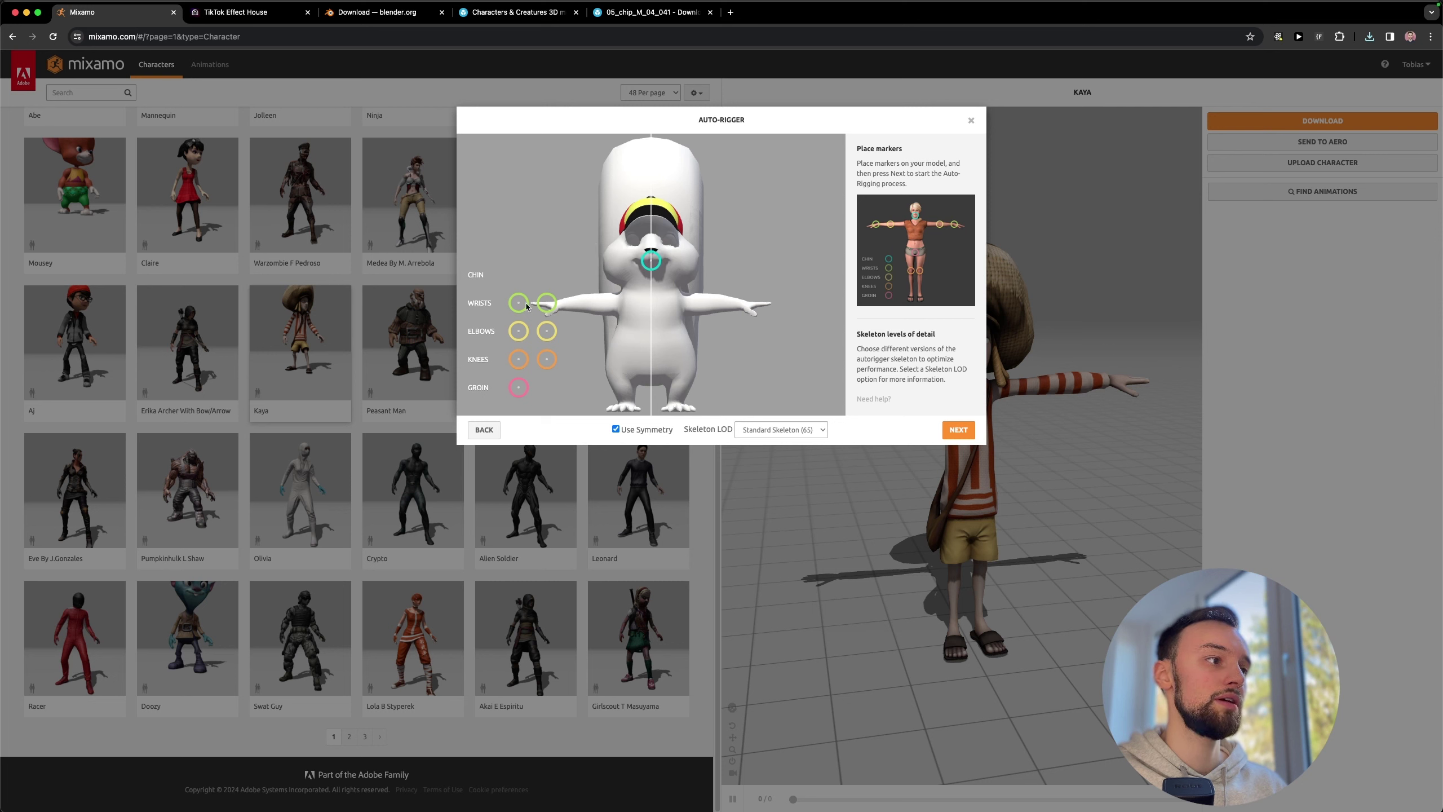
pyautogui.moveTo(526, 306)
pyautogui.mouseDown()
pyautogui.moveTo(591, 306)
pyautogui.moveTo(565, 302)
pyautogui.mouseUp()
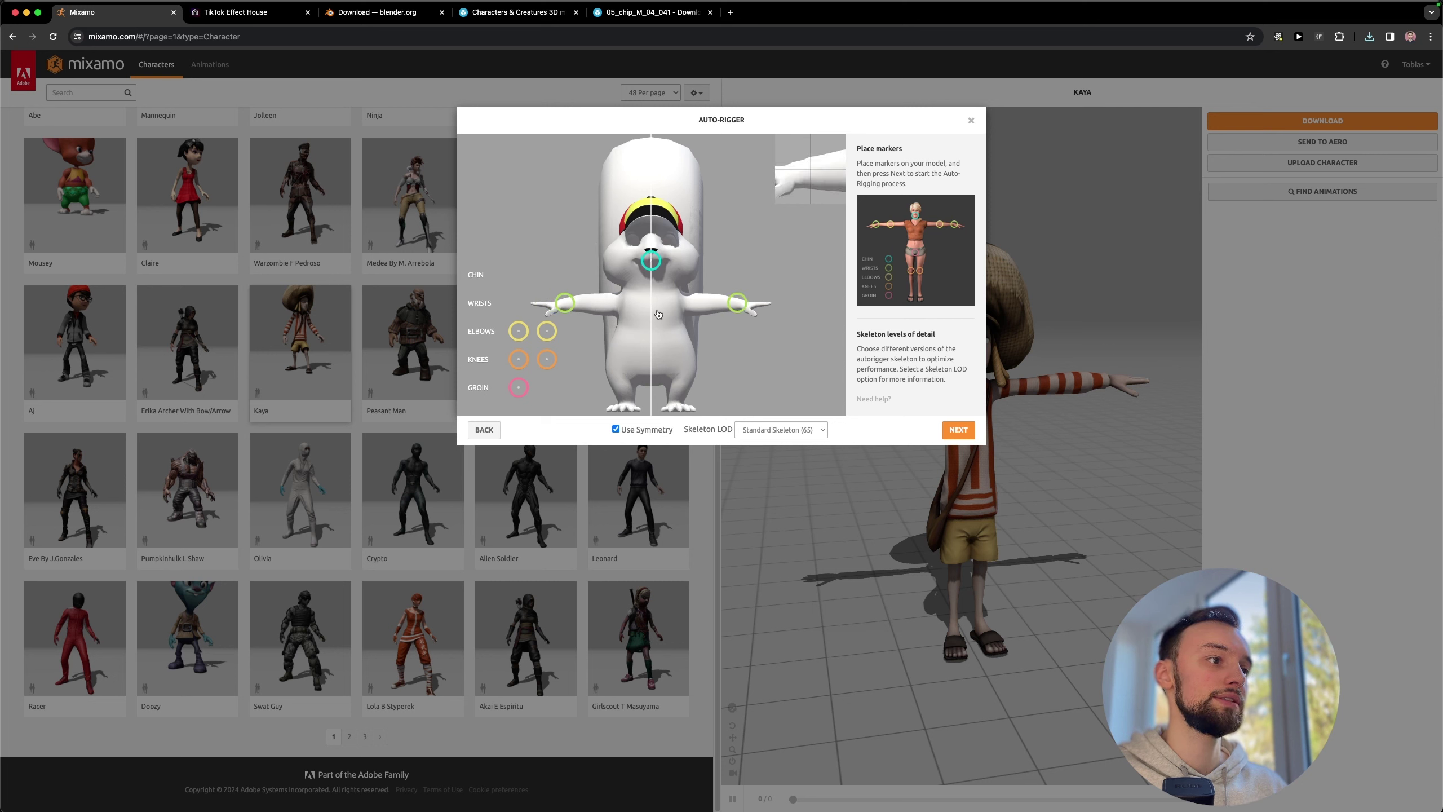
pyautogui.moveTo(737, 302); pyautogui.dragTo(744, 307)
pyautogui.moveTo(547, 332)
pyautogui.mouseDown()
pyautogui.moveTo(597, 325)
pyautogui.moveTo(592, 303)
pyautogui.mouseUp()
pyautogui.moveTo(547, 359); pyautogui.dragTo(622, 393)
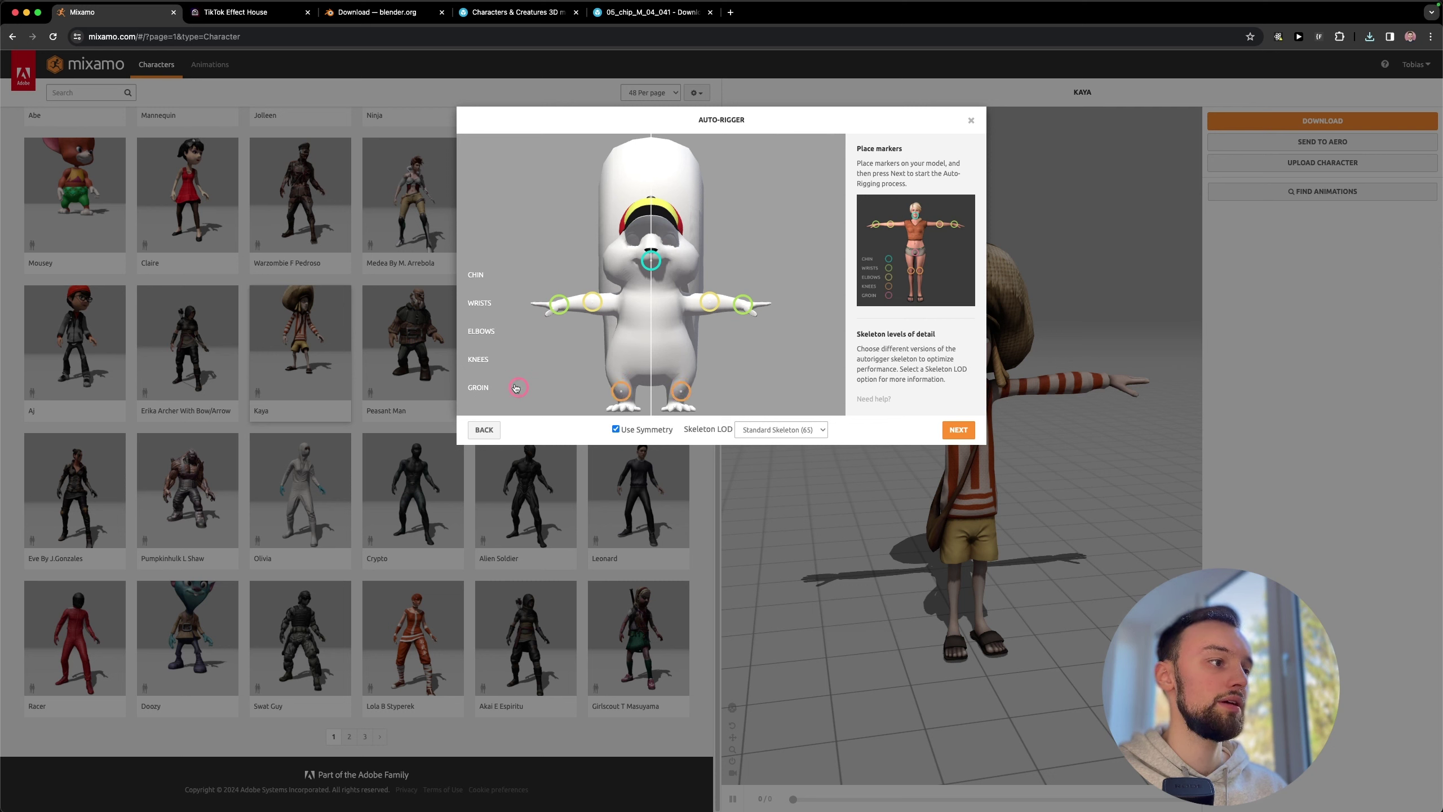
pyautogui.moveTo(517, 388); pyautogui.dragTo(653, 371)
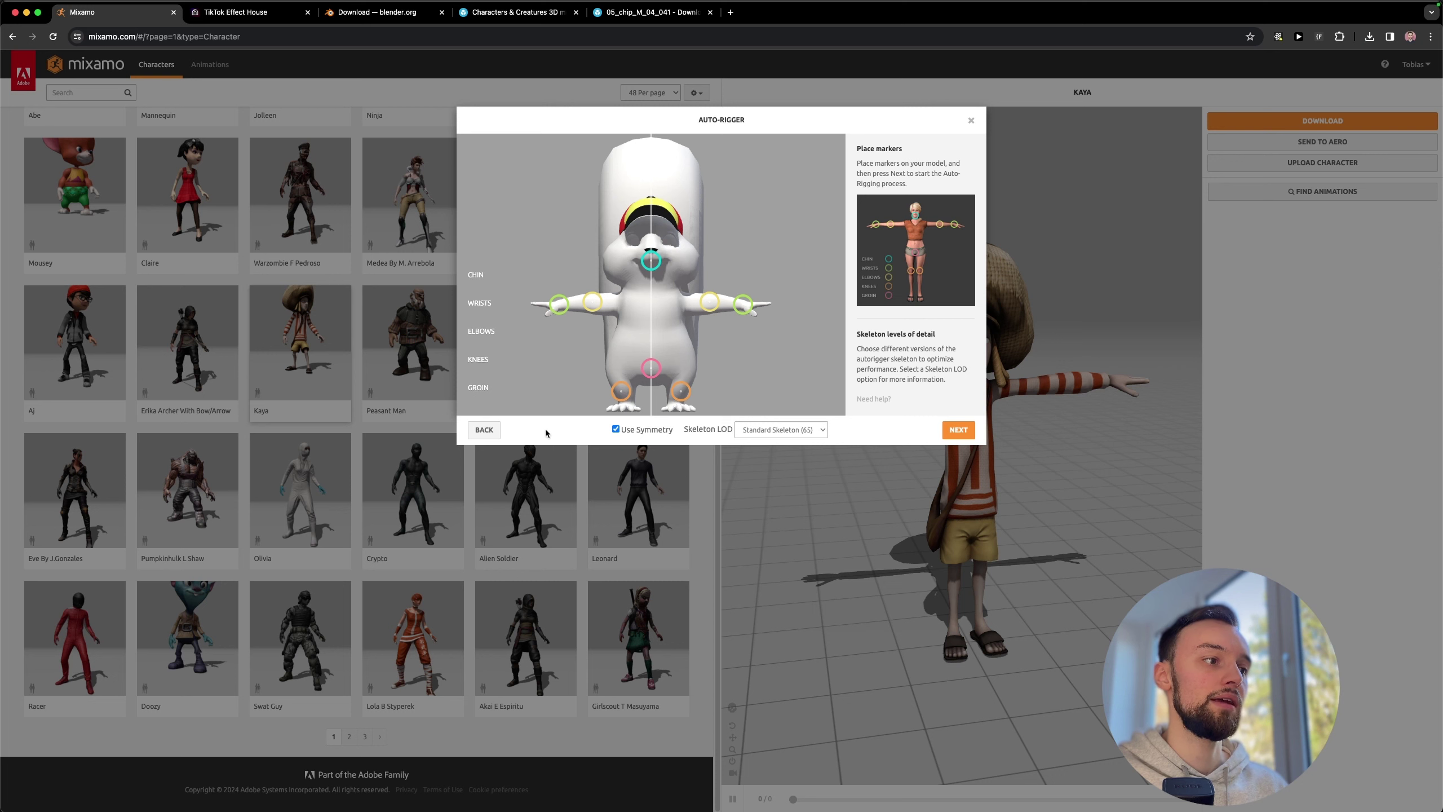
# Step: Set the Skeleton LOD to No Fingers (25) and run the auto-rigging on the squirrel
pyautogui.click(772, 433)
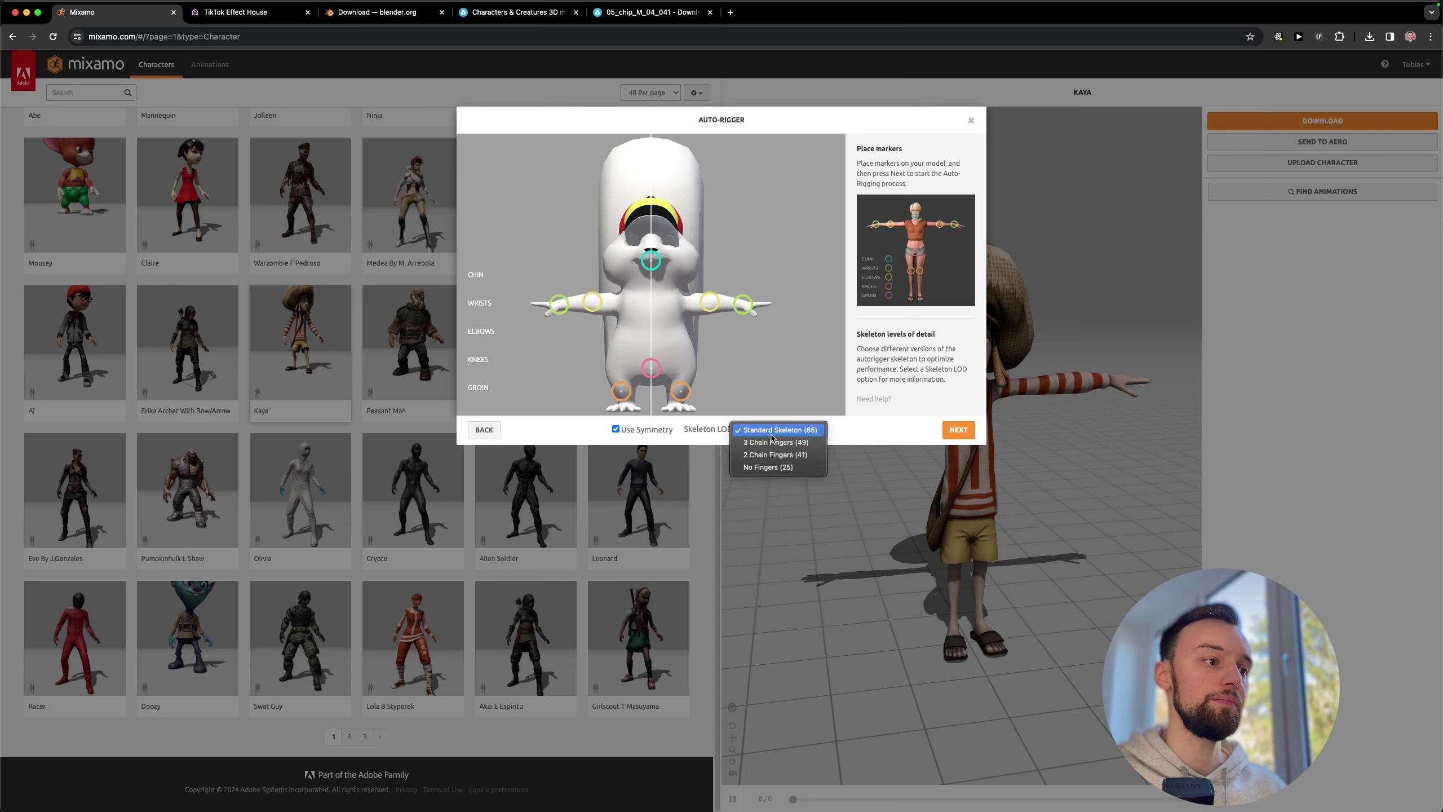
pyautogui.click(759, 467)
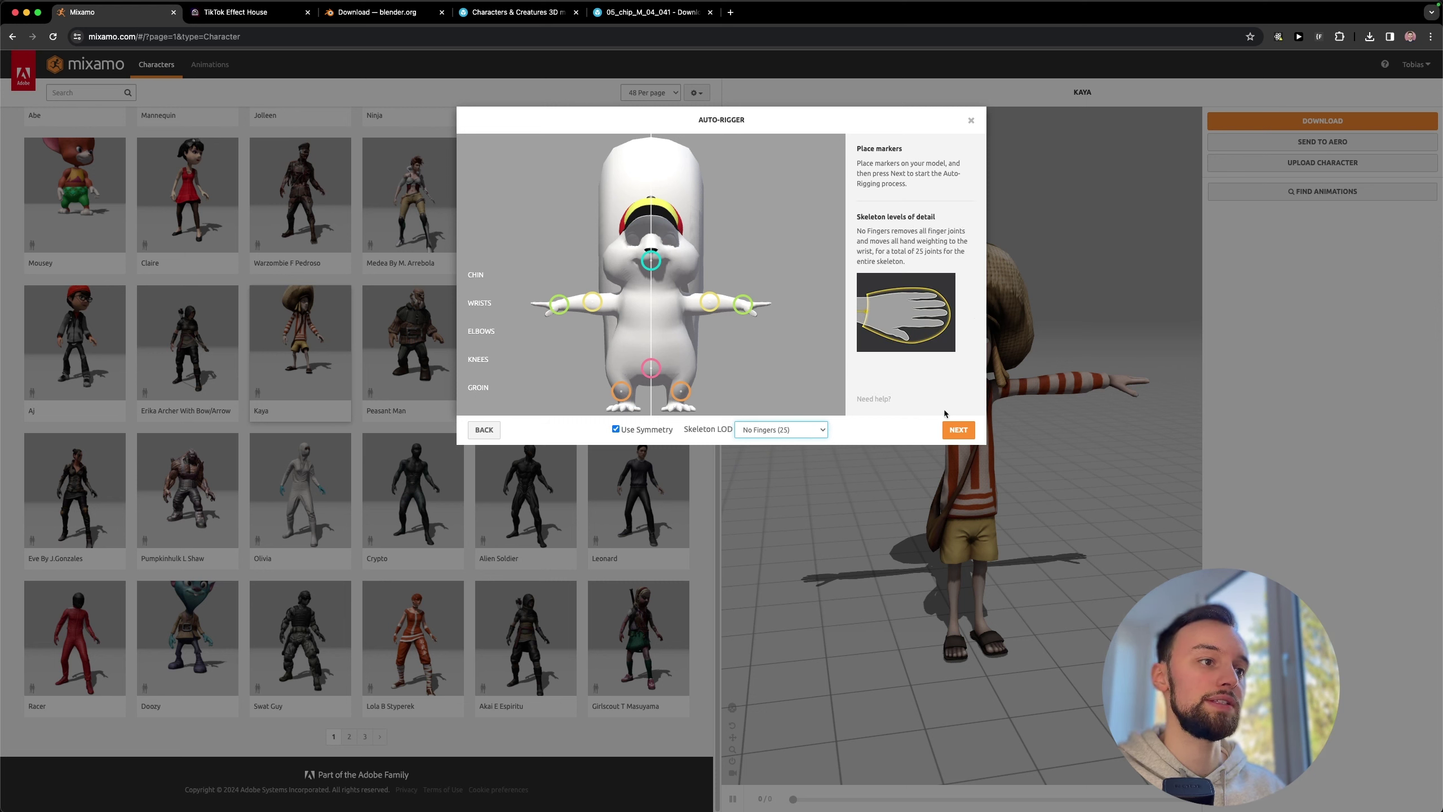
pyautogui.click(959, 430)
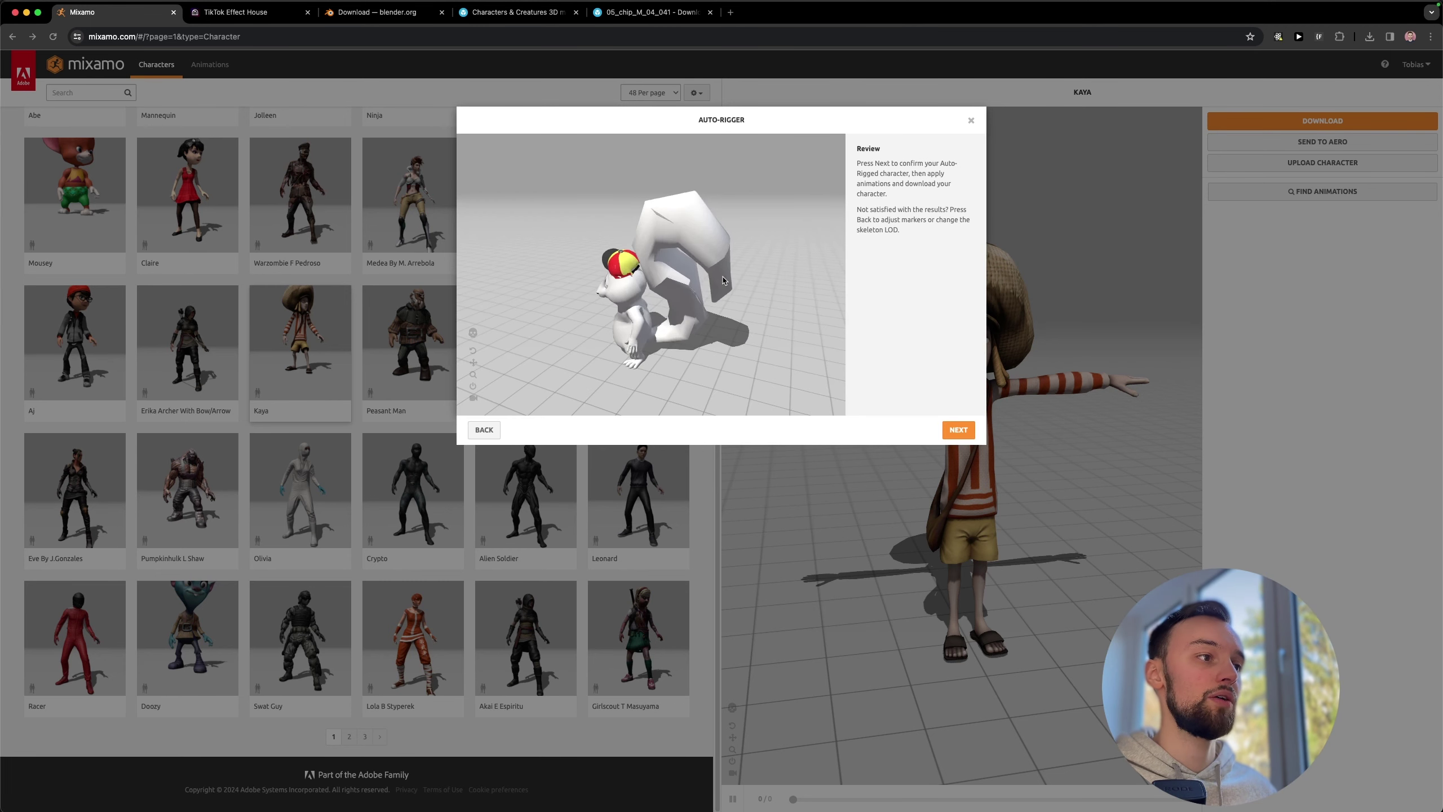
# Step: Accept the auto-rigged squirrel as the new character and download it as FBX Binary in T-pose
pyautogui.moveTo(784, 270); pyautogui.dragTo(709, 293)
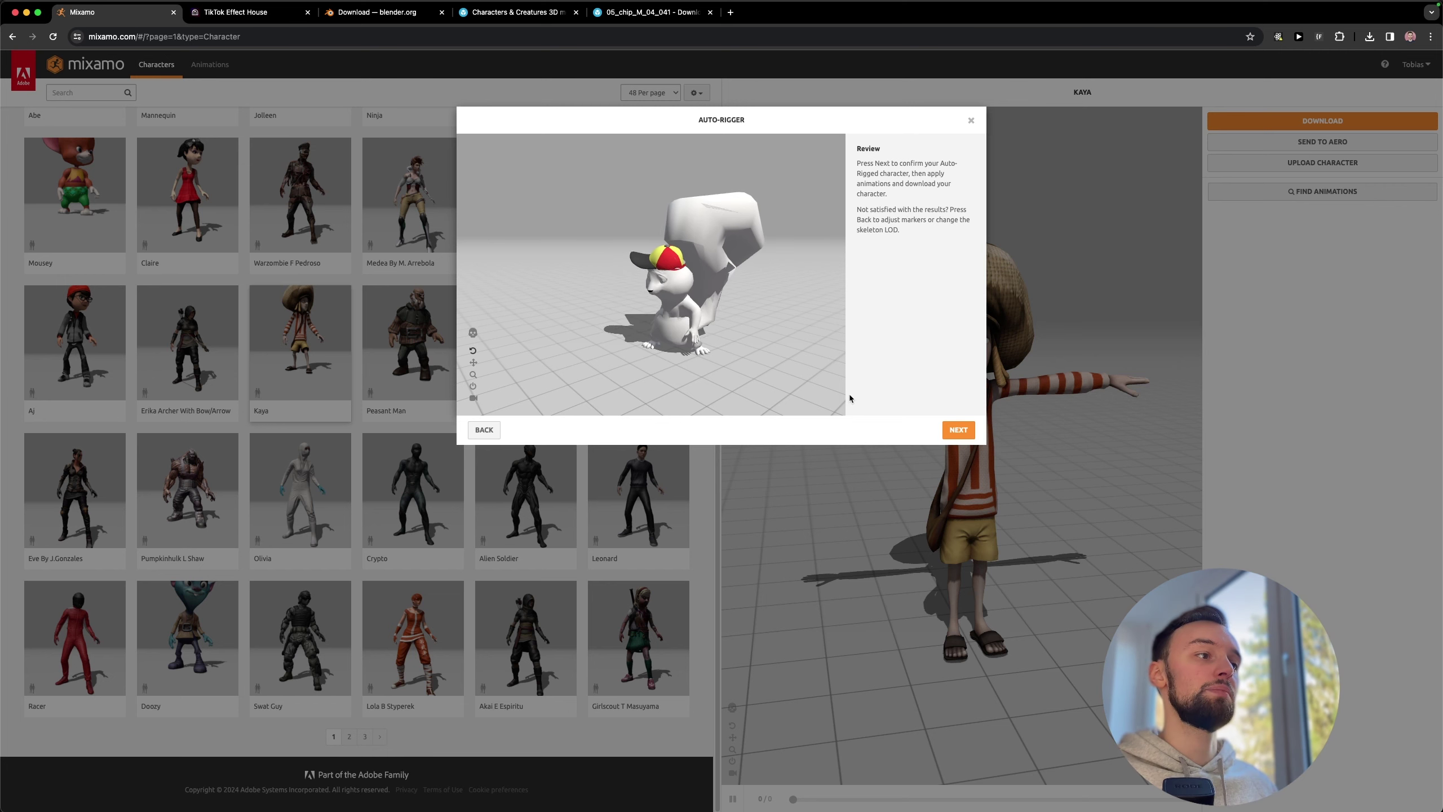
pyautogui.click(958, 432)
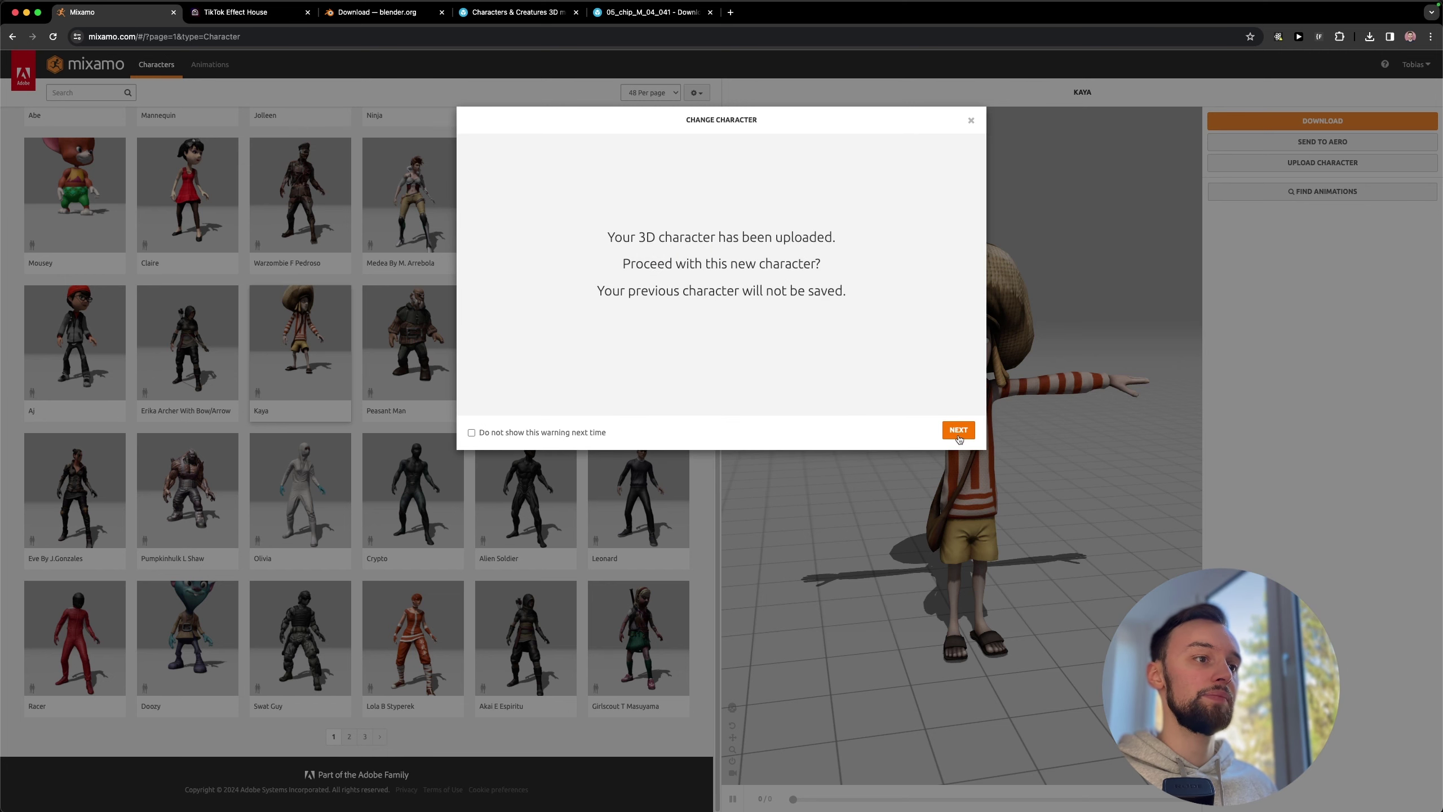
pyautogui.click(951, 433)
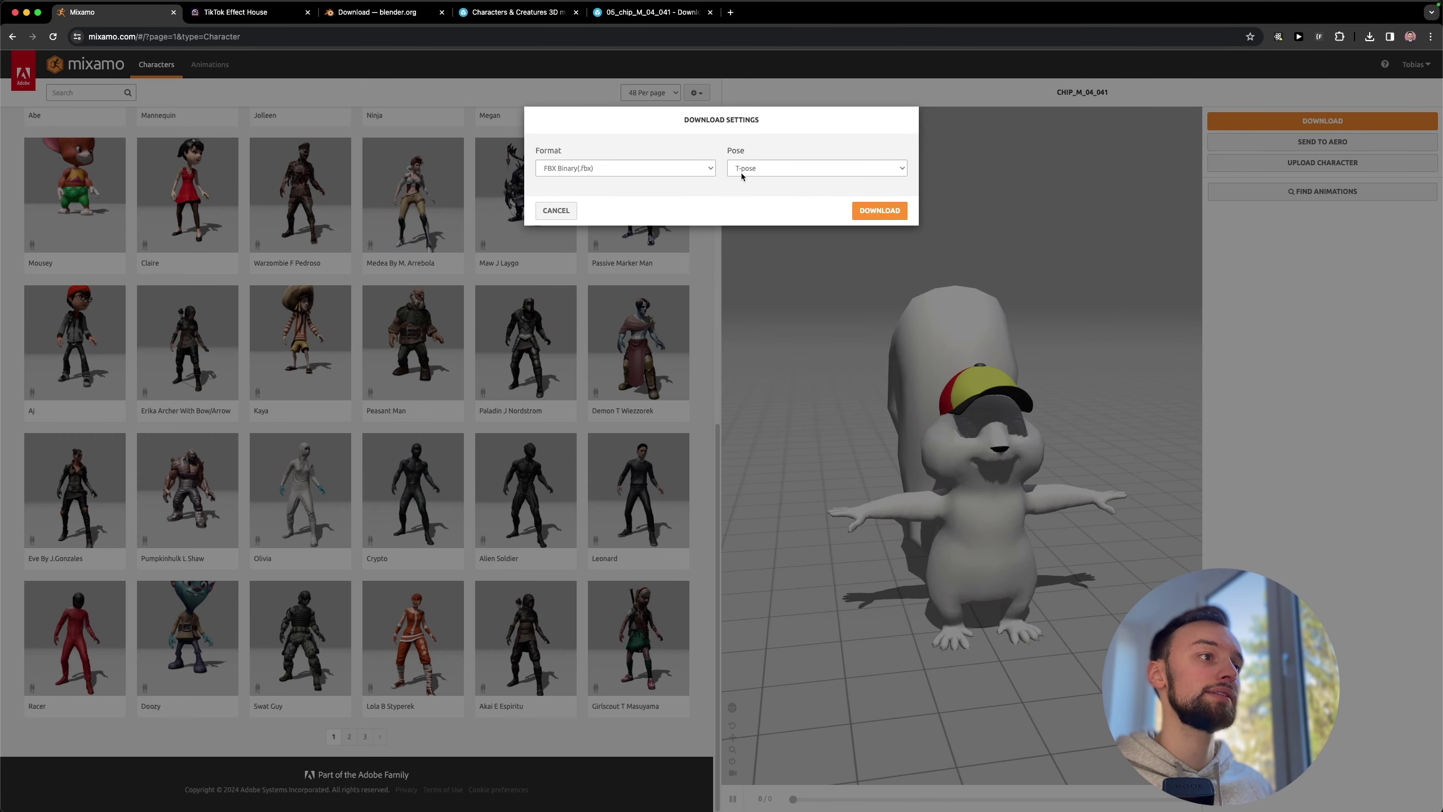
pyautogui.click(876, 209)
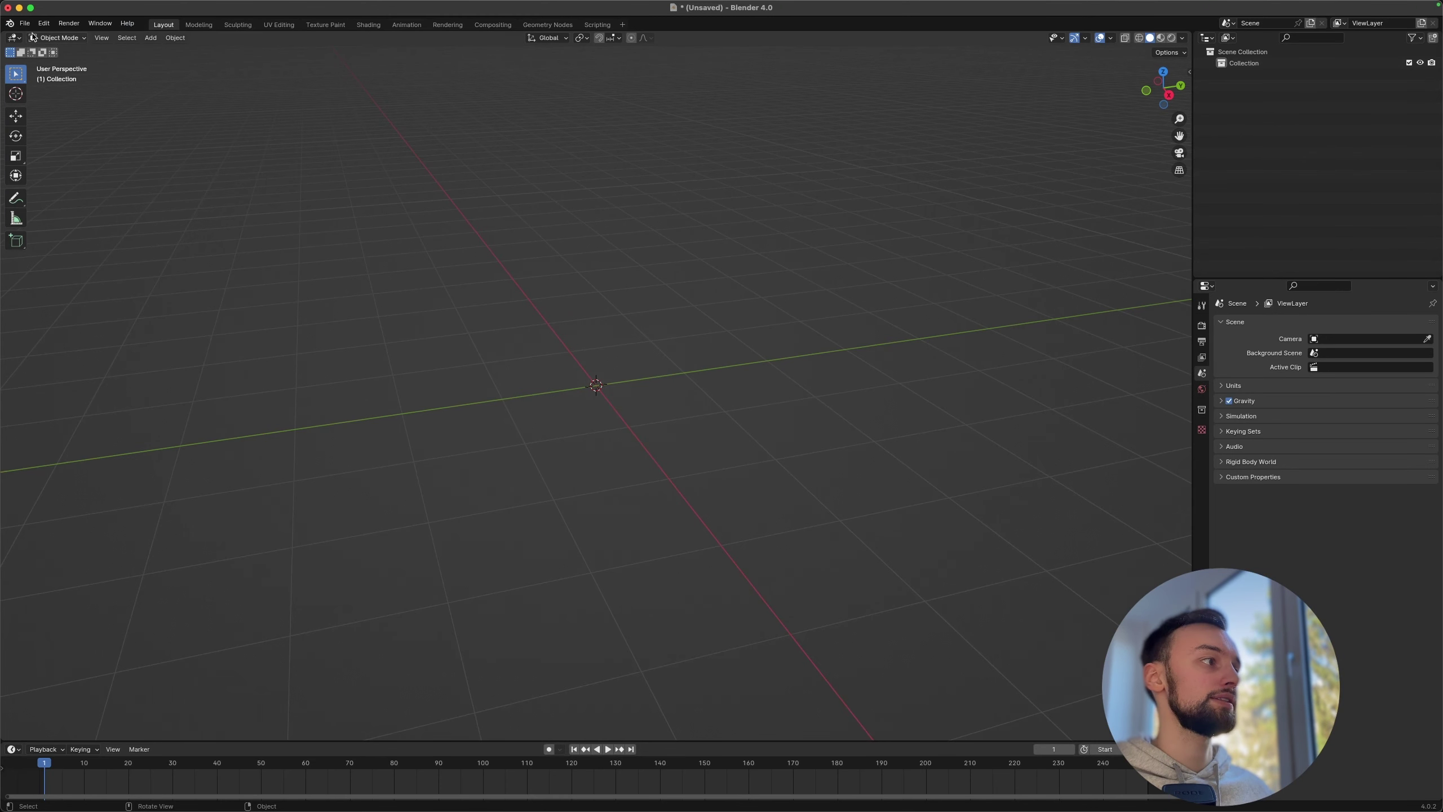
# Step: Switch to Blender and import the downloaded rigged squirrel FBX into the empty scene
pyautogui.click(25, 23)
pyautogui.moveTo(74, 183)
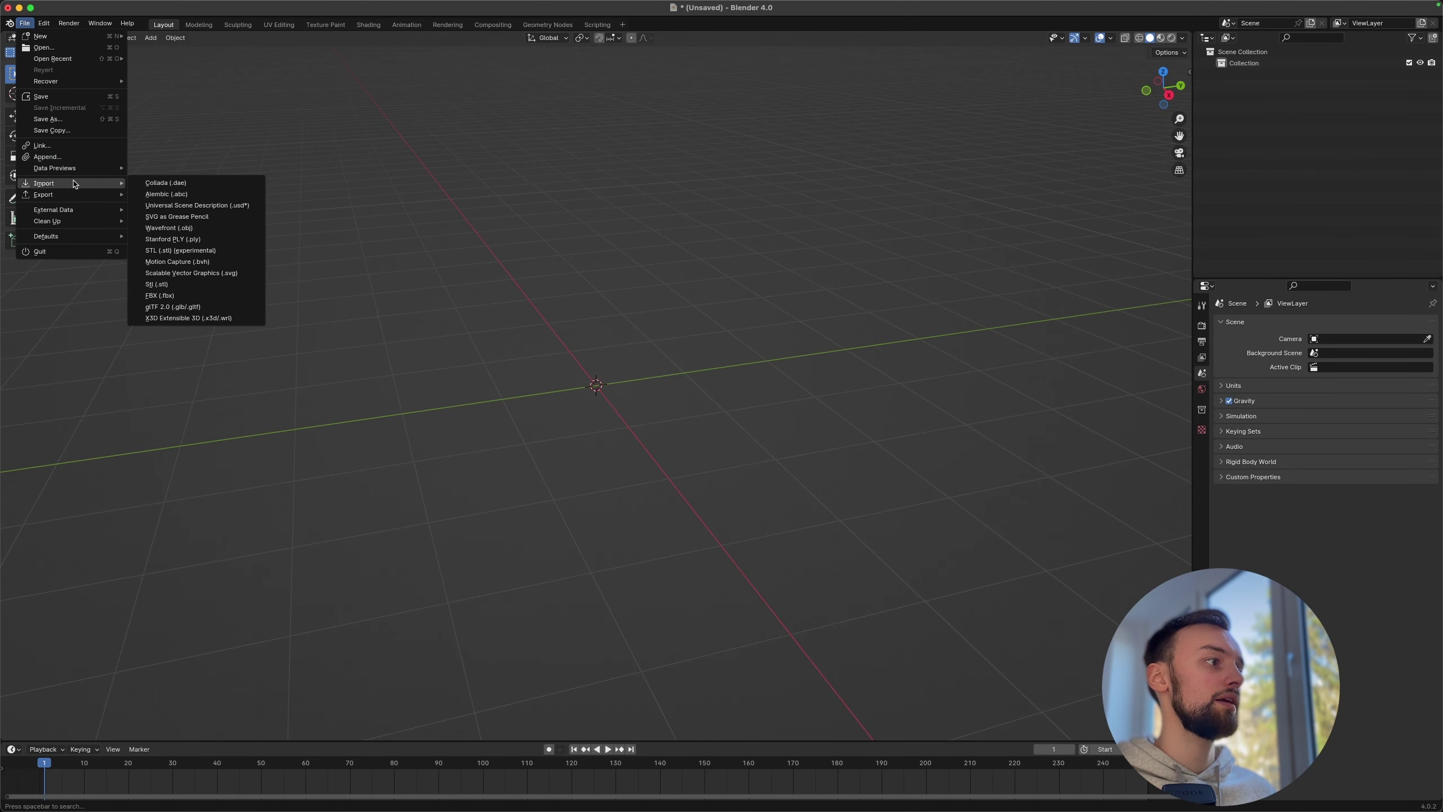
pyautogui.click(159, 295)
pyautogui.press('Return')
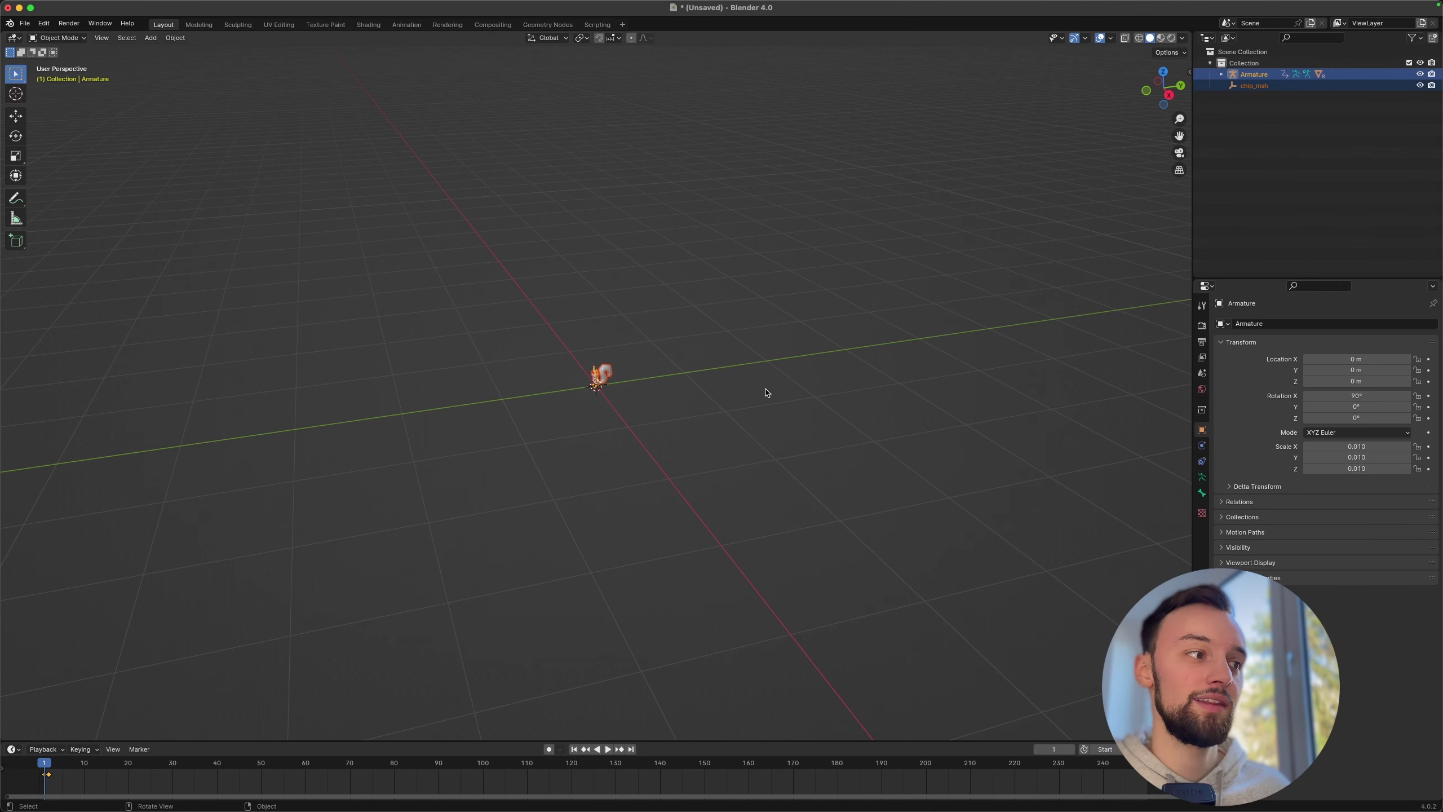
pyautogui.moveTo(670, 404); pyautogui.dragTo(715, 348, button='middle')
pyautogui.press('KP_Decimal')
pyautogui.scroll(-4, 715, 347)
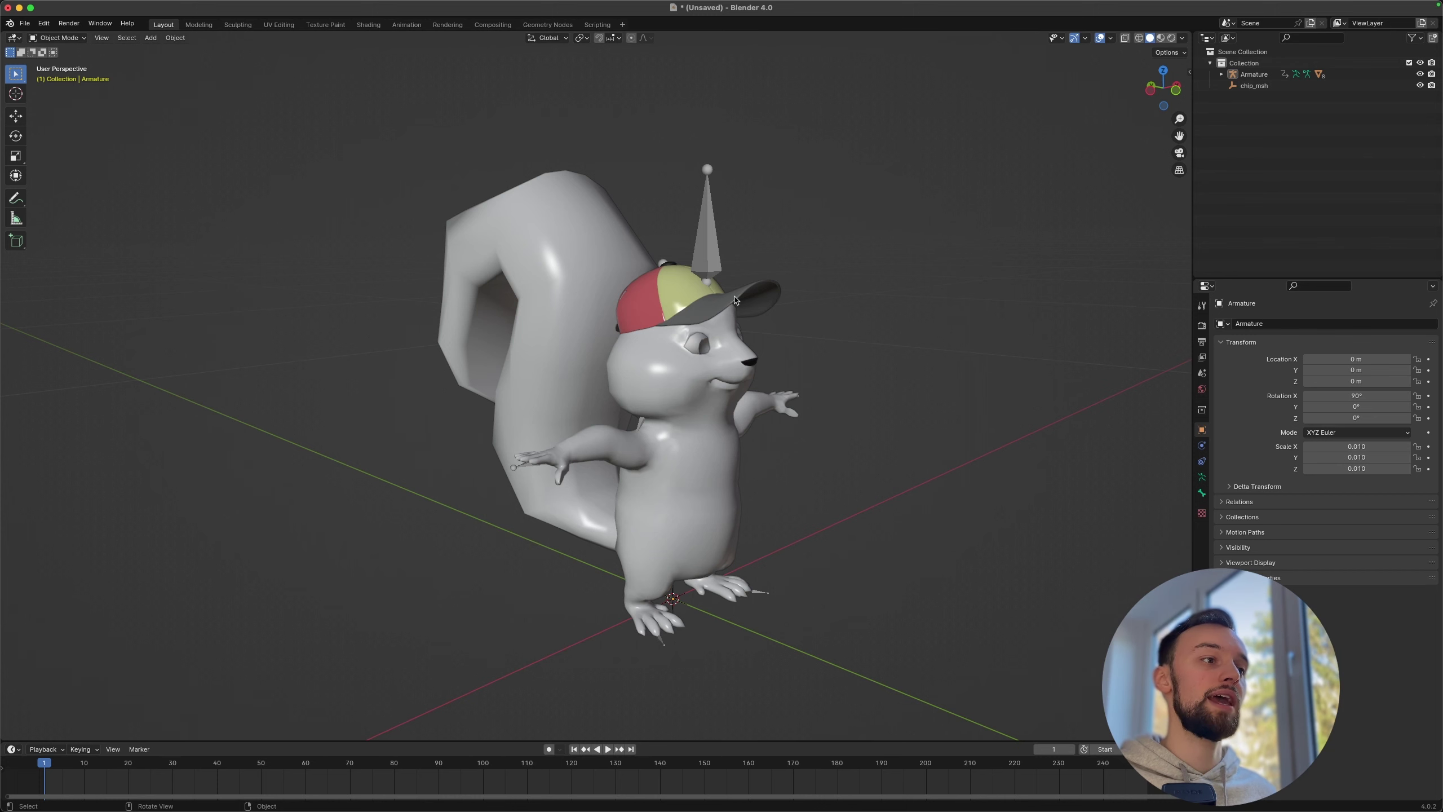
pyautogui.moveTo(835, 358); pyautogui.dragTo(815, 358, button='middle')
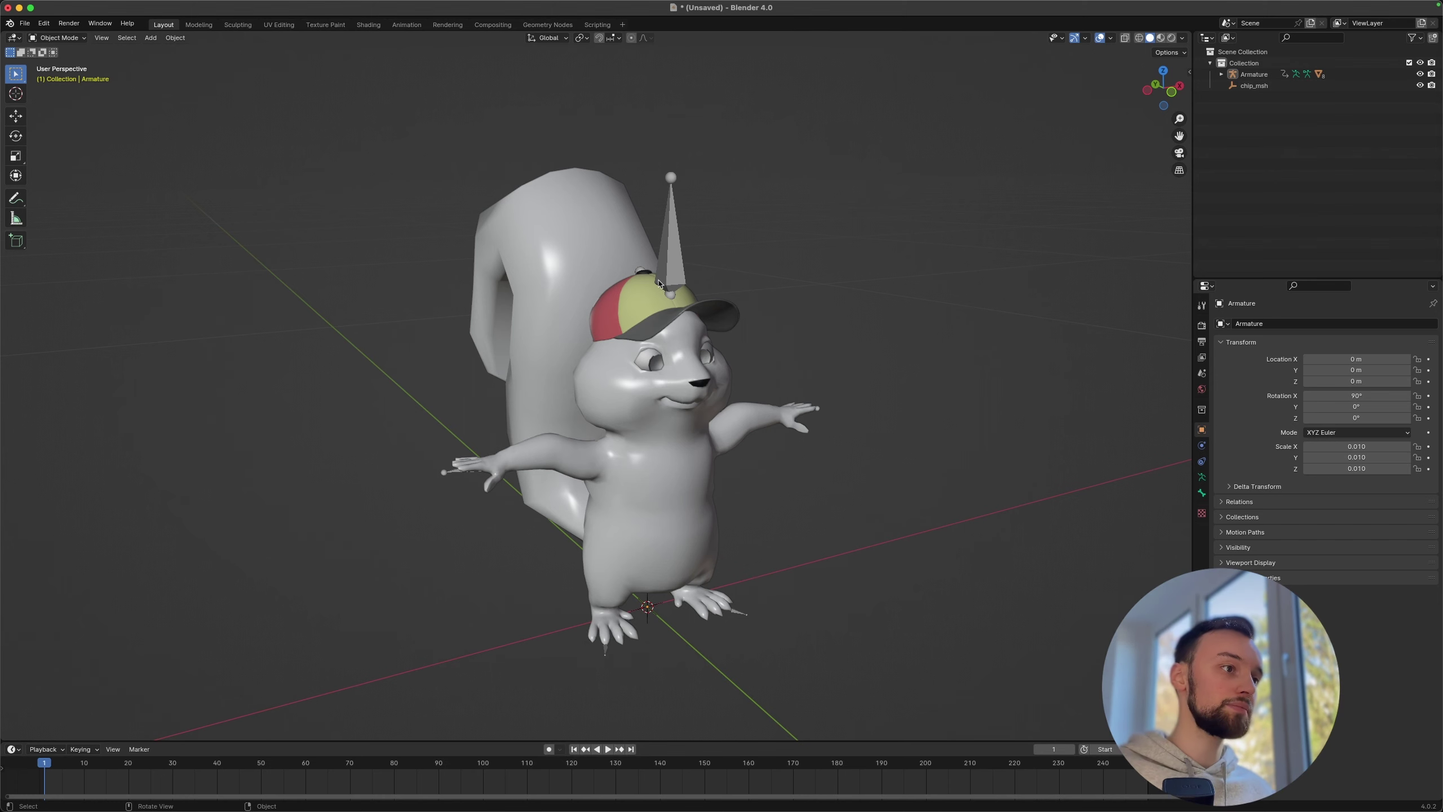
pyautogui.moveTo(659, 283)
pyautogui.mouseDown(button='middle')
pyautogui.moveTo(868, 317)
pyautogui.moveTo(646, 287)
pyautogui.mouseUp(button='middle')
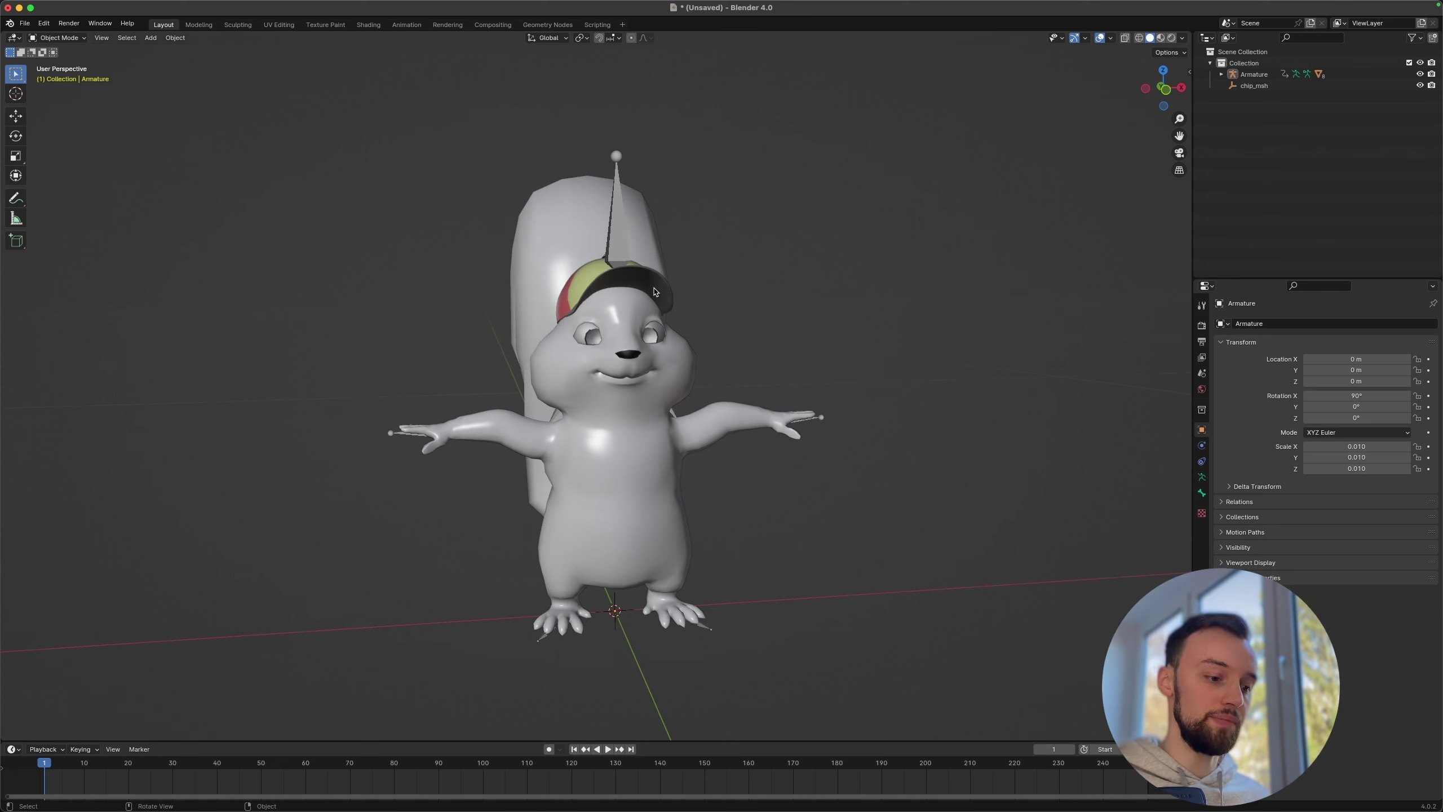
# Step: Select the squirrel's armature, turn on X-ray display and enter Edit Mode on it
pyautogui.click(655, 290)
pyautogui.moveTo(654, 291); pyautogui.dragTo(681, 278, button='middle')
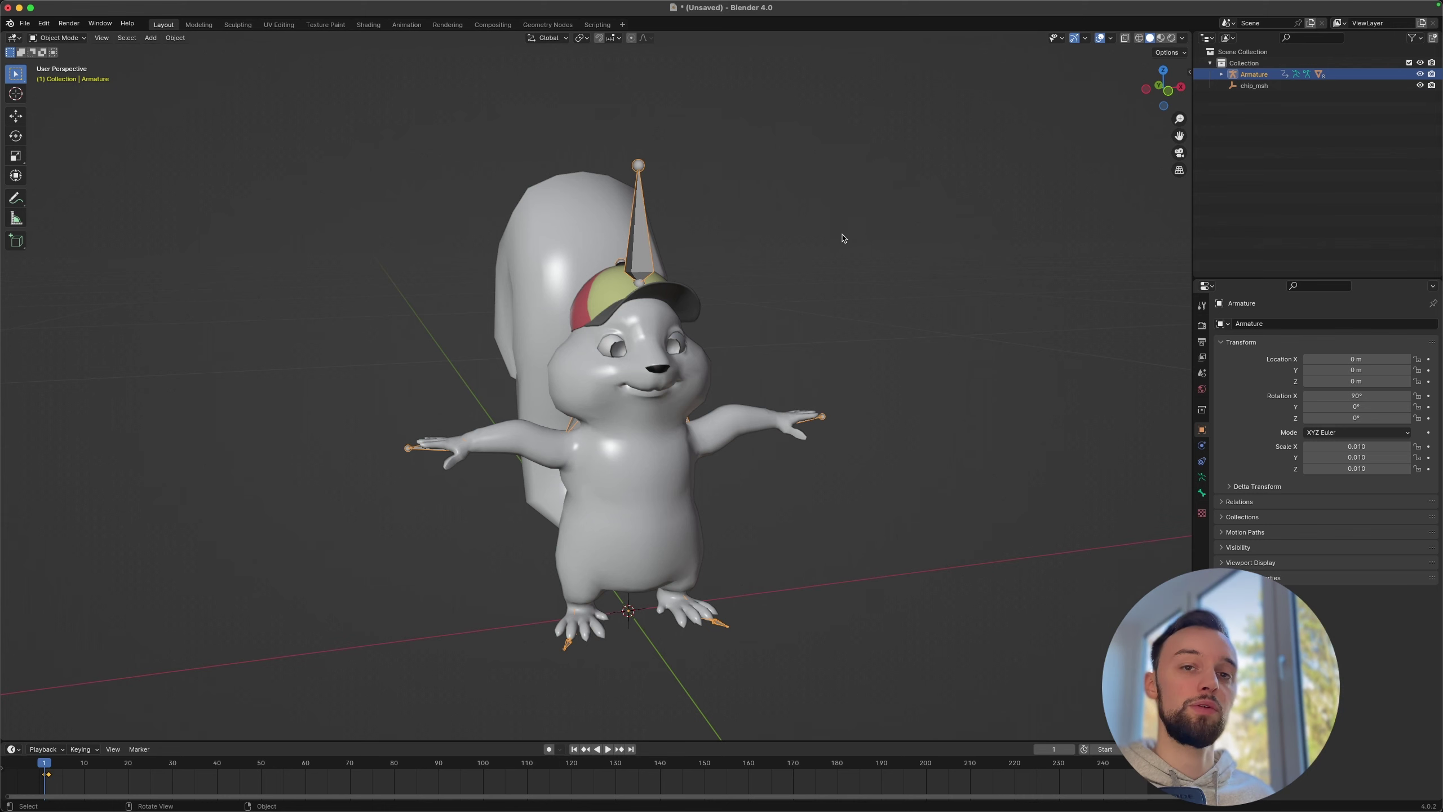
pyautogui.moveTo(816, 260); pyautogui.dragTo(852, 254, button='middle')
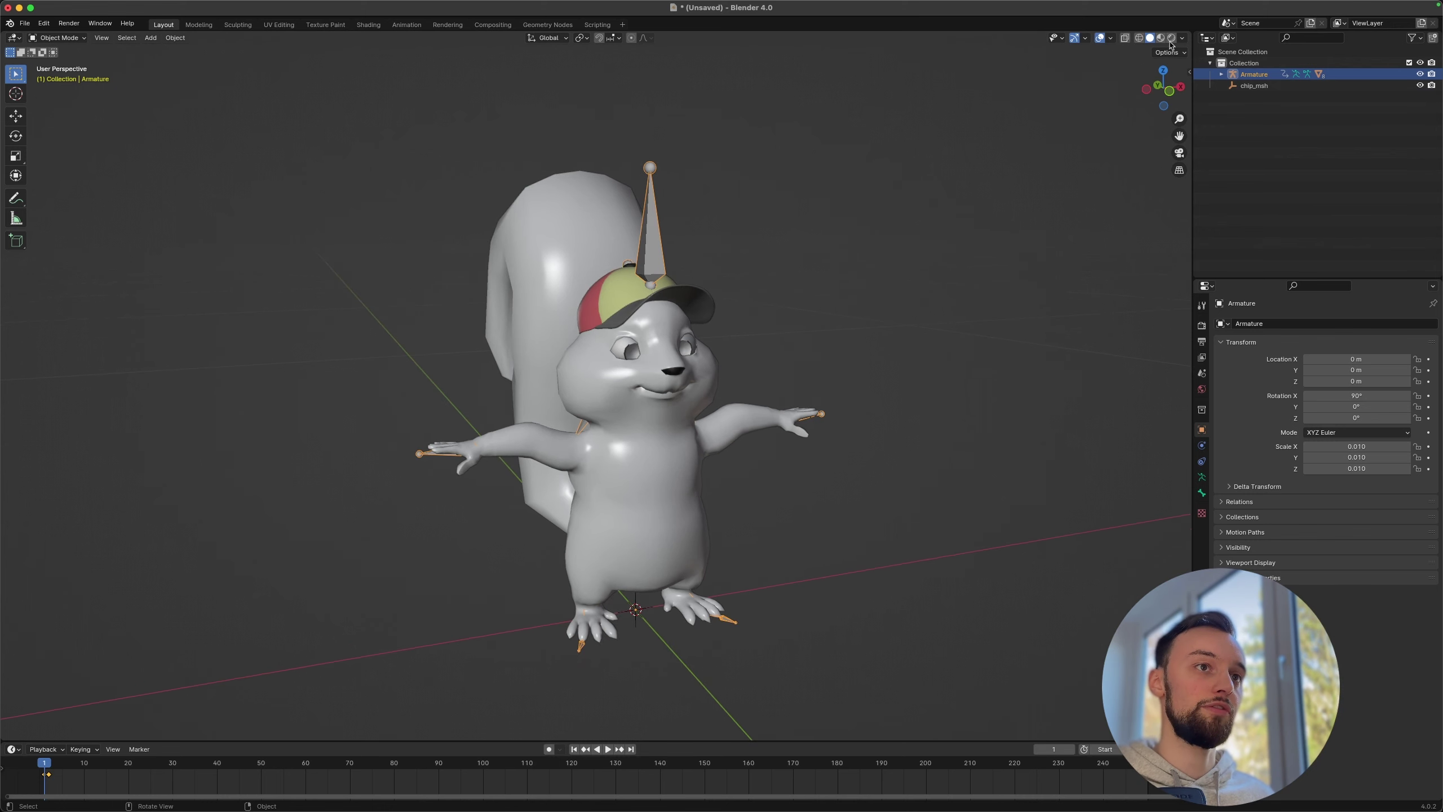
pyautogui.click(1126, 40)
pyautogui.moveTo(727, 310); pyautogui.dragTo(678, 319, button='middle')
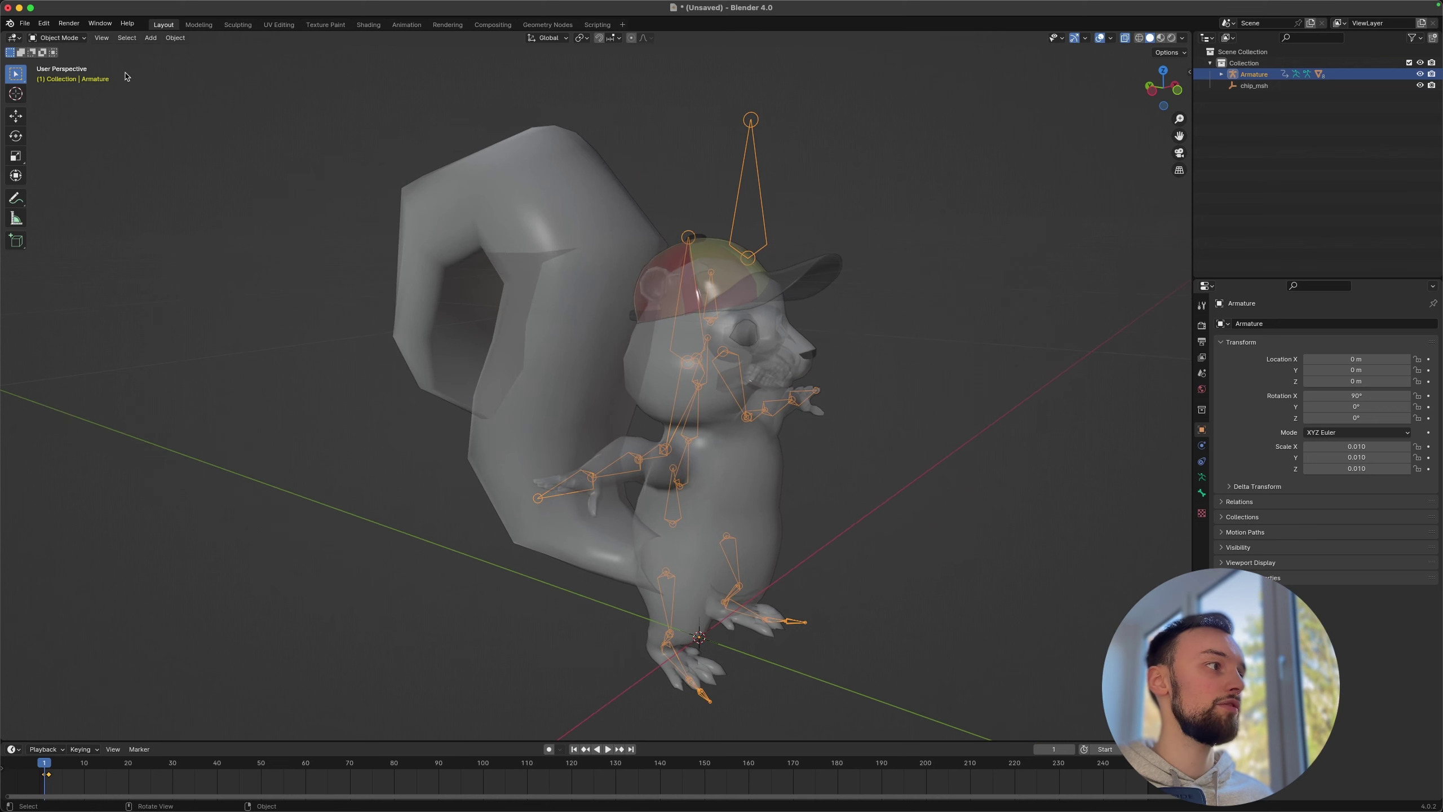
pyautogui.click(57, 38)
pyautogui.click(64, 65)
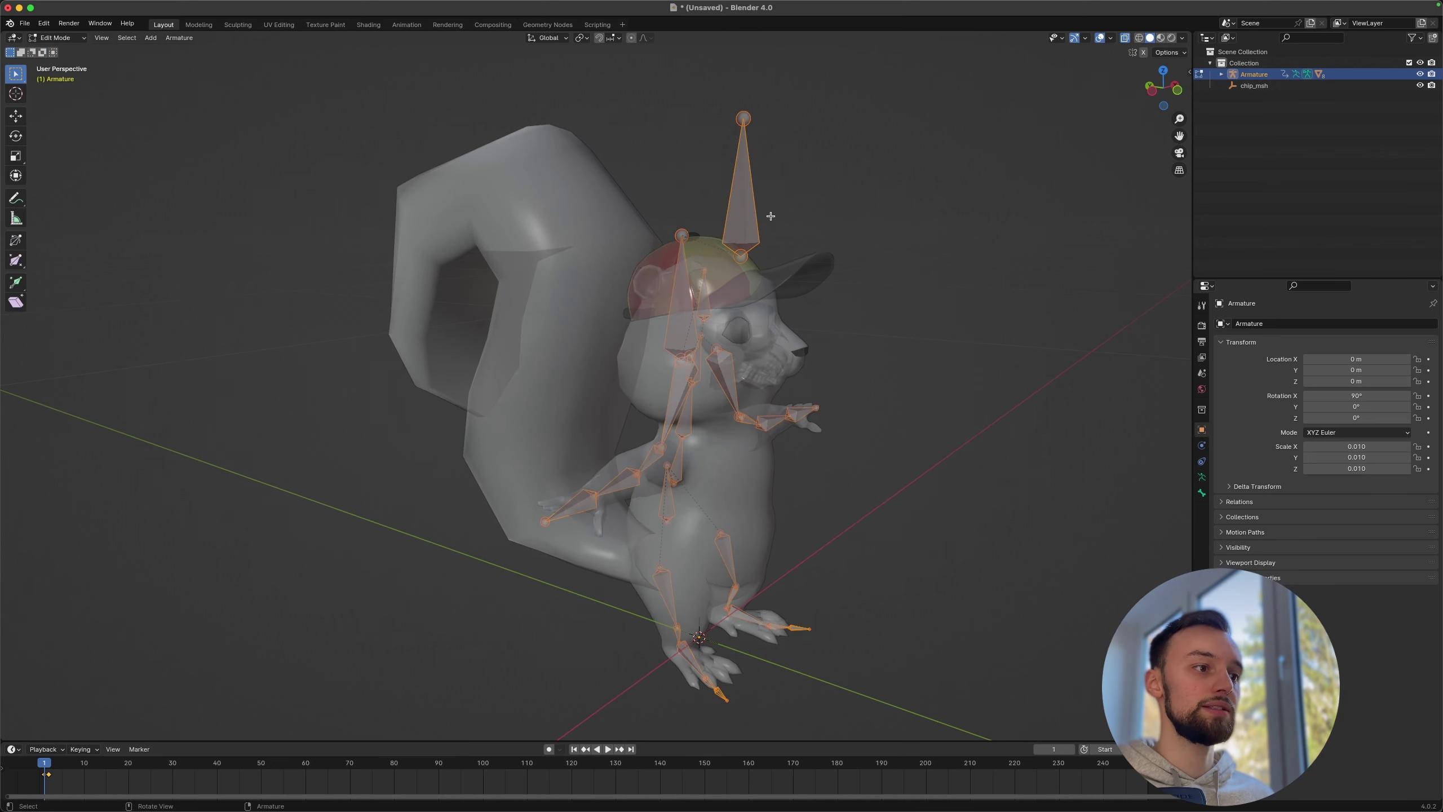
# Step: Inspect the squirrel's head, right shoulder and neck bones for their placement inside the mesh
pyautogui.click(822, 232)
pyautogui.moveTo(823, 231); pyautogui.dragTo(705, 293, button='middle')
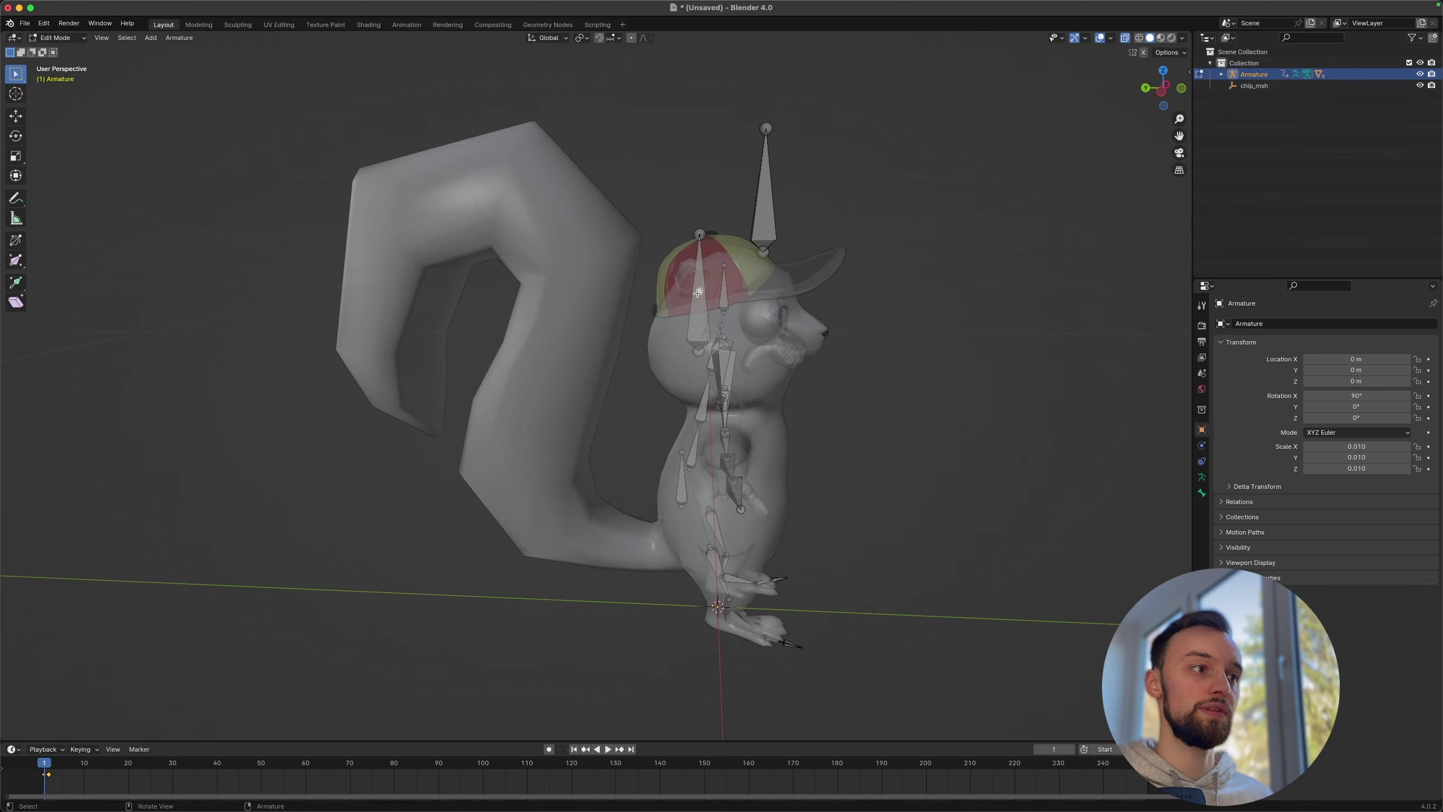
pyautogui.click(698, 294)
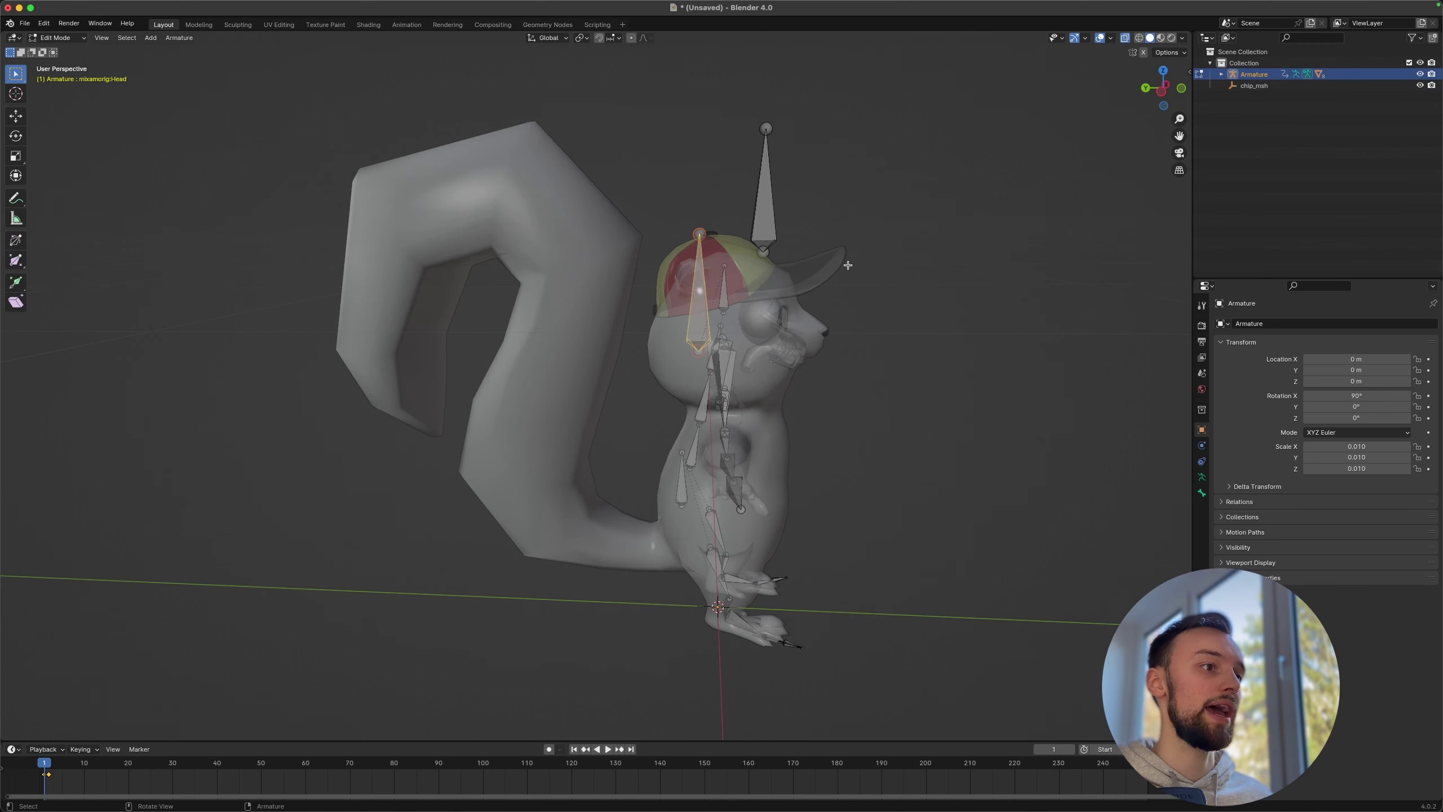
pyautogui.moveTo(847, 265); pyautogui.dragTo(776, 278, button='middle')
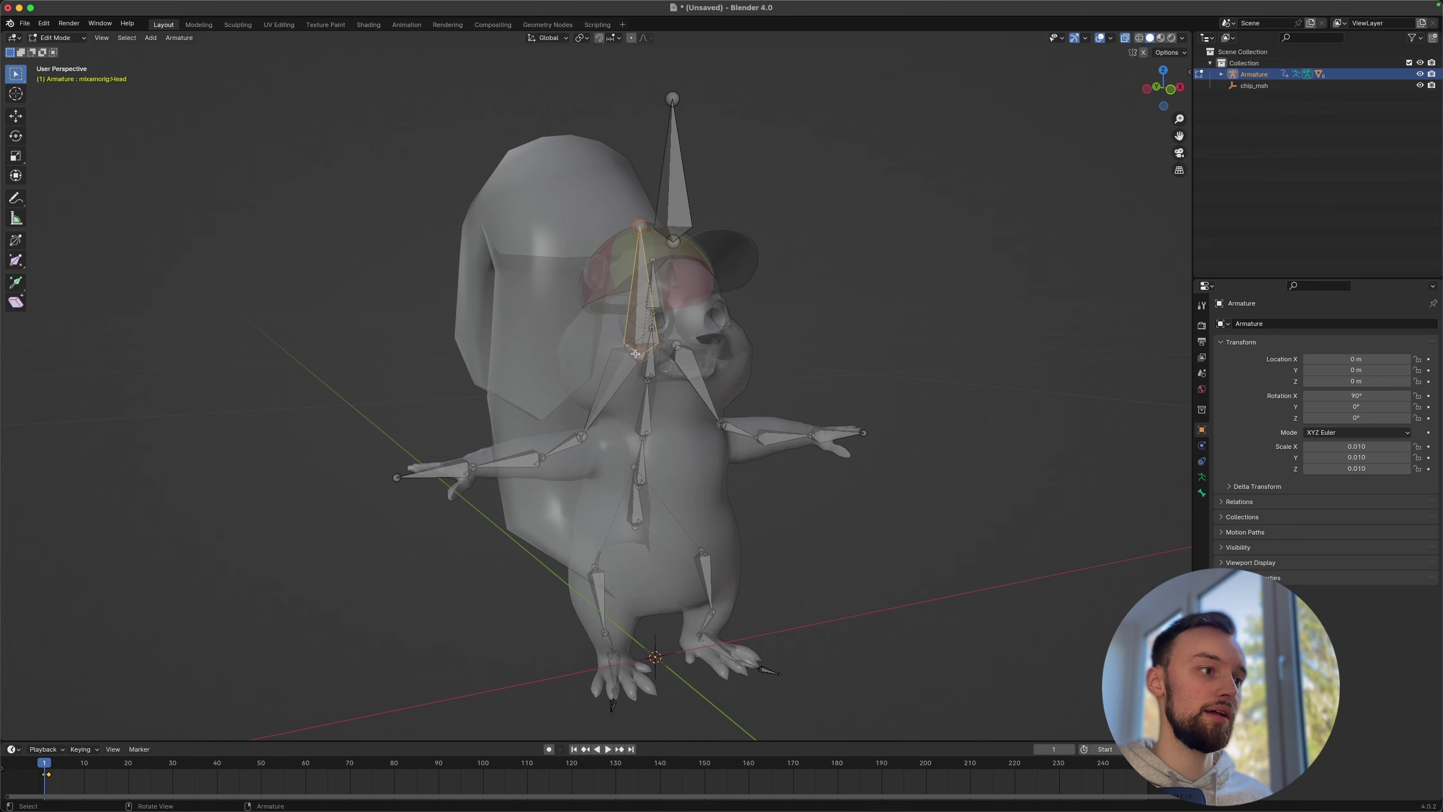
pyautogui.click(618, 376)
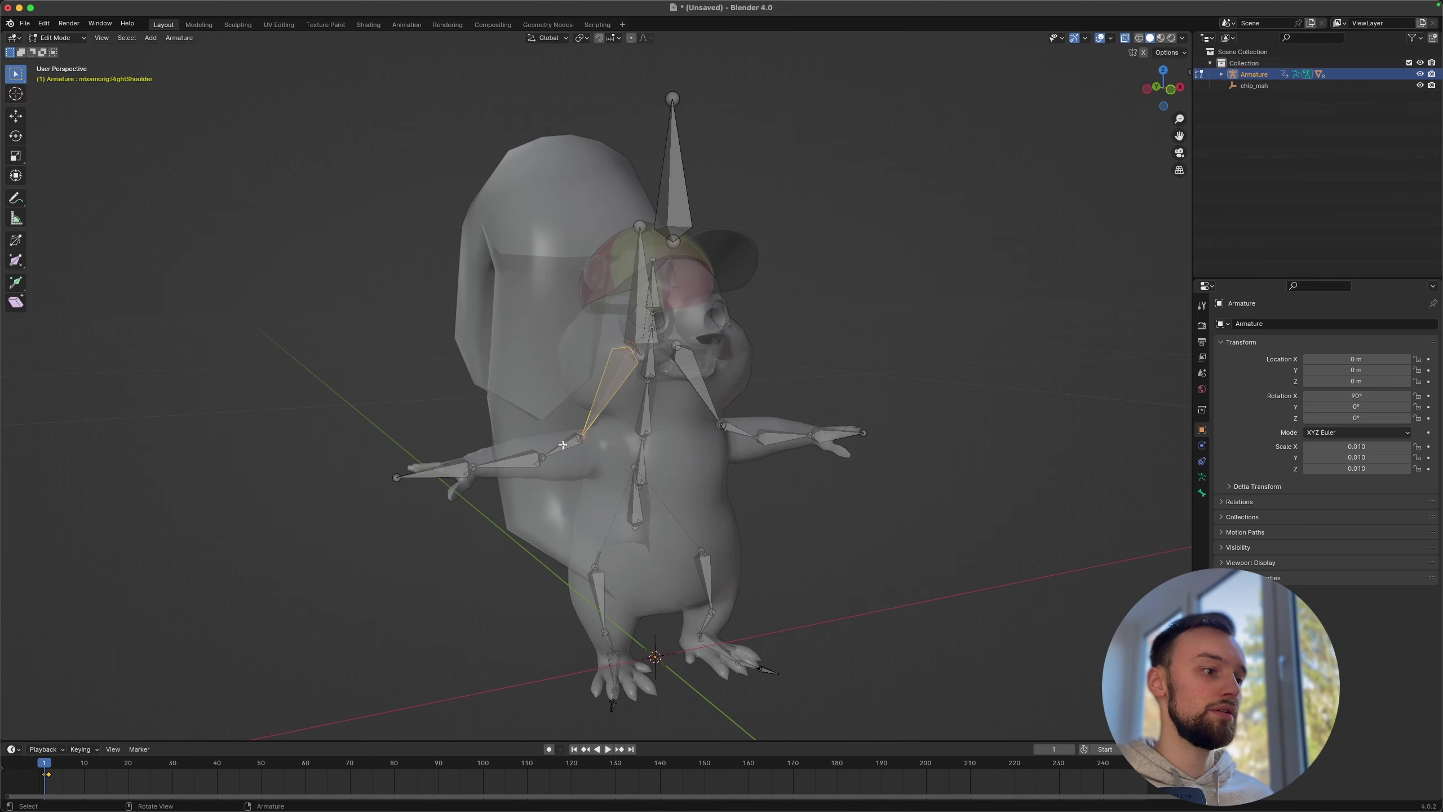
pyautogui.moveTo(562, 446); pyautogui.dragTo(696, 336, button='middle')
pyautogui.click(696, 304)
pyautogui.moveTo(713, 336); pyautogui.dragTo(660, 325, button='middle')
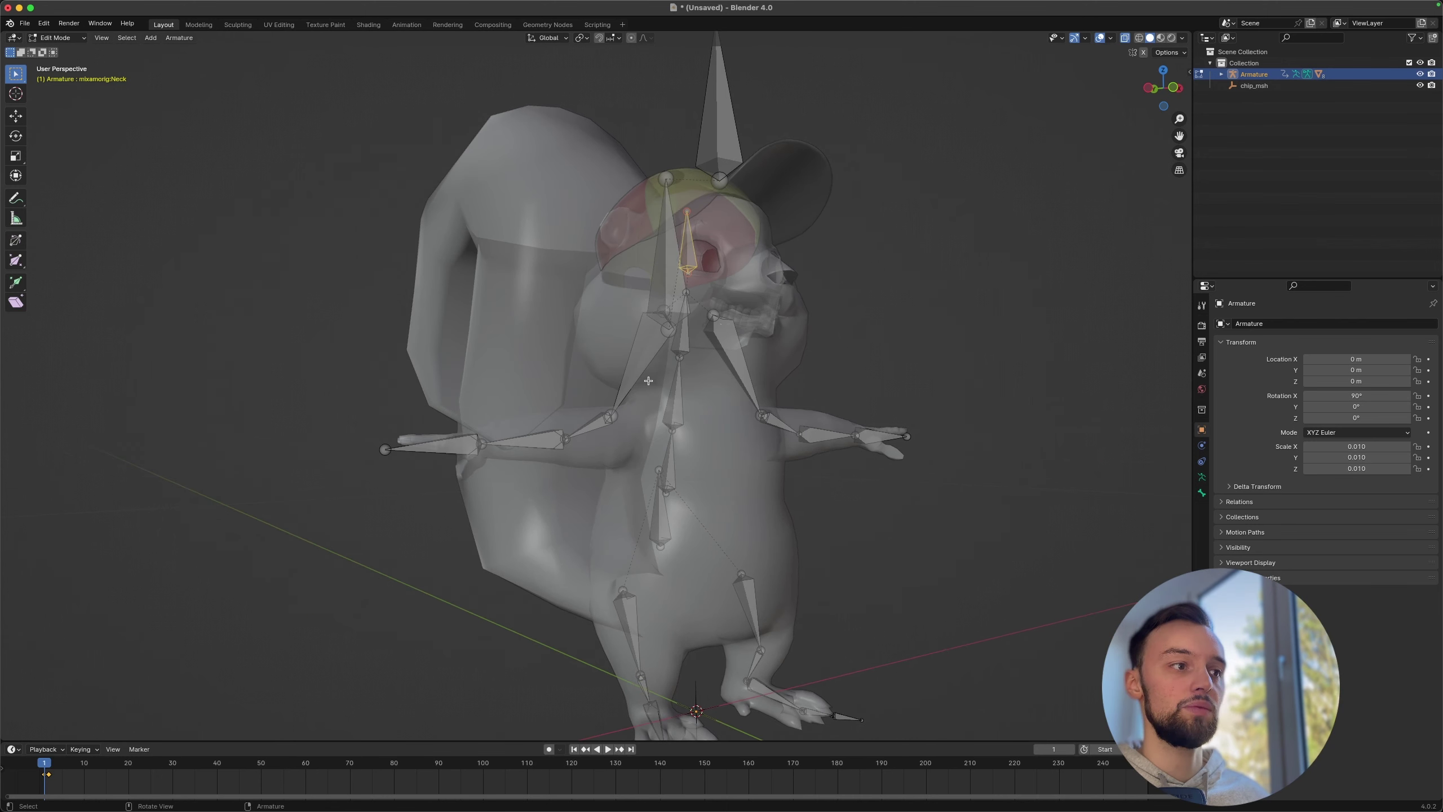
# Step: Lower the Hips, Spine, Spine1 and Spine2 bones together along the Z axis to fit the squirrel's torso
pyautogui.click(660, 517)
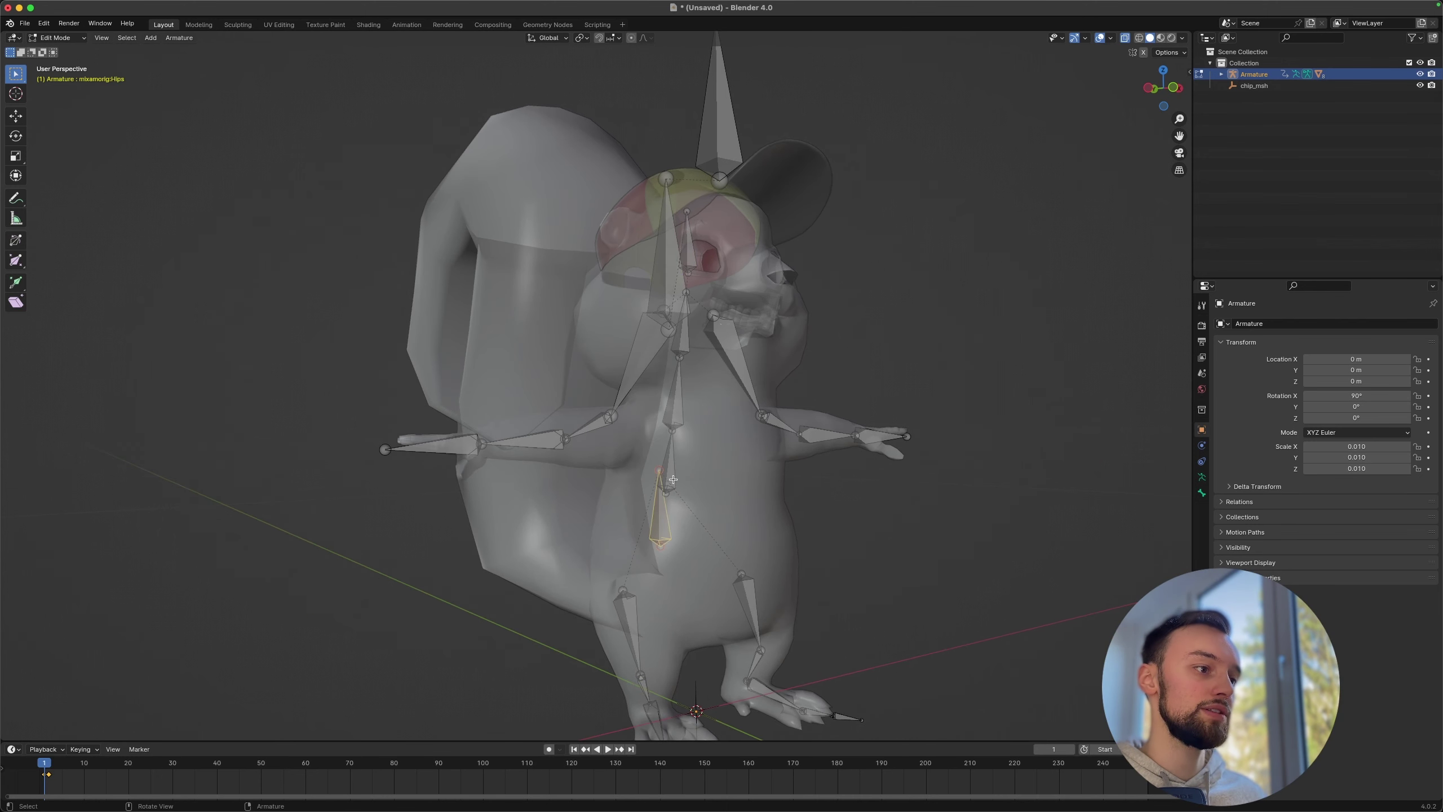
pyautogui.keyDown('shift'); pyautogui.click(671, 455); pyautogui.keyUp('shift')
pyautogui.keyDown('shift'); pyautogui.click(685, 352); pyautogui.keyUp('shift')
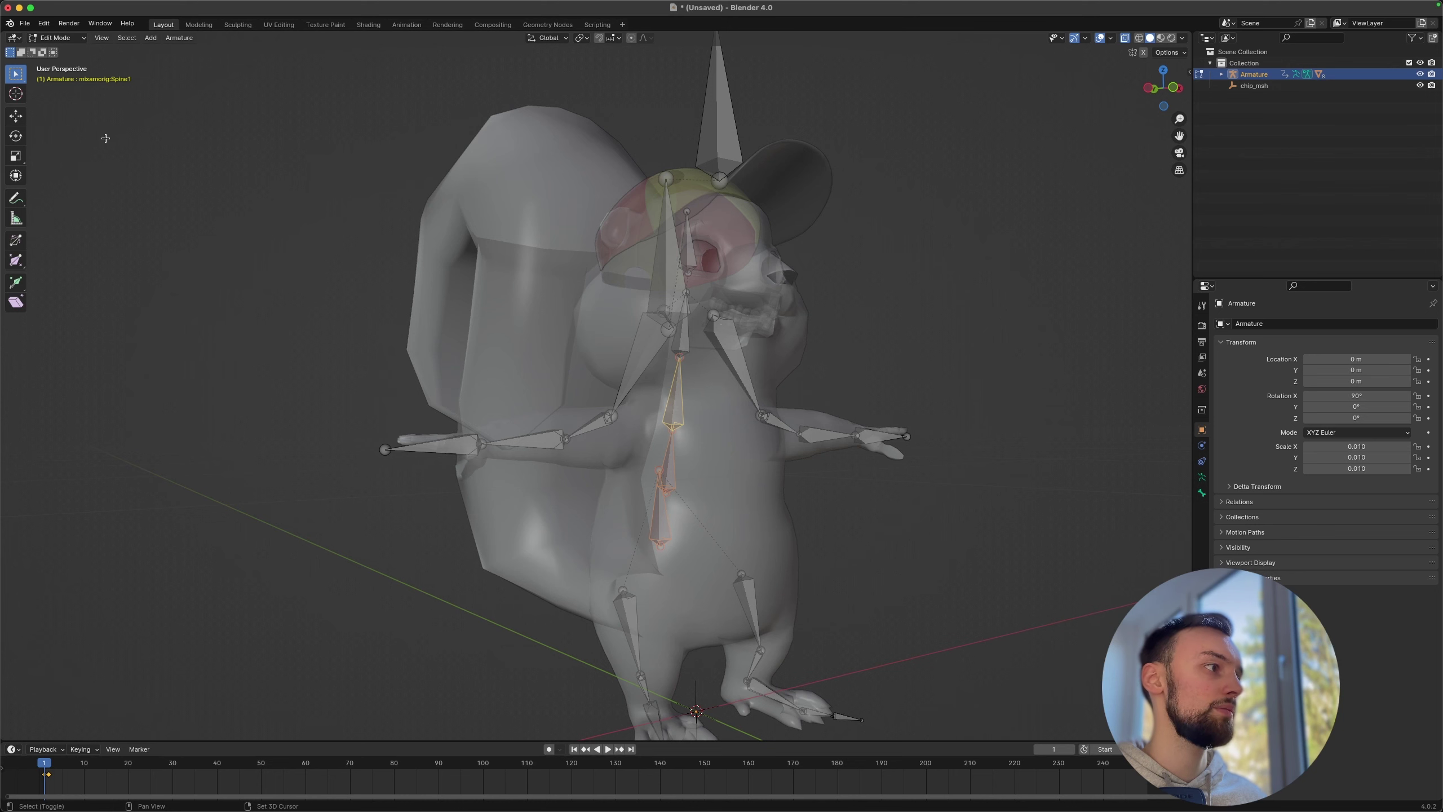
pyautogui.hotkey('shift', ']')
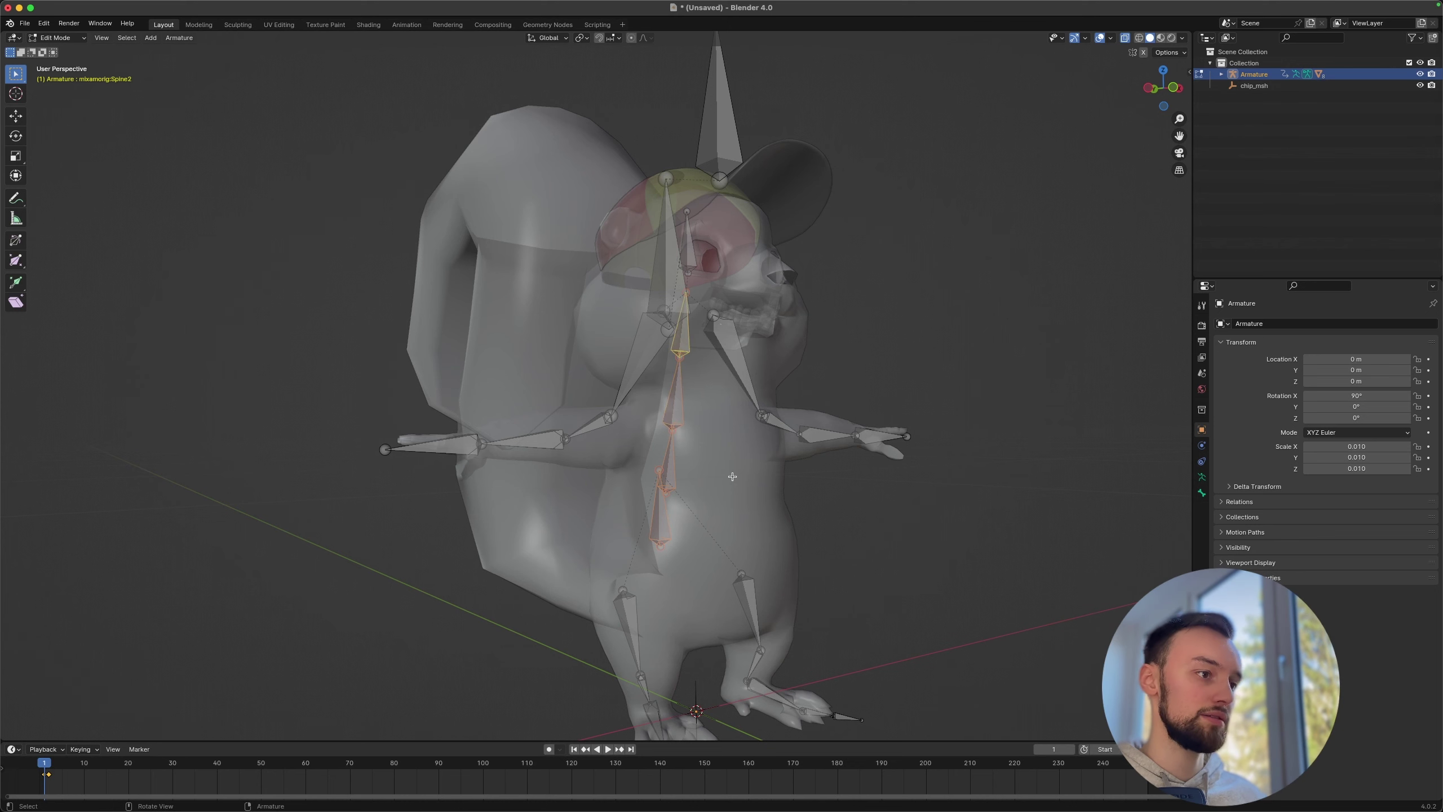
pyautogui.moveTo(732, 477); pyautogui.dragTo(677, 500, button='middle')
pyautogui.press('g')
pyautogui.press('z')
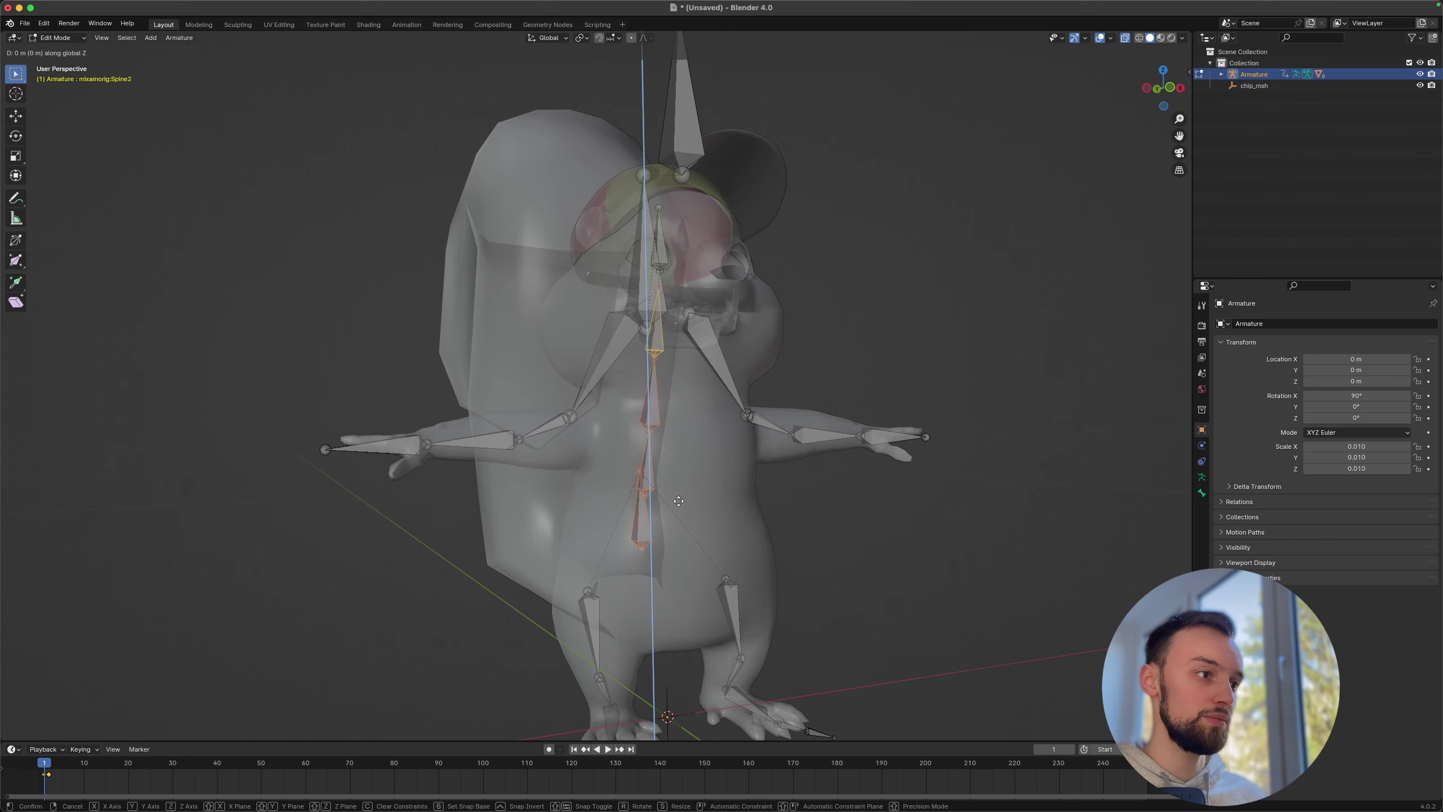
pyautogui.click(679, 546)
pyautogui.moveTo(679, 546); pyautogui.dragTo(727, 316, button='middle')
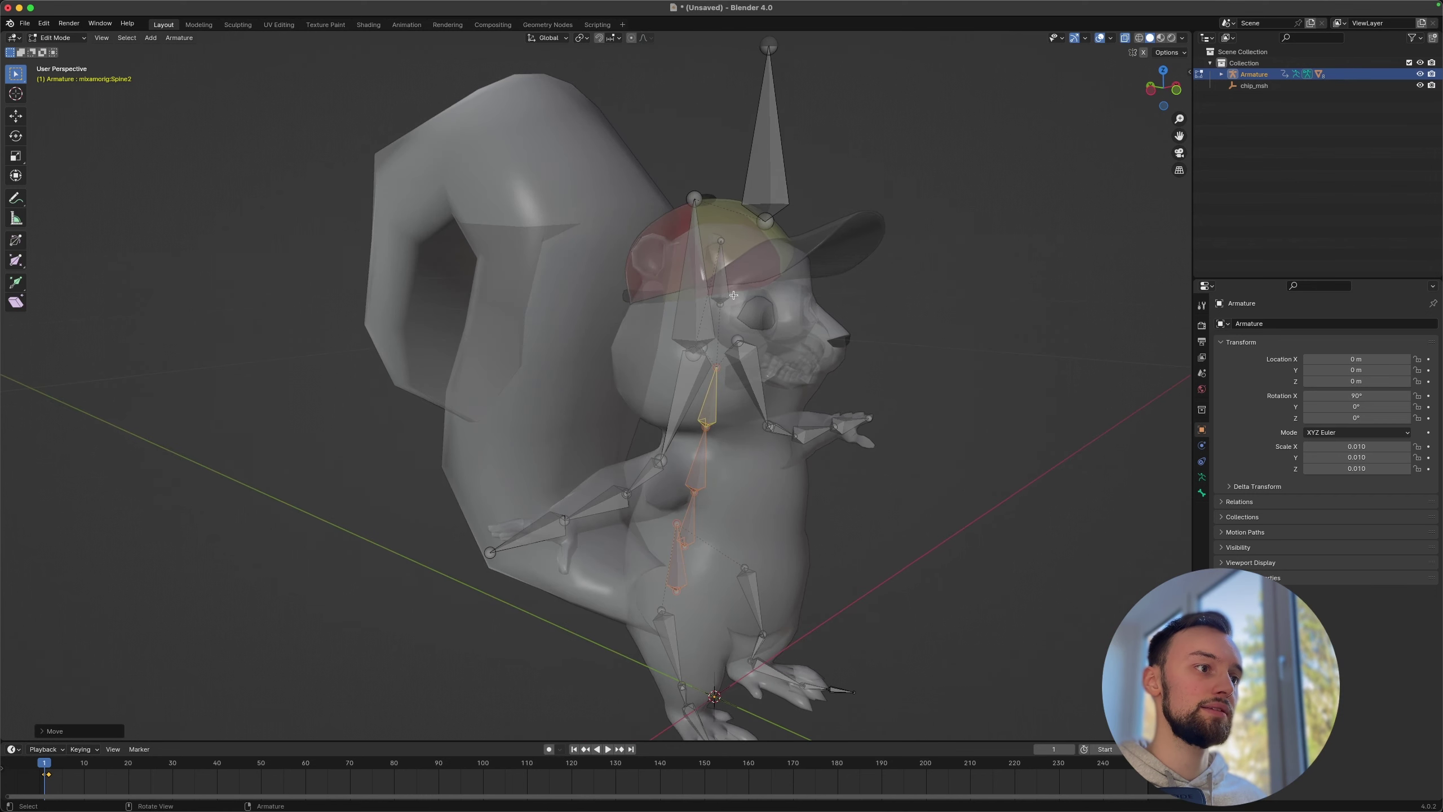
# Step: Lower the Neck bone along the Z axis toward the top of the spine
pyautogui.click(725, 292)
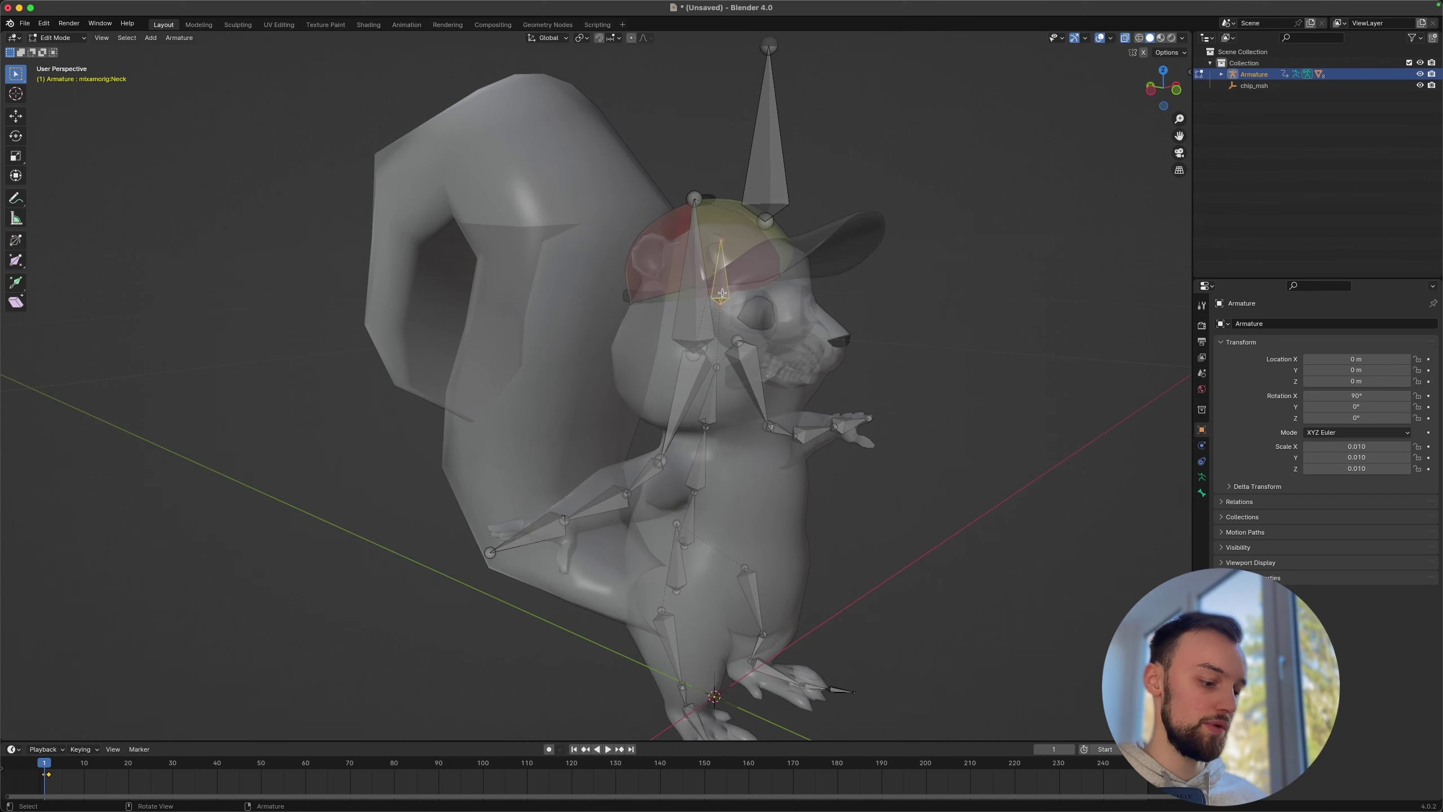
pyautogui.press('g')
pyautogui.press('z')
pyautogui.click(714, 356)
pyautogui.scroll(2, 714, 357)
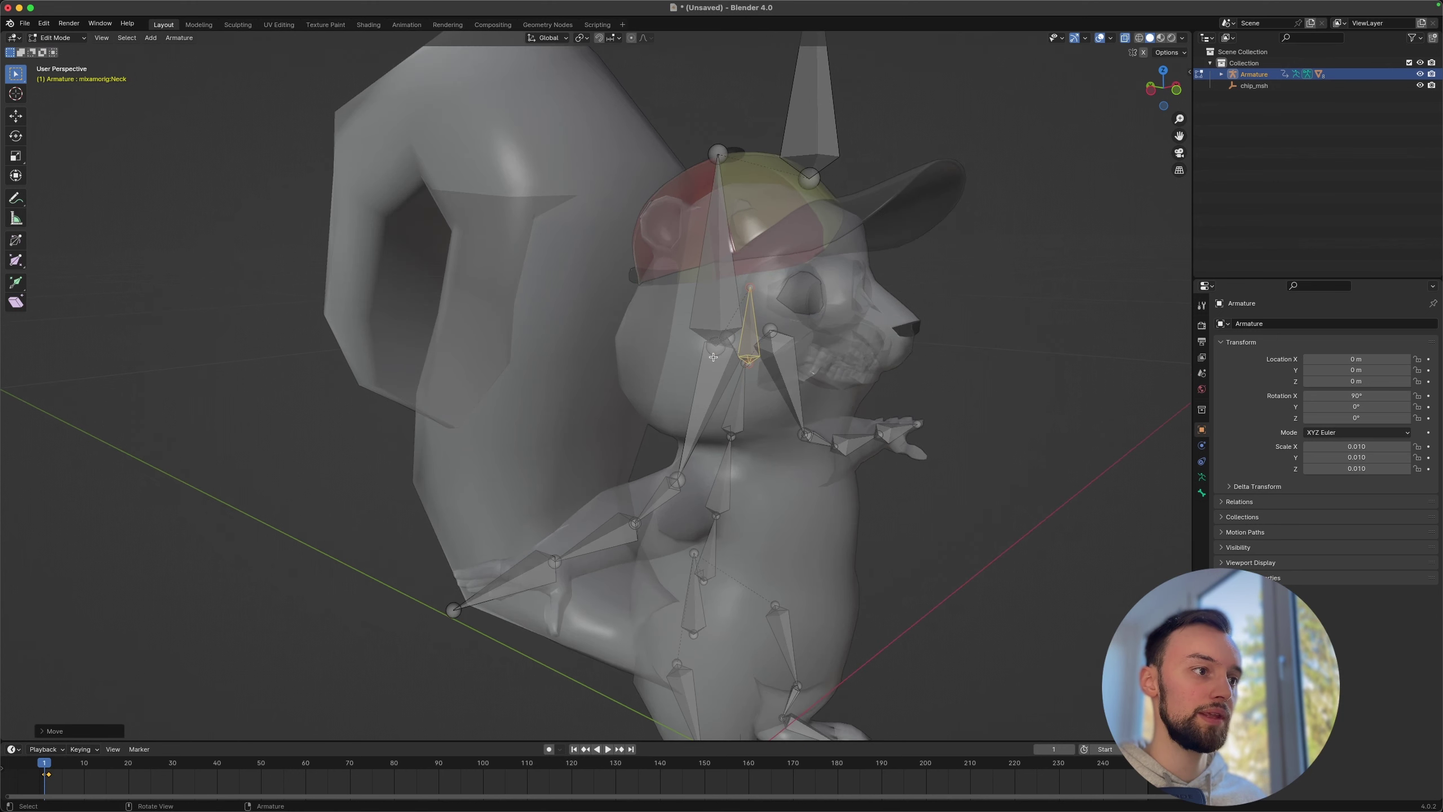
# Step: Move the Head bone down into the character's head and rotate it to align with the skull
pyautogui.moveTo(714, 357); pyautogui.dragTo(841, 336, button='middle')
pyautogui.click(764, 337)
pyautogui.press('g')
pyautogui.click(839, 361)
pyautogui.press('r')
pyautogui.click(913, 329)
pyautogui.scroll(3, 834, 338)
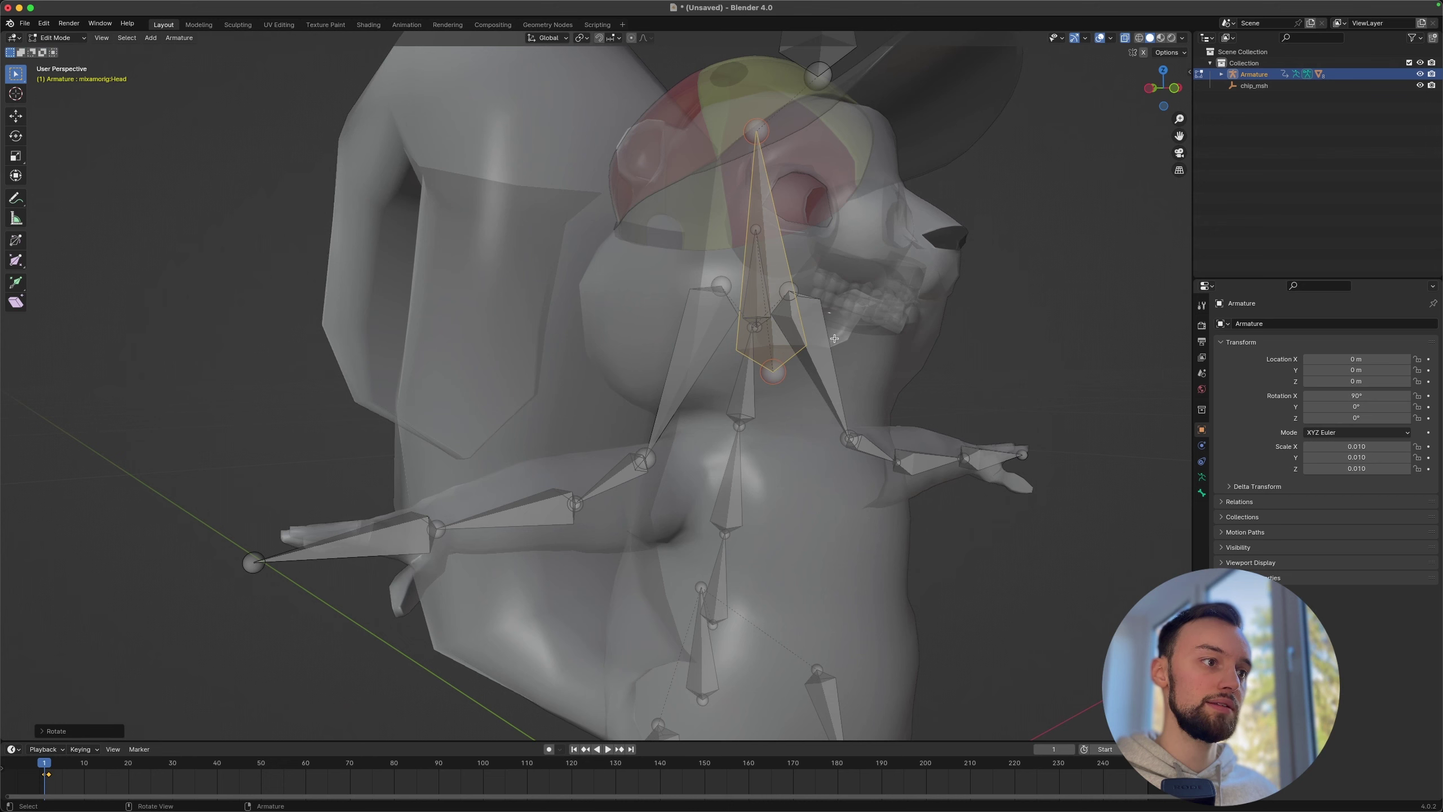
# Step: Lower the Neck, Spine2 and Spine1 bones together by about 0.013 m along the Z axis
pyautogui.click(748, 310)
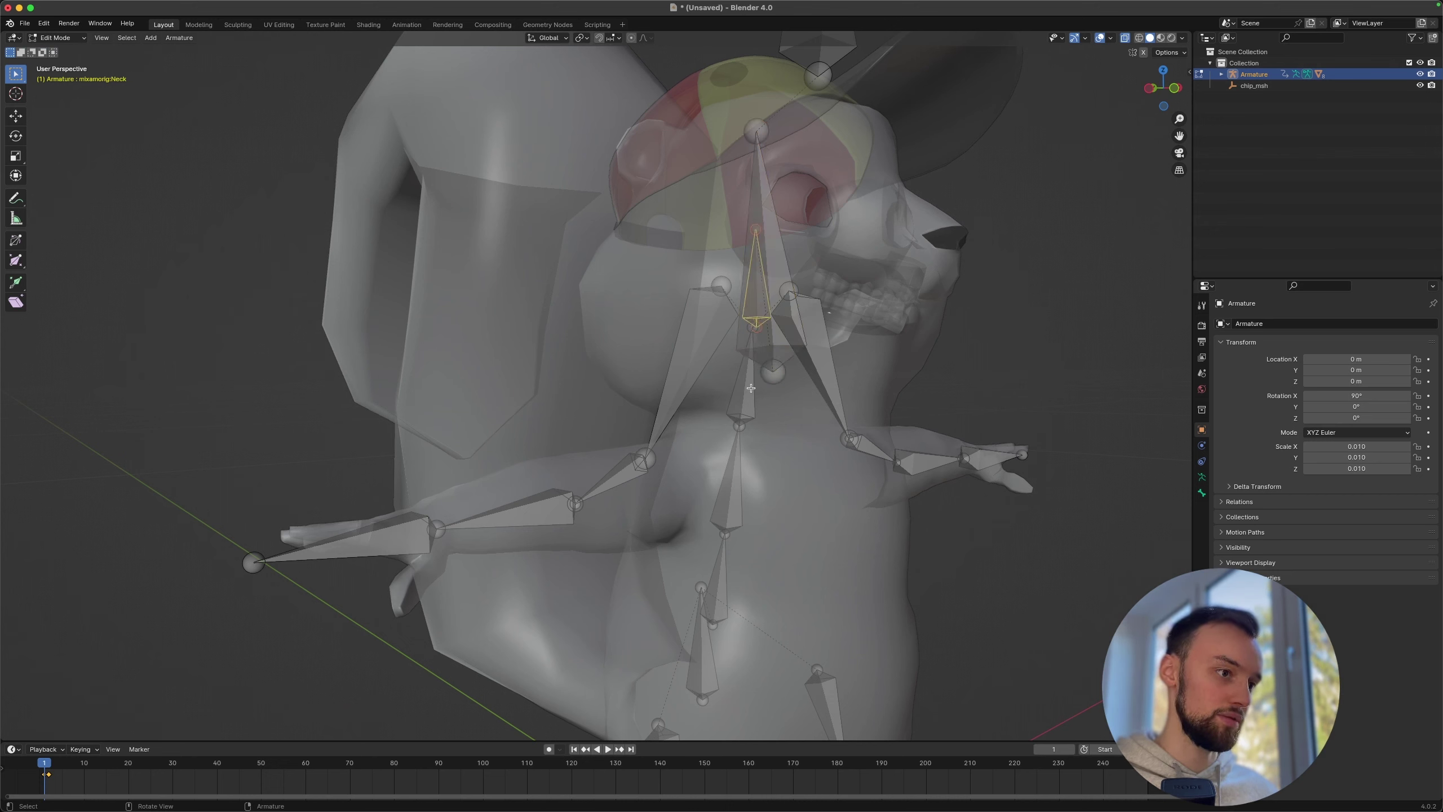
pyautogui.keyDown('shift'); pyautogui.click(750, 391); pyautogui.keyUp('shift')
pyautogui.keyDown('shift'); pyautogui.click(737, 480); pyautogui.keyUp('shift')
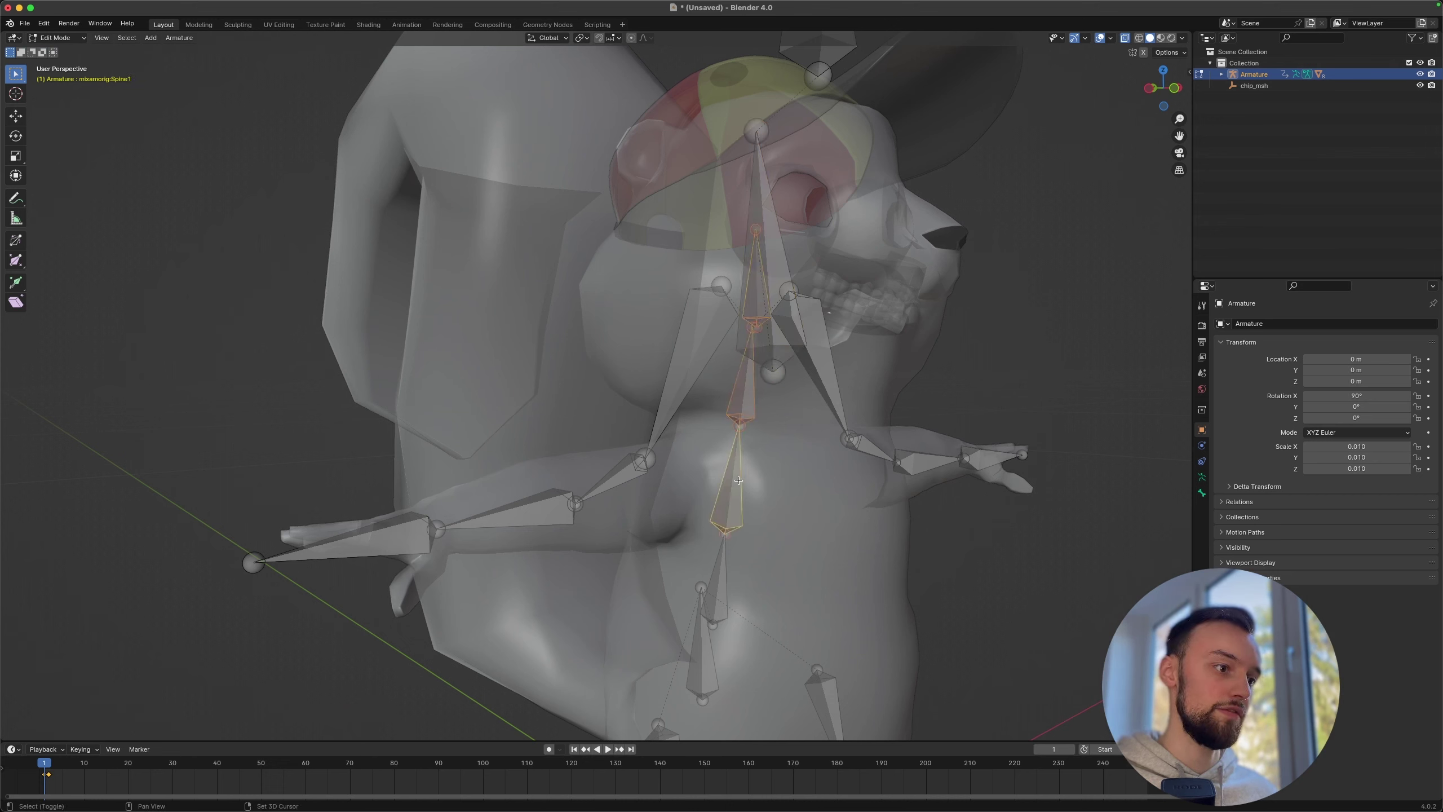
pyautogui.press('g')
pyautogui.press('z')
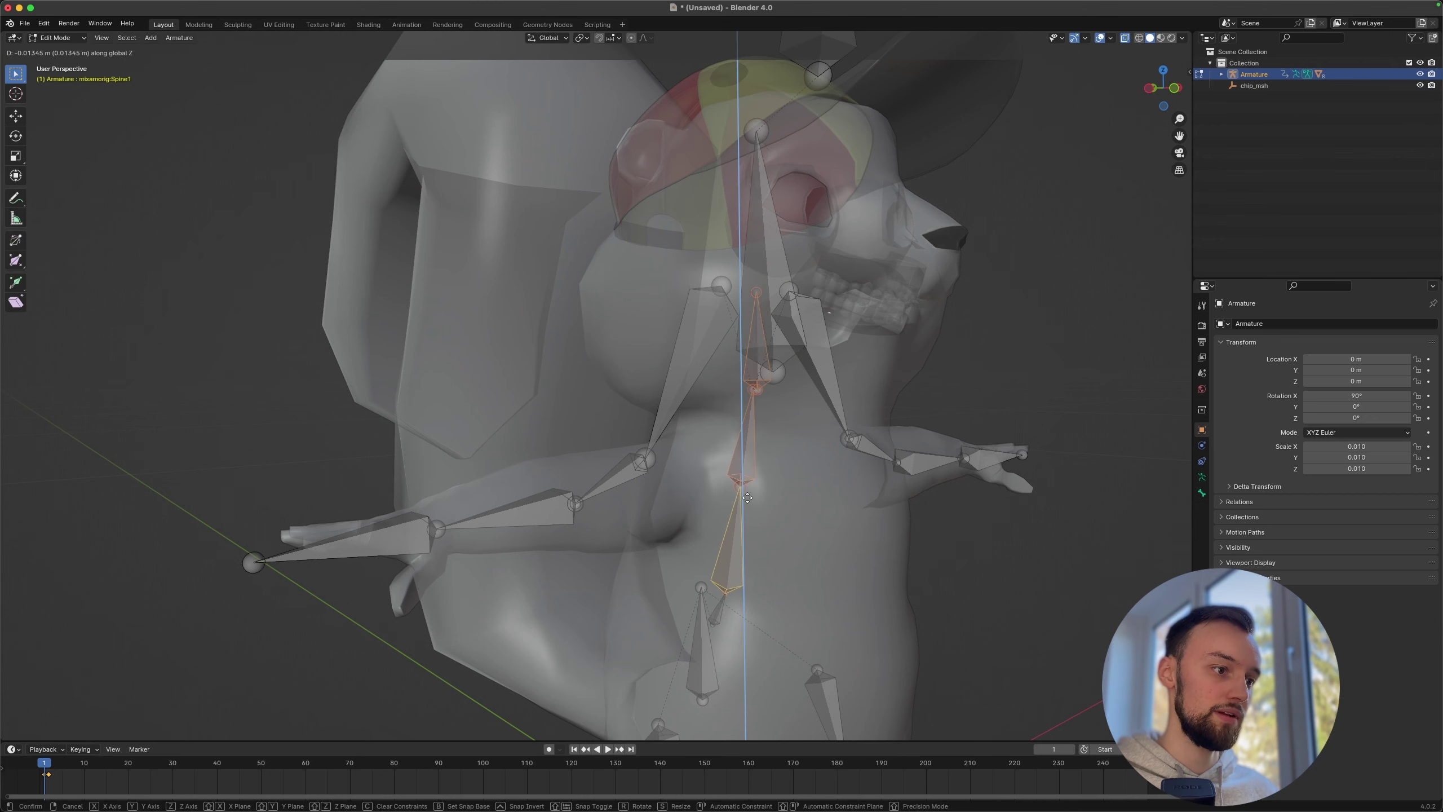
pyautogui.click(747, 497)
# Step: Lower the Hips bone along the Z axis into the pelvis, below the Spine bone
pyautogui.moveTo(747, 497); pyautogui.dragTo(744, 600, button='middle')
pyautogui.click(748, 602)
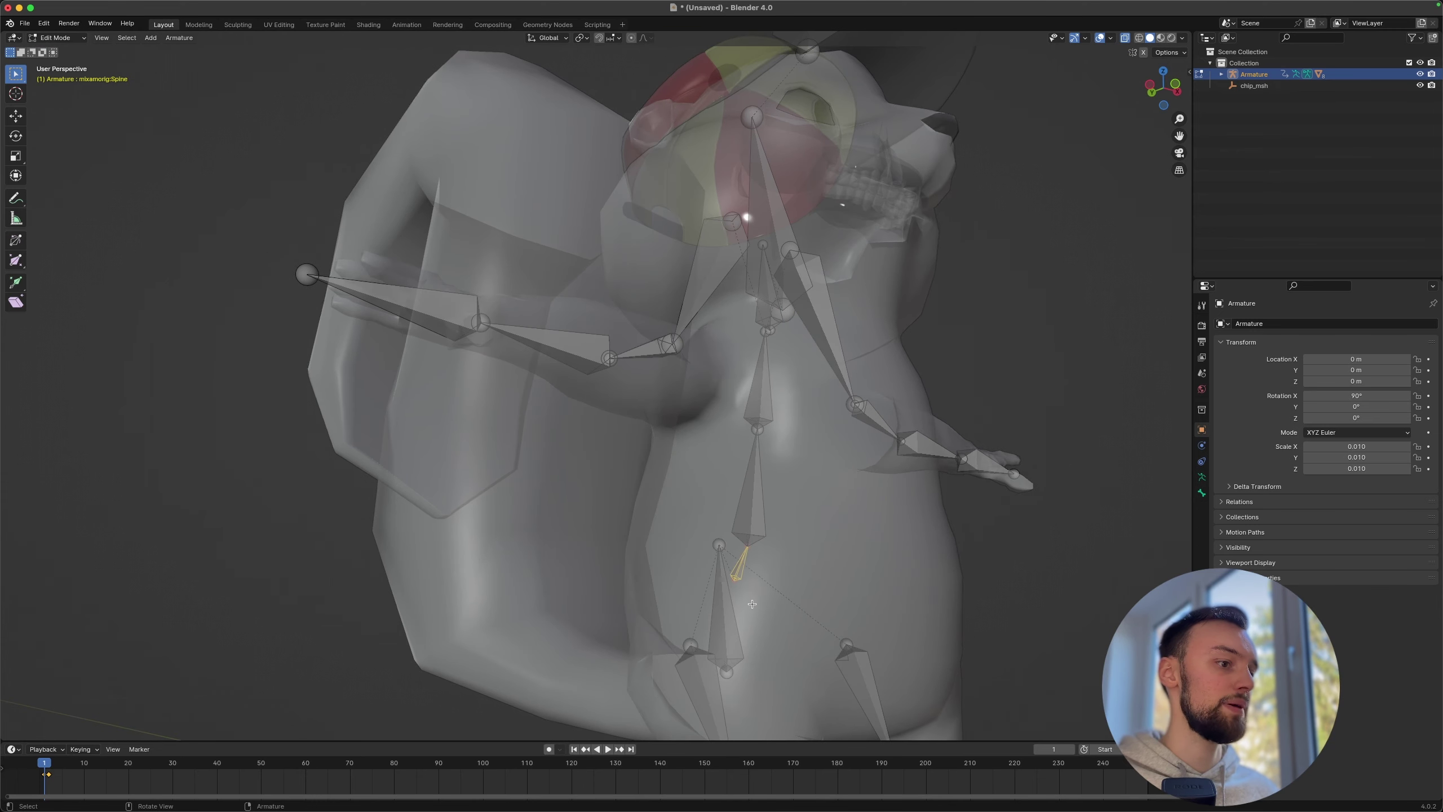
pyautogui.click(723, 617)
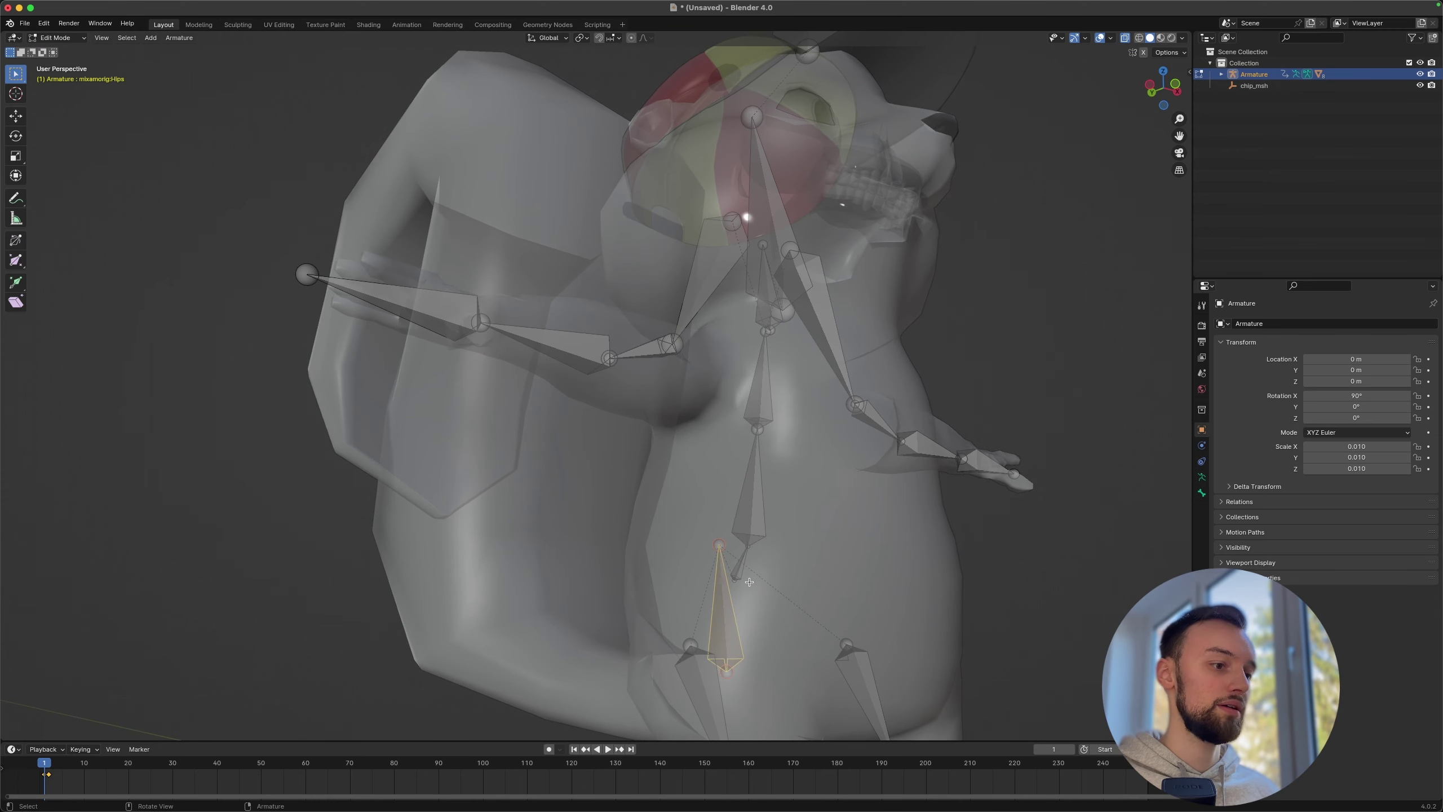
pyautogui.press('g')
pyautogui.press('z')
pyautogui.click(728, 642)
pyautogui.scroll(2, 729, 642)
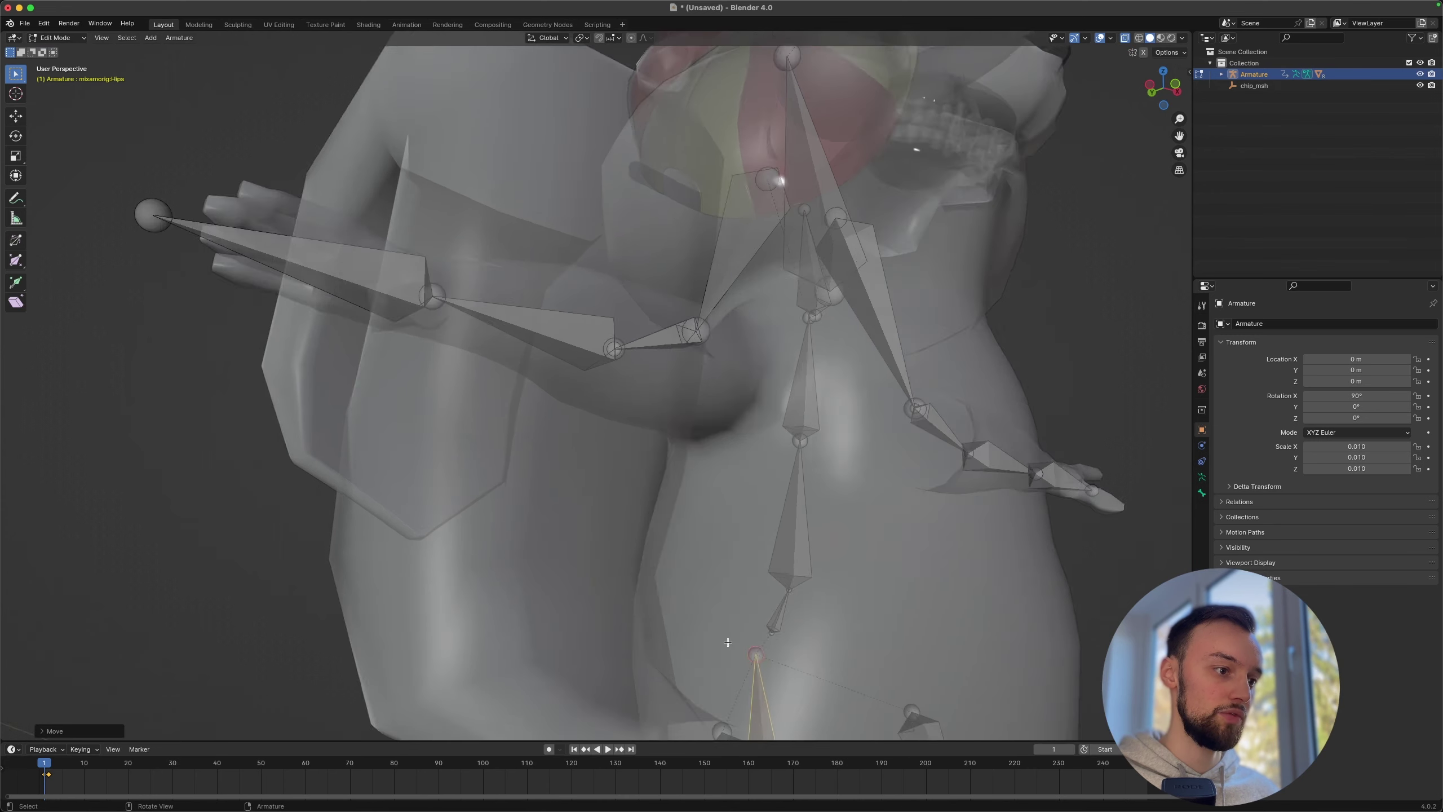
pyautogui.scroll(-4, 728, 642)
pyautogui.moveTo(713, 637); pyautogui.dragTo(646, 595, button='middle')
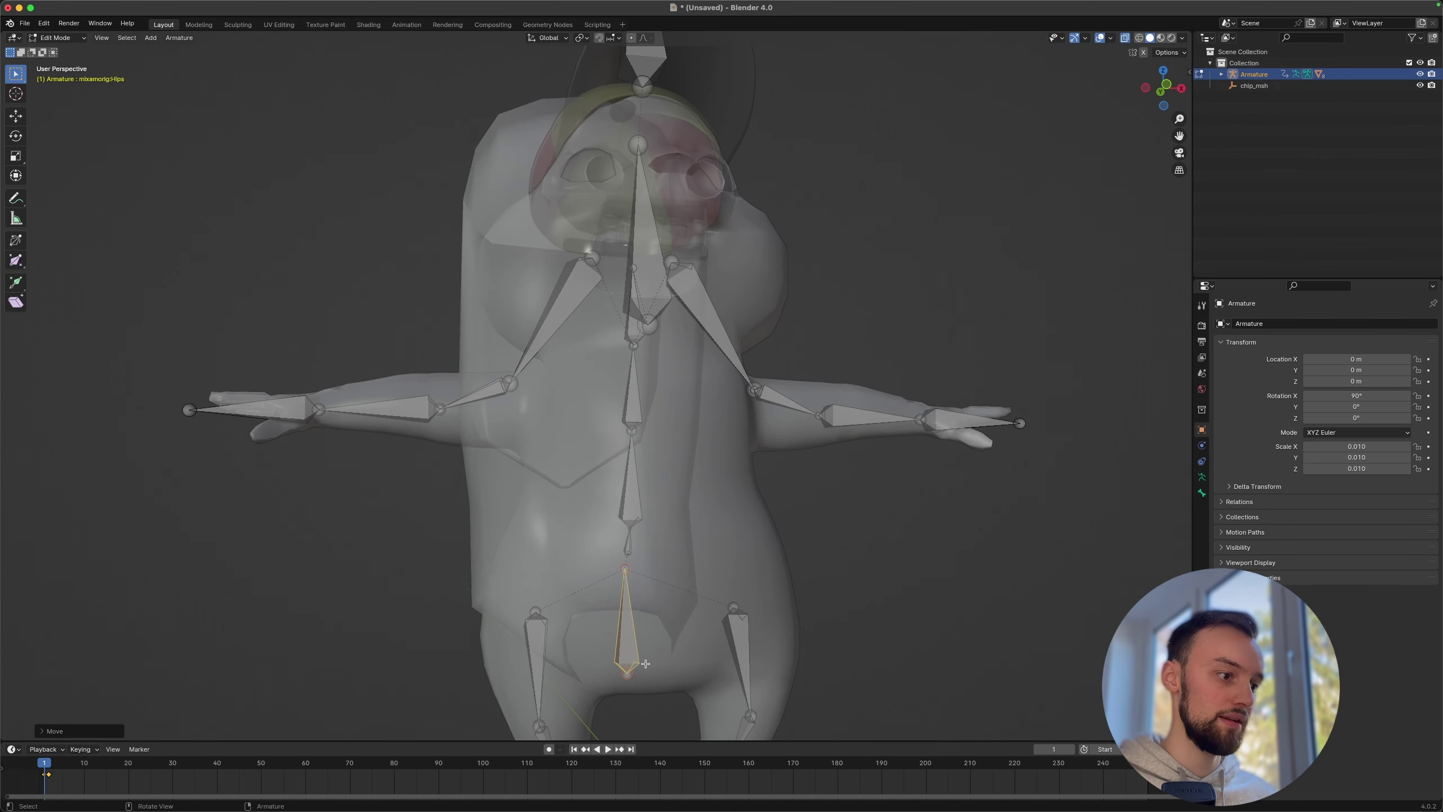
# Step: Raise the base joint of the Hips bone along the Z axis to shorten the bone
pyautogui.click(632, 676)
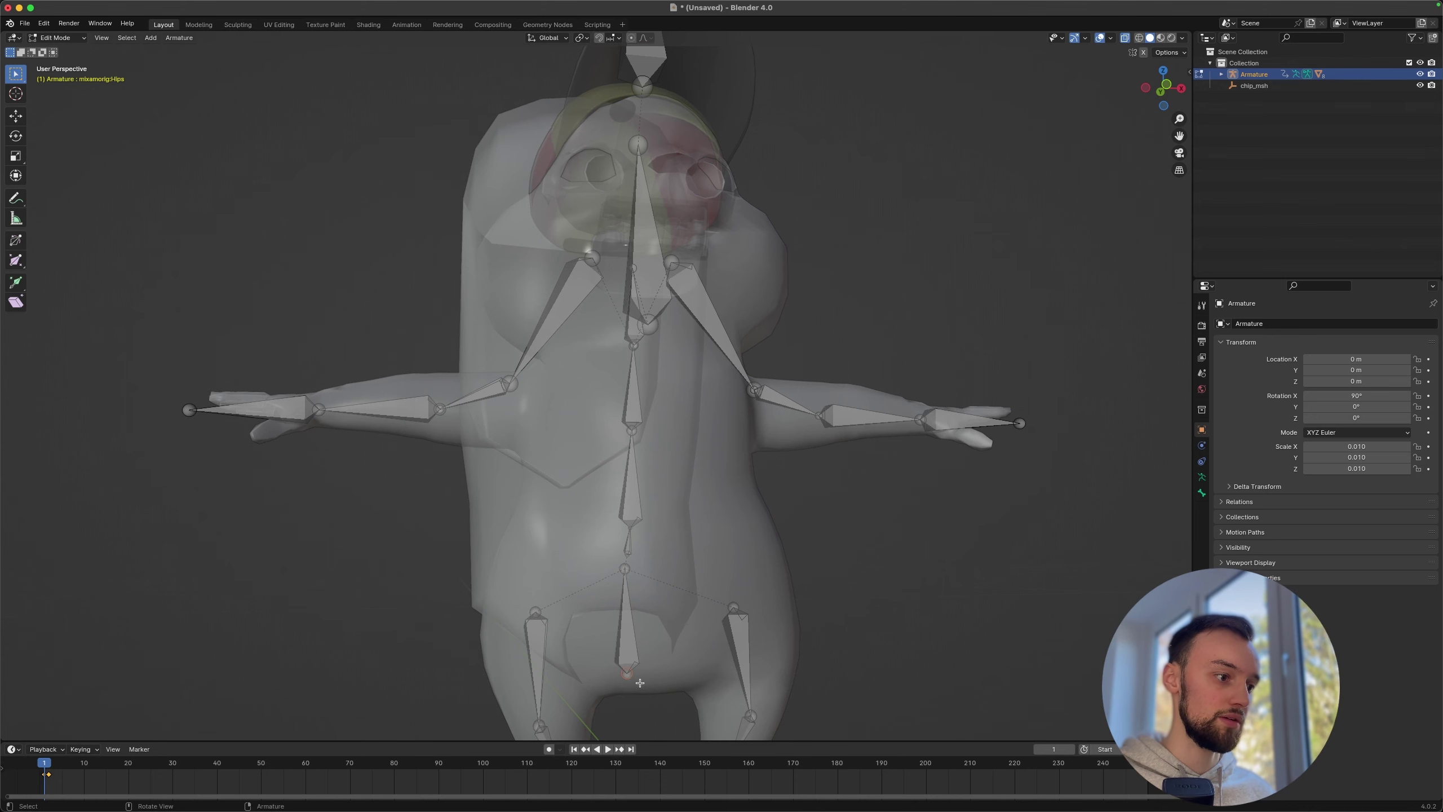
pyautogui.press('g')
pyautogui.press('z')
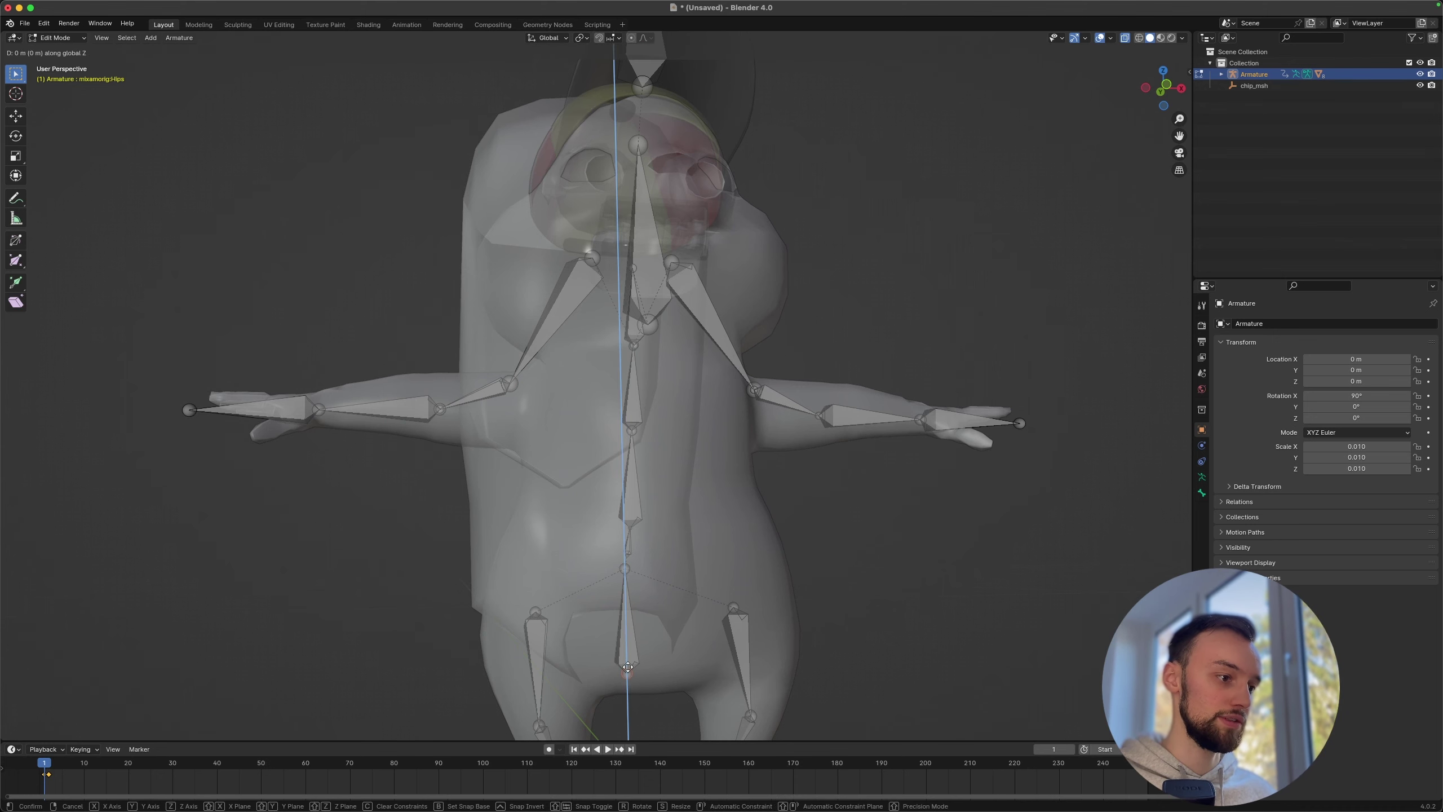
pyautogui.click(626, 633)
pyautogui.moveTo(626, 634); pyautogui.dragTo(664, 589, button='middle')
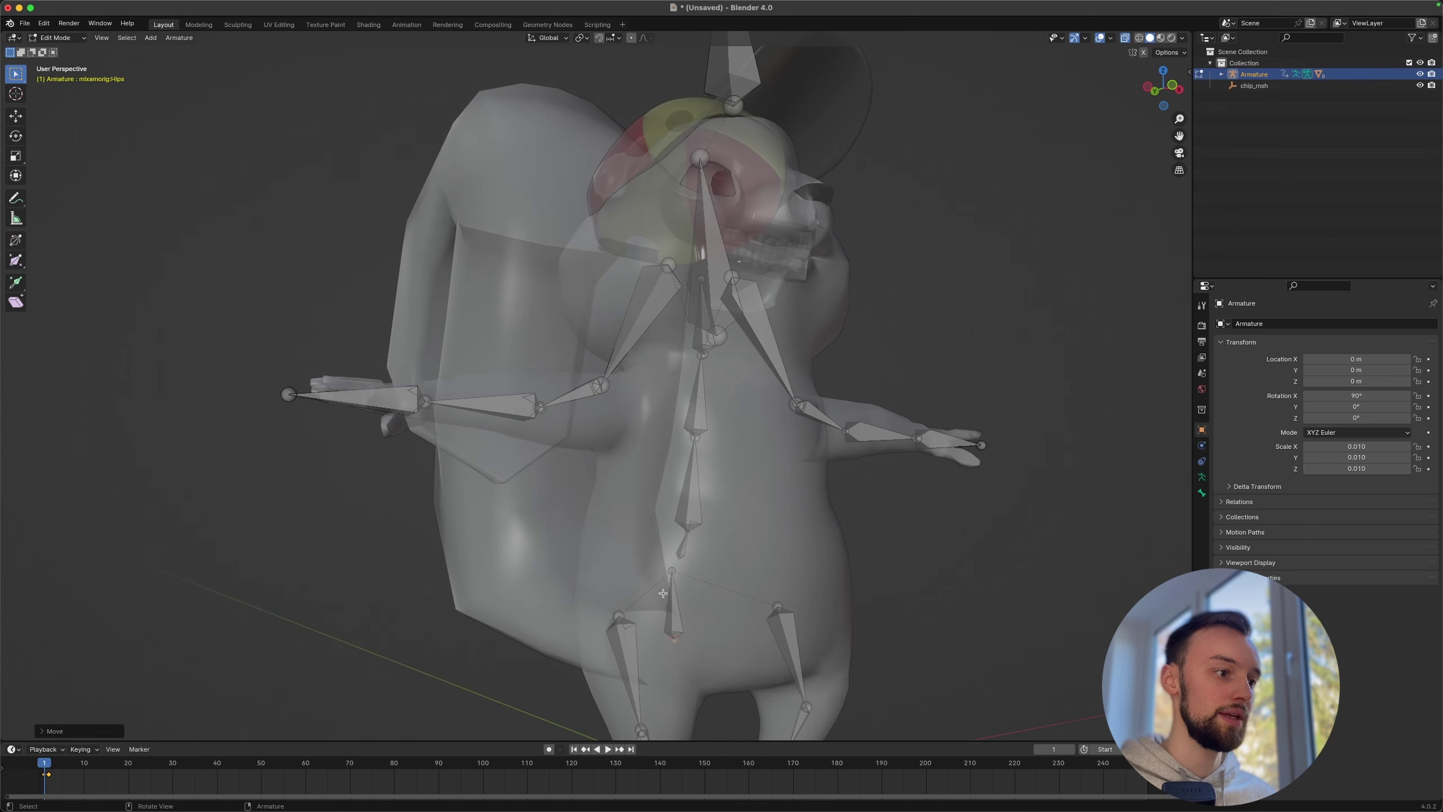
pyautogui.scroll(3, 668, 584)
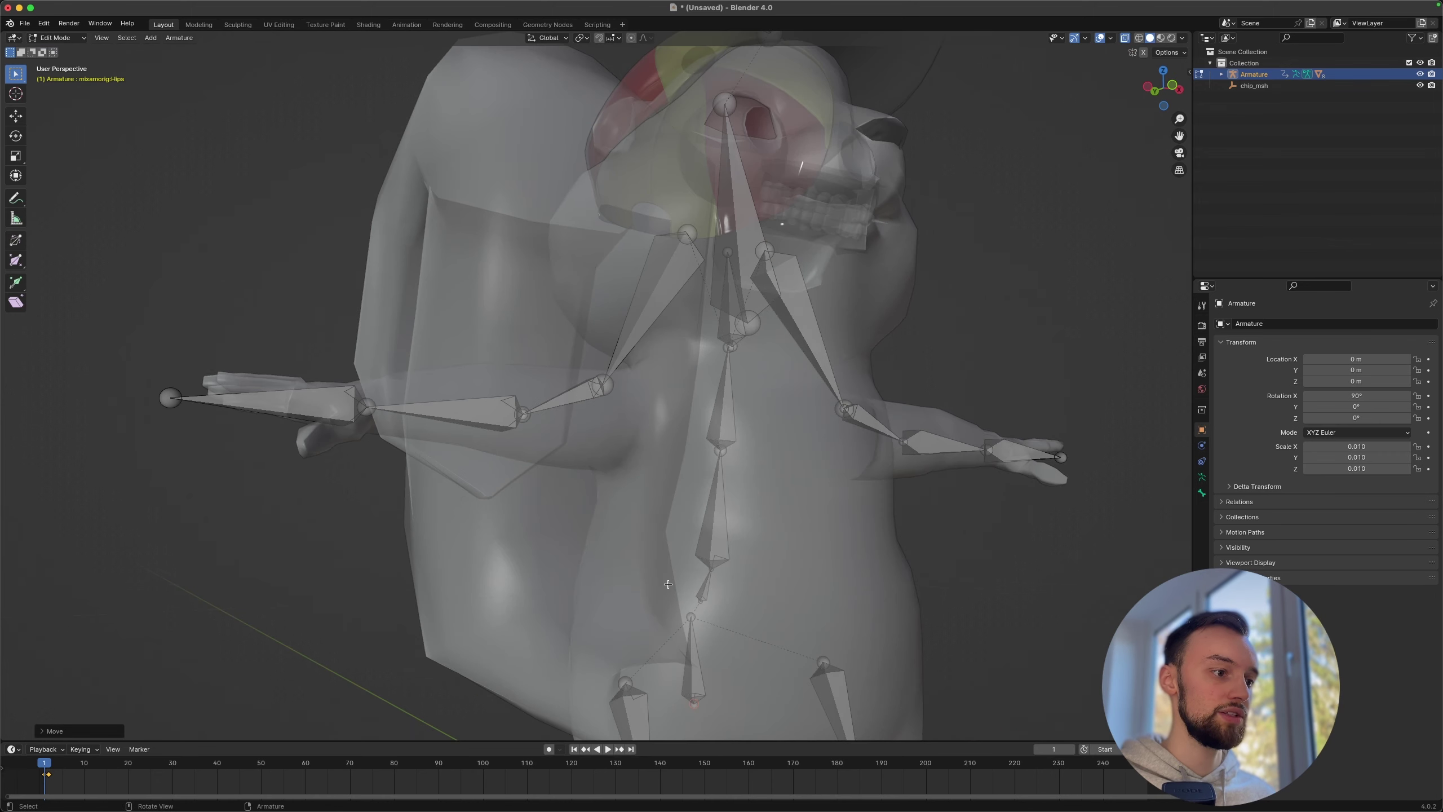
# Step: Lower the base joint of the Spine bone along the Z axis to the tip of the Hips bone
pyautogui.click(698, 602)
pyautogui.press('g')
pyautogui.press('z')
pyautogui.click(690, 642)
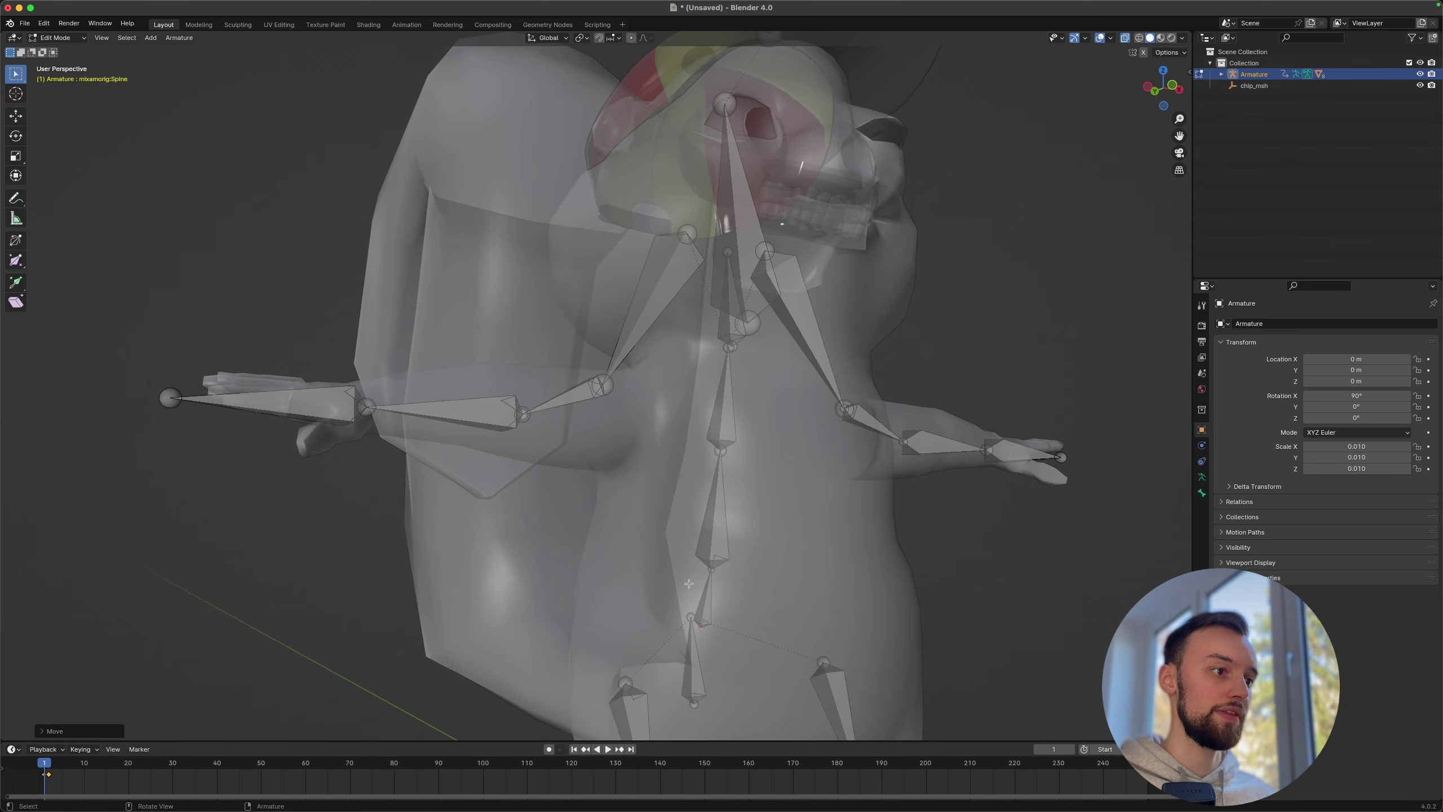
pyautogui.moveTo(690, 642); pyautogui.dragTo(738, 385, button='middle')
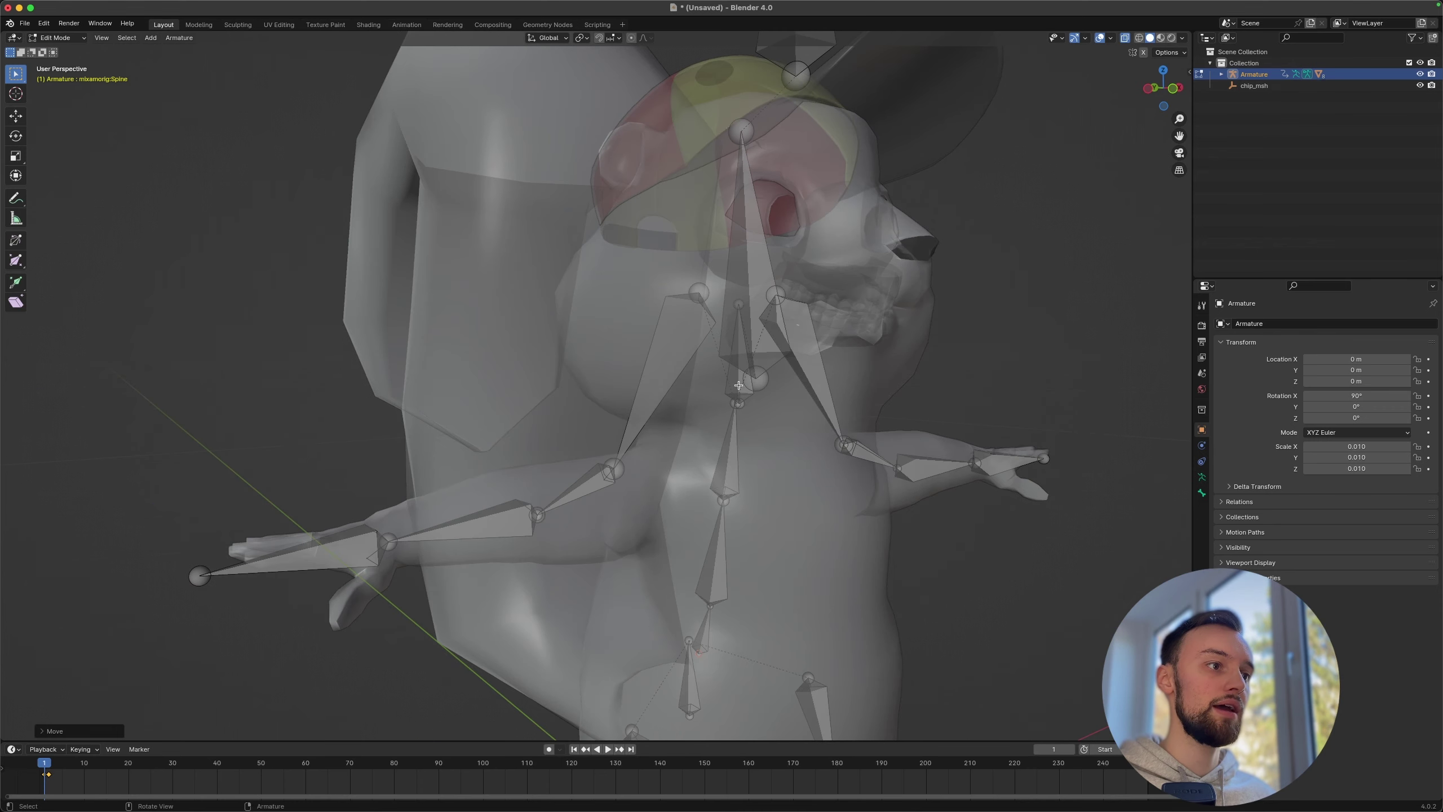
# Step: Lower the tip joint of the Neck bone along the Z axis toward the base of the head
pyautogui.click(738, 306)
pyautogui.press('g')
pyautogui.press('z')
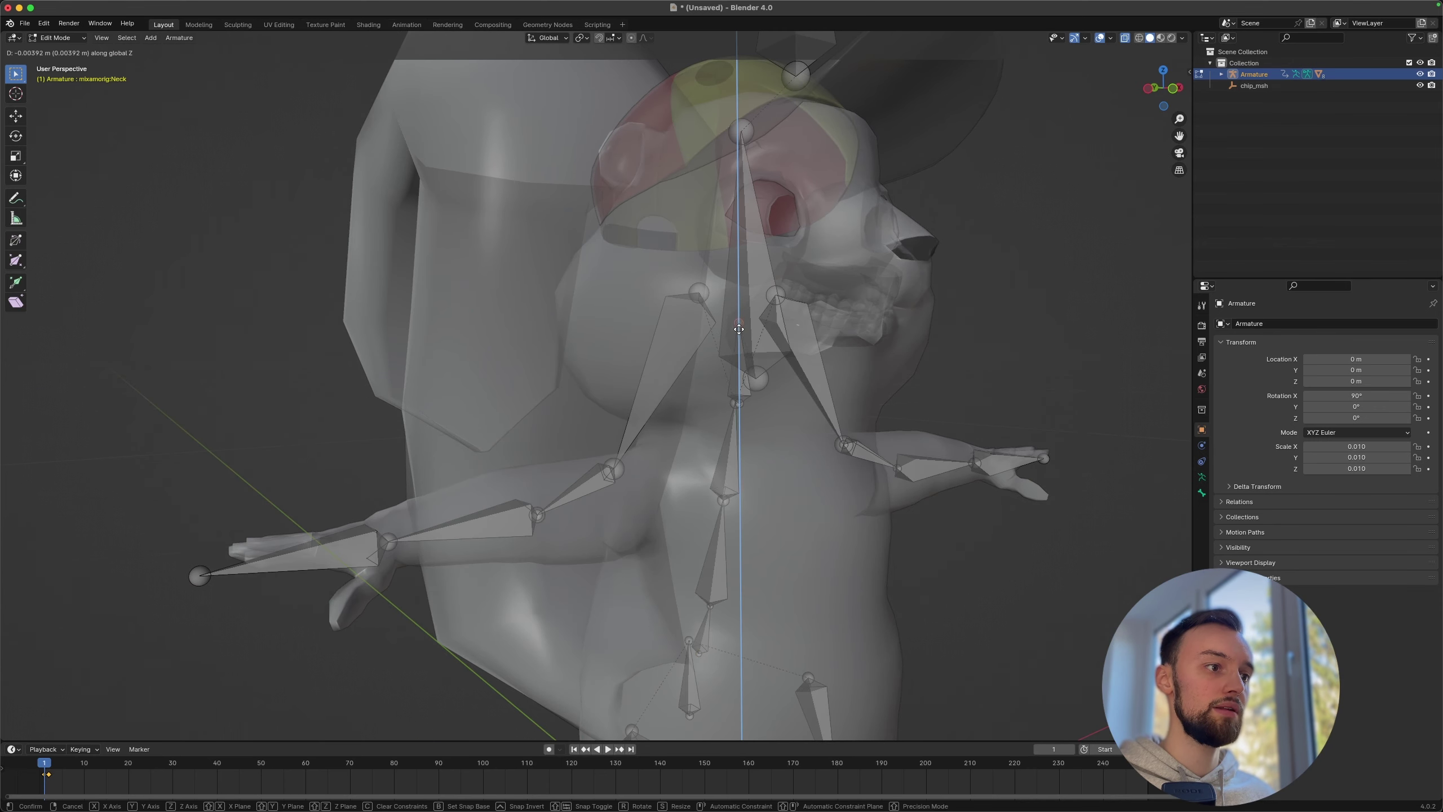
pyautogui.click(747, 386)
pyautogui.click(779, 394)
pyautogui.scroll(2, 778, 394)
pyautogui.moveTo(778, 394); pyautogui.dragTo(825, 409, button='middle')
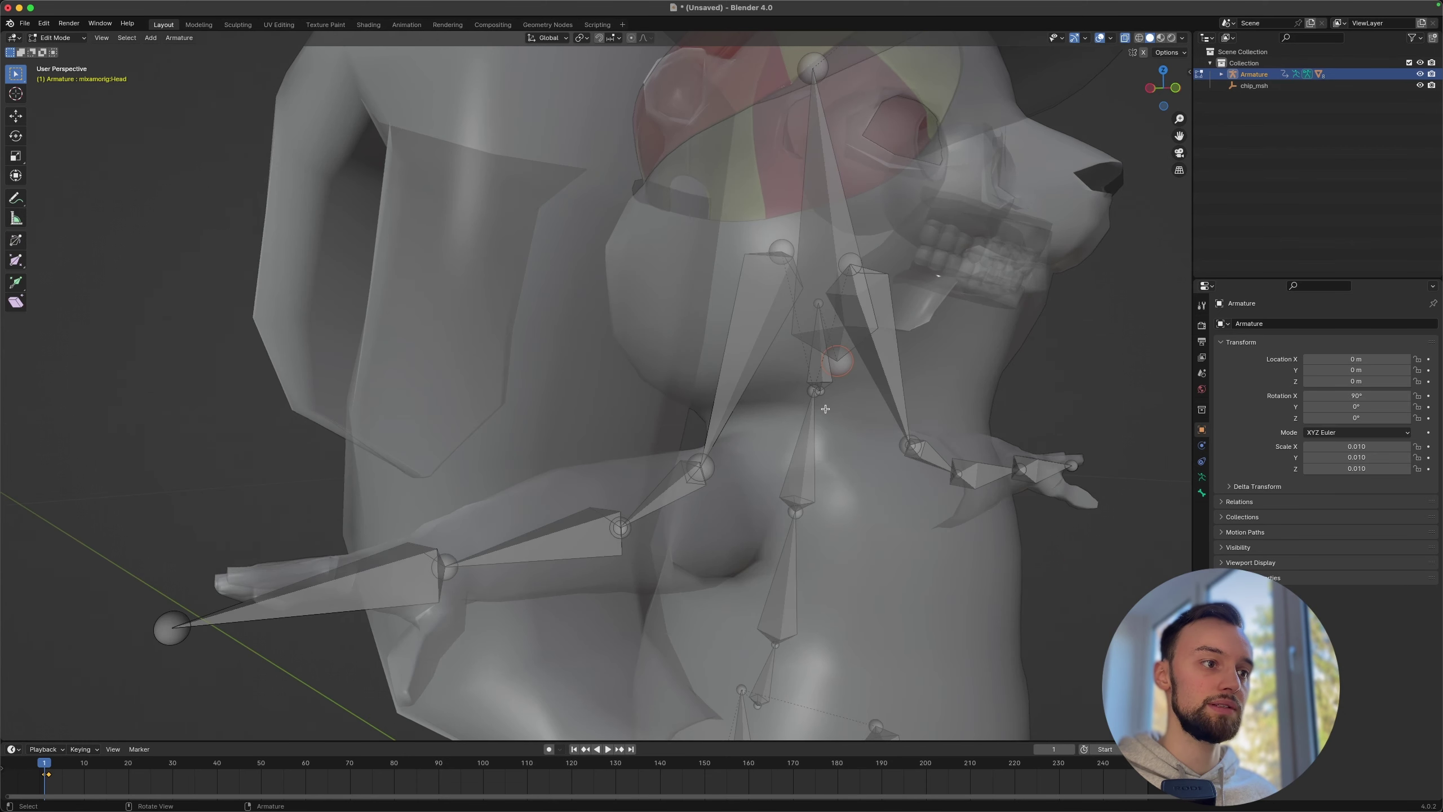
# Step: Lower the joint between Spine1 and Spine2 and the tip of Spine2 along the Z axis
pyautogui.click(798, 516)
pyautogui.press('g')
pyautogui.press('z')
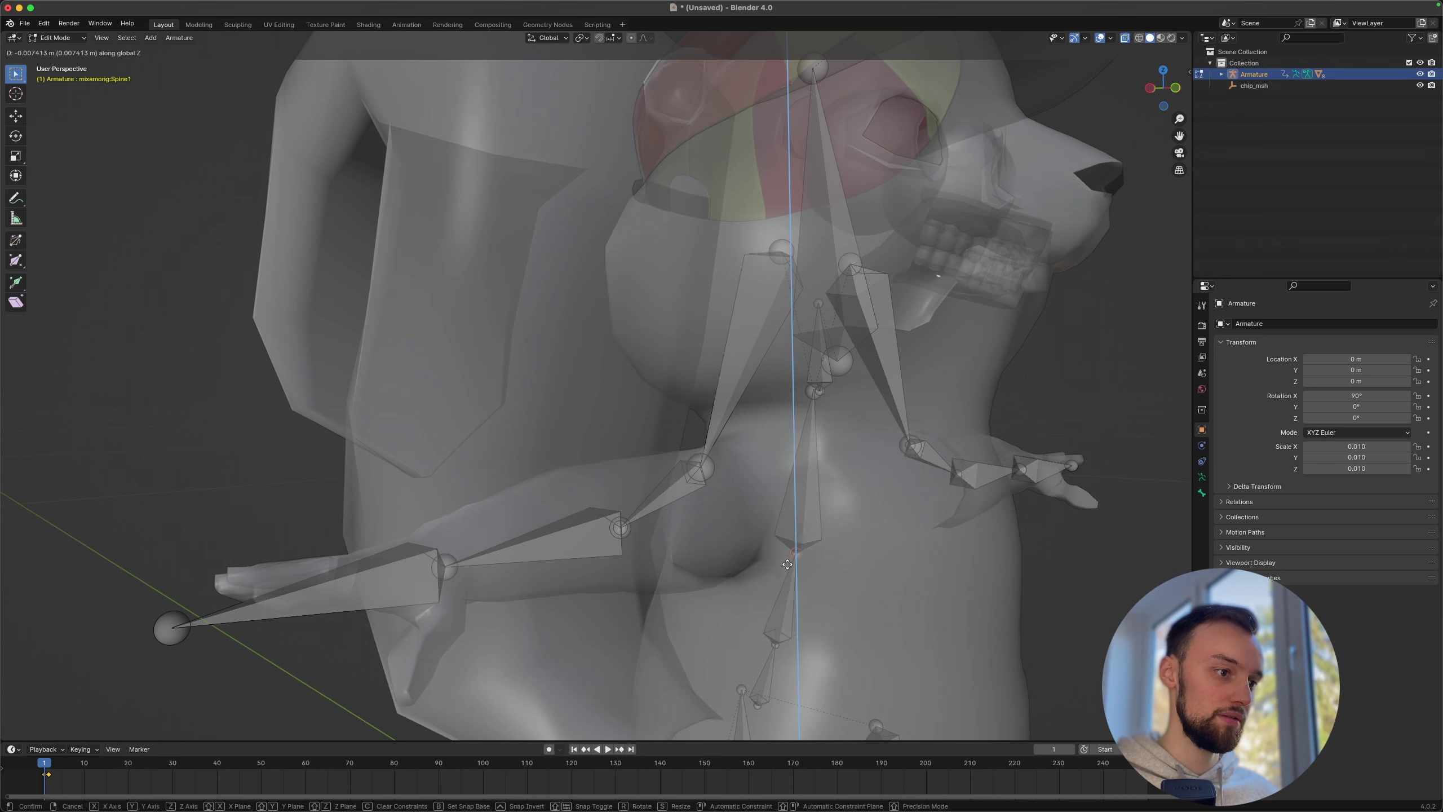
pyautogui.click(809, 502)
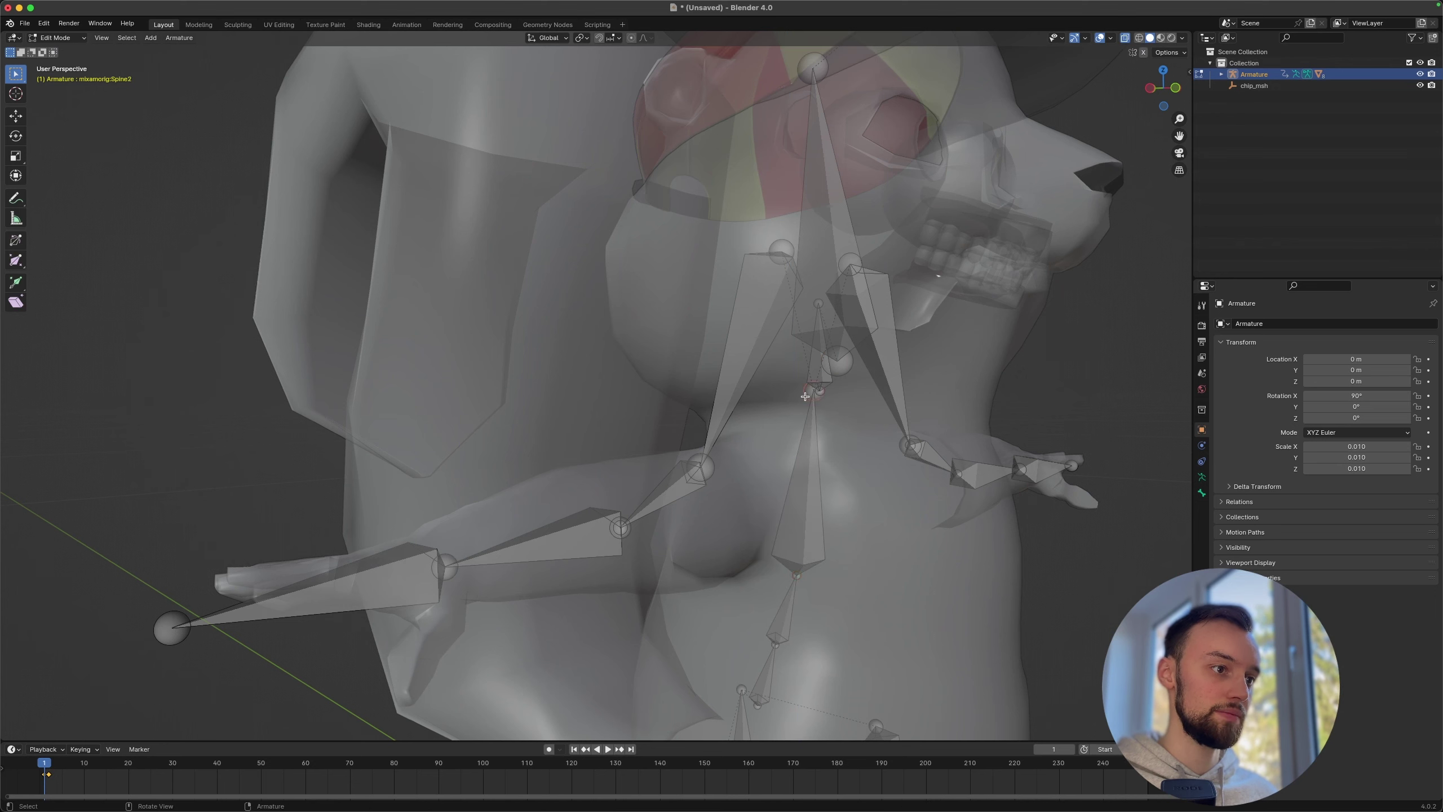
pyautogui.click(805, 396)
pyautogui.press('g')
pyautogui.press('z')
pyautogui.click(802, 506)
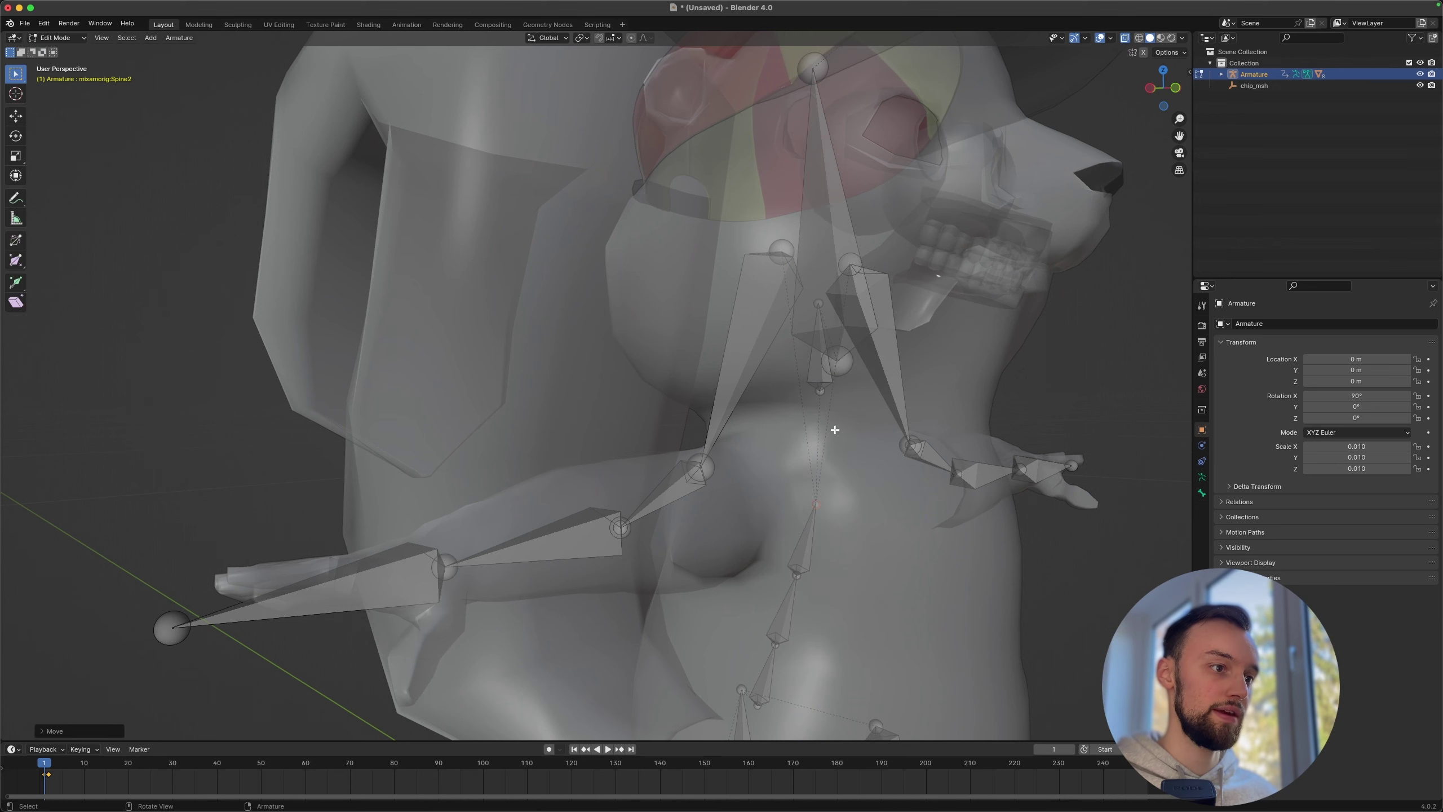
# Step: Lower the base joint of the Neck bone to the Spine2 tip and its tip joint, each about 0.018 m along Z
pyautogui.click(820, 391)
pyautogui.press('g')
pyautogui.press('z')
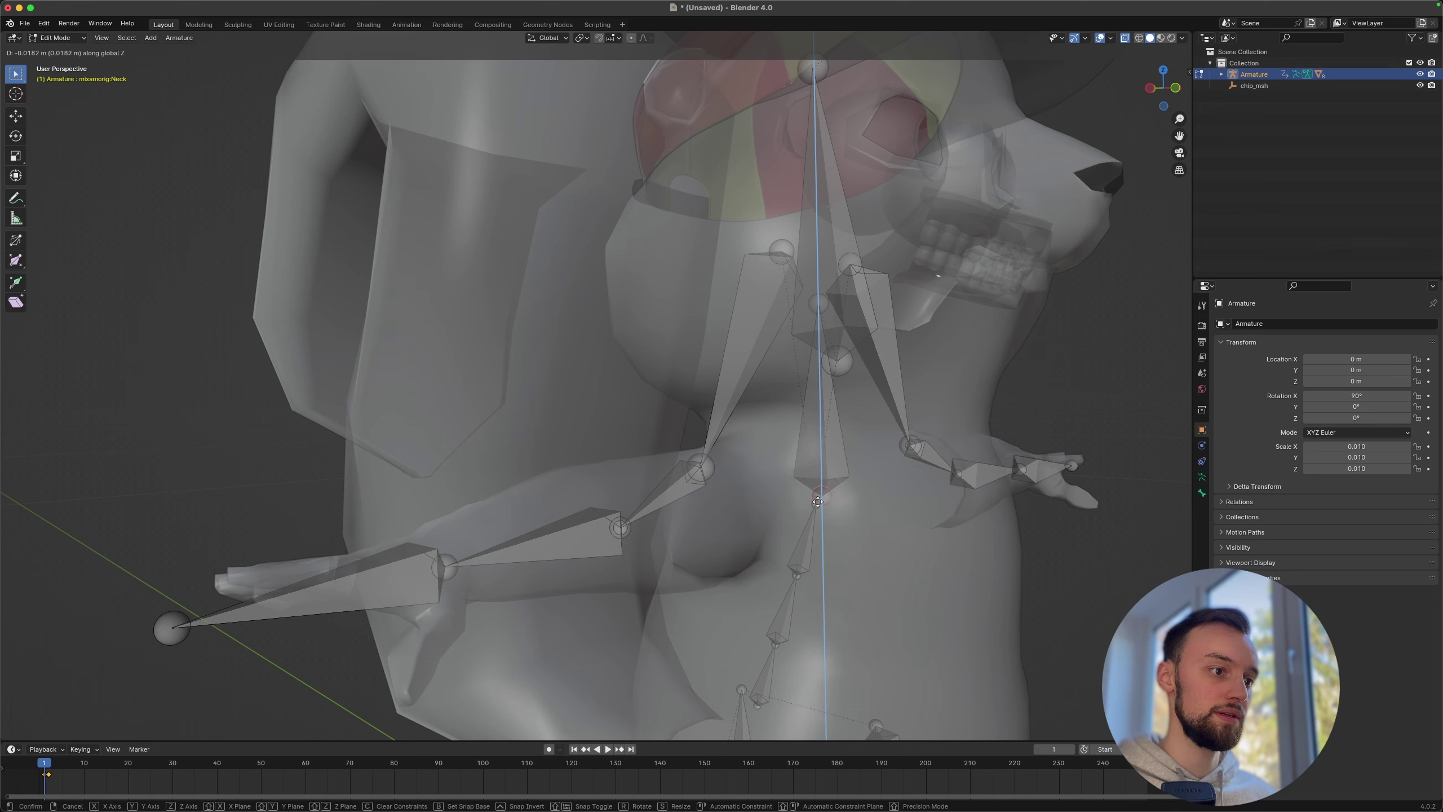
pyautogui.click(816, 341)
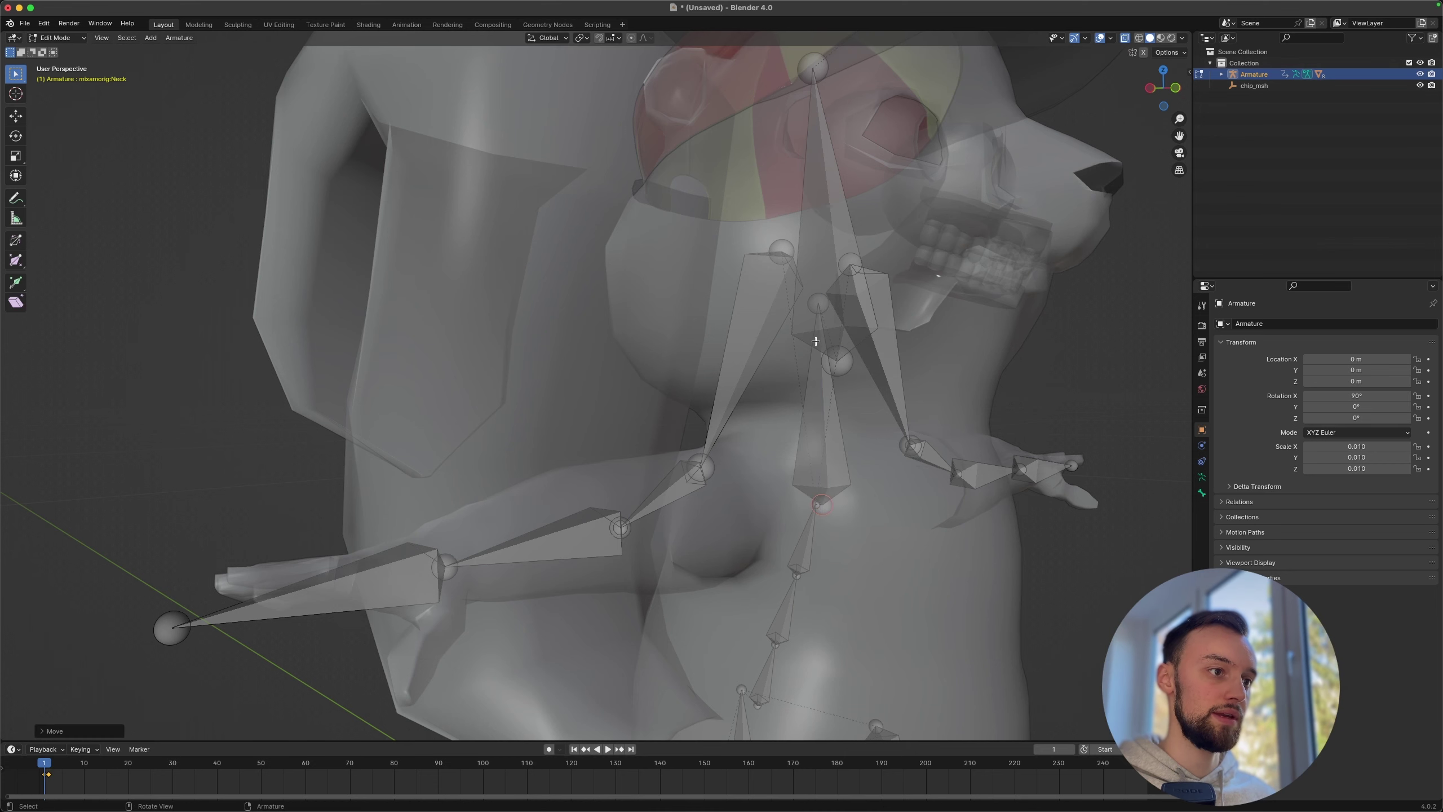
pyautogui.click(817, 307)
pyautogui.press('g')
pyautogui.press('z')
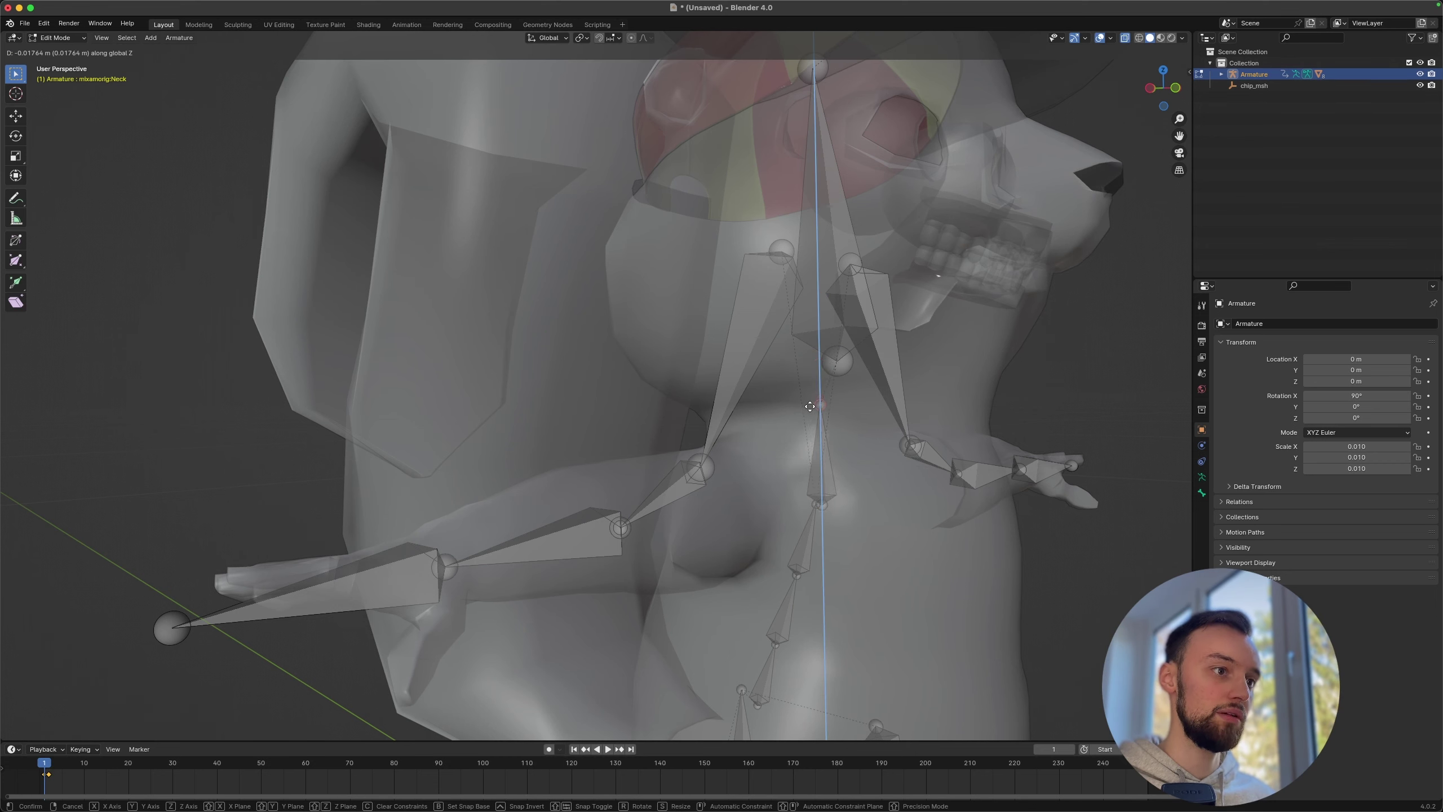
pyautogui.click(811, 405)
pyautogui.moveTo(811, 405); pyautogui.dragTo(858, 389, button='middle')
# Step: Lower the base joint of the Head bone along Z and adjust it along Y toward the Neck bone's tip
pyautogui.click(860, 384)
pyautogui.press('g')
pyautogui.press('z')
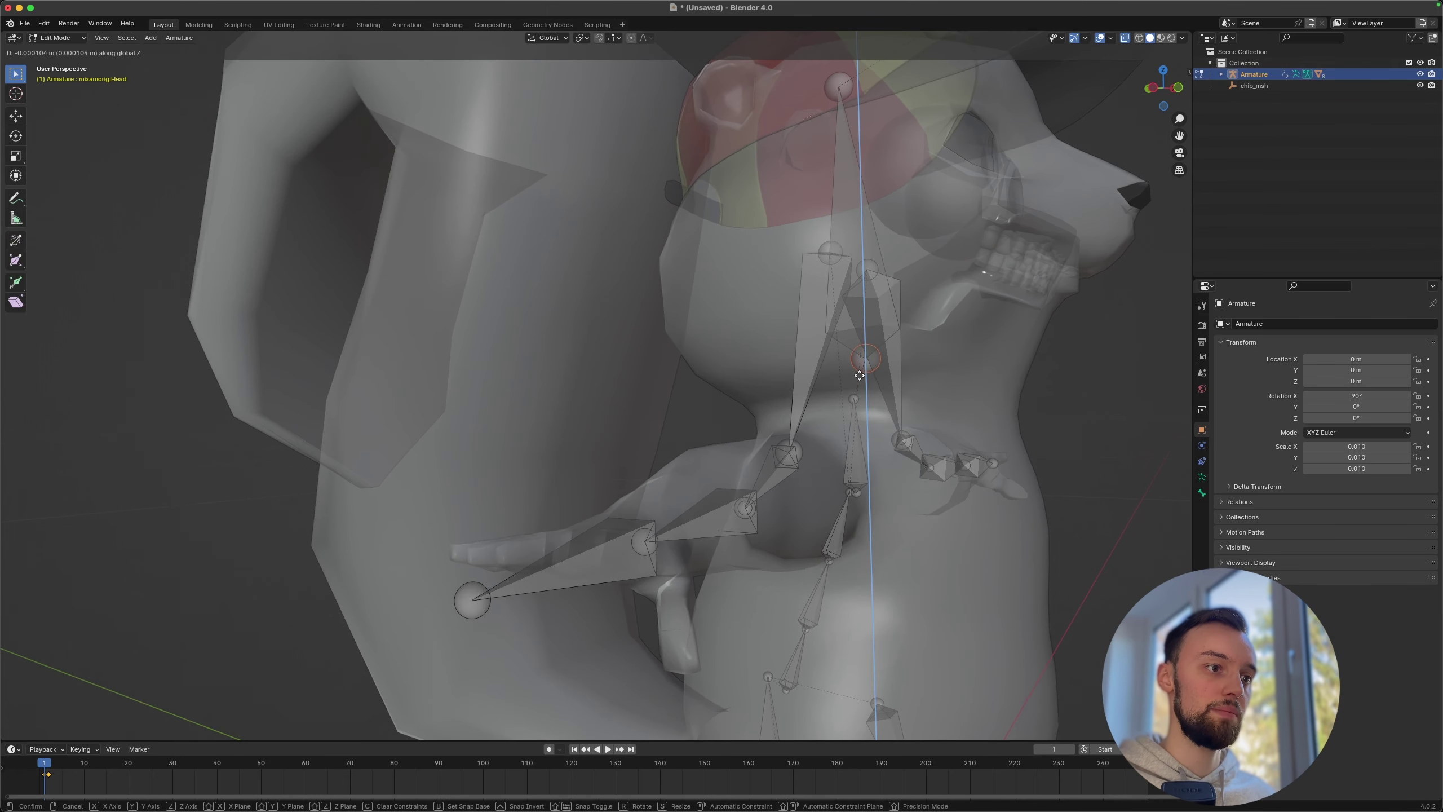
pyautogui.press('y')
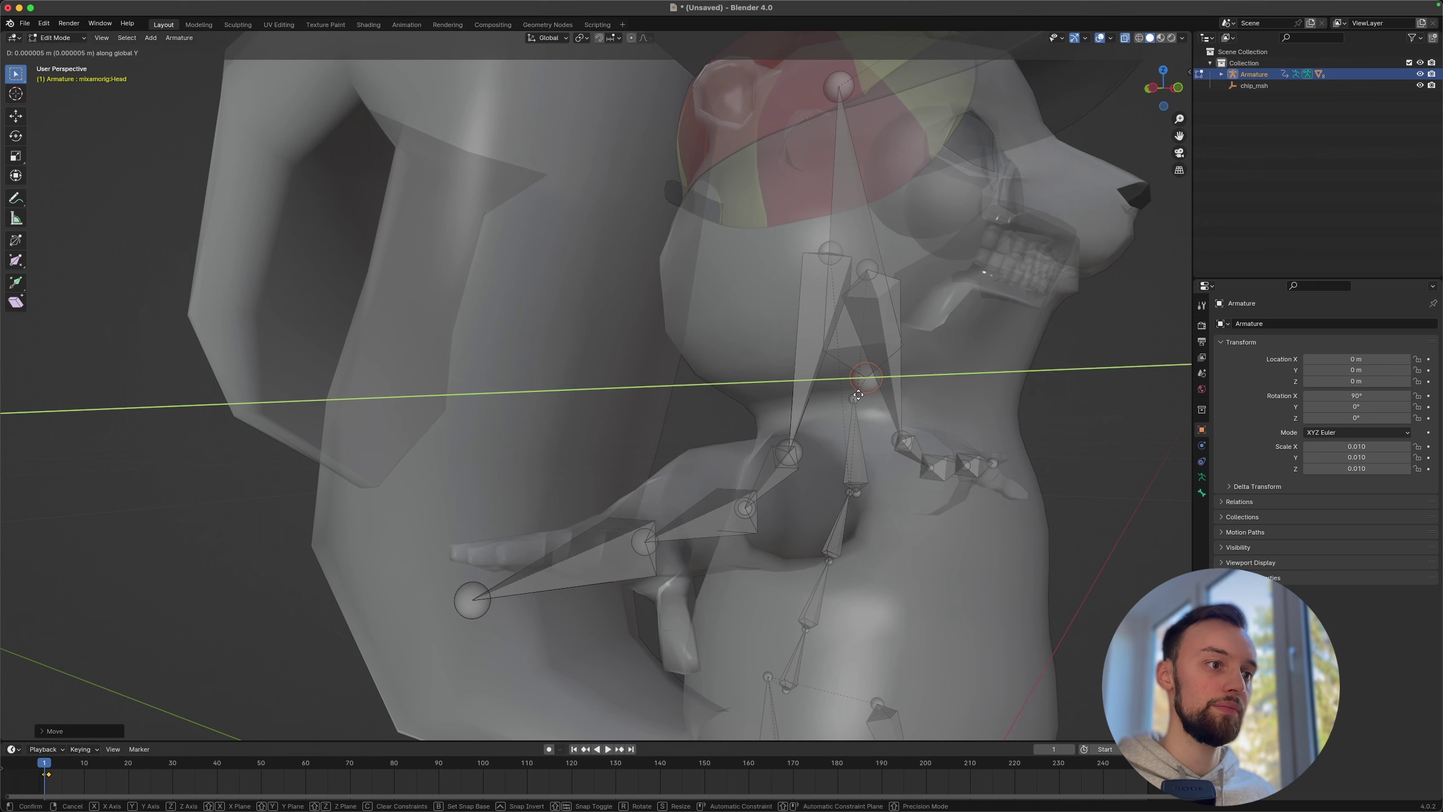
pyautogui.click(851, 397)
pyautogui.moveTo(851, 397); pyautogui.dragTo(781, 404, button='middle')
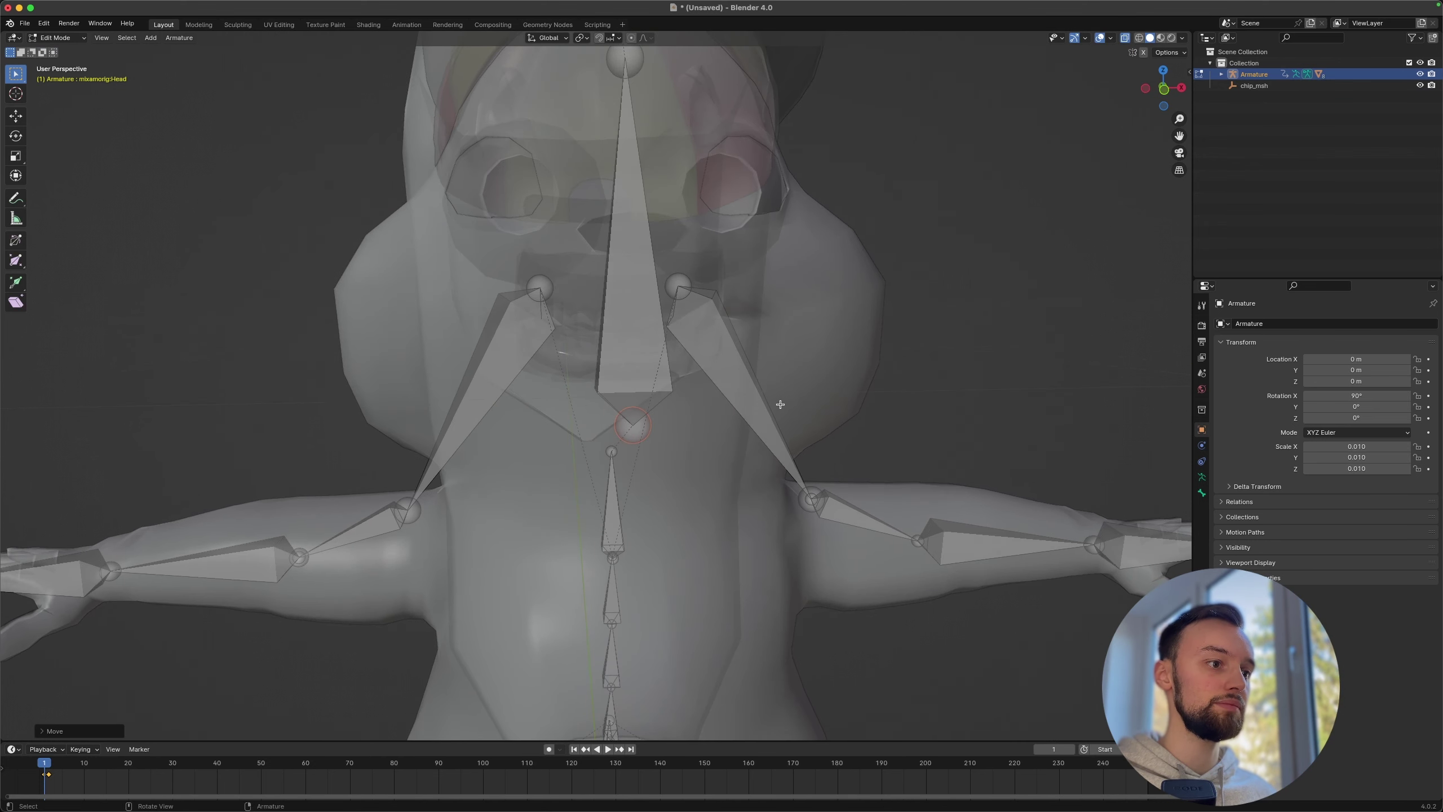
# Step: Lower the base joints of the LeftShoulder and RightShoulder bones along Z to just above the arms, each about 0.025 m
pyautogui.click(736, 331)
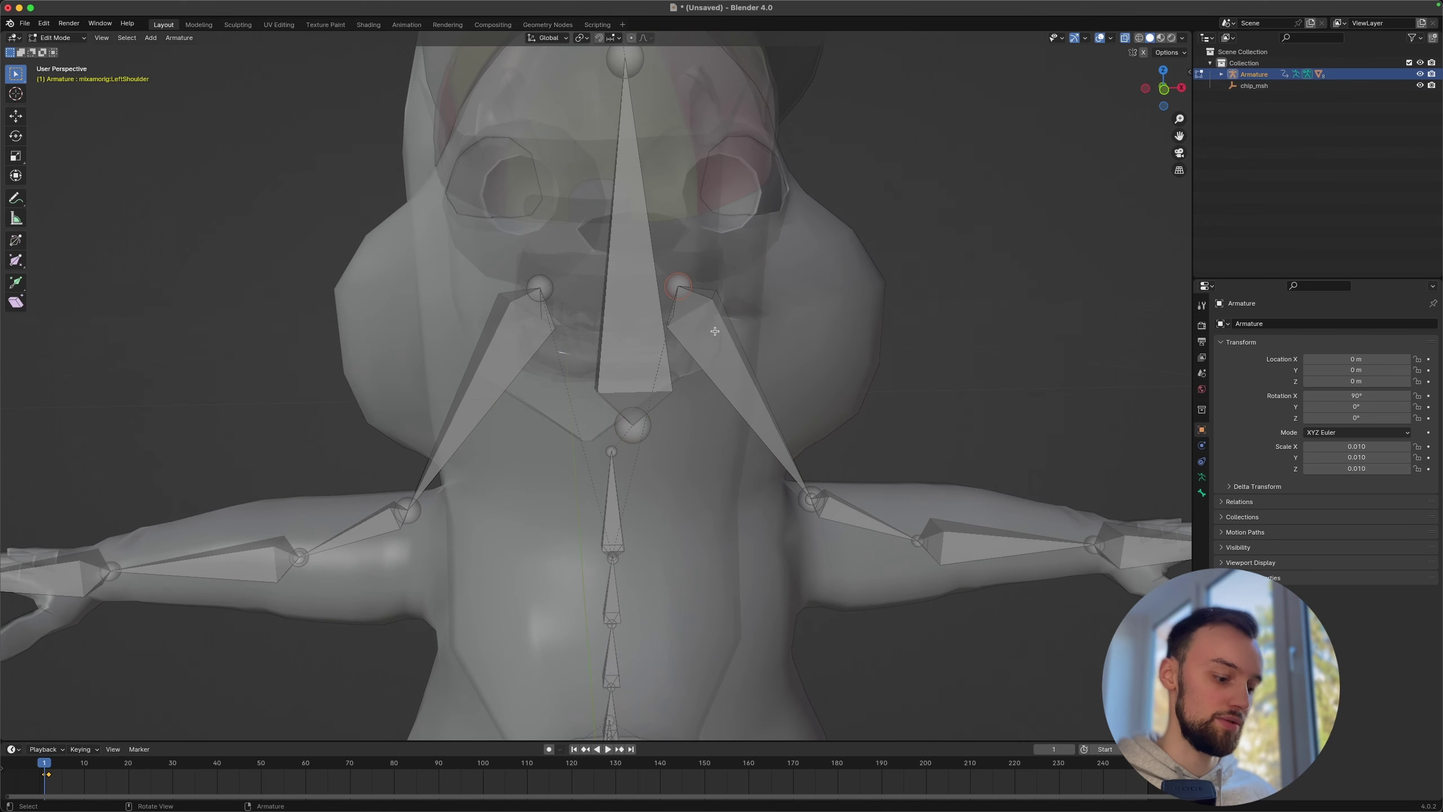
pyautogui.press('g')
pyautogui.press('z')
pyautogui.click(743, 509)
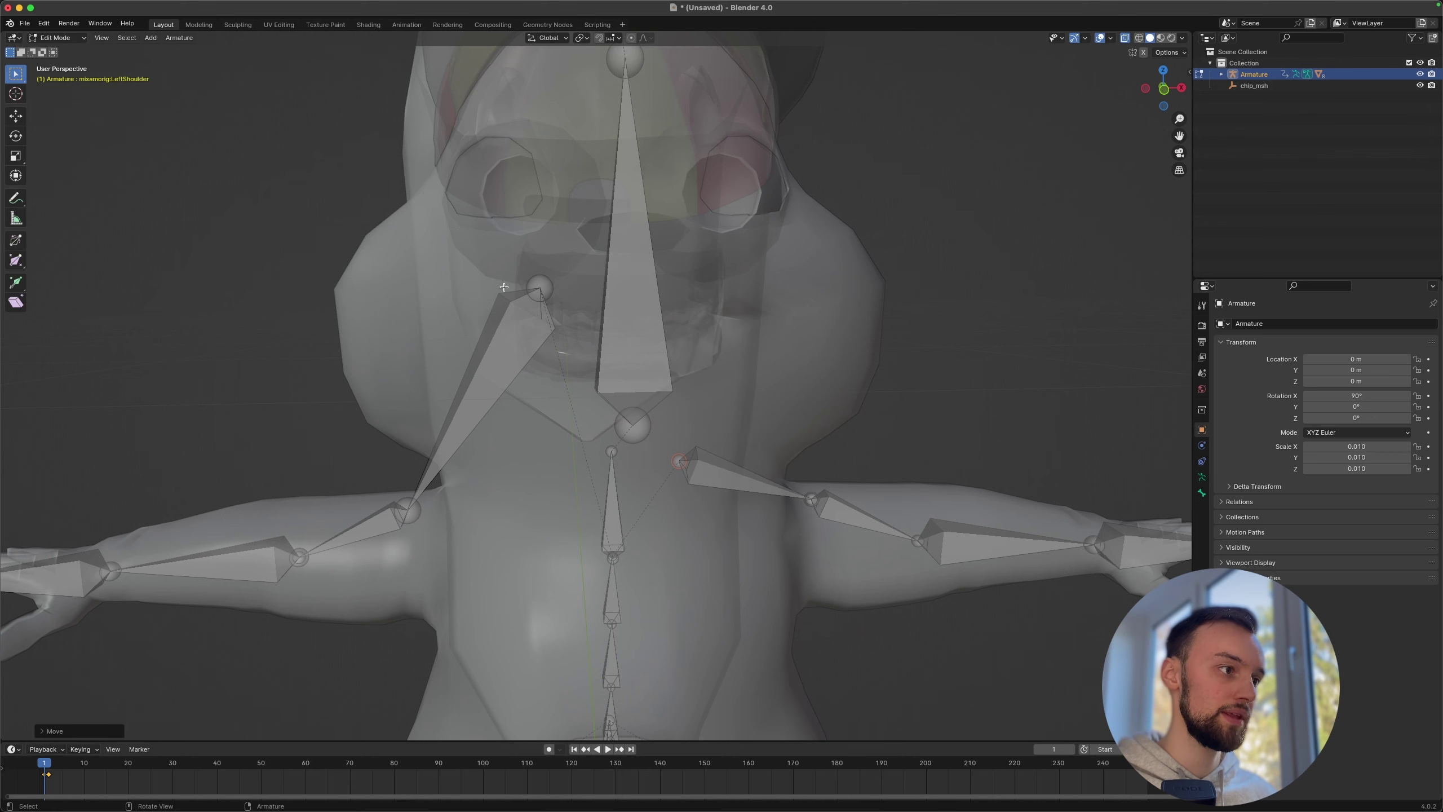
pyautogui.click(538, 284)
pyautogui.press('g')
pyautogui.press('z')
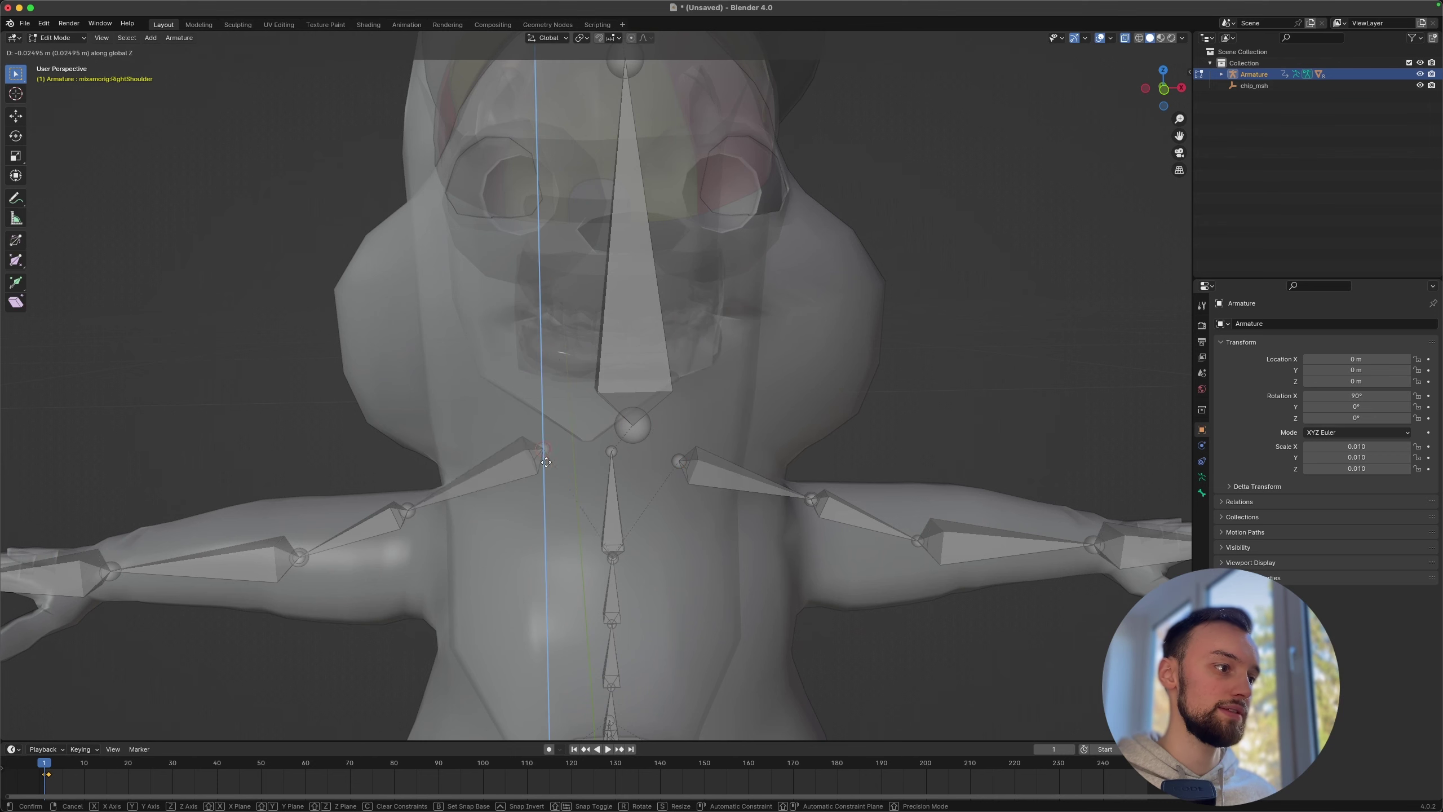
pyautogui.click(554, 463)
# Step: Move the HeadTop_End bone along the Y axis so it sits directly above the Head bone
pyautogui.scroll(-10, 554, 462)
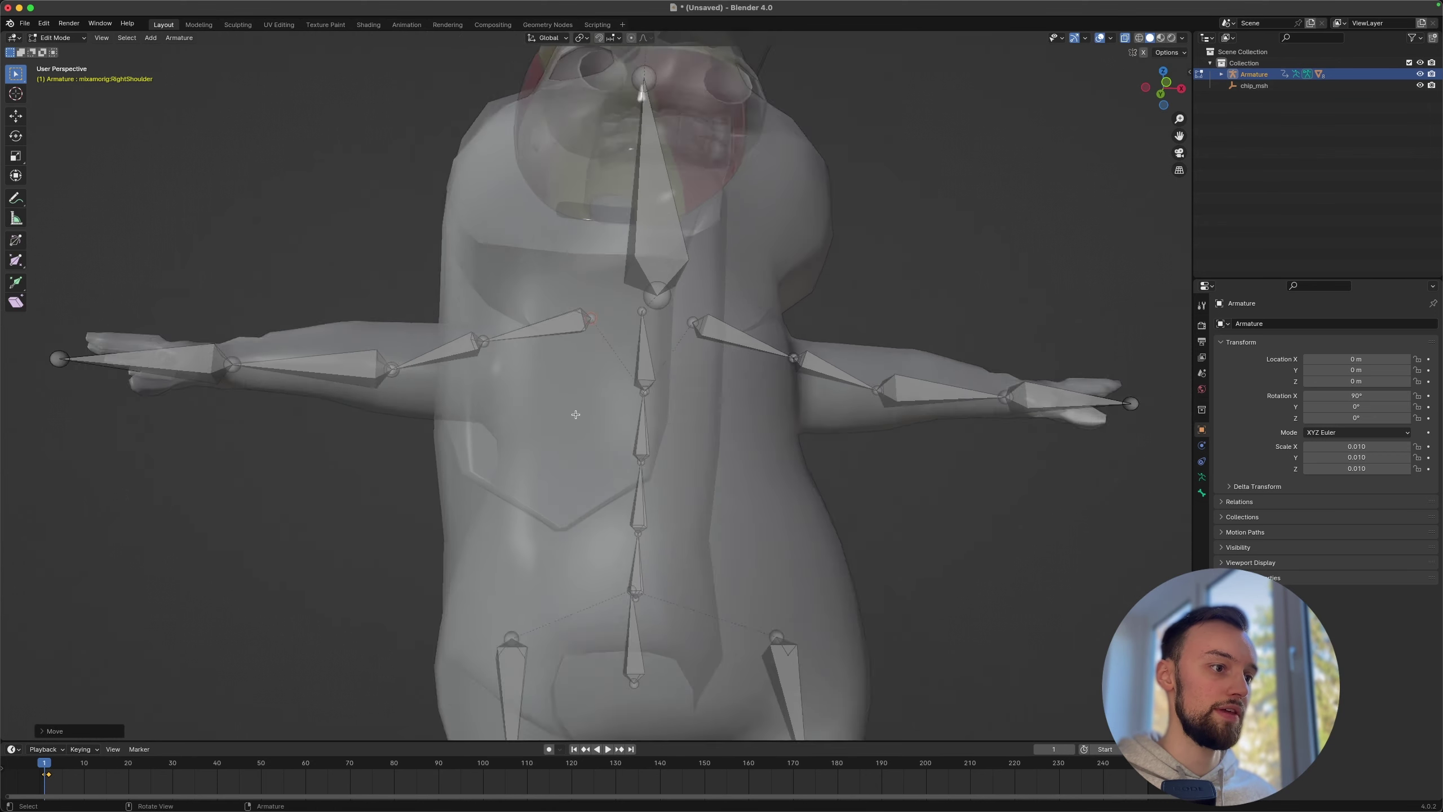
pyautogui.moveTo(576, 413); pyautogui.dragTo(683, 355, button='middle')
pyautogui.click(752, 230)
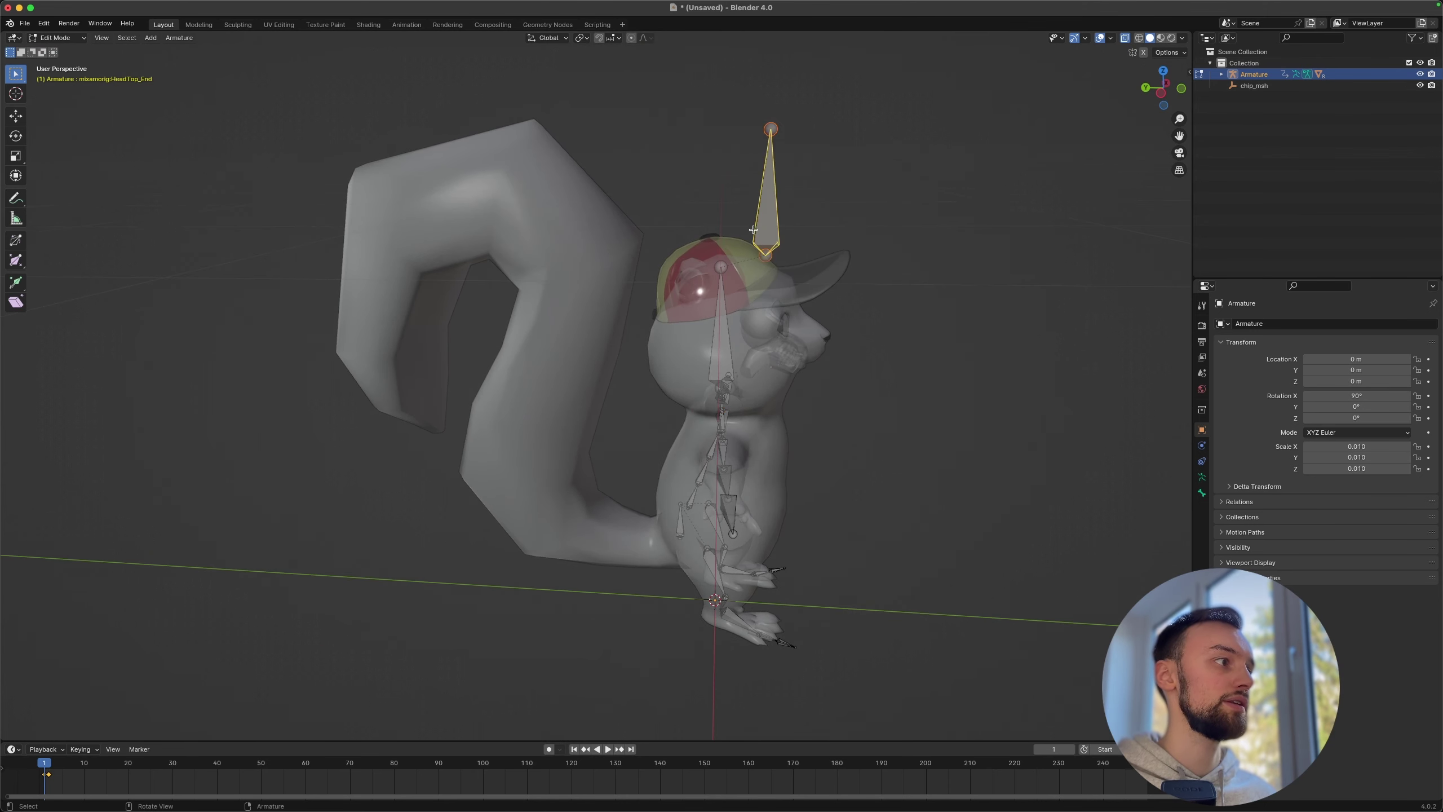
pyautogui.moveTo(753, 229); pyautogui.dragTo(751, 263, button='middle')
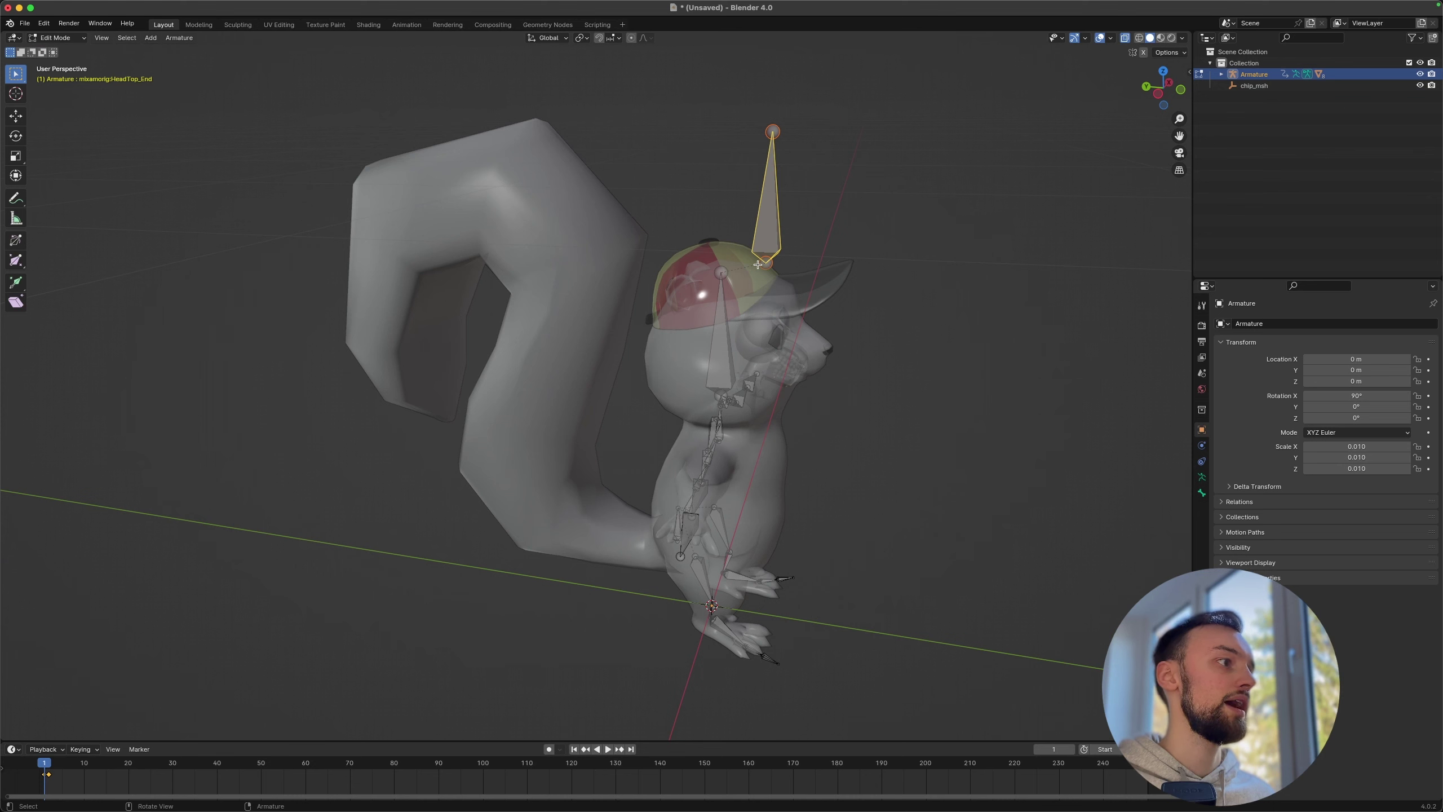
pyautogui.press('g')
pyautogui.press('x')
pyautogui.press('y')
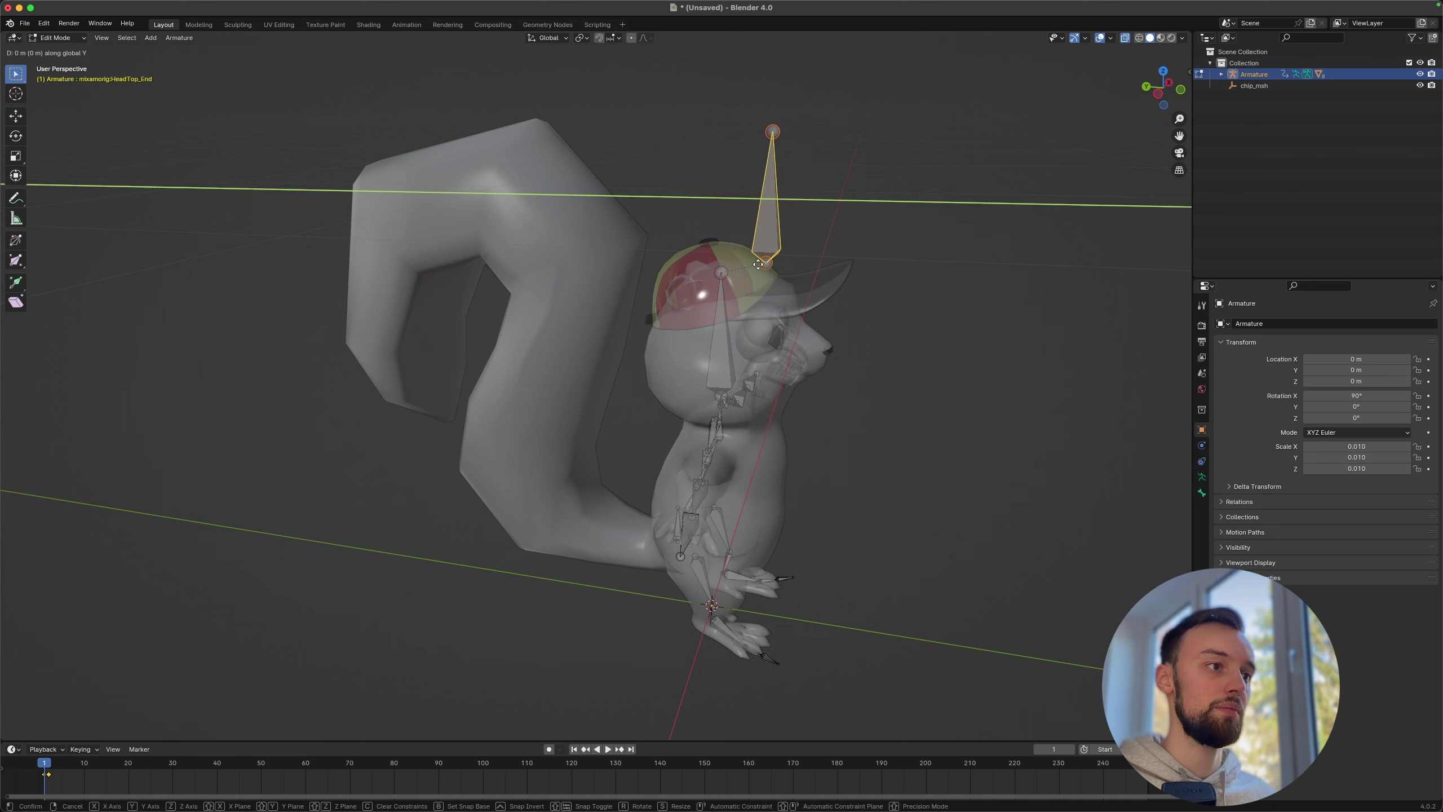
pyautogui.click(722, 147)
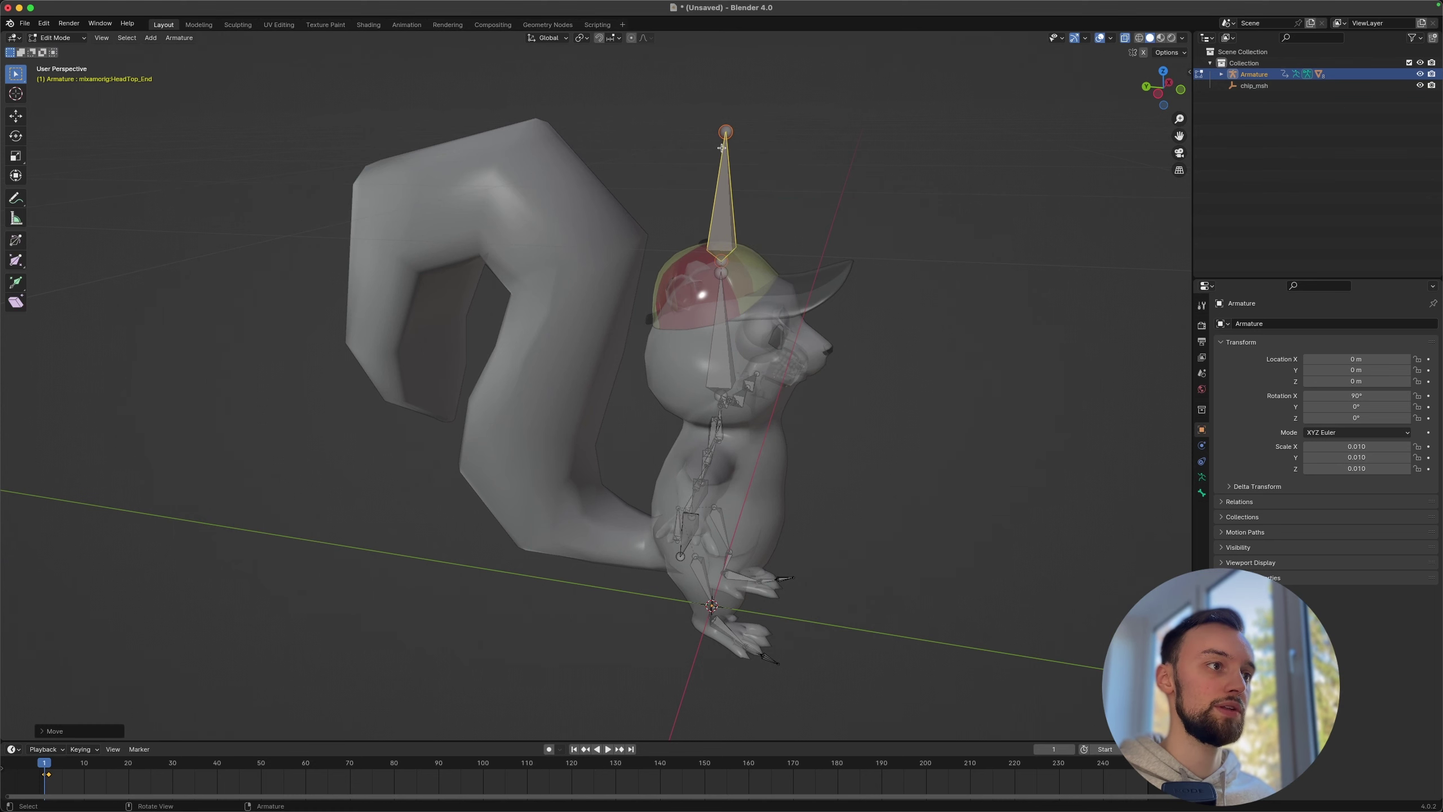
# Step: Shorten the HeadTop_End bone by lowering its tip joint along the Z axis toward the cap
pyautogui.click(725, 132)
pyautogui.press('g')
pyautogui.press('z')
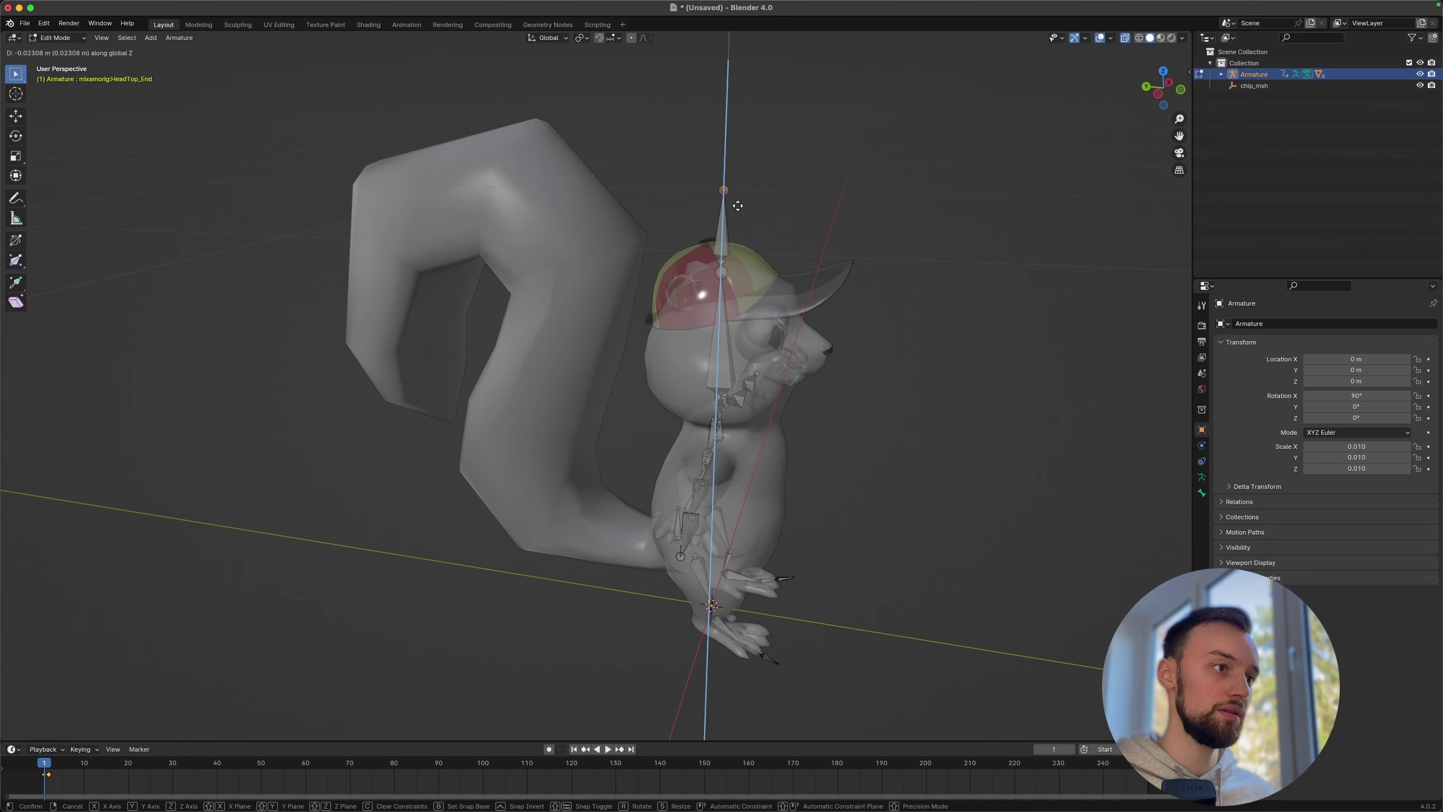
pyautogui.click(738, 226)
# Step: Shift the Head bone slightly along the X axis to centre it, and return the armature to Object Mode
pyautogui.moveTo(738, 226); pyautogui.dragTo(621, 373, button='middle')
pyautogui.click(666, 375)
pyautogui.press('g')
pyautogui.press('x')
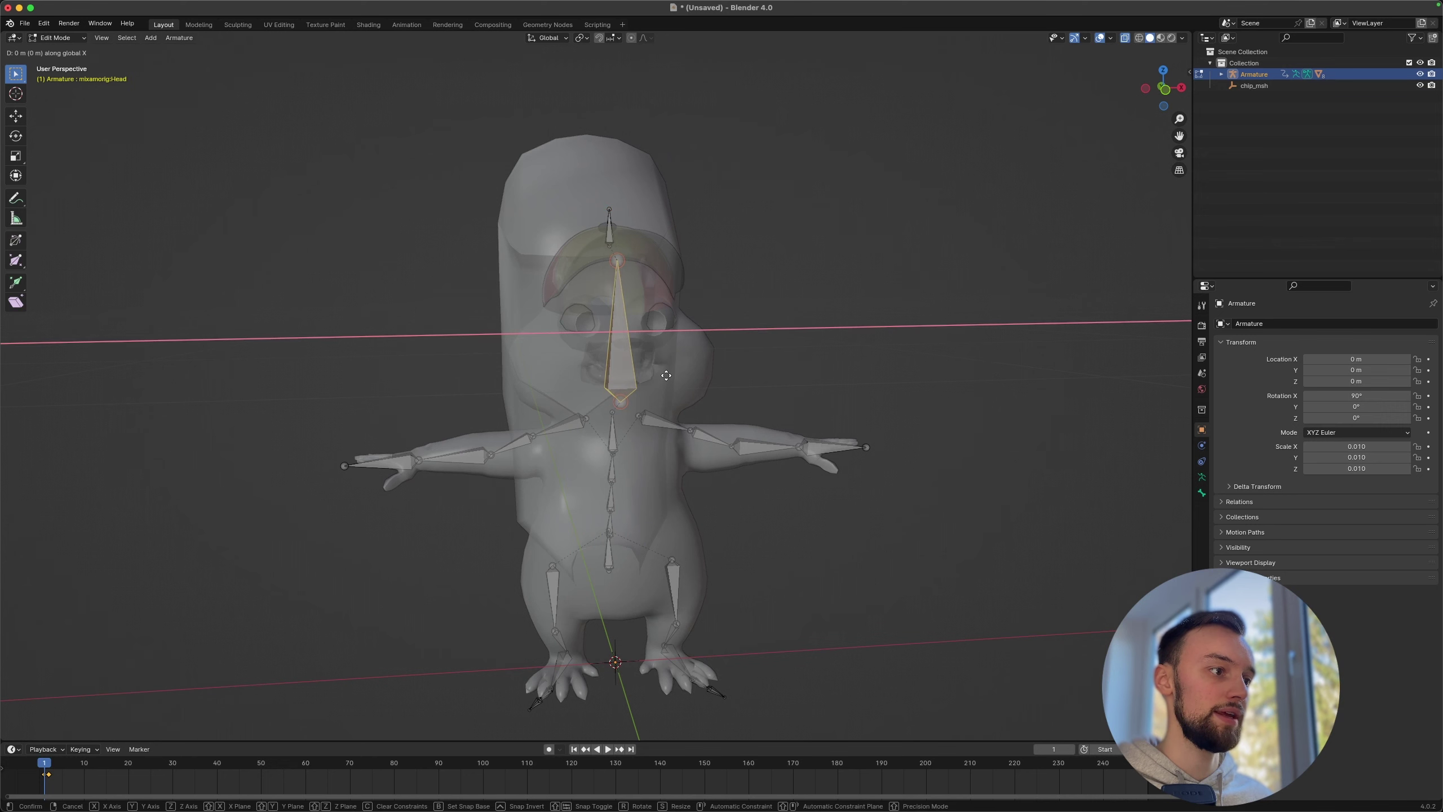
pyautogui.click(657, 376)
pyautogui.moveTo(658, 376); pyautogui.dragTo(809, 426, button='middle')
pyautogui.press('Tab')
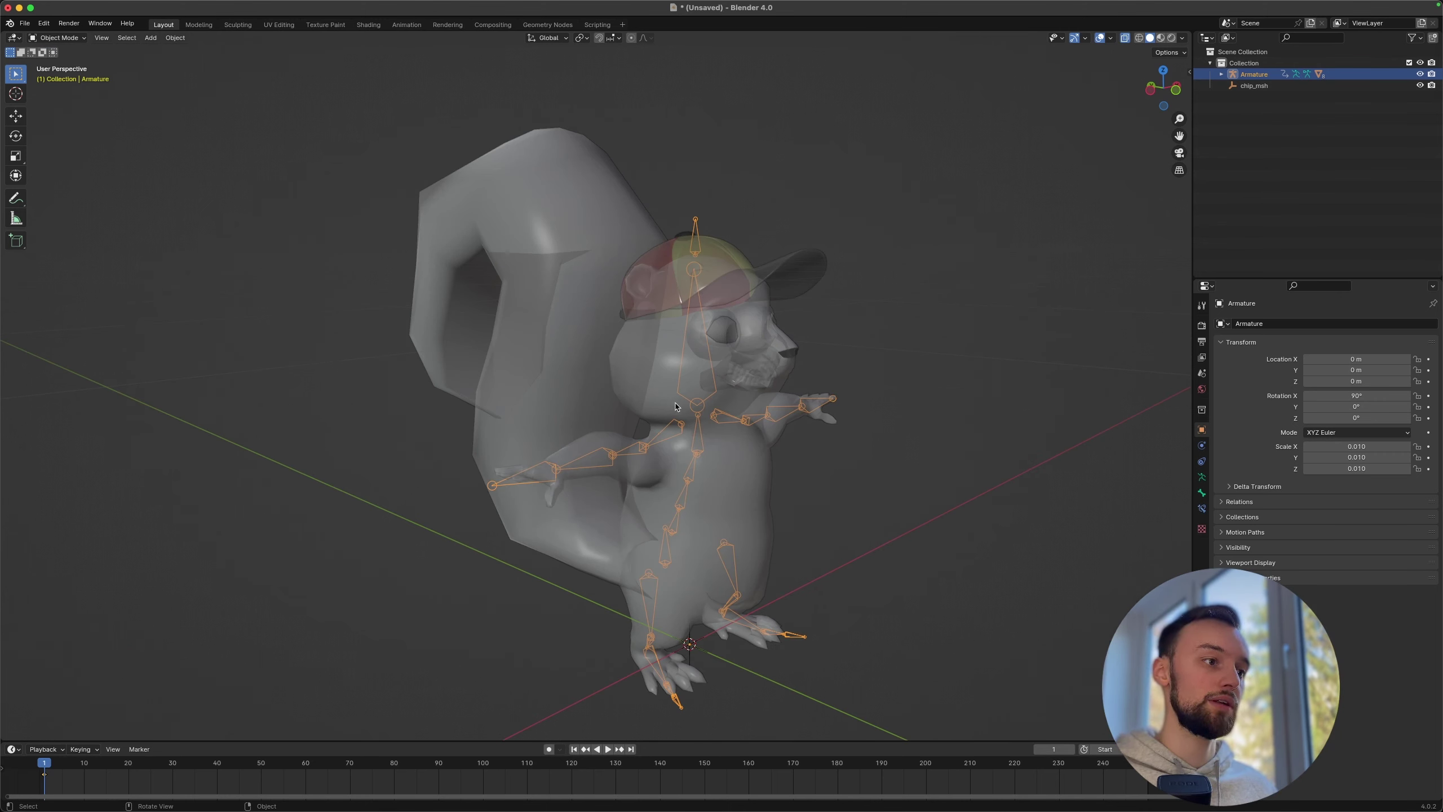
# Step: Expand the Armature hierarchy and examine which body, eye and cap meshes make up the character
pyautogui.keyDown('shift'); pyautogui.click(710, 408); pyautogui.keyUp('shift')
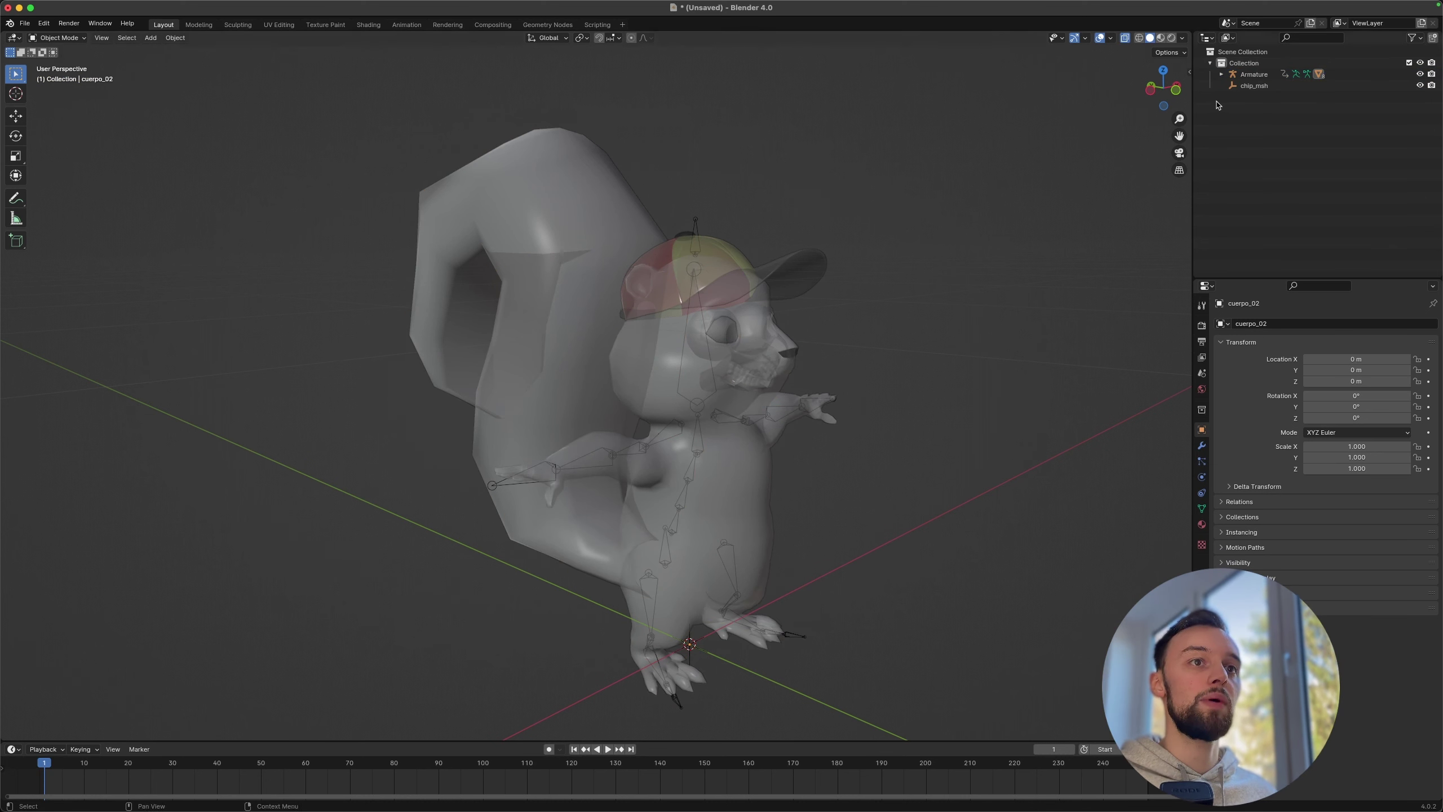
pyautogui.click(1221, 74)
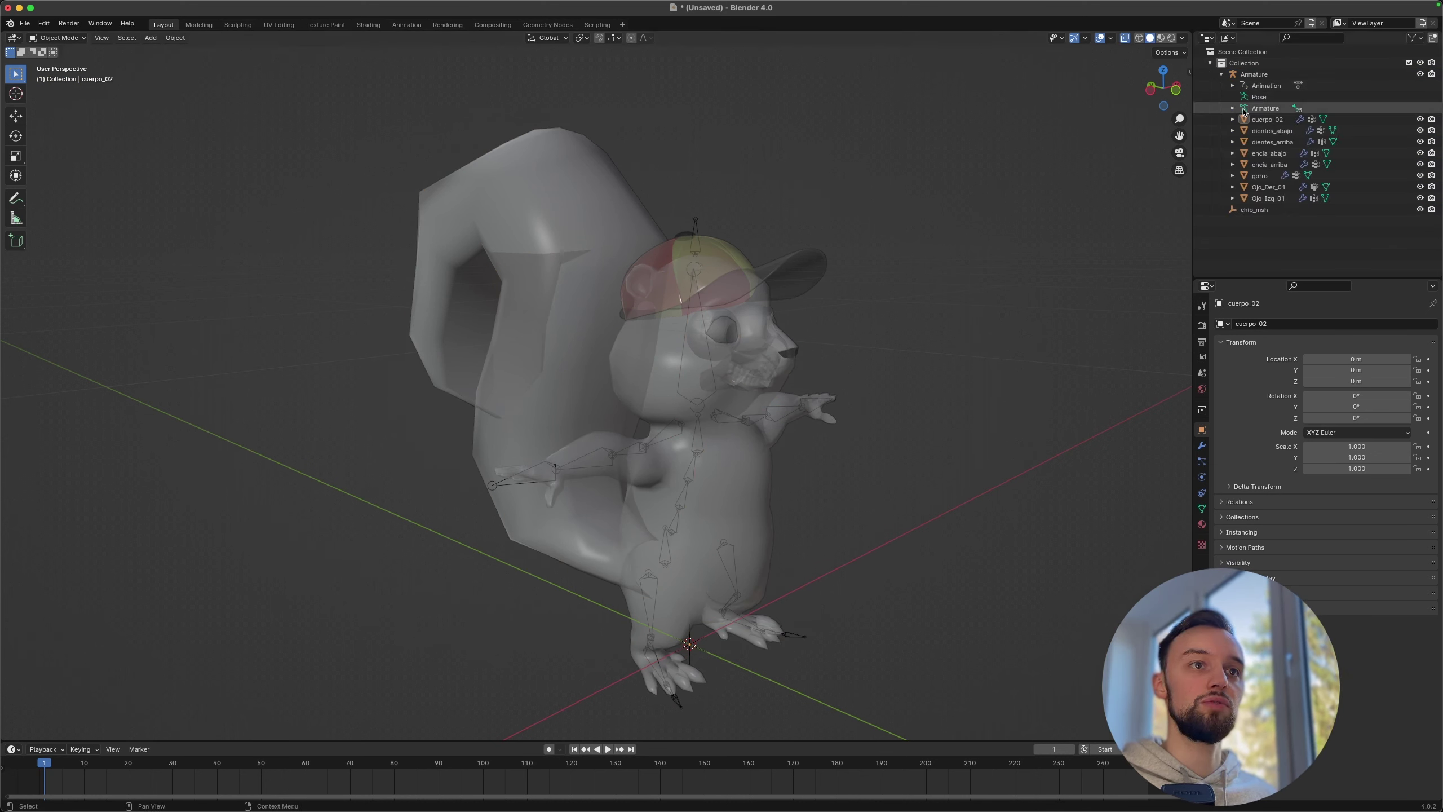
pyautogui.click(1255, 118)
pyautogui.moveTo(812, 219)
pyautogui.mouseDown(button='middle')
pyautogui.moveTo(919, 222)
pyautogui.moveTo(814, 224)
pyautogui.mouseUp(button='middle')
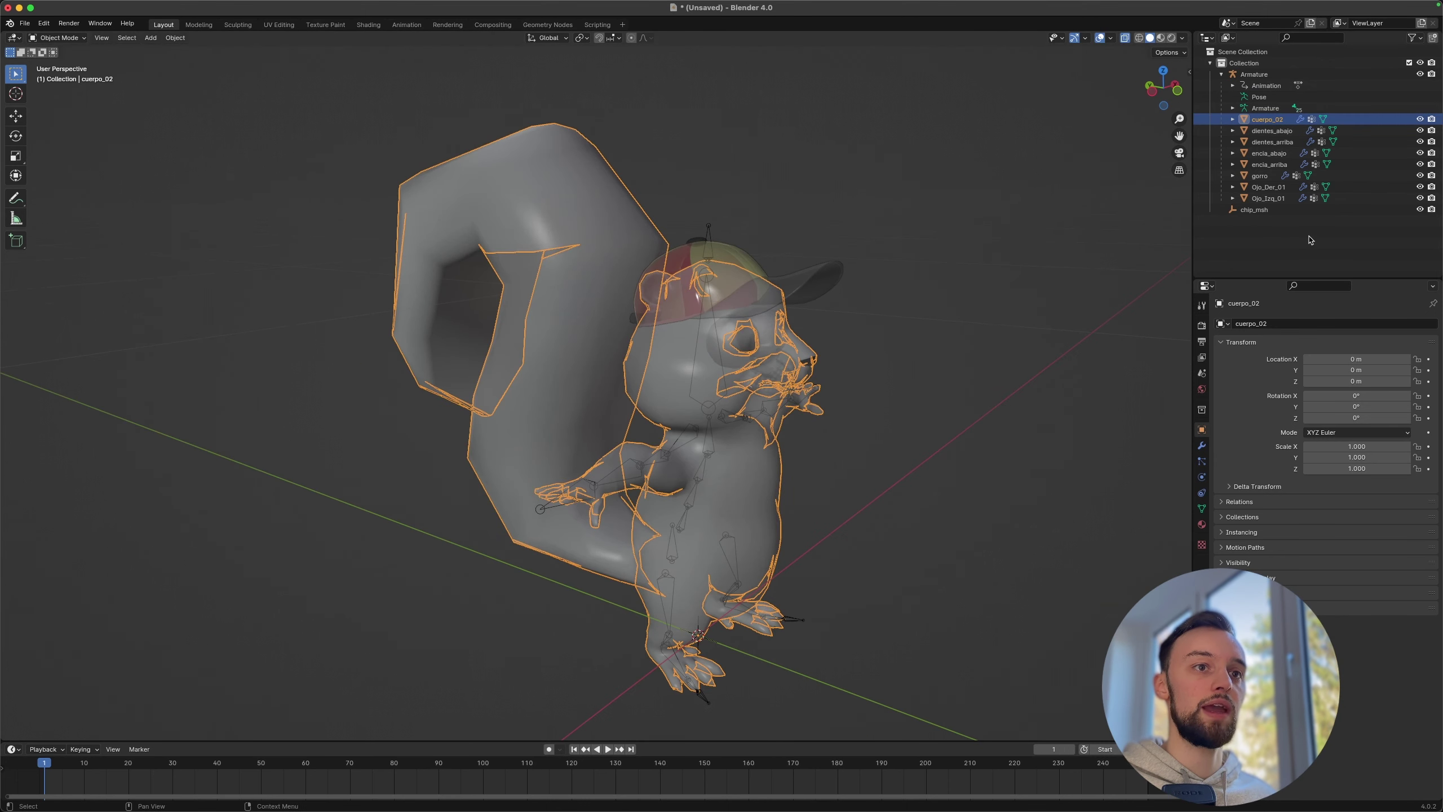
pyautogui.click(1260, 223)
pyautogui.click(1270, 198)
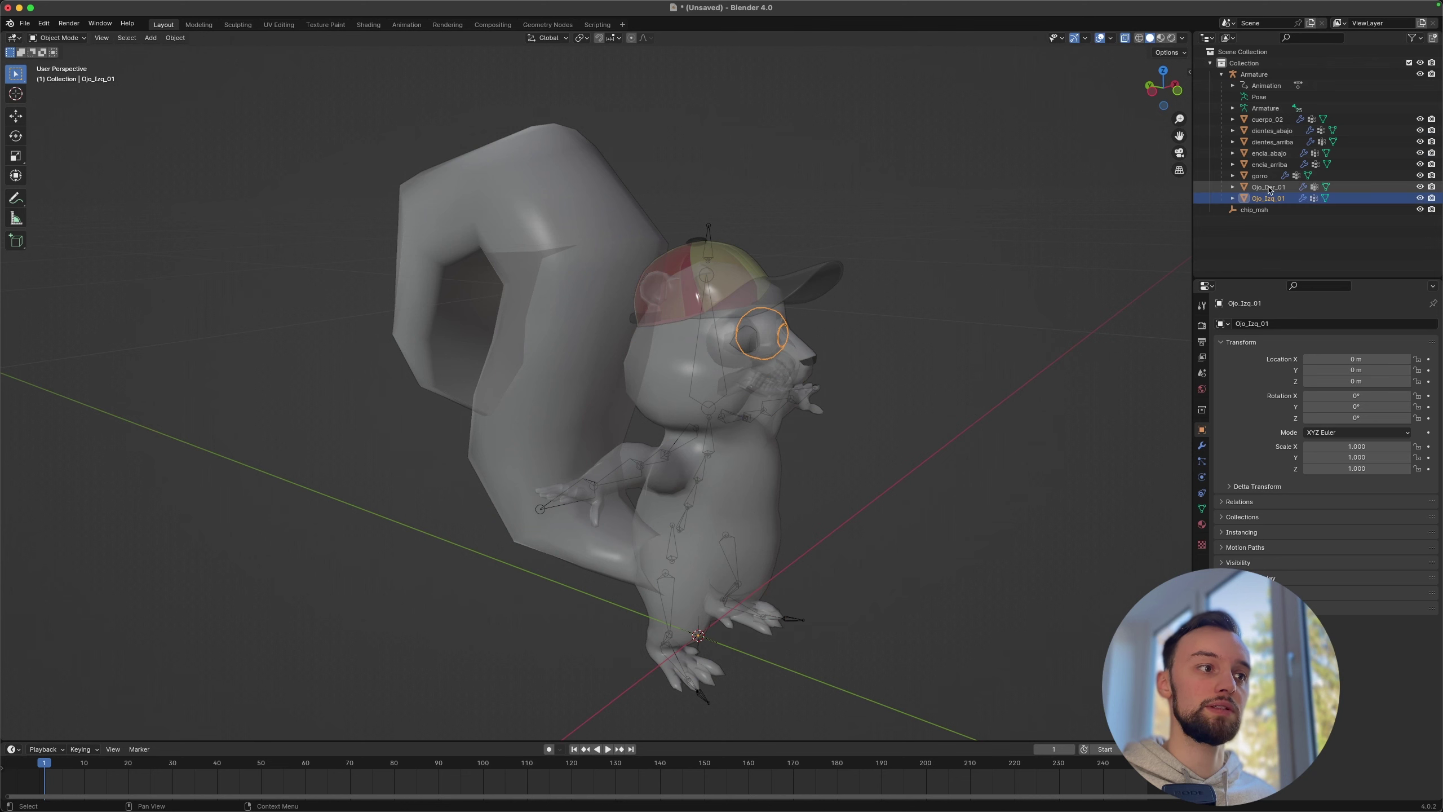
pyautogui.click(1274, 190)
pyautogui.click(1259, 176)
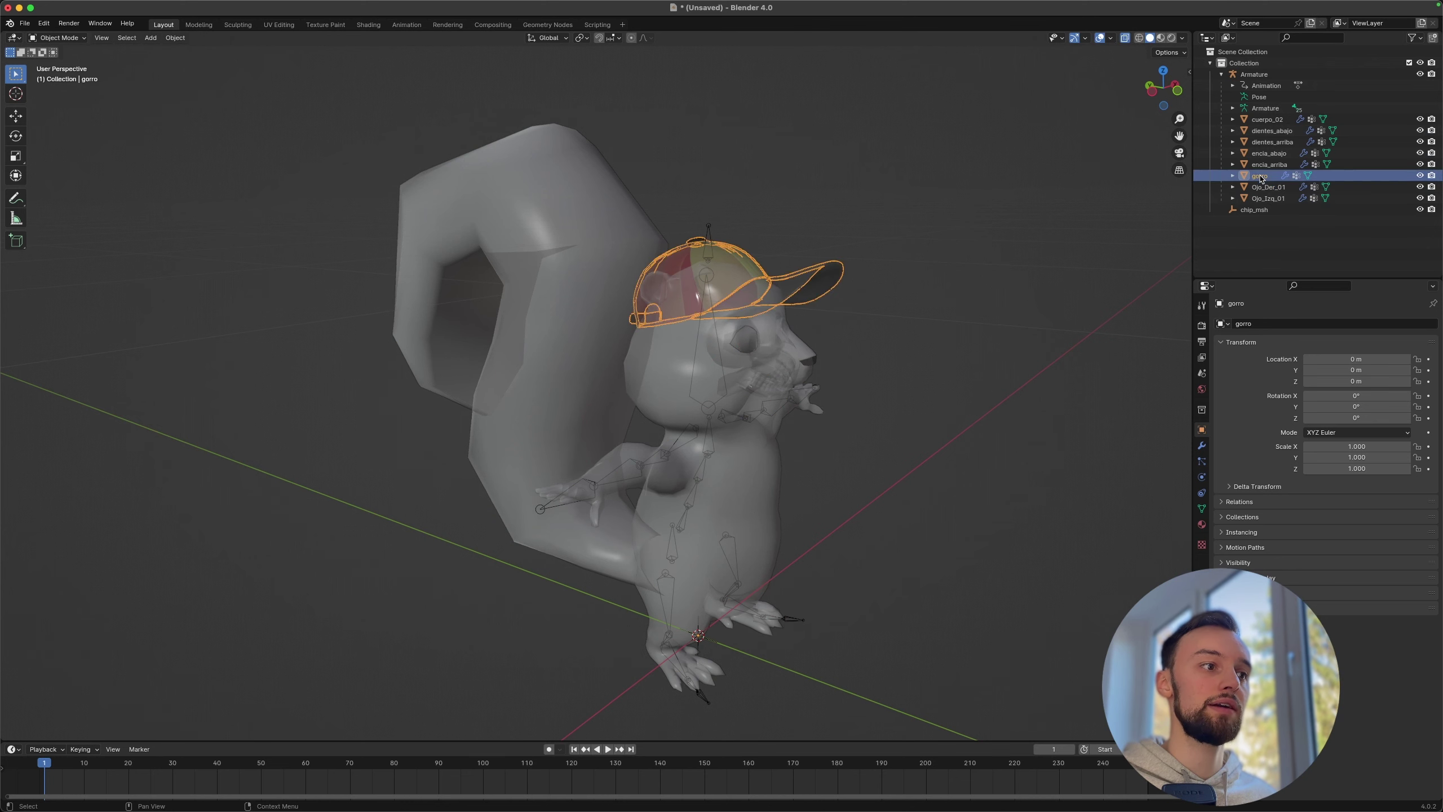
pyautogui.moveTo(960, 299); pyautogui.dragTo(953, 296, button='middle')
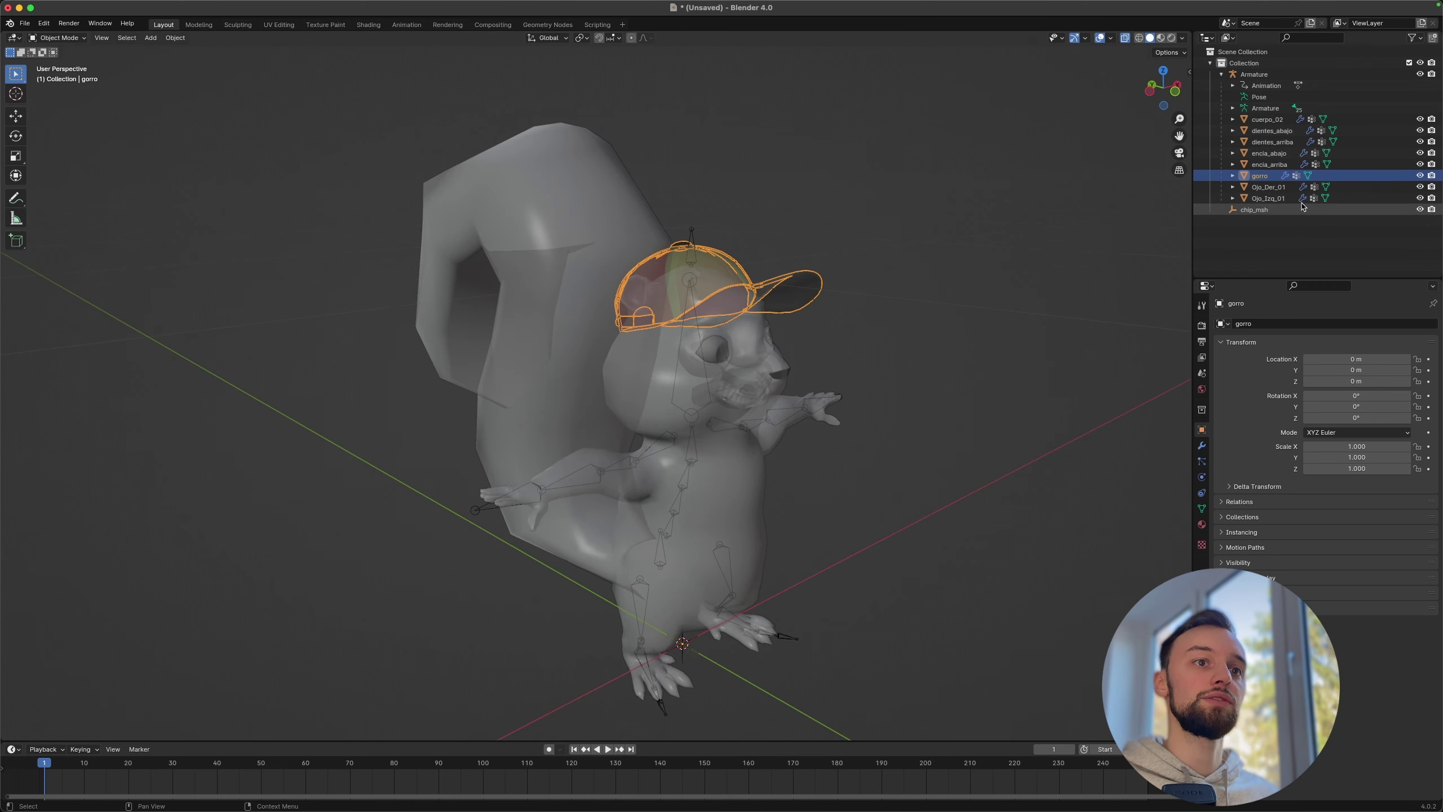
# Step: Select all the character meshes from Ojo_Izq_01 to cuerpo_02 and join them into one object
pyautogui.click(1272, 198)
pyautogui.keyDown('shift'); pyautogui.click(1269, 120); pyautogui.keyUp('shift')
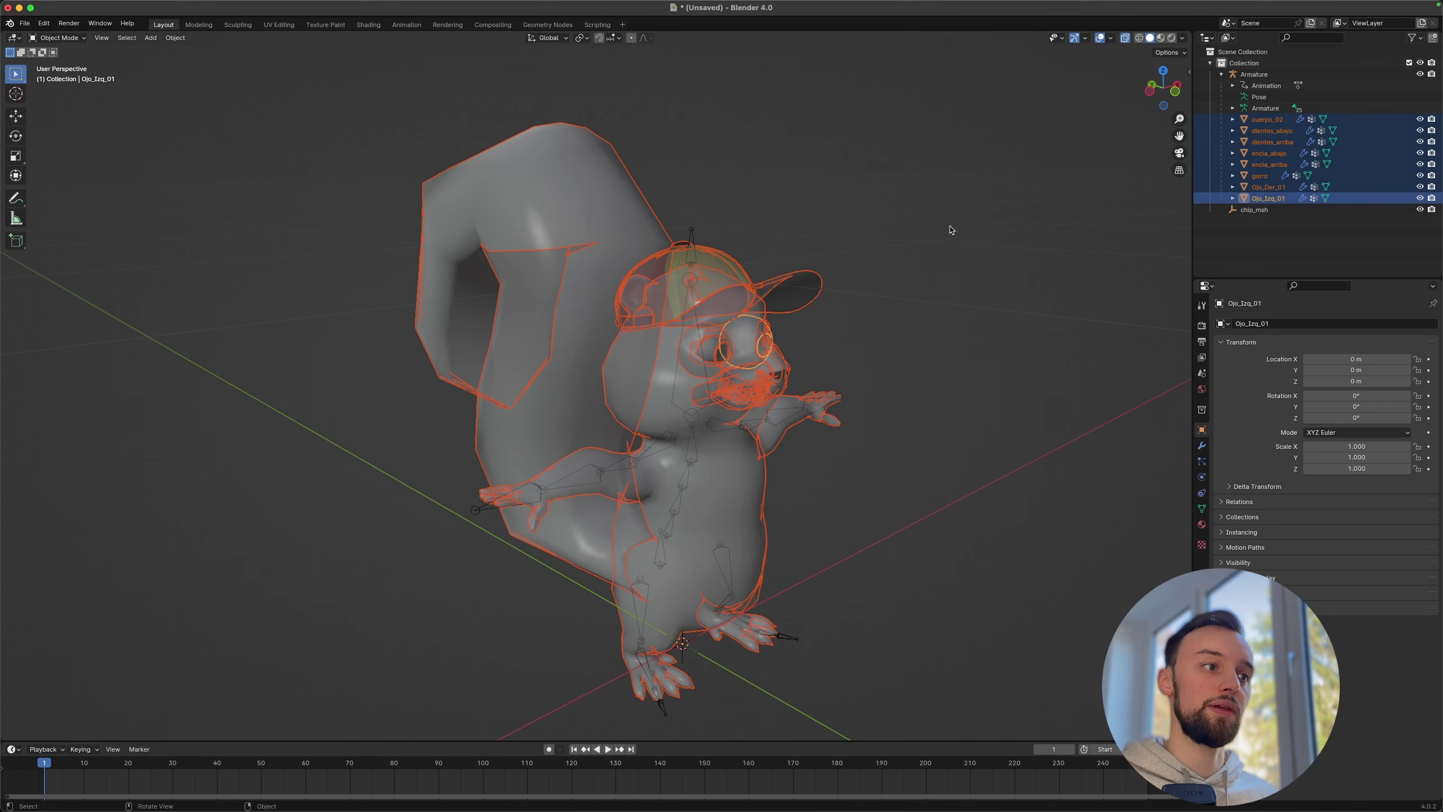
pyautogui.moveTo(927, 264)
pyautogui.mouseDown(button='middle')
pyautogui.moveTo(895, 271)
pyautogui.moveTo(949, 274)
pyautogui.mouseUp(button='middle')
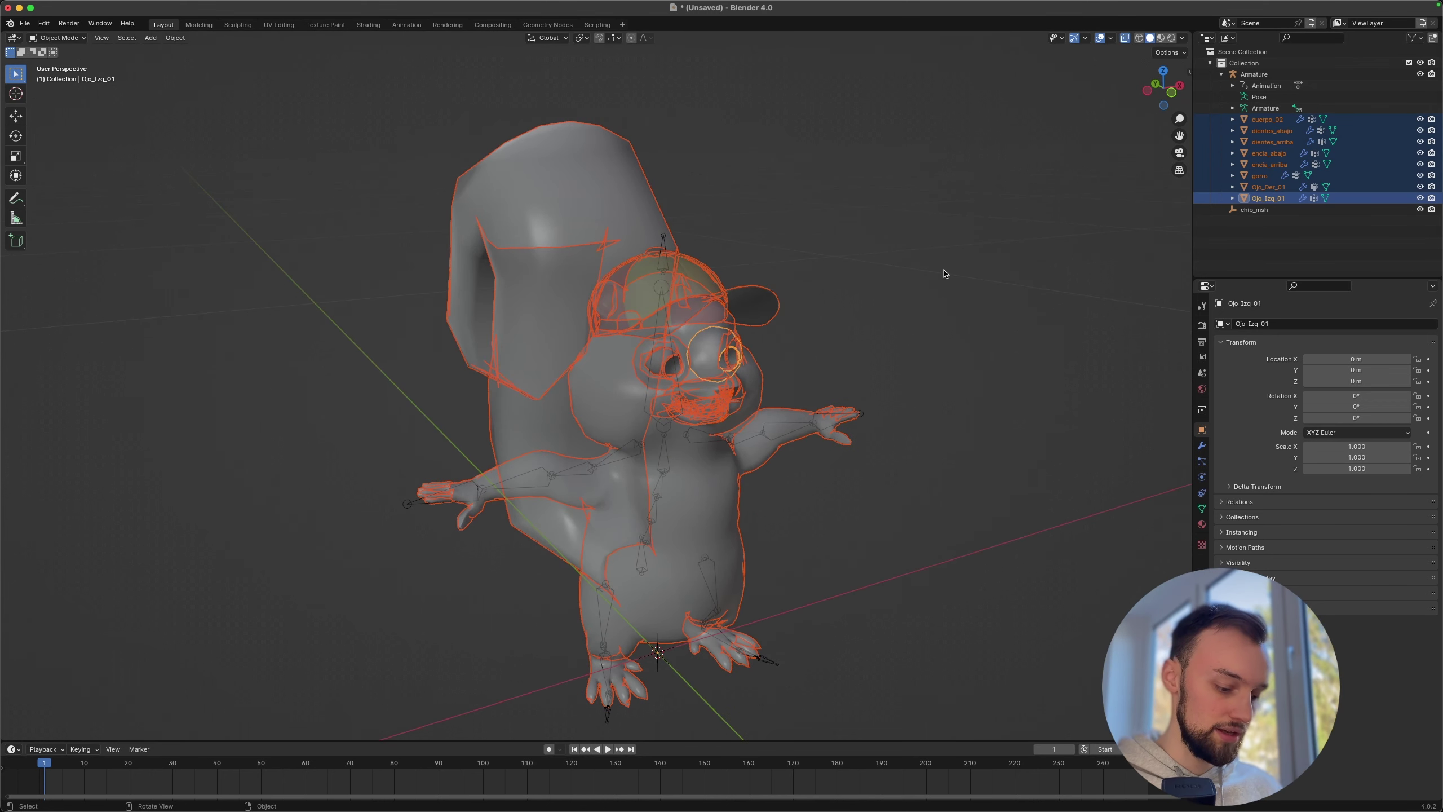
pyautogui.hotkey('ctrl', 'j')
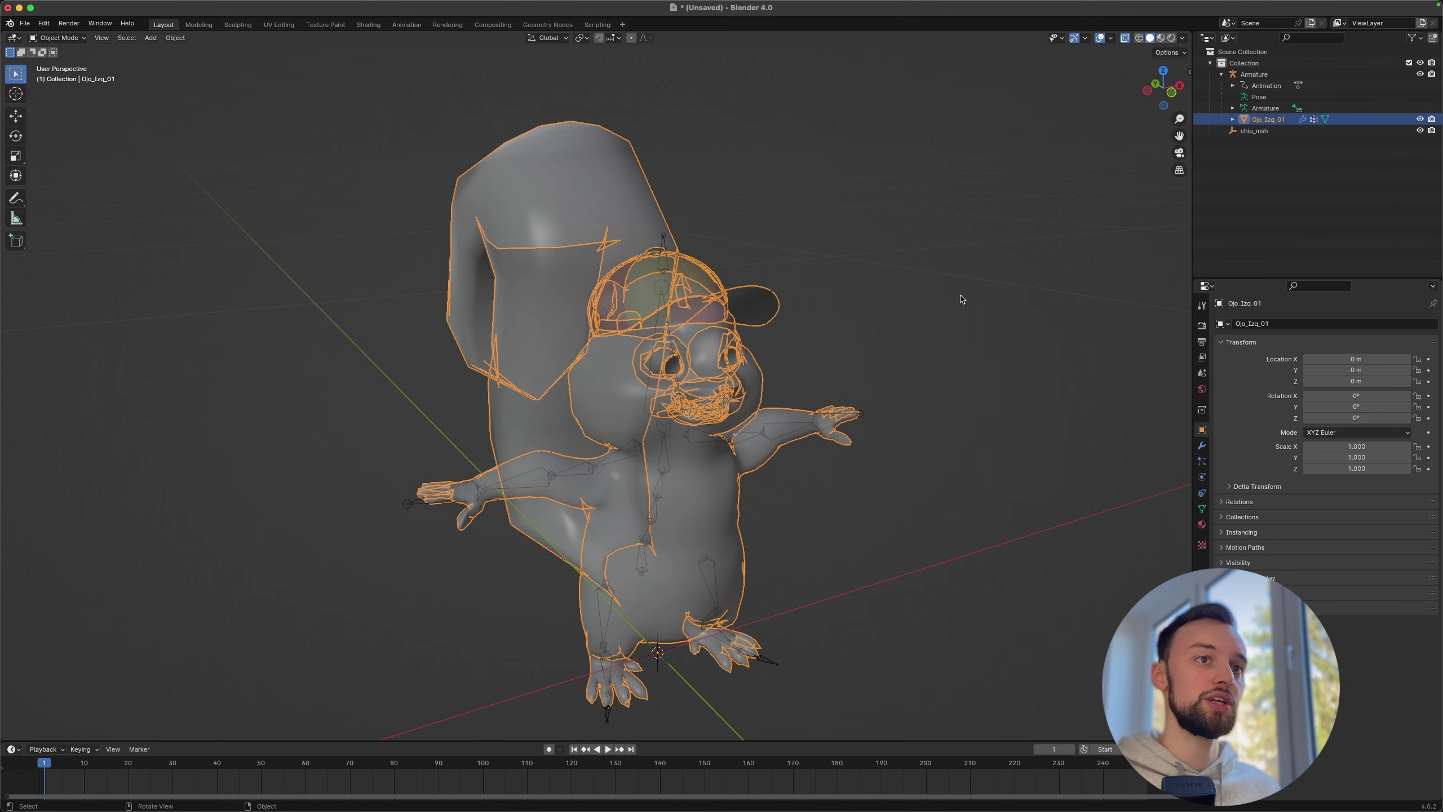
# Step: Select the armature together with the joined mesh, switch to Weight Paint mode, and turn on X-ray to show the bones
pyautogui.moveTo(862, 293); pyautogui.dragTo(809, 289, button='middle')
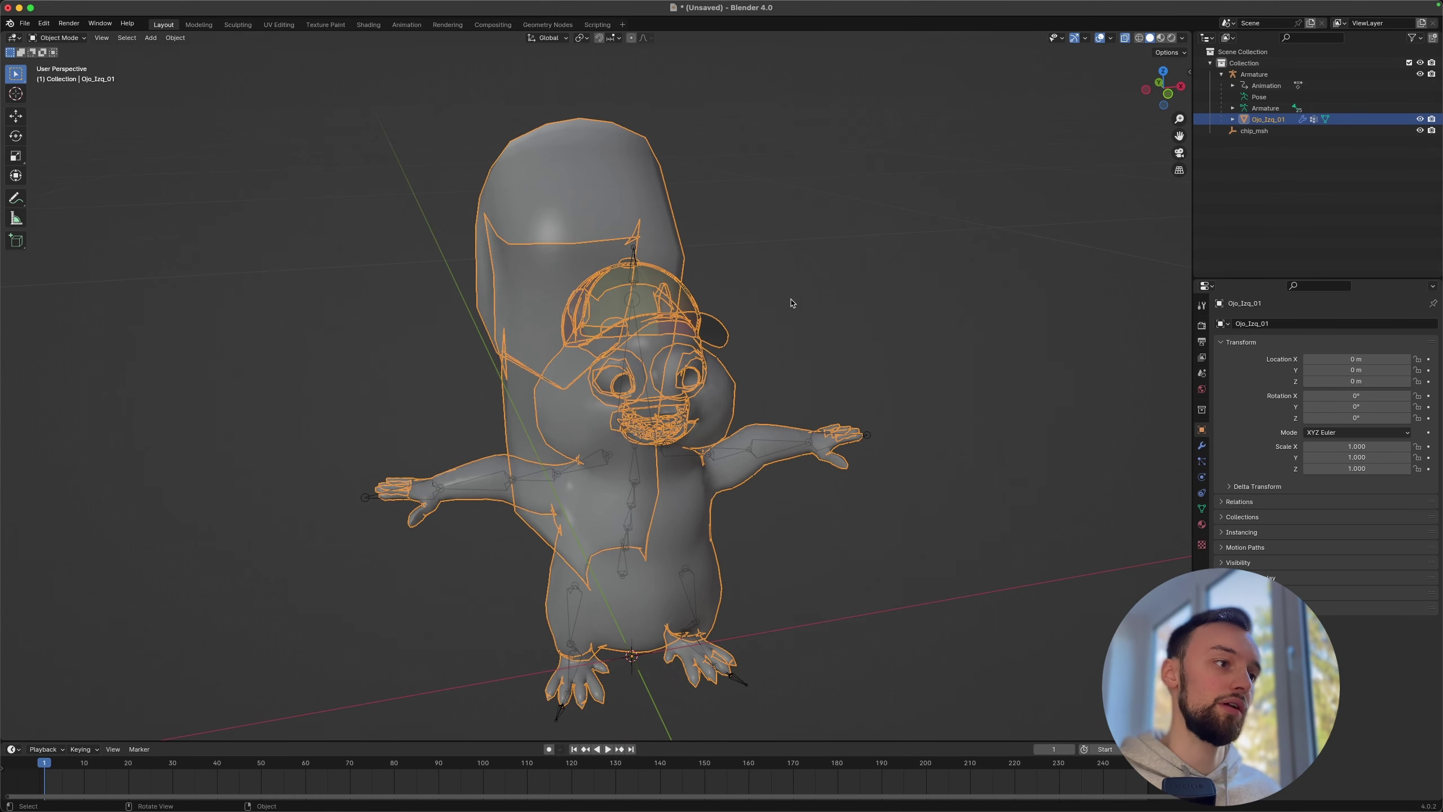
pyautogui.moveTo(773, 319); pyautogui.dragTo(829, 310, button='middle')
pyautogui.click(676, 449)
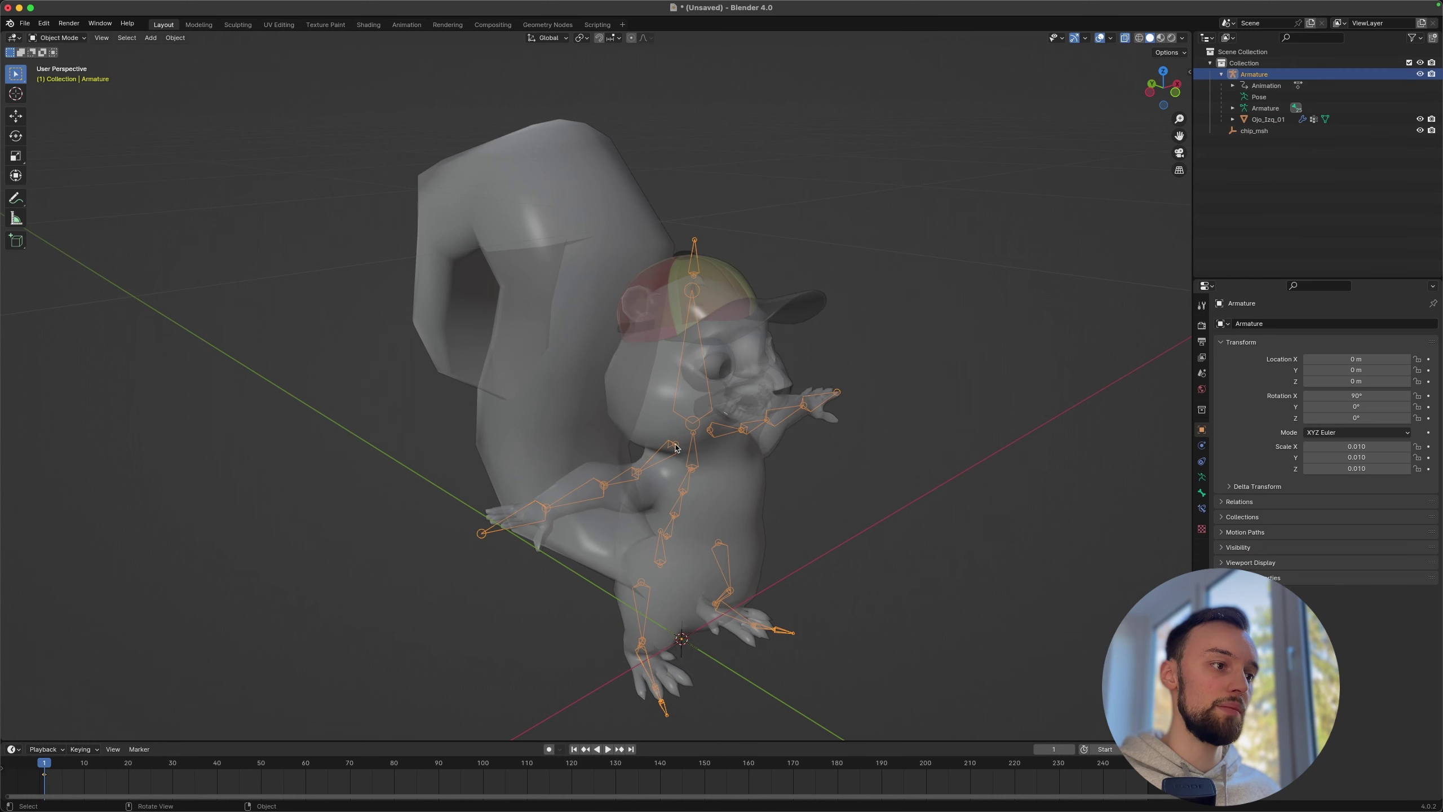
pyautogui.click(659, 410)
pyautogui.click(46, 38)
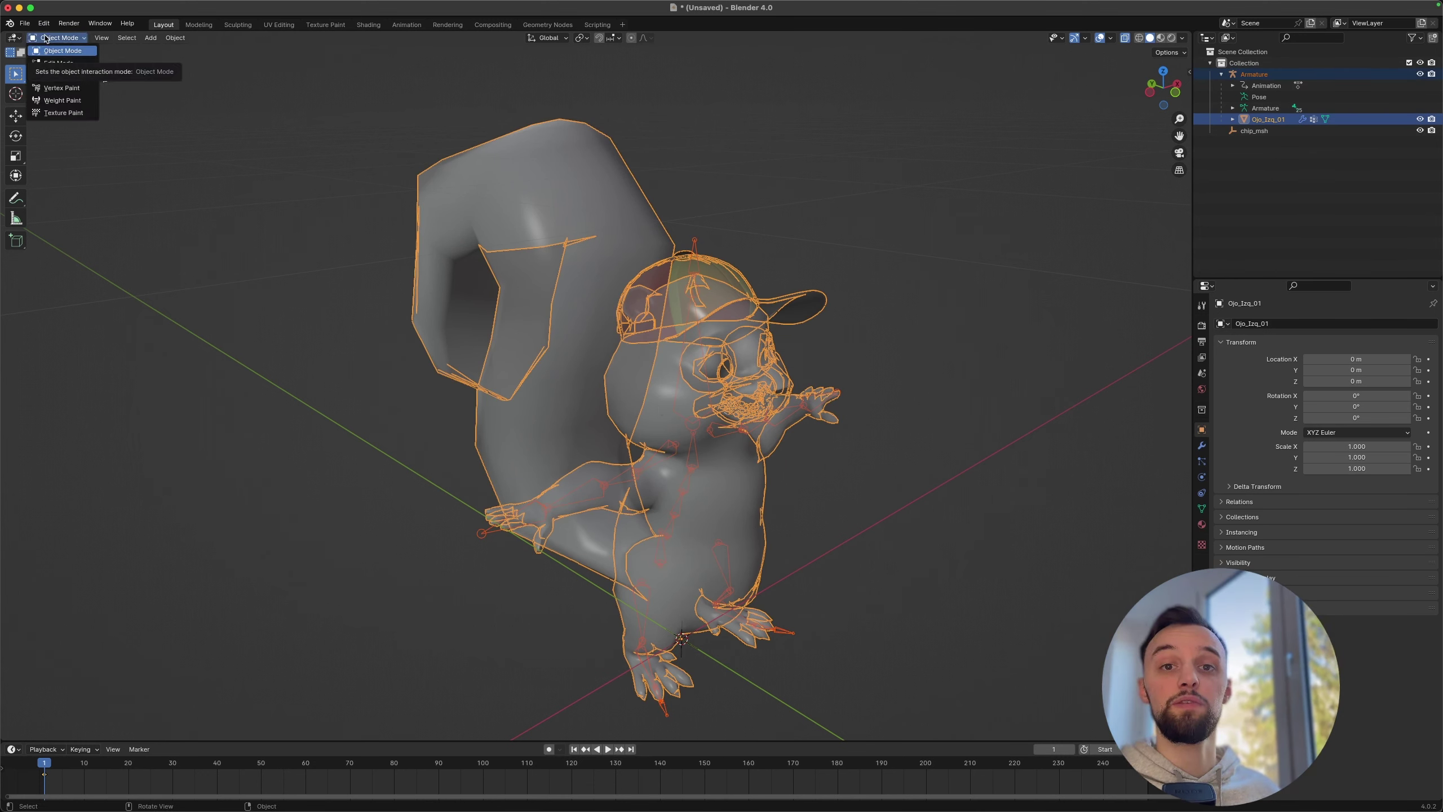
pyautogui.click(48, 99)
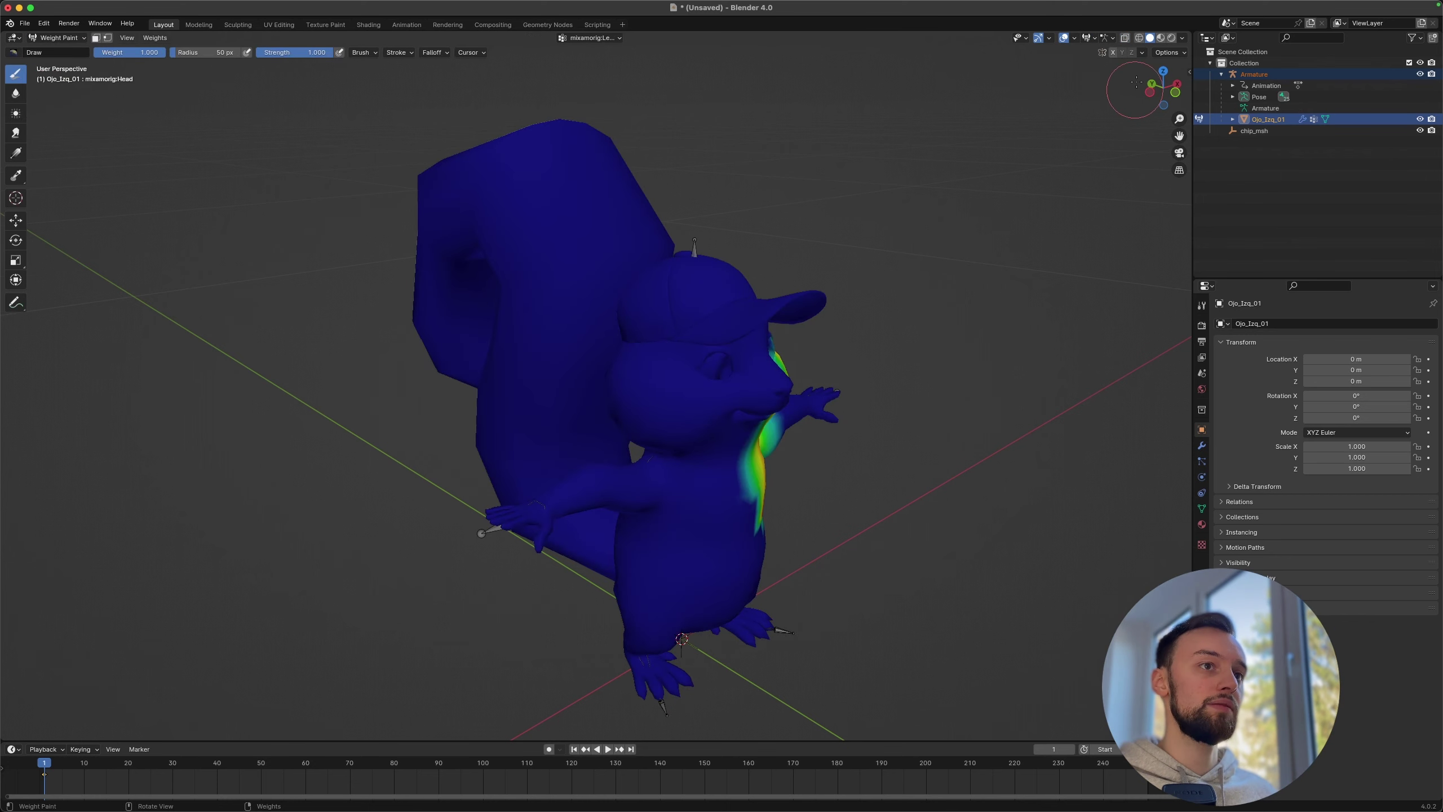
pyautogui.click(1126, 41)
pyautogui.moveTo(840, 267)
pyautogui.mouseDown(button='middle')
pyautogui.moveTo(623, 243)
pyautogui.moveTo(800, 248)
pyautogui.moveTo(801, 261)
pyautogui.mouseUp(button='middle')
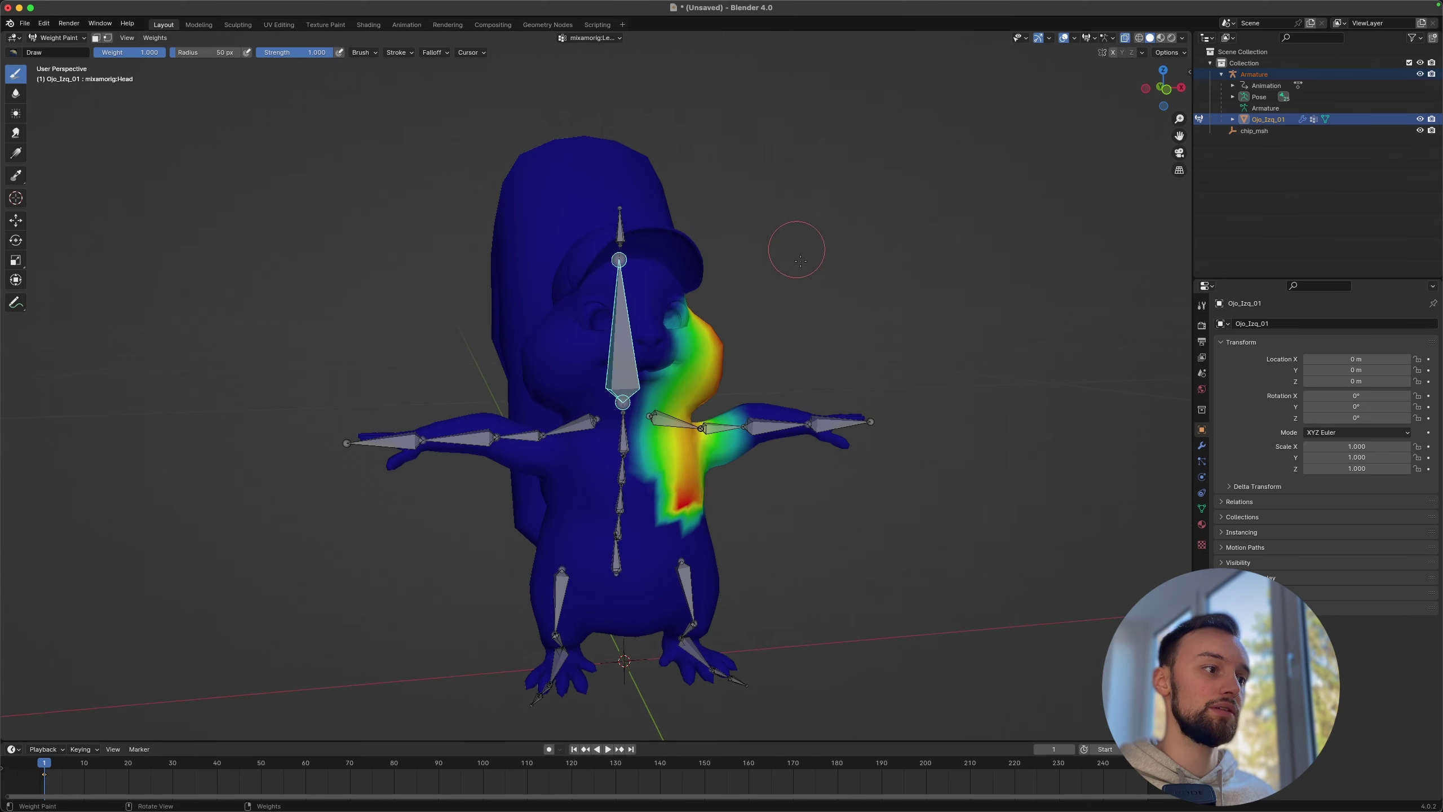
pyautogui.moveTo(547, 517); pyautogui.dragTo(533, 514, button='middle')
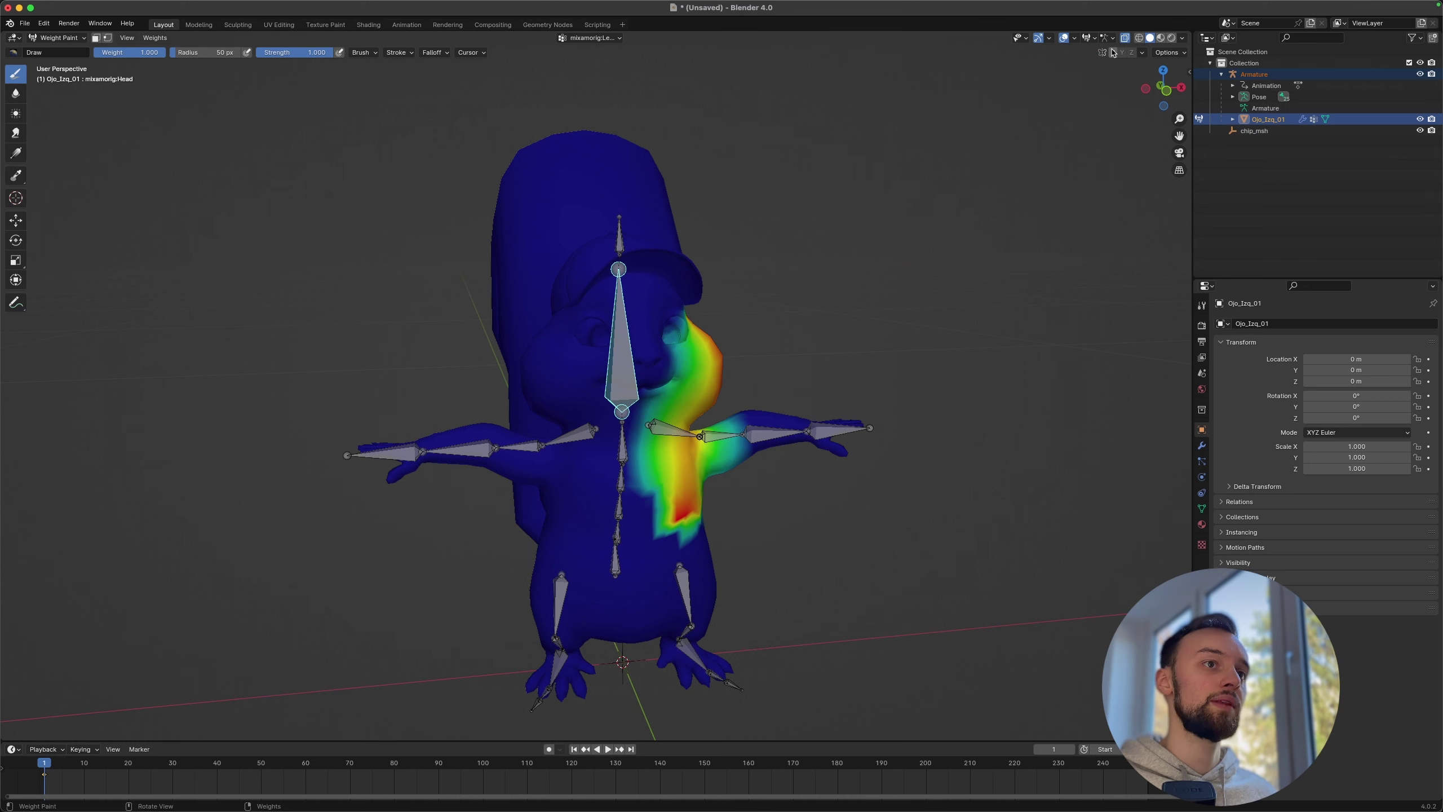
# Step: Enable bone selection and inspect the painted weights of the RightHand, RightForeArm and RightArm bones
pyautogui.moveTo(435, 411); pyautogui.dragTo(468, 493, button='middle')
pyautogui.keyDown('ctrl'); pyautogui.click(413, 463); pyautogui.keyUp('ctrl')
pyautogui.keyDown('ctrl'); pyautogui.click(500, 480); pyautogui.keyUp('ctrl')
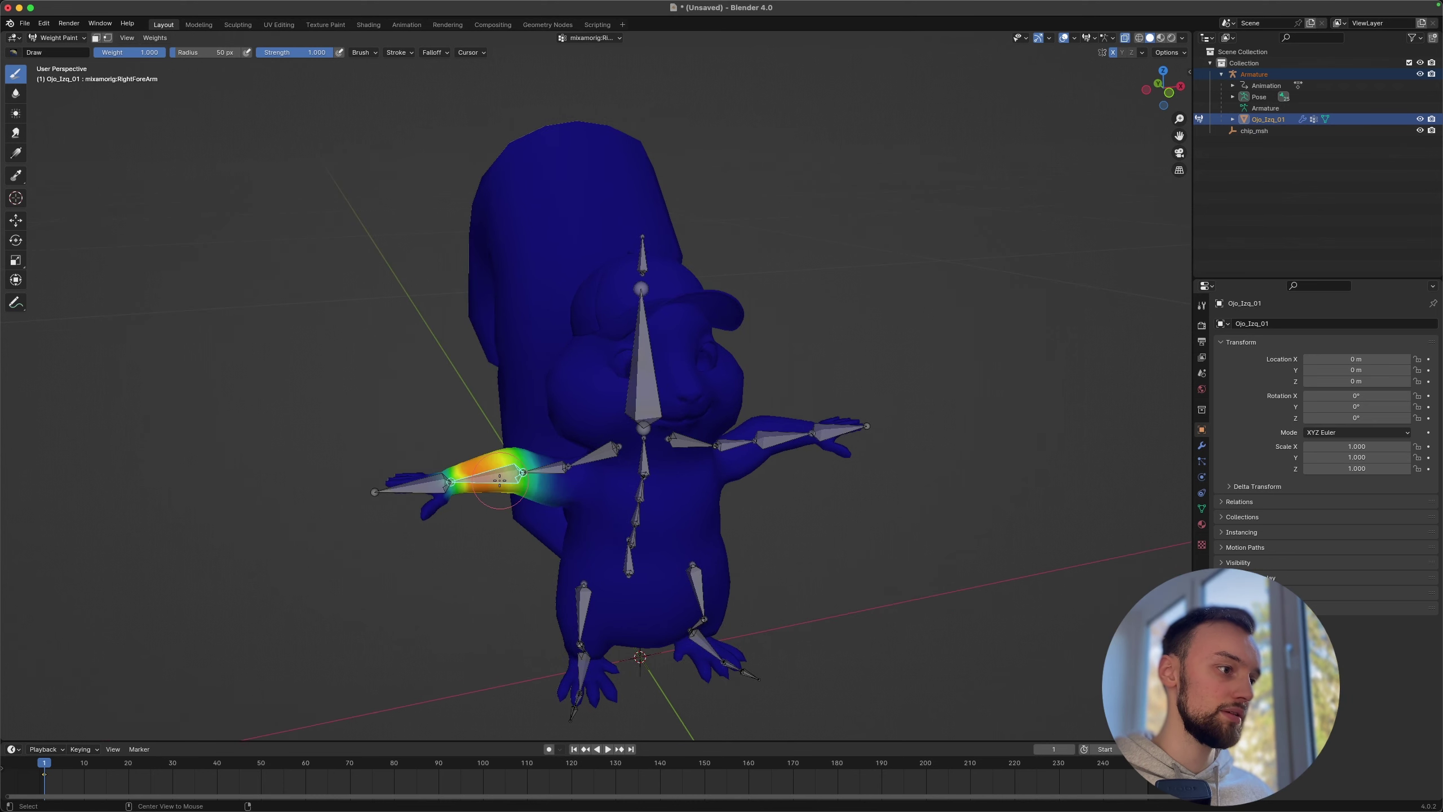
pyautogui.keyDown('ctrl'); pyautogui.click(548, 471); pyautogui.keyUp('ctrl')
pyautogui.moveTo(565, 467); pyautogui.dragTo(700, 455, button='middle')
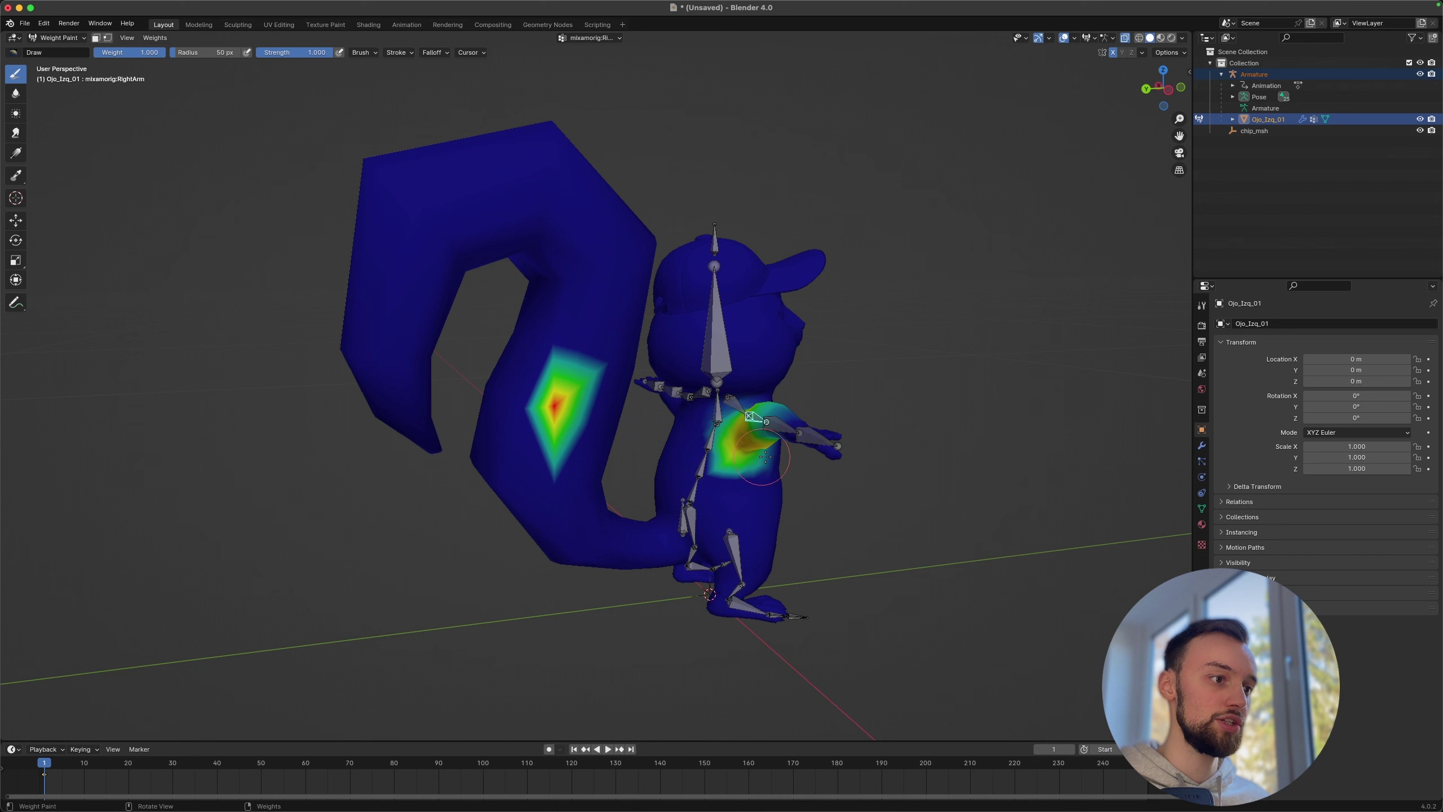
pyautogui.keyDown('ctrl'); pyautogui.click(787, 435); pyautogui.keyUp('ctrl')
pyautogui.keyDown('ctrl'); pyautogui.click(817, 438); pyautogui.keyUp('ctrl')
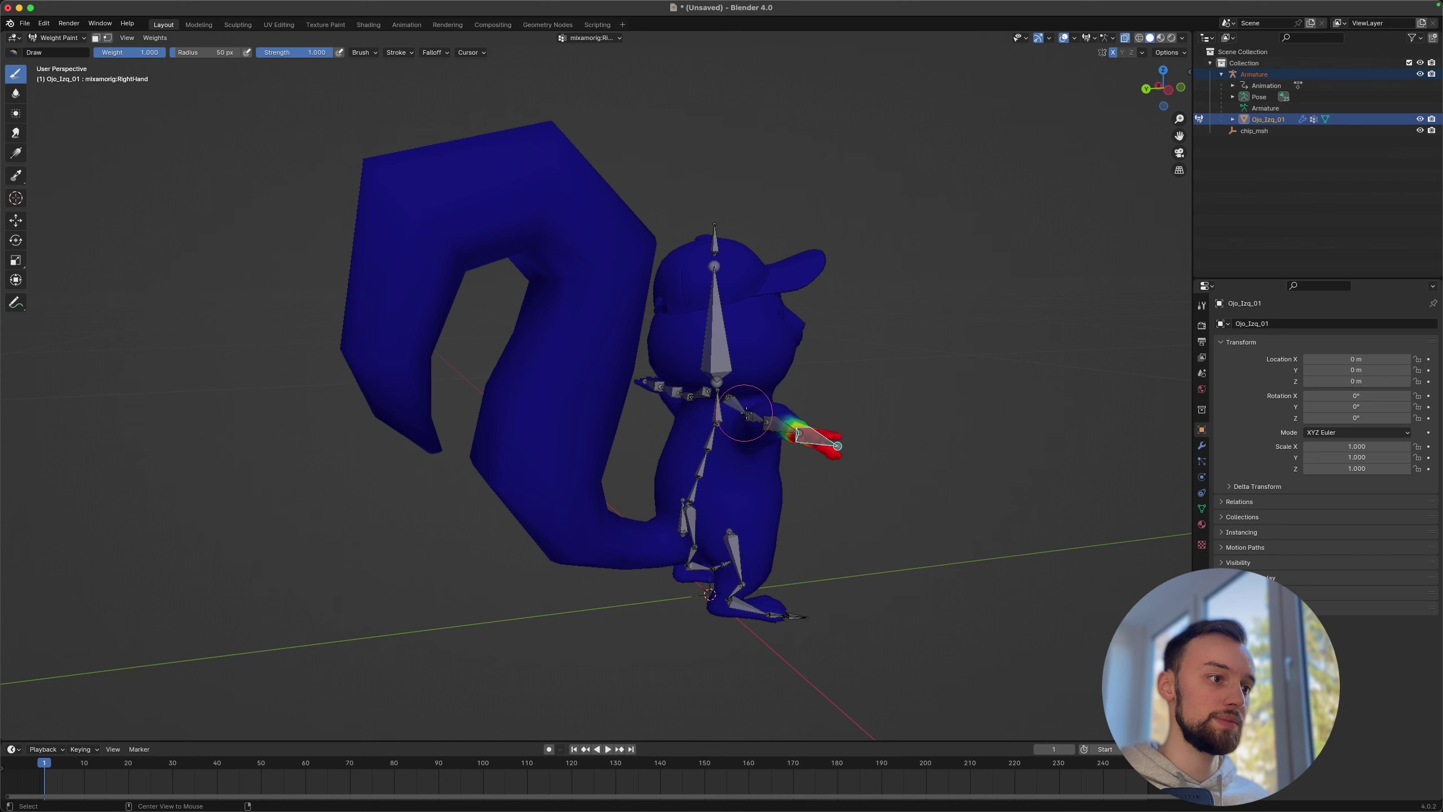
# Step: Erase the RightArm bone's stray weights from the tail with the Subtract brush
pyautogui.keyDown('ctrl'); pyautogui.click(747, 415); pyautogui.keyUp('ctrl')
pyautogui.moveTo(602, 449); pyautogui.dragTo(578, 449, button='middle')
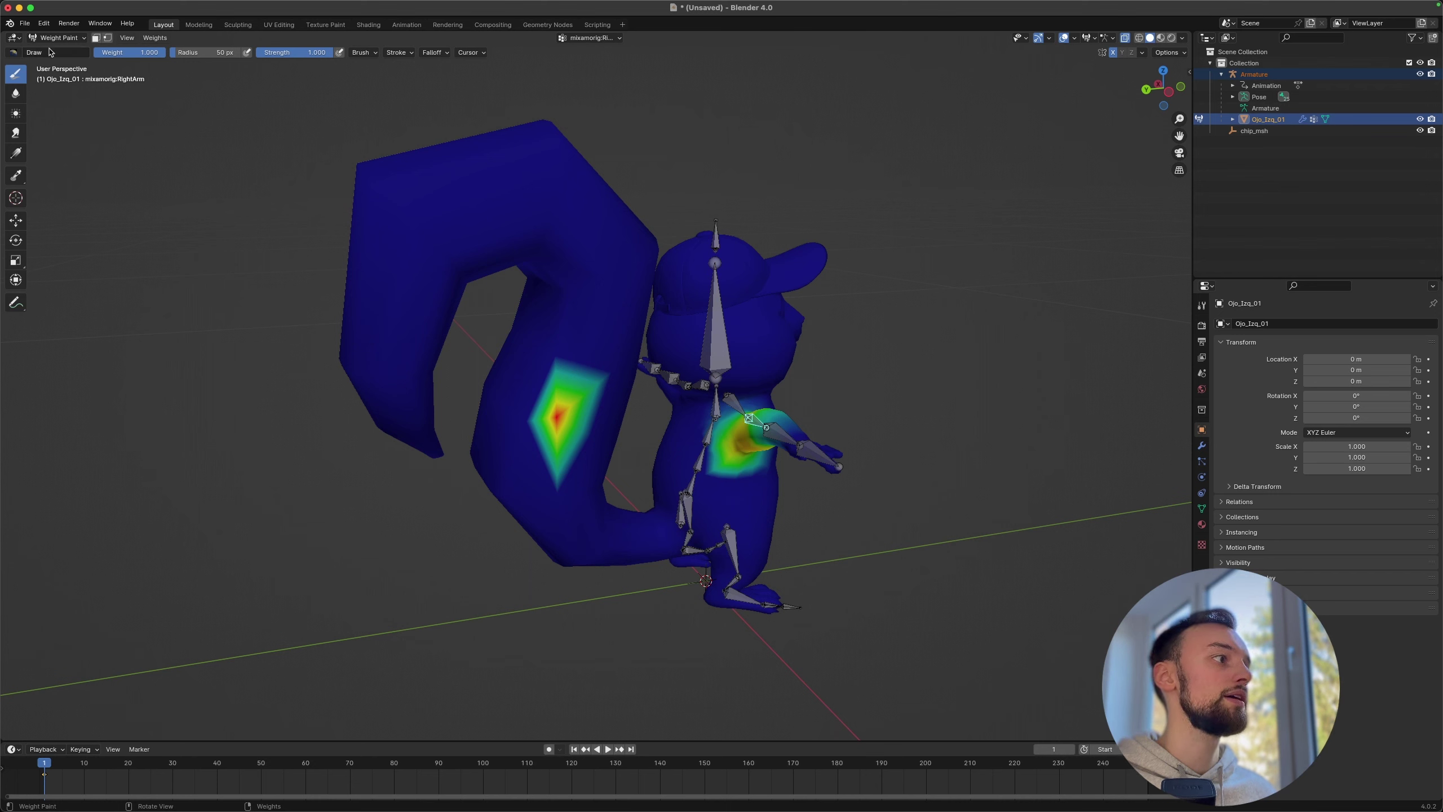
pyautogui.click(16, 51)
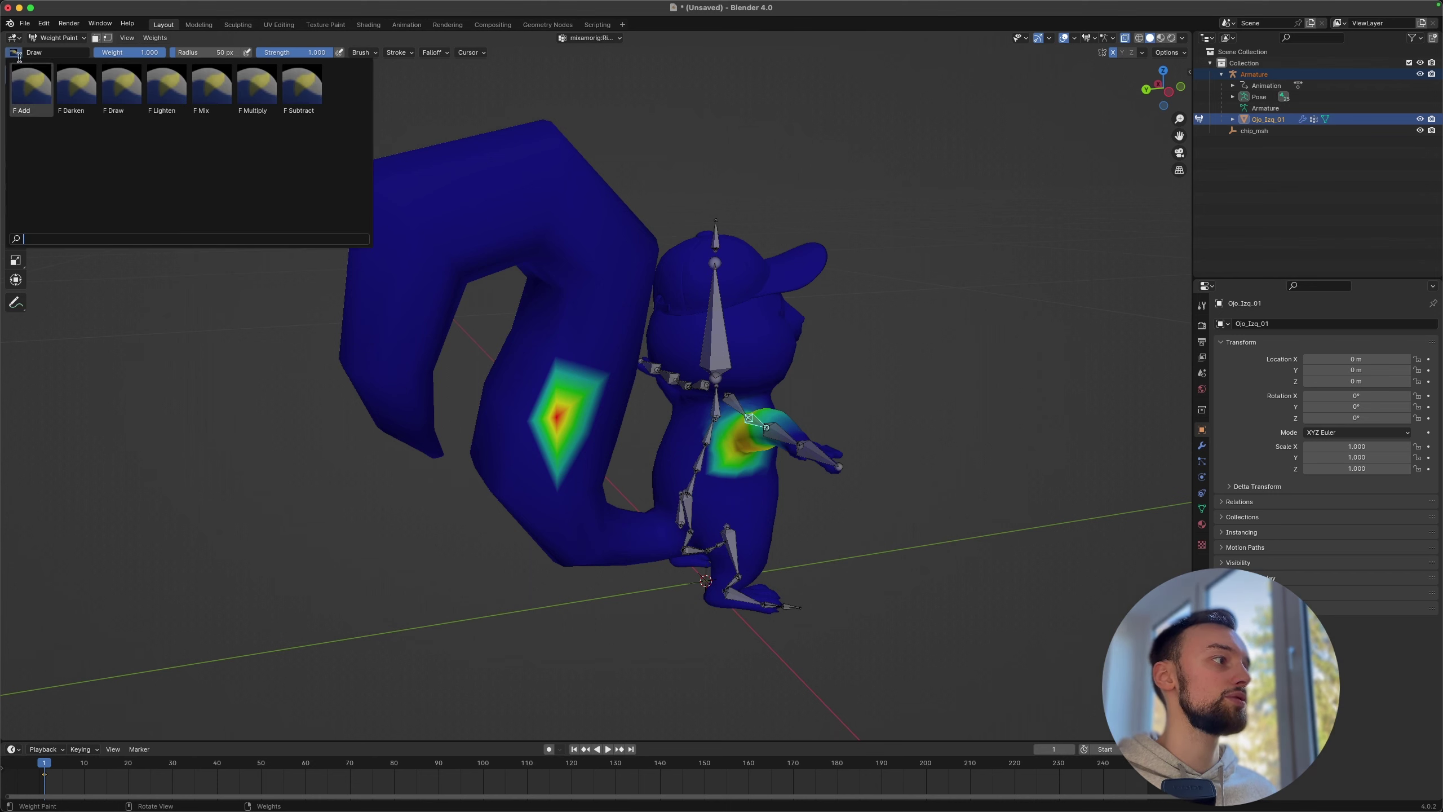
pyautogui.click(303, 91)
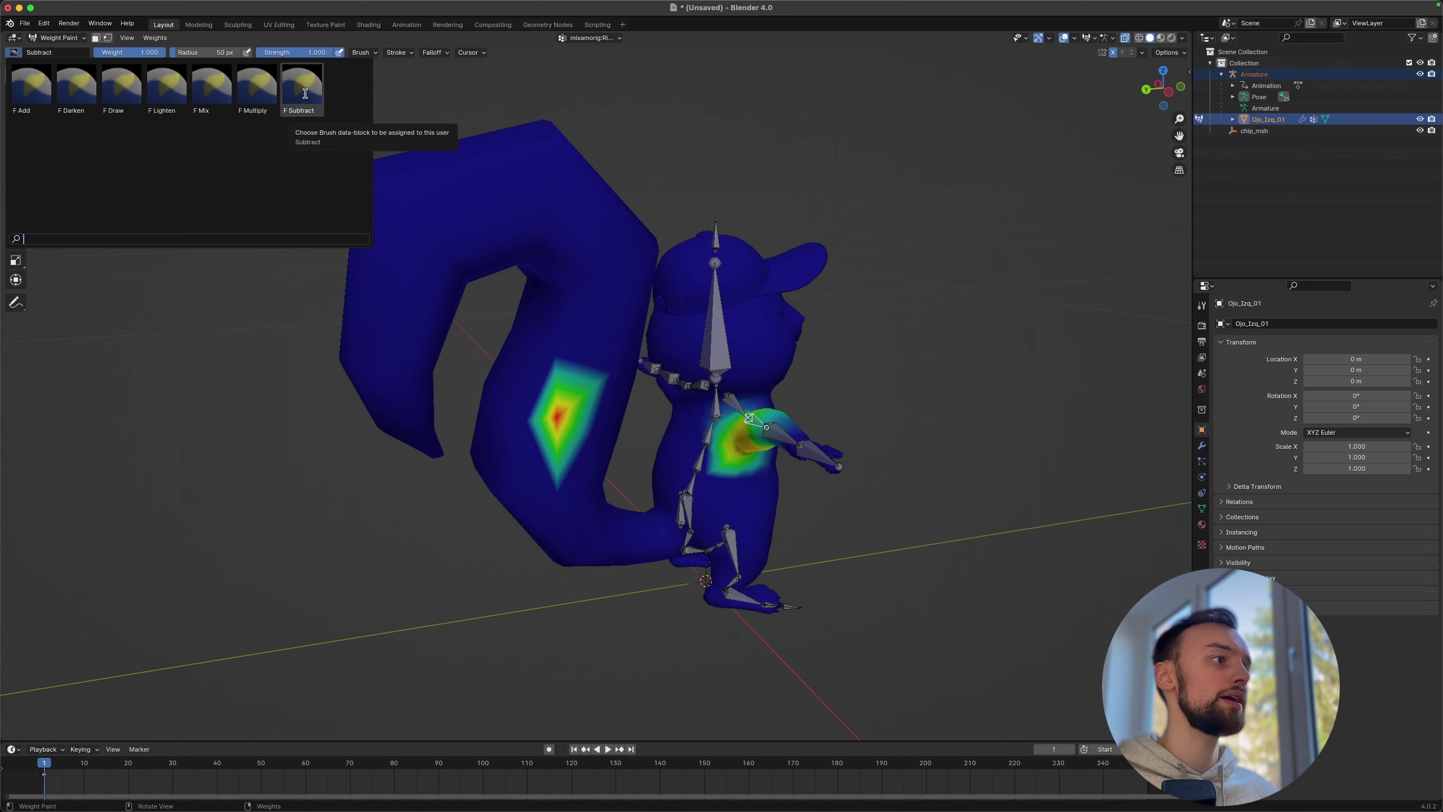
pyautogui.click(307, 95)
pyautogui.moveTo(574, 429)
pyautogui.mouseDown()
pyautogui.moveTo(567, 380)
pyautogui.moveTo(551, 412)
pyautogui.mouseUp()
# Step: Select the RightShoulder bone and erase its stray weights from the back of the head and cheek with the Subtract brush
pyautogui.moveTo(551, 413); pyautogui.dragTo(937, 399, button='middle')
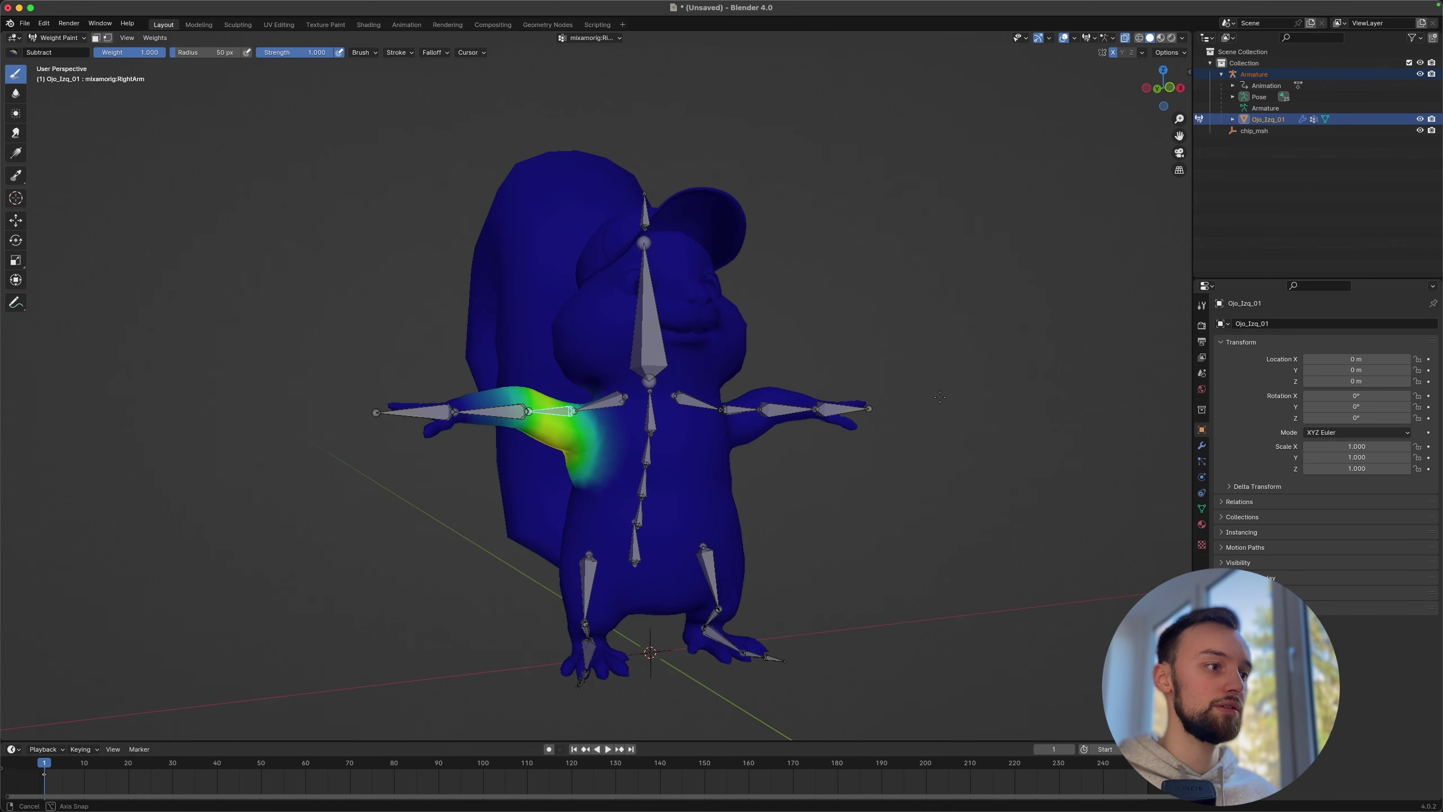
pyautogui.keyDown('ctrl'); pyautogui.click(602, 404); pyautogui.keyUp('ctrl')
pyautogui.moveTo(602, 404)
pyautogui.mouseDown(button='middle')
pyautogui.moveTo(772, 429)
pyautogui.moveTo(673, 387)
pyautogui.moveTo(614, 420)
pyautogui.mouseUp(button='middle')
pyautogui.moveTo(619, 338)
pyautogui.mouseDown()
pyautogui.moveTo(698, 375)
pyautogui.moveTo(666, 361)
pyautogui.moveTo(620, 383)
pyautogui.moveTo(618, 349)
pyautogui.moveTo(677, 356)
pyautogui.moveTo(623, 338)
pyautogui.moveTo(723, 343)
pyautogui.mouseUp()
pyautogui.moveTo(723, 343); pyautogui.dragTo(662, 401, button='middle')
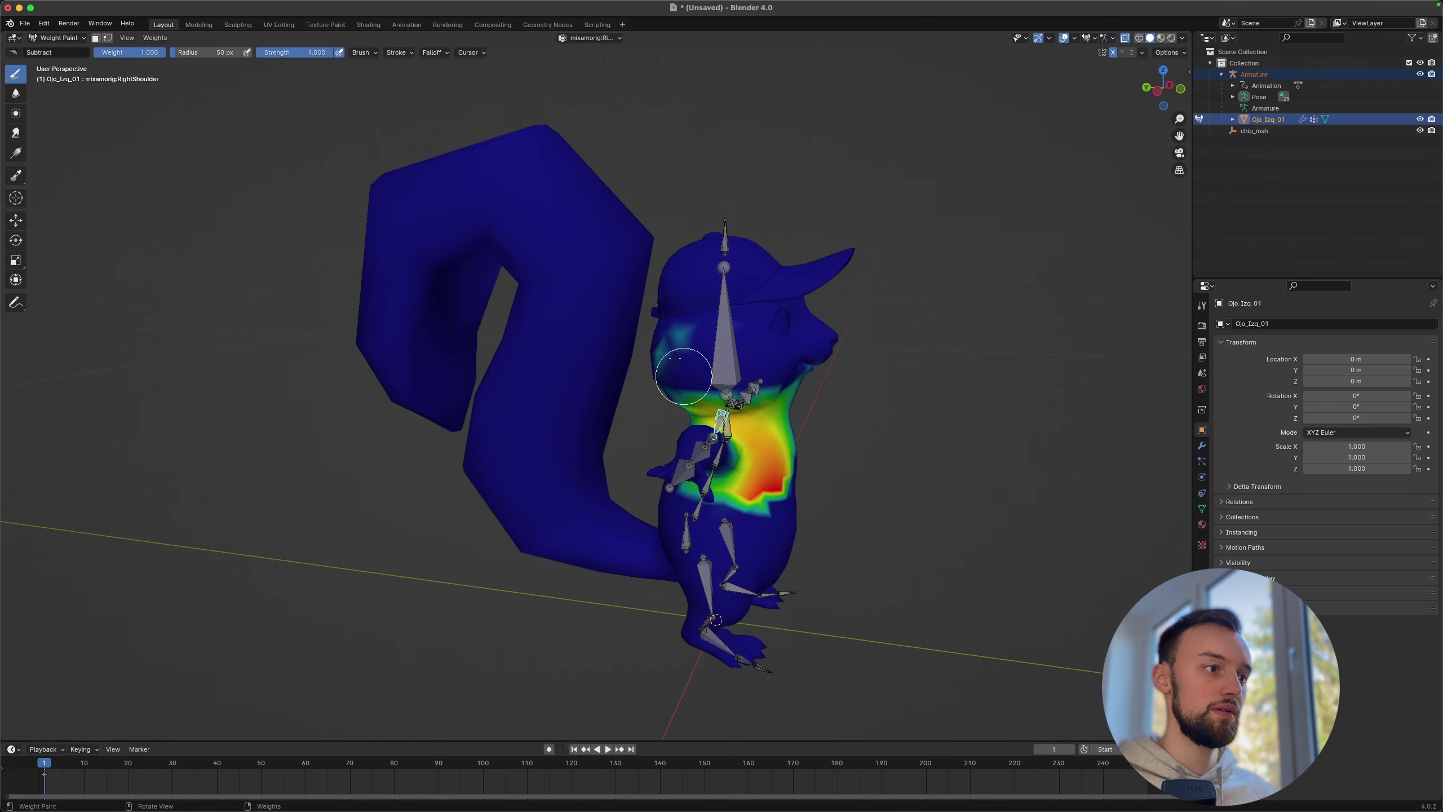
pyautogui.moveTo(676, 360); pyautogui.dragTo(683, 330)
pyautogui.moveTo(823, 365)
pyautogui.mouseDown()
pyautogui.moveTo(772, 387)
pyautogui.moveTo(721, 380)
pyautogui.mouseUp()
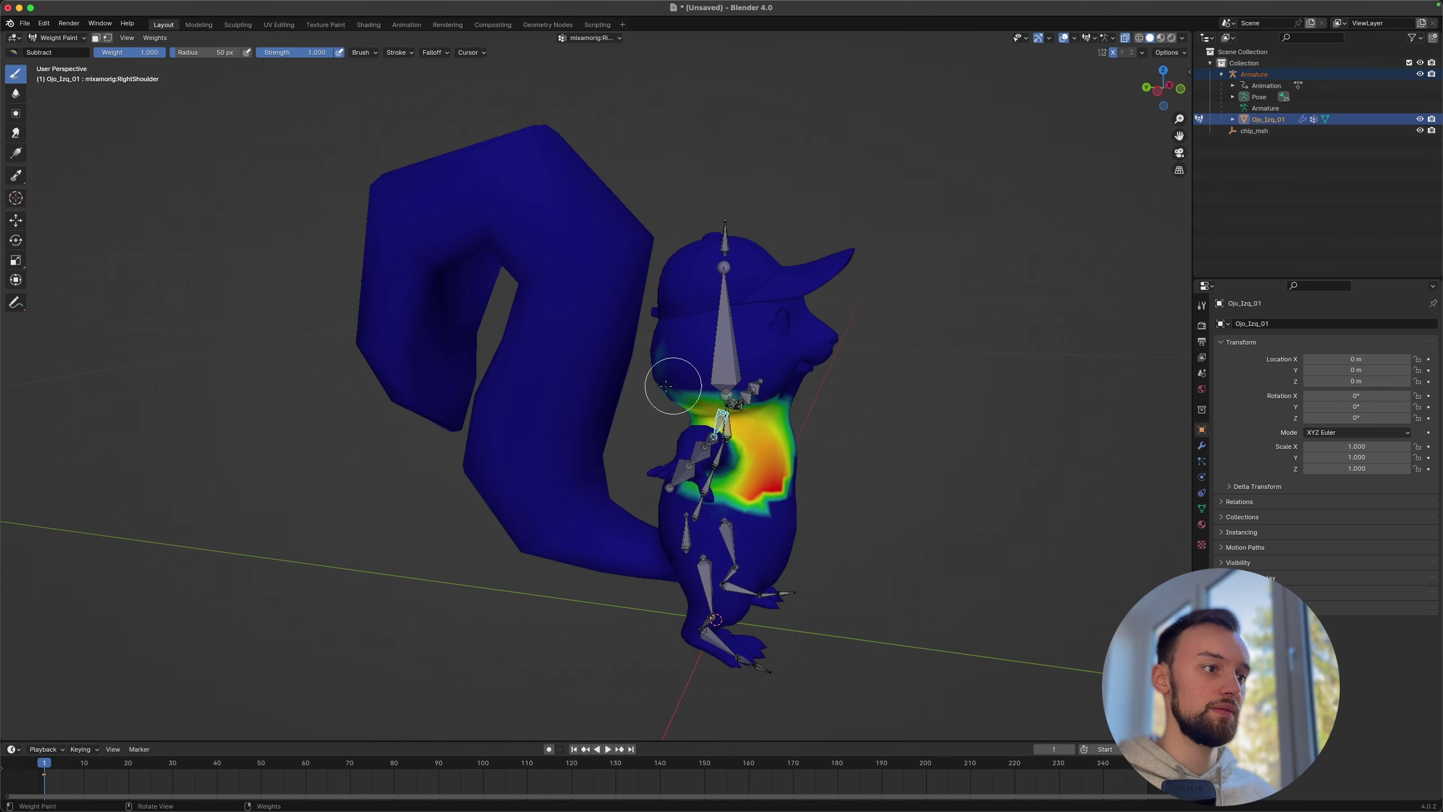
pyautogui.moveTo(665, 385); pyautogui.dragTo(709, 374, button='middle')
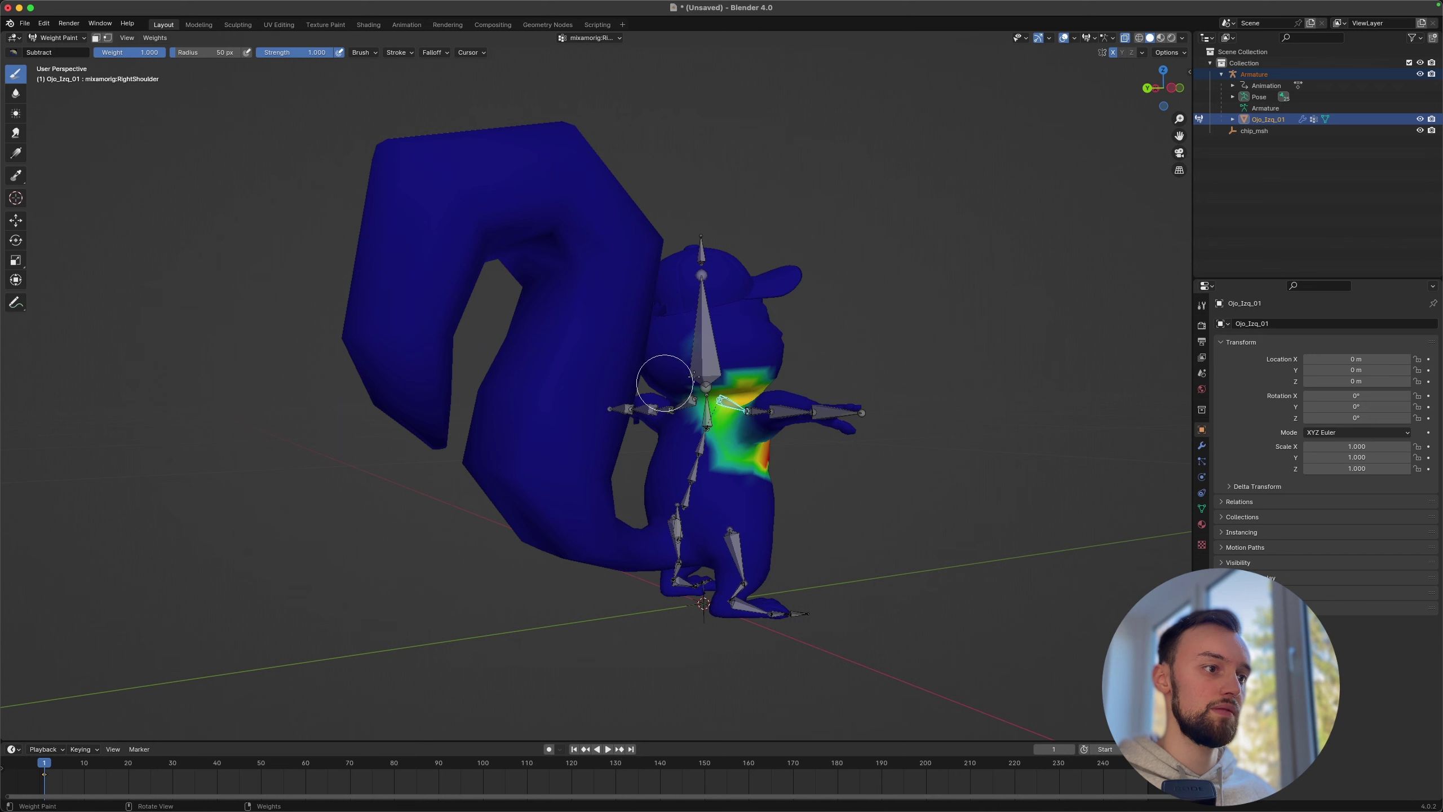
# Step: Subtract the RightShoulder weights from the middle and left side of the chest, keeping them around the right shoulder
pyautogui.moveTo(798, 361); pyautogui.dragTo(640, 369, button='middle')
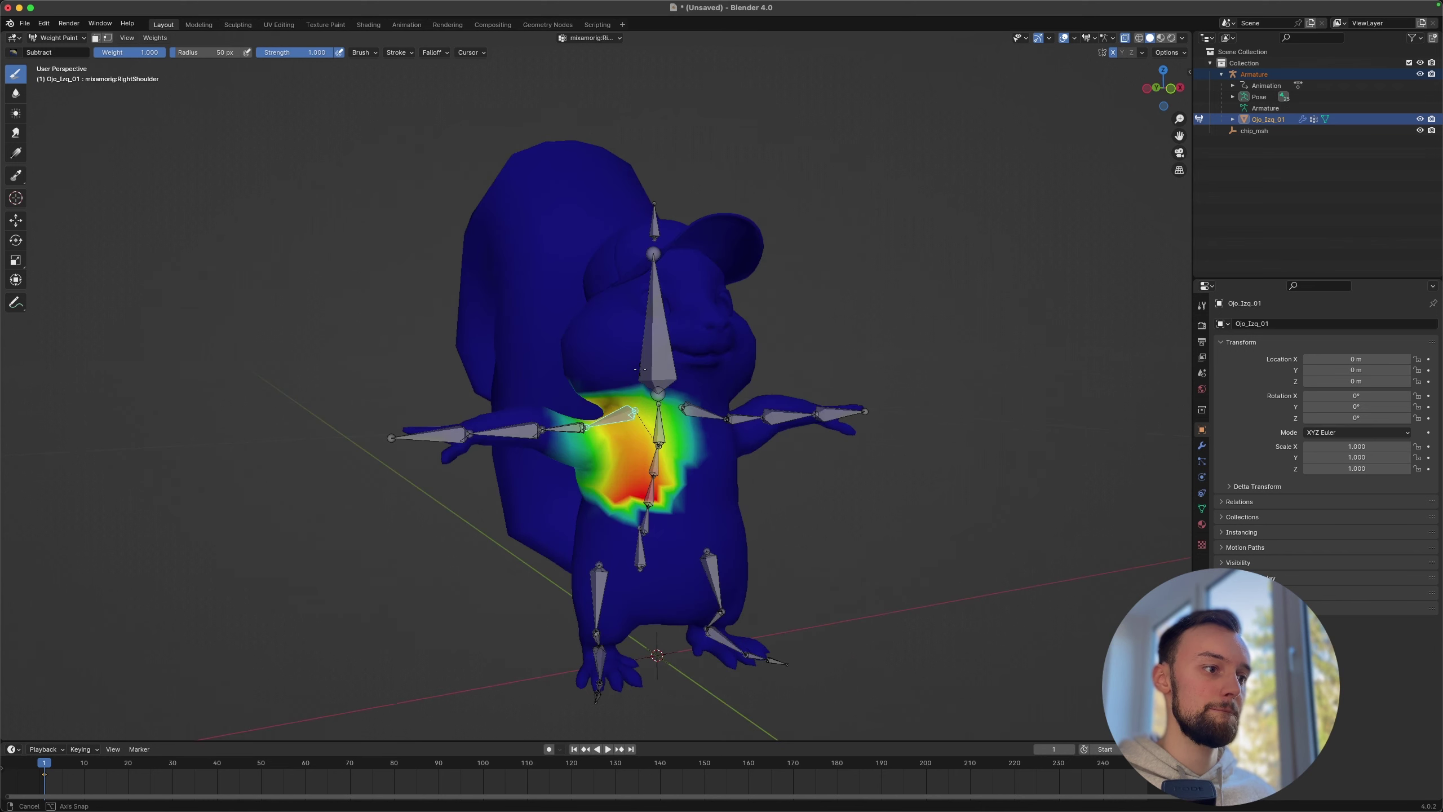
pyautogui.moveTo(652, 442)
pyautogui.mouseDown()
pyautogui.moveTo(650, 517)
pyautogui.moveTo(672, 503)
pyautogui.moveTo(681, 433)
pyautogui.moveTo(625, 514)
pyautogui.moveTo(654, 420)
pyautogui.mouseUp()
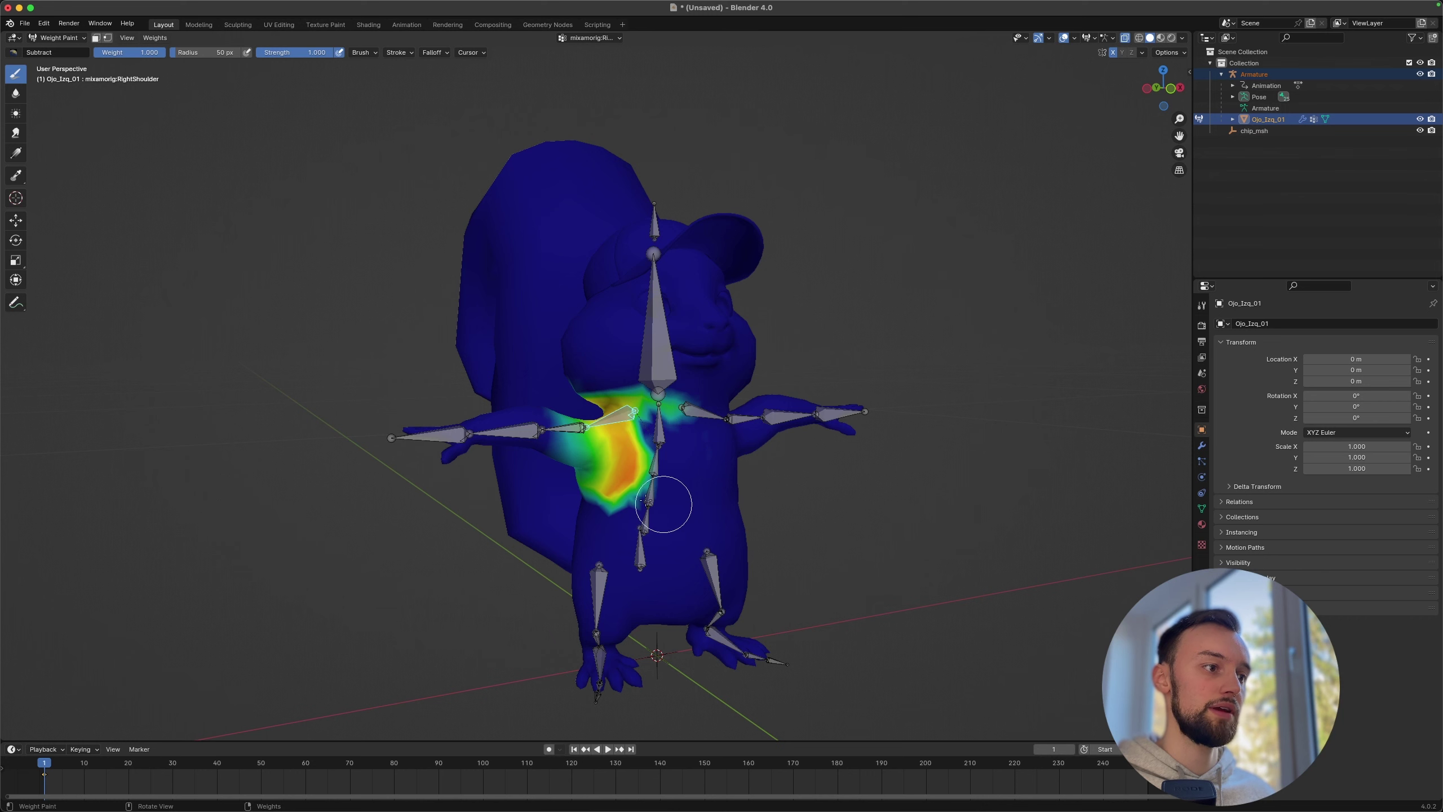
pyautogui.moveTo(663, 503); pyautogui.dragTo(645, 500, button='middle')
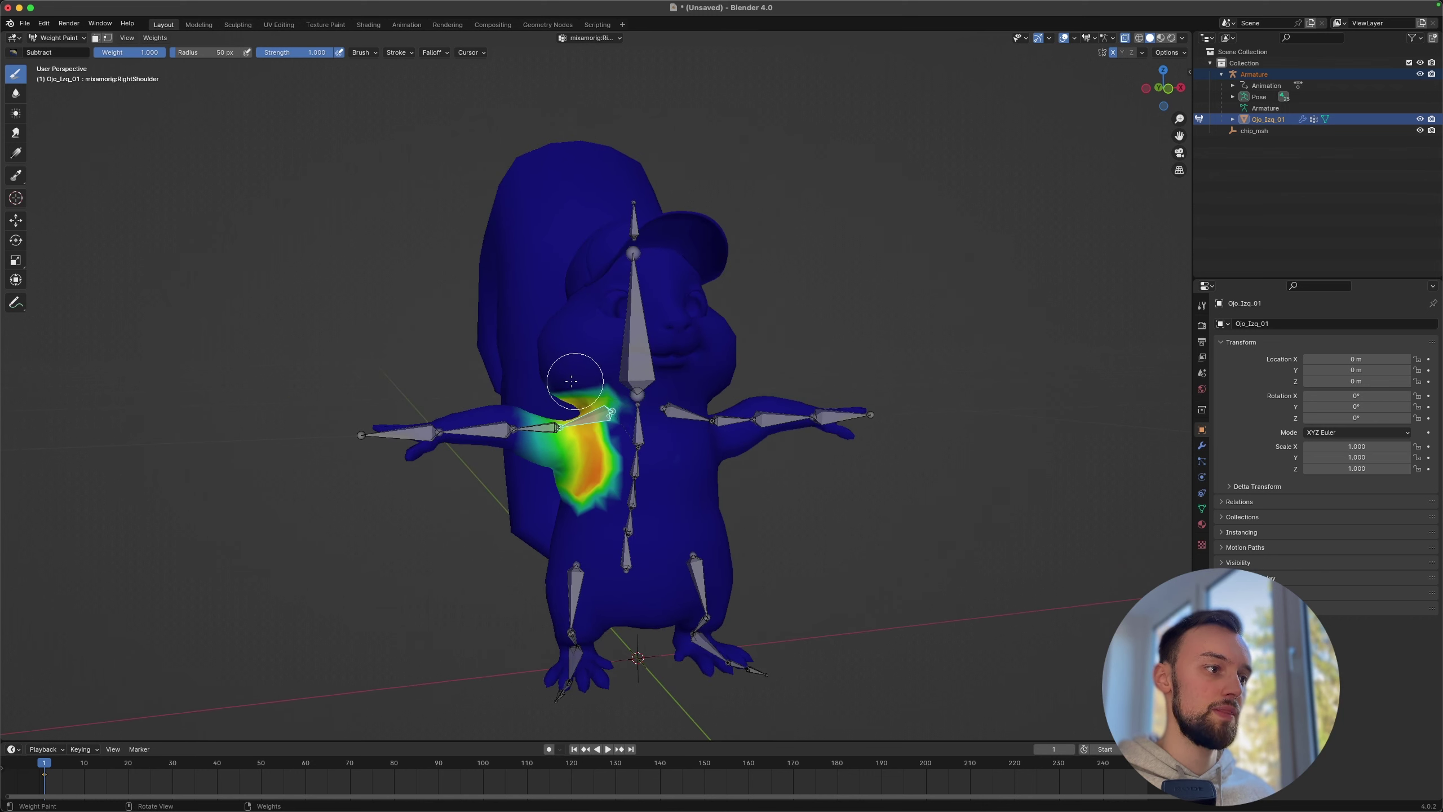
pyautogui.moveTo(564, 382); pyautogui.dragTo(663, 400, button='middle')
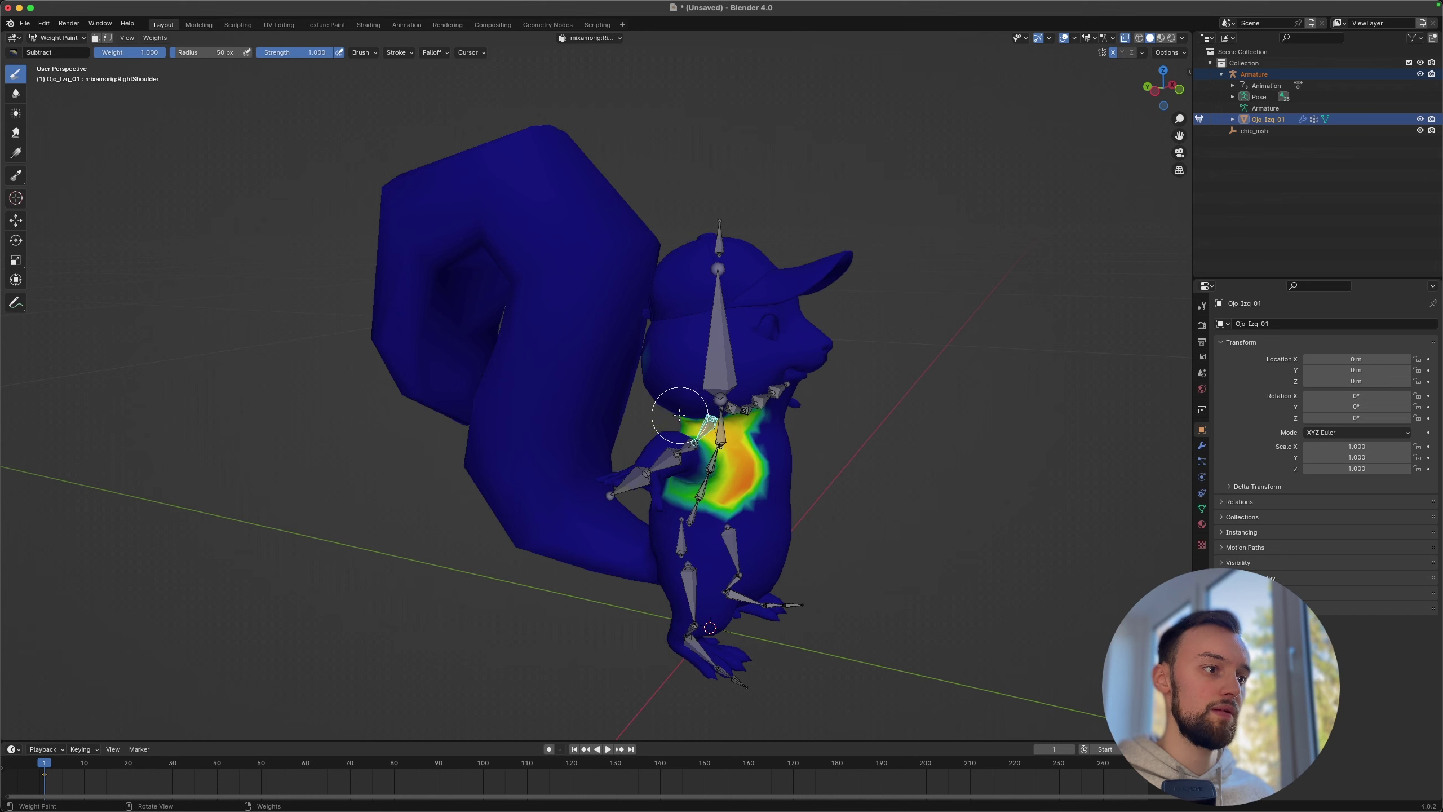
pyautogui.moveTo(730, 407); pyautogui.dragTo(660, 420, button='middle')
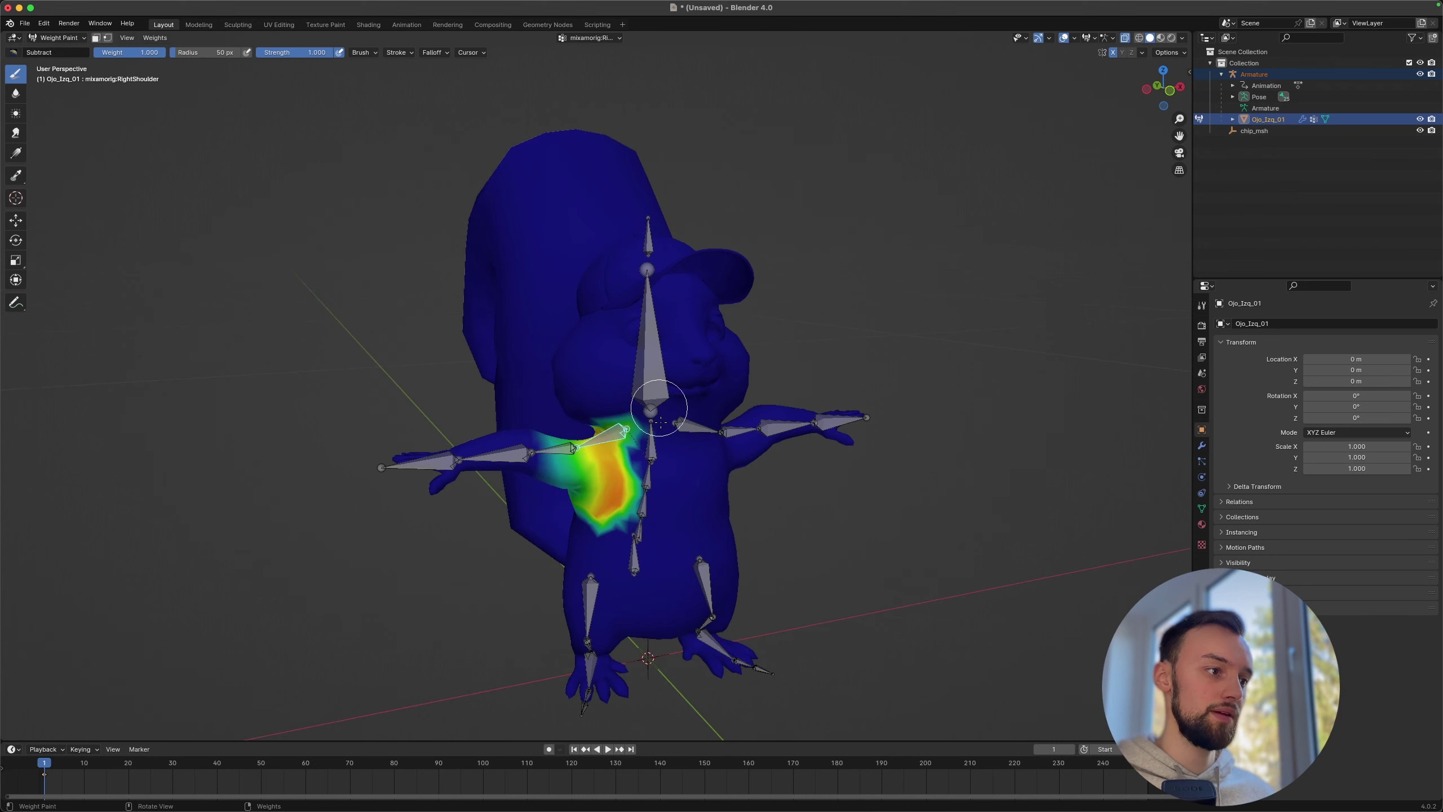
# Step: Check the HeadTop_End bone's weights and select the Head bone for painting
pyautogui.keyDown('ctrl'); pyautogui.click(648, 245); pyautogui.keyUp('ctrl')
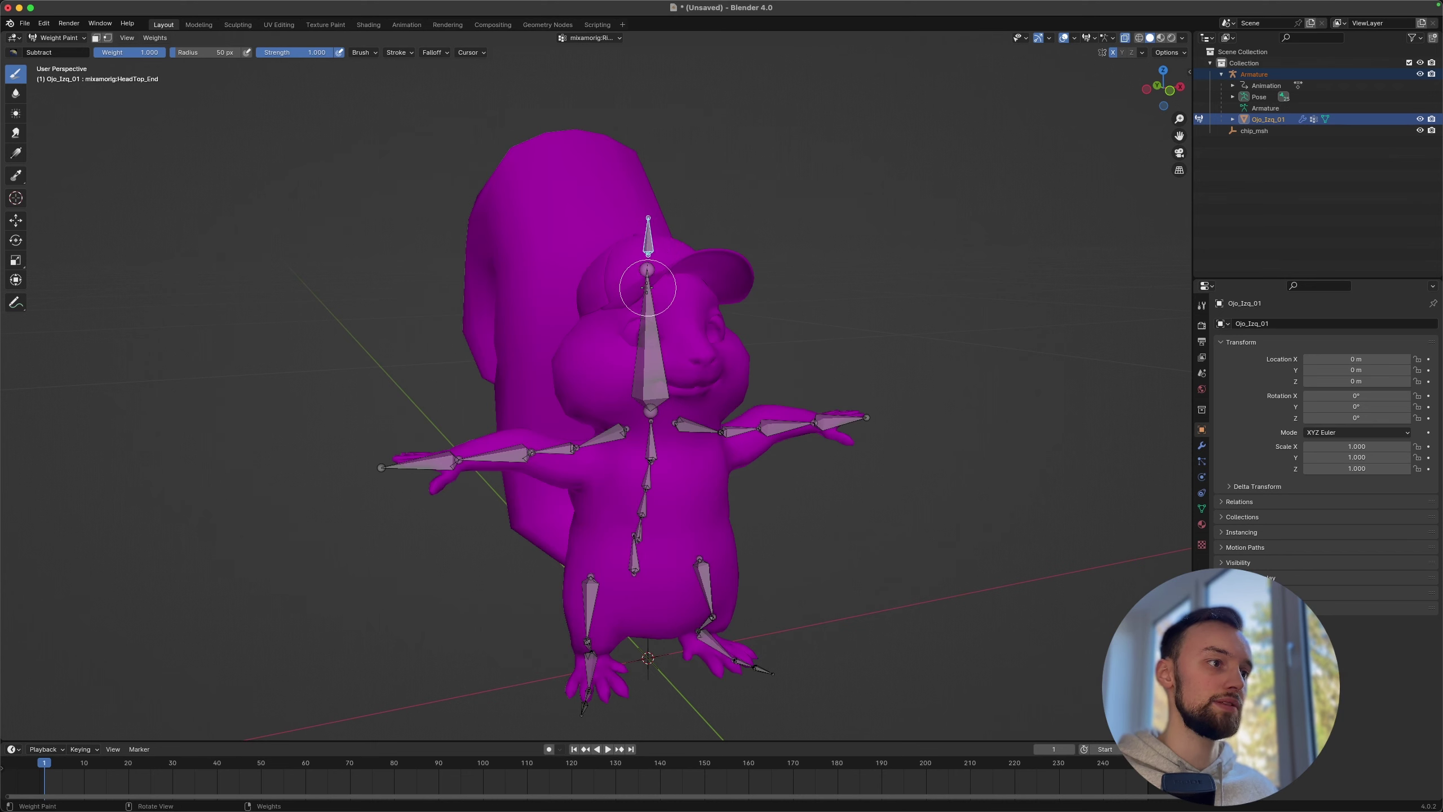
pyautogui.moveTo(649, 299); pyautogui.dragTo(653, 338, button='middle')
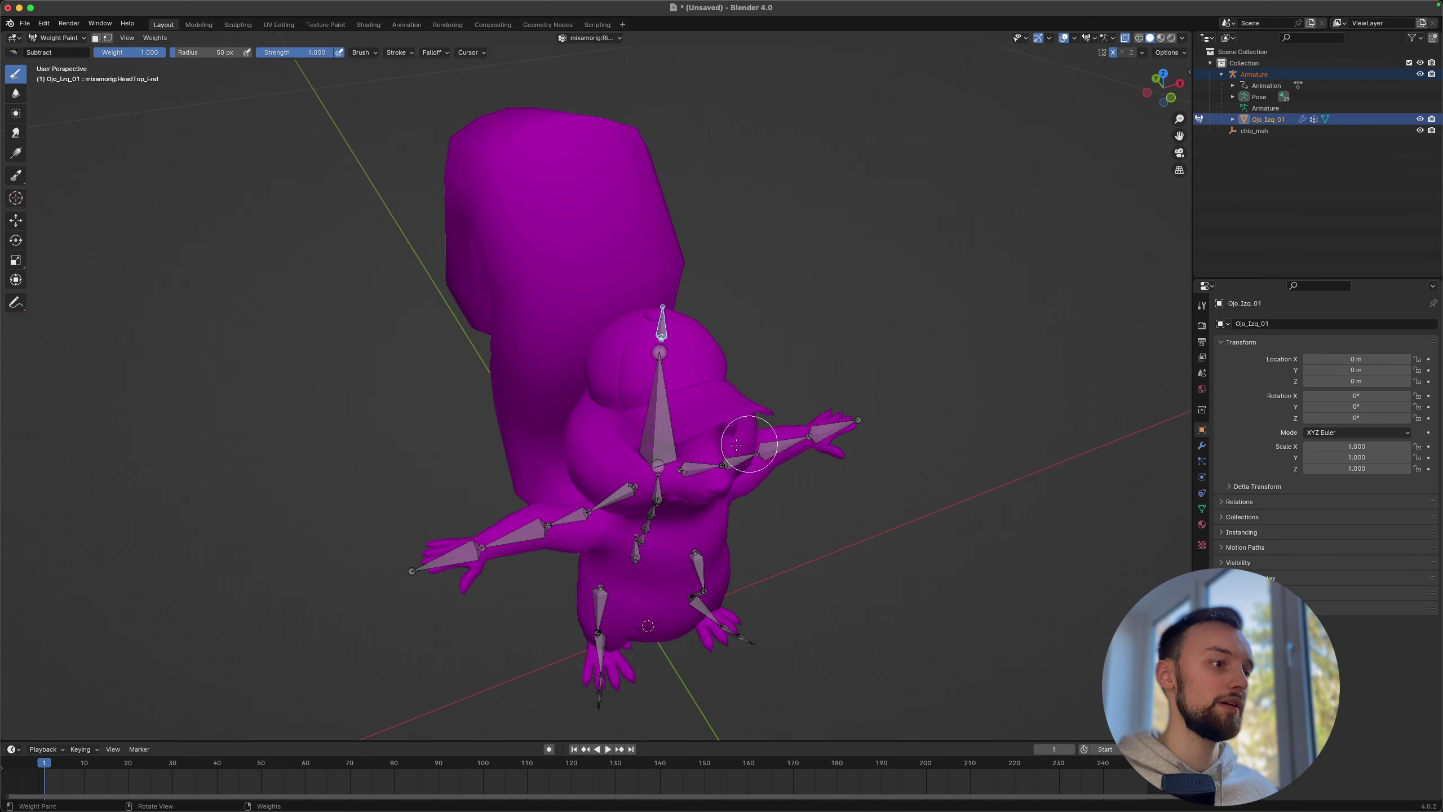
pyautogui.keyDown('ctrl'); pyautogui.click(661, 436); pyautogui.keyUp('ctrl')
pyautogui.moveTo(661, 437); pyautogui.dragTo(684, 407, button='middle')
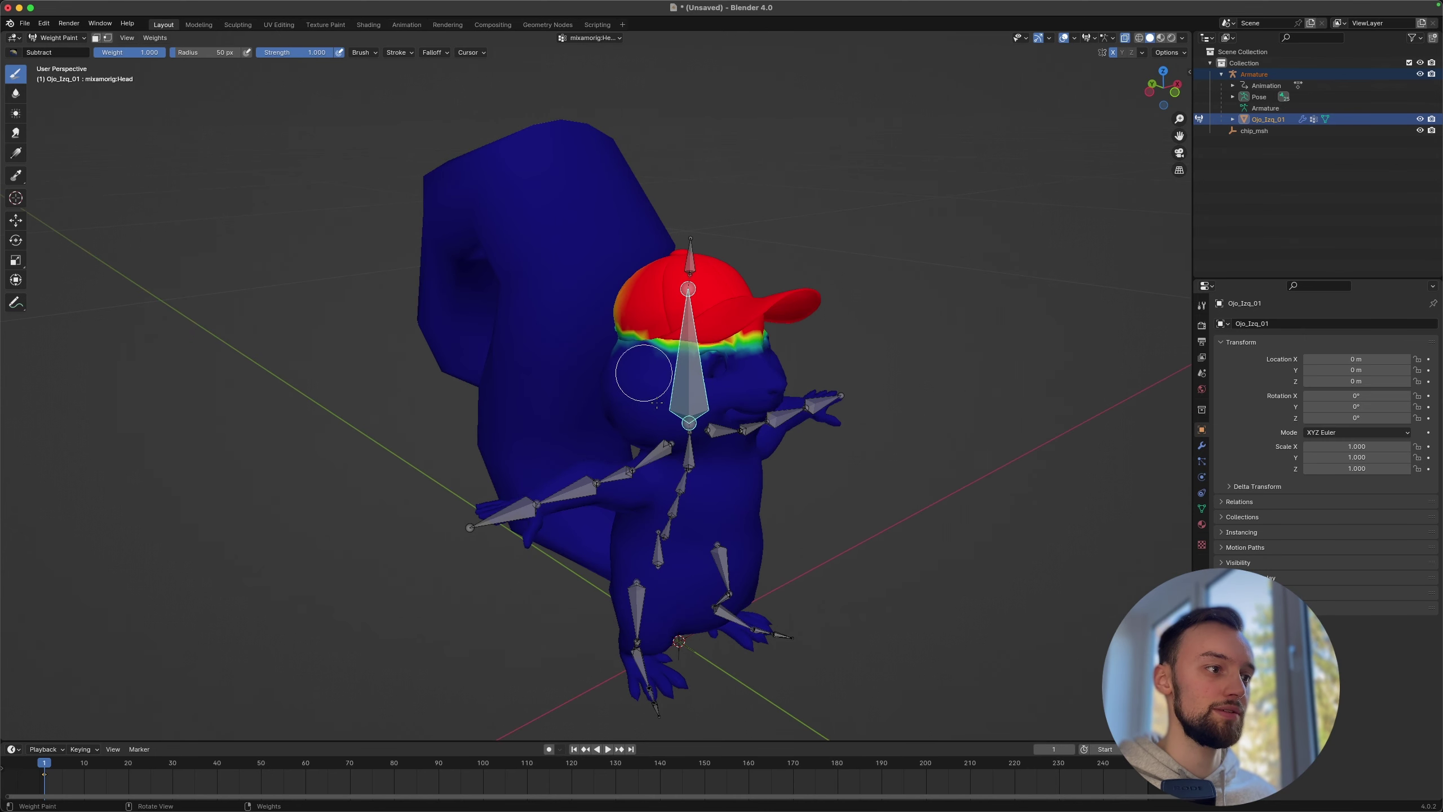
# Step: Paint Head bone weight over the right side of the face using the Add brush at 128 px radius and 0.737 strength
pyautogui.click(11, 53)
pyautogui.click(32, 89)
pyautogui.moveTo(676, 359)
pyautogui.mouseDown()
pyautogui.moveTo(637, 382)
pyautogui.moveTo(694, 378)
pyautogui.moveTo(708, 393)
pyautogui.mouseUp()
pyautogui.hotkey('ctrl', 'z')
pyautogui.moveTo(709, 394); pyautogui.dragTo(710, 352, button='middle')
pyautogui.moveTo(710, 353)
pyautogui.mouseDown()
pyautogui.moveTo(685, 324)
pyautogui.moveTo(682, 351)
pyautogui.moveTo(738, 370)
pyautogui.moveTo(766, 371)
pyautogui.moveTo(805, 338)
pyautogui.moveTo(779, 324)
pyautogui.moveTo(712, 335)
pyautogui.mouseUp()
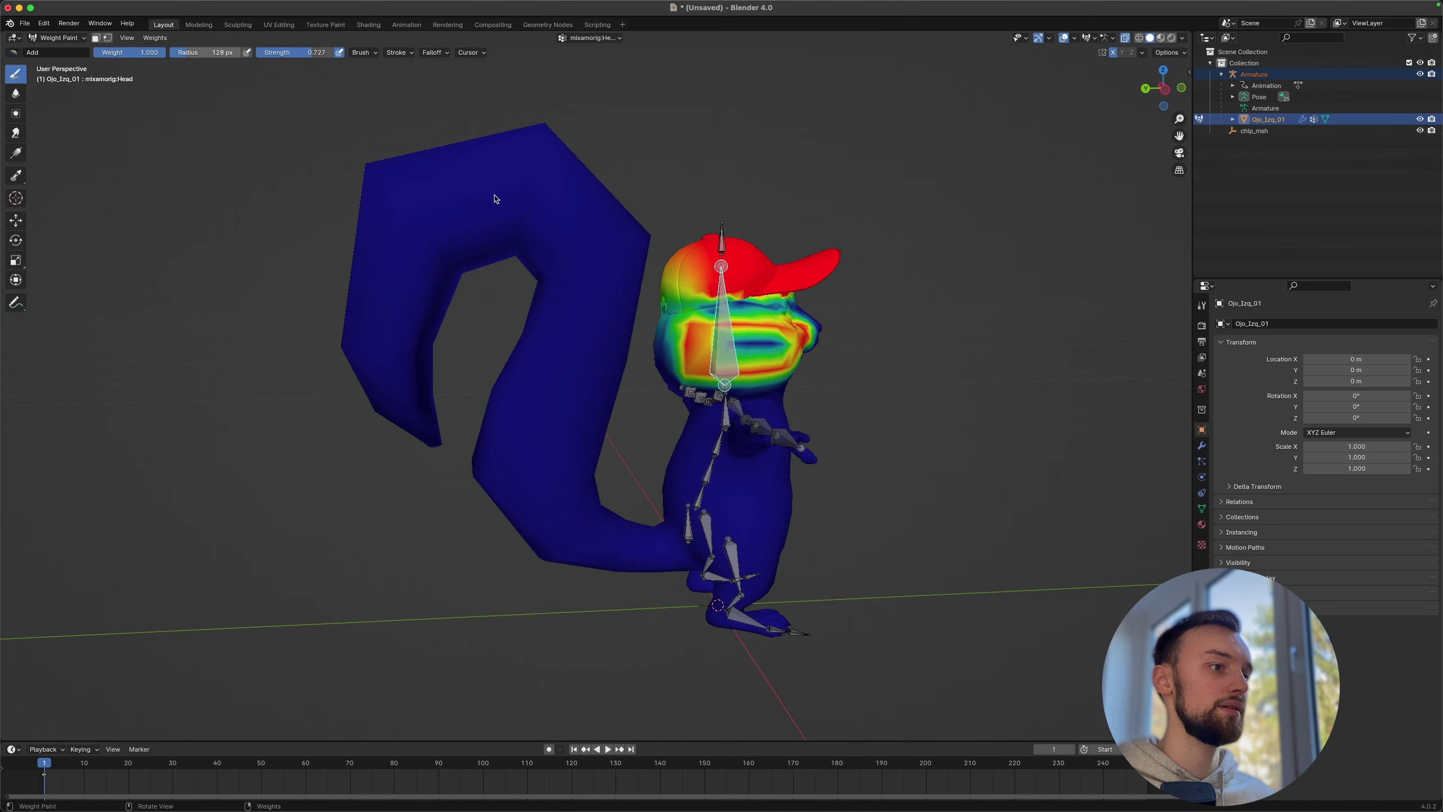
pyautogui.moveTo(713, 316); pyautogui.dragTo(739, 319)
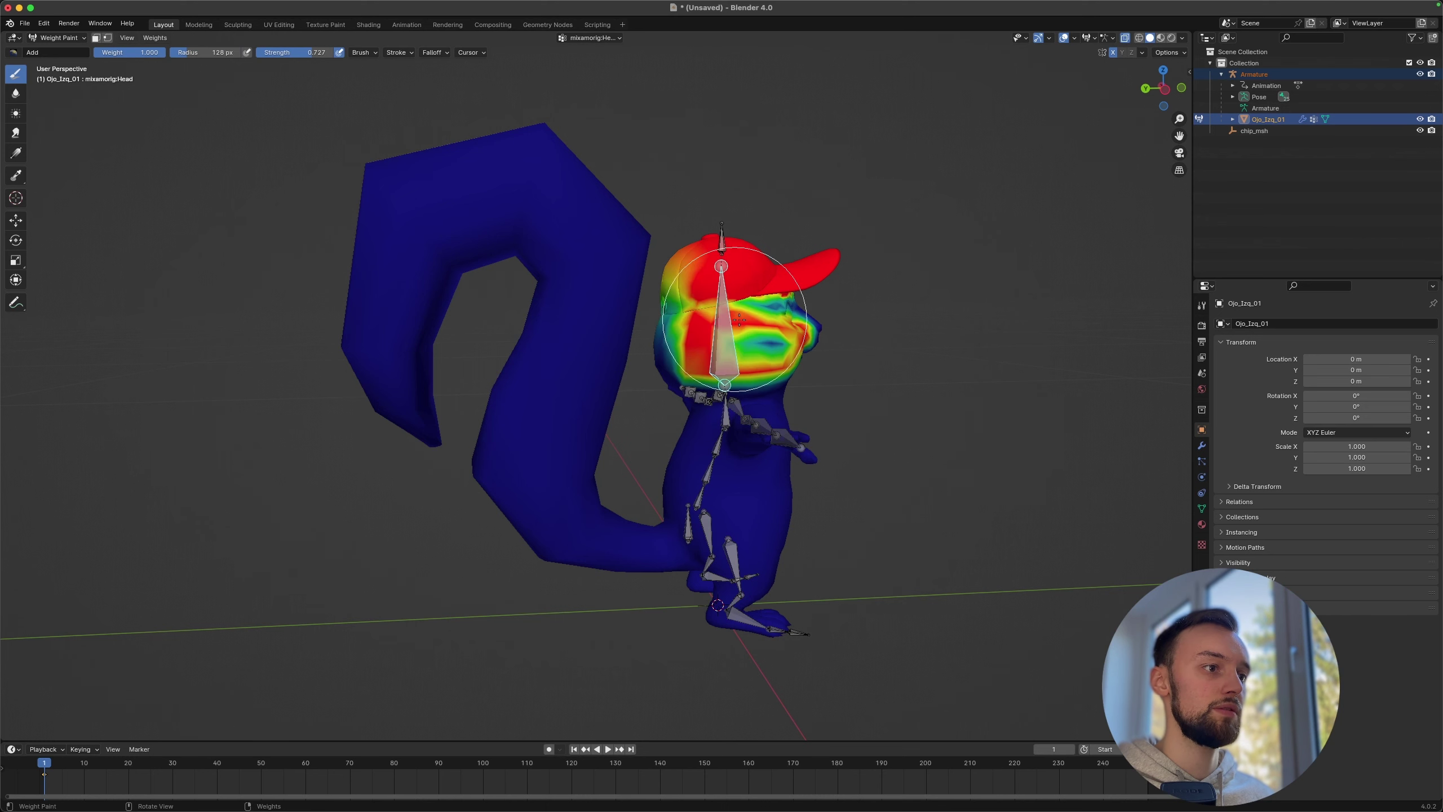
# Step: Paint Head bone weight over the left side of the face and around the back of the head
pyautogui.moveTo(832, 316); pyautogui.dragTo(520, 319, button='middle')
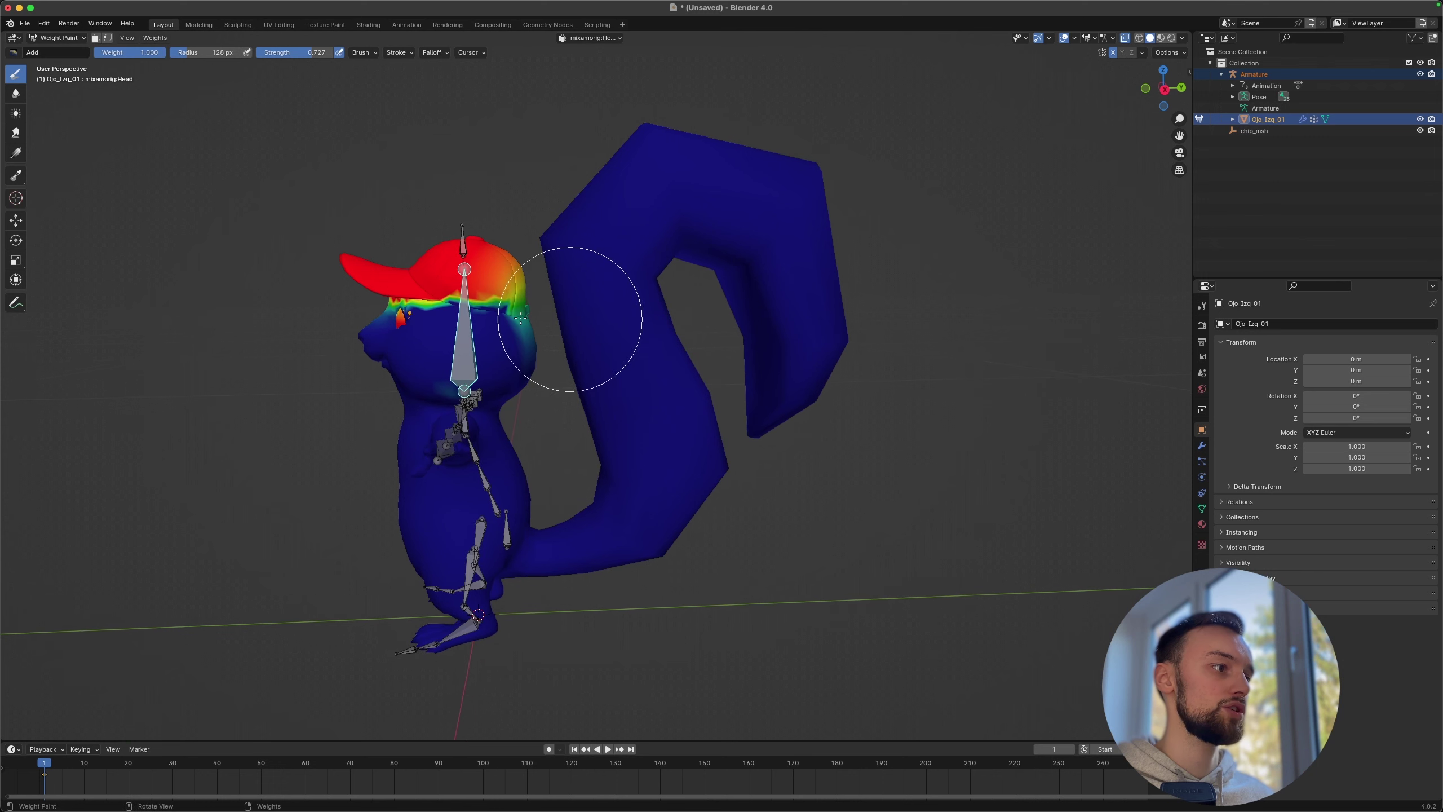
pyautogui.moveTo(412, 309); pyautogui.dragTo(440, 322)
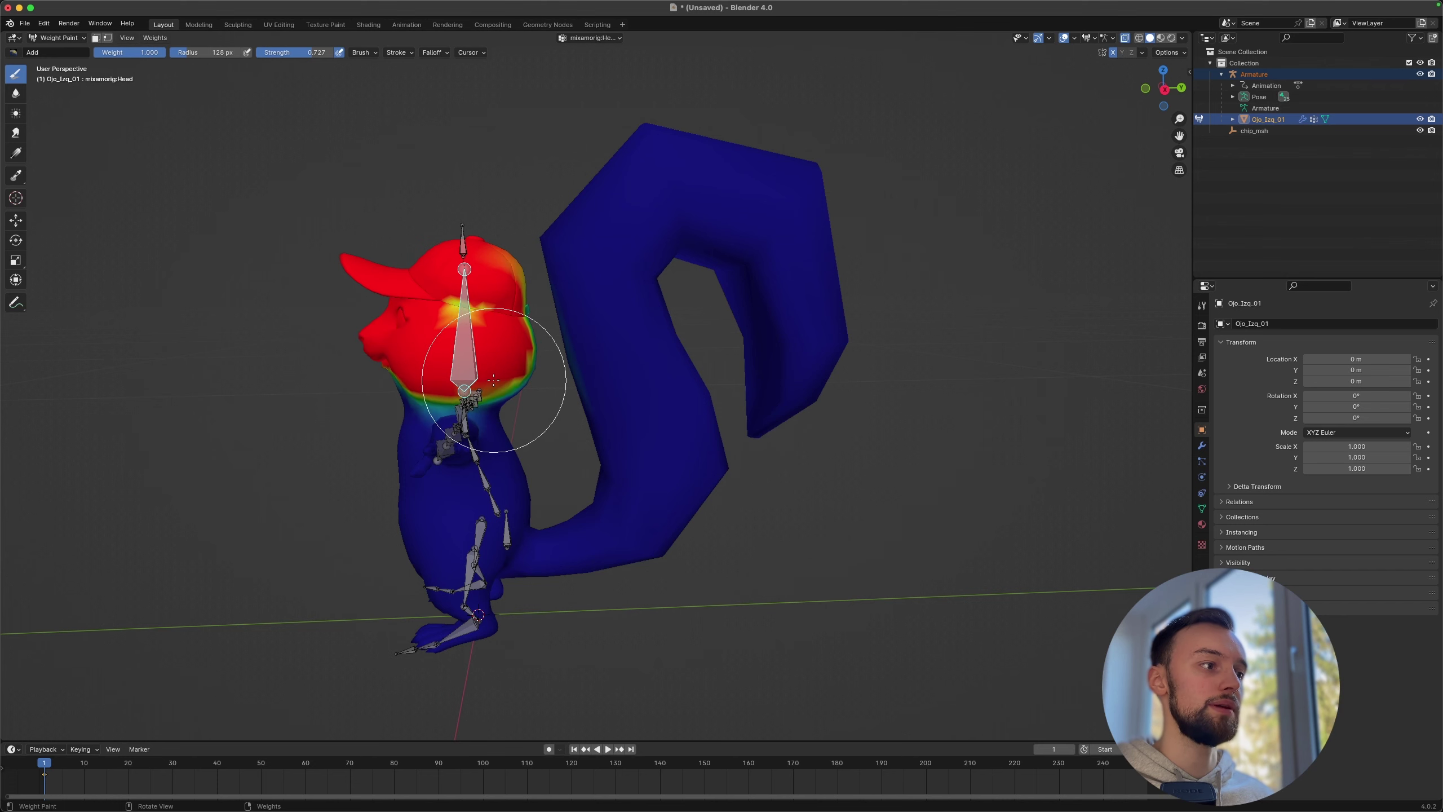
pyautogui.moveTo(484, 380); pyautogui.dragTo(528, 352, button='middle')
pyautogui.scroll(6, 516, 341)
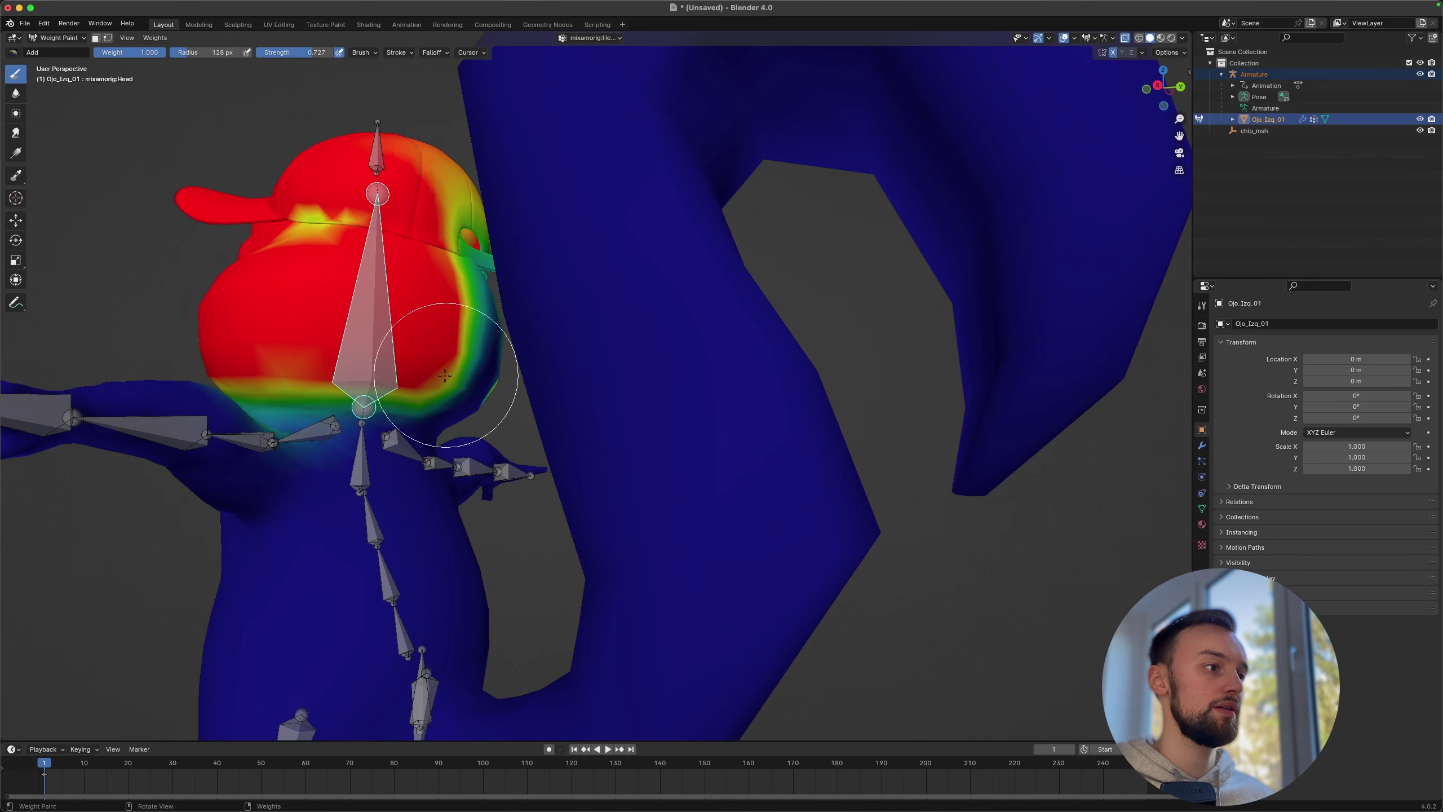
pyautogui.moveTo(444, 375); pyautogui.dragTo(442, 363, button='middle')
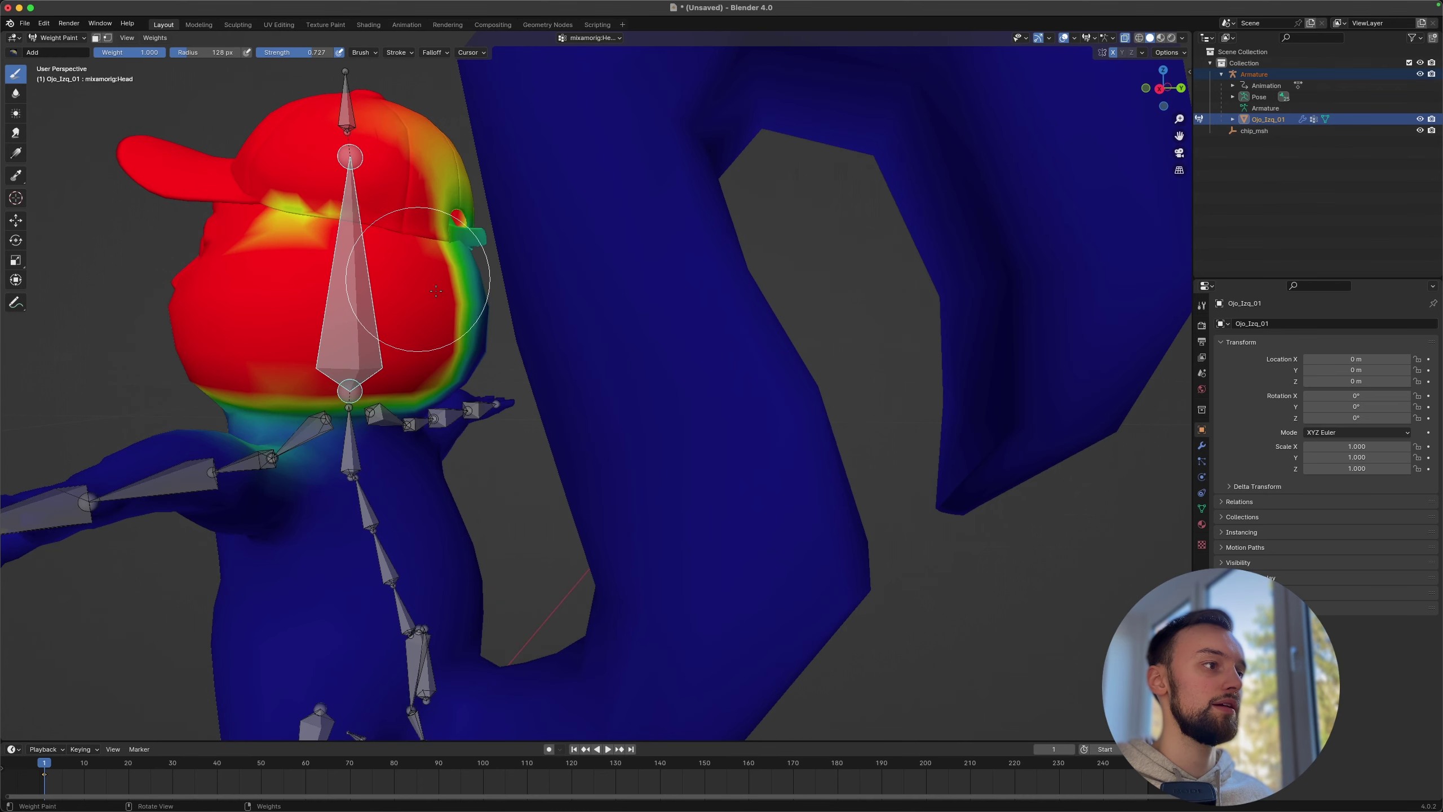
pyautogui.moveTo(463, 325)
pyautogui.mouseDown()
pyautogui.moveTo(449, 223)
pyautogui.moveTo(442, 373)
pyautogui.mouseUp()
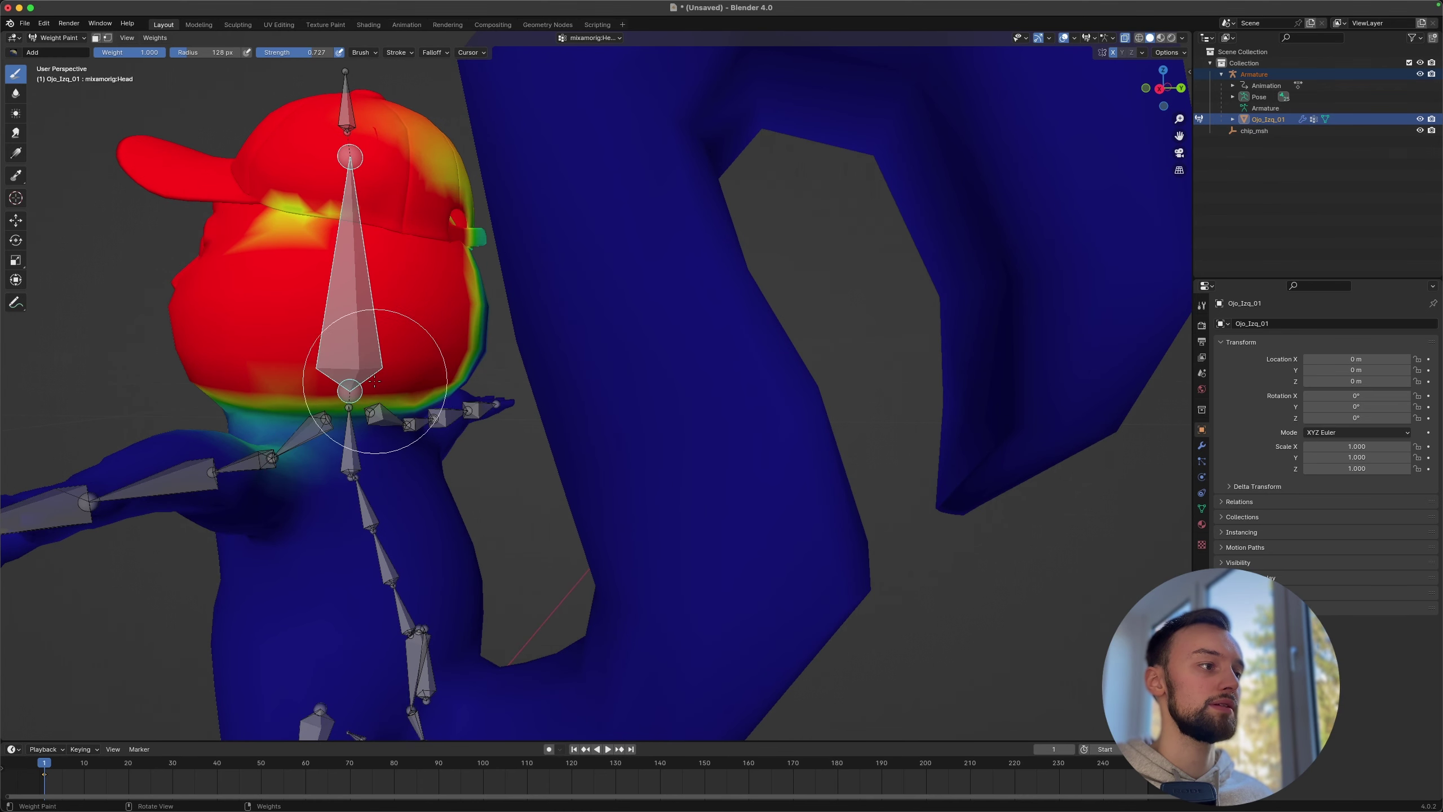
pyautogui.moveTo(380, 423); pyautogui.dragTo(258, 219, button='middle')
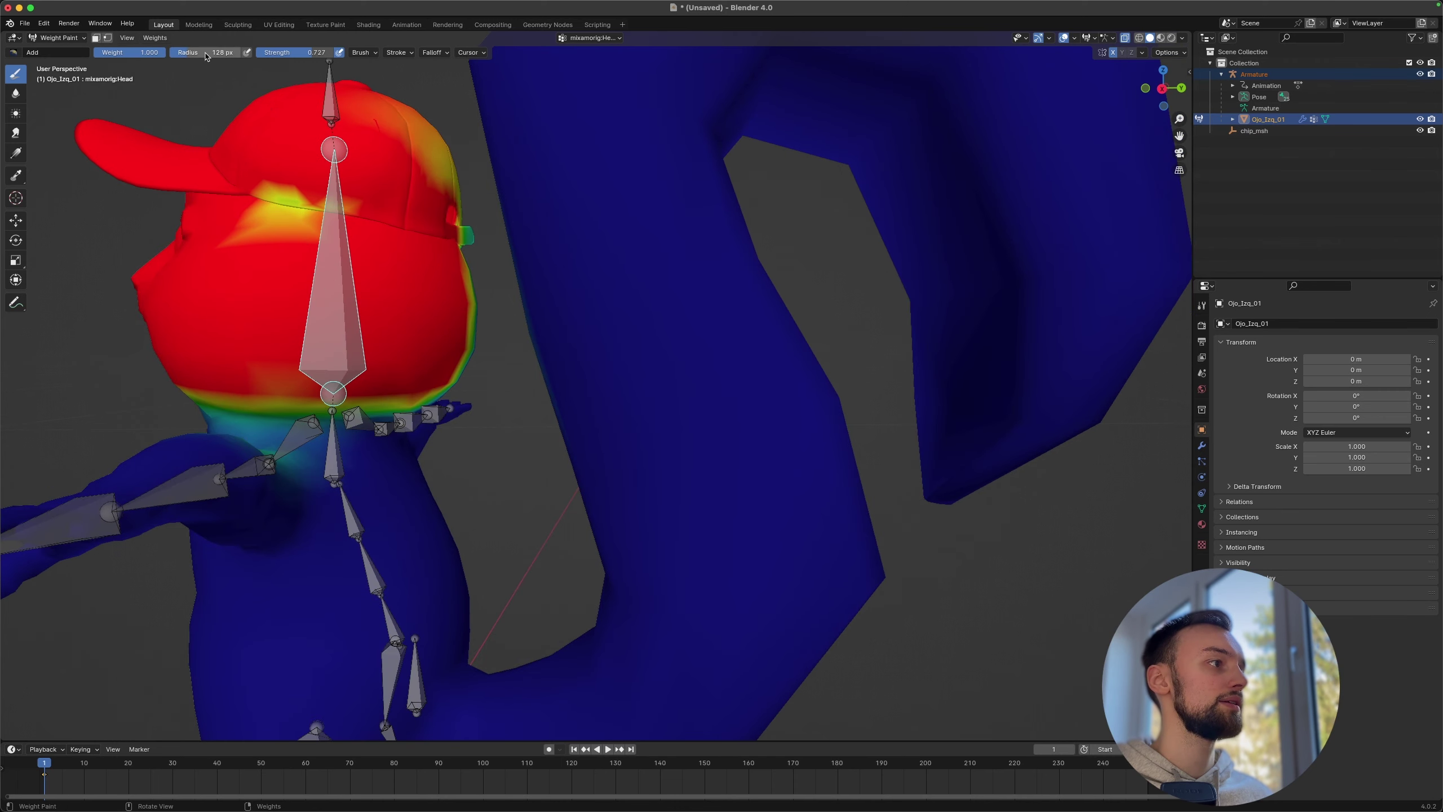
# Step: Reduce the brush radius to 93 px and fill the remaining Head weight gaps on the right cheek, back of the head and lower face
pyautogui.moveTo(510, 436)
pyautogui.mouseDown(button='middle')
pyautogui.moveTo(302, 441)
pyautogui.moveTo(369, 435)
pyautogui.mouseUp(button='middle')
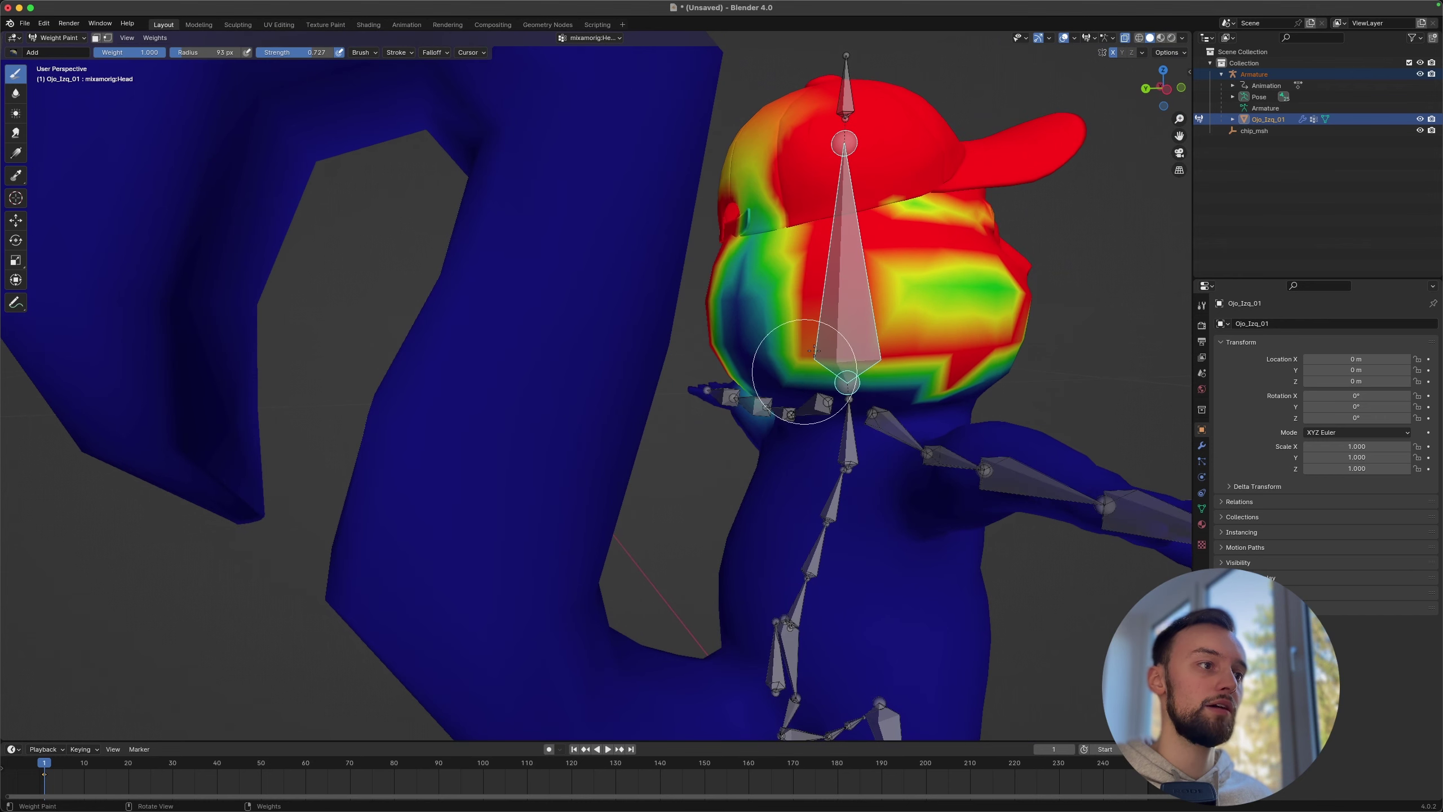
pyautogui.moveTo(742, 296)
pyautogui.mouseDown()
pyautogui.moveTo(738, 333)
pyautogui.moveTo(730, 222)
pyautogui.moveTo(733, 329)
pyautogui.moveTo(887, 365)
pyautogui.moveTo(812, 381)
pyautogui.moveTo(733, 310)
pyautogui.moveTo(769, 338)
pyautogui.mouseUp()
pyautogui.moveTo(769, 338); pyautogui.dragTo(734, 361, button='middle')
pyautogui.scroll(3, 734, 361)
pyautogui.moveTo(734, 361)
pyautogui.mouseDown()
pyautogui.moveTo(704, 397)
pyautogui.moveTo(963, 387)
pyautogui.moveTo(895, 369)
pyautogui.moveTo(723, 370)
pyautogui.moveTo(836, 355)
pyautogui.mouseUp()
pyautogui.moveTo(836, 355); pyautogui.dragTo(804, 352, button='middle')
pyautogui.moveTo(625, 357)
pyautogui.mouseDown()
pyautogui.moveTo(524, 357)
pyautogui.moveTo(739, 395)
pyautogui.moveTo(579, 317)
pyautogui.moveTo(440, 285)
pyautogui.moveTo(710, 356)
pyautogui.moveTo(612, 381)
pyautogui.moveTo(461, 381)
pyautogui.moveTo(310, 242)
pyautogui.mouseUp()
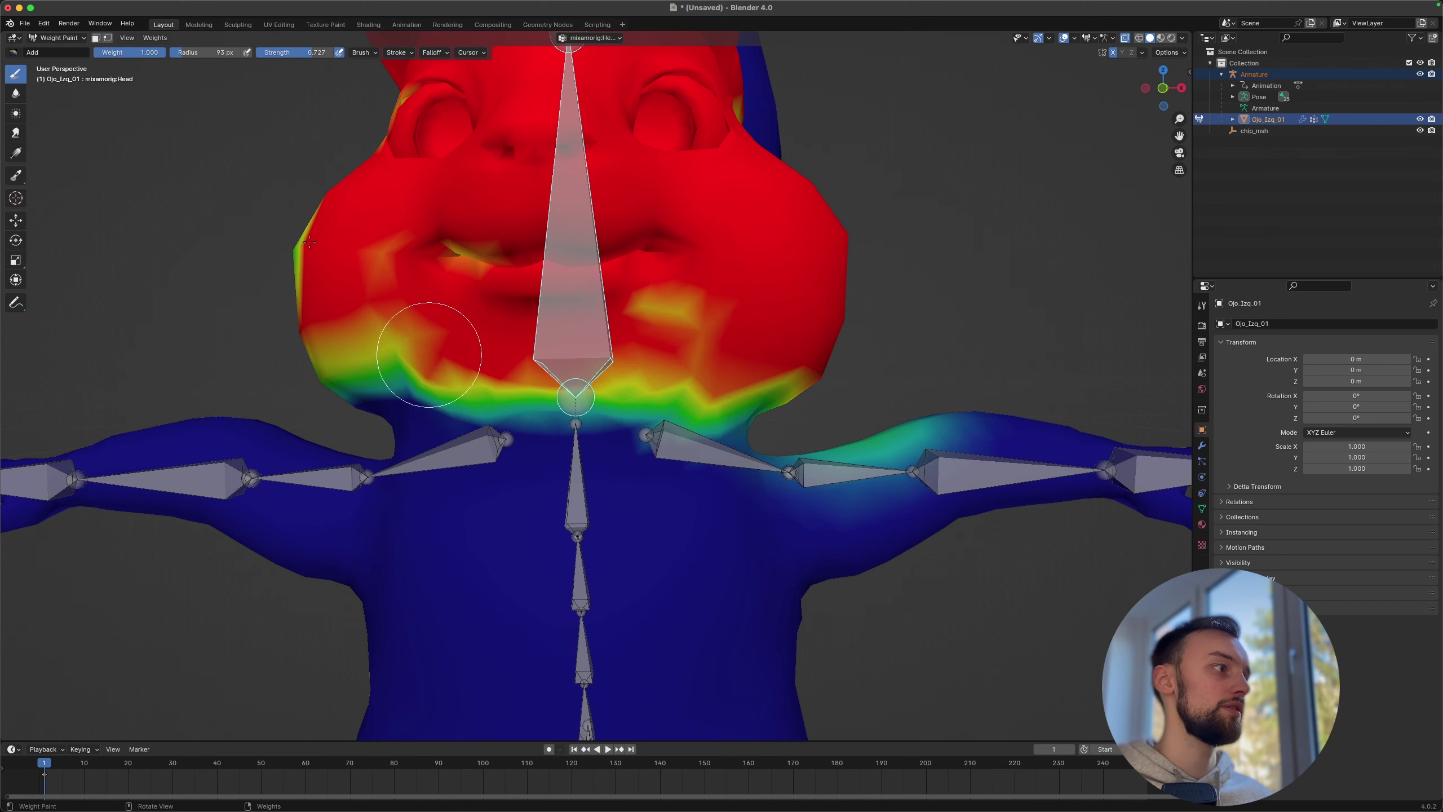
# Step: Smooth the Head bone's weights along the jaw and around the head with the Blur tool
pyautogui.click(14, 94)
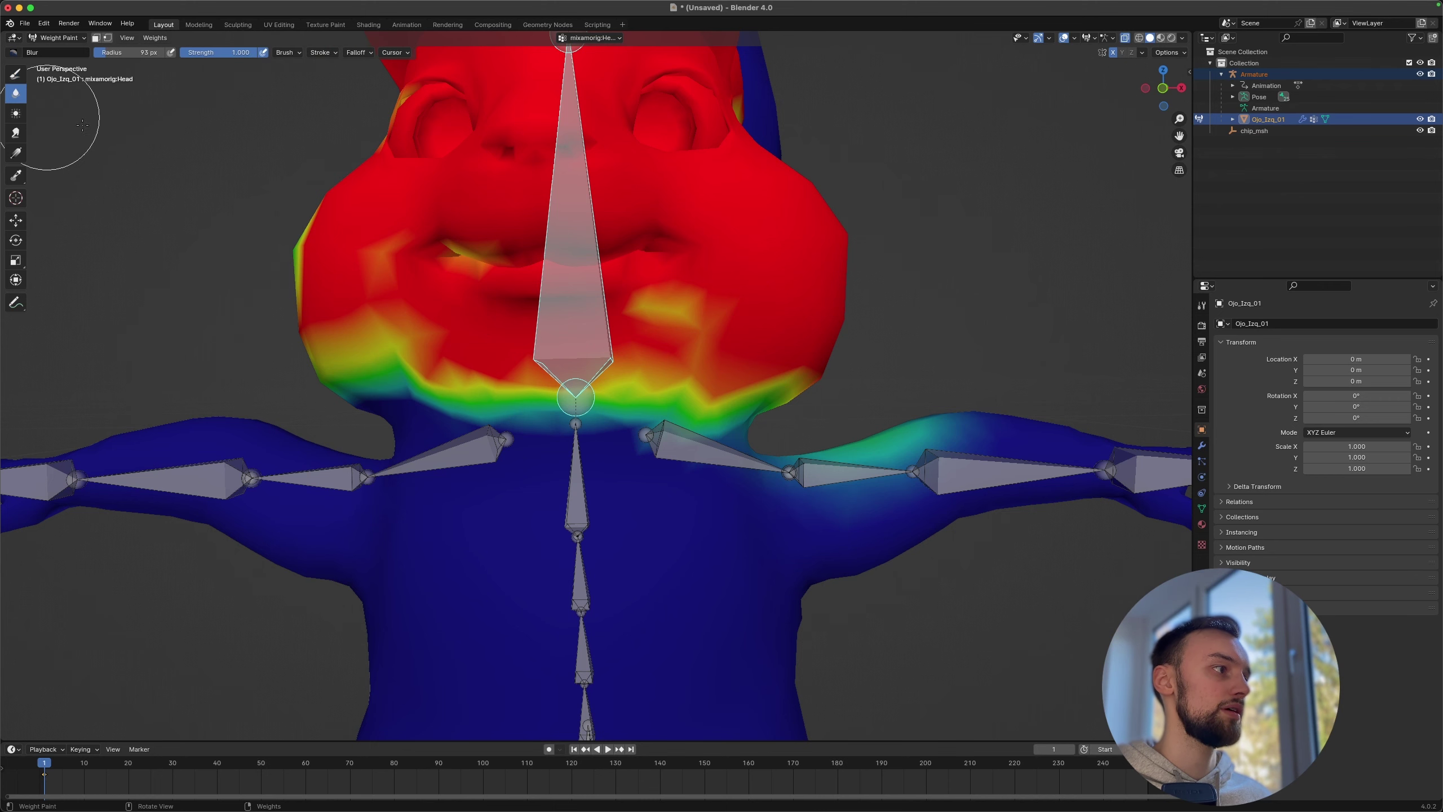
pyautogui.moveTo(226, 175); pyautogui.dragTo(940, 481, button='middle')
pyautogui.moveTo(1084, 507)
pyautogui.mouseDown()
pyautogui.moveTo(992, 484)
pyautogui.moveTo(790, 388)
pyautogui.moveTo(874, 398)
pyautogui.moveTo(760, 346)
pyautogui.moveTo(1021, 335)
pyautogui.moveTo(977, 278)
pyautogui.moveTo(817, 310)
pyautogui.moveTo(774, 360)
pyautogui.moveTo(752, 345)
pyautogui.moveTo(742, 275)
pyautogui.moveTo(856, 205)
pyautogui.mouseUp()
pyautogui.moveTo(1063, 290); pyautogui.dragTo(406, 570, button='middle')
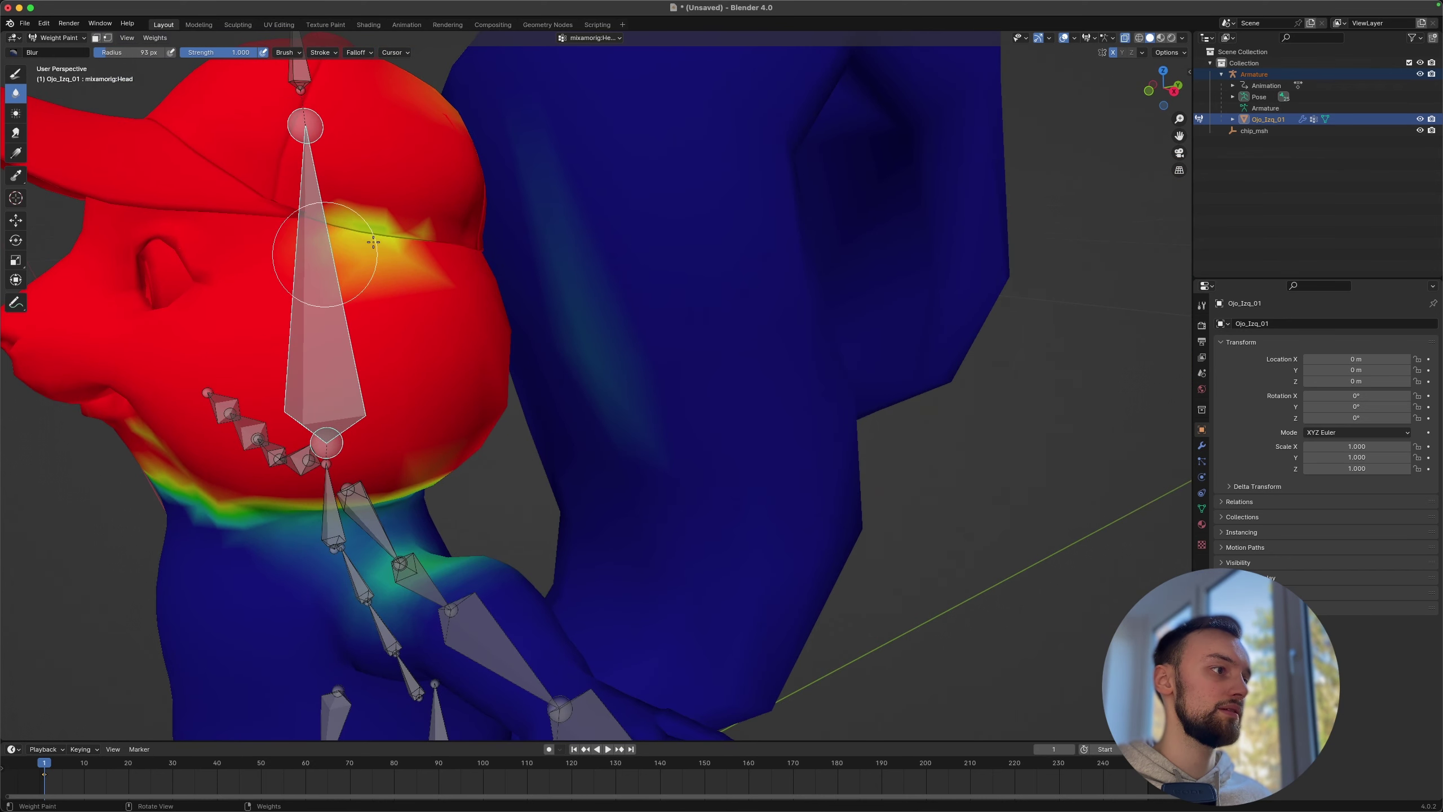
pyautogui.moveTo(386, 251)
pyautogui.mouseDown(button='middle')
pyautogui.moveTo(334, 244)
pyautogui.moveTo(380, 371)
pyautogui.mouseUp(button='middle')
pyautogui.moveTo(426, 353)
pyautogui.mouseDown()
pyautogui.moveTo(366, 339)
pyautogui.moveTo(184, 345)
pyautogui.moveTo(247, 398)
pyautogui.mouseUp()
pyautogui.moveTo(313, 404); pyautogui.dragTo(427, 404, button='middle')
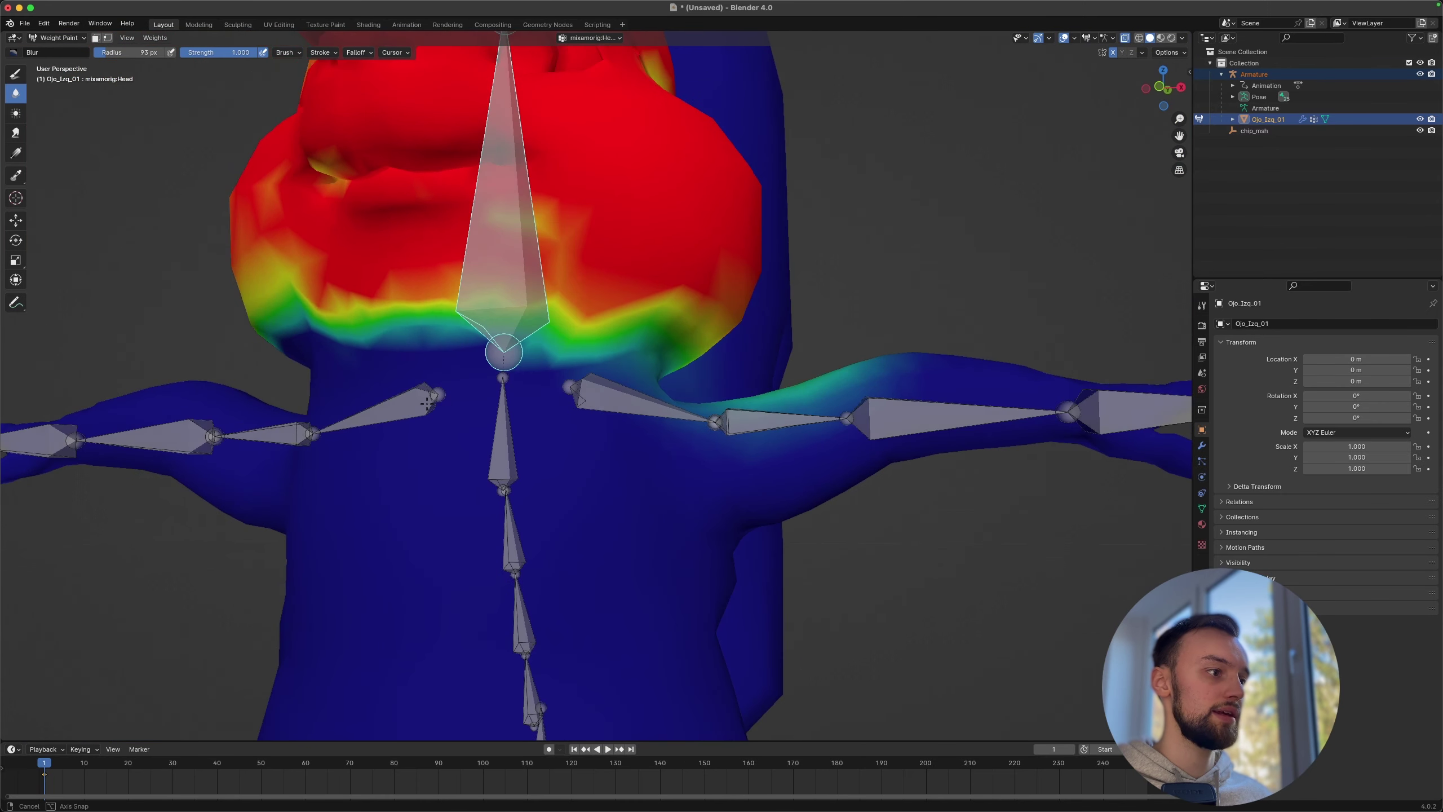
# Step: Select the Neck bone and erase its stray weights from the tail and back of the head with an enlarged Subtract brush
pyautogui.keyDown('ctrl'); pyautogui.click(501, 430); pyautogui.keyUp('ctrl')
pyautogui.moveTo(502, 430)
pyautogui.mouseDown(button='middle')
pyautogui.moveTo(489, 428)
pyautogui.moveTo(516, 417)
pyautogui.mouseUp(button='middle')
pyautogui.scroll(-4, 486, 426)
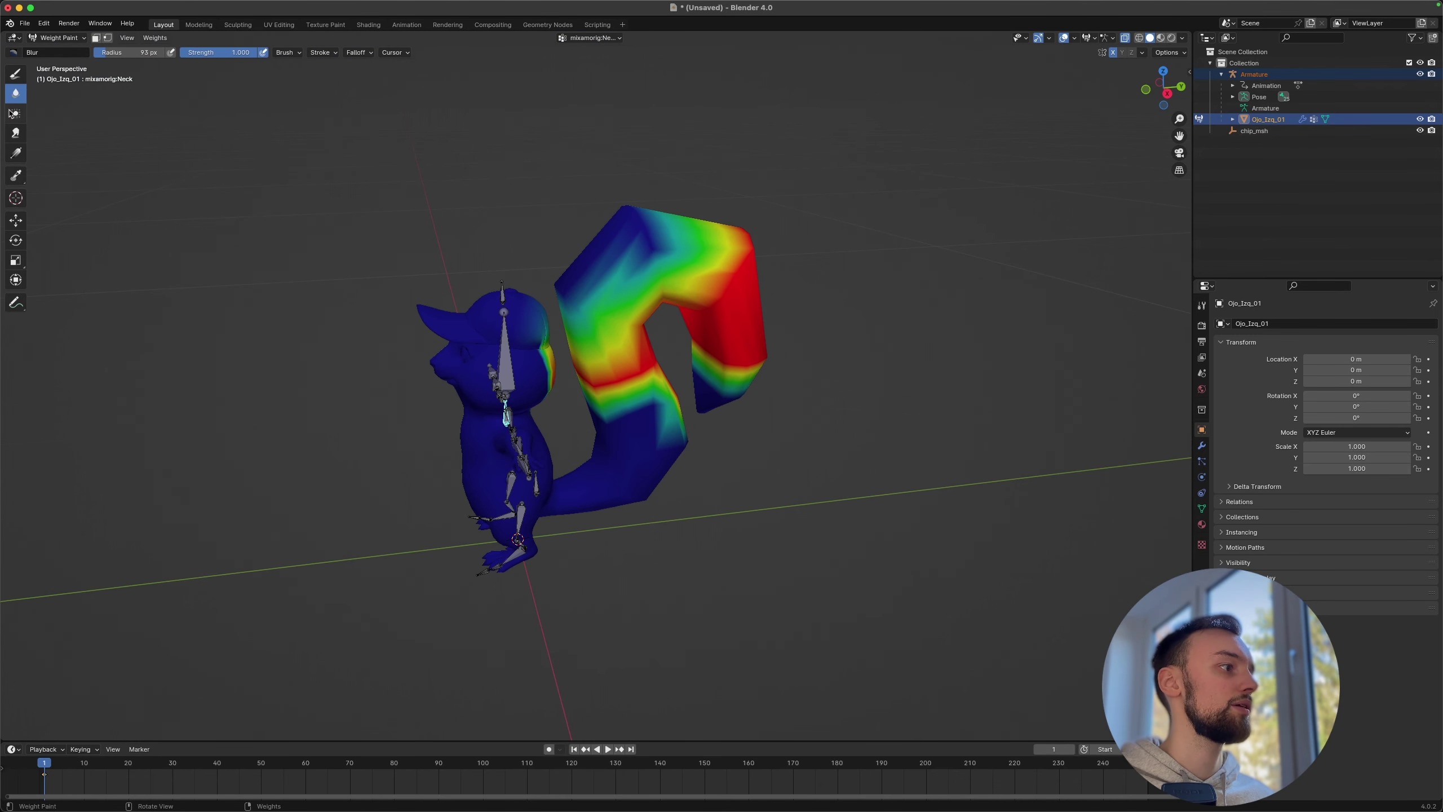
pyautogui.click(19, 54)
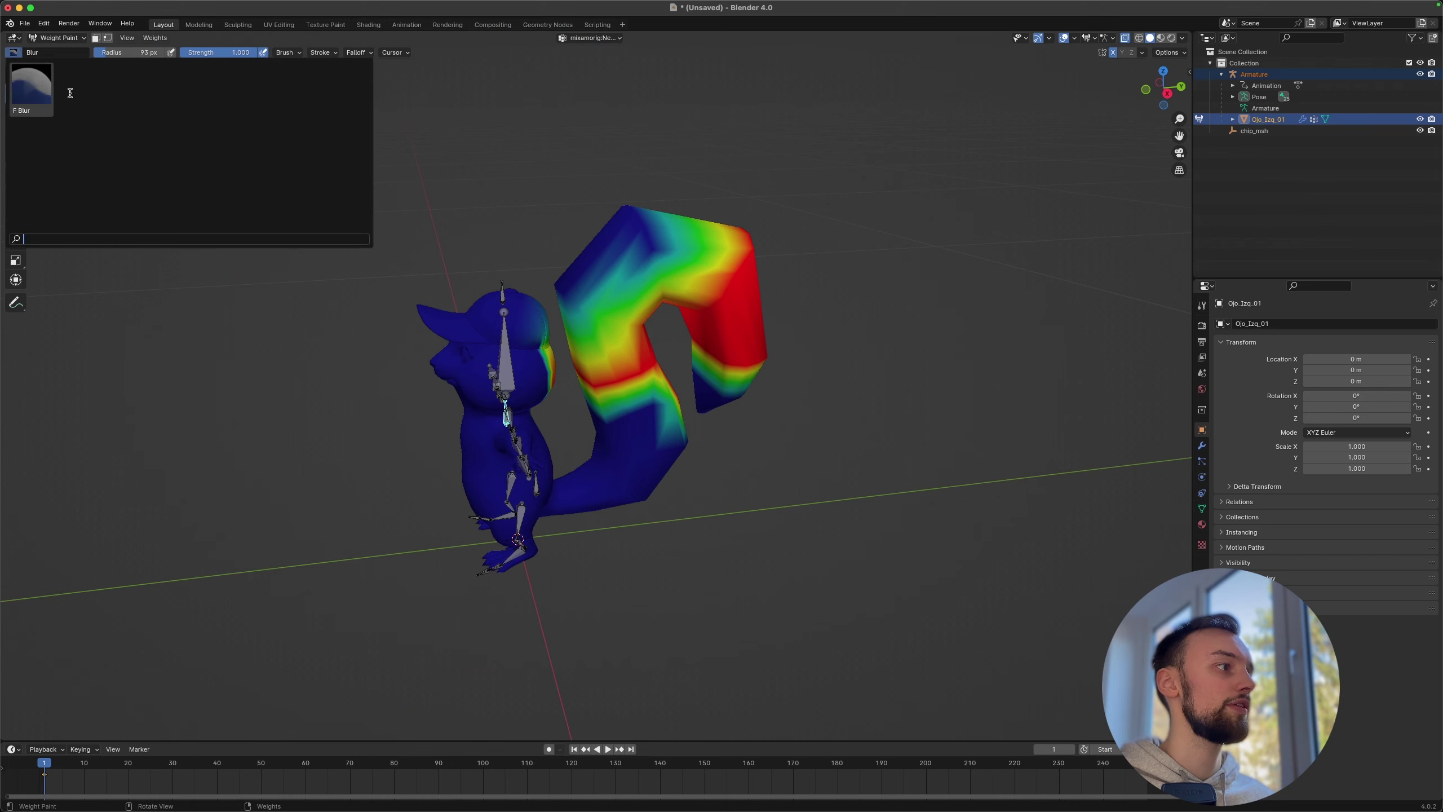
pyautogui.click(11, 53)
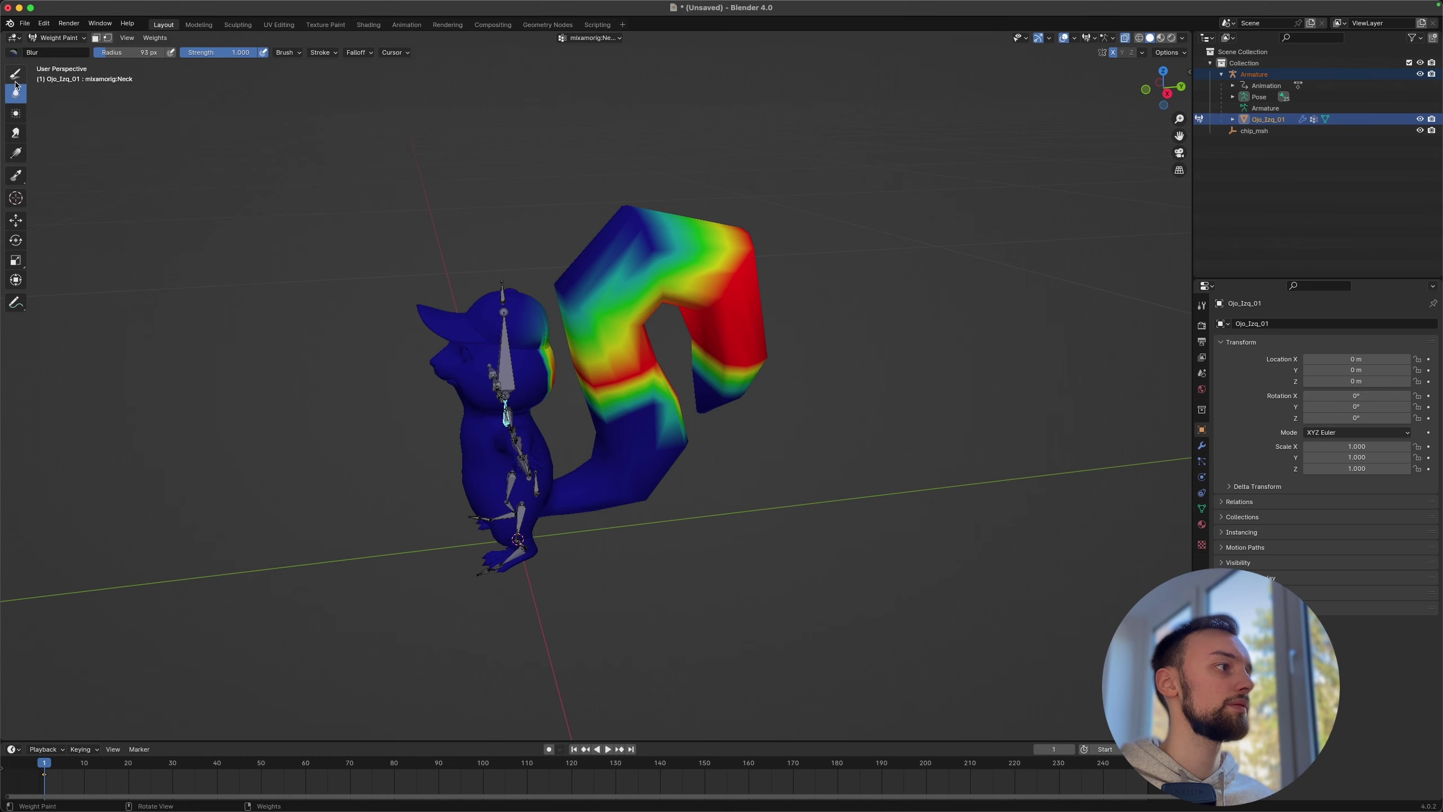
pyautogui.click(15, 74)
pyautogui.click(19, 53)
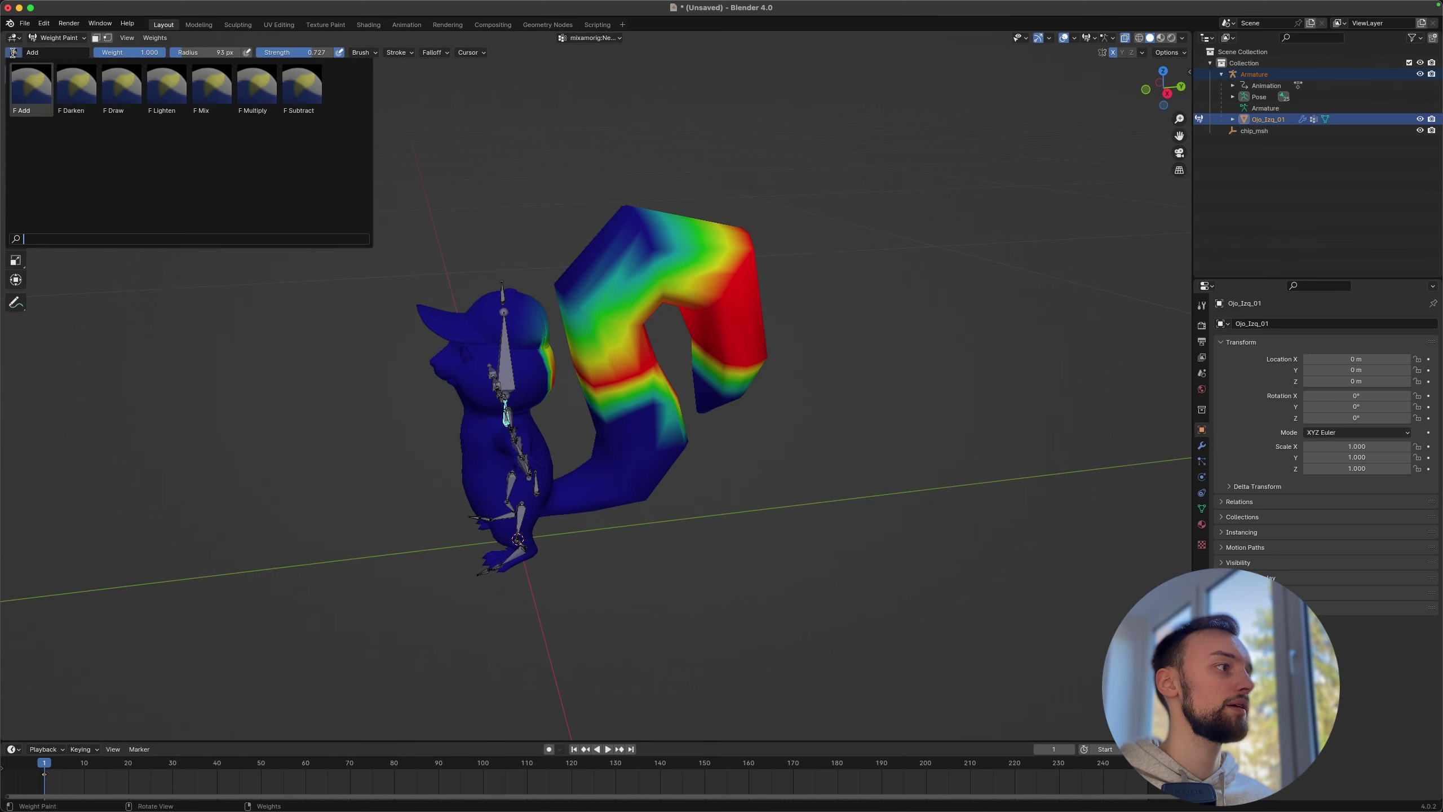
pyautogui.click(303, 98)
pyautogui.moveTo(647, 165); pyautogui.dragTo(673, 161, button='middle')
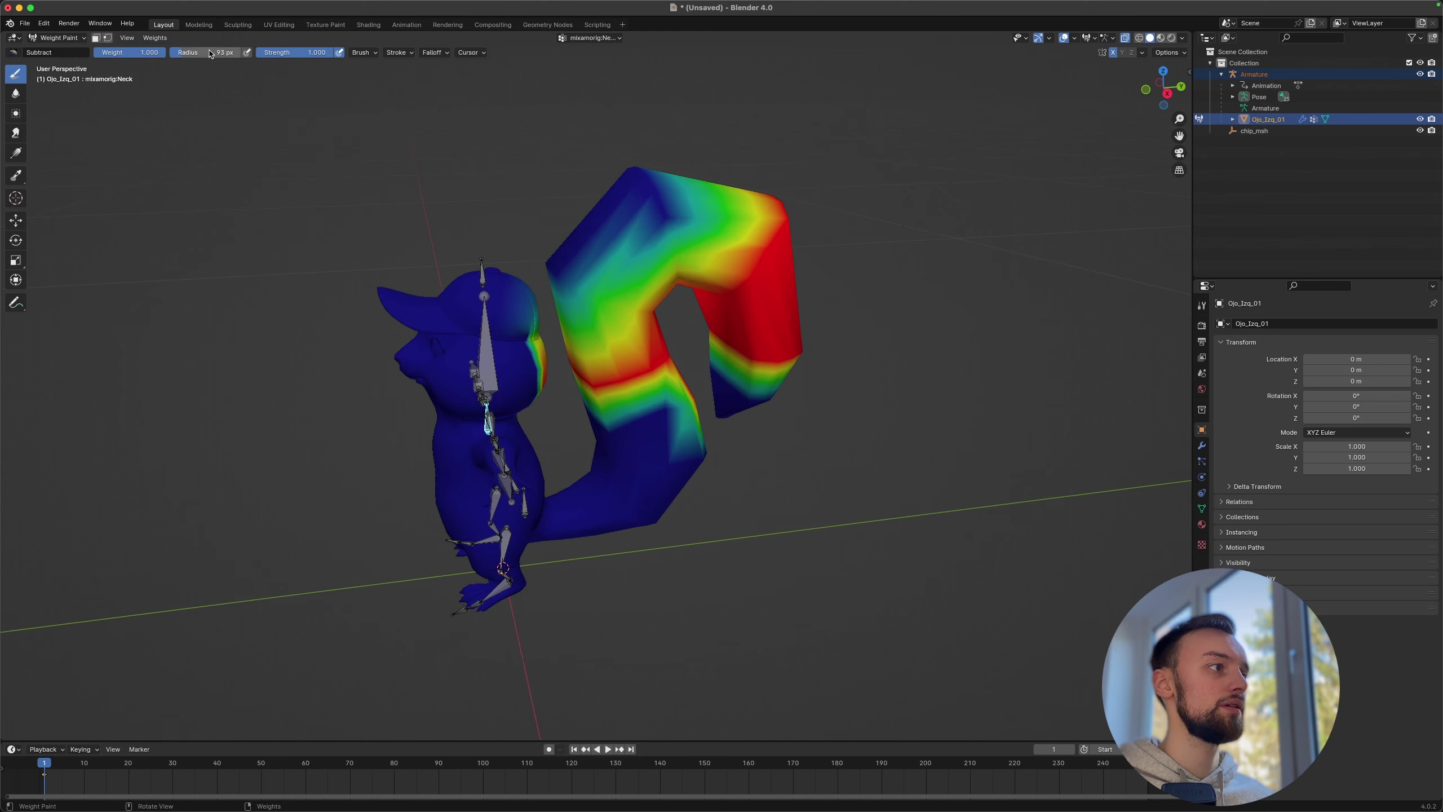
pyautogui.moveTo(755, 318)
pyautogui.mouseDown()
pyautogui.moveTo(822, 386)
pyautogui.moveTo(611, 387)
pyautogui.moveTo(619, 309)
pyautogui.moveTo(821, 288)
pyautogui.mouseUp()
pyautogui.moveTo(762, 242); pyautogui.dragTo(502, 325, button='middle')
pyautogui.moveTo(503, 325); pyautogui.dragTo(582, 438)
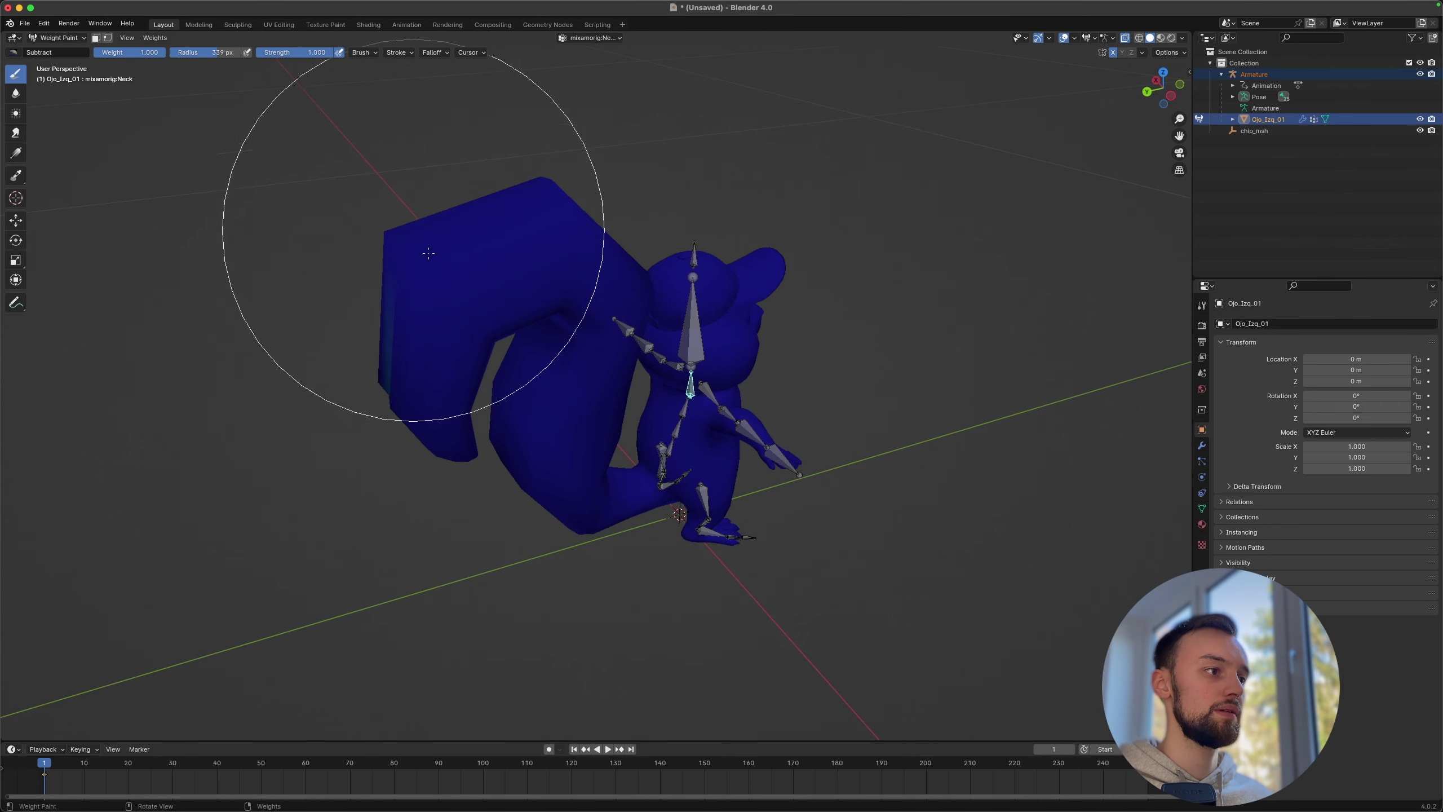
# Step: Paint Neck bone weight onto the front of the neck with the Add brush at 62 px radius and 0.295 strength
pyautogui.moveTo(405, 335)
pyautogui.mouseDown(button='middle')
pyautogui.moveTo(489, 339)
pyautogui.moveTo(596, 412)
pyautogui.moveTo(715, 392)
pyautogui.moveTo(699, 452)
pyautogui.moveTo(644, 452)
pyautogui.moveTo(353, 239)
pyautogui.mouseUp(button='middle')
pyautogui.click(19, 55)
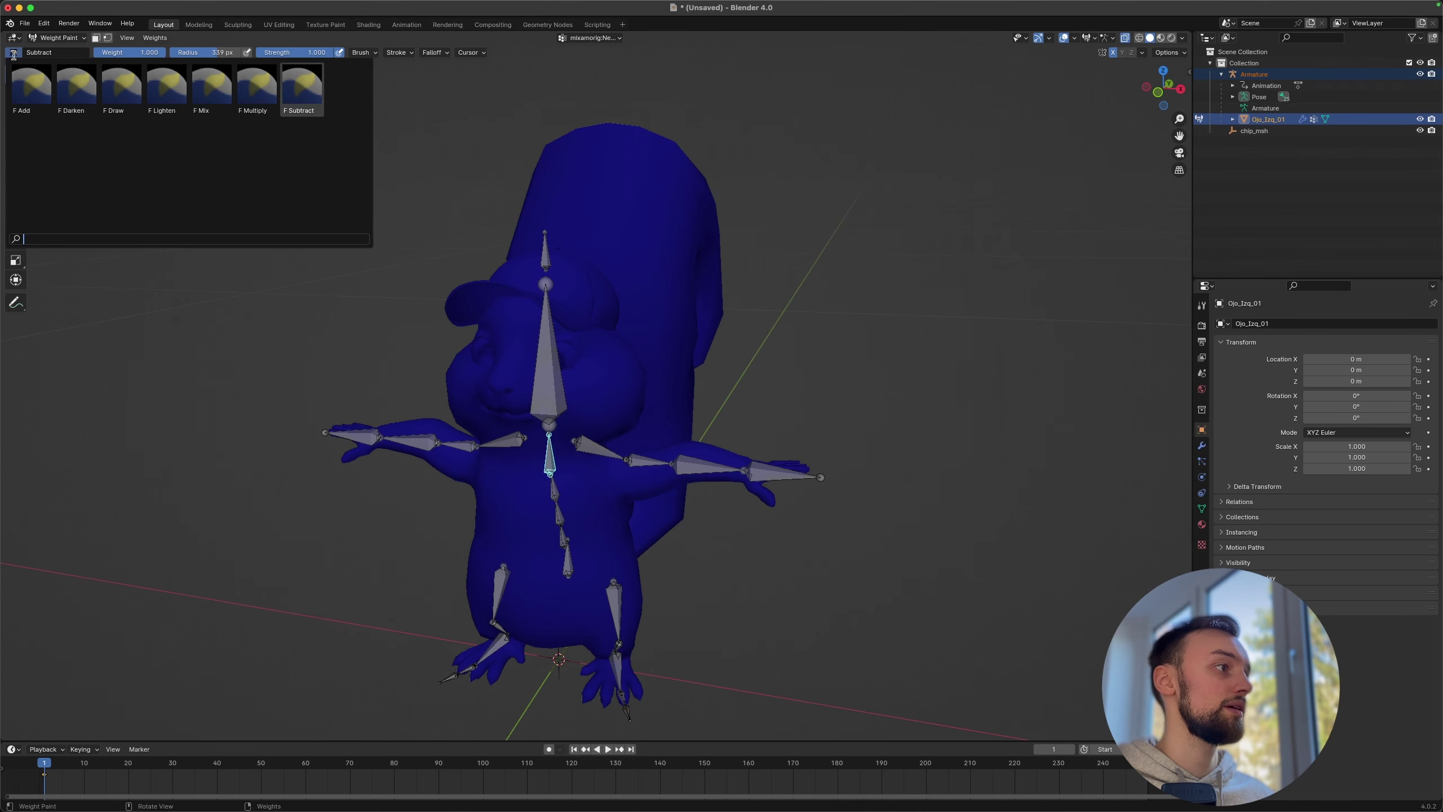
pyautogui.click(31, 88)
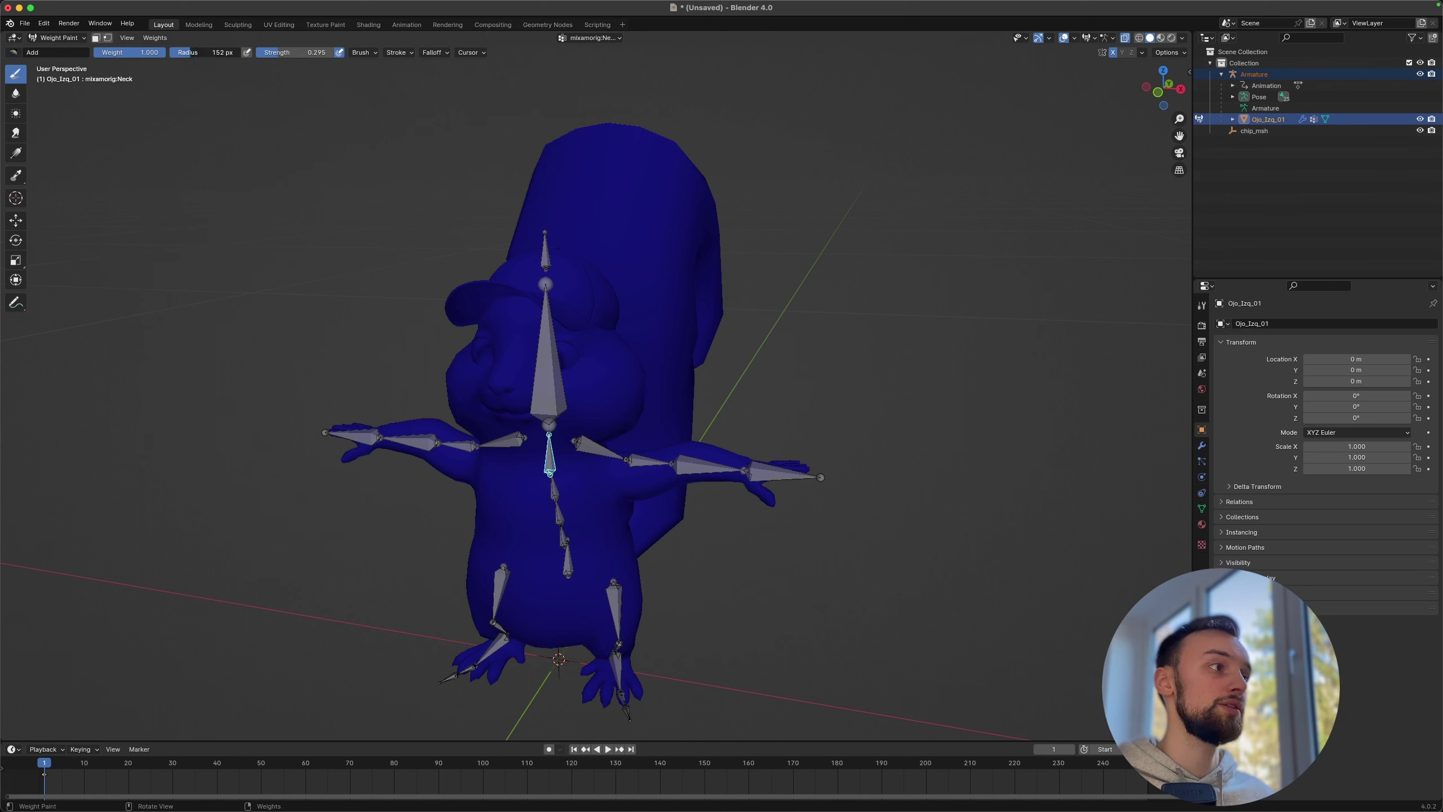
pyautogui.moveTo(592, 468)
pyautogui.mouseDown(button='middle')
pyautogui.moveTo(602, 422)
pyautogui.moveTo(629, 404)
pyautogui.mouseUp(button='middle')
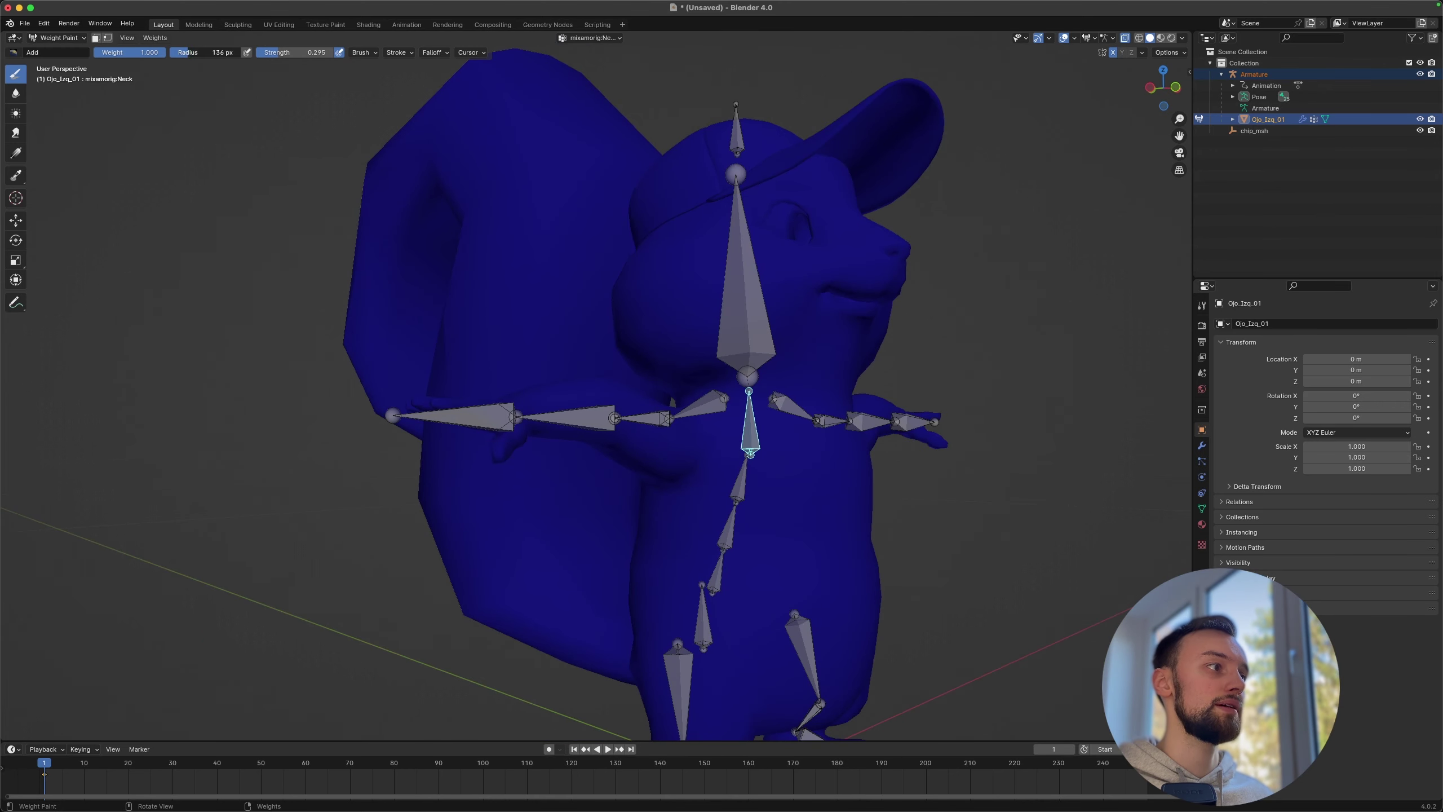
pyautogui.moveTo(869, 469); pyautogui.dragTo(828, 498, button='middle')
pyautogui.moveTo(560, 430)
pyautogui.mouseDown()
pyautogui.moveTo(724, 422)
pyautogui.moveTo(535, 430)
pyautogui.mouseUp()
pyautogui.moveTo(704, 442); pyautogui.dragTo(749, 433, button='middle')
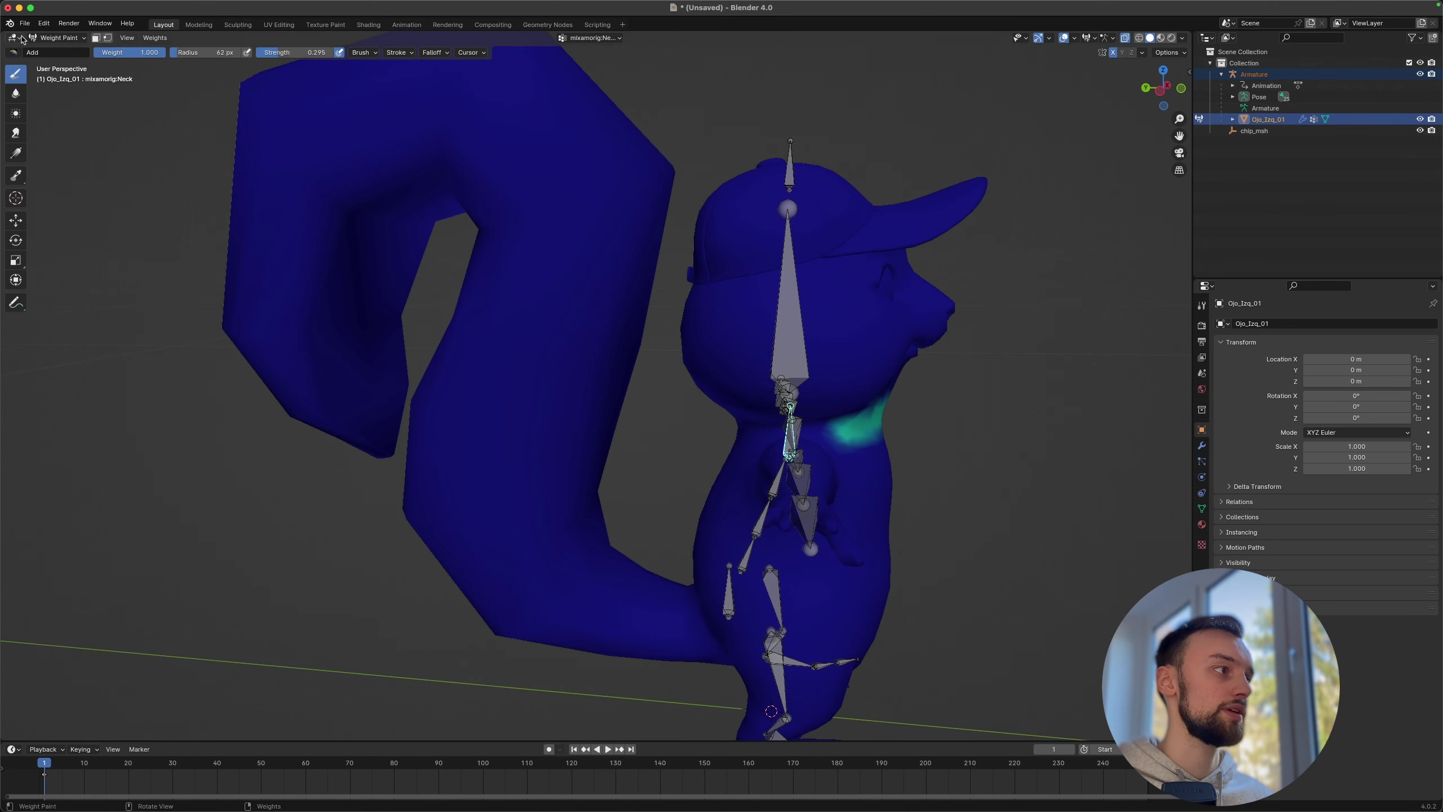
# Step: Extend the Neck bone's weight around the sides and back of the neck with the Add brush
pyautogui.moveTo(845, 436); pyautogui.dragTo(785, 428)
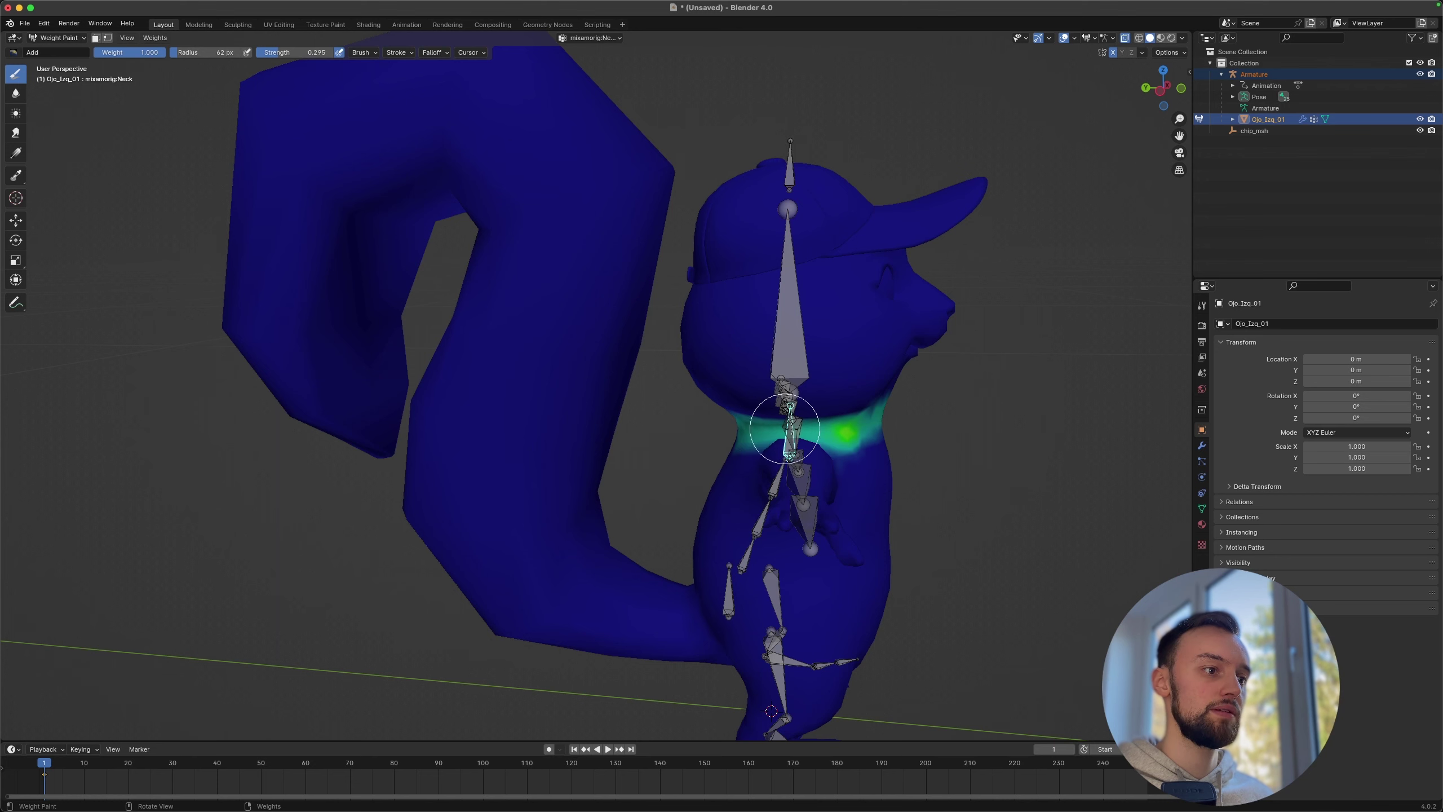
pyautogui.moveTo(837, 428); pyautogui.dragTo(1057, 418, button='middle')
pyautogui.moveTo(382, 412)
pyautogui.mouseDown()
pyautogui.moveTo(504, 418)
pyautogui.moveTo(481, 419)
pyautogui.mouseUp()
pyautogui.moveTo(481, 419)
pyautogui.mouseDown(button='middle')
pyautogui.moveTo(666, 381)
pyautogui.moveTo(625, 449)
pyautogui.moveTo(644, 423)
pyautogui.mouseUp(button='middle')
pyautogui.scroll(2, 644, 429)
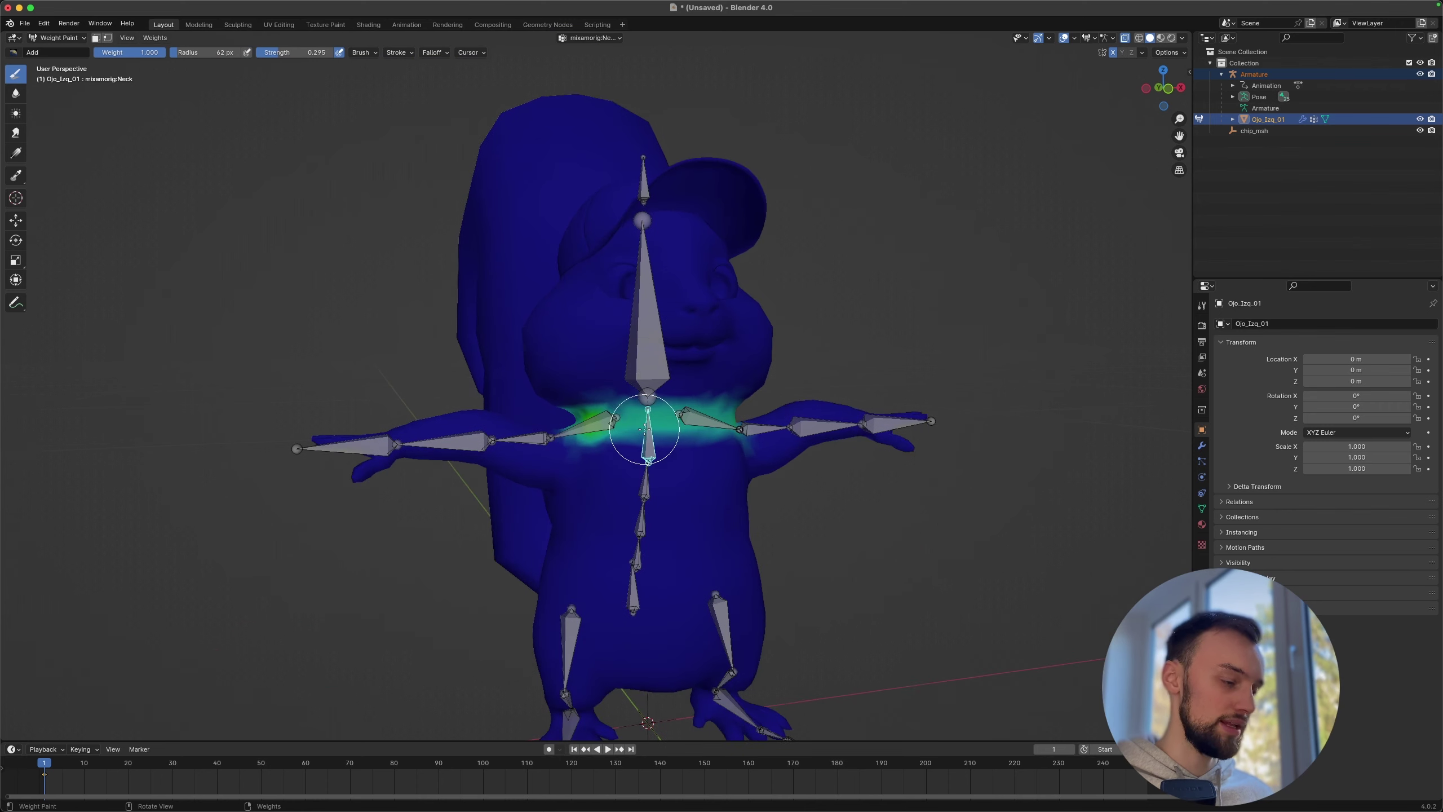
# Step: Select the LeftShoulder bone and erase its stray weights from the head and tail with a 224 px Subtract brush
pyautogui.keyDown('ctrl'); pyautogui.click(690, 420); pyautogui.keyUp('ctrl')
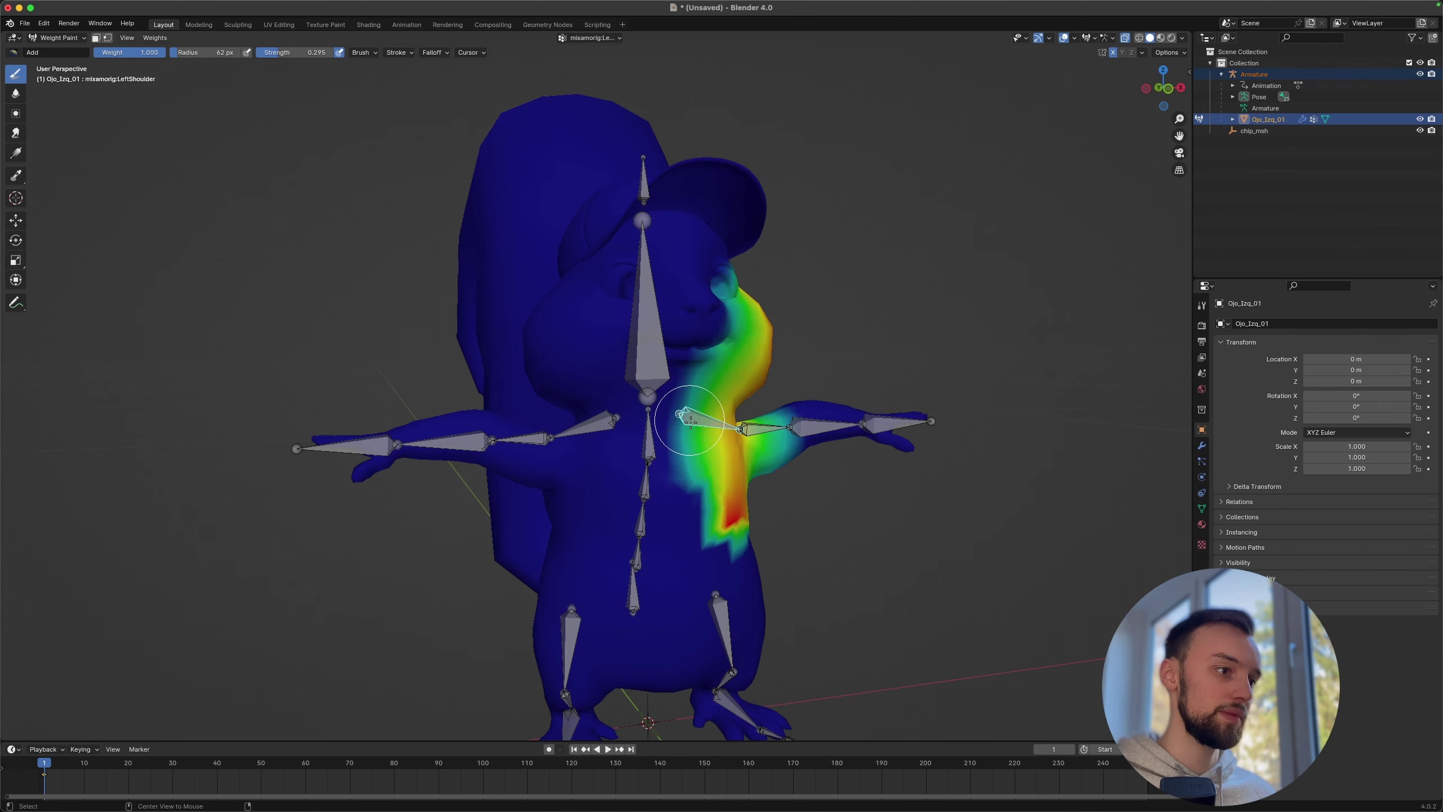
pyautogui.moveTo(786, 429); pyautogui.dragTo(649, 447, button='middle')
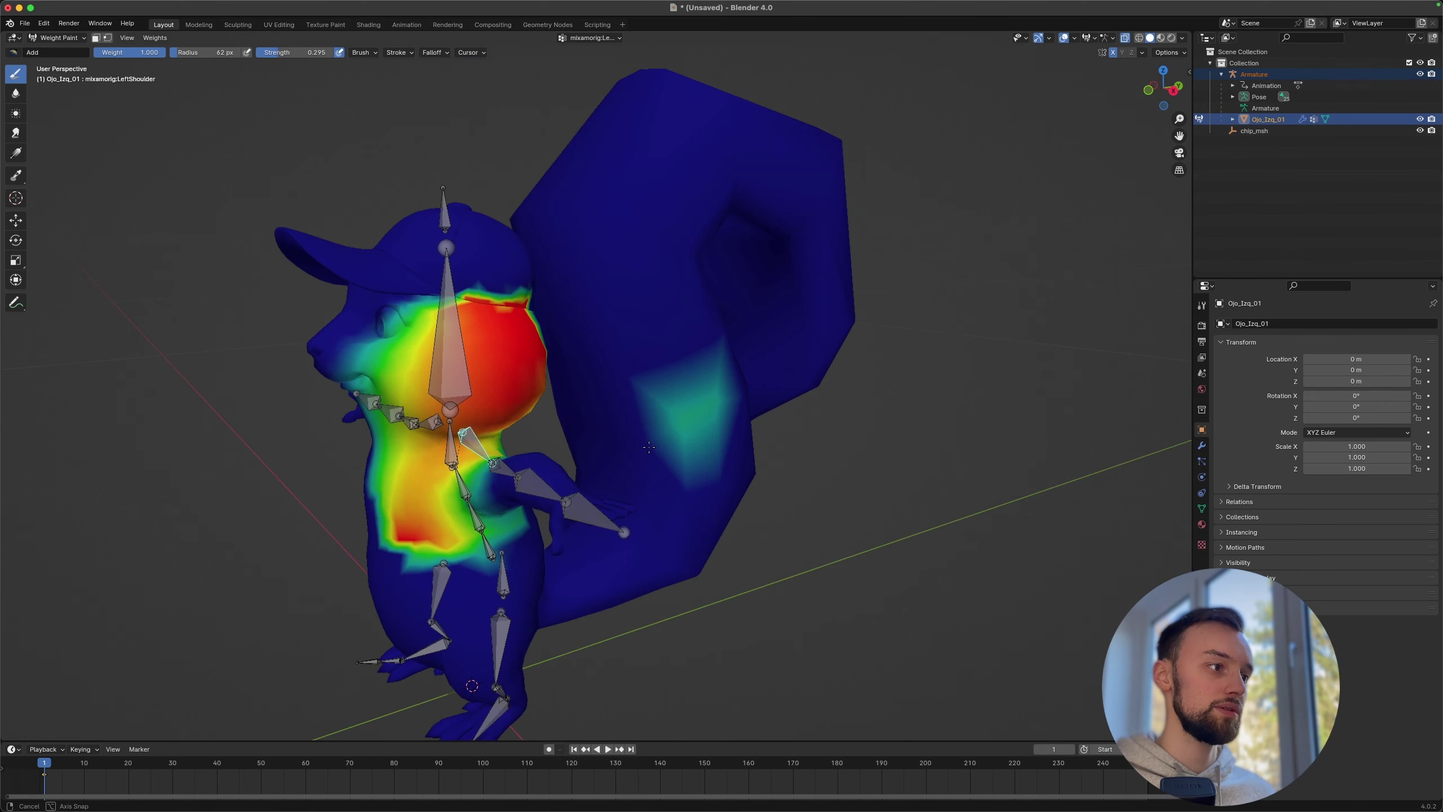
pyautogui.click(19, 54)
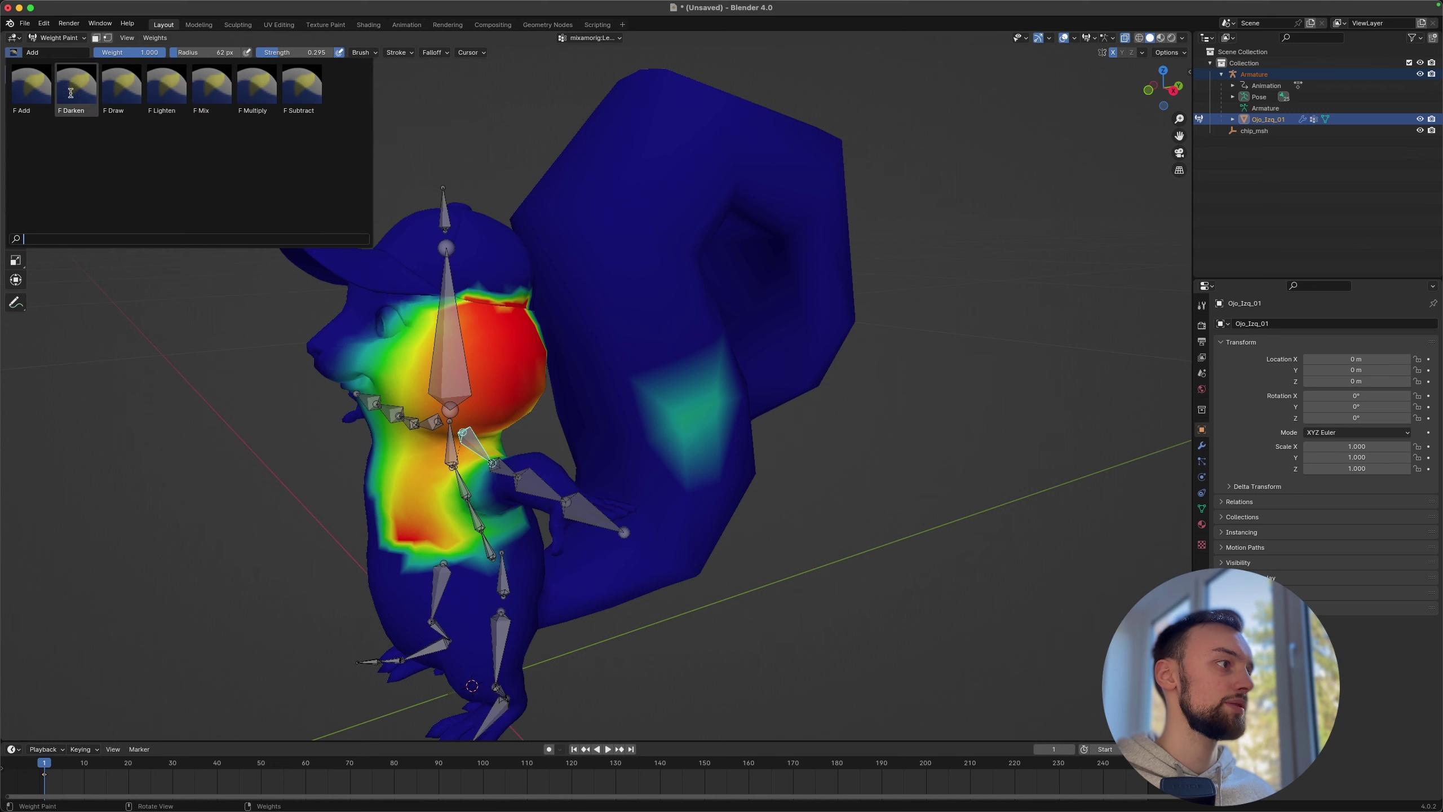
pyautogui.click(298, 101)
pyautogui.moveTo(528, 424); pyautogui.dragTo(400, 319, button='middle')
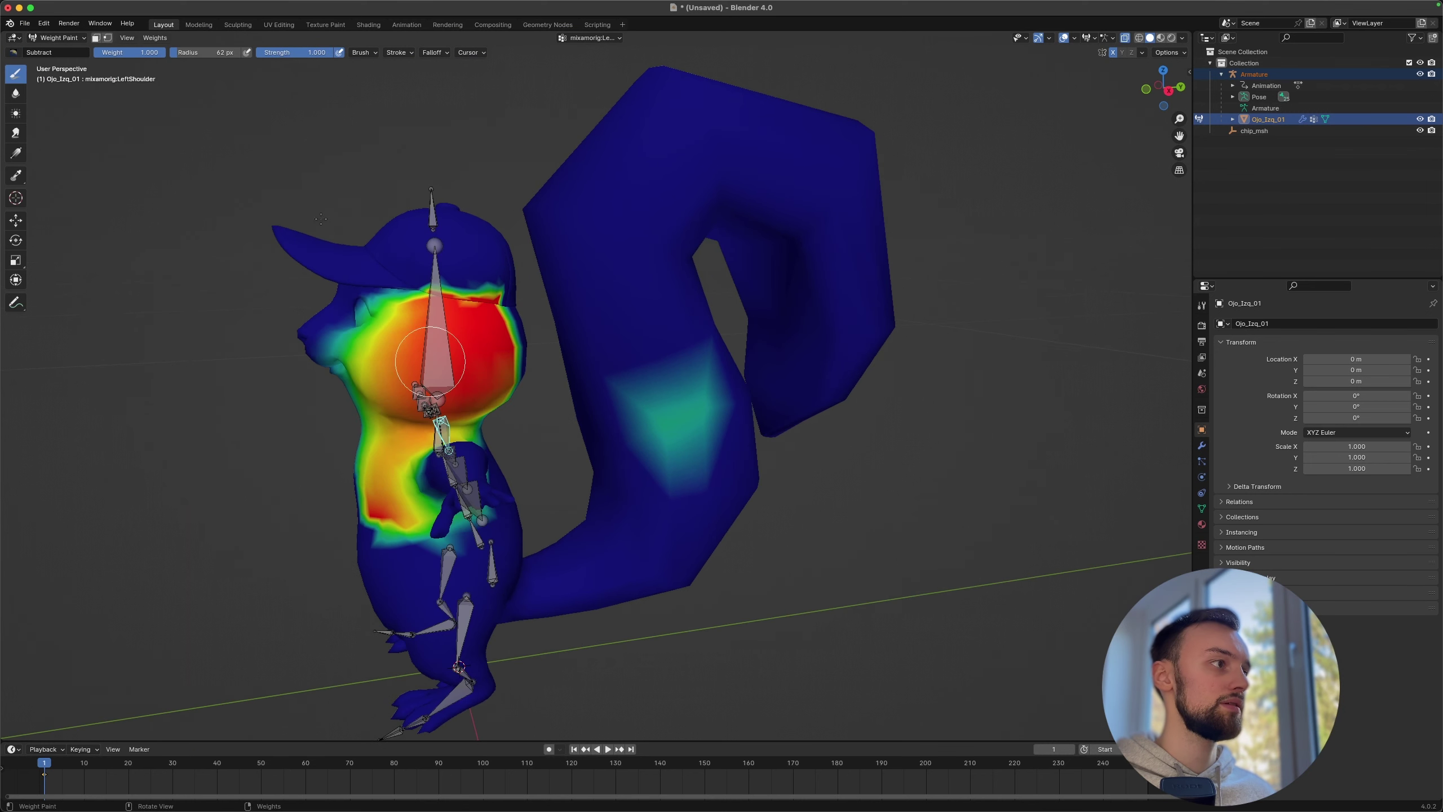
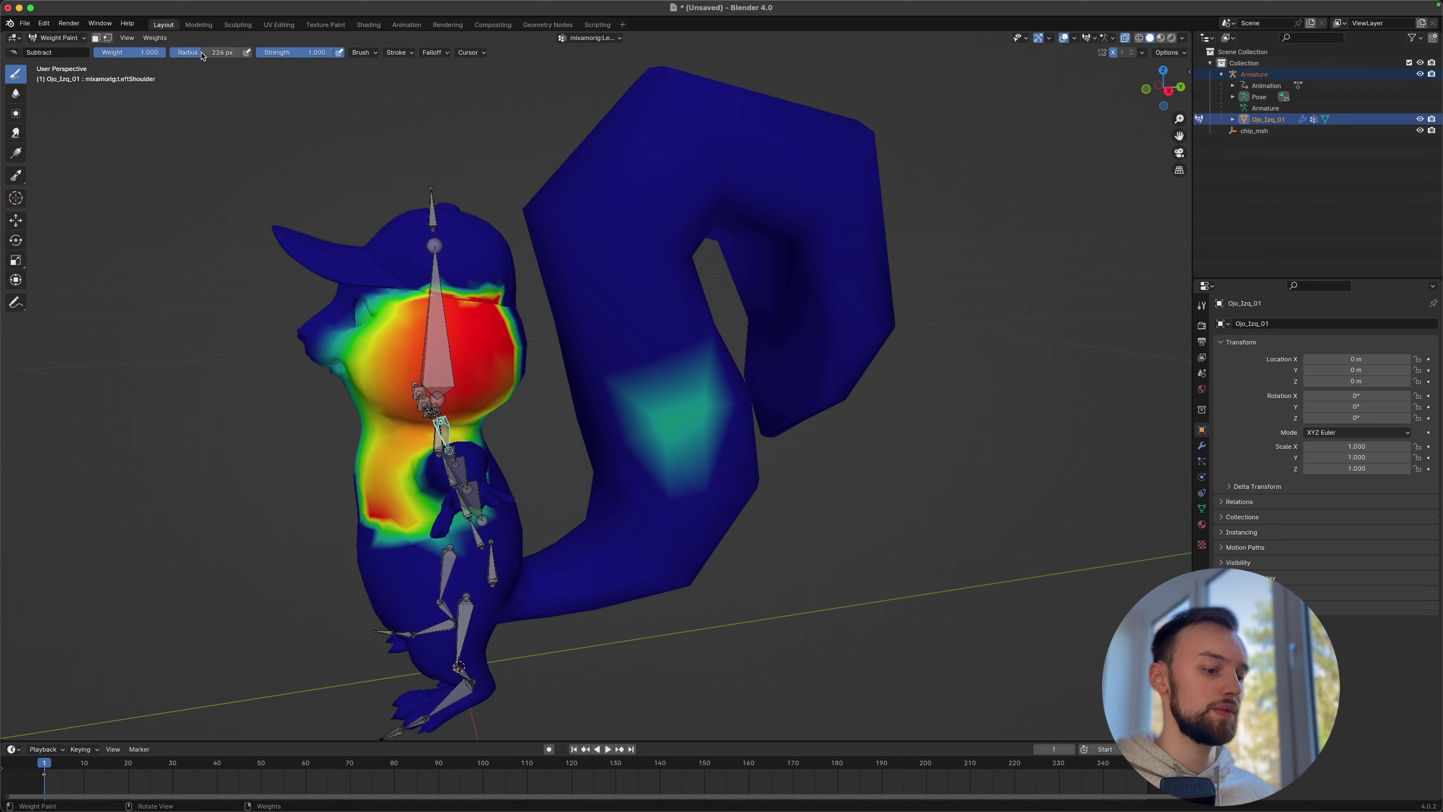
pyautogui.moveTo(419, 284)
pyautogui.mouseDown()
pyautogui.moveTo(511, 319)
pyautogui.moveTo(371, 321)
pyautogui.moveTo(490, 310)
pyautogui.mouseUp()
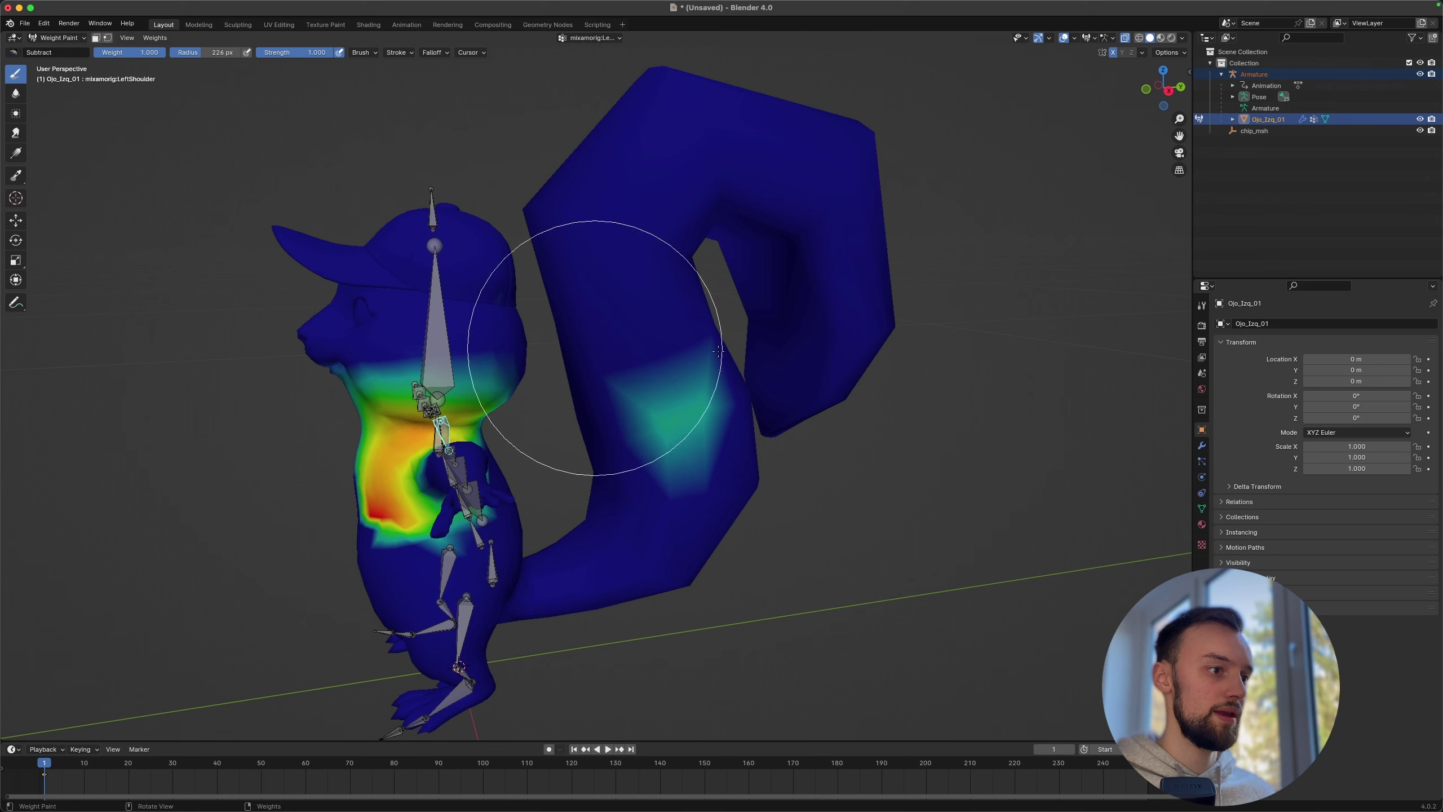
pyautogui.moveTo(717, 351)
pyautogui.mouseDown()
pyautogui.moveTo(704, 390)
pyautogui.moveTo(431, 403)
pyautogui.moveTo(375, 386)
pyautogui.mouseUp()
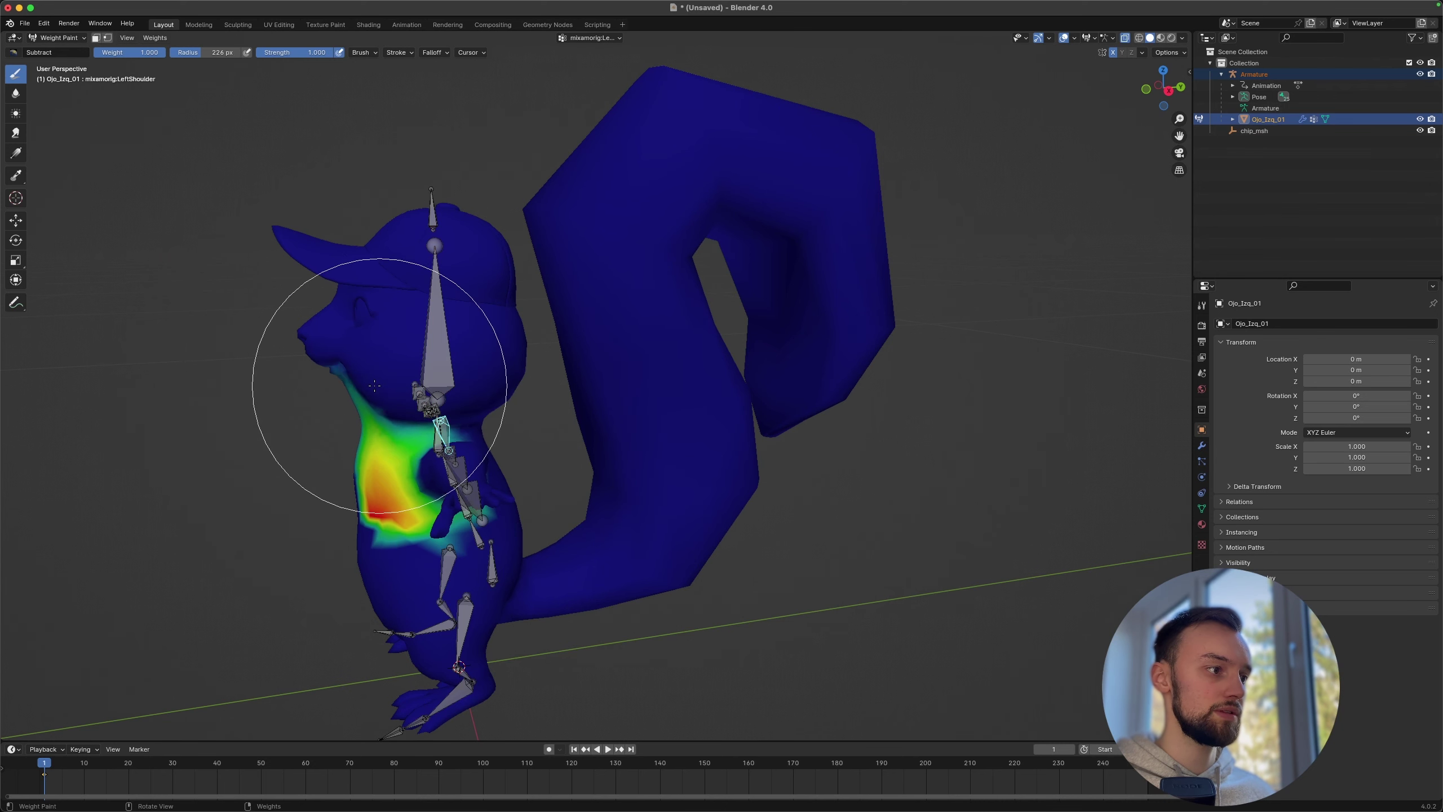
# Step: Trim the LeftShoulder weight along the lower chest and undo the last stroke
pyautogui.moveTo(374, 386); pyautogui.dragTo(474, 375, button='middle')
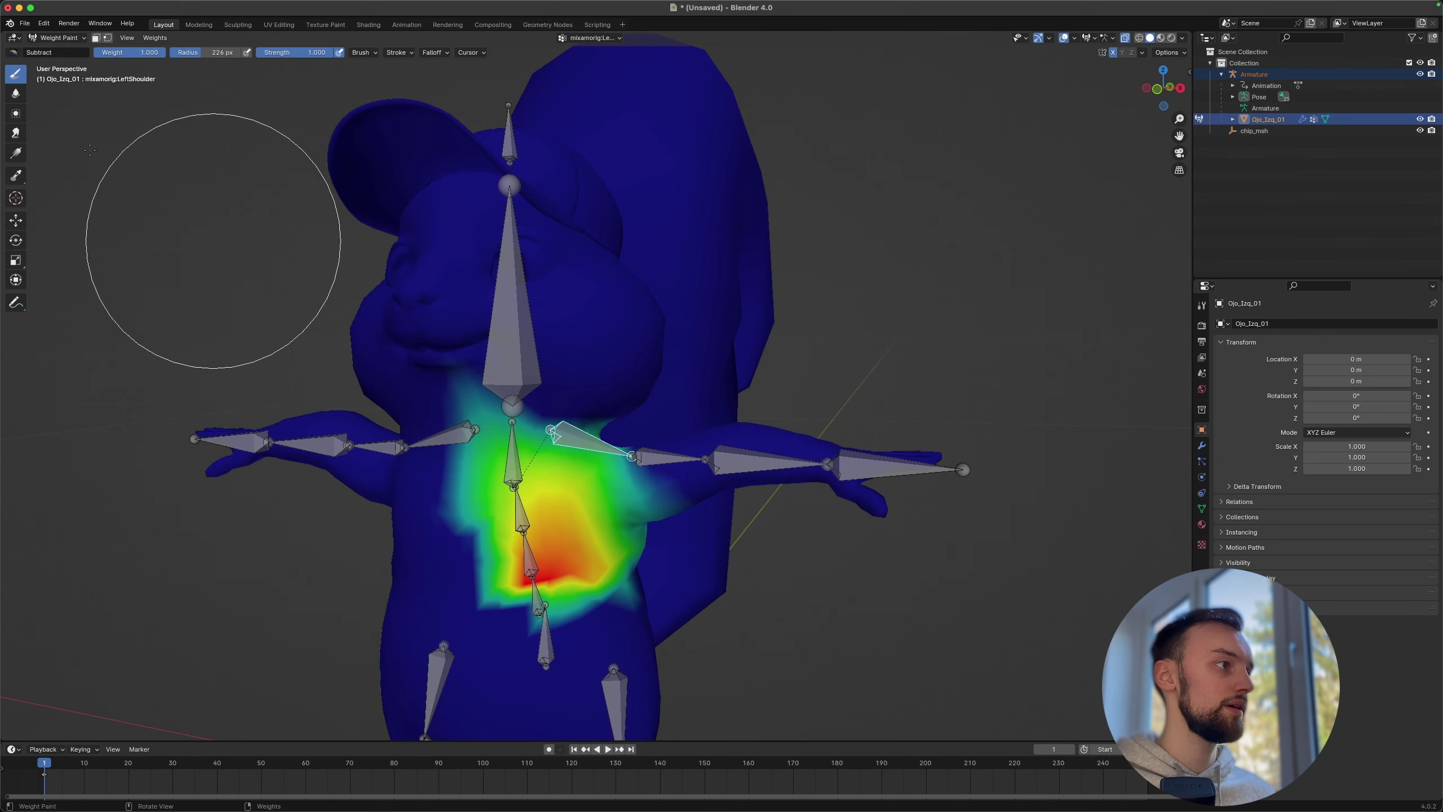
pyautogui.moveTo(432, 637); pyautogui.dragTo(598, 663)
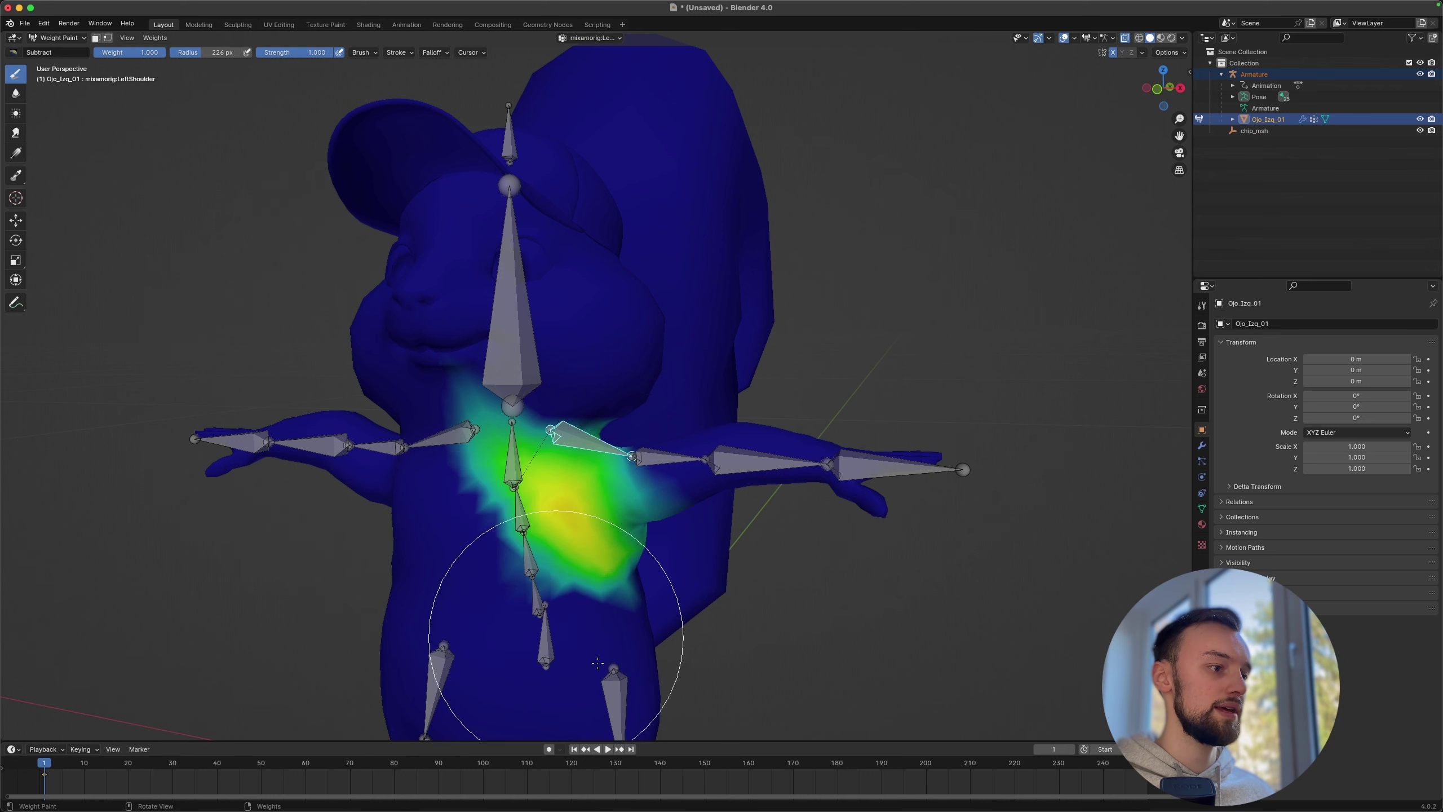
pyautogui.press('super+z')
# Step: Paint LeftShoulder weight onto the back of the left shoulder with the Add brush at 86 px radius
pyautogui.click(13, 52)
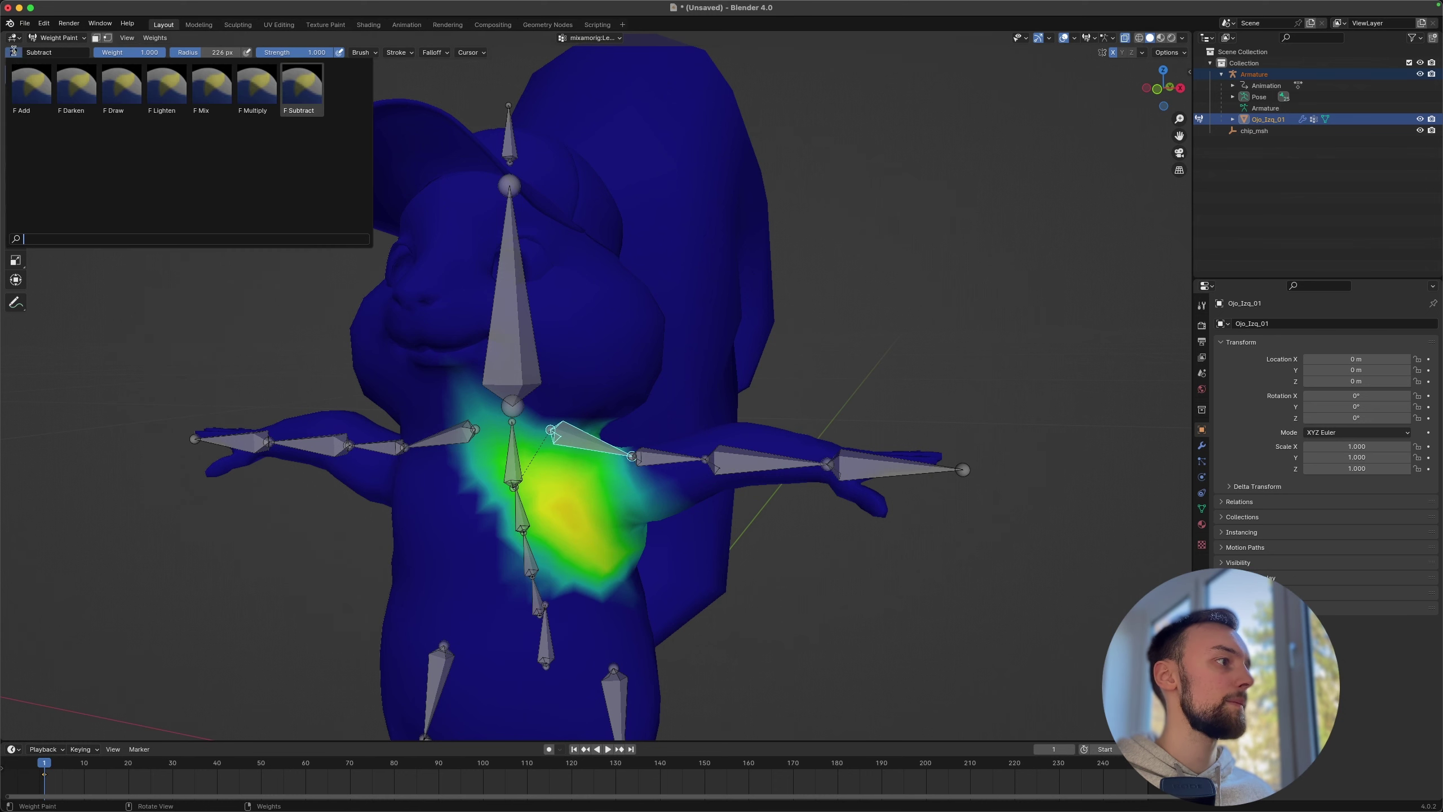
pyautogui.click(31, 83)
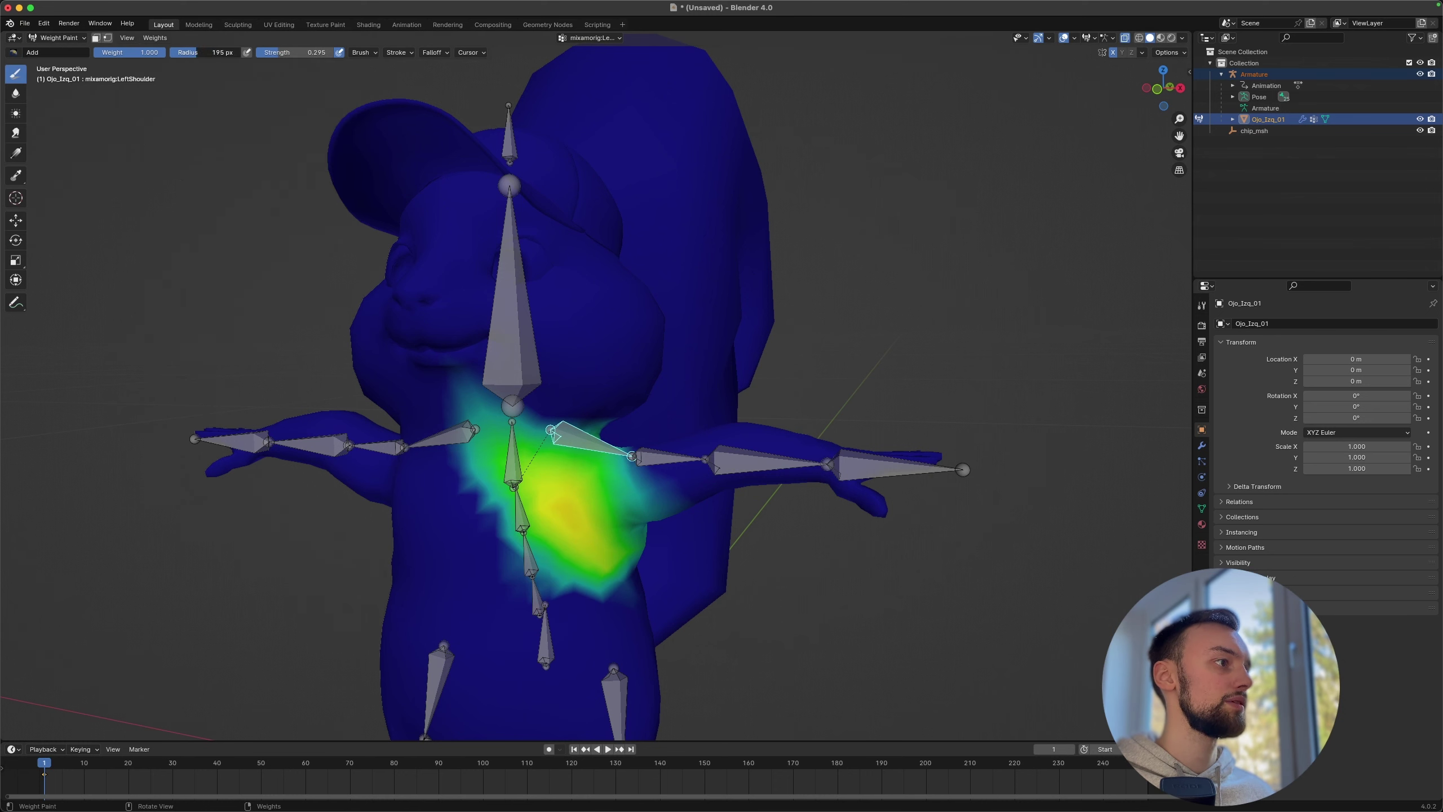
pyautogui.moveTo(616, 462)
pyautogui.mouseDown(button='middle')
pyautogui.moveTo(455, 453)
pyautogui.moveTo(192, 38)
pyautogui.mouseUp(button='middle')
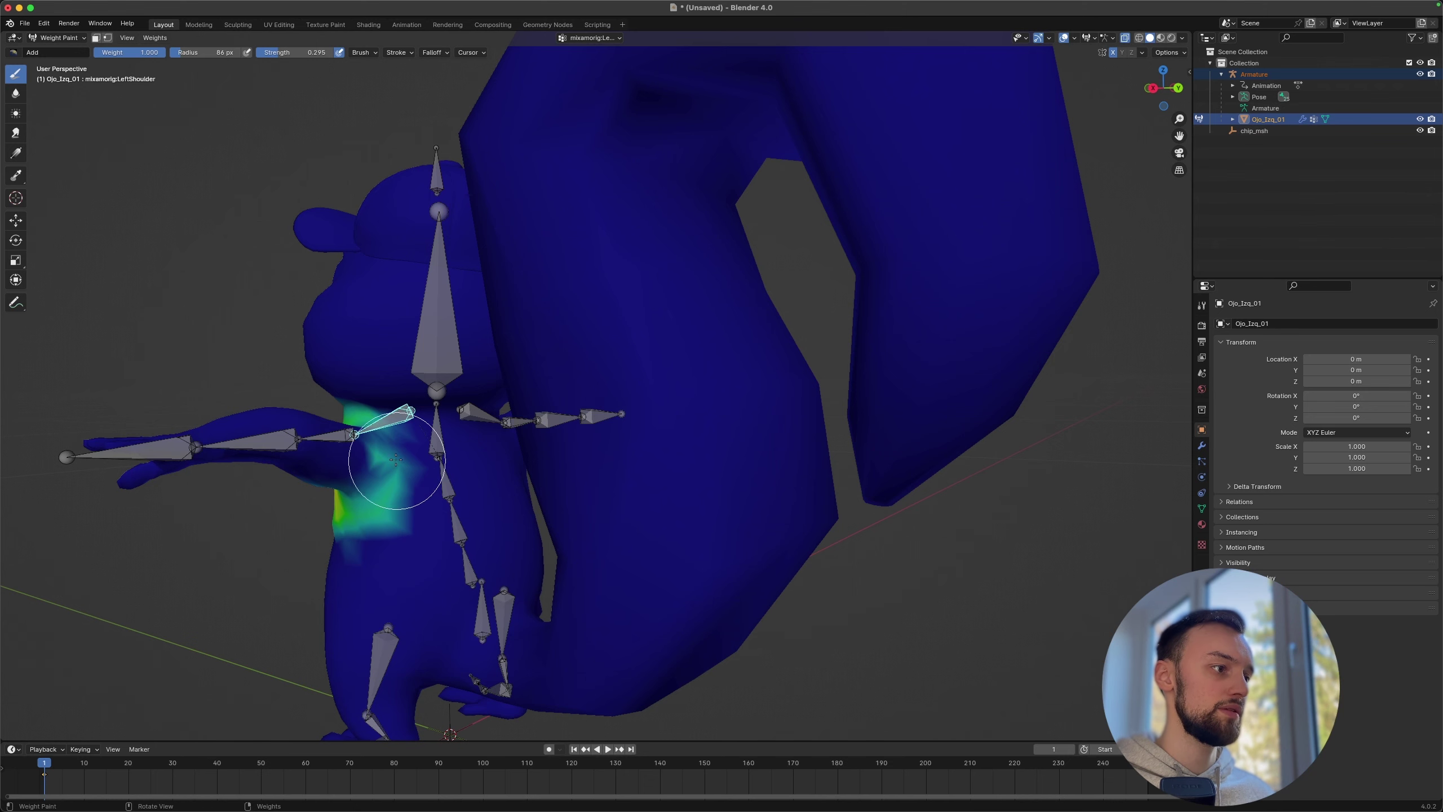
pyautogui.moveTo(396, 459)
pyautogui.mouseDown()
pyautogui.moveTo(404, 424)
pyautogui.moveTo(374, 422)
pyautogui.mouseUp()
pyautogui.moveTo(374, 422); pyautogui.dragTo(554, 437, button='middle')
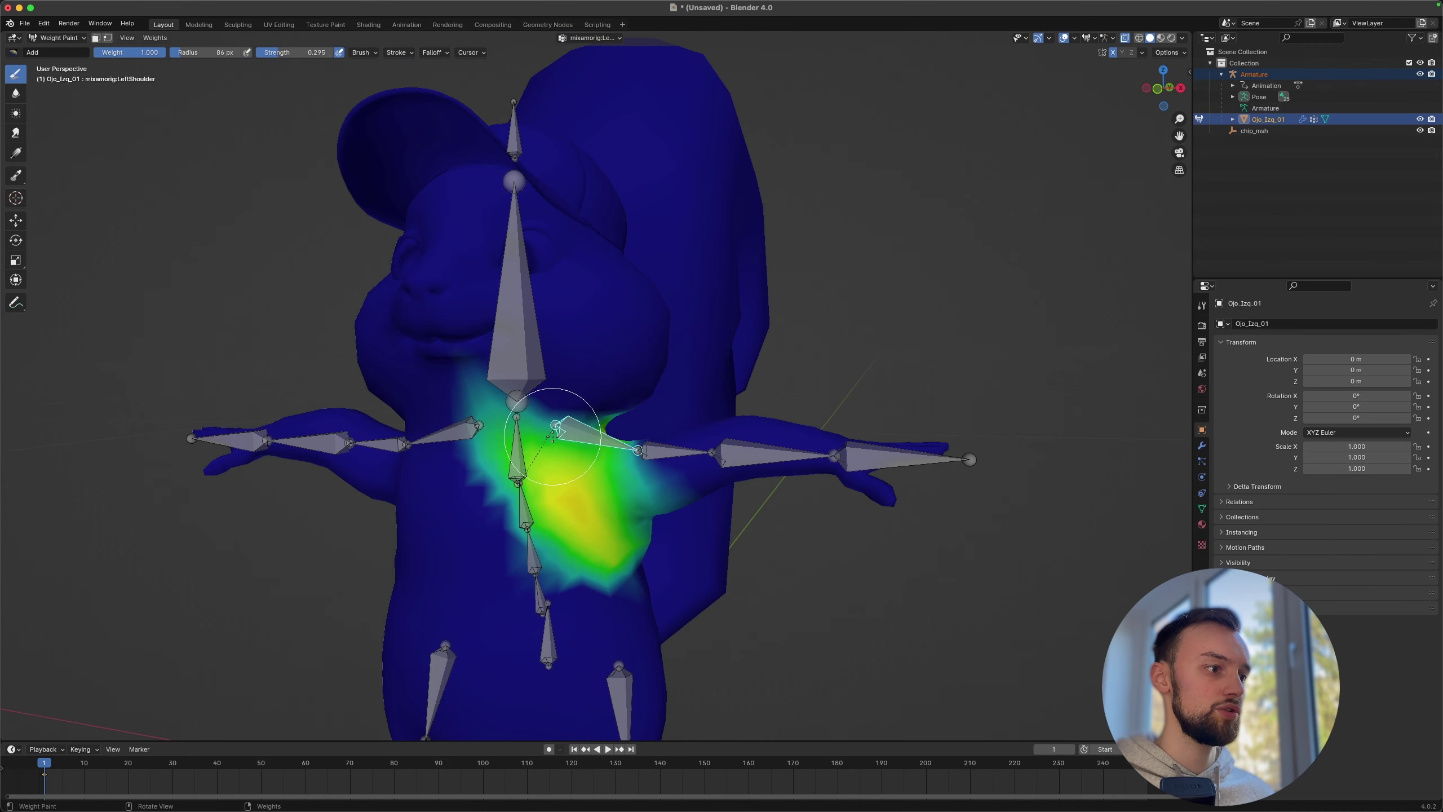
# Step: Erase the LeftShoulder weight from the neck, the middle of the chest and the lower chest with the Subtract brush
pyautogui.click(17, 56)
pyautogui.click(297, 112)
pyautogui.moveTo(531, 574)
pyautogui.mouseDown()
pyautogui.moveTo(485, 431)
pyautogui.moveTo(491, 387)
pyautogui.moveTo(502, 408)
pyautogui.moveTo(531, 407)
pyautogui.mouseUp()
pyautogui.moveTo(497, 497); pyautogui.dragTo(654, 576)
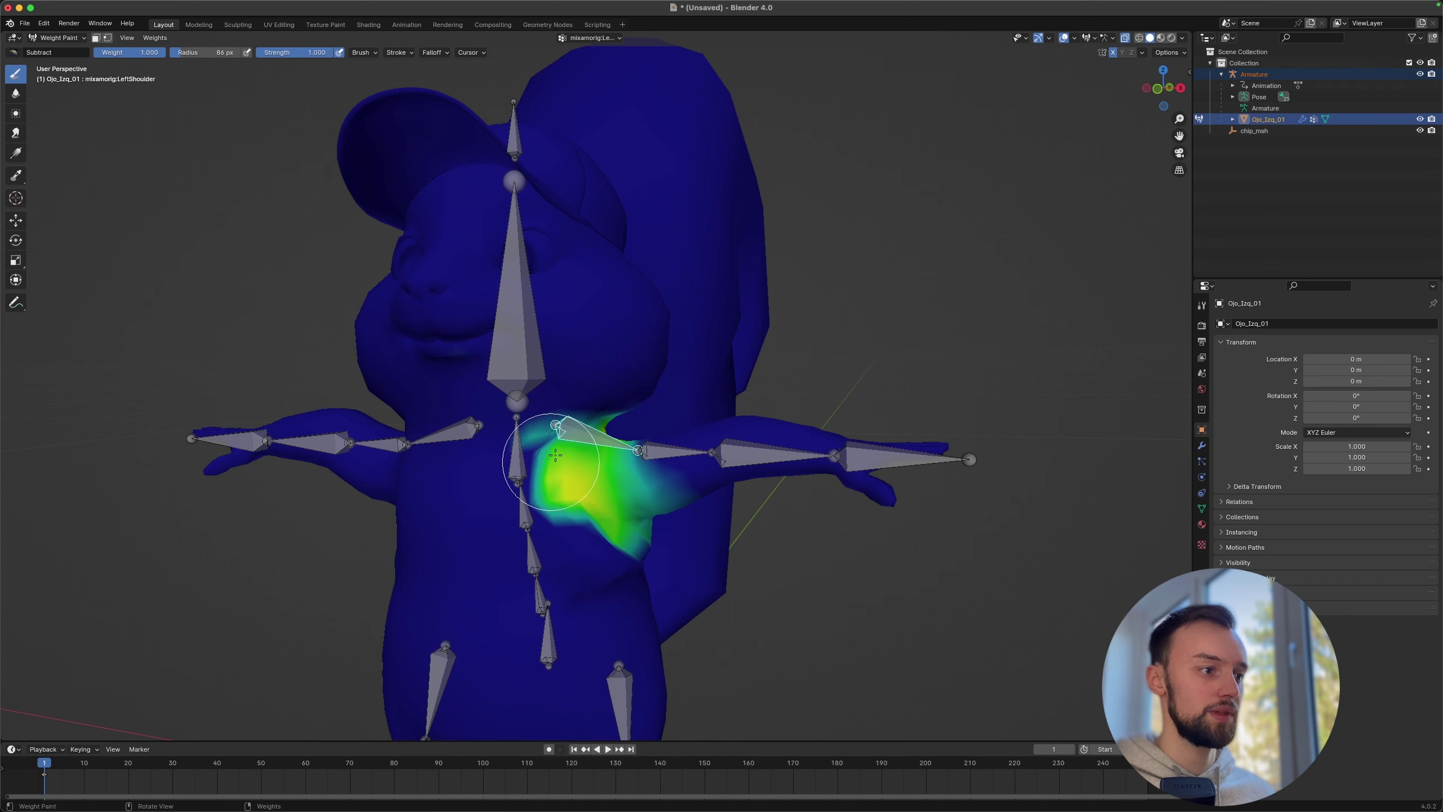
# Step: Select the LeftArm bone and erase its stray weight patch from the tail
pyautogui.keyDown('ctrl'); pyautogui.click(668, 450); pyautogui.keyUp('ctrl')
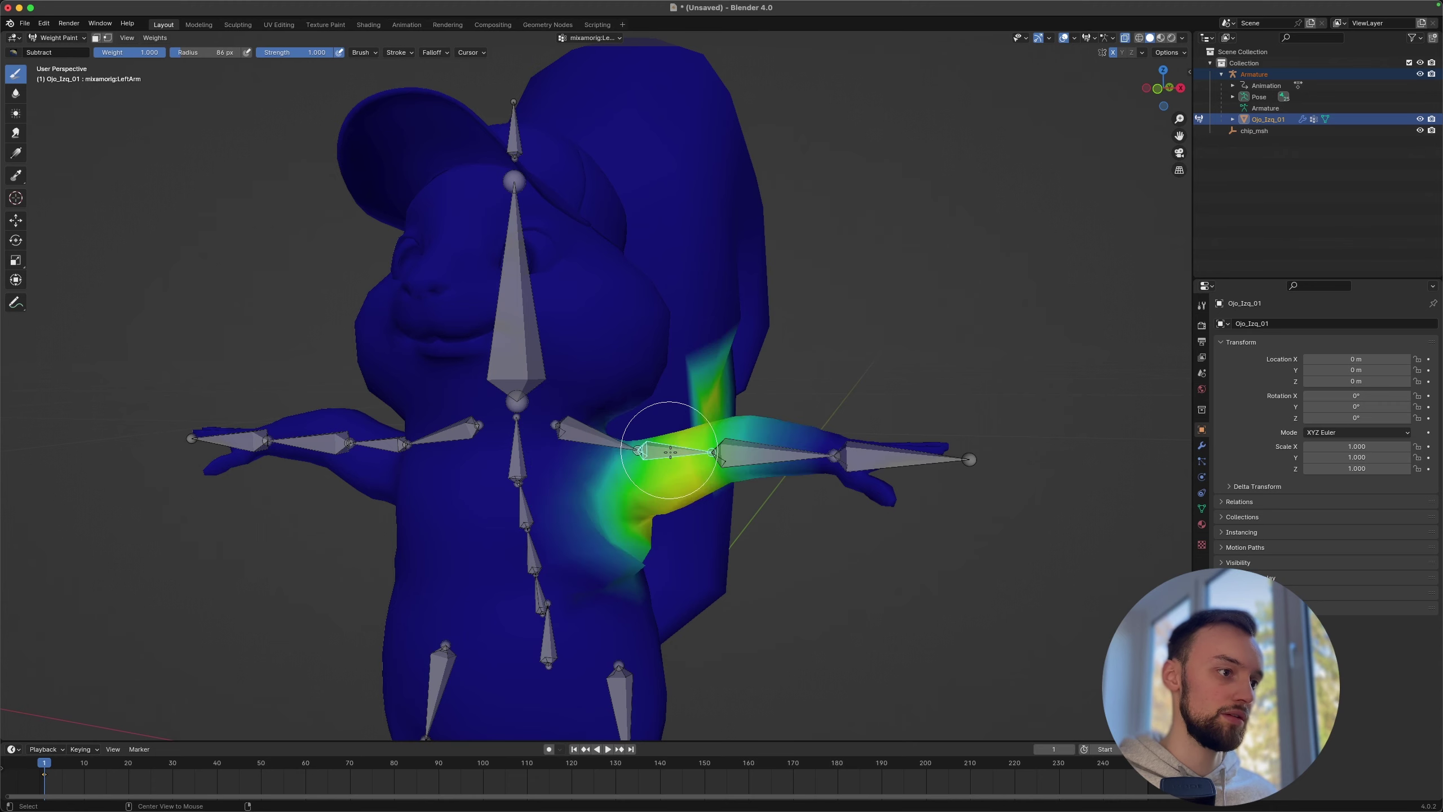
pyautogui.moveTo(676, 451); pyautogui.dragTo(645, 484, button='middle')
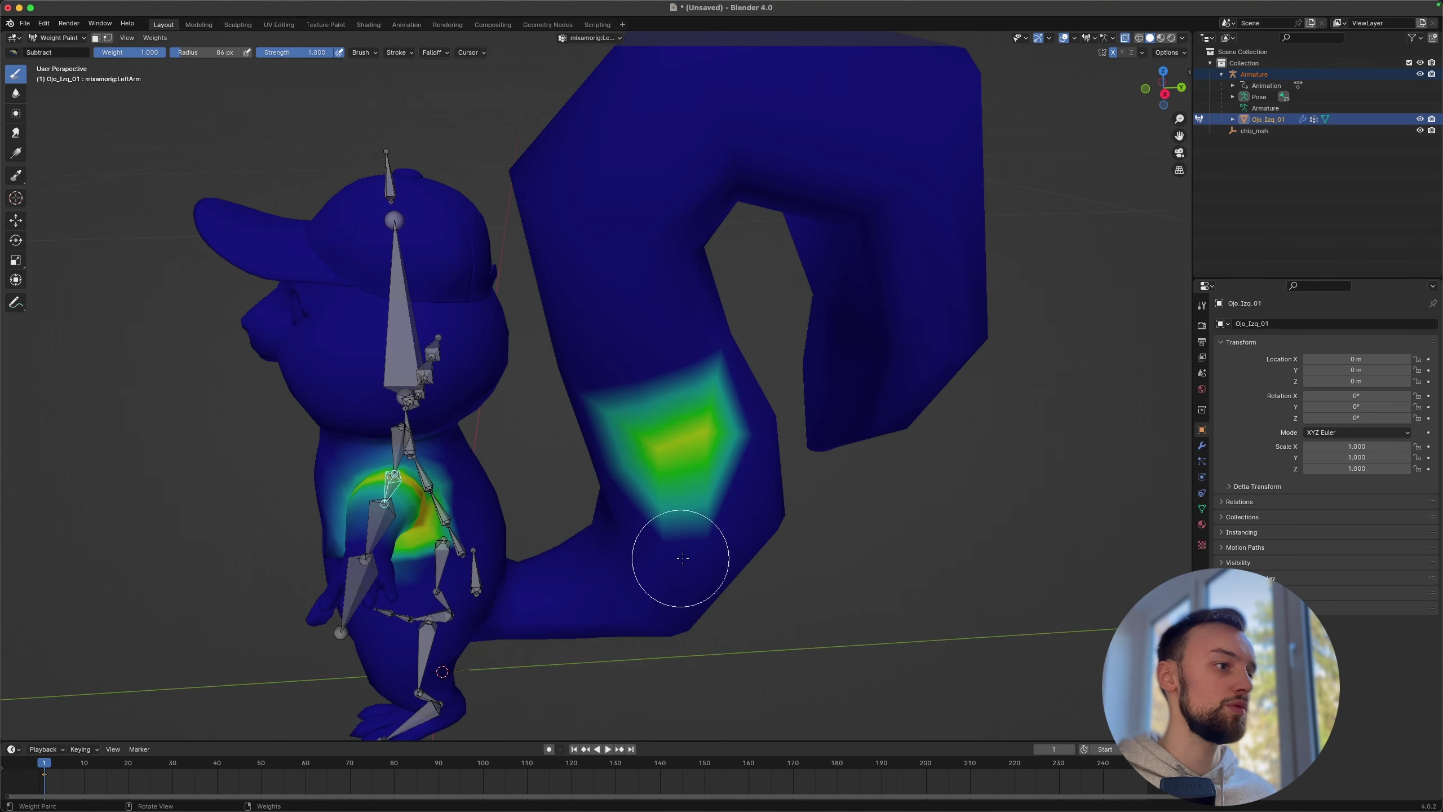
pyautogui.moveTo(677, 564)
pyautogui.mouseDown()
pyautogui.moveTo(680, 472)
pyautogui.moveTo(590, 342)
pyautogui.moveTo(703, 411)
pyautogui.moveTo(760, 471)
pyautogui.mouseUp()
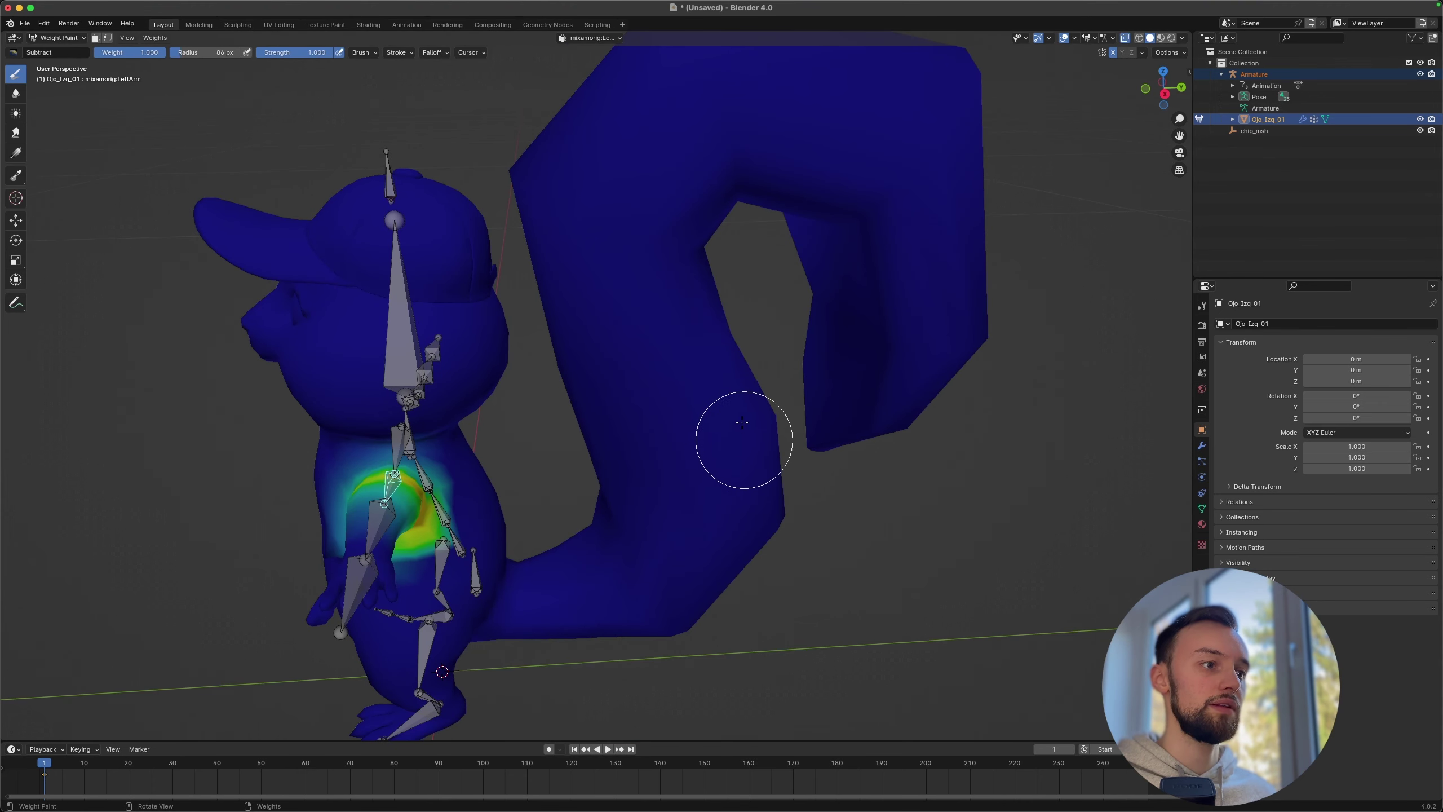
# Step: Trim the LeftArm weight off the left side of the torso with the Subtract brush
pyautogui.moveTo(708, 469)
pyautogui.mouseDown(button='middle')
pyautogui.moveTo(726, 425)
pyautogui.moveTo(841, 406)
pyautogui.mouseUp(button='middle')
pyautogui.moveTo(551, 545); pyautogui.dragTo(556, 546, button='middle')
pyautogui.moveTo(506, 525)
pyautogui.mouseDown()
pyautogui.moveTo(528, 541)
pyautogui.moveTo(484, 510)
pyautogui.mouseUp()
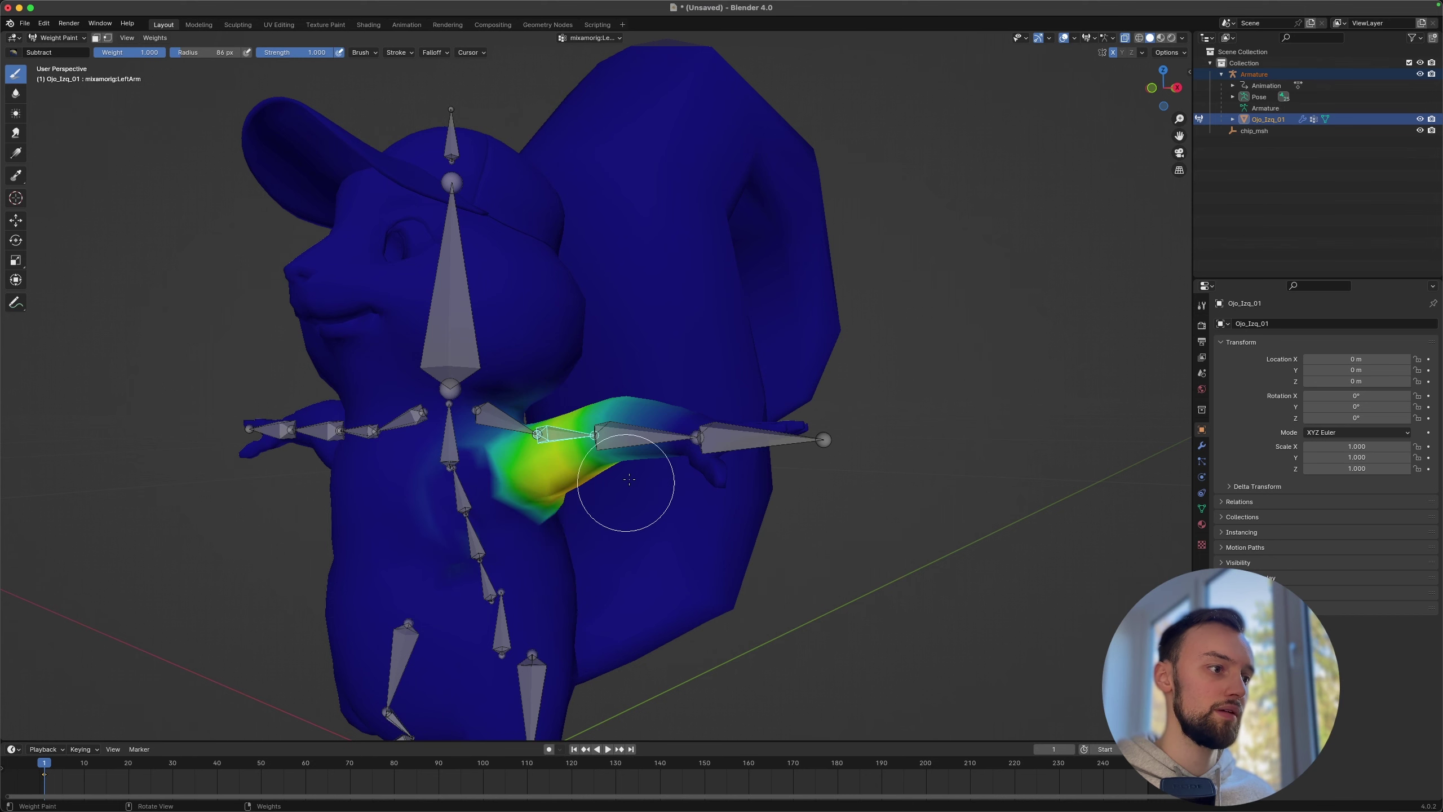
# Step: Examine the weights of the left forearm and left hand bones from several angles
pyautogui.moveTo(674, 450); pyautogui.dragTo(663, 464, button='middle')
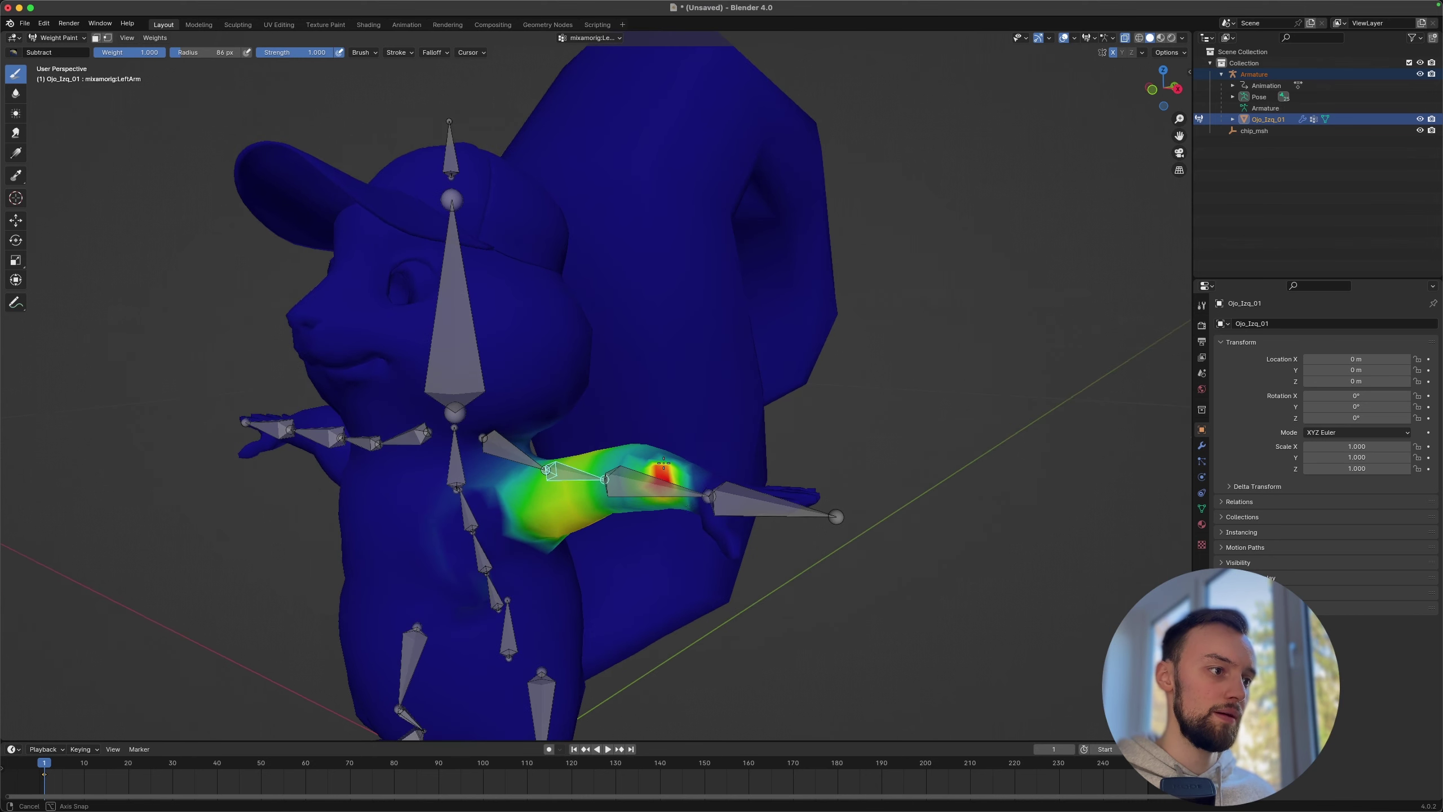
pyautogui.keyDown('ctrl'); pyautogui.click(650, 487); pyautogui.keyUp('ctrl')
pyautogui.keyDown('ctrl'); pyautogui.click(753, 500); pyautogui.keyUp('ctrl')
pyautogui.moveTo(754, 500); pyautogui.dragTo(583, 509, button='middle')
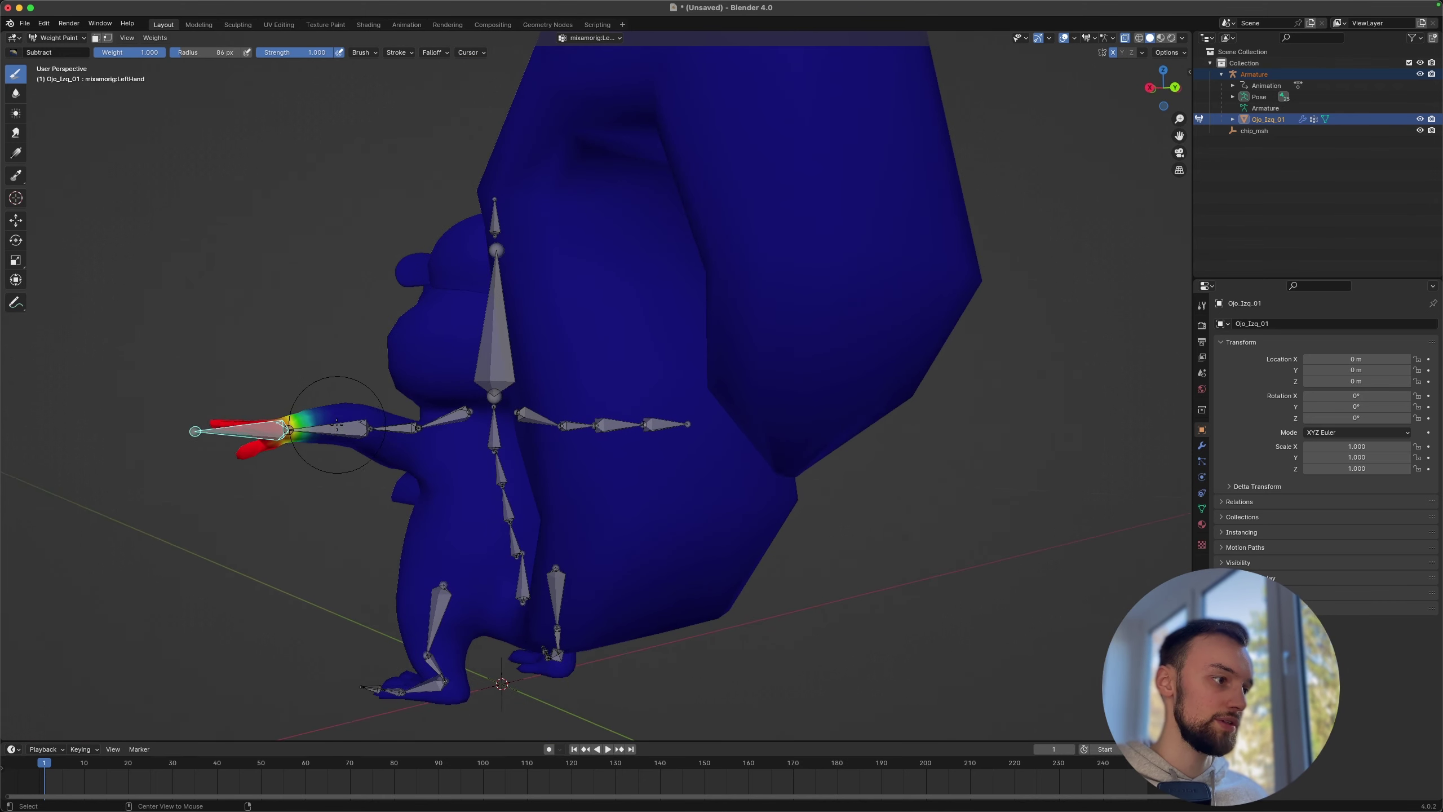
pyautogui.keyDown('ctrl'); pyautogui.click(333, 449); pyautogui.keyUp('ctrl')
pyautogui.moveTo(333, 449); pyautogui.dragTo(568, 489, button='middle')
pyautogui.scroll(-5, 445, 439)
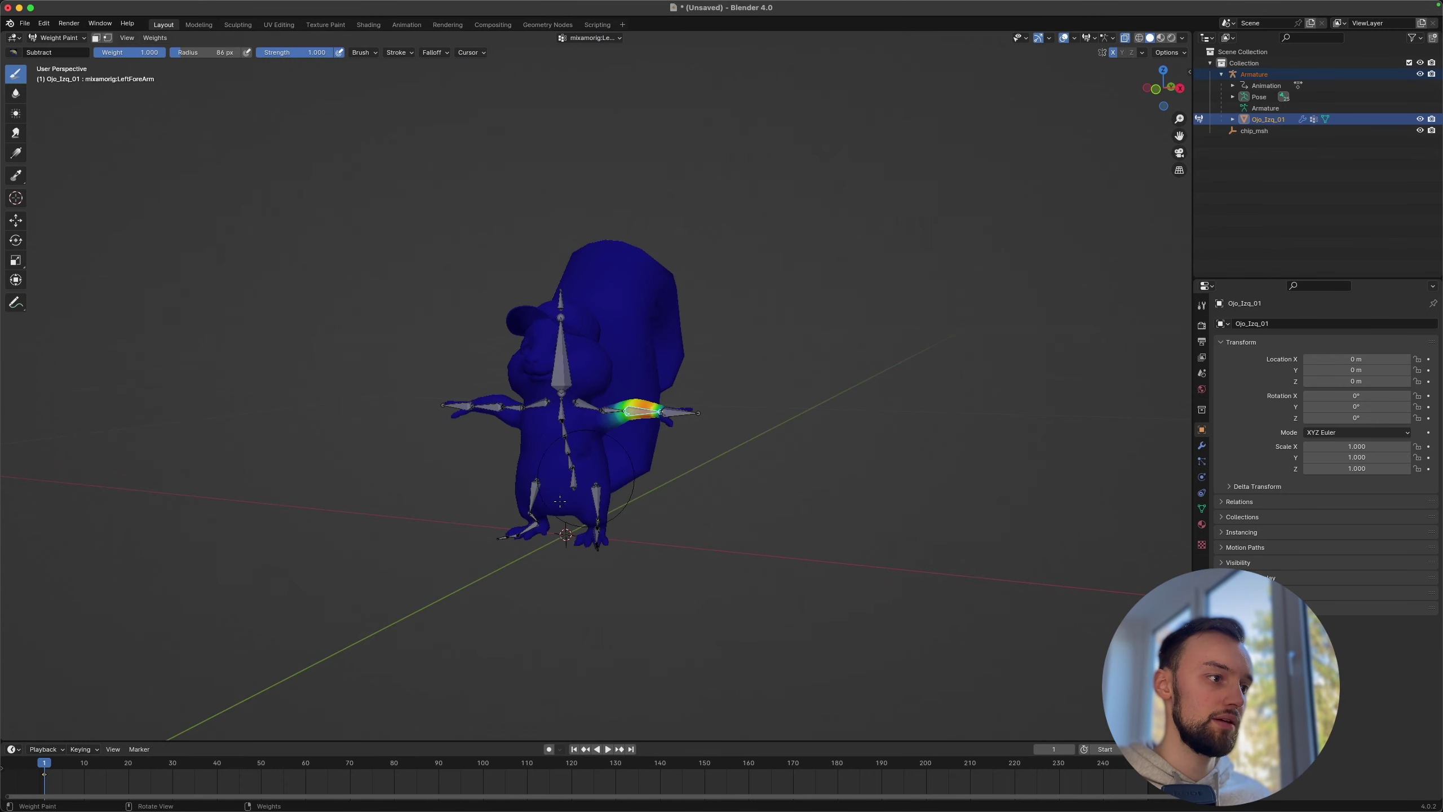
pyautogui.scroll(3, 576, 506)
pyautogui.moveTo(575, 546); pyautogui.dragTo(611, 469, button='middle')
pyautogui.scroll(2, 611, 469)
pyautogui.scroll(1, 612, 469)
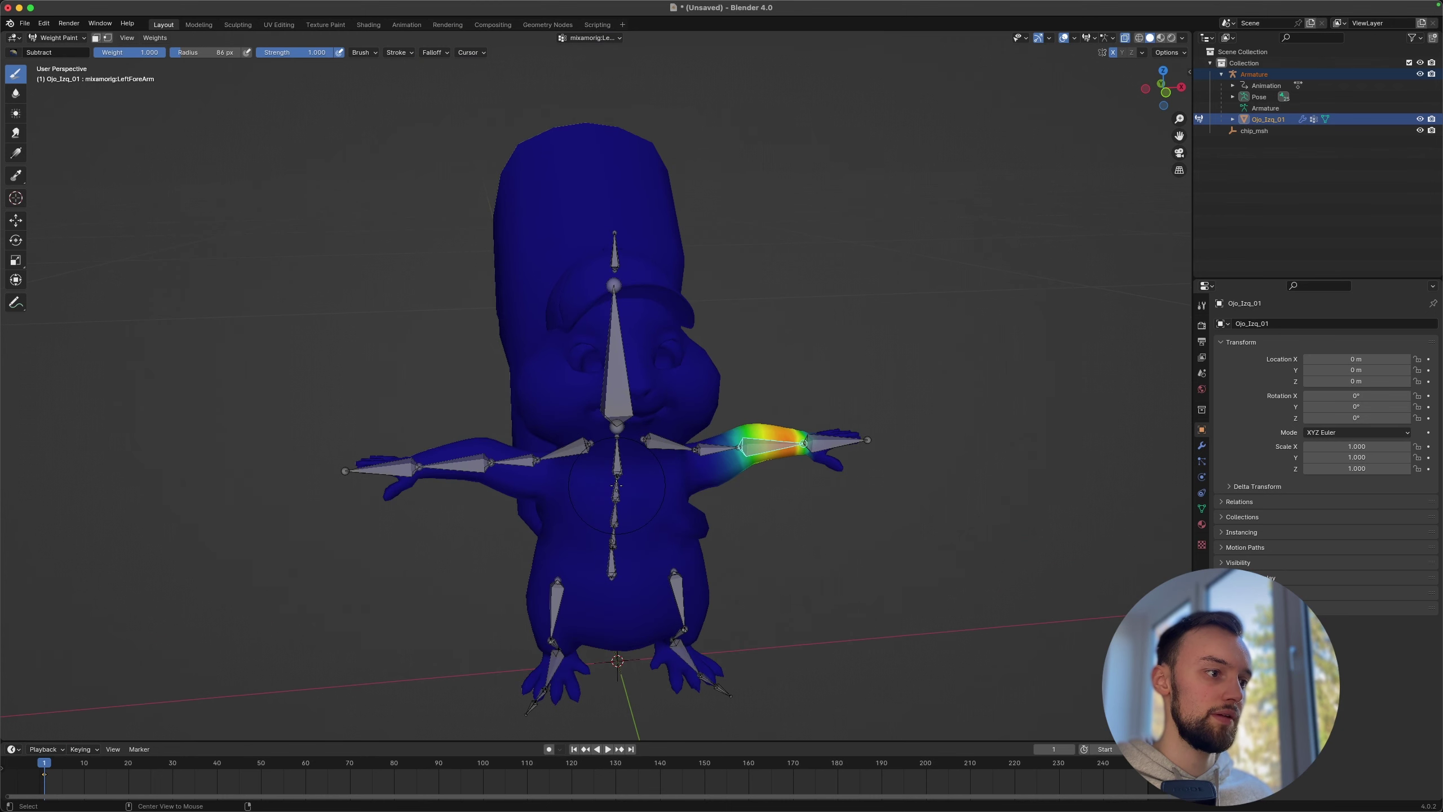
# Step: Select the Spine2 bone and erase its stray weights from the tail and face with an enlarged Subtract brush
pyautogui.keyDown('ctrl'); pyautogui.click(616, 485); pyautogui.keyUp('ctrl')
pyautogui.moveTo(616, 485); pyautogui.dragTo(558, 400, button='middle')
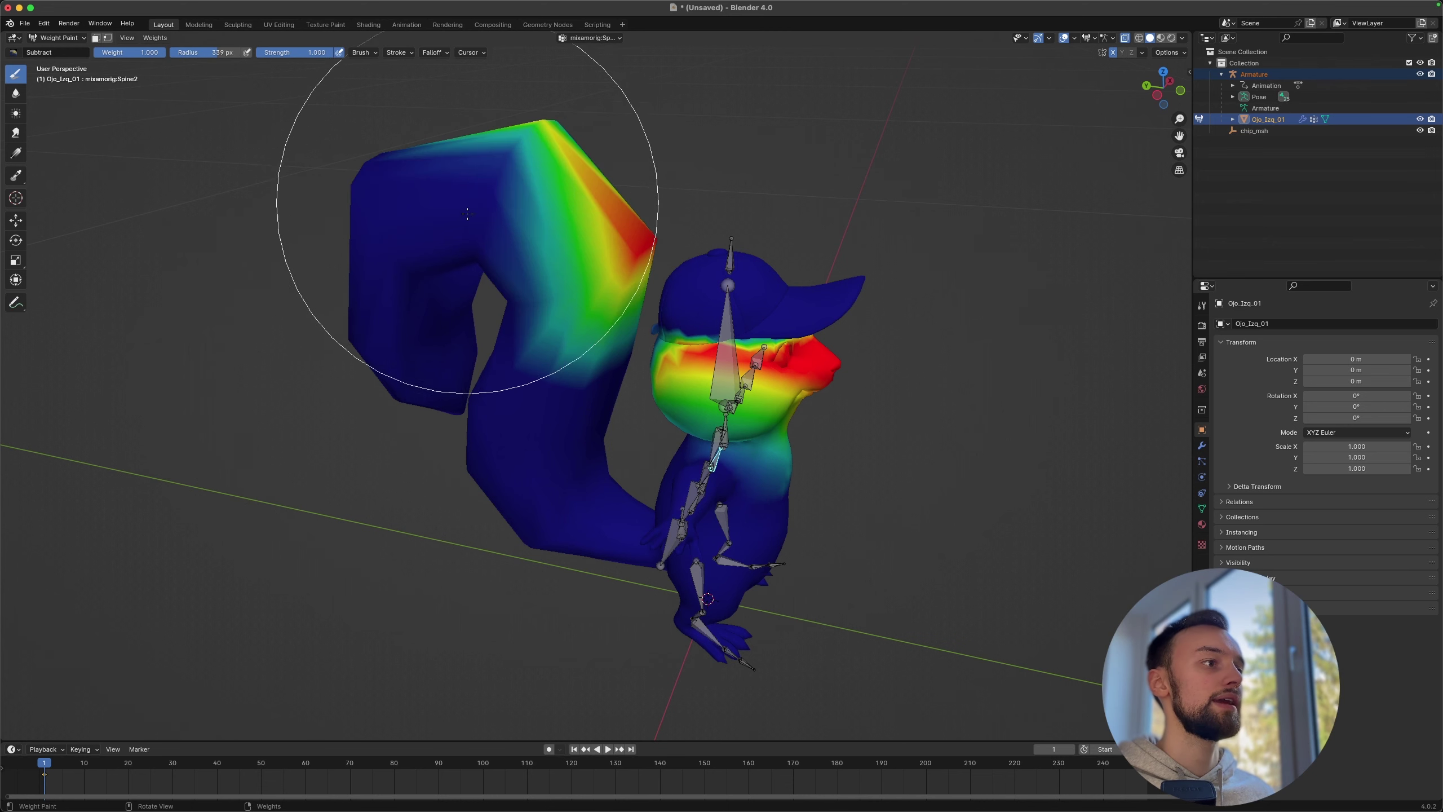
pyautogui.moveTo(530, 161)
pyautogui.mouseDown(button='middle')
pyautogui.moveTo(409, 174)
pyautogui.moveTo(474, 239)
pyautogui.mouseUp(button='middle')
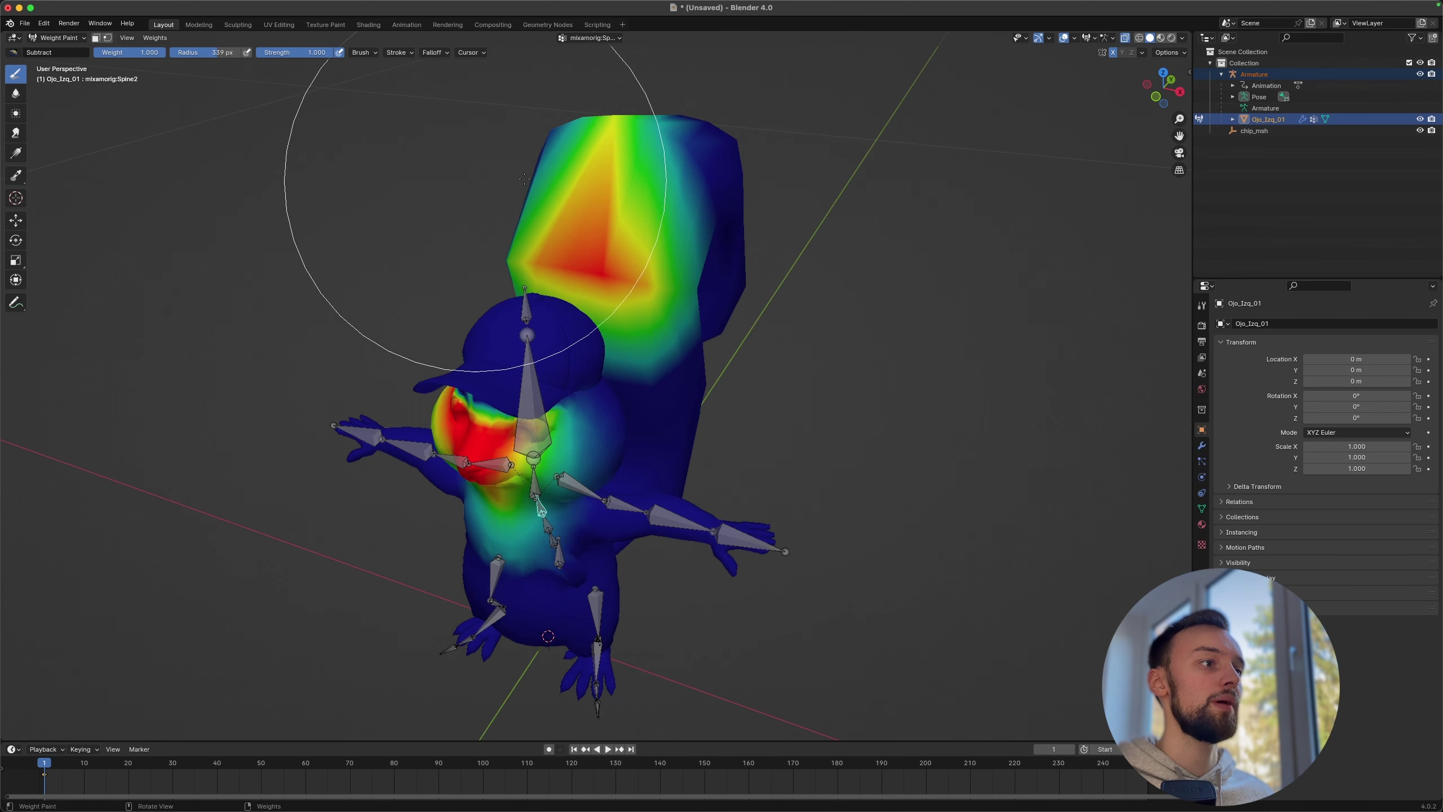
pyautogui.moveTo(628, 232)
pyautogui.mouseDown()
pyautogui.moveTo(598, 225)
pyautogui.moveTo(640, 239)
pyautogui.moveTo(554, 310)
pyautogui.moveTo(516, 299)
pyautogui.moveTo(489, 390)
pyautogui.moveTo(443, 356)
pyautogui.moveTo(454, 442)
pyautogui.mouseUp()
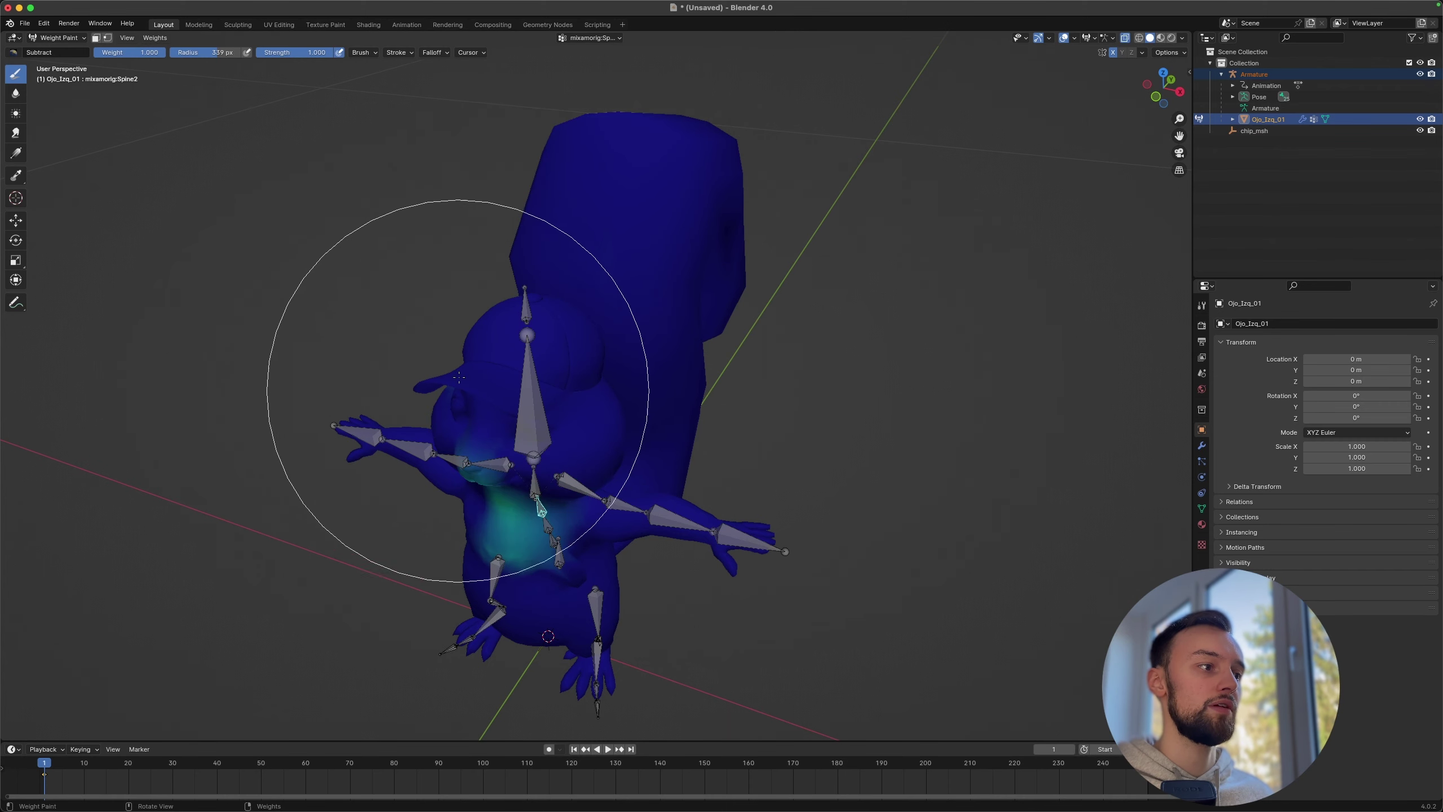
pyautogui.moveTo(612, 215)
pyautogui.mouseDown(button='middle')
pyautogui.moveTo(756, 273)
pyautogui.moveTo(724, 257)
pyautogui.mouseUp(button='middle')
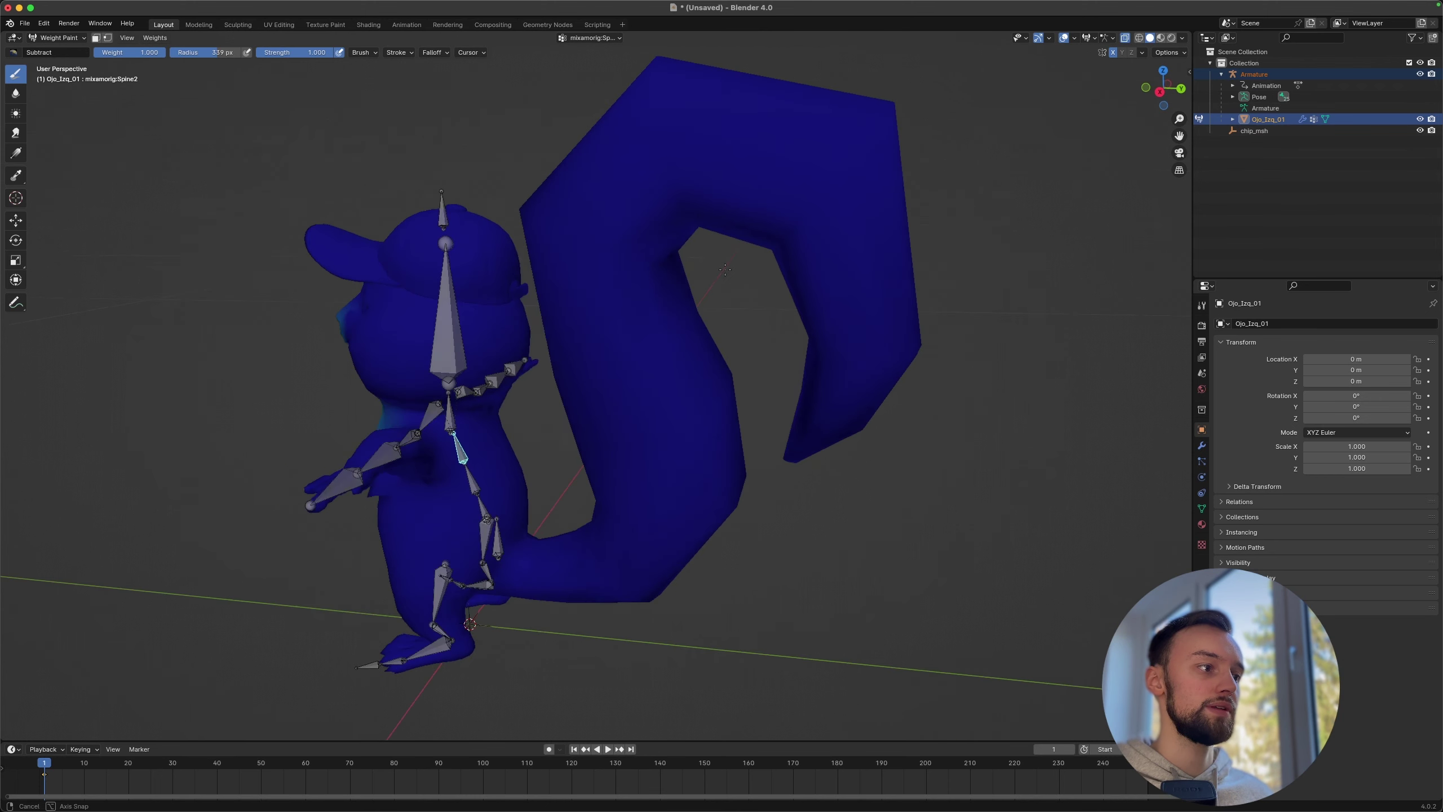
# Step: Paint Spine2 weight across the upper back and side of the torso with the Add brush at 70 px radius
pyautogui.click(18, 53)
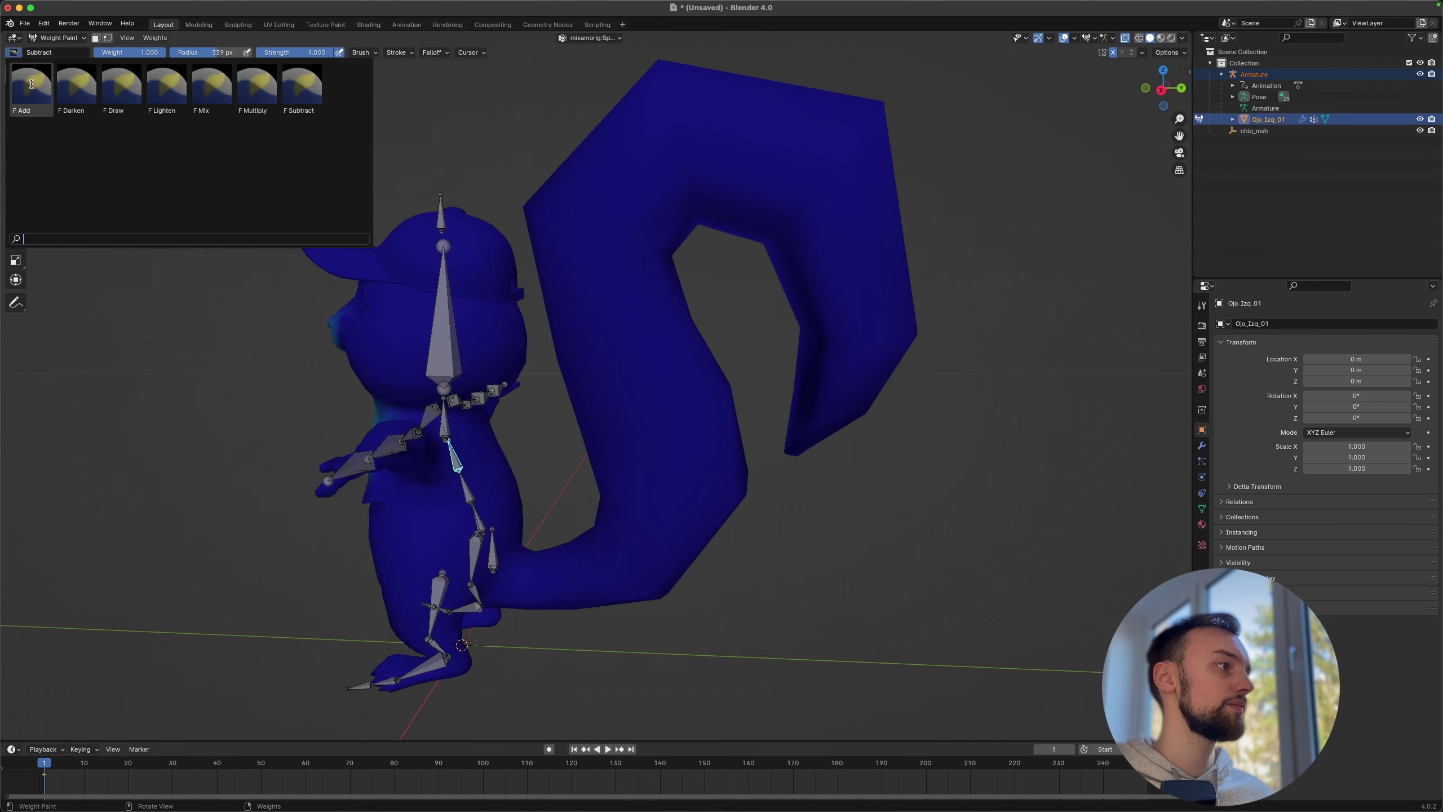
pyautogui.click(31, 88)
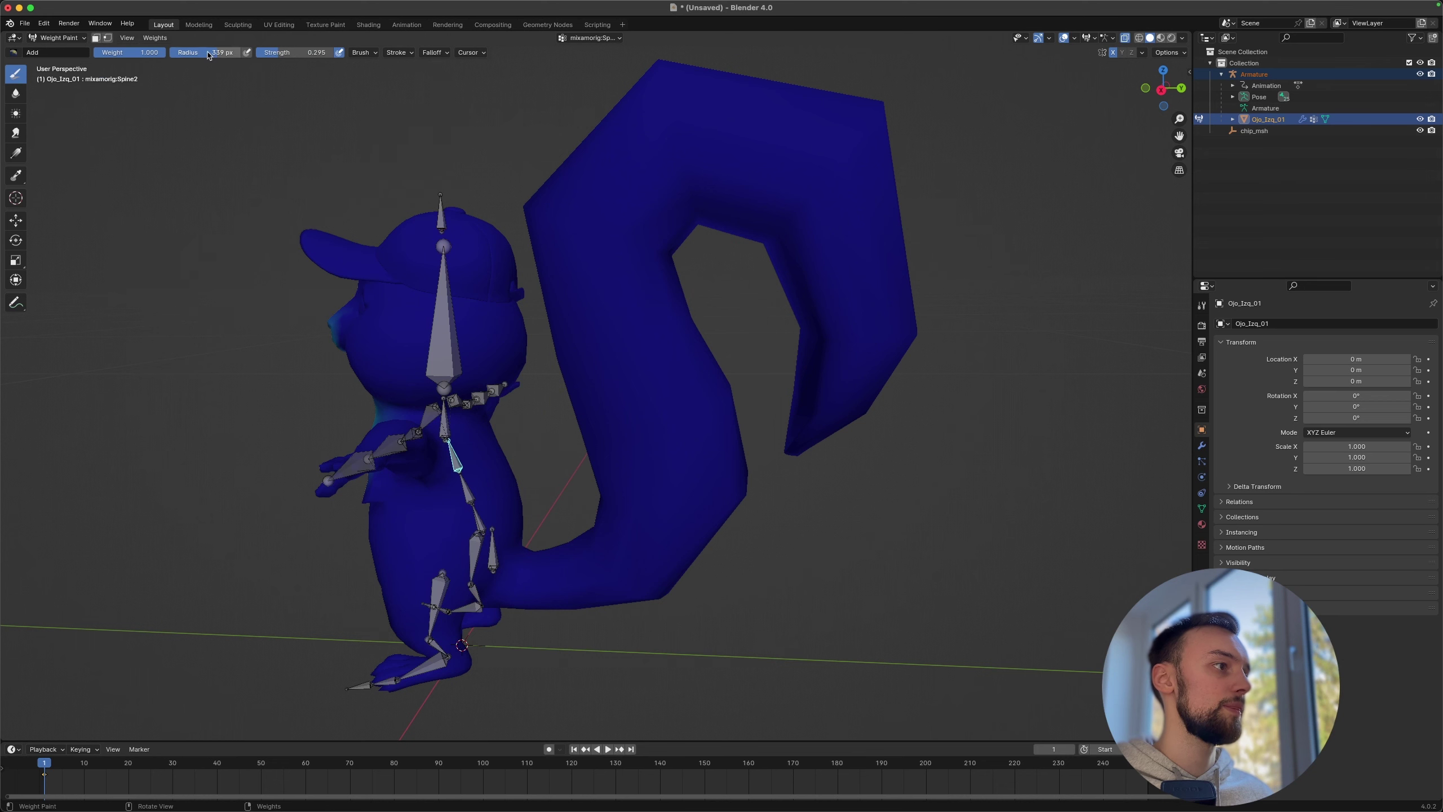
pyautogui.moveTo(568, 518); pyautogui.dragTo(487, 483, button='middle')
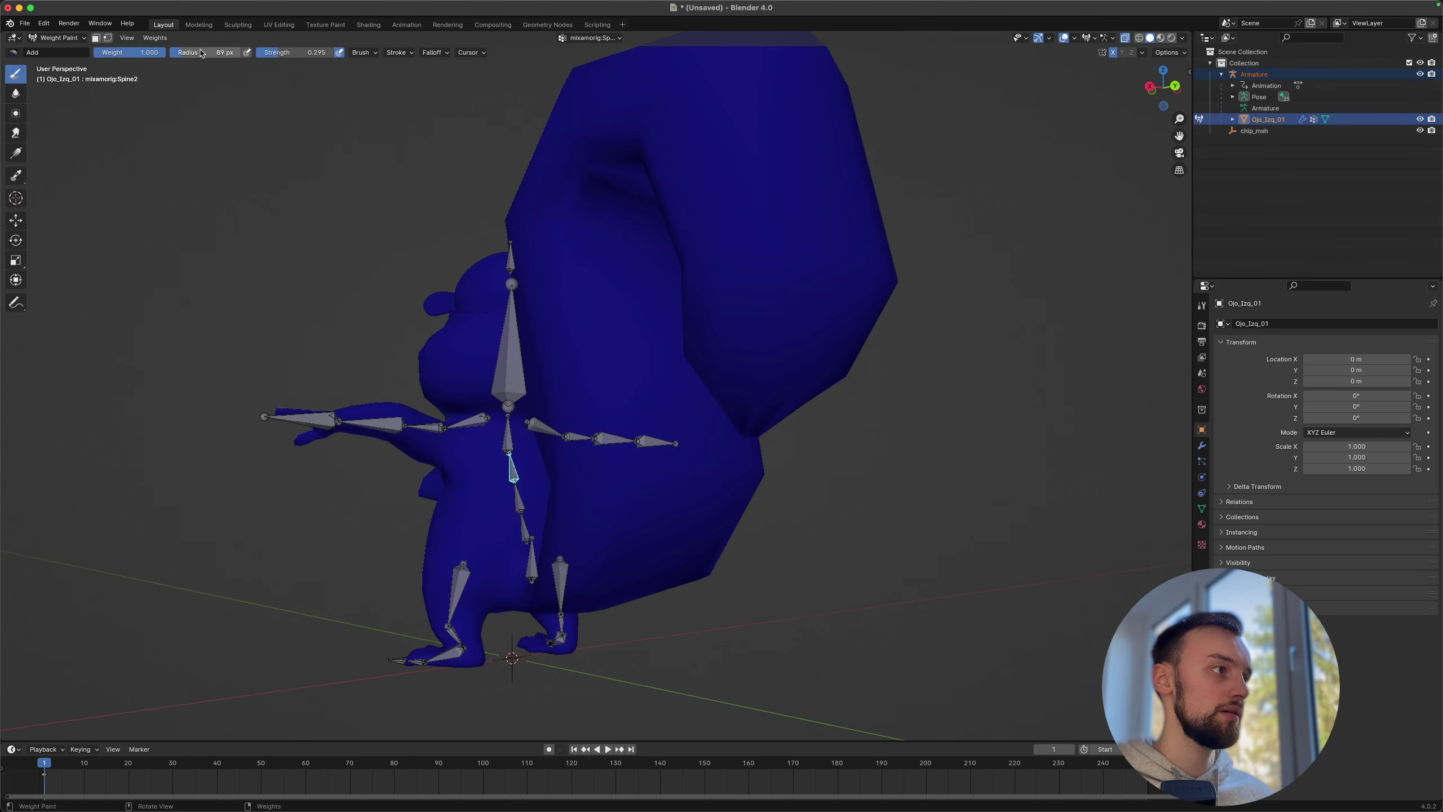
pyautogui.scroll(2, 467, 478)
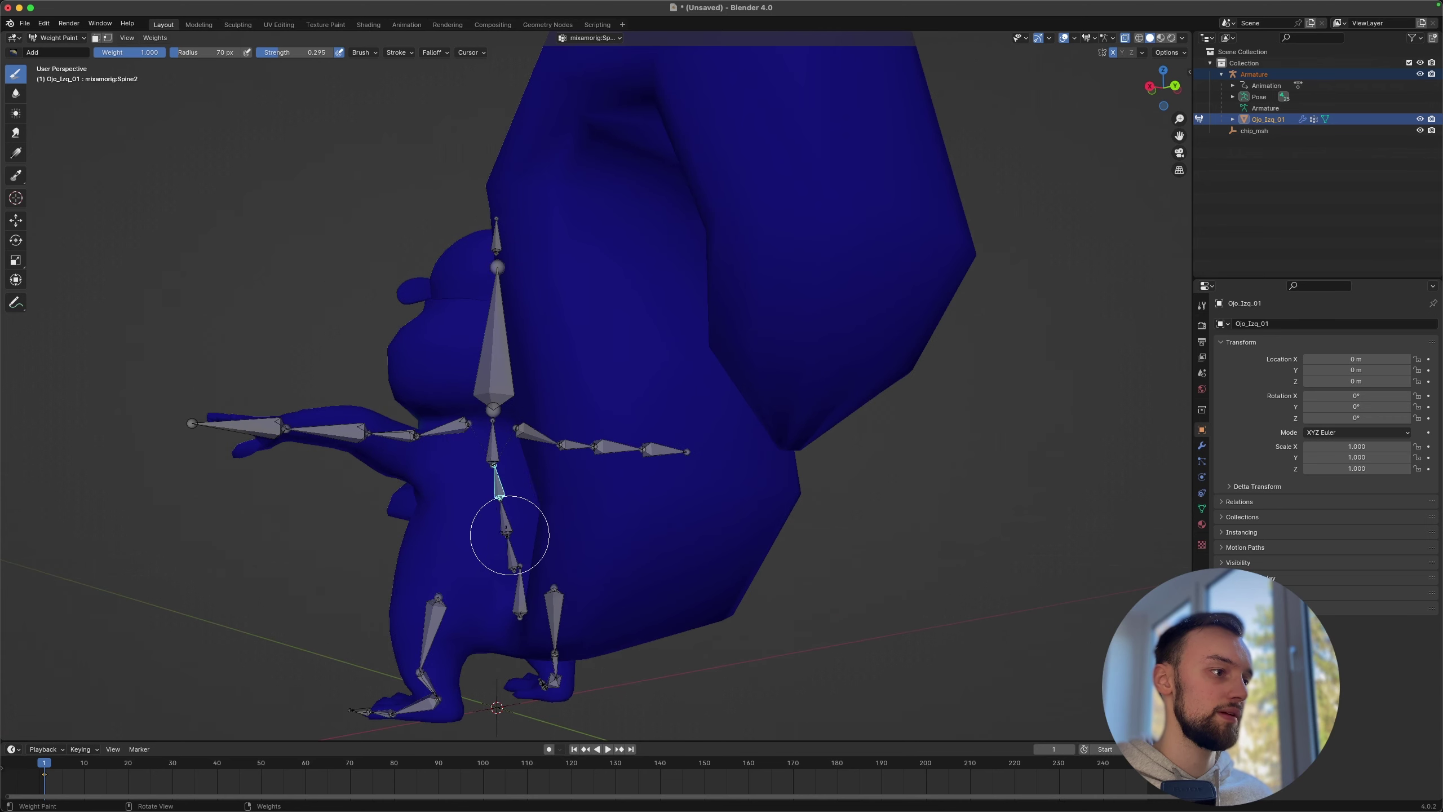
pyautogui.moveTo(472, 492); pyautogui.dragTo(505, 486)
pyautogui.moveTo(506, 486); pyautogui.dragTo(499, 498, button='middle')
pyautogui.moveTo(499, 497)
pyautogui.mouseDown()
pyautogui.moveTo(484, 483)
pyautogui.moveTo(514, 483)
pyautogui.mouseUp()
pyautogui.moveTo(514, 483); pyautogui.dragTo(403, 487, button='middle')
pyautogui.moveTo(403, 486)
pyautogui.mouseDown()
pyautogui.moveTo(370, 483)
pyautogui.moveTo(398, 487)
pyautogui.mouseUp()
# Step: Continue the Spine2 weight as a horizontal band across the front of the chest below the arms
pyautogui.moveTo(398, 486)
pyautogui.mouseDown(button='middle')
pyautogui.moveTo(493, 492)
pyautogui.moveTo(467, 492)
pyautogui.mouseUp(button='middle')
pyautogui.moveTo(467, 493)
pyautogui.mouseDown()
pyautogui.moveTo(467, 506)
pyautogui.moveTo(580, 508)
pyautogui.mouseUp()
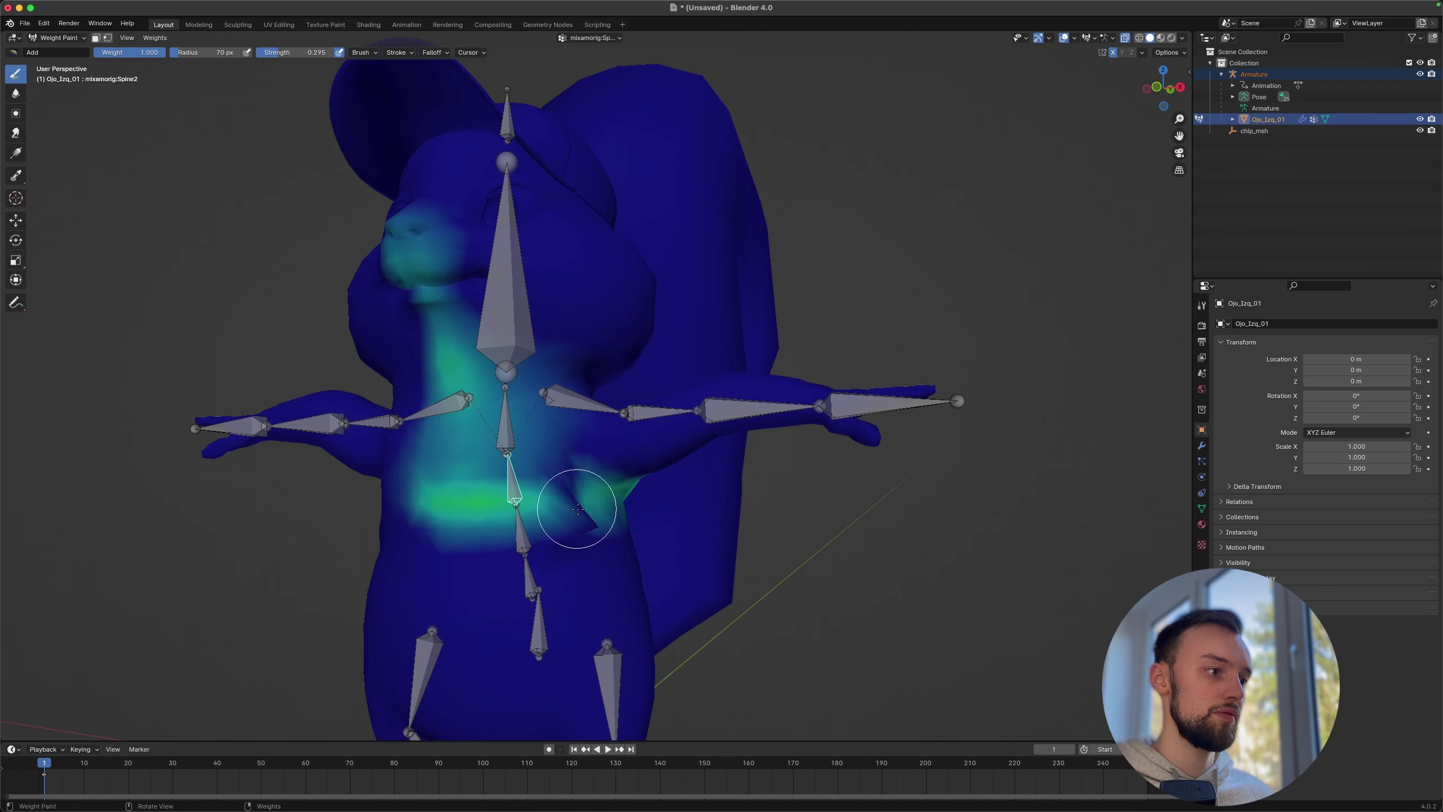
pyautogui.moveTo(580, 508)
pyautogui.mouseDown(button='middle')
pyautogui.moveTo(639, 517)
pyautogui.moveTo(589, 525)
pyautogui.mouseUp(button='middle')
pyautogui.moveTo(589, 526); pyautogui.dragTo(762, 546)
pyautogui.moveTo(762, 545); pyautogui.dragTo(635, 478, button='middle')
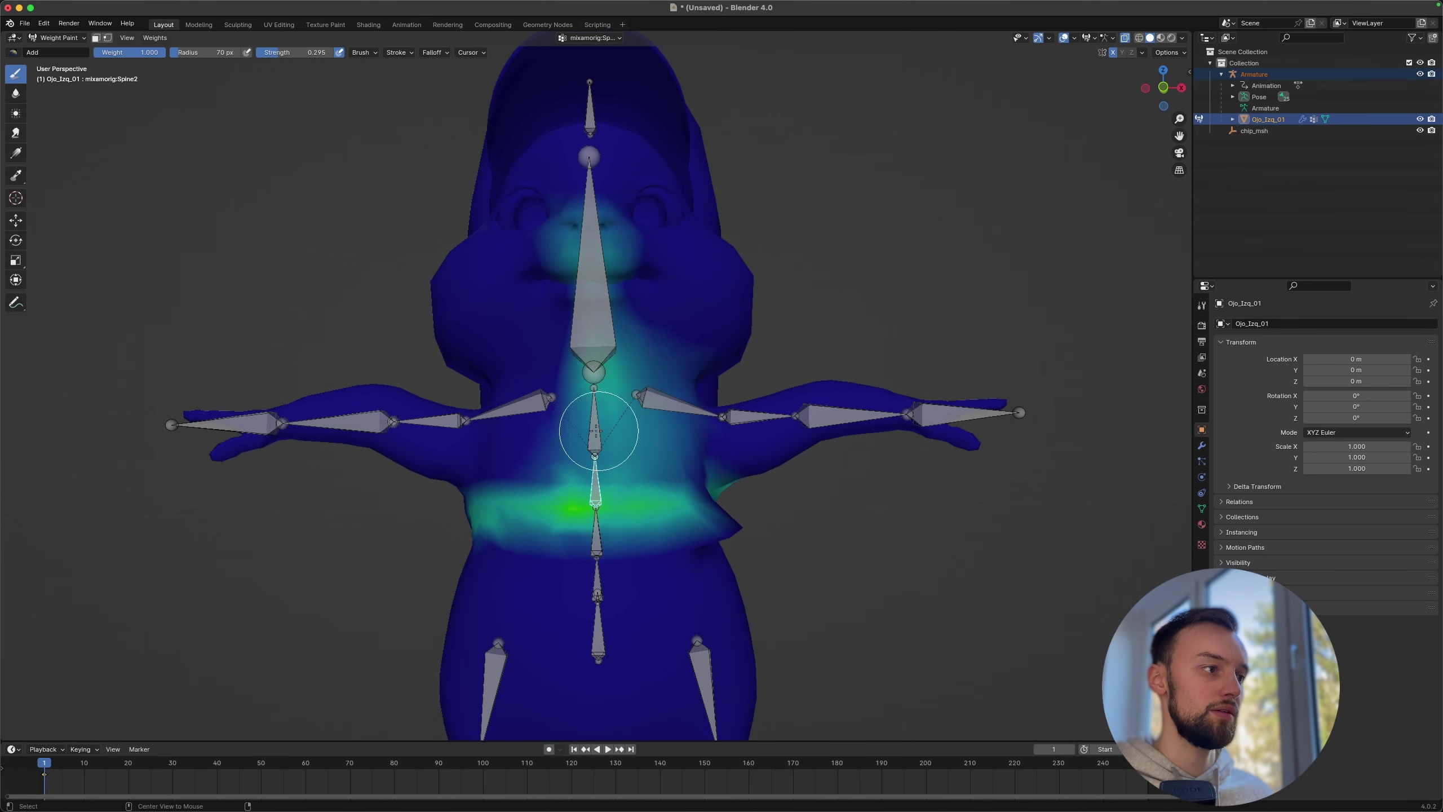
# Step: Erase the Spine2 weight from the face, neck and upper chest with the Subtract brush
pyautogui.click(16, 52)
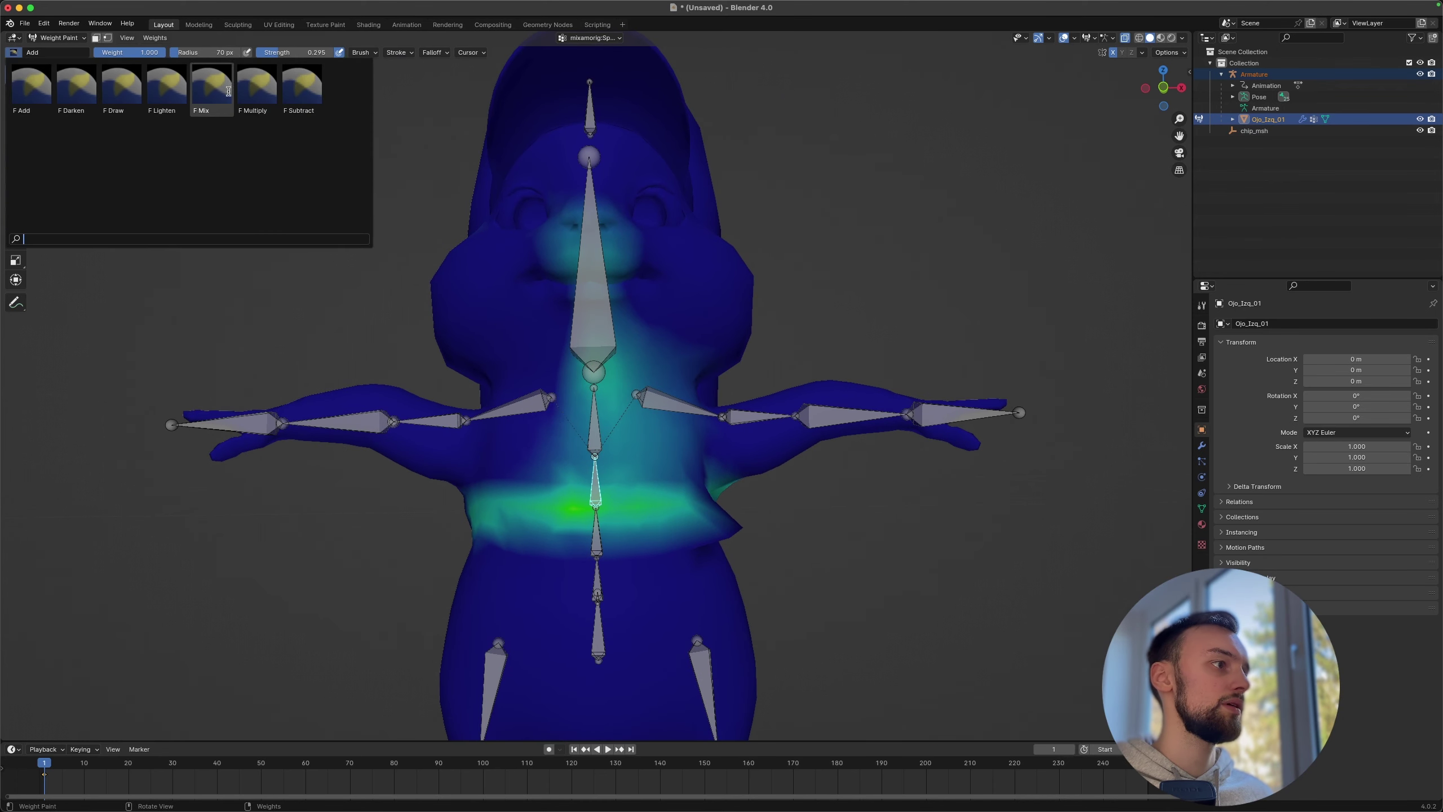
pyautogui.click(302, 89)
pyautogui.moveTo(614, 272)
pyautogui.mouseDown()
pyautogui.moveTo(584, 278)
pyautogui.moveTo(567, 361)
pyautogui.moveTo(639, 381)
pyautogui.moveTo(592, 436)
pyautogui.moveTo(644, 434)
pyautogui.moveTo(632, 400)
pyautogui.mouseUp()
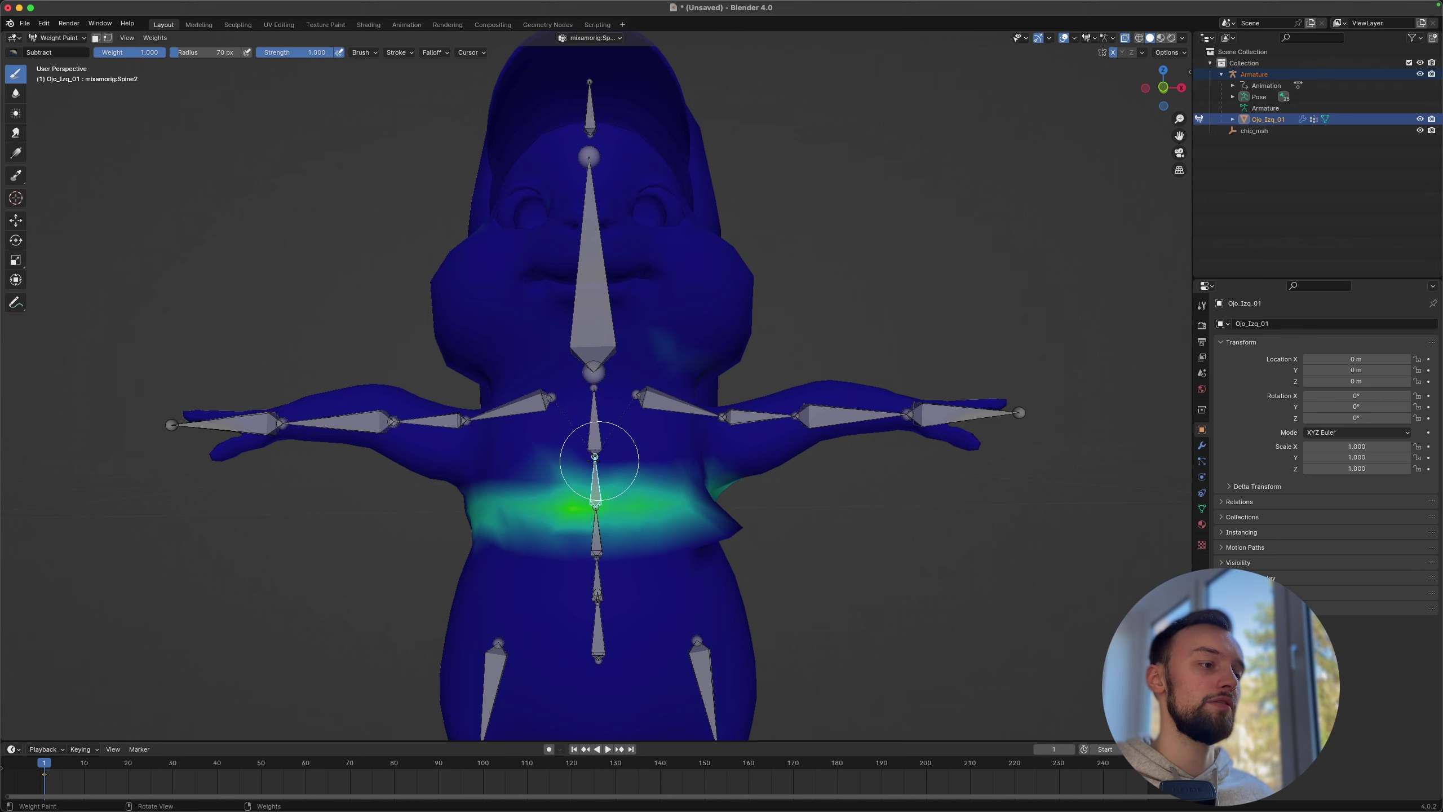
# Step: Select the Spine1 bone and erase its existing weights from the chest and sides of the torso
pyautogui.moveTo(647, 530); pyautogui.dragTo(585, 453, button='middle')
pyautogui.scroll(-1, 604, 527)
pyautogui.keyDown('ctrl'); pyautogui.click(629, 502); pyautogui.keyUp('ctrl')
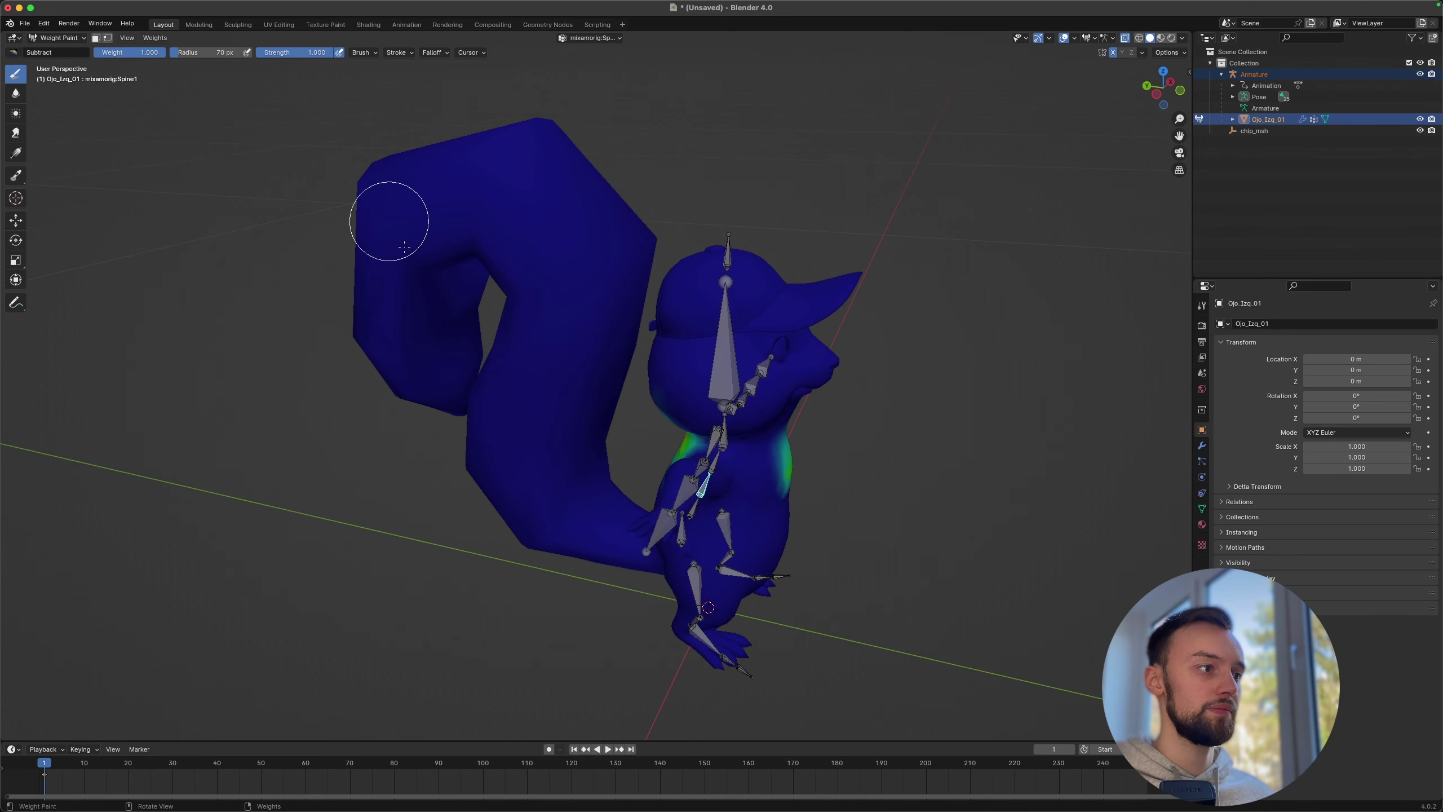
pyautogui.moveTo(653, 364); pyautogui.dragTo(622, 412, button='middle')
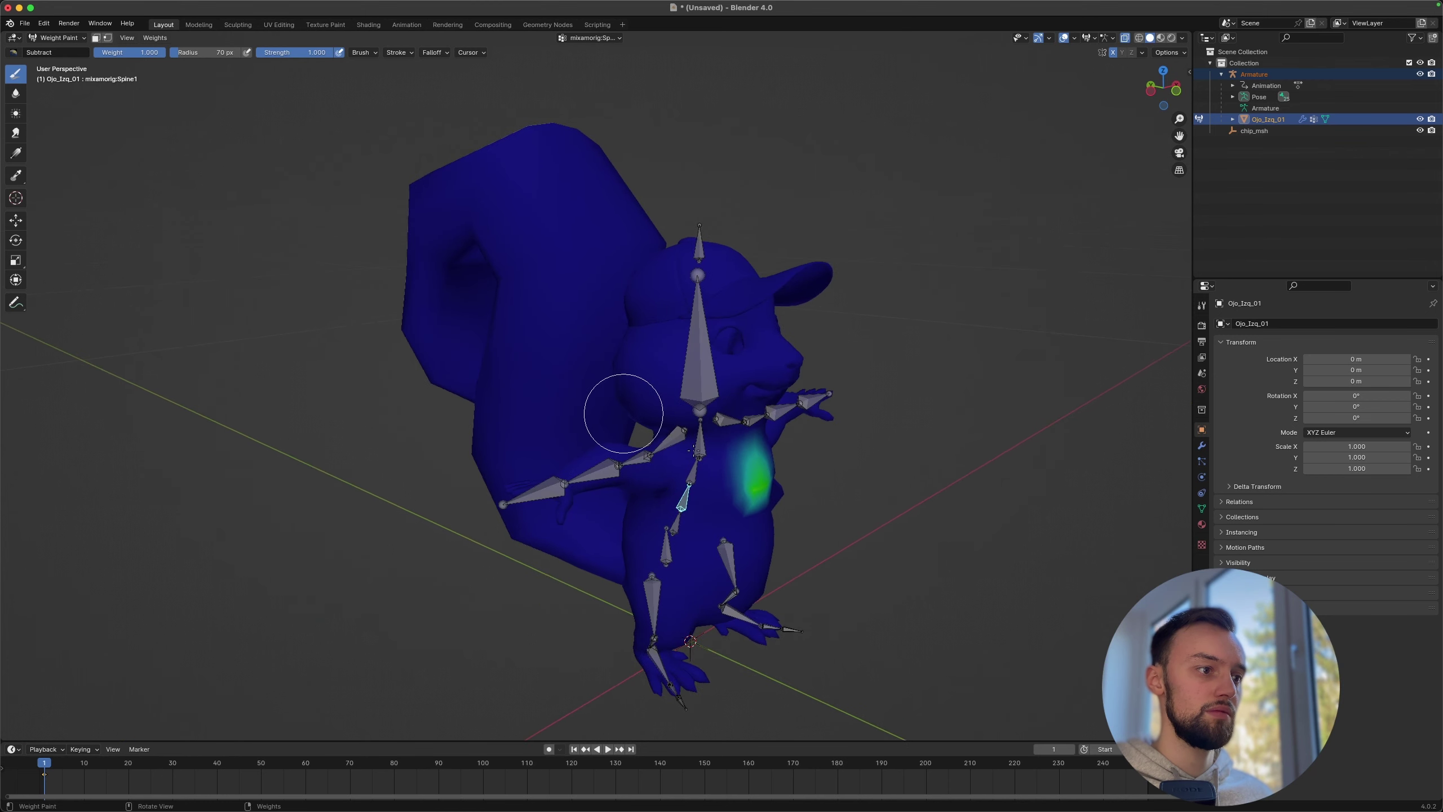
pyautogui.moveTo(800, 453); pyautogui.dragTo(672, 430, button='middle')
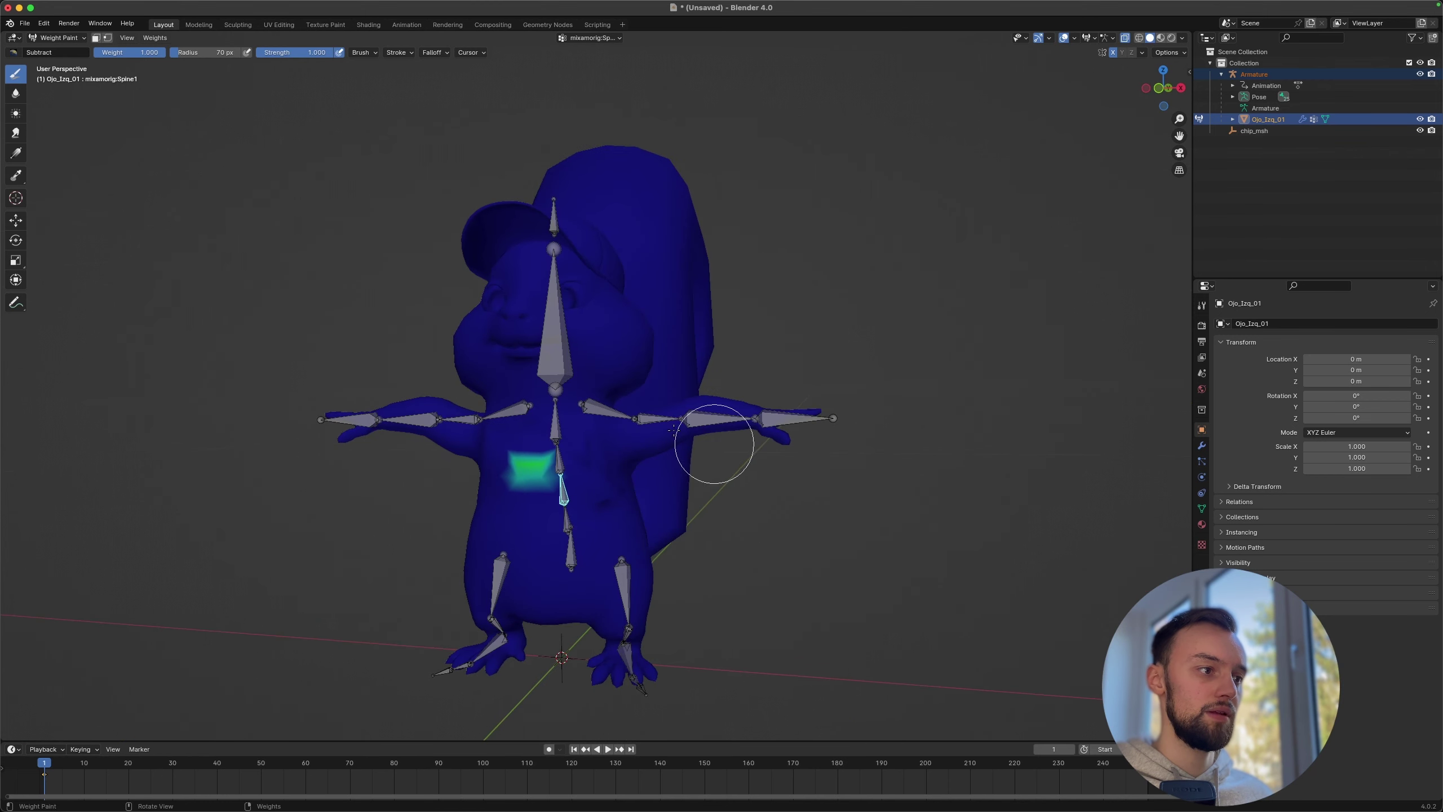
pyautogui.moveTo(557, 472)
pyautogui.mouseDown()
pyautogui.moveTo(531, 477)
pyautogui.moveTo(612, 435)
pyautogui.mouseUp()
pyautogui.moveTo(620, 435); pyautogui.dragTo(765, 442, button='middle')
pyautogui.moveTo(765, 442)
pyautogui.mouseDown()
pyautogui.moveTo(667, 449)
pyautogui.moveTo(622, 434)
pyautogui.mouseUp()
pyautogui.moveTo(622, 435); pyautogui.dragTo(568, 421, button='middle')
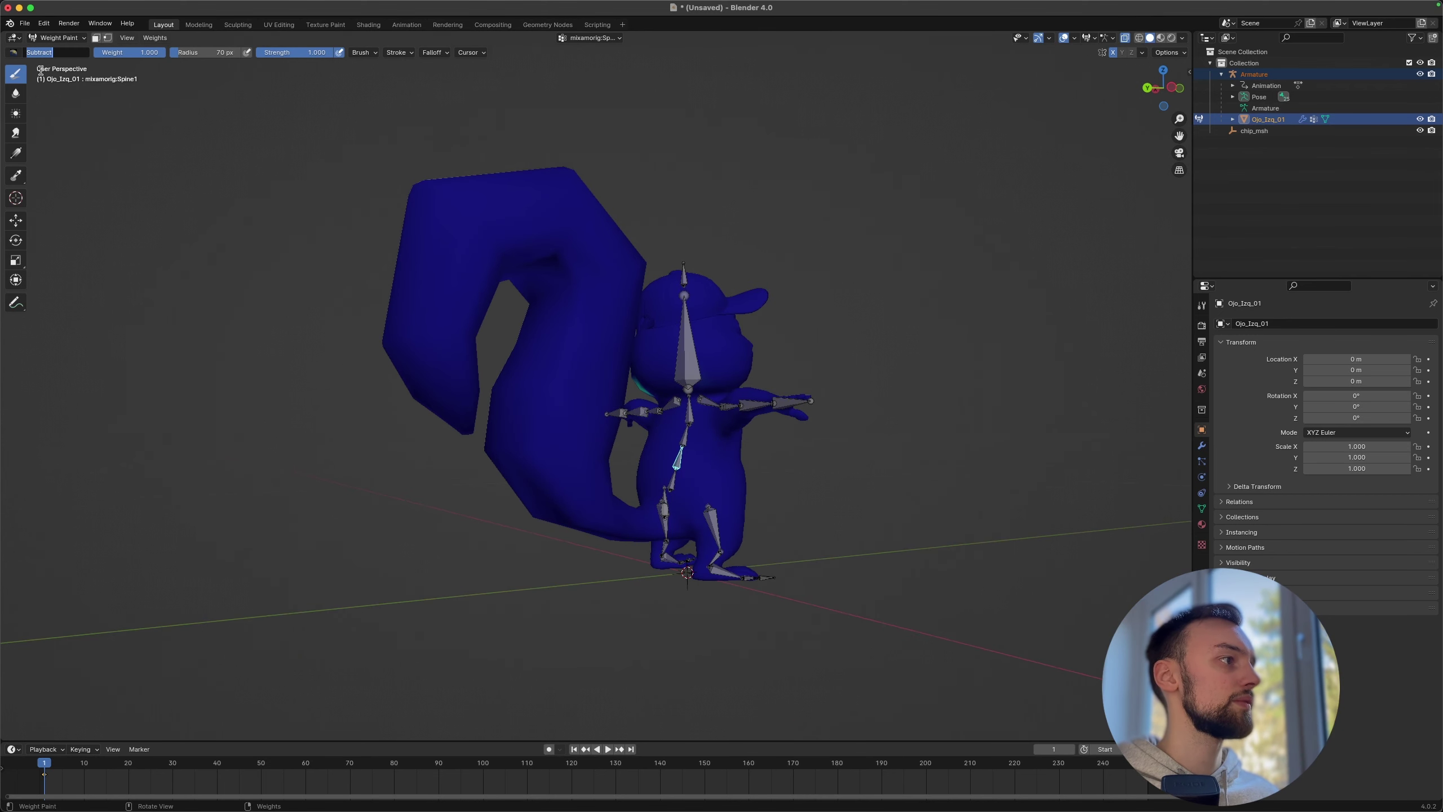
# Step: Erase the leftover Spine1 weight patch at the back of the head with the Subtract brush
pyautogui.click(14, 54)
pyautogui.click(32, 88)
pyautogui.moveTo(748, 433)
pyautogui.mouseDown(button='middle')
pyautogui.moveTo(725, 465)
pyautogui.moveTo(483, 438)
pyautogui.mouseUp(button='middle')
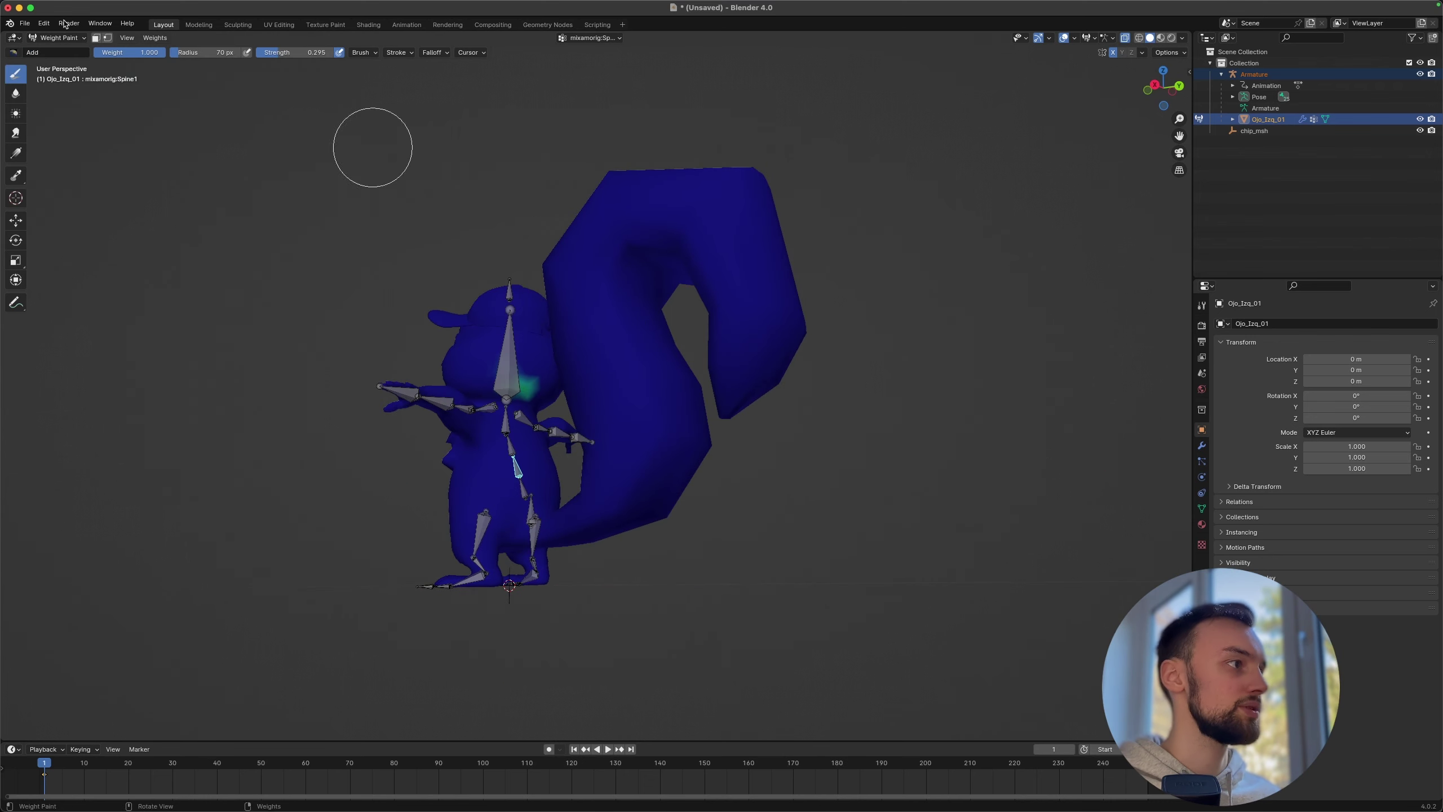
pyautogui.click(21, 48)
pyautogui.click(302, 89)
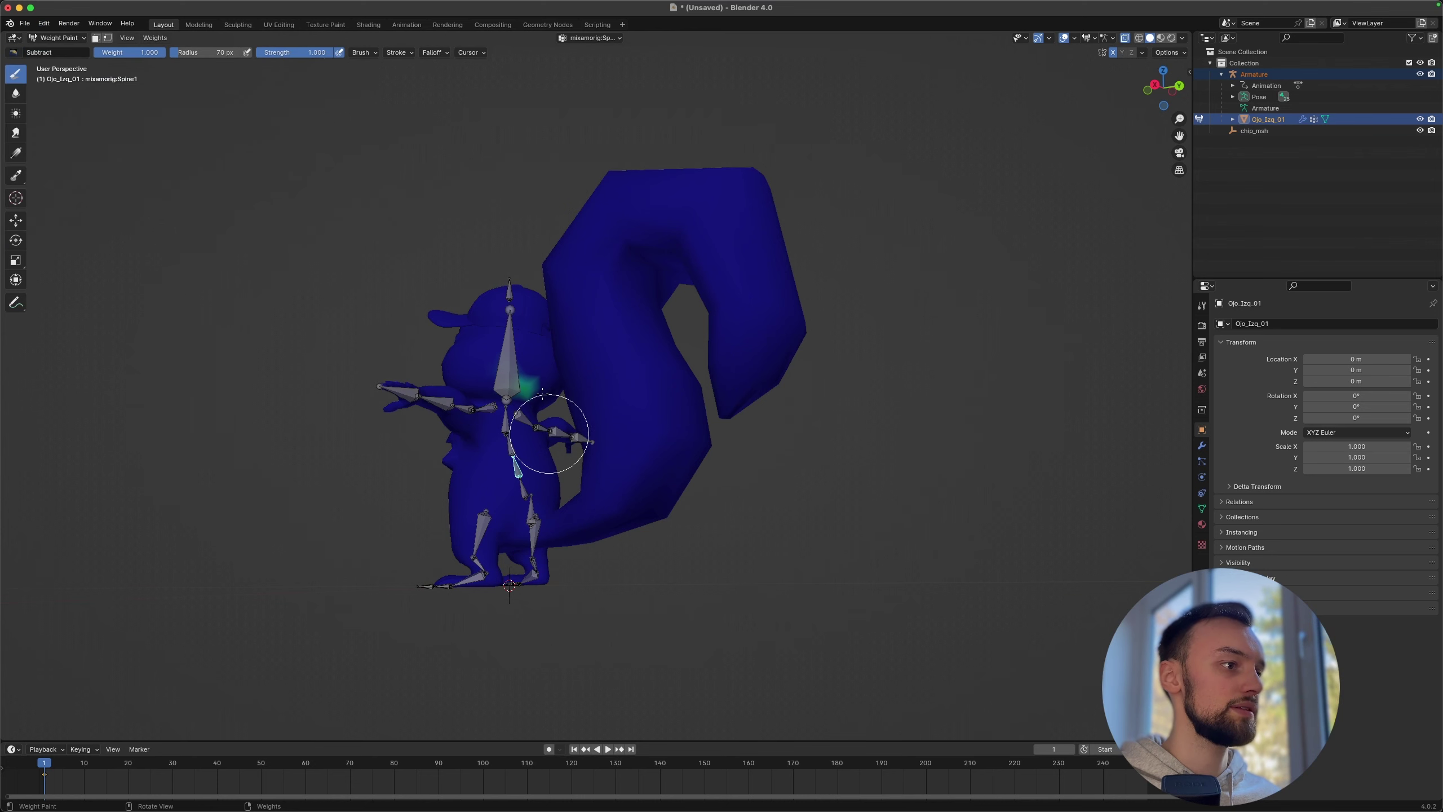
pyautogui.moveTo(550, 433); pyautogui.dragTo(501, 367)
# Step: Paint a horizontal Spine1 weight band around the torso below the chest using the Add brush at 70 px radius
pyautogui.click(13, 52)
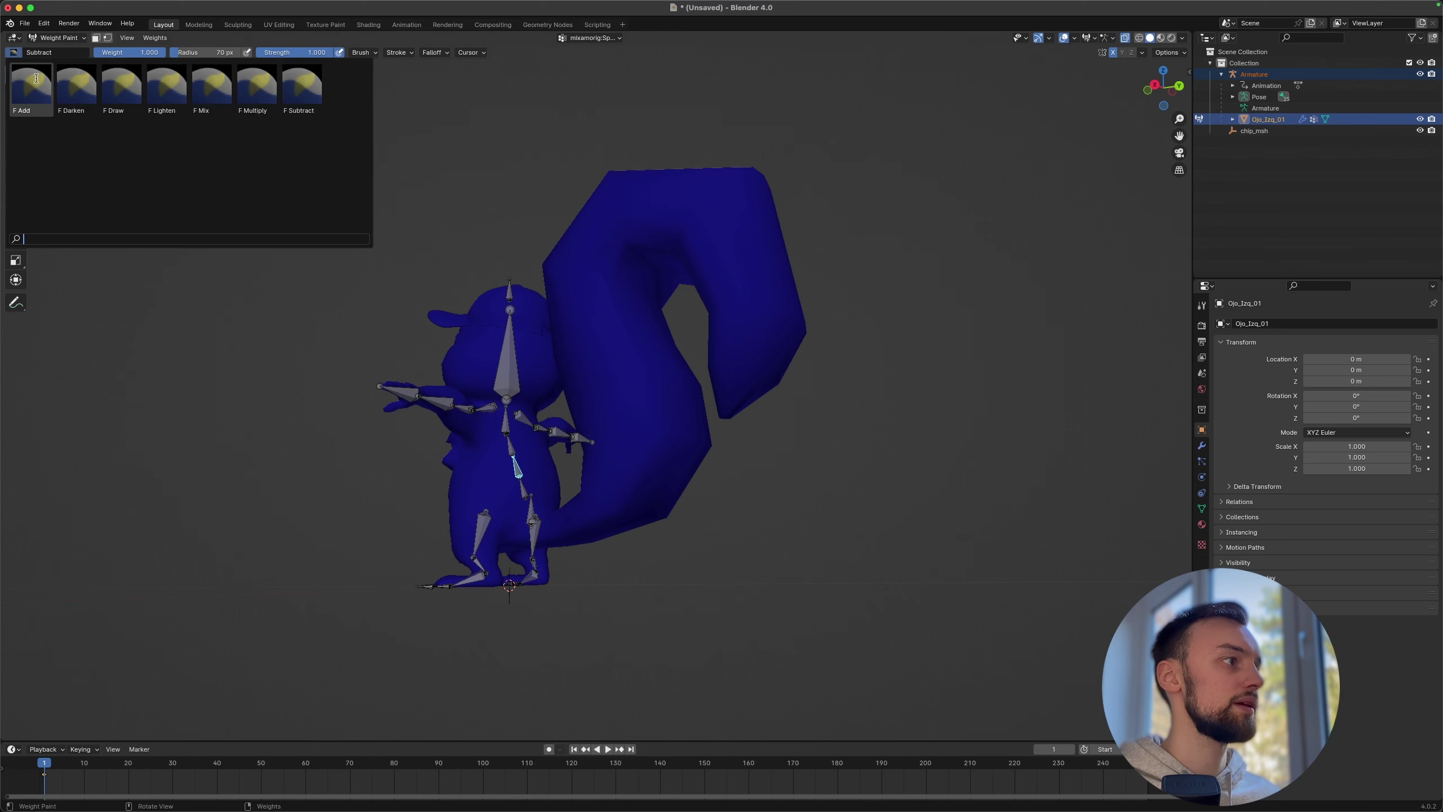
pyautogui.click(302, 89)
pyautogui.moveTo(294, 381); pyautogui.dragTo(506, 482, button='middle')
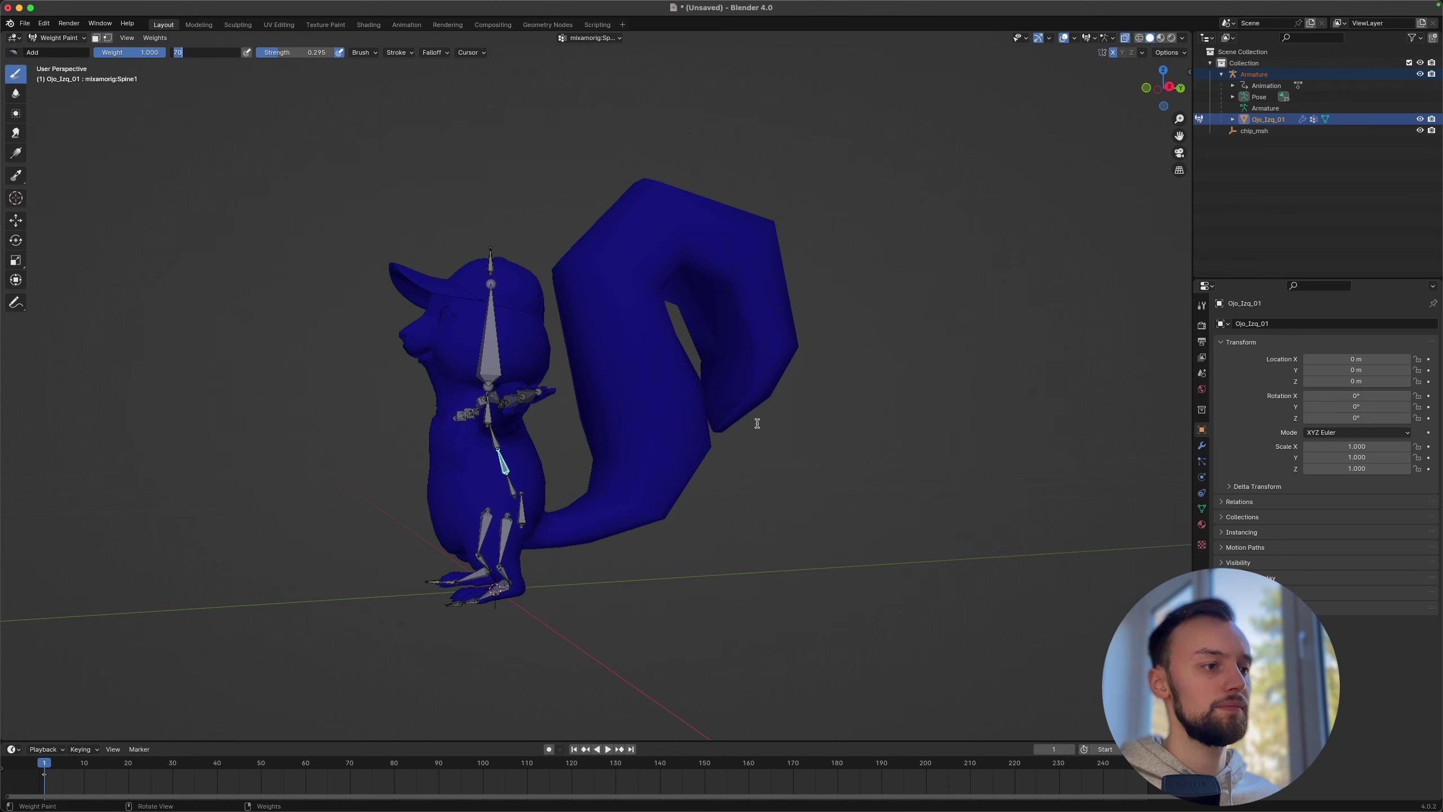
pyautogui.press('Return')
pyautogui.scroll(3, 480, 421)
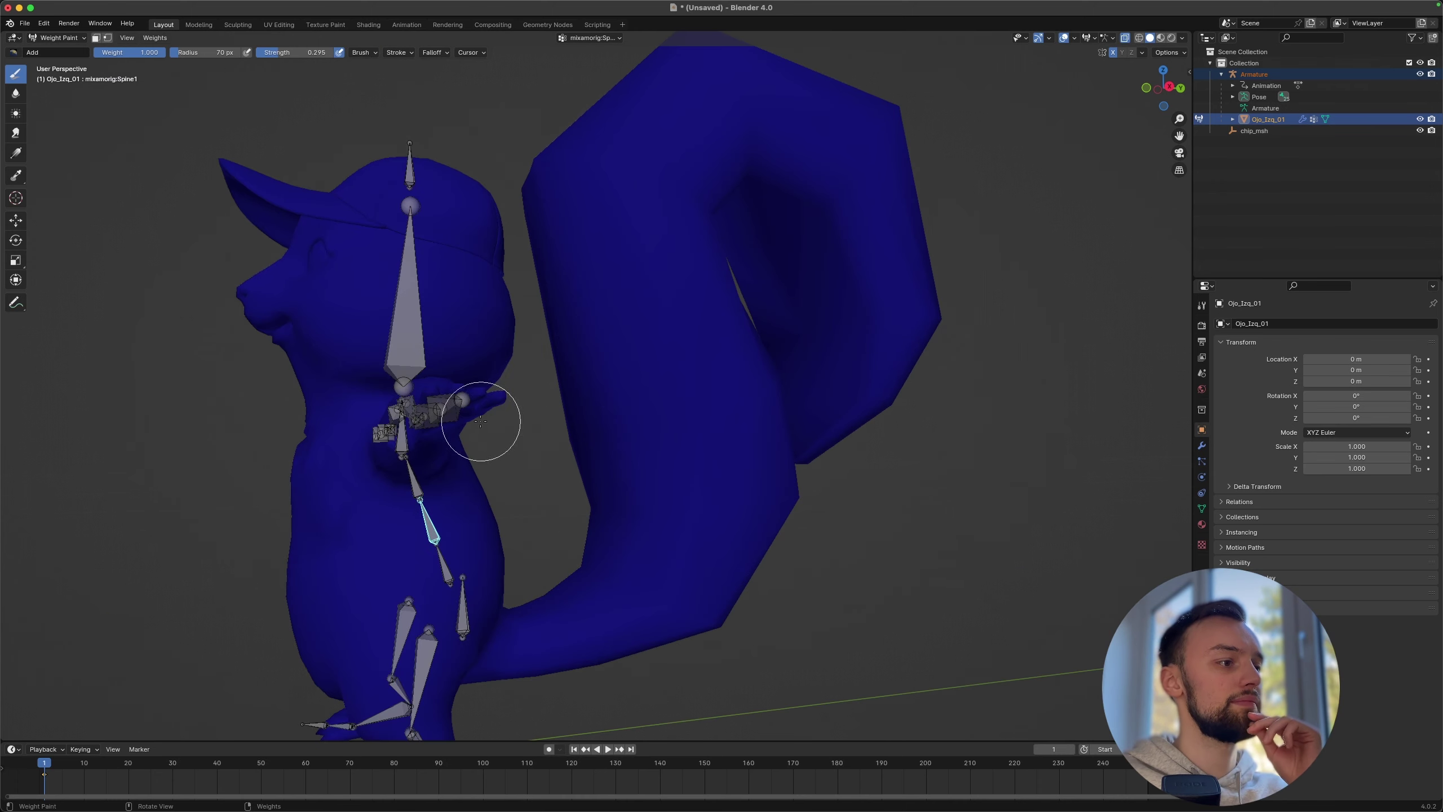
pyautogui.moveTo(324, 535)
pyautogui.mouseDown()
pyautogui.moveTo(432, 538)
pyautogui.moveTo(486, 513)
pyautogui.moveTo(437, 506)
pyautogui.mouseUp()
pyautogui.moveTo(438, 506)
pyautogui.mouseDown(button='middle')
pyautogui.moveTo(500, 510)
pyautogui.moveTo(502, 526)
pyautogui.mouseUp(button='middle')
pyautogui.moveTo(506, 531); pyautogui.dragTo(717, 544)
pyautogui.moveTo(564, 548); pyautogui.dragTo(740, 530, button='middle')
pyautogui.moveTo(719, 498); pyautogui.dragTo(875, 515)
pyautogui.moveTo(875, 515)
pyautogui.mouseDown(button='middle')
pyautogui.moveTo(963, 513)
pyautogui.moveTo(498, 517)
pyautogui.moveTo(539, 519)
pyautogui.mouseUp(button='middle')
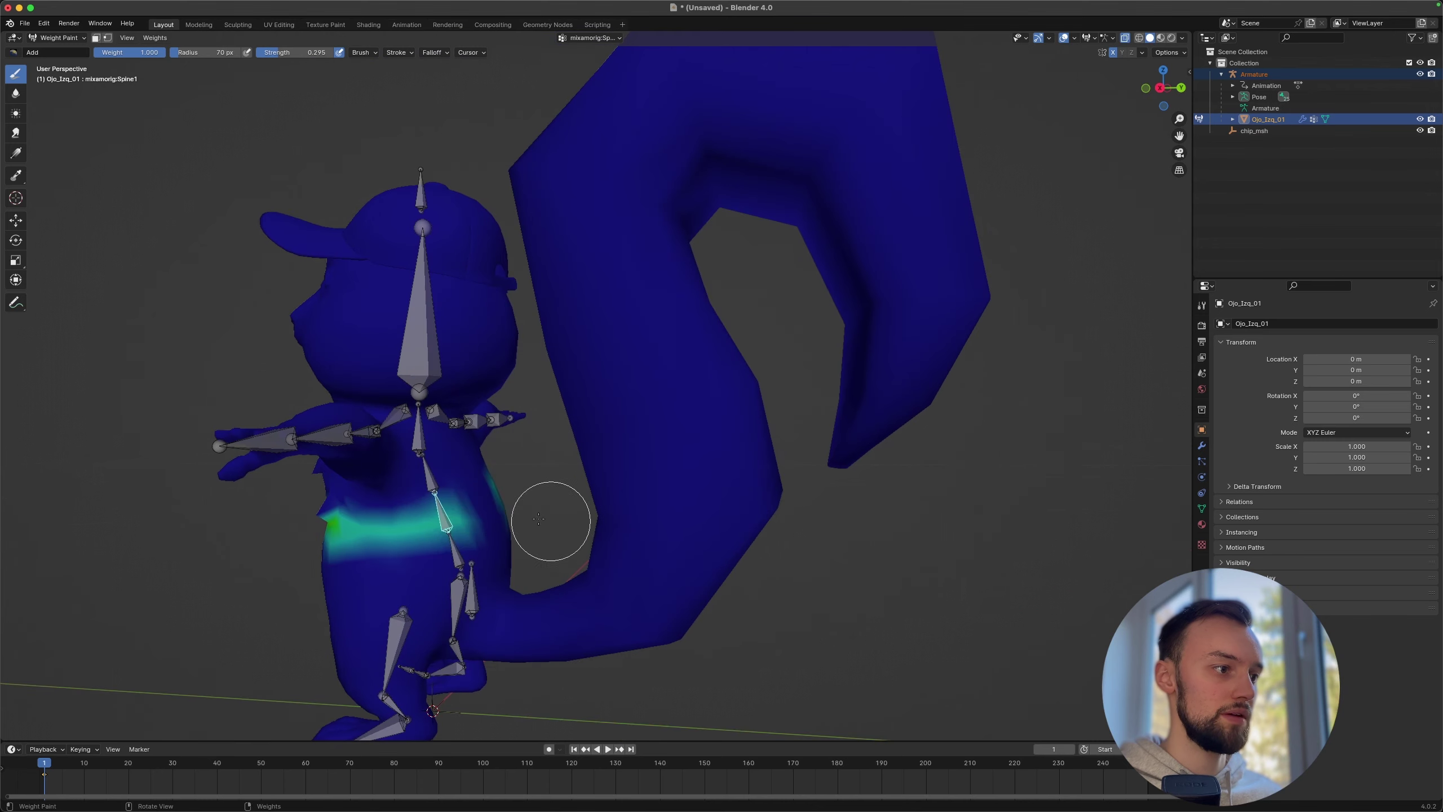
pyautogui.moveTo(429, 525); pyautogui.dragTo(492, 516)
# Step: Select the Spine bone and erase its stray weights from both sides of the tail with the Subtract brush
pyautogui.moveTo(492, 515)
pyautogui.mouseDown(button='middle')
pyautogui.moveTo(551, 526)
pyautogui.moveTo(523, 557)
pyautogui.mouseUp(button='middle')
pyautogui.keyDown('ctrl'); pyautogui.click(520, 568); pyautogui.keyUp('ctrl')
pyautogui.click(14, 51)
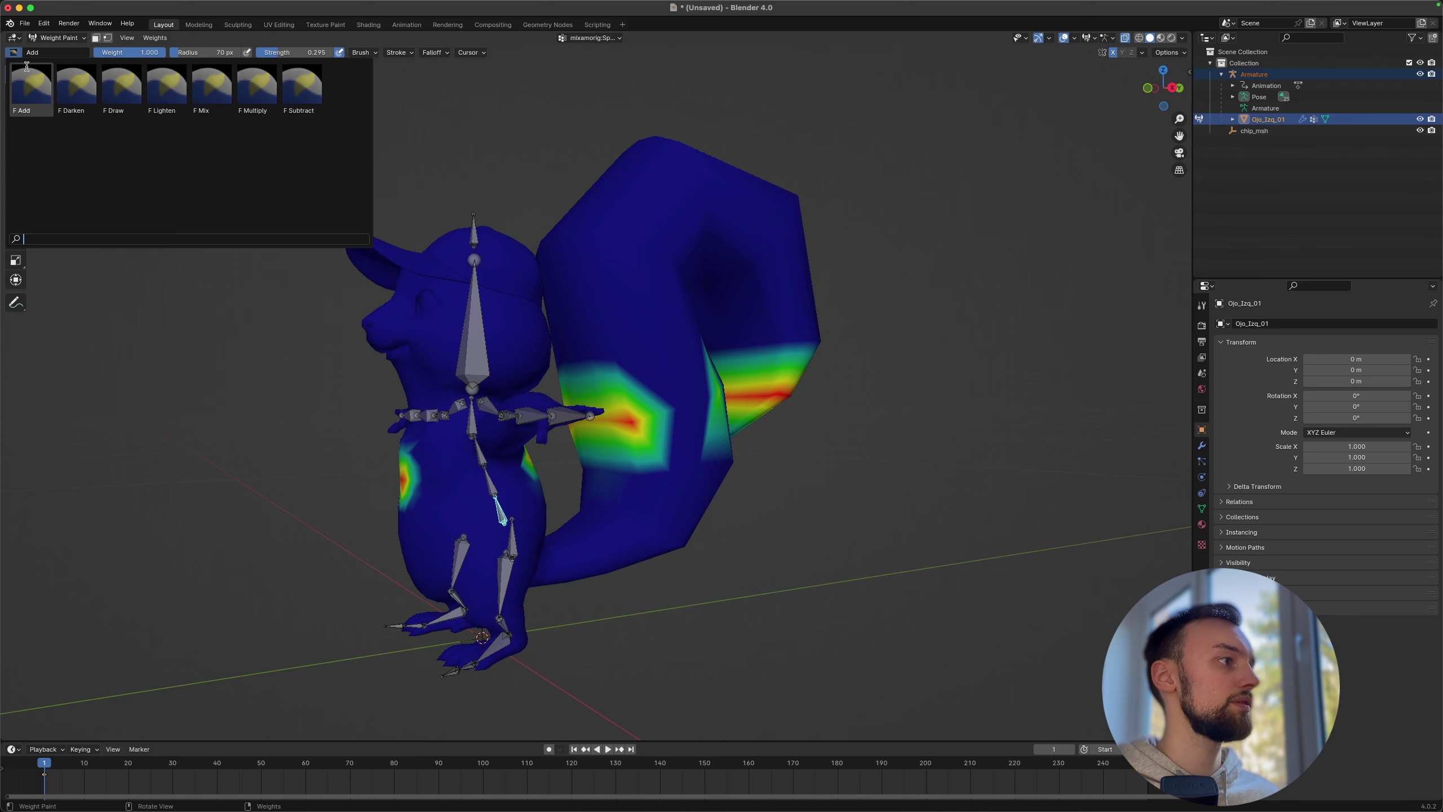
pyautogui.click(302, 88)
pyautogui.moveTo(596, 271); pyautogui.dragTo(665, 408, button='middle')
pyautogui.moveTo(666, 408)
pyautogui.mouseDown()
pyautogui.moveTo(608, 434)
pyautogui.moveTo(569, 403)
pyautogui.mouseUp()
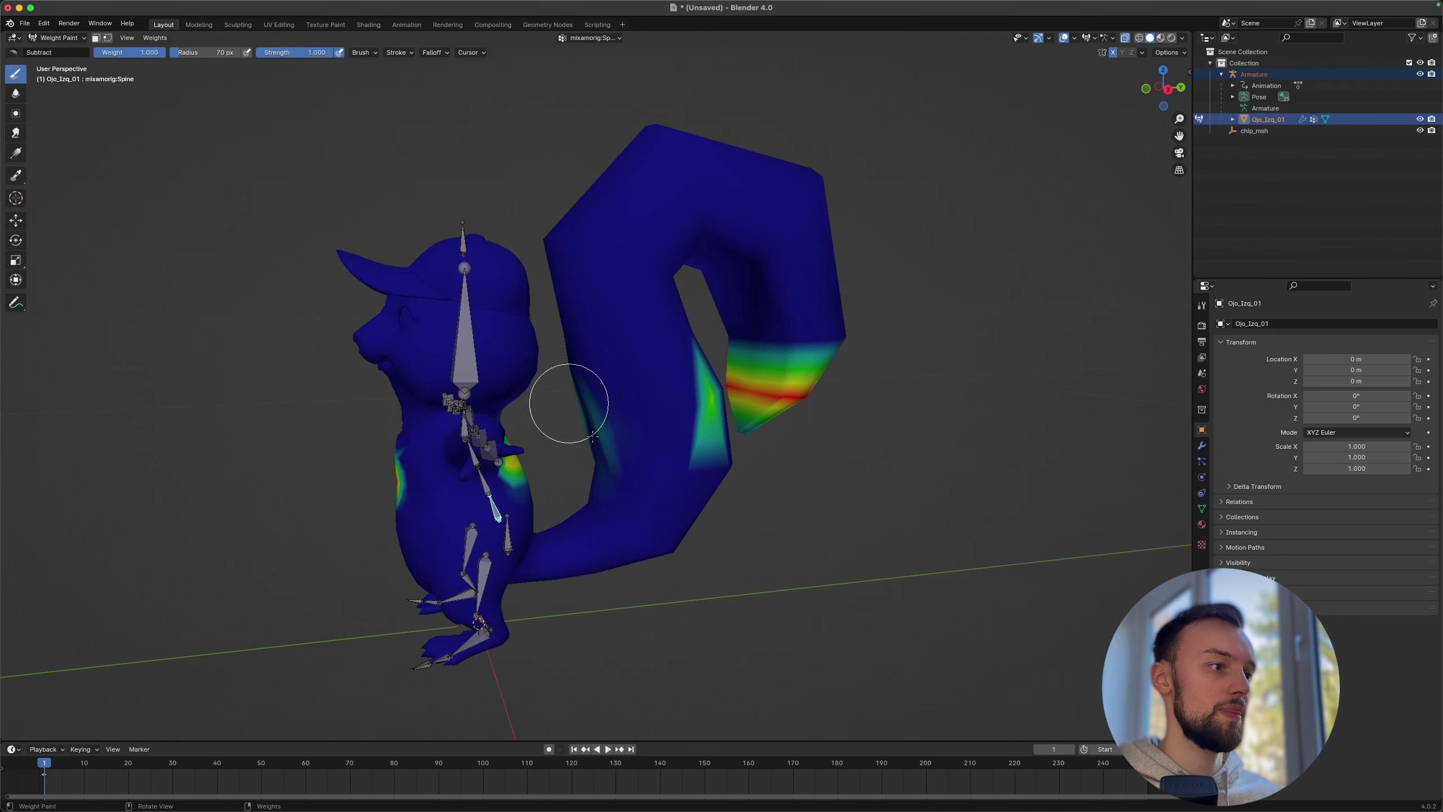
pyautogui.moveTo(751, 467)
pyautogui.mouseDown()
pyautogui.moveTo(773, 386)
pyautogui.moveTo(818, 372)
pyautogui.mouseUp()
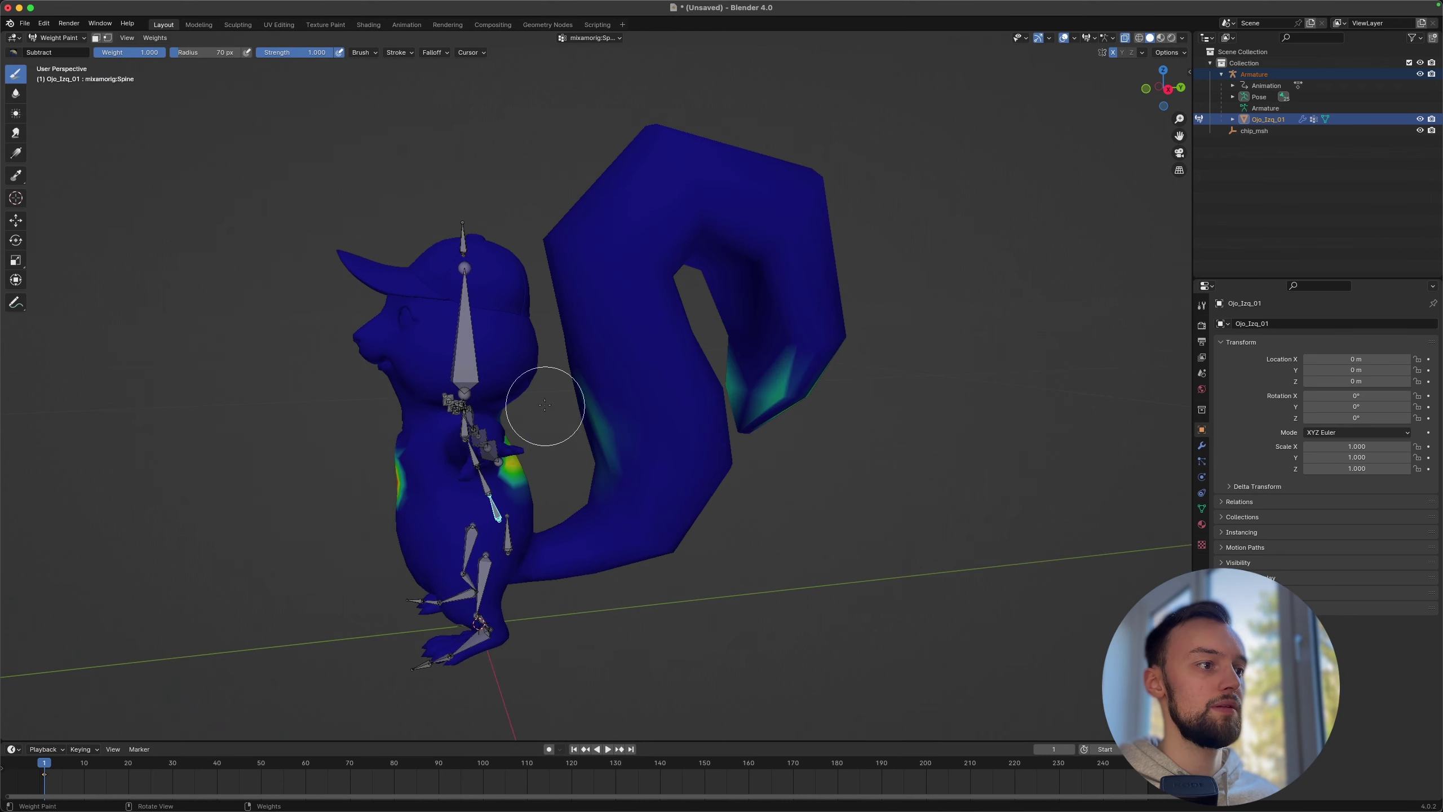
pyautogui.moveTo(608, 503); pyautogui.dragTo(586, 419, button='middle')
pyautogui.moveTo(596, 419)
pyautogui.mouseDown()
pyautogui.moveTo(548, 435)
pyautogui.moveTo(629, 419)
pyautogui.mouseUp()
pyautogui.moveTo(628, 419); pyautogui.dragTo(534, 369, button='middle')
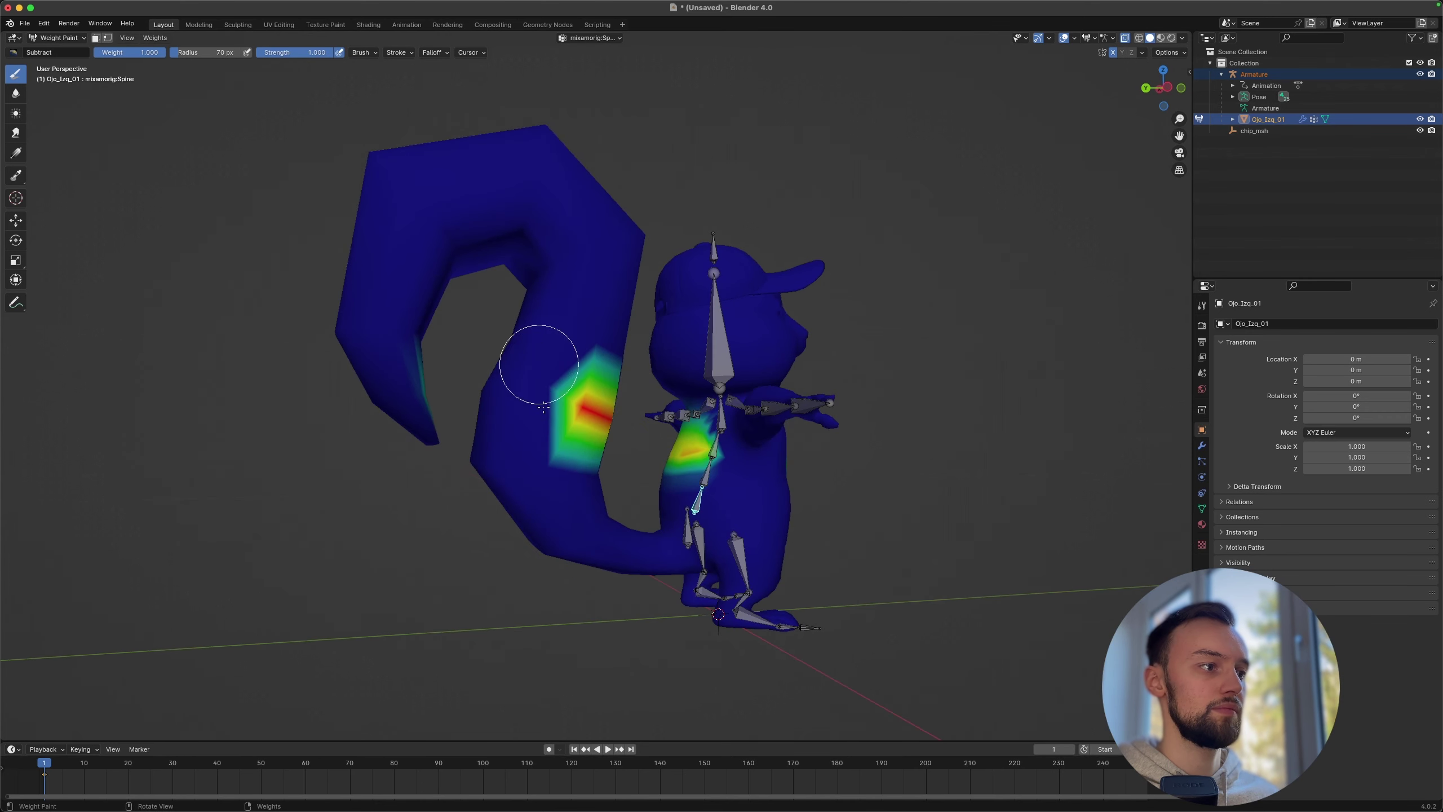
pyautogui.moveTo(531, 365)
pyautogui.mouseDown()
pyautogui.moveTo(605, 429)
pyautogui.moveTo(499, 370)
pyautogui.moveTo(419, 370)
pyautogui.mouseUp()
pyautogui.moveTo(419, 370); pyautogui.dragTo(403, 386, button='middle')
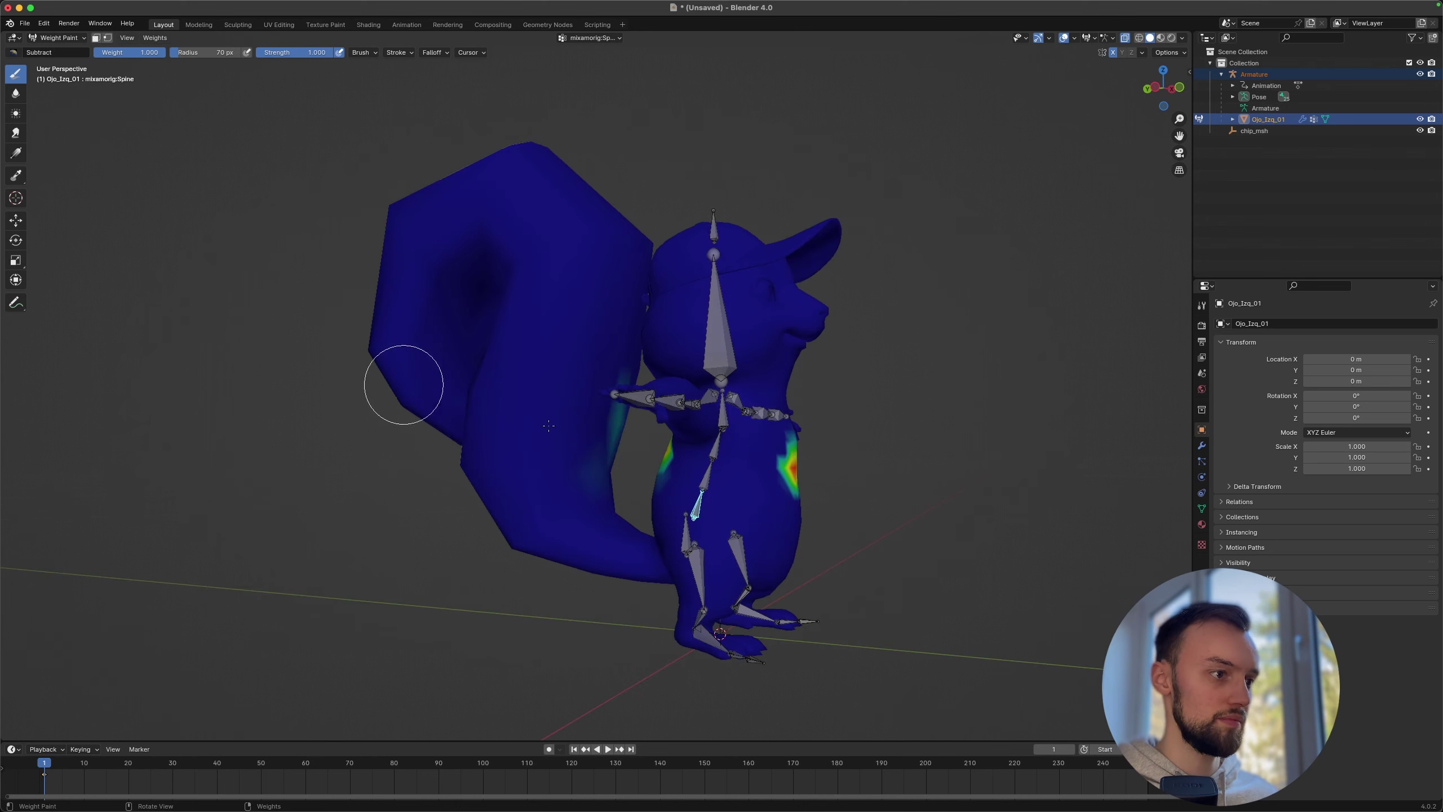
# Step: Erase the remaining Spine weights from the chest, back and front edge of the tail
pyautogui.moveTo(609, 378); pyautogui.dragTo(574, 403, button='middle')
pyautogui.moveTo(699, 432)
pyautogui.mouseDown()
pyautogui.moveTo(611, 428)
pyautogui.moveTo(682, 398)
pyautogui.mouseUp()
pyautogui.moveTo(472, 460); pyautogui.dragTo(686, 243, button='middle')
pyautogui.moveTo(534, 435); pyautogui.dragTo(398, 478)
pyautogui.moveTo(398, 477)
pyautogui.mouseDown(button='middle')
pyautogui.moveTo(527, 476)
pyautogui.moveTo(564, 516)
pyautogui.moveTo(595, 500)
pyautogui.moveTo(531, 490)
pyautogui.moveTo(652, 485)
pyautogui.mouseUp(button='middle')
# Step: Paint a horizontal Spine weight band around the belly and waist with the Add brush at 70 px radius
pyautogui.click(62, 52)
pyautogui.click(31, 85)
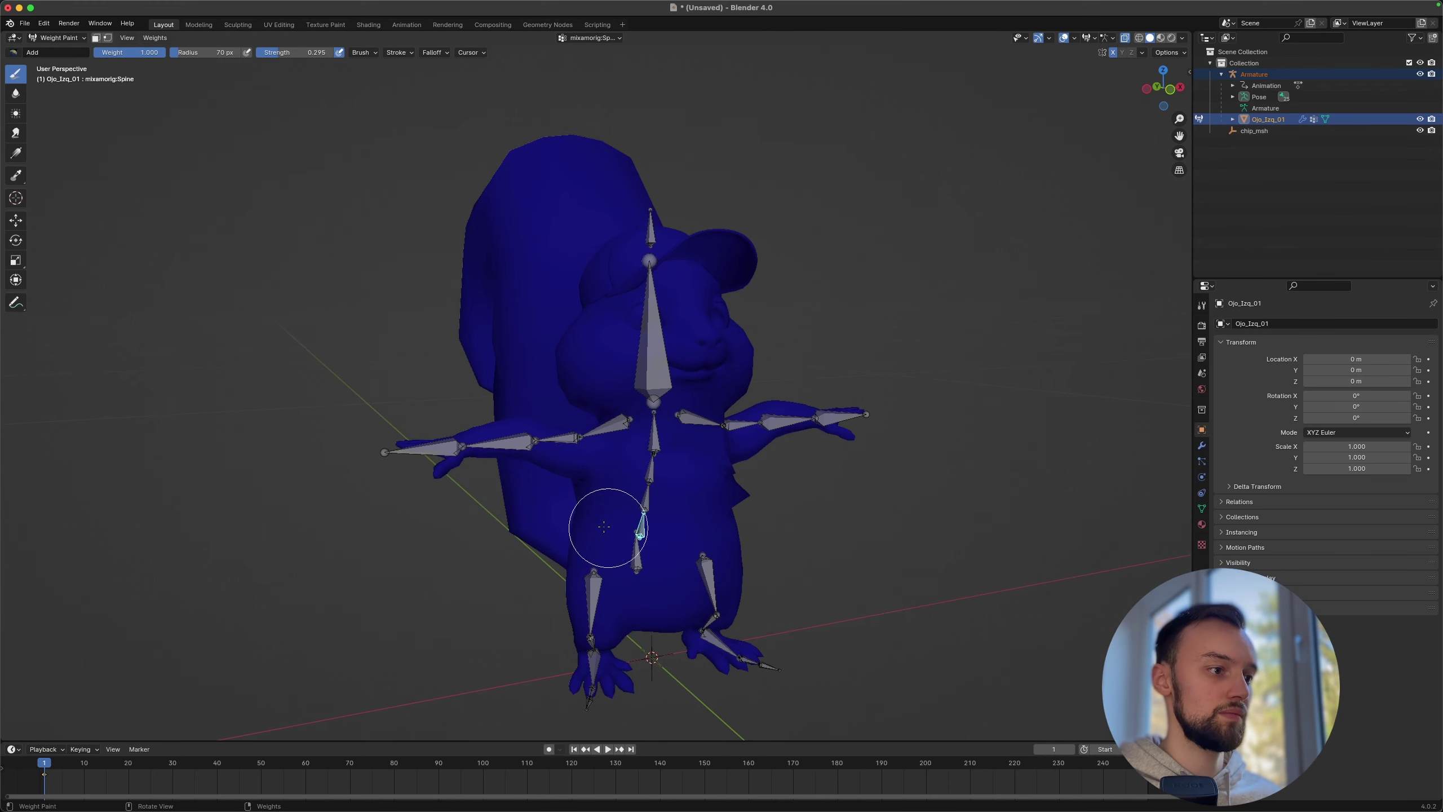
pyautogui.moveTo(611, 529); pyautogui.dragTo(596, 534)
pyautogui.moveTo(596, 534); pyautogui.dragTo(676, 500, button='middle')
pyautogui.moveTo(676, 500); pyautogui.dragTo(779, 478)
pyautogui.moveTo(778, 478); pyautogui.dragTo(612, 474, button='middle')
pyautogui.moveTo(612, 474); pyautogui.dragTo(483, 510)
pyautogui.moveTo(483, 510); pyautogui.dragTo(602, 535, button='middle')
pyautogui.moveTo(602, 535); pyautogui.dragTo(676, 539)
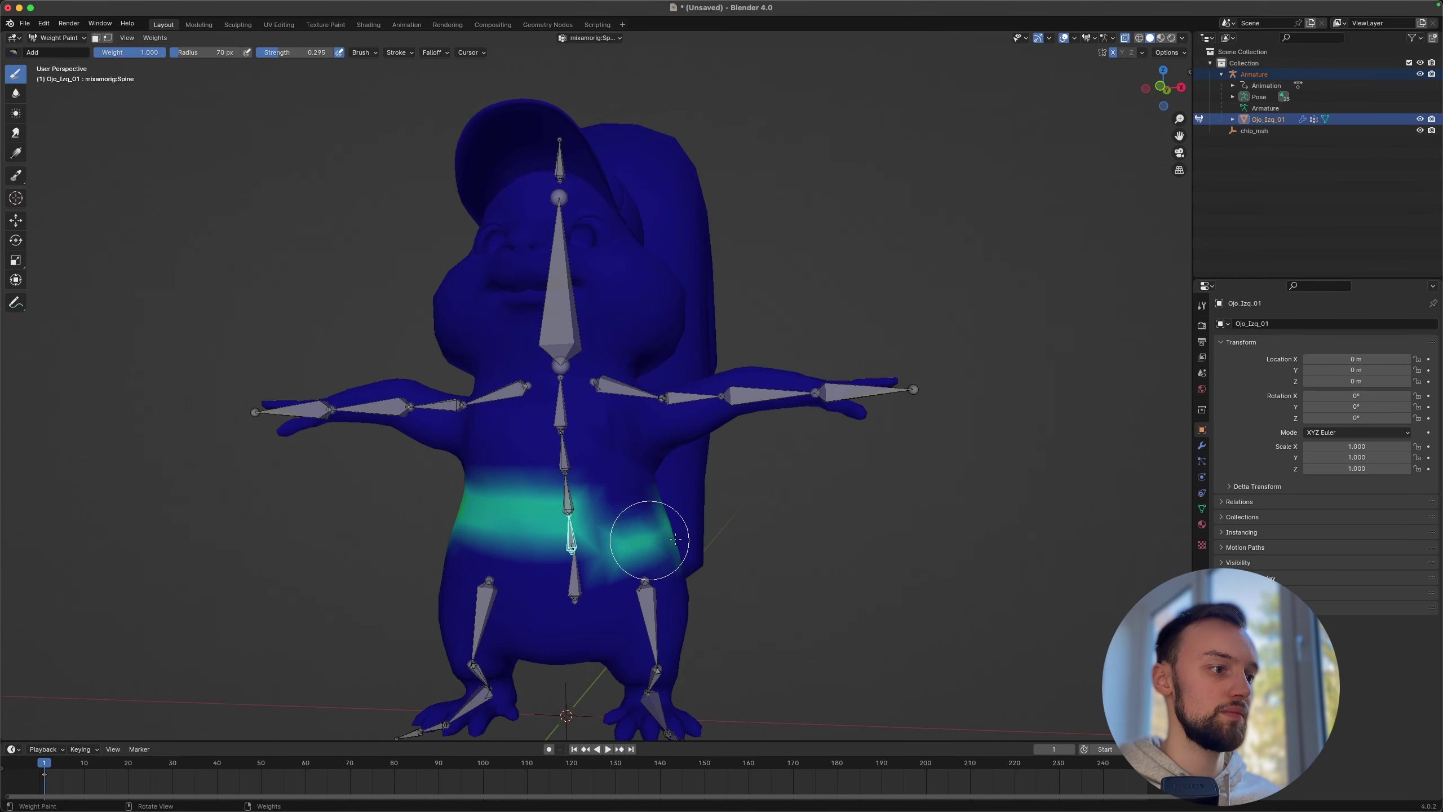
# Step: Select the Hips bone and trim the upper edge of its weight around the waist with the Subtract brush
pyautogui.keyDown('ctrl'); pyautogui.click(575, 576); pyautogui.keyUp('ctrl')
pyautogui.moveTo(575, 575); pyautogui.dragTo(608, 554, button='middle')
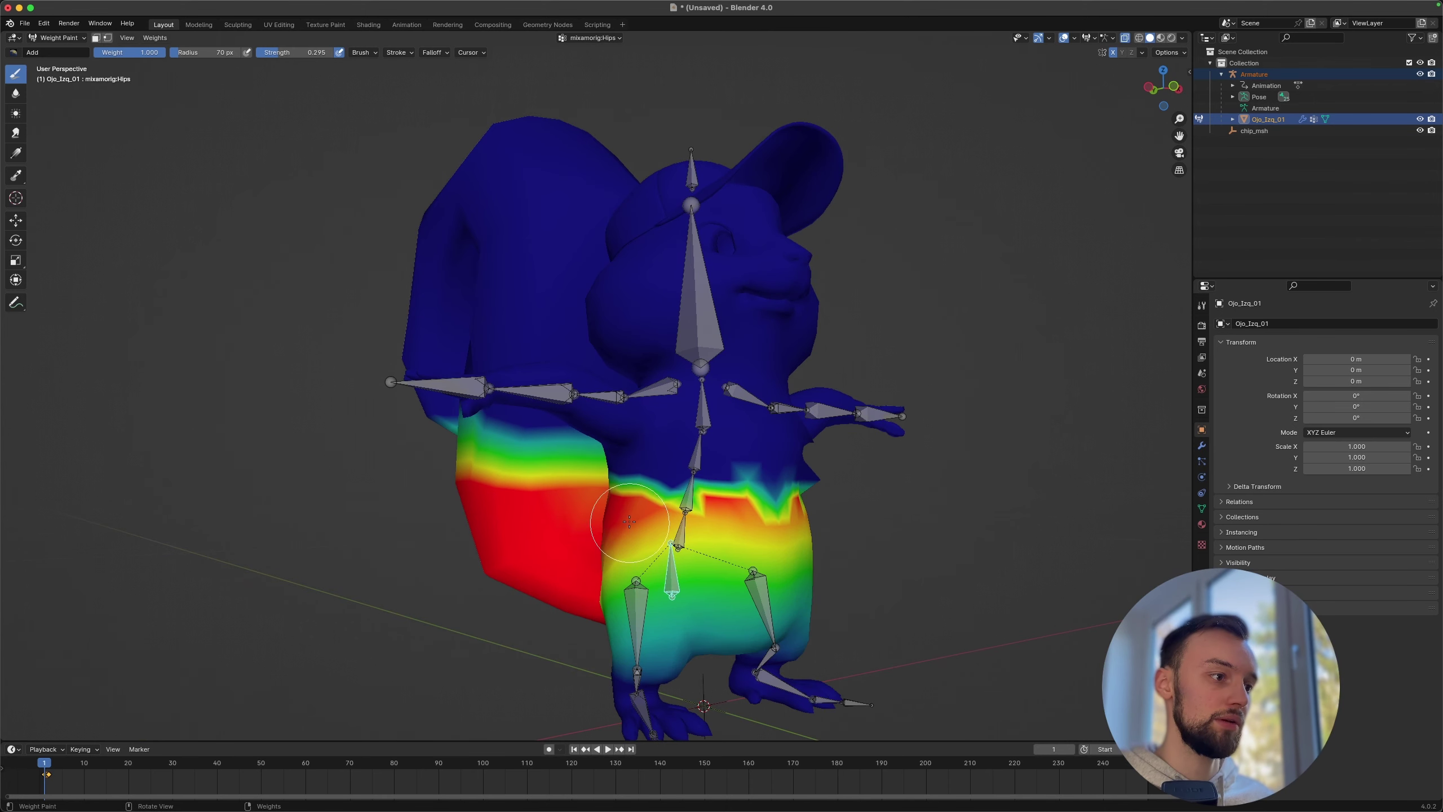
pyautogui.click(13, 52)
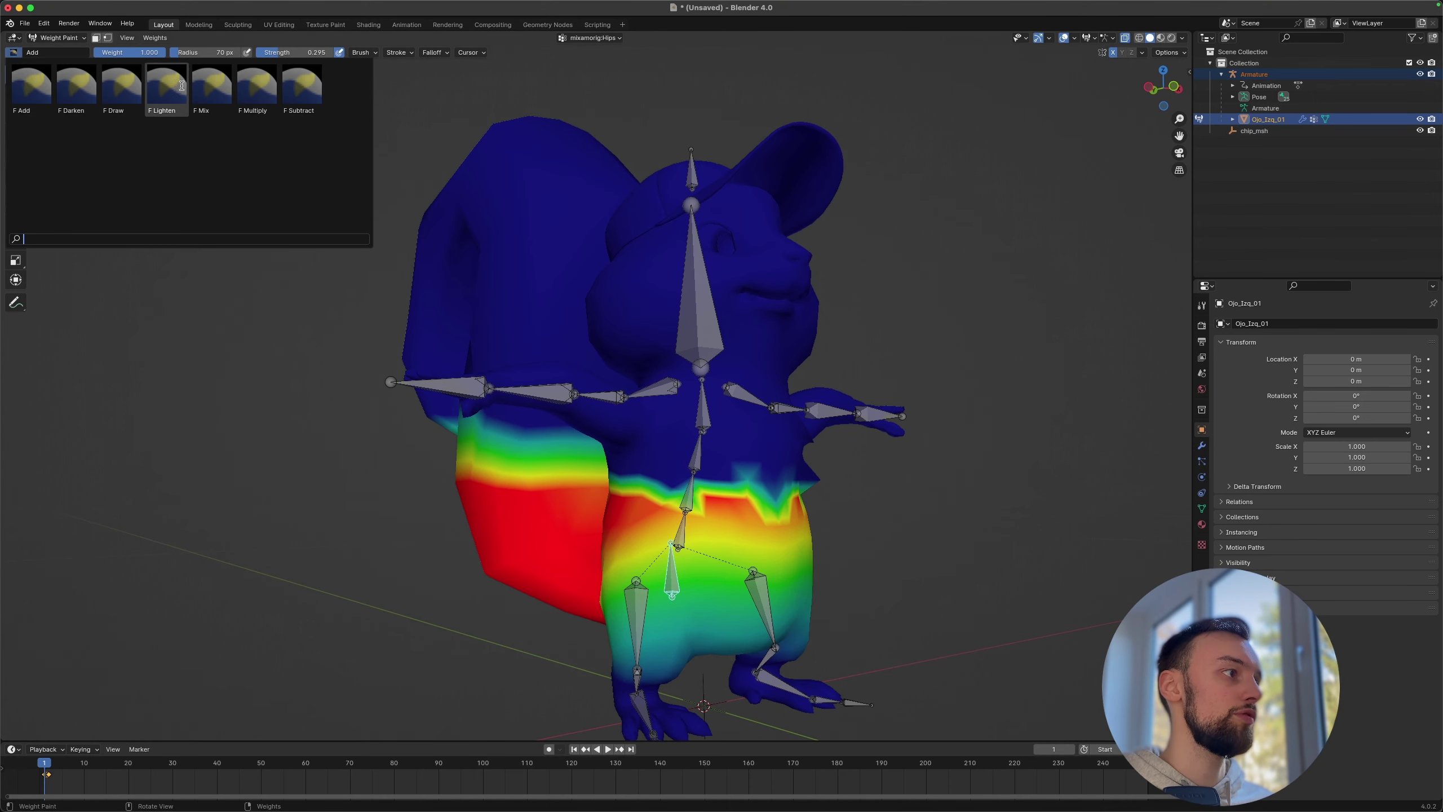
pyautogui.click(295, 92)
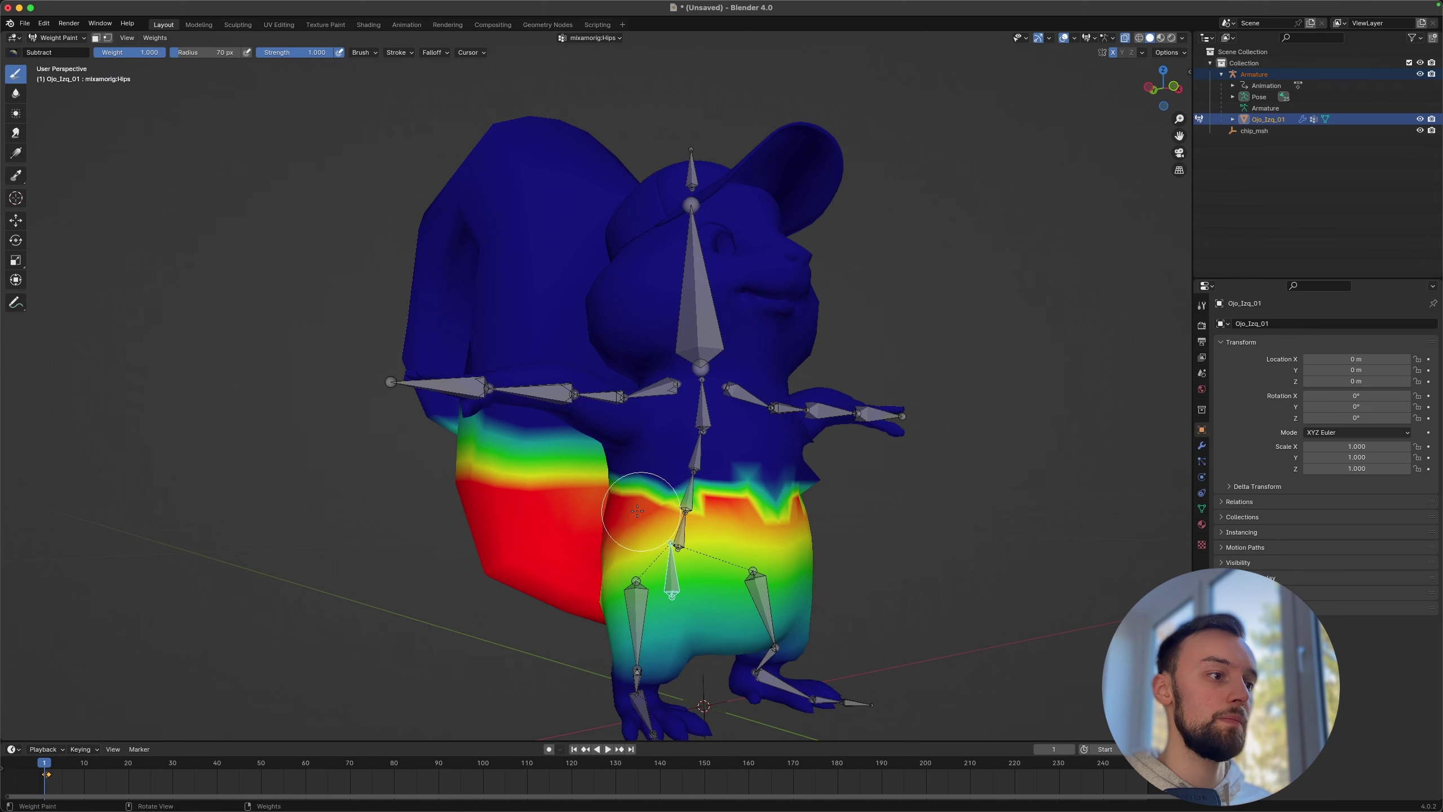
pyautogui.moveTo(637, 511); pyautogui.dragTo(848, 506)
pyautogui.moveTo(847, 505); pyautogui.dragTo(435, 524, button='middle')
pyautogui.moveTo(435, 524)
pyautogui.mouseDown()
pyautogui.moveTo(440, 491)
pyautogui.moveTo(537, 462)
pyautogui.mouseUp()
pyautogui.moveTo(509, 467); pyautogui.dragTo(730, 541, button='middle')
pyautogui.moveTo(681, 512)
pyautogui.mouseDown()
pyautogui.moveTo(744, 526)
pyautogui.moveTo(822, 514)
pyautogui.mouseUp()
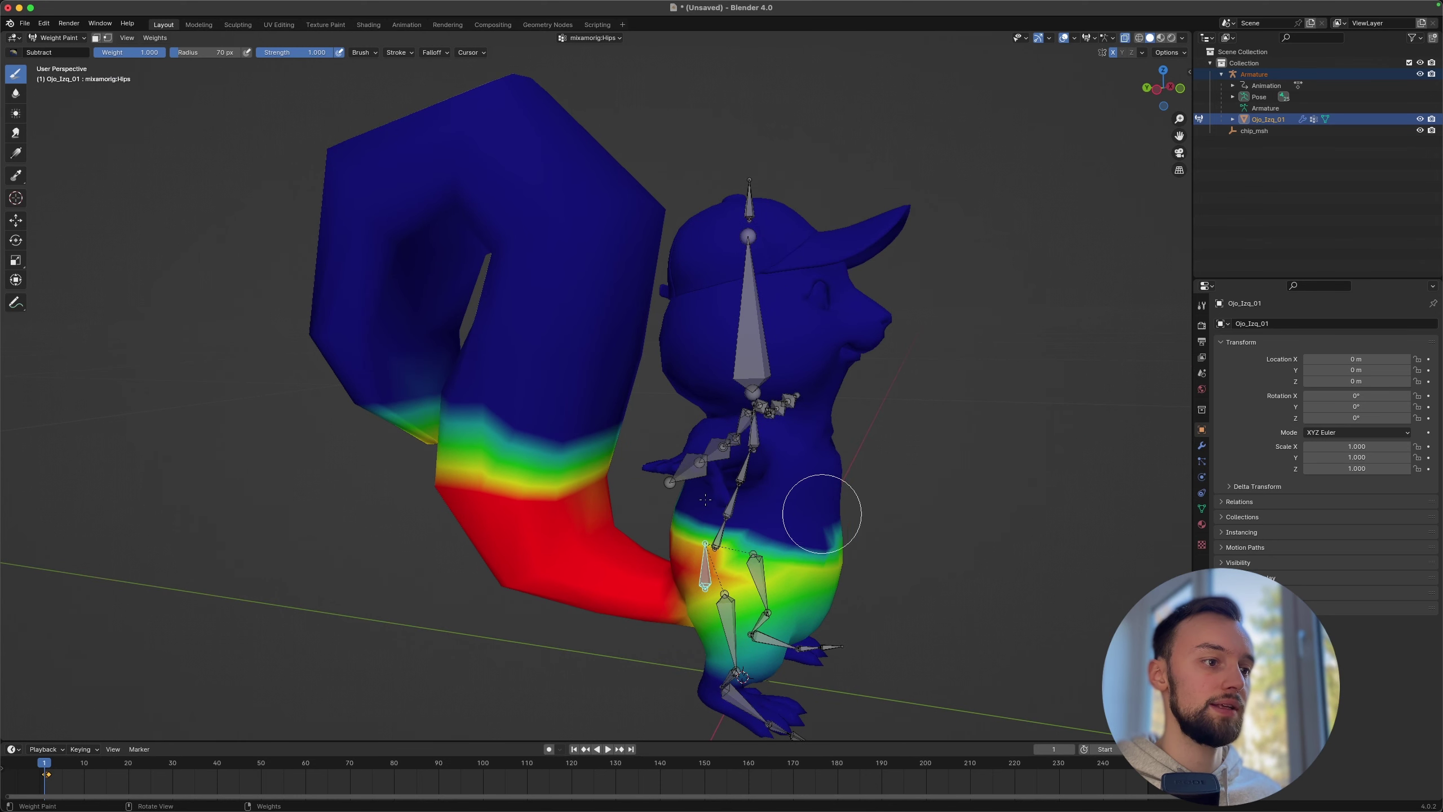
# Step: Add Hips weight over the upper tail and its curled tip using the Add brush enlarged to 347 px radius
pyautogui.click(53, 57)
pyautogui.click(31, 85)
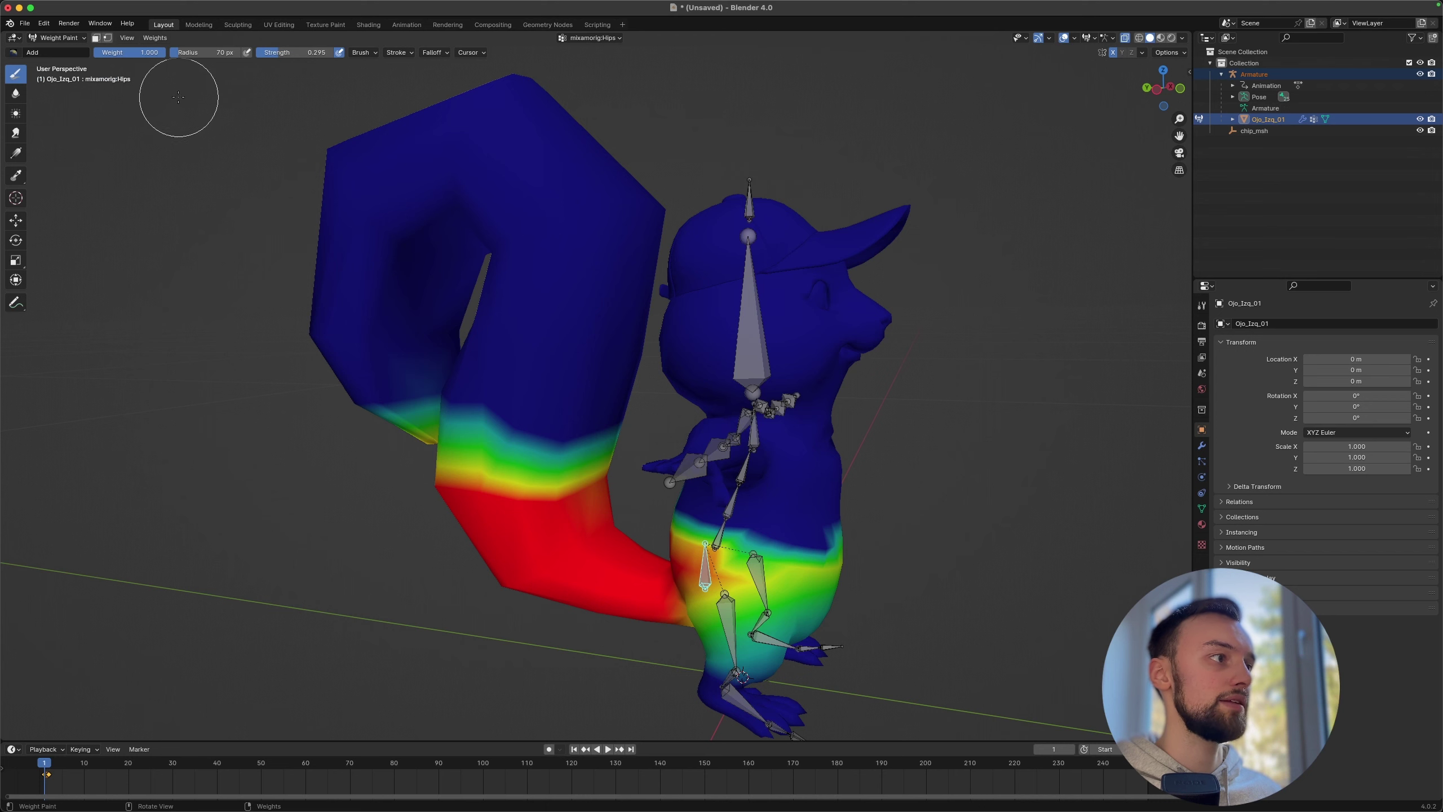
pyautogui.moveTo(218, 53); pyautogui.dragTo(244, 52)
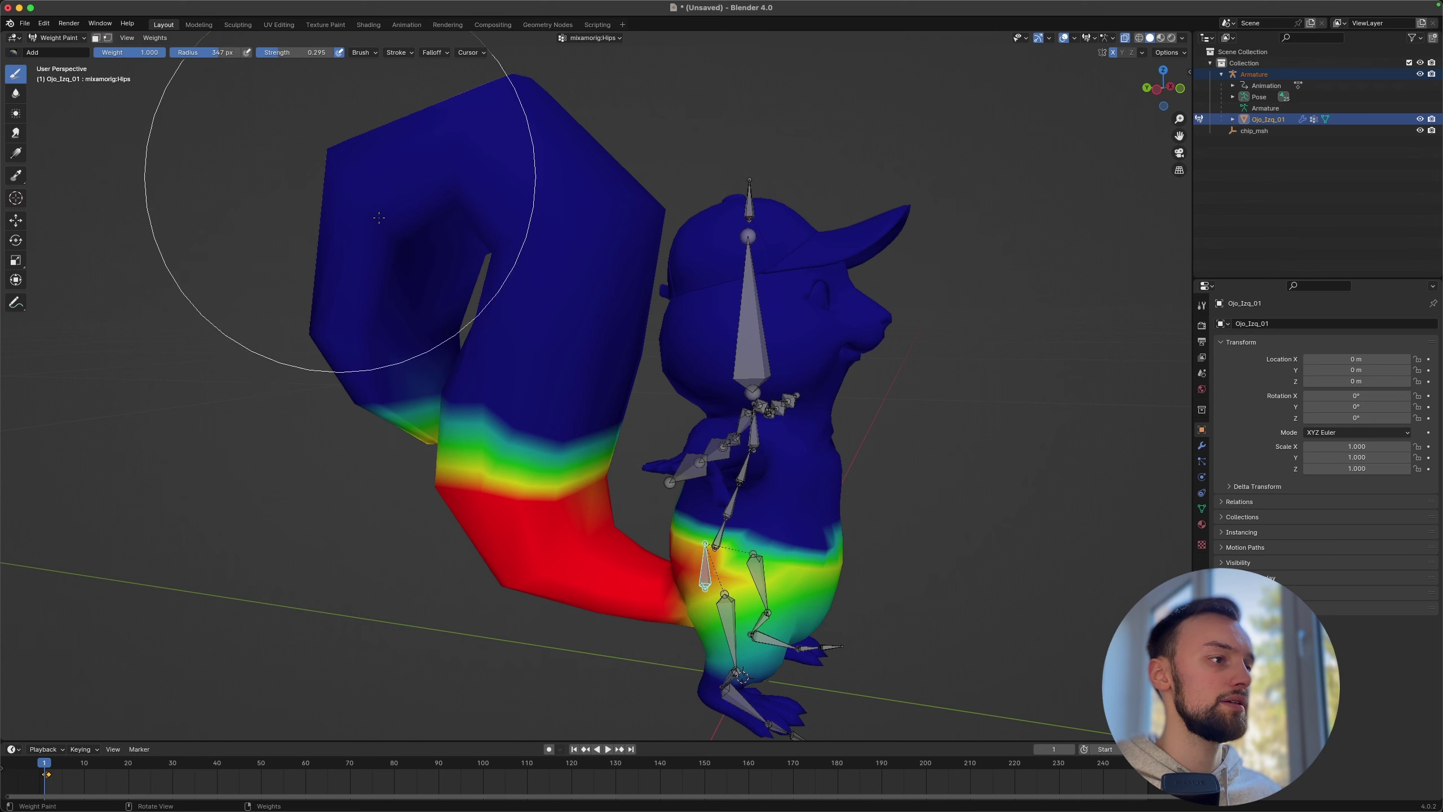
pyautogui.moveTo(355, 226); pyautogui.dragTo(389, 222, button='middle')
pyautogui.moveTo(389, 221)
pyautogui.mouseDown()
pyautogui.moveTo(417, 201)
pyautogui.moveTo(380, 193)
pyautogui.moveTo(390, 242)
pyautogui.moveTo(309, 194)
pyautogui.moveTo(479, 318)
pyautogui.moveTo(454, 381)
pyautogui.moveTo(490, 387)
pyautogui.mouseUp()
pyautogui.moveTo(490, 387)
pyautogui.mouseDown(button='middle')
pyautogui.moveTo(508, 282)
pyautogui.moveTo(474, 231)
pyautogui.mouseUp(button='middle')
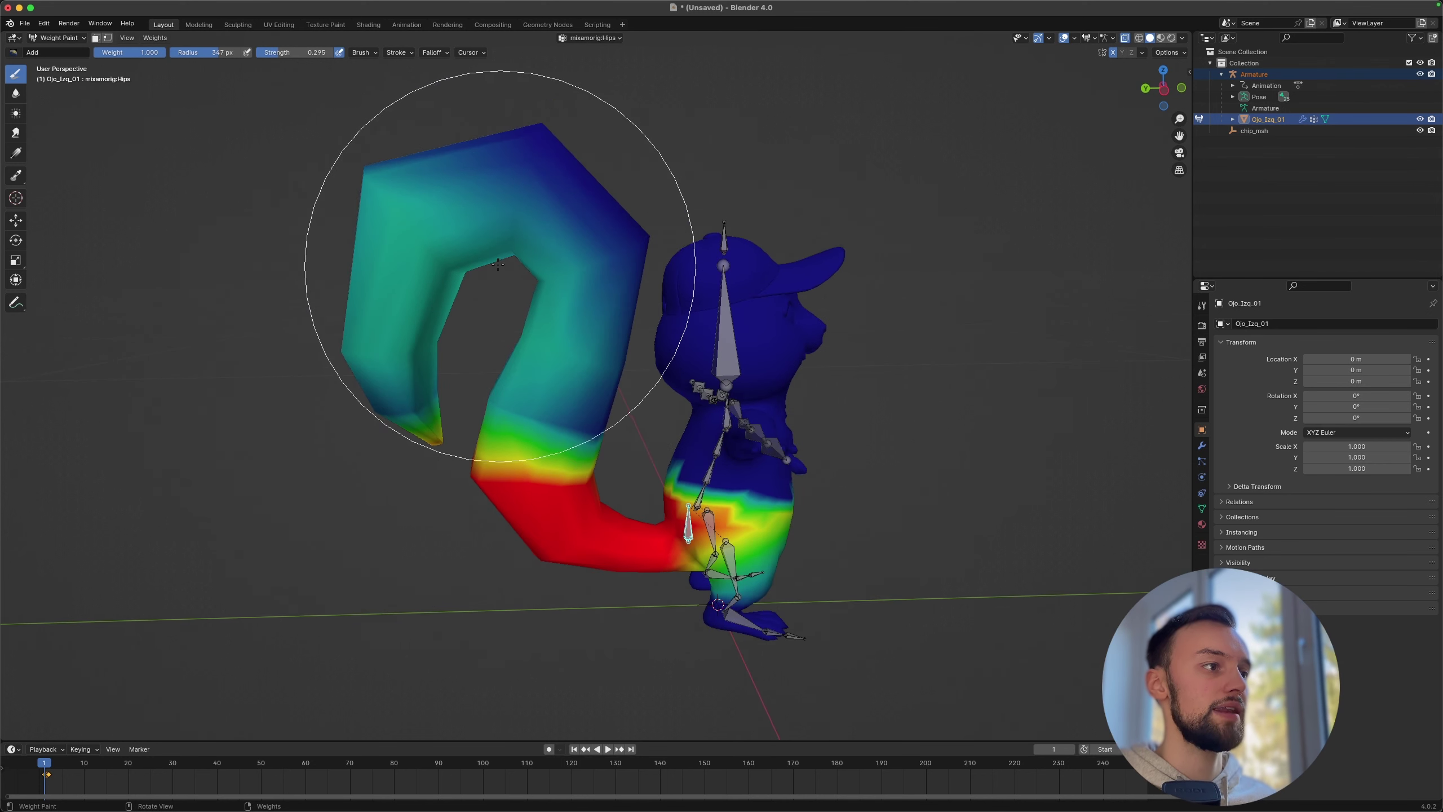
pyautogui.moveTo(487, 281)
pyautogui.mouseDown()
pyautogui.moveTo(519, 210)
pyautogui.moveTo(483, 209)
pyautogui.moveTo(361, 328)
pyautogui.mouseUp()
pyautogui.moveTo(361, 328)
pyautogui.mouseDown(button='middle')
pyautogui.moveTo(662, 295)
pyautogui.moveTo(702, 242)
pyautogui.mouseUp(button='middle')
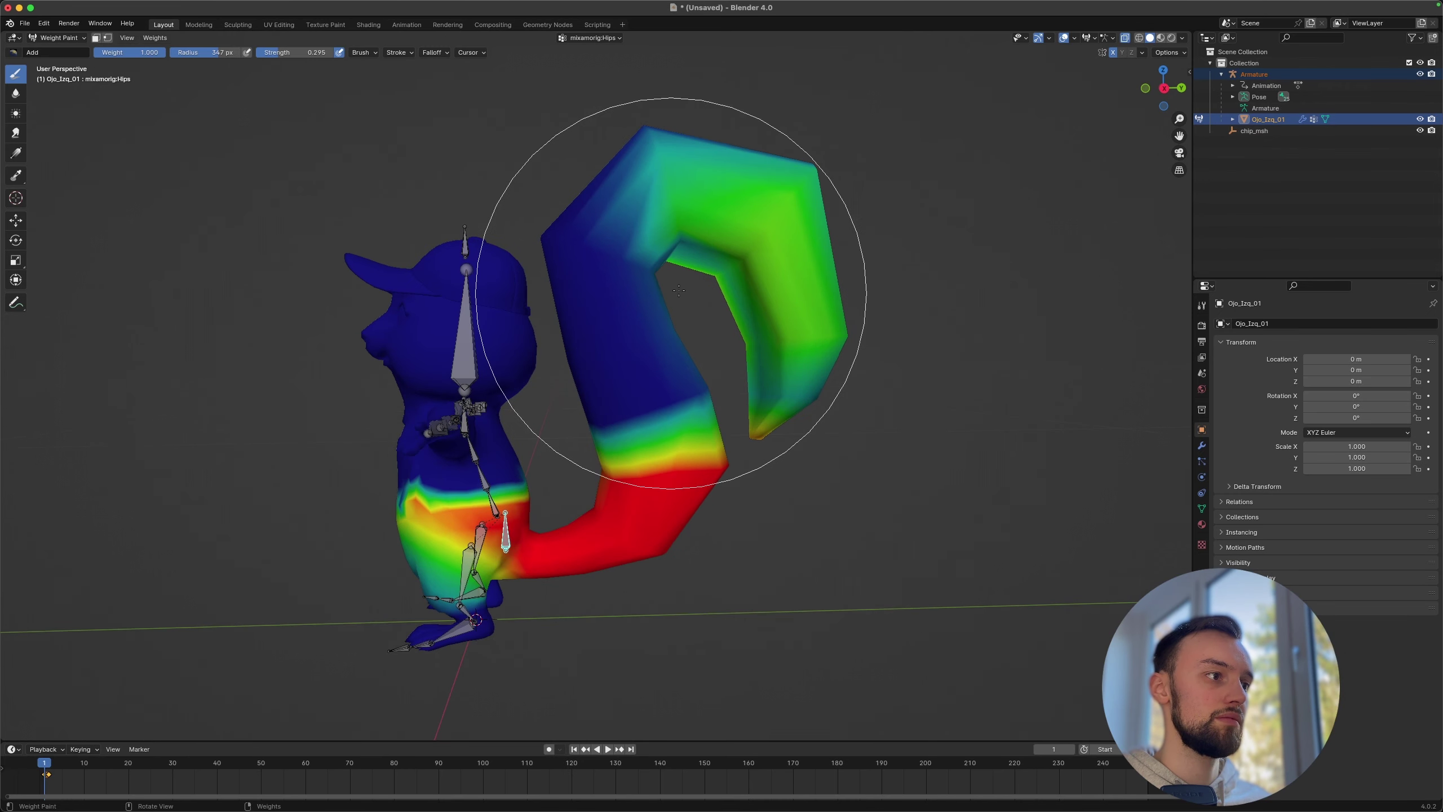
pyautogui.moveTo(754, 290)
pyautogui.mouseDown()
pyautogui.moveTo(748, 251)
pyautogui.moveTo(762, 307)
pyautogui.moveTo(733, 216)
pyautogui.mouseUp()
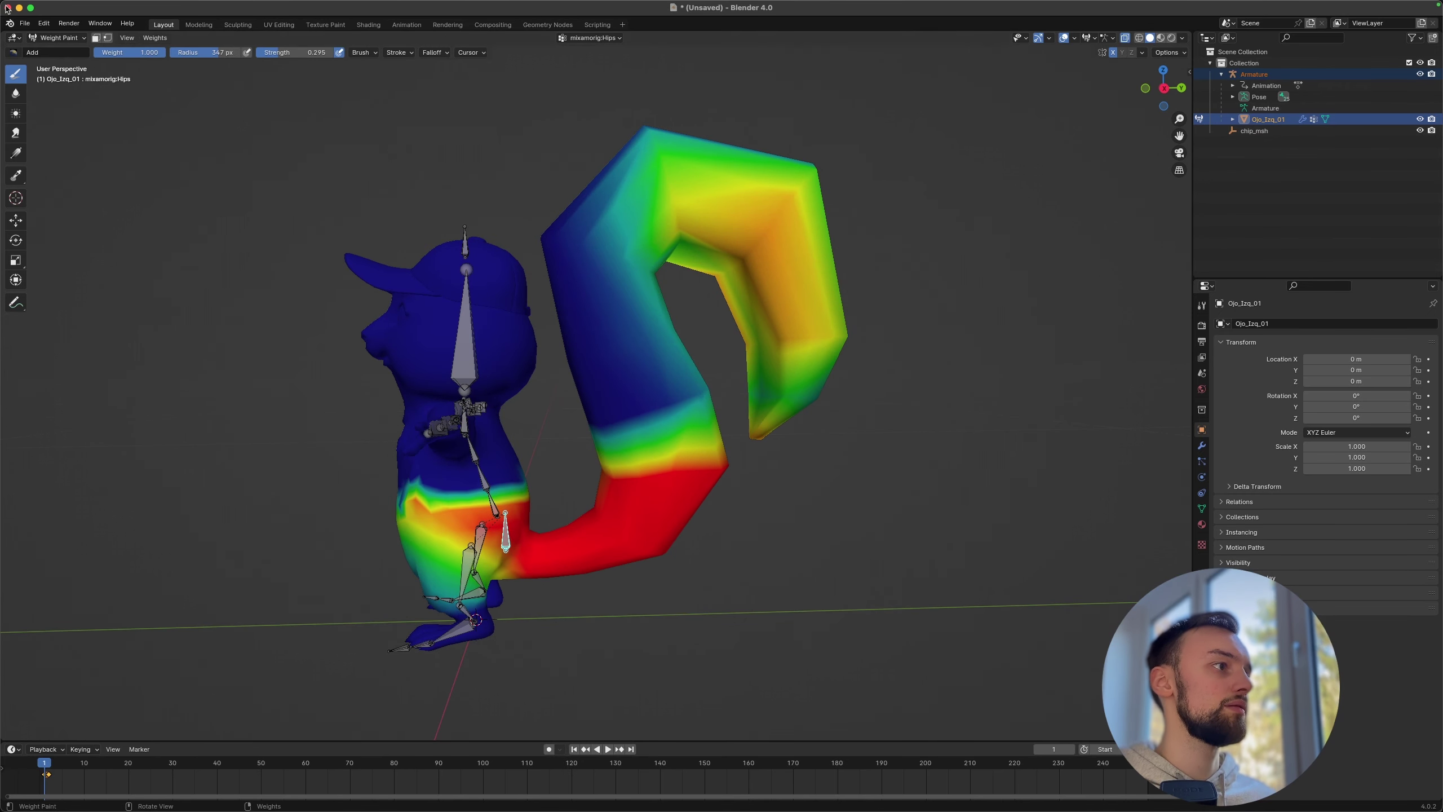
# Step: Paint full Hips weight along the tail from several angles with the Add brush at 140 px radius and strength 1.000
pyautogui.moveTo(284, 53)
pyautogui.mouseDown()
pyautogui.moveTo(296, 53)
pyautogui.moveTo(205, 52)
pyautogui.mouseUp()
pyautogui.moveTo(683, 428)
pyautogui.mouseDown()
pyautogui.moveTo(632, 336)
pyautogui.moveTo(642, 230)
pyautogui.moveTo(795, 258)
pyautogui.moveTo(768, 342)
pyautogui.moveTo(638, 191)
pyautogui.mouseUp()
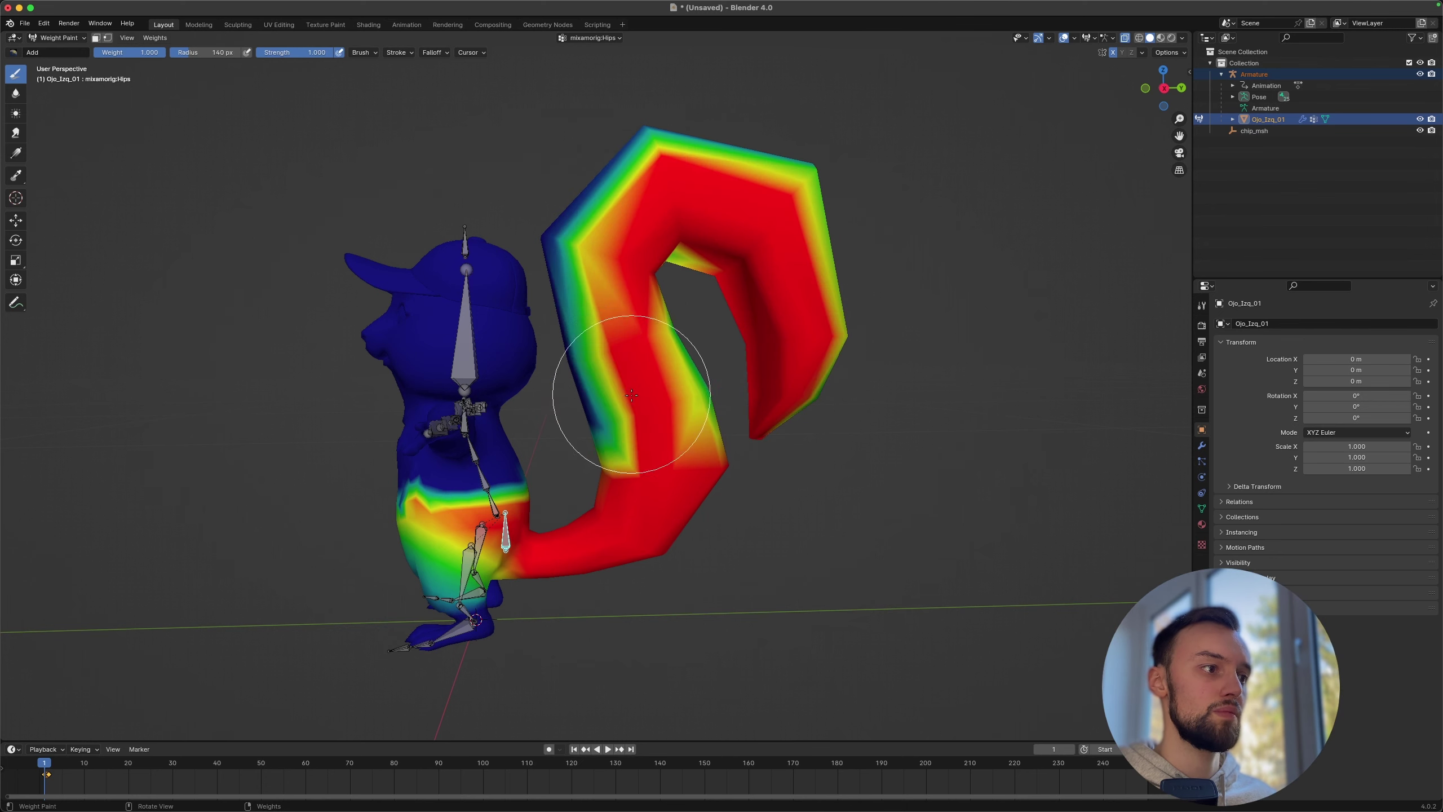
pyautogui.moveTo(664, 145); pyautogui.dragTo(644, 394, button='middle')
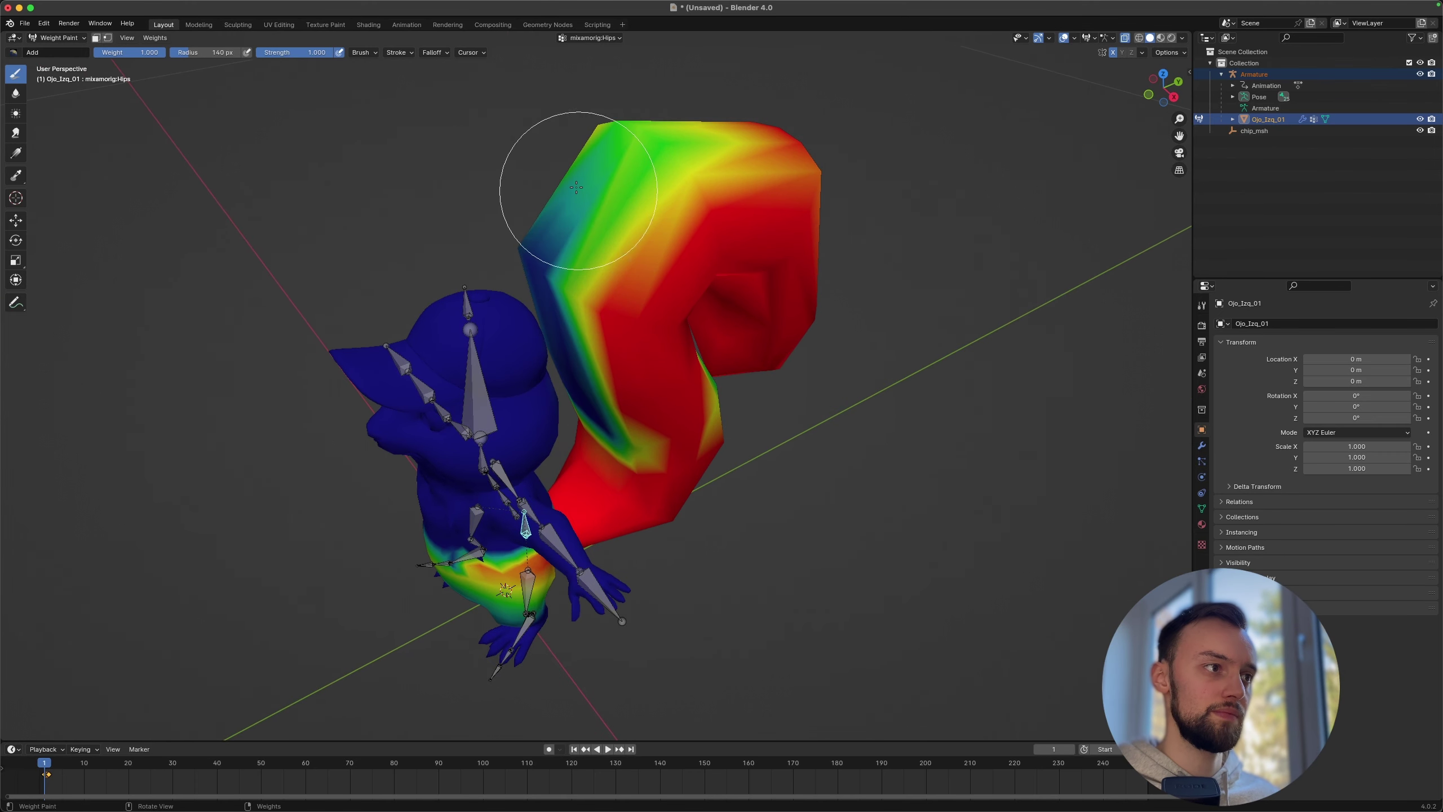
pyautogui.moveTo(666, 180); pyautogui.dragTo(754, 231, button='middle')
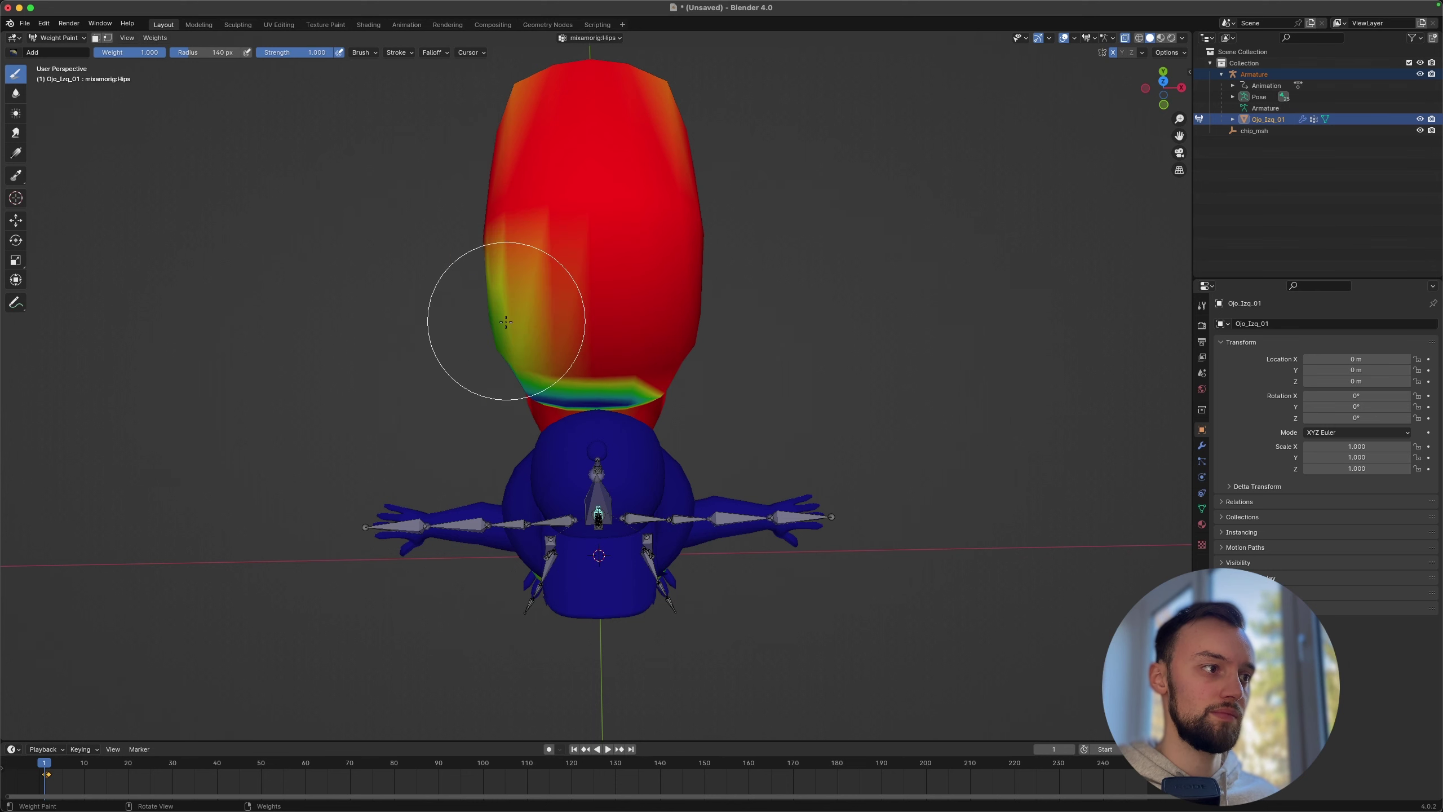
pyautogui.moveTo(505, 322); pyautogui.dragTo(557, 301, button='middle')
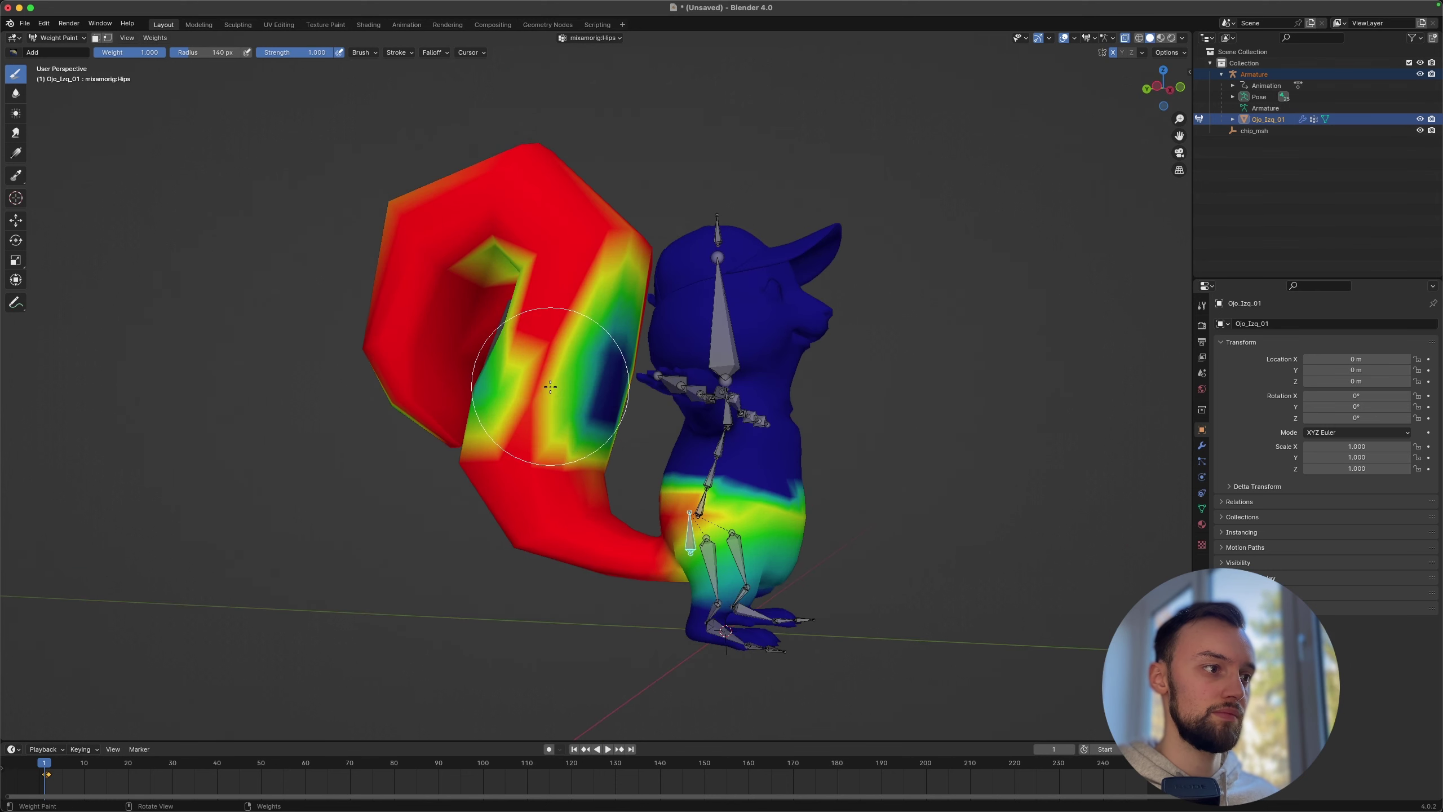
pyautogui.moveTo(563, 378); pyautogui.dragTo(489, 432, button='middle')
pyautogui.moveTo(489, 431)
pyautogui.mouseDown()
pyautogui.moveTo(515, 258)
pyautogui.moveTo(386, 290)
pyautogui.moveTo(582, 230)
pyautogui.mouseUp()
# Step: Fill the remaining low-weight patches along both sides of the tail with Hips weight using the Add brush at 78 px radius
pyautogui.moveTo(583, 230); pyautogui.dragTo(481, 224, button='middle')
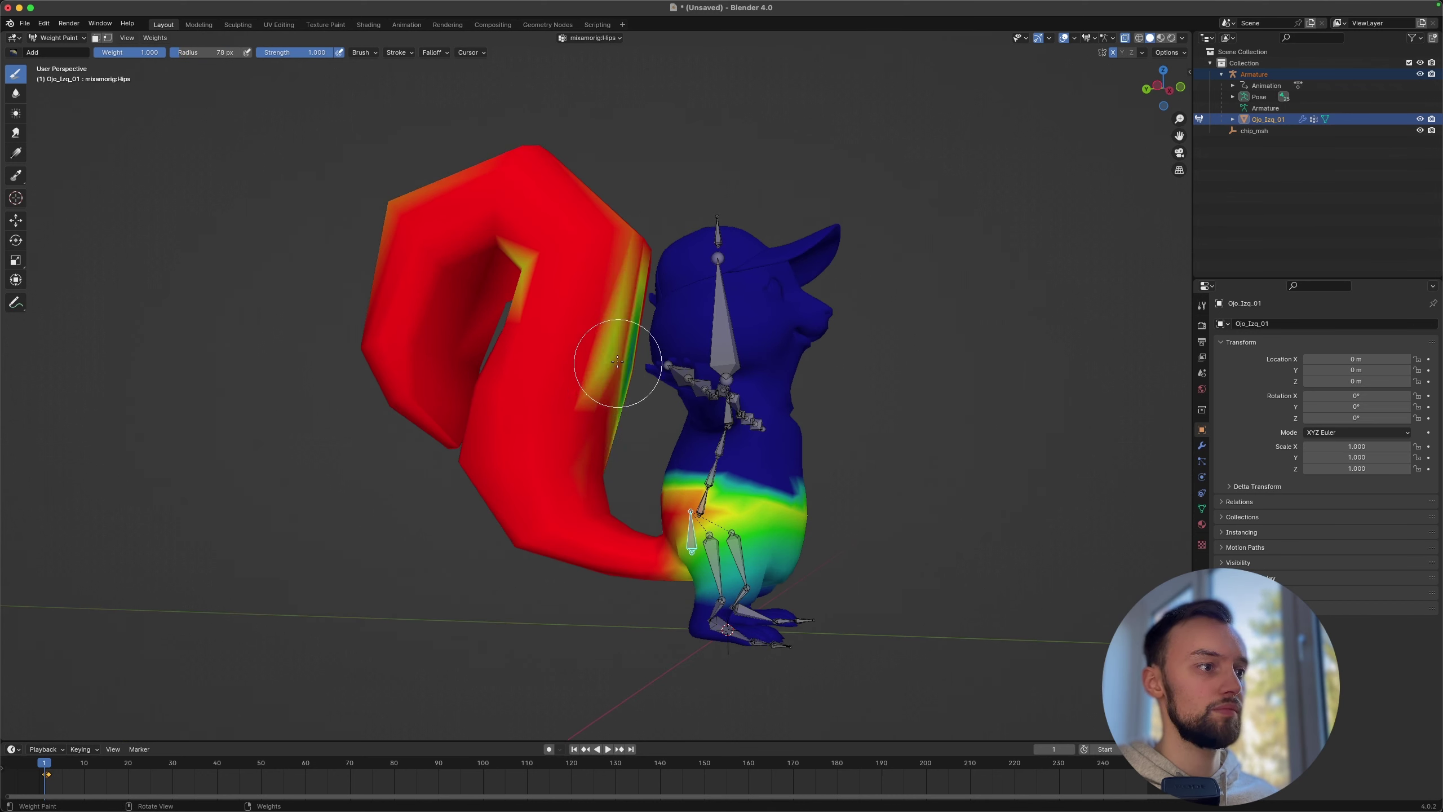
pyautogui.moveTo(618, 362); pyautogui.dragTo(539, 379, button='middle')
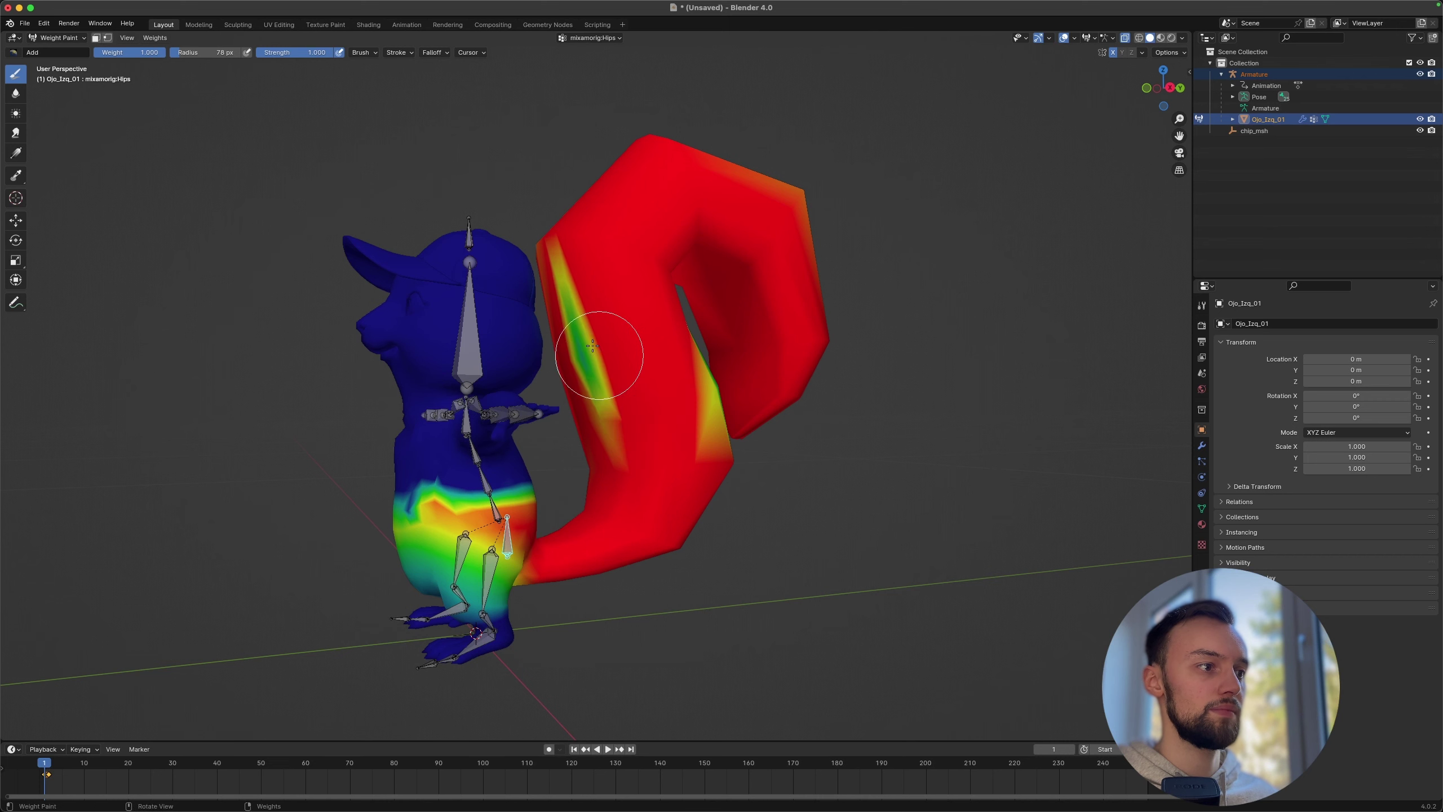
pyautogui.moveTo(663, 368)
pyautogui.mouseDown()
pyautogui.moveTo(702, 392)
pyautogui.moveTo(736, 381)
pyautogui.mouseUp()
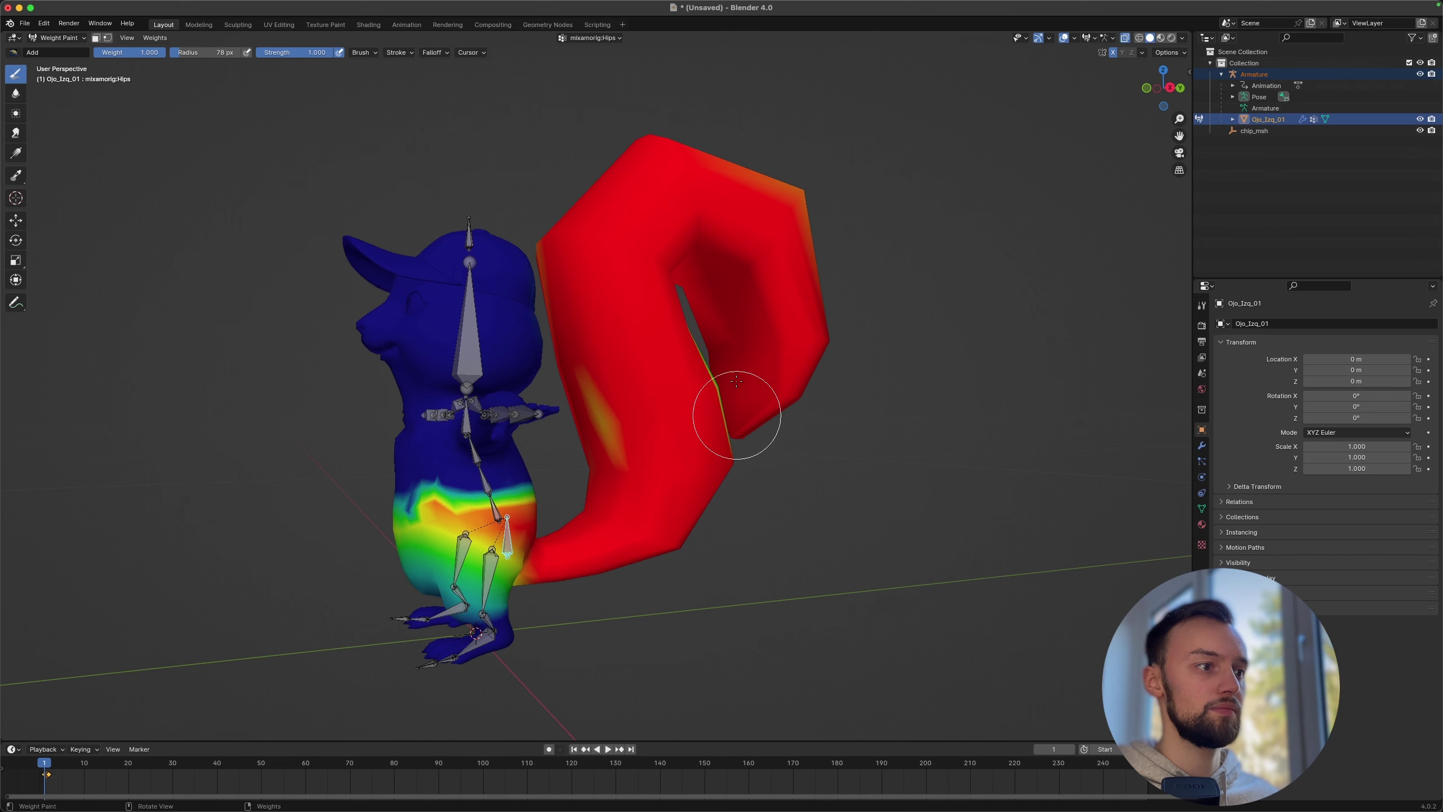
# Step: Check the weight distribution of the RightUpLeg and LeftUpLeg bones from the front
pyautogui.moveTo(695, 404)
pyautogui.mouseDown(button='middle')
pyautogui.moveTo(641, 416)
pyautogui.moveTo(760, 419)
pyautogui.mouseUp(button='middle')
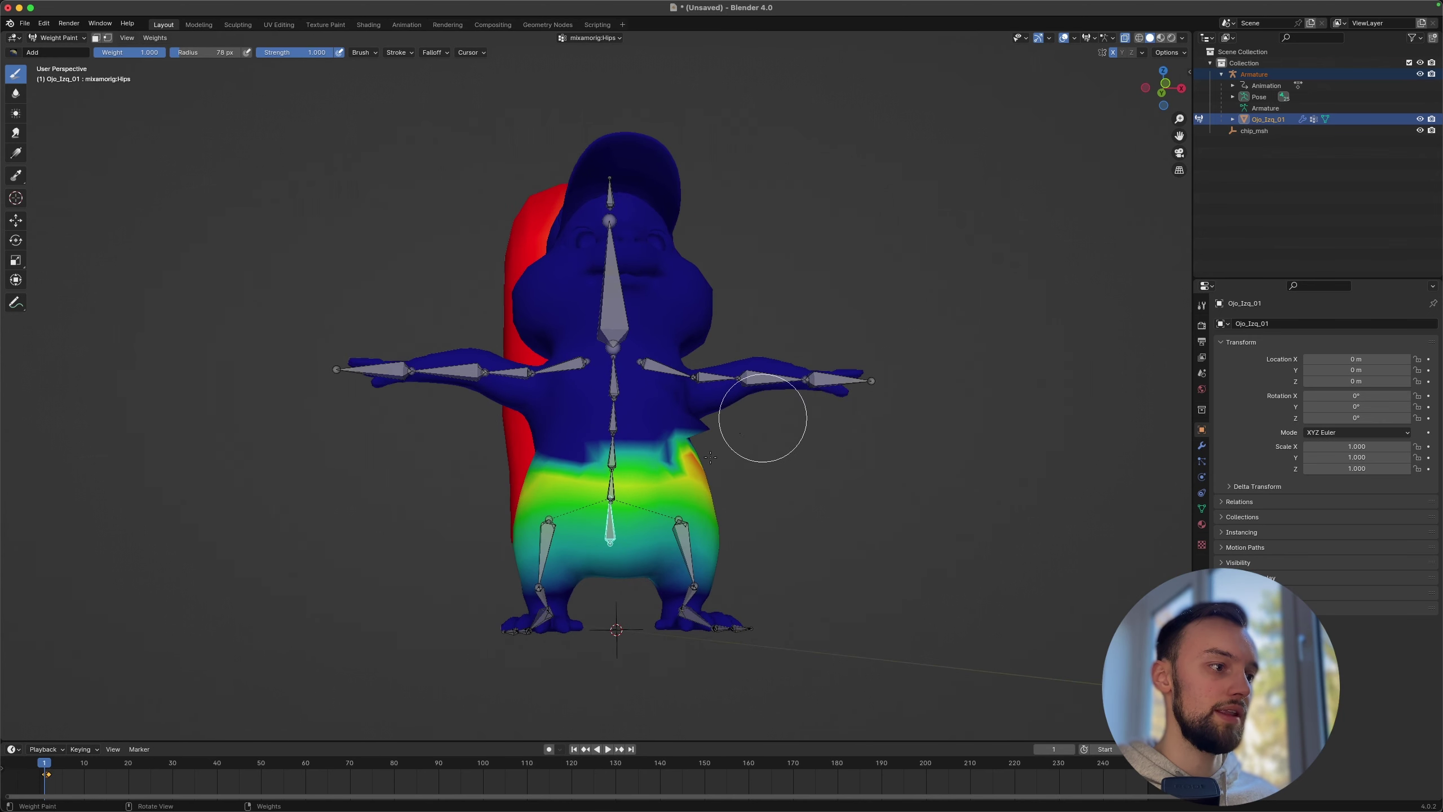
pyautogui.keyDown('ctrl'); pyautogui.click(542, 547); pyautogui.keyUp('ctrl')
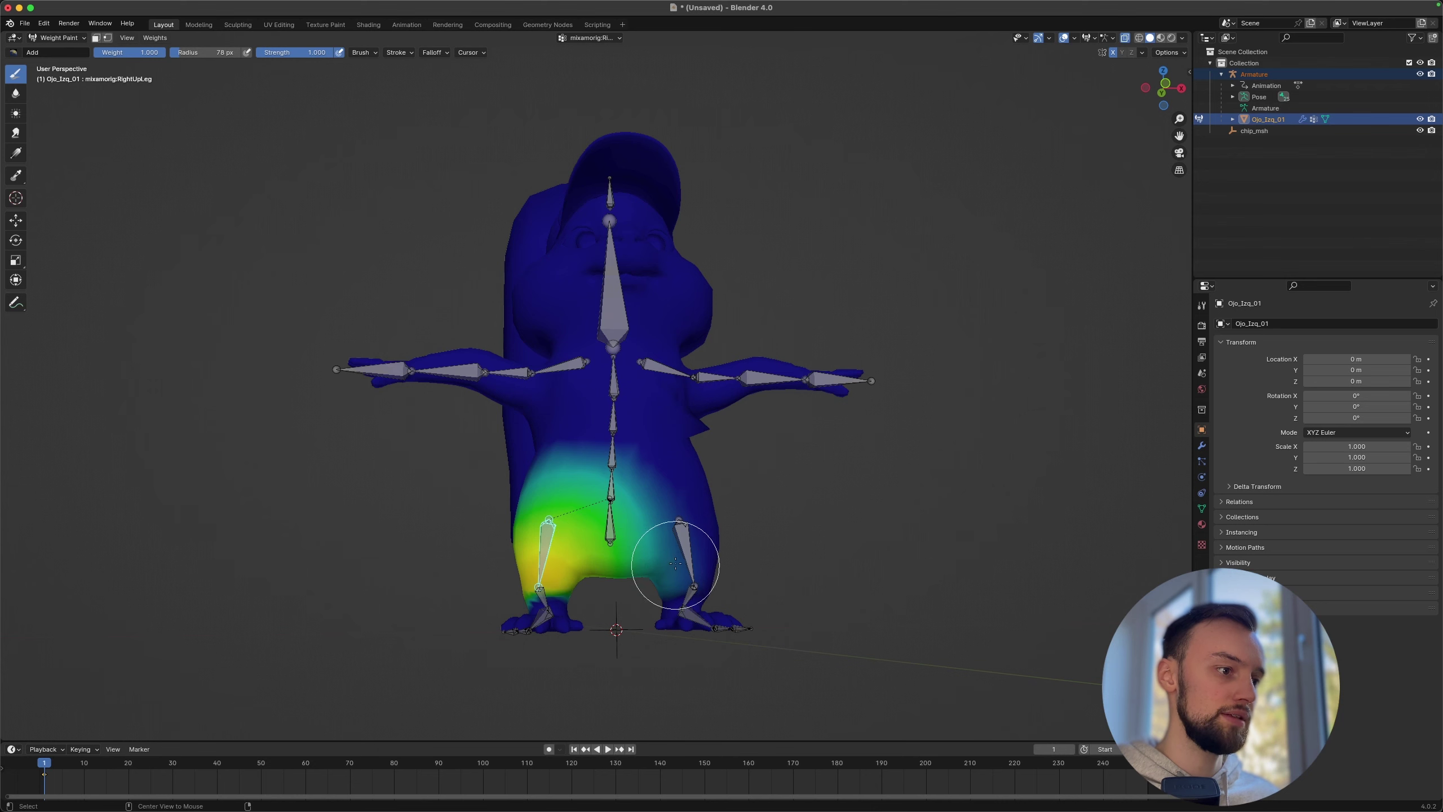
pyautogui.keyDown('ctrl'); pyautogui.click(689, 554); pyautogui.keyUp('ctrl')
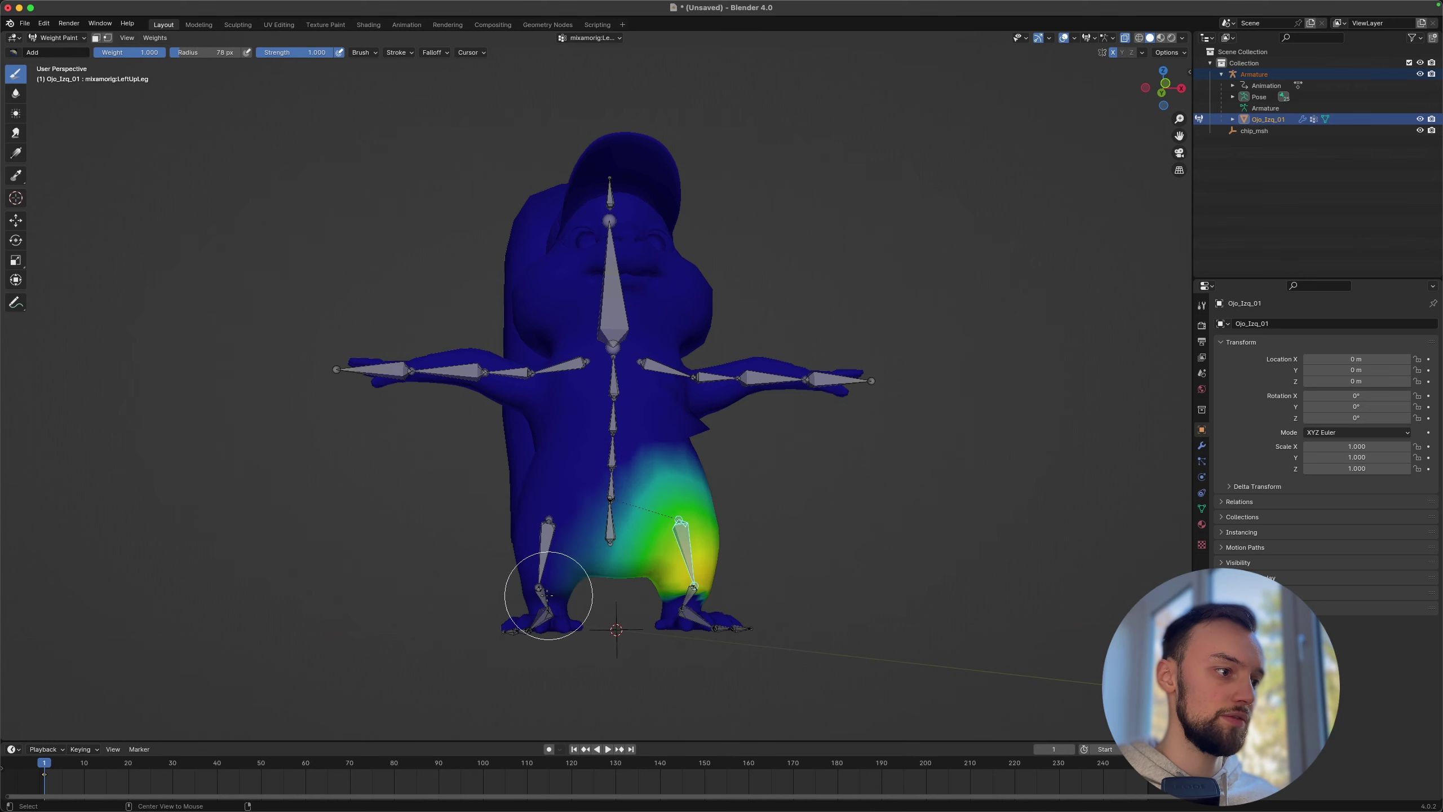
# Step: Select the RightLeg bone and paint weight over the lower right leg with the Add brush at strength 1.000
pyautogui.moveTo(547, 594); pyautogui.dragTo(651, 583, button='middle')
pyautogui.keyDown('ctrl'); pyautogui.click(732, 602); pyautogui.keyUp('ctrl')
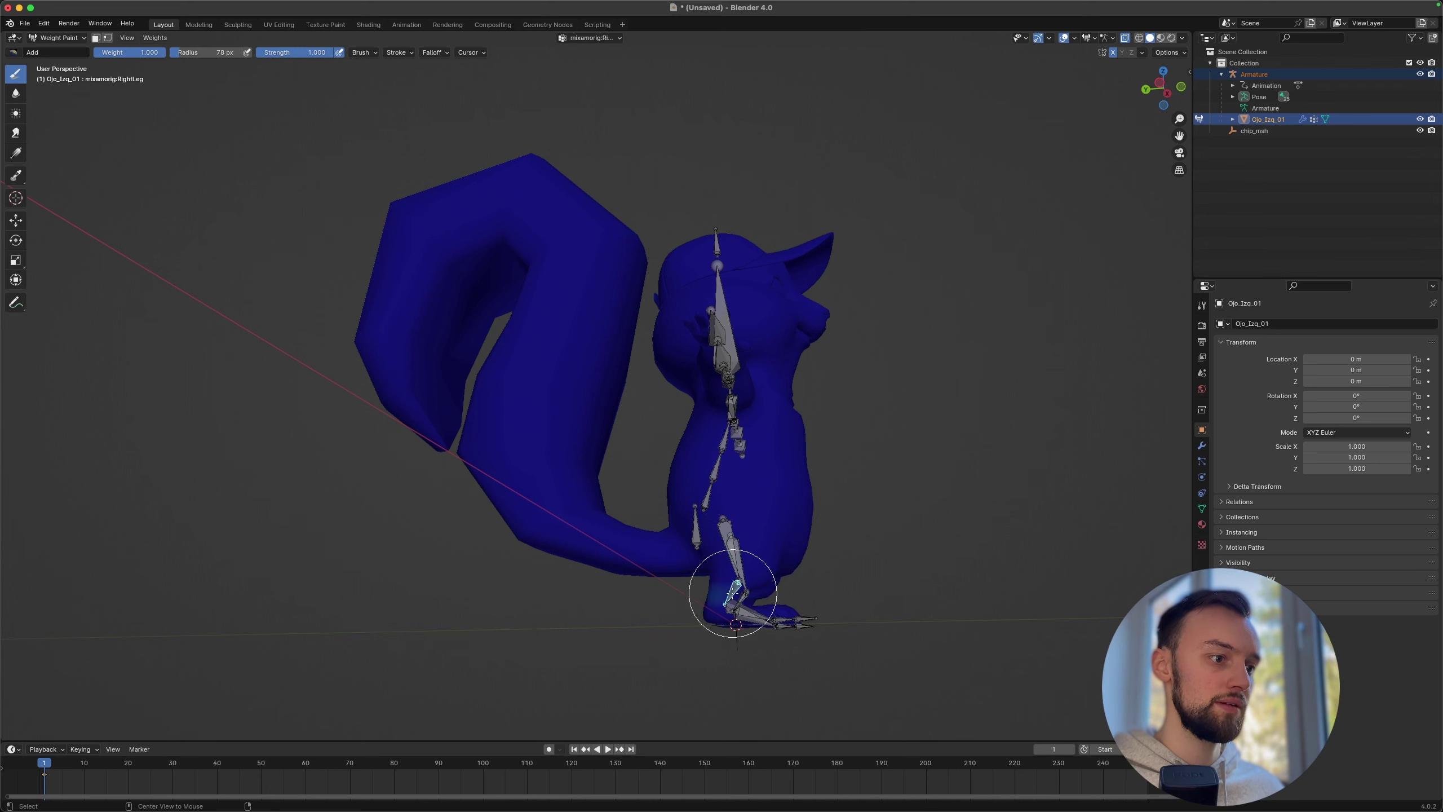
pyautogui.moveTo(734, 612); pyautogui.dragTo(652, 623, button='middle')
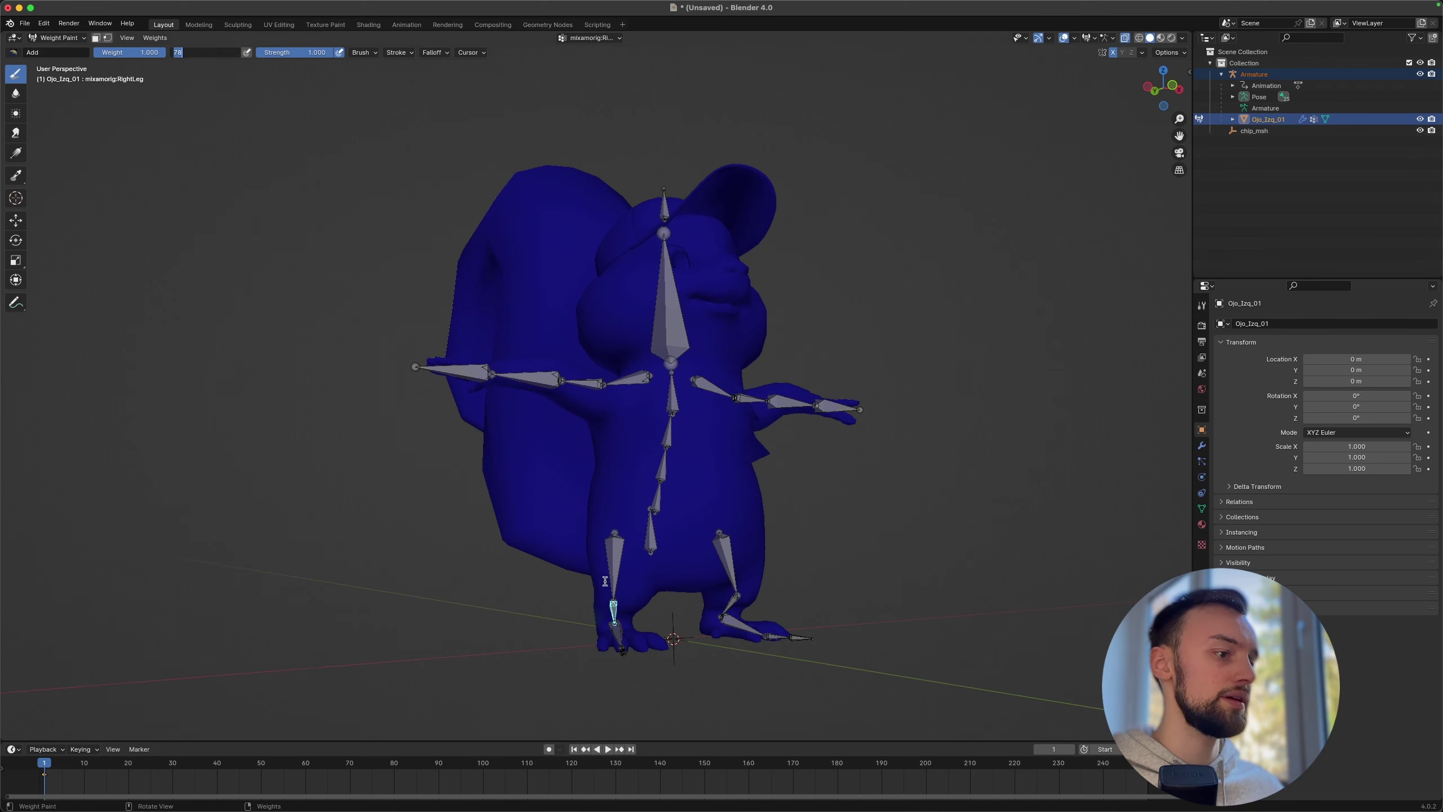
pyautogui.press('Return')
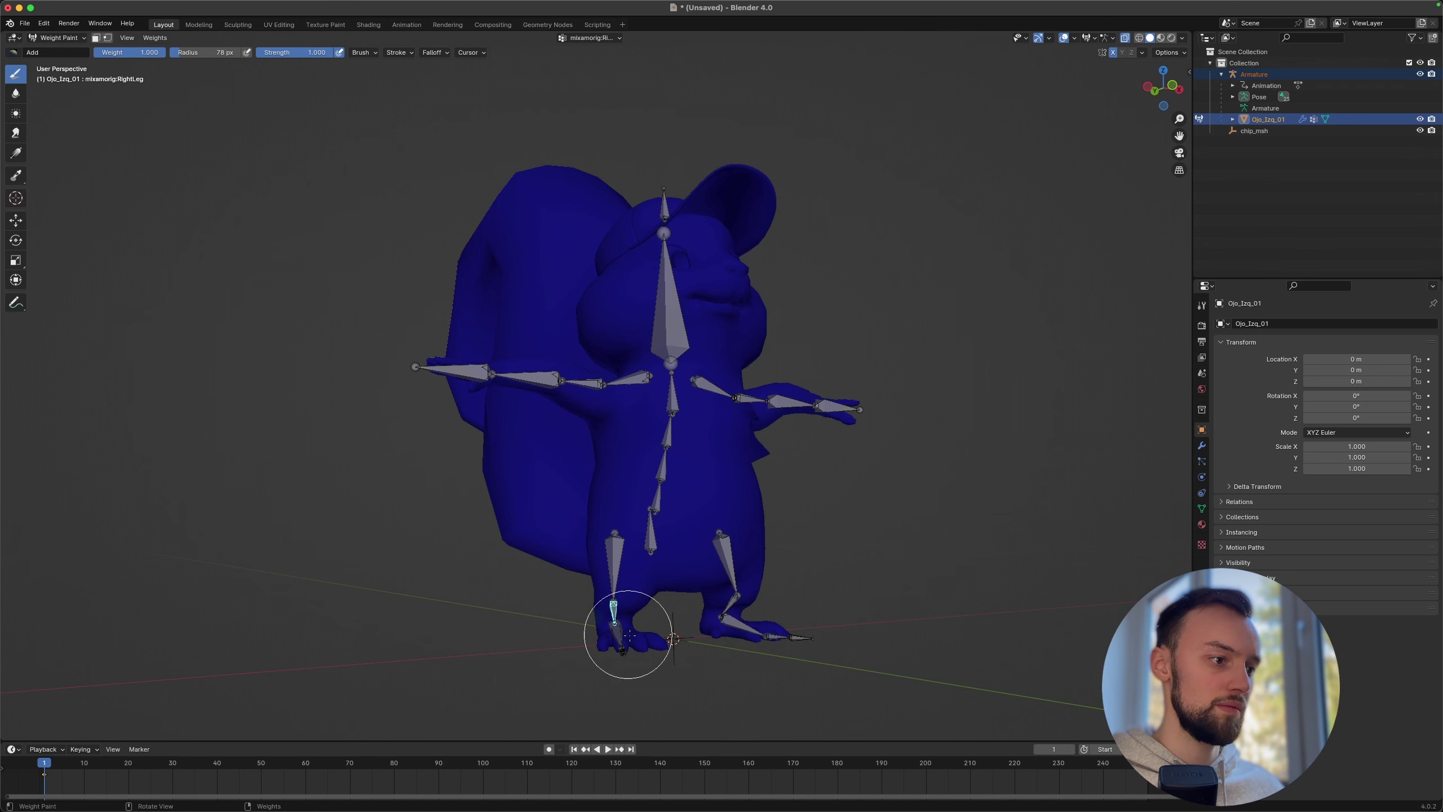
pyautogui.moveTo(632, 628); pyautogui.dragTo(673, 633, button='middle')
pyautogui.moveTo(677, 635); pyautogui.dragTo(683, 627)
pyautogui.moveTo(683, 627); pyautogui.dragTo(733, 632, button='middle')
pyautogui.moveTo(738, 618); pyautogui.dragTo(733, 617)
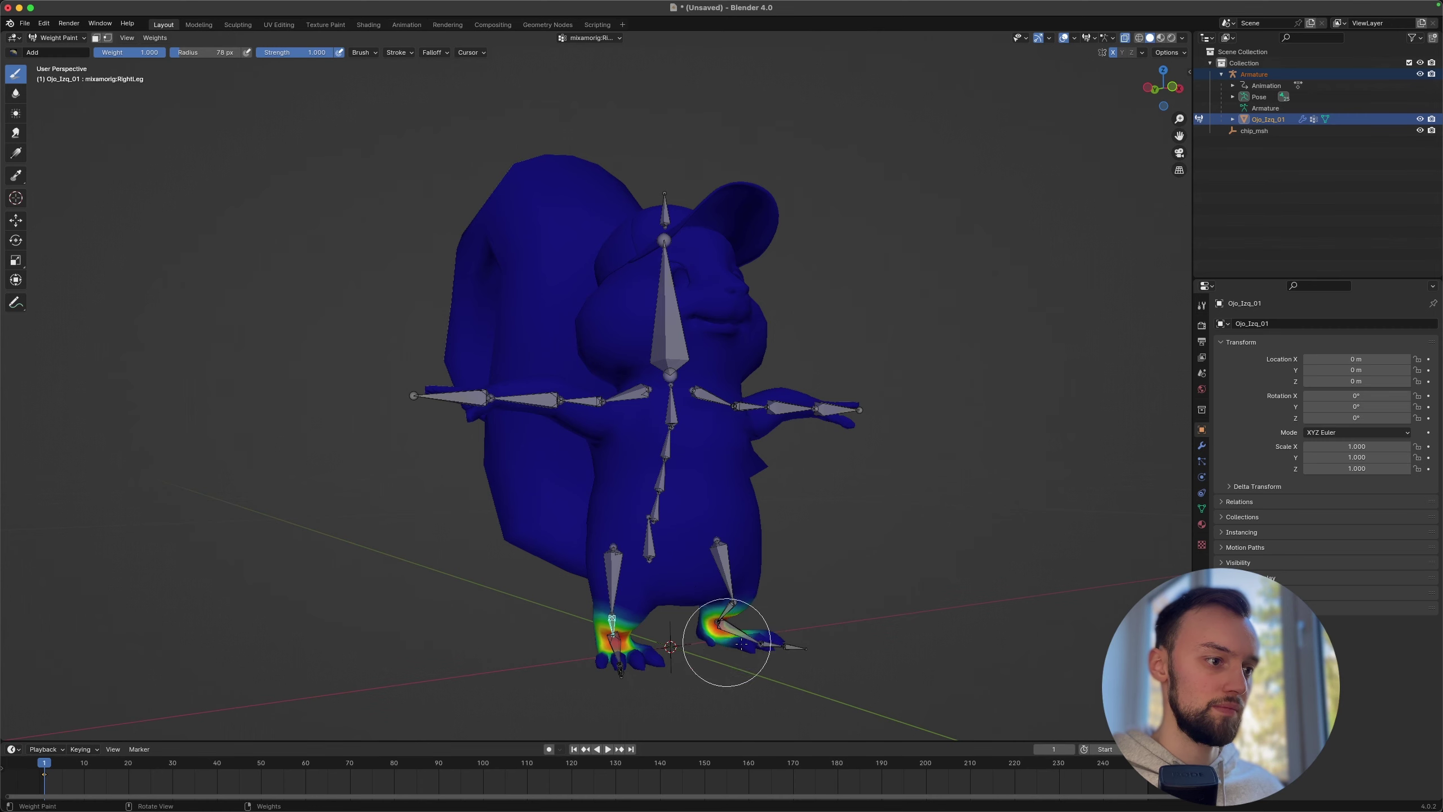
# Step: Paint more RightLeg weight around the lower leg from the side and back, reducing the Add brush strength to 0.640
pyautogui.moveTo(726, 643); pyautogui.dragTo(814, 639, button='middle')
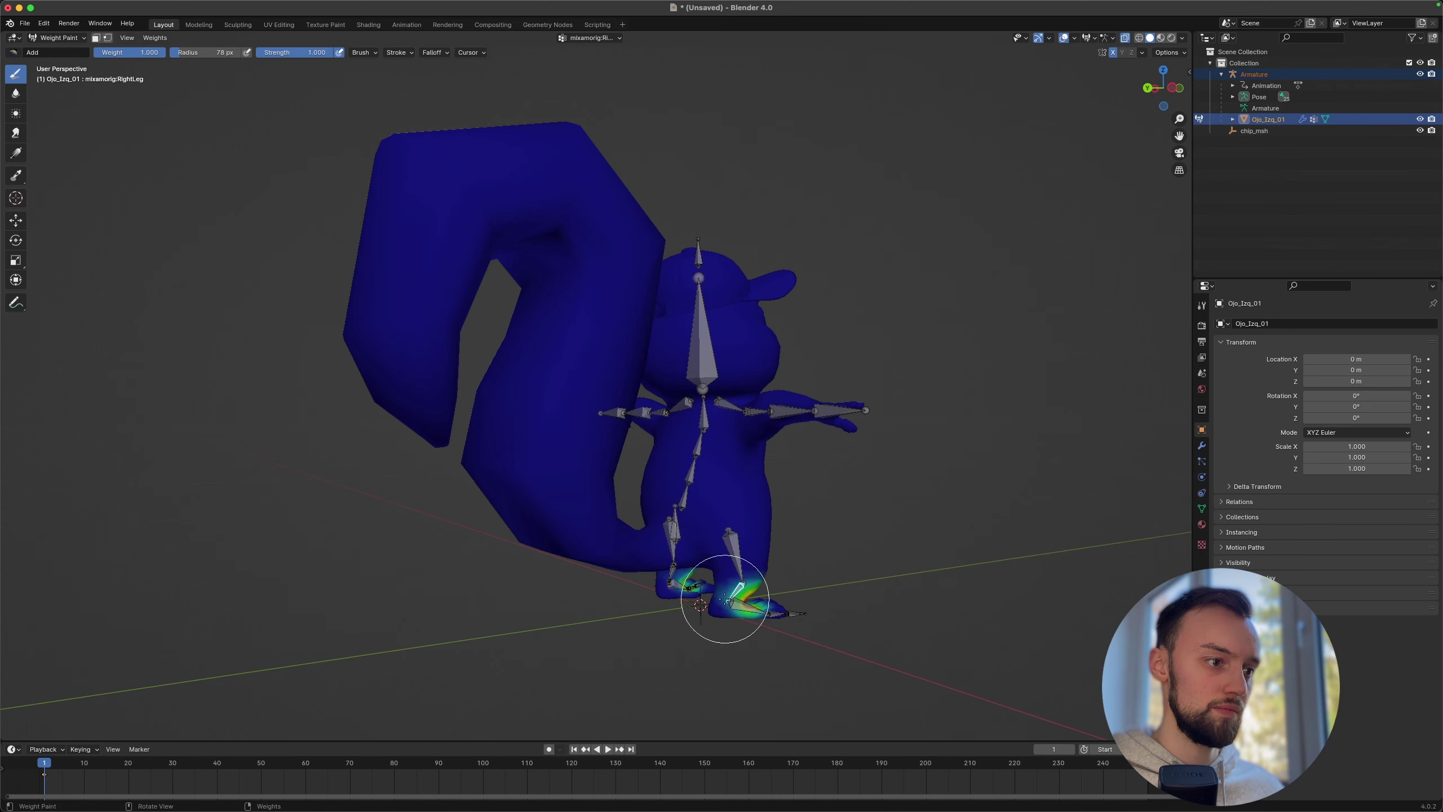
pyautogui.moveTo(725, 598); pyautogui.dragTo(728, 605)
pyautogui.moveTo(728, 605); pyautogui.dragTo(760, 614, button='middle')
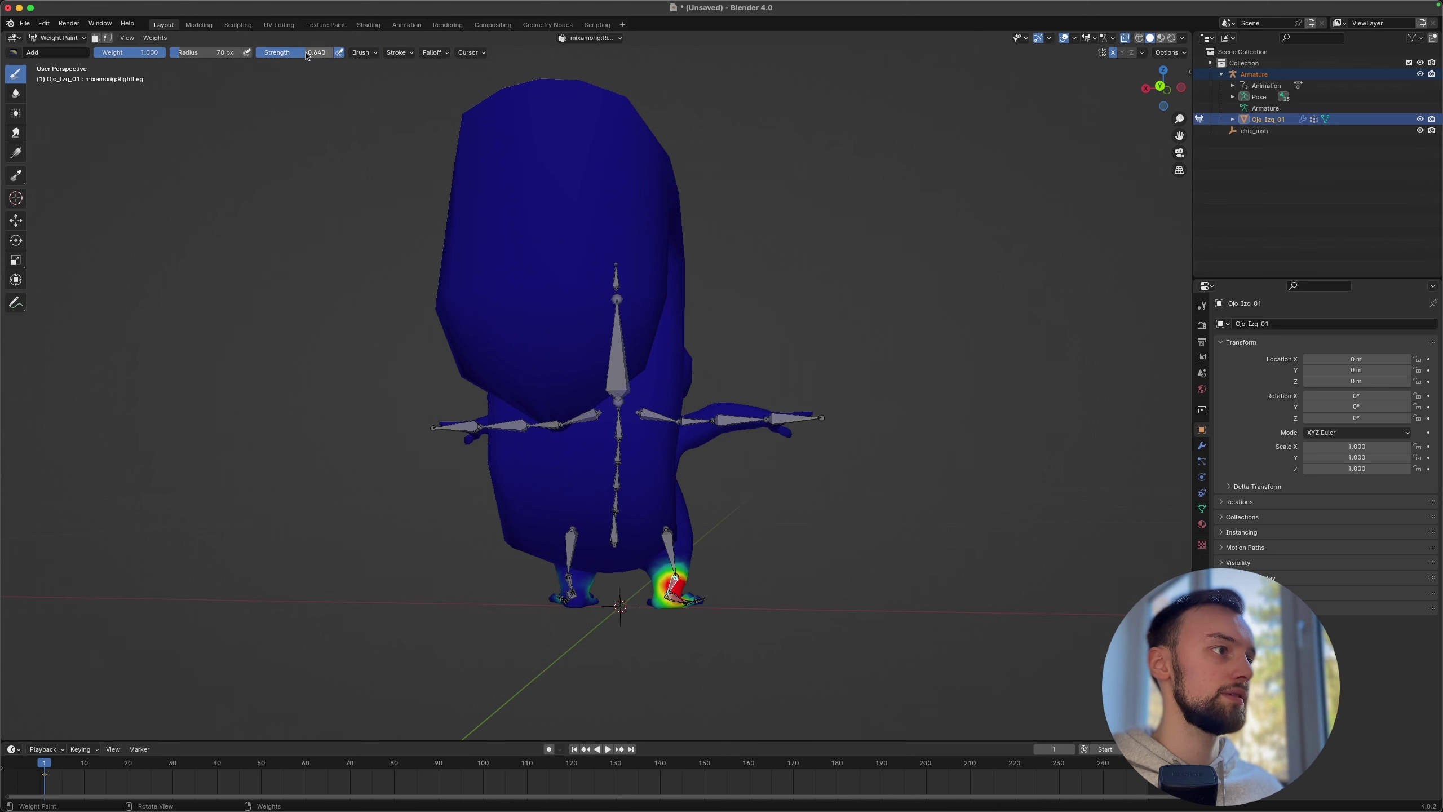
pyautogui.moveTo(569, 692); pyautogui.dragTo(533, 639, button='middle')
pyautogui.moveTo(533, 639); pyautogui.dragTo(521, 622)
pyautogui.moveTo(522, 621); pyautogui.dragTo(503, 659, button='middle')
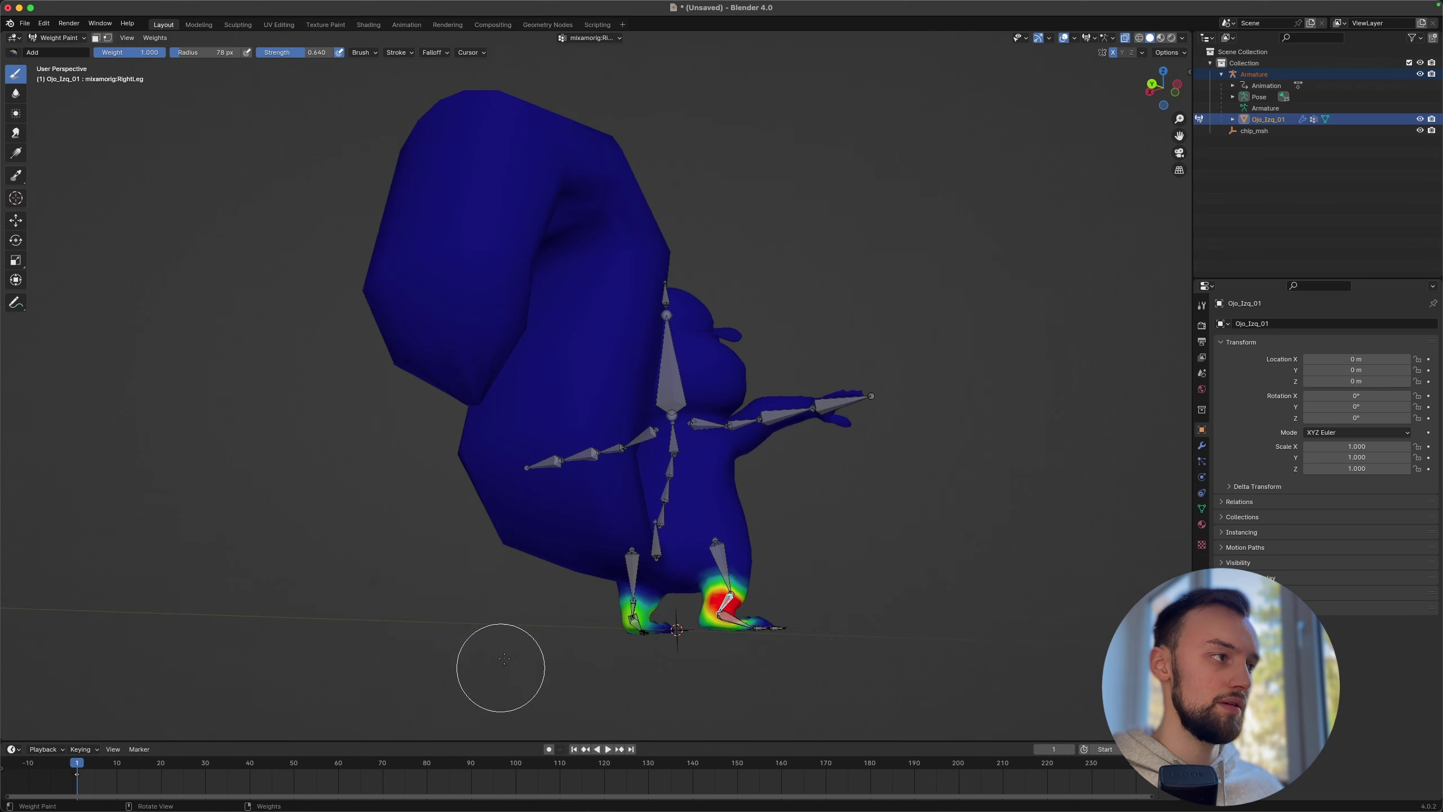
# Step: Trim the RightLeg weight around the foot with the Subtract brush and repaint the lower leg with the Add brush at strength 0.640
pyautogui.click(12, 52)
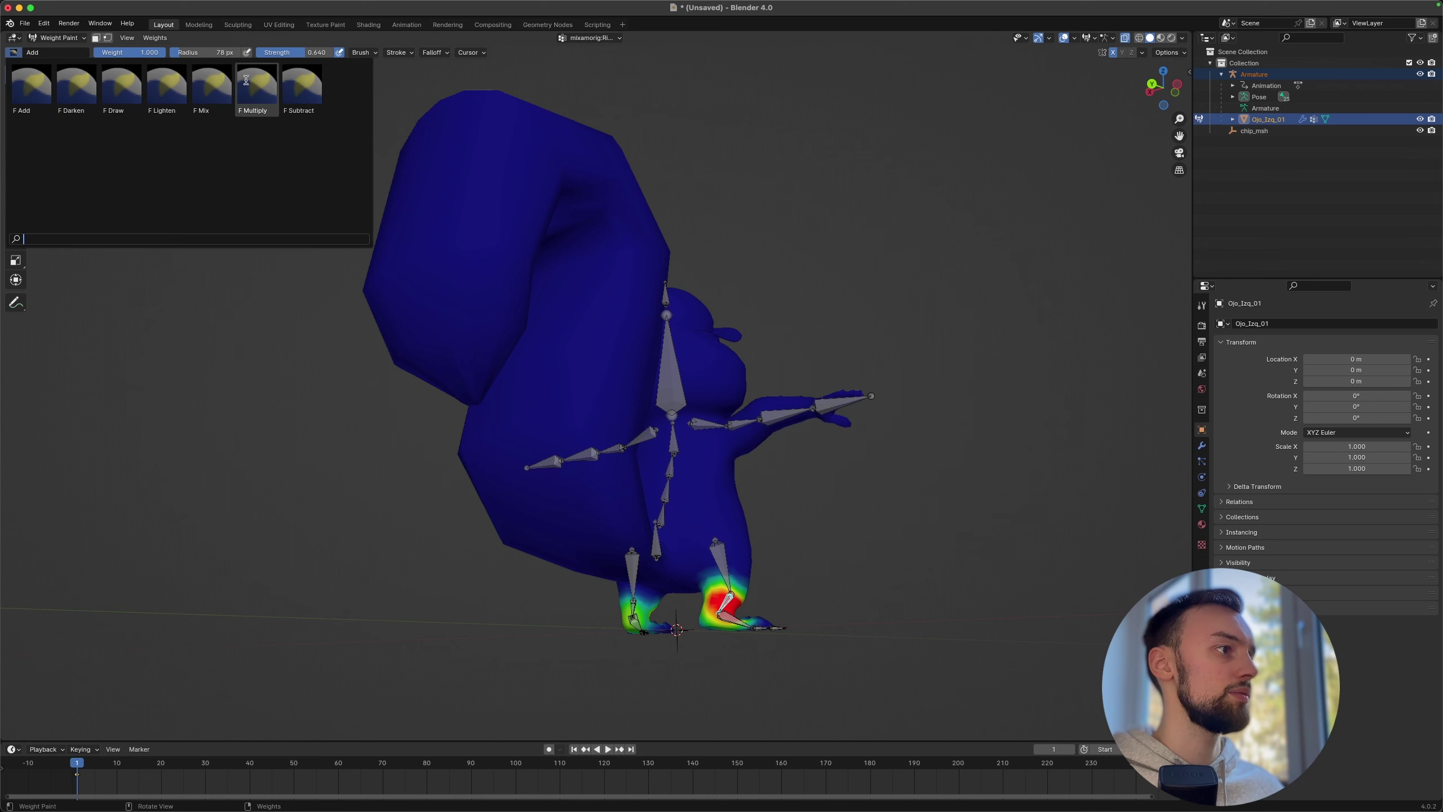
pyautogui.click(301, 89)
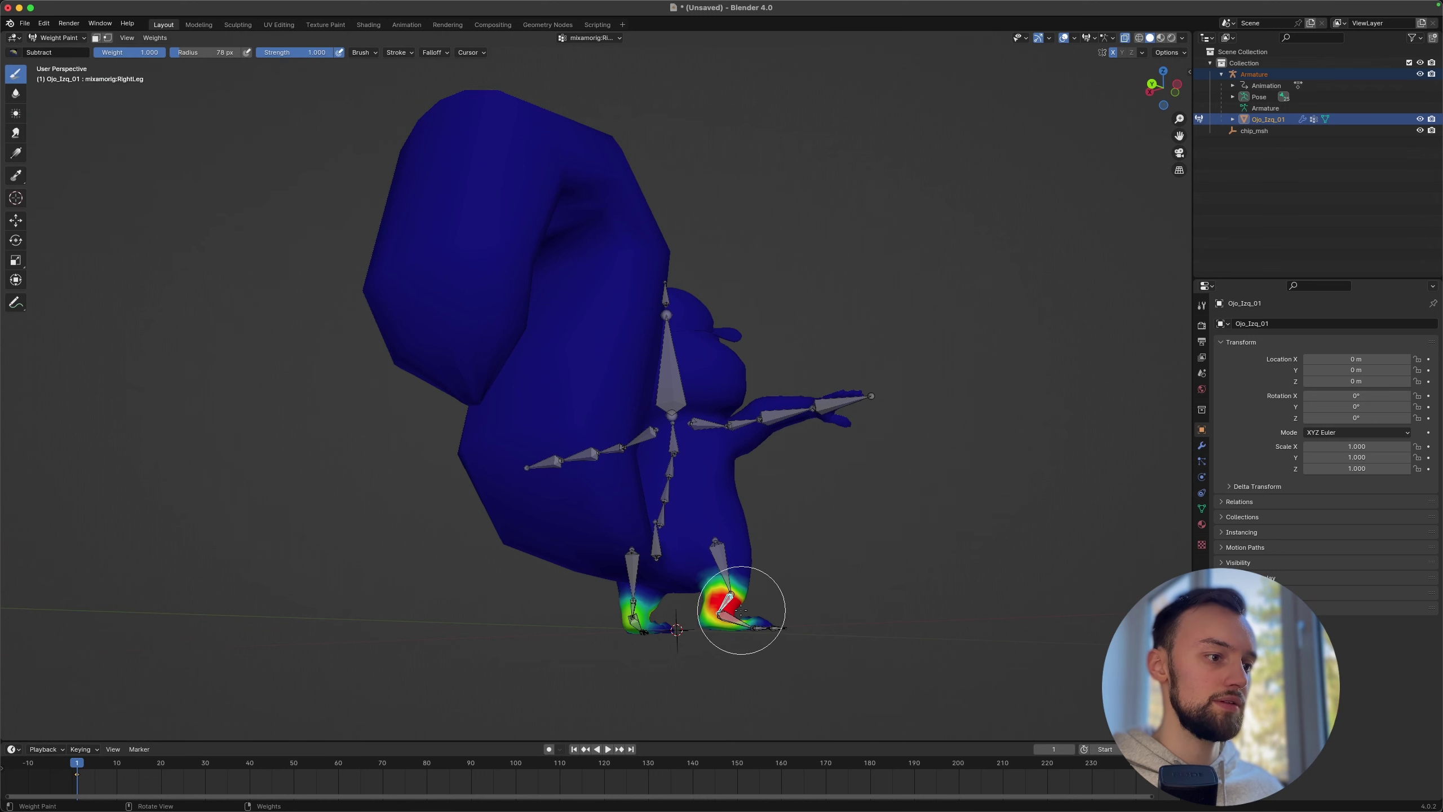
pyautogui.moveTo(742, 626); pyautogui.dragTo(732, 608)
pyautogui.moveTo(768, 632); pyautogui.dragTo(710, 614, button='middle')
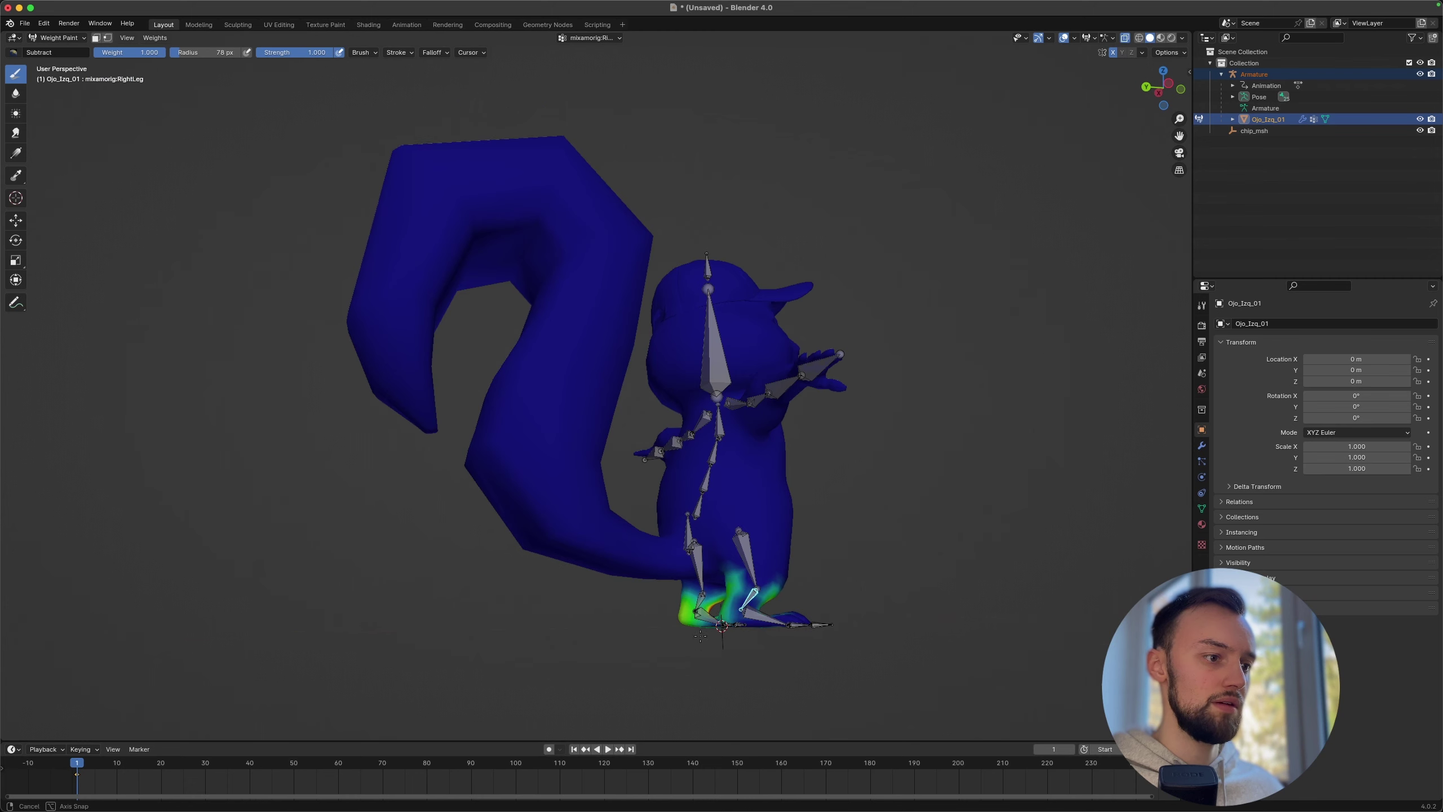
pyautogui.click(14, 52)
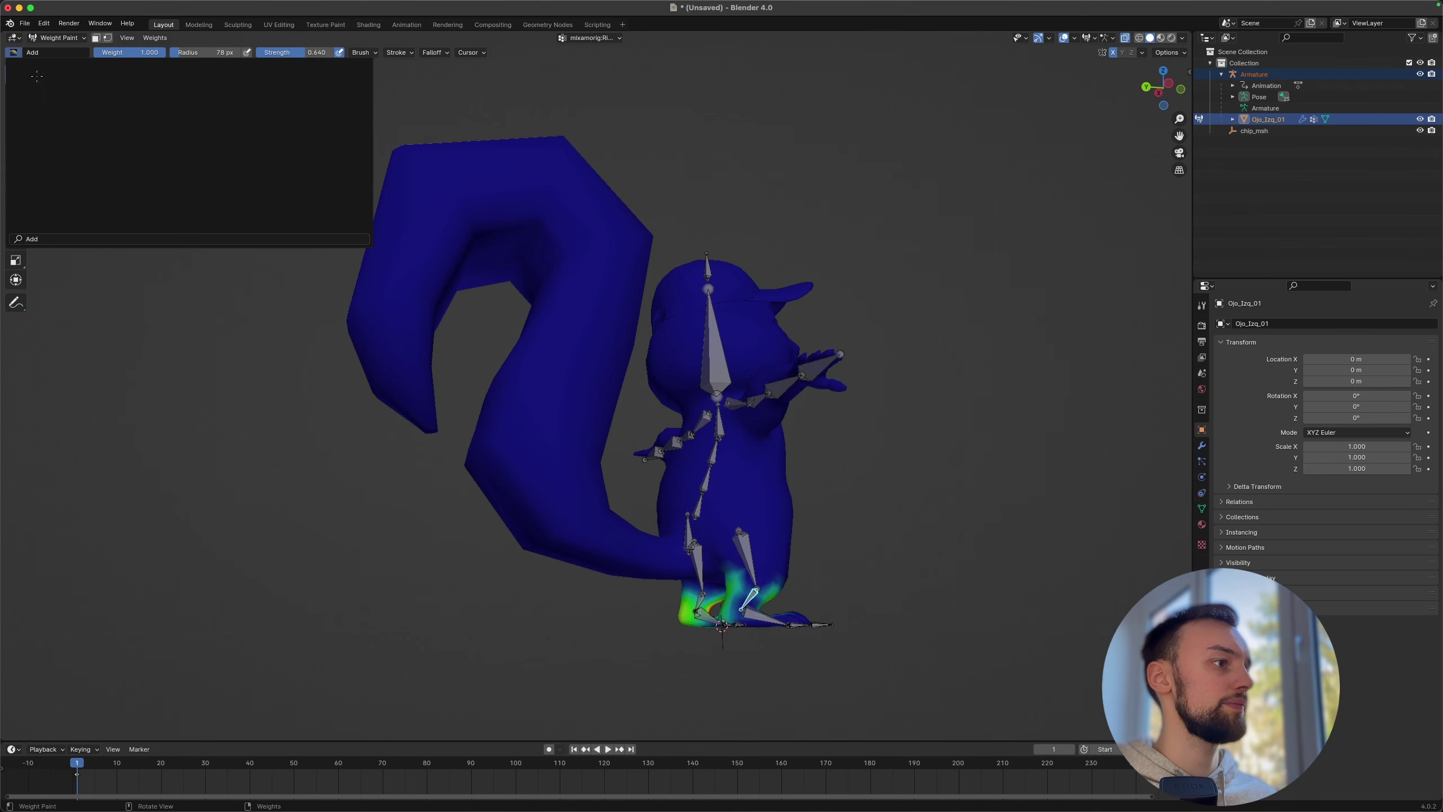
pyautogui.click(31, 86)
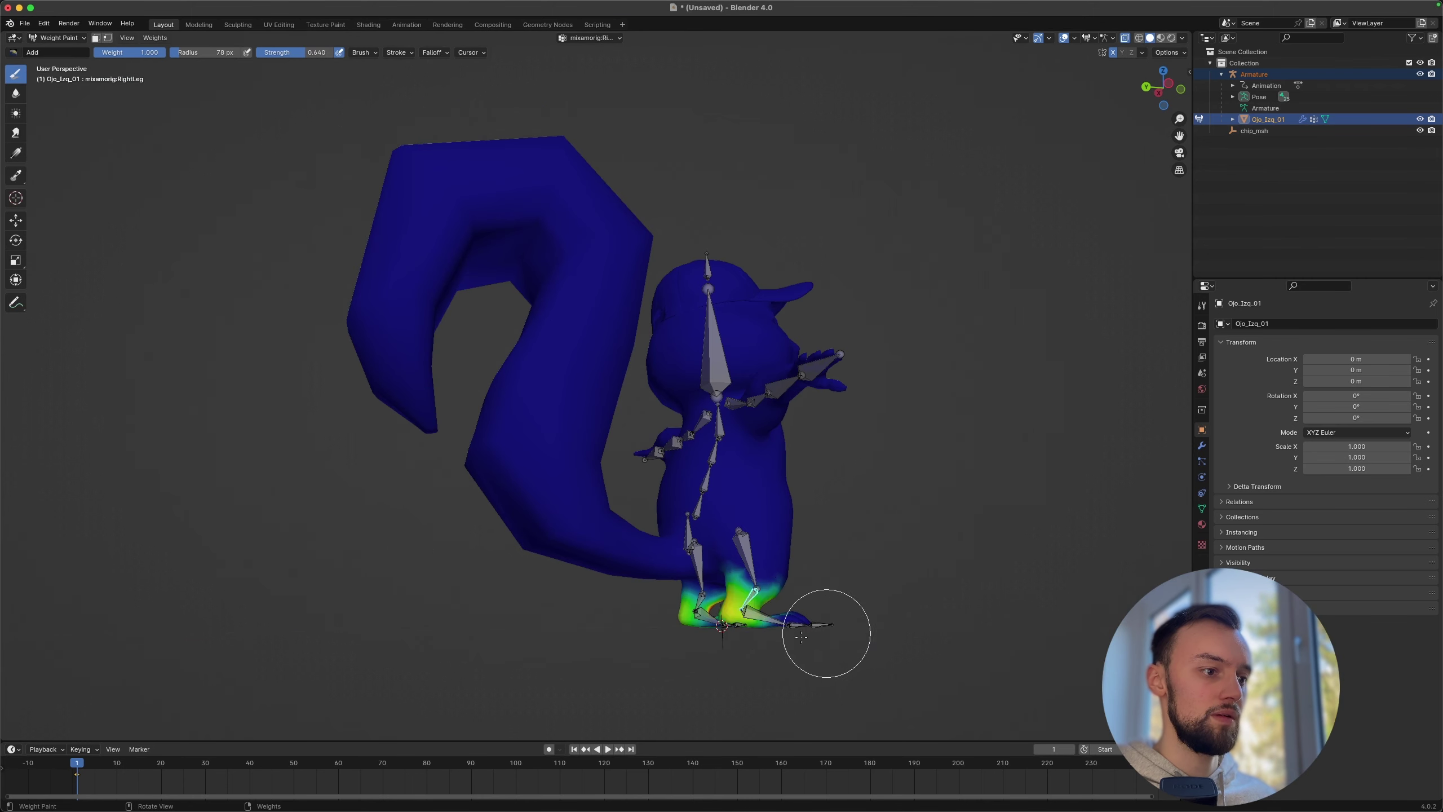
# Step: Check the weight distribution of the RightFoot and LeftFoot bones
pyautogui.moveTo(827, 635); pyautogui.dragTo(583, 645, button='middle')
pyautogui.keyDown('ctrl'); pyautogui.click(561, 649); pyautogui.keyUp('ctrl')
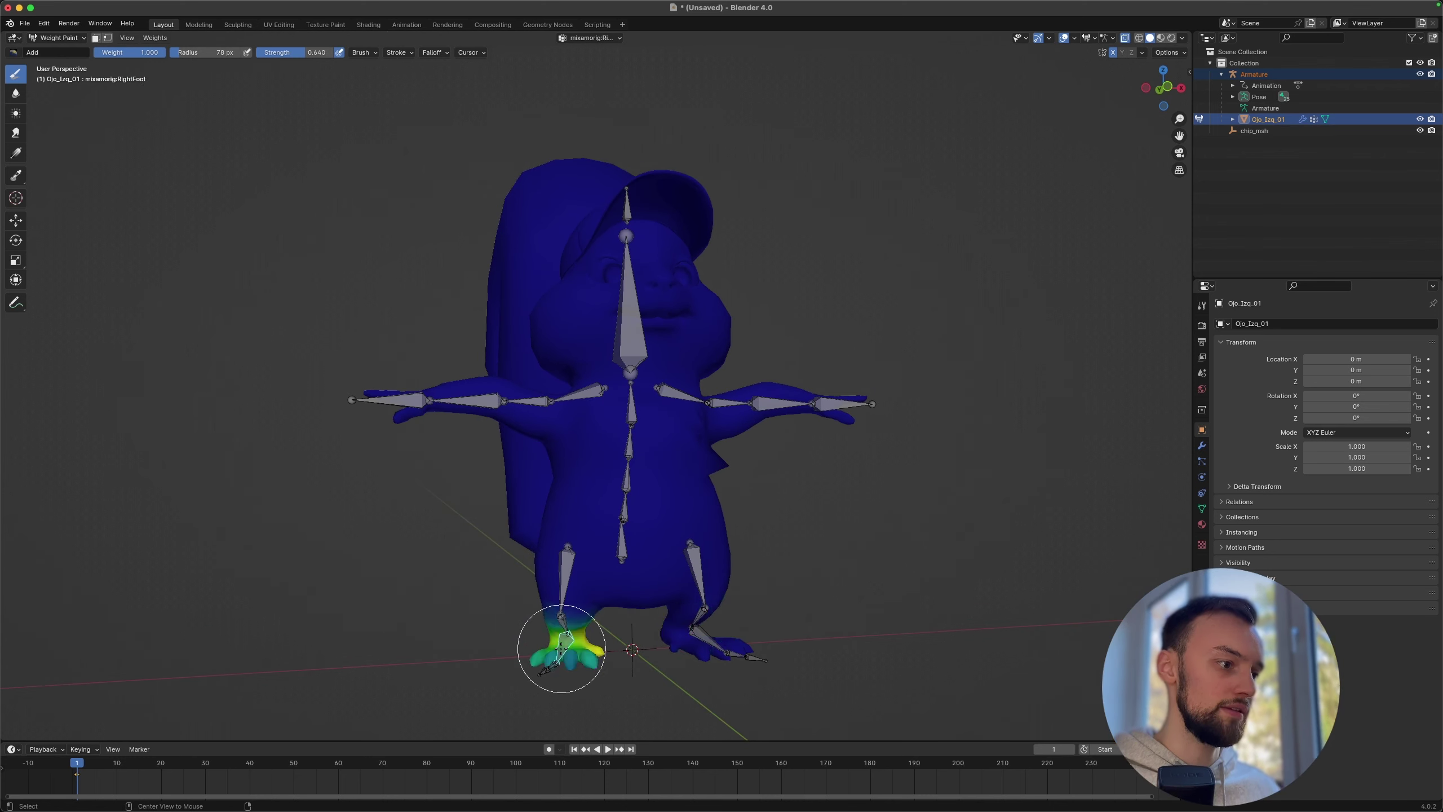
pyautogui.keyDown('ctrl'); pyautogui.click(703, 641); pyautogui.keyUp('ctrl')
pyautogui.moveTo(704, 640); pyautogui.dragTo(818, 660, button='middle')
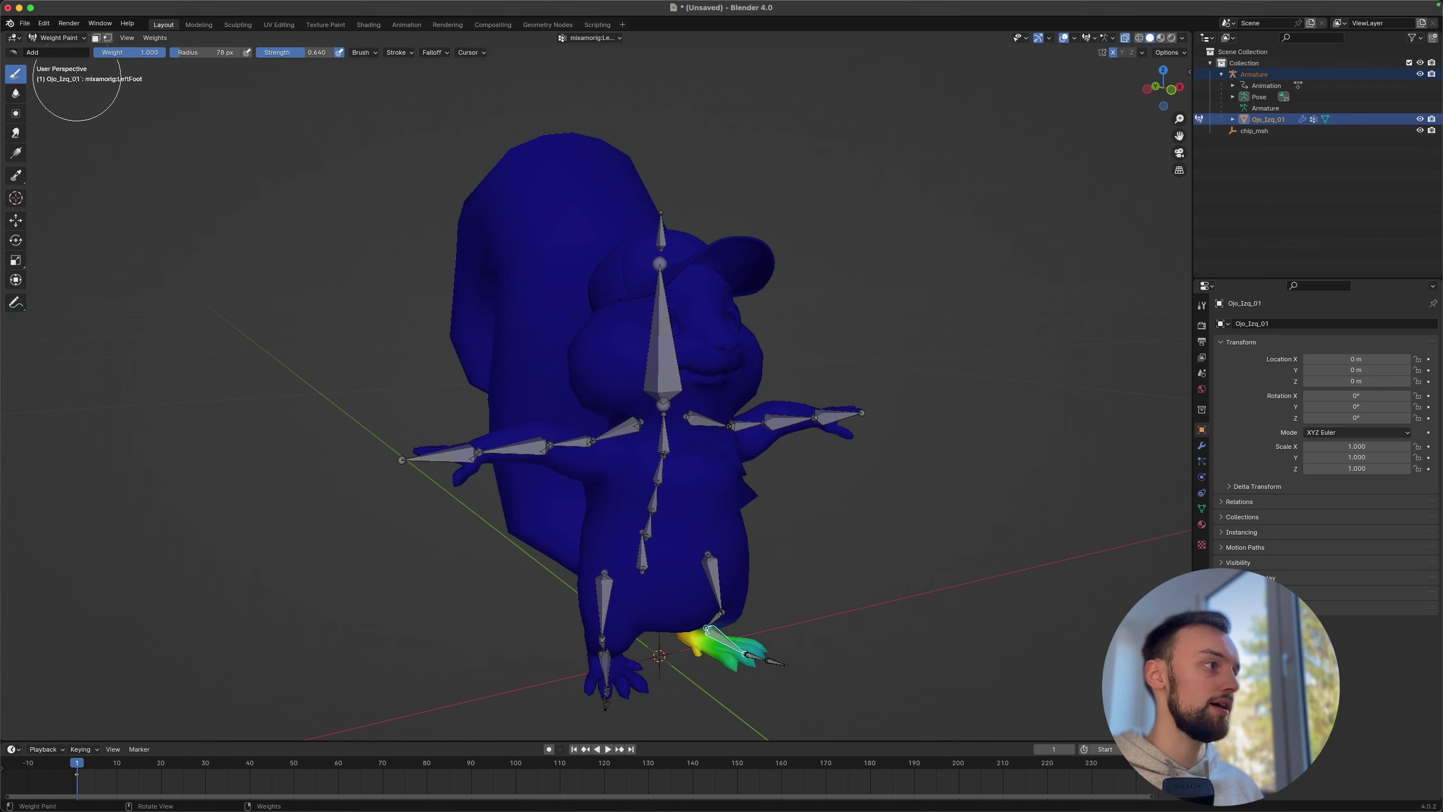
# Step: Switch to Effect House, delete the existing Body Avatar Drive with its character, and collapse the Character2 asset folder
pyautogui.click(34, 39)
pyautogui.click(54, 54)
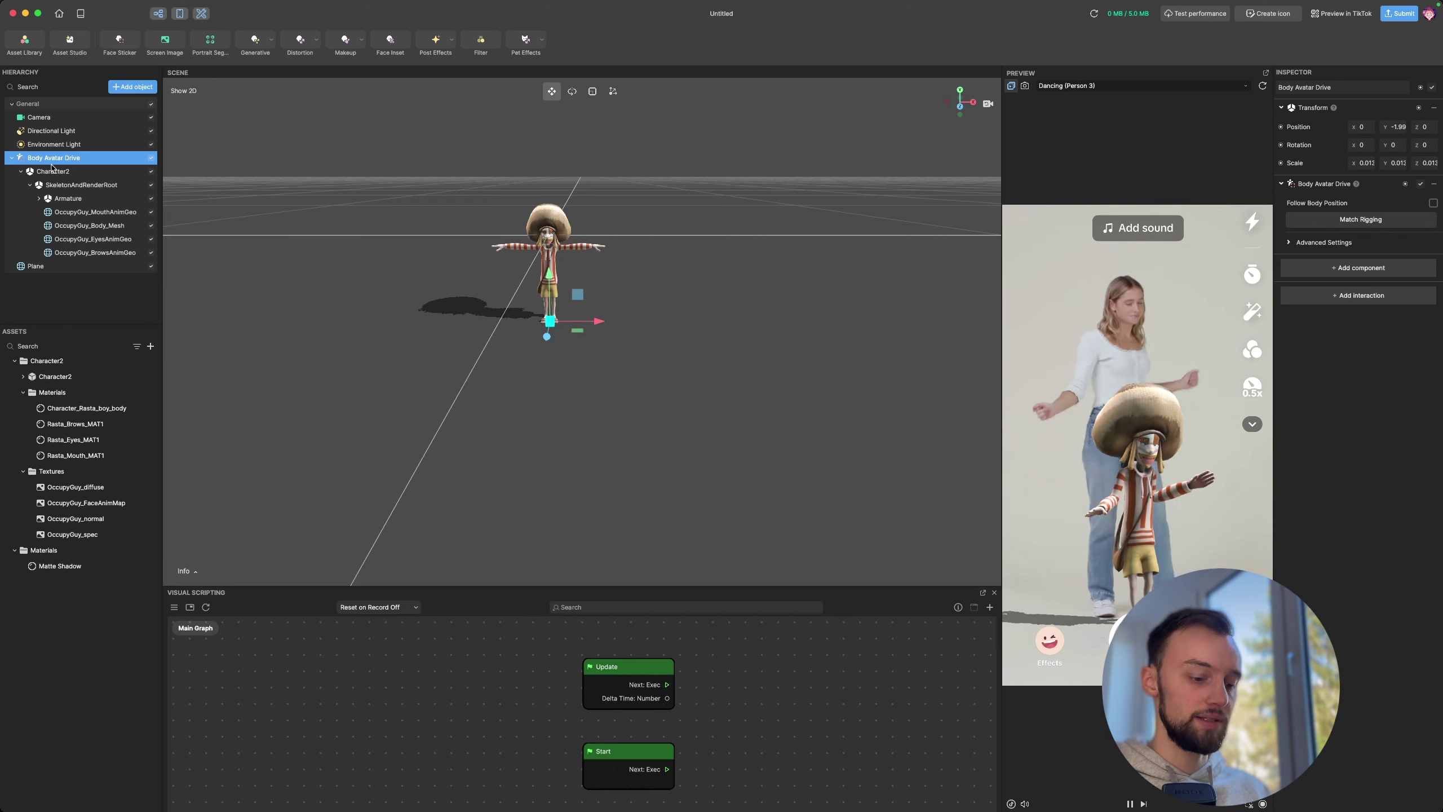
pyautogui.press('Delete')
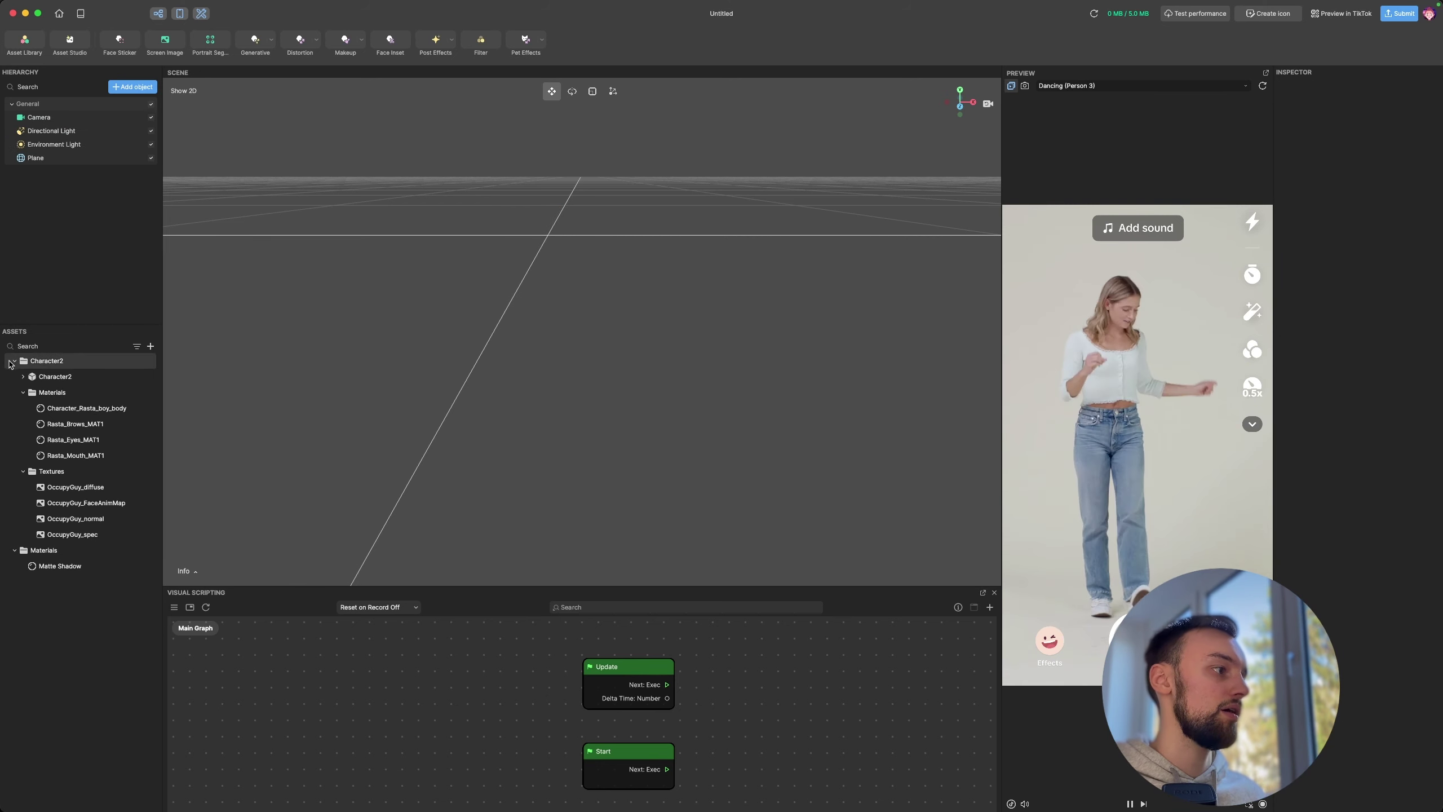
pyautogui.click(14, 361)
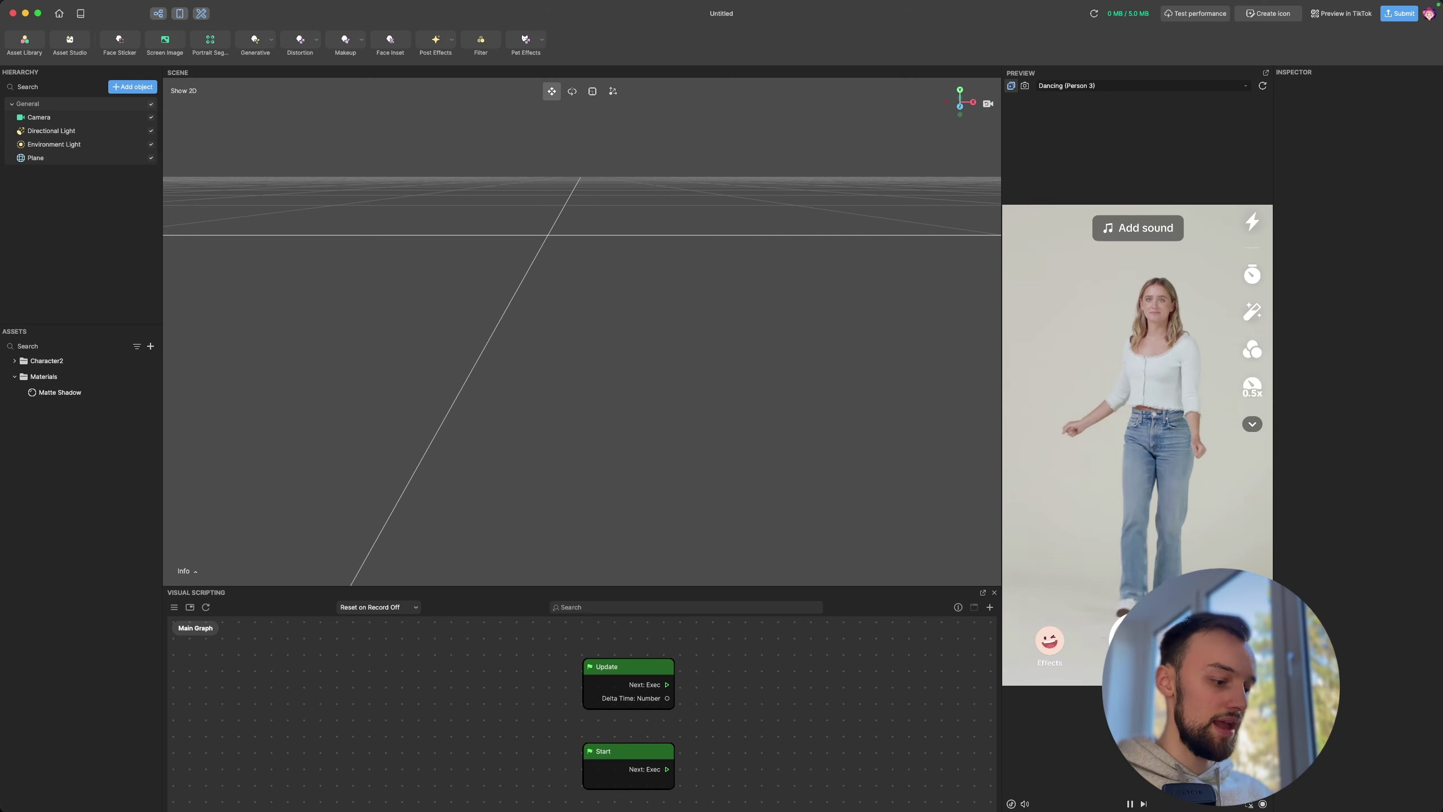
# Step: Import Chip.fbx from the Effecthouse folder on the computer, keeping the default FBX import options
pyautogui.click(150, 347)
pyautogui.moveTo(188, 339)
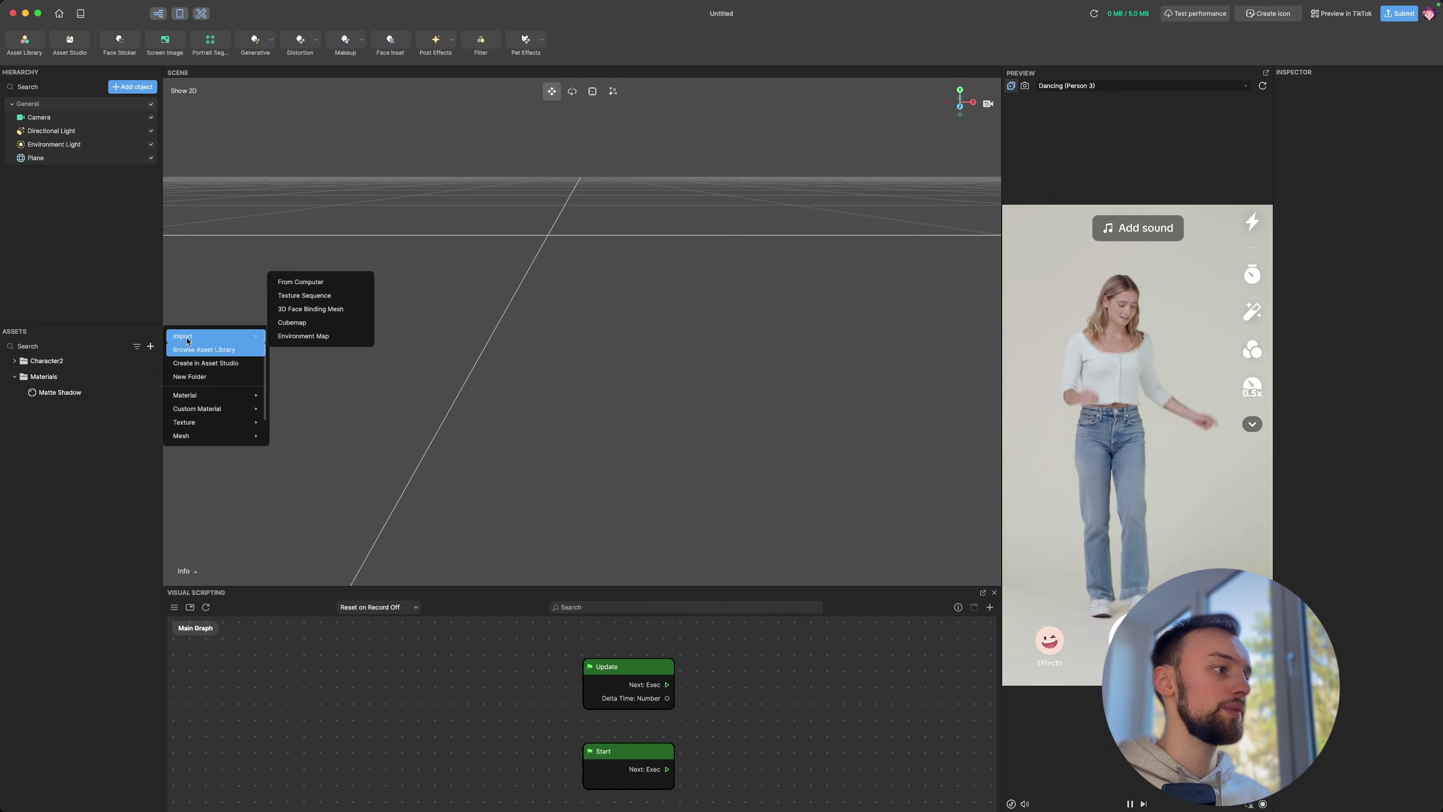
pyautogui.click(316, 284)
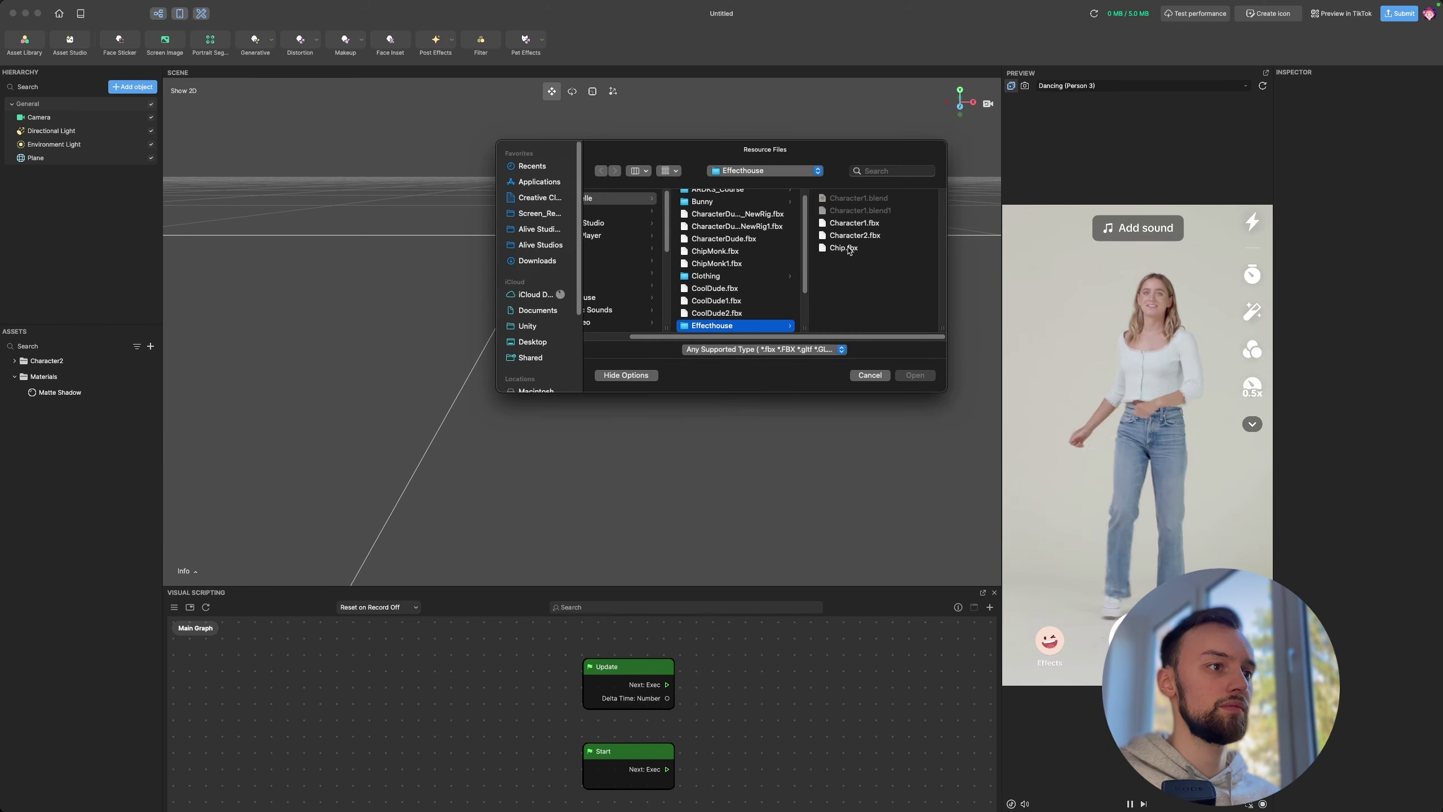
pyautogui.click(845, 249)
pyautogui.click(915, 375)
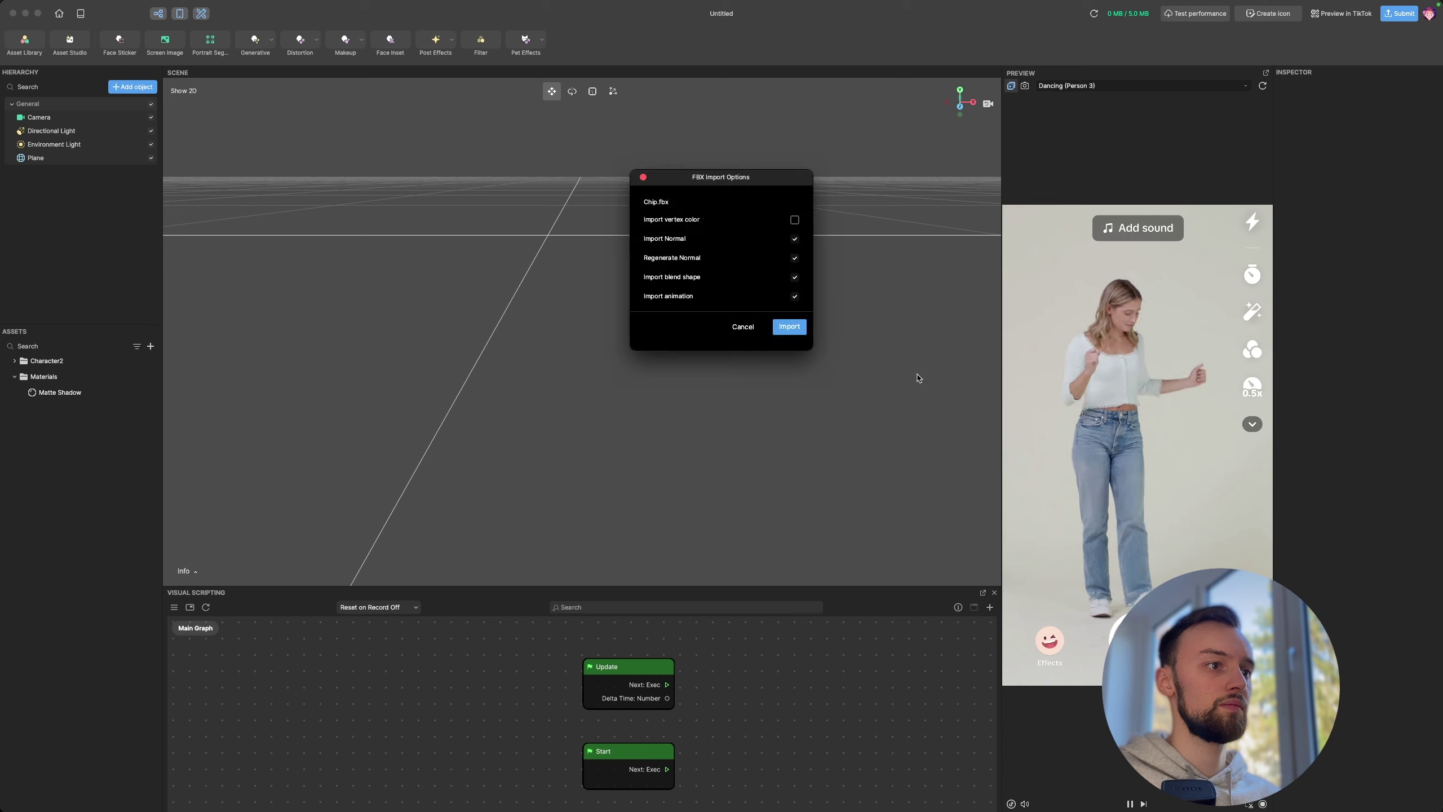
pyautogui.click(790, 328)
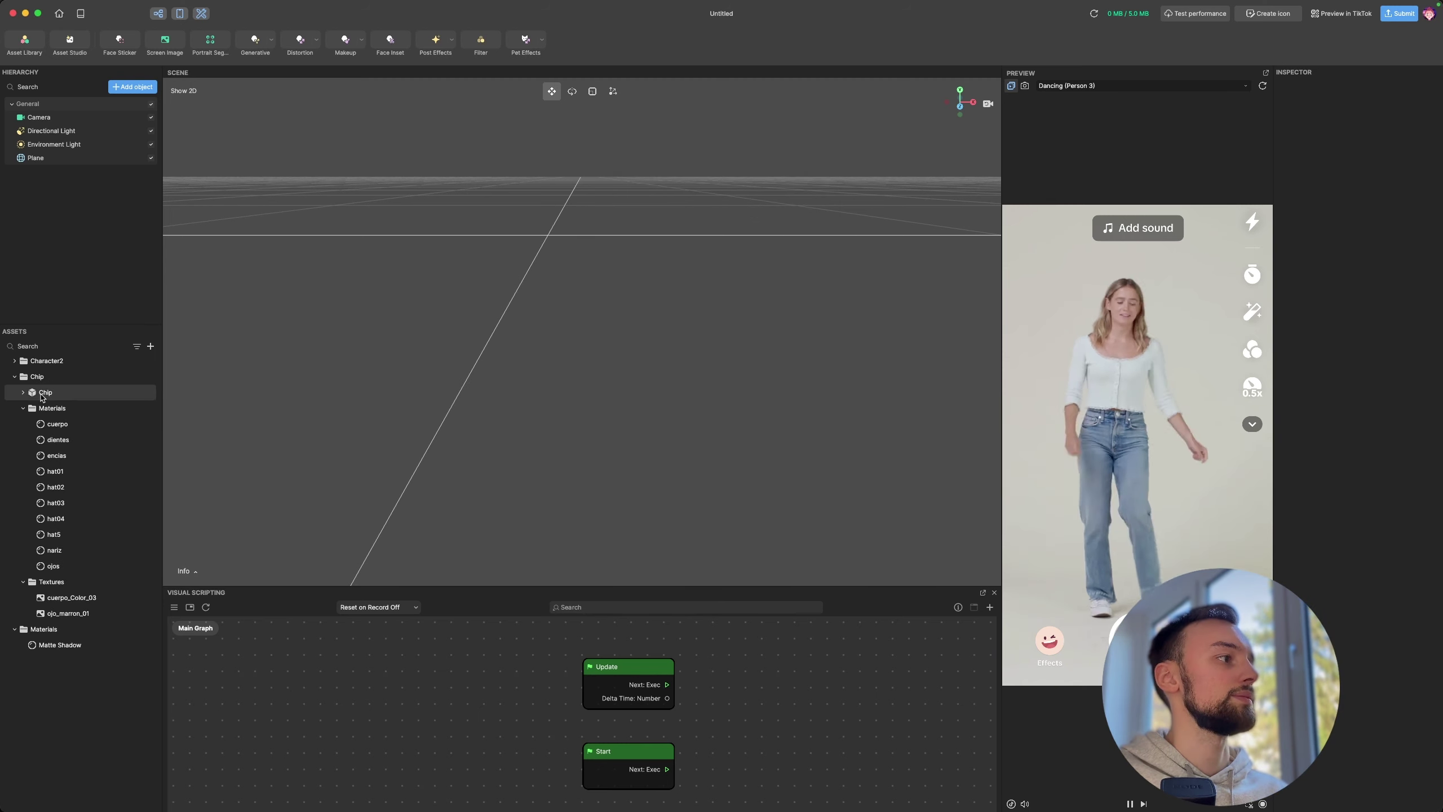
# Step: Add a Body Avatar Drive object from the AR Tracking category to the scene
pyautogui.moveTo(73, 399); pyautogui.dragTo(99, 211)
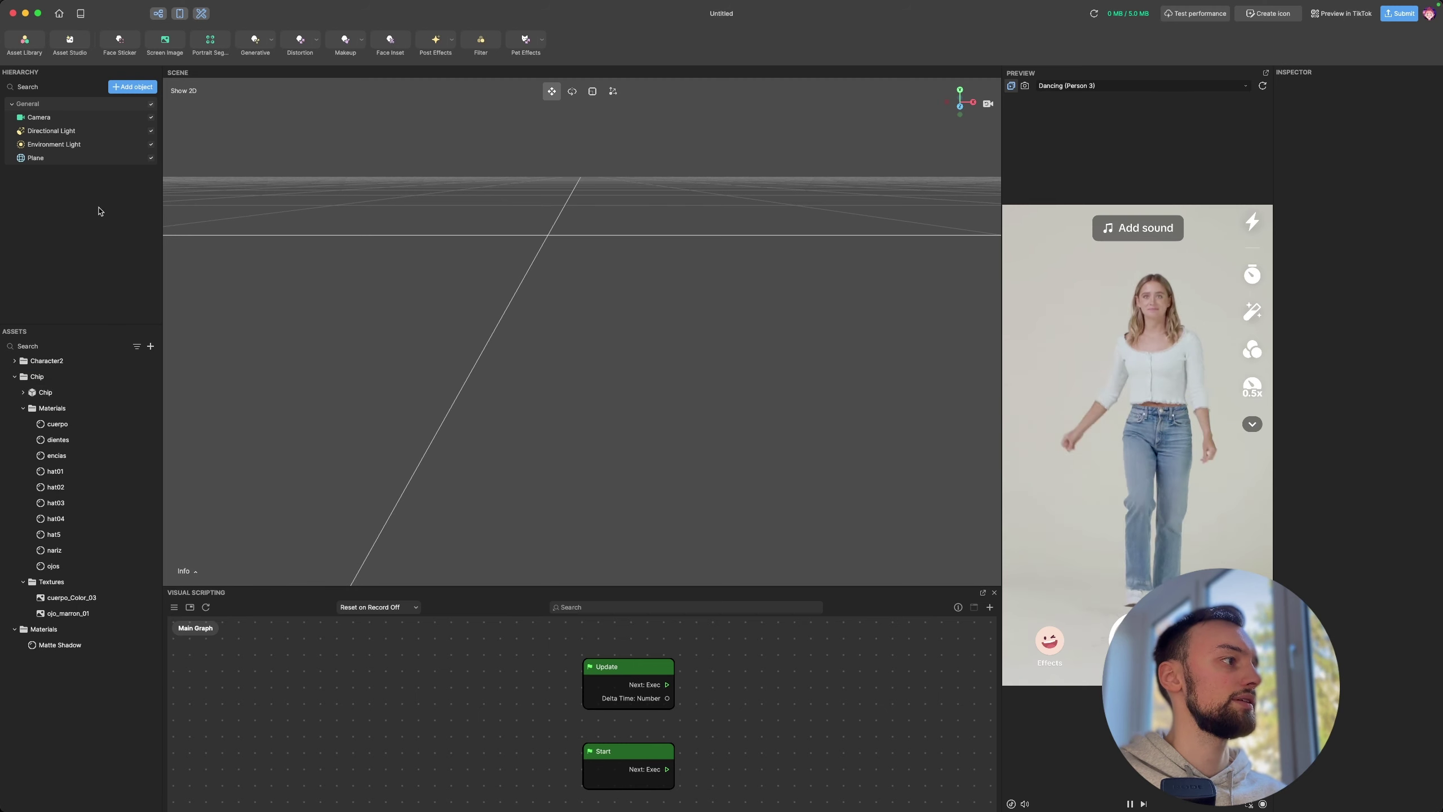
pyautogui.click(123, 89)
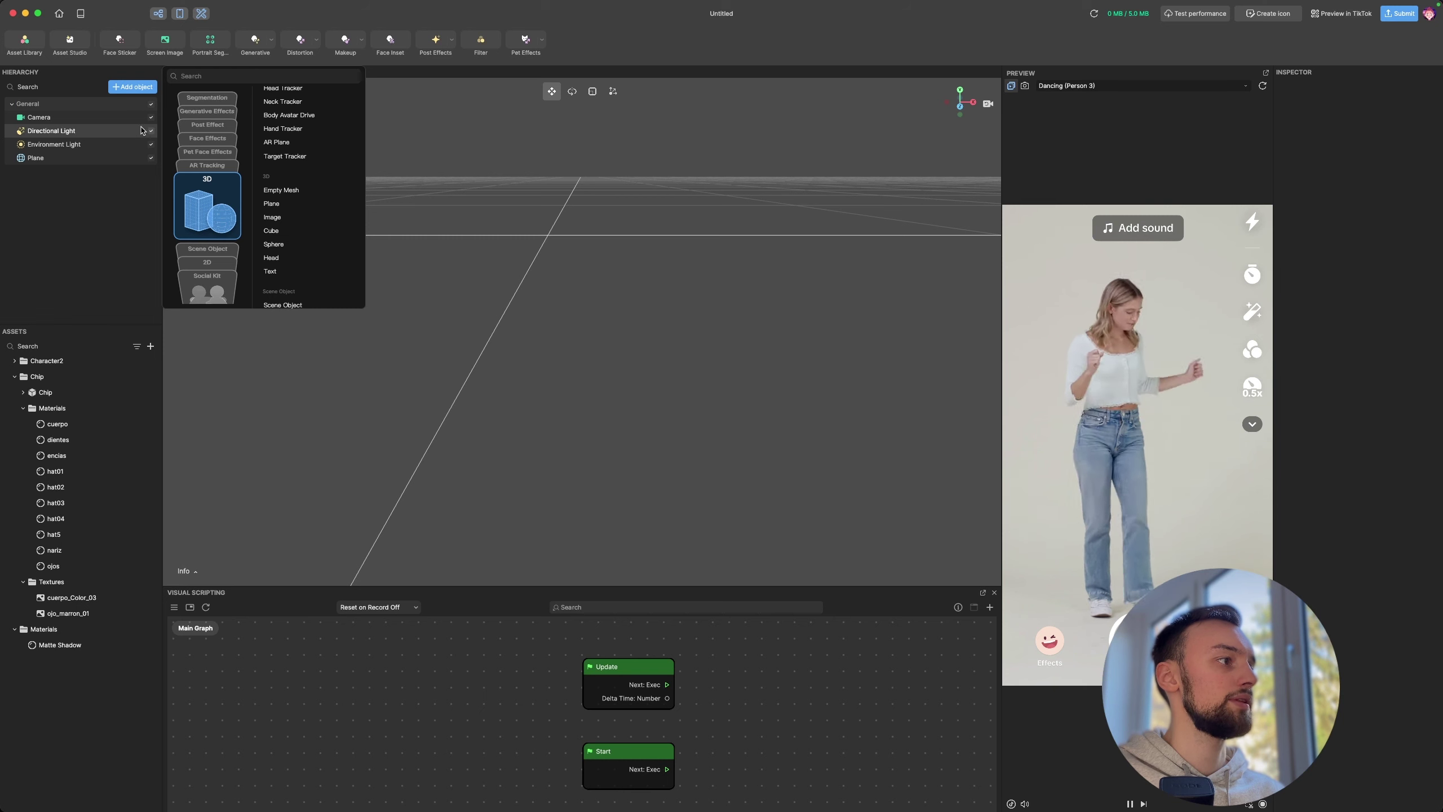
pyautogui.scroll(3, 301, 199)
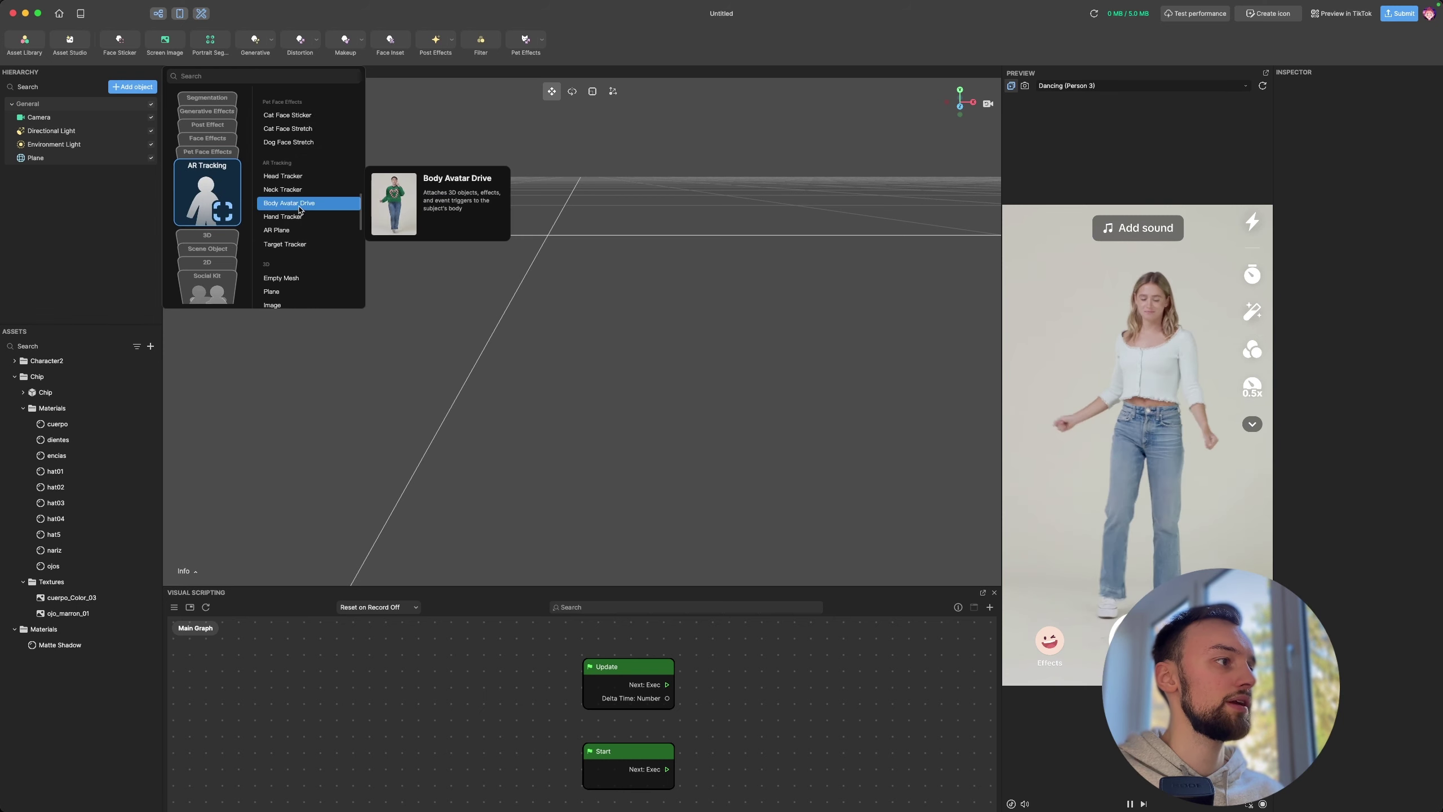
pyautogui.click(300, 204)
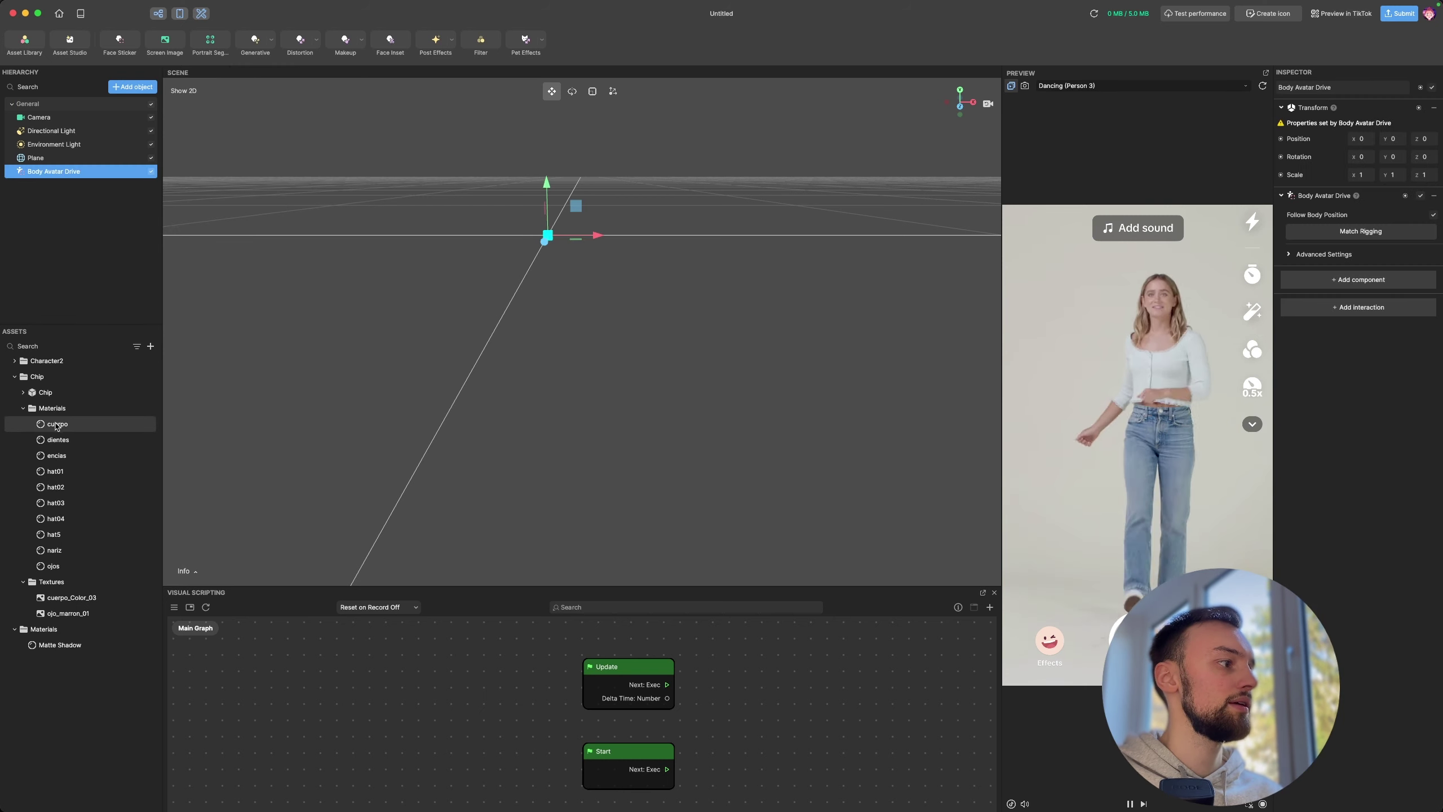
# Step: Place the Chip model in the scene hierarchy and parent it under Body Avatar Drive
pyautogui.moveTo(67, 400); pyautogui.dragTo(66, 172)
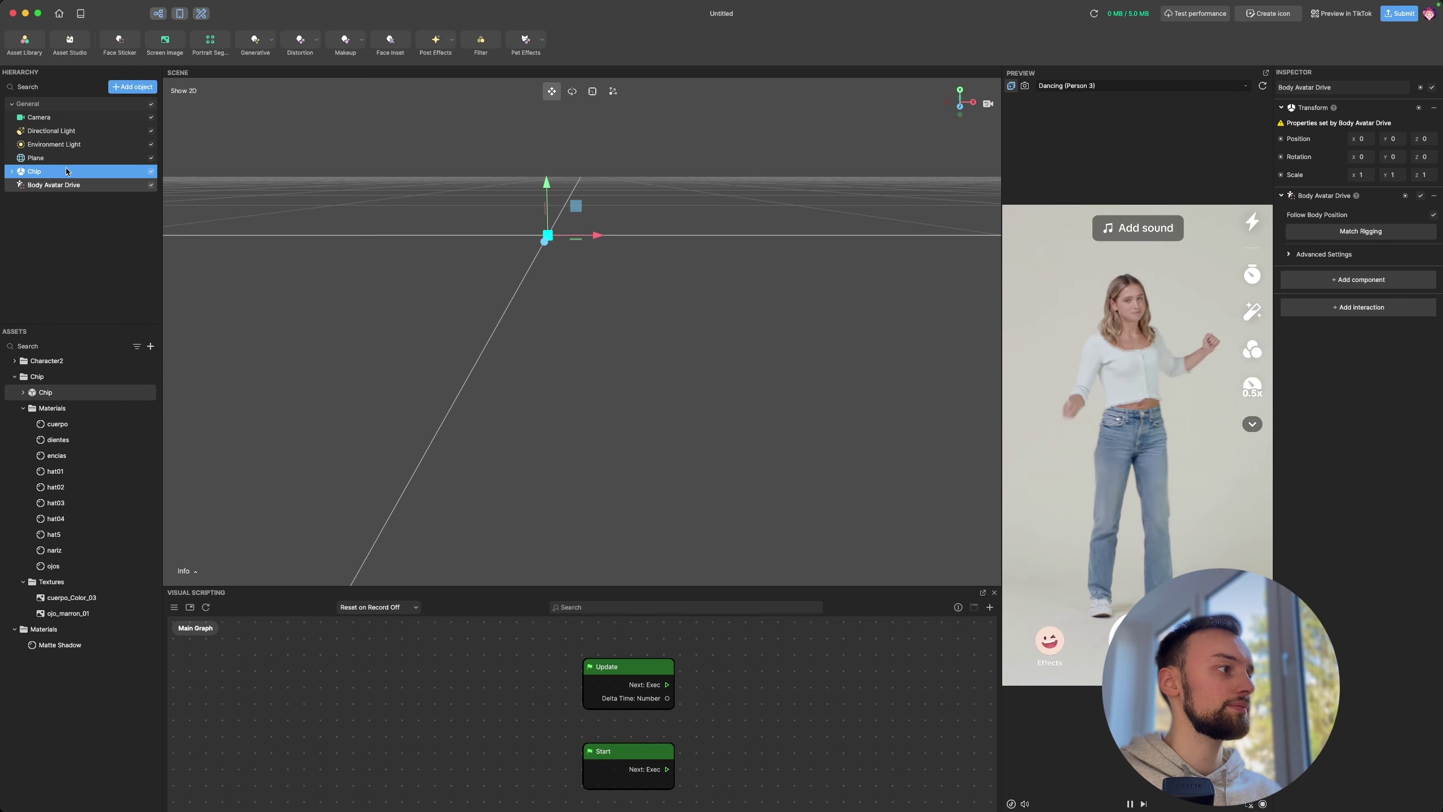
pyautogui.click(42, 186)
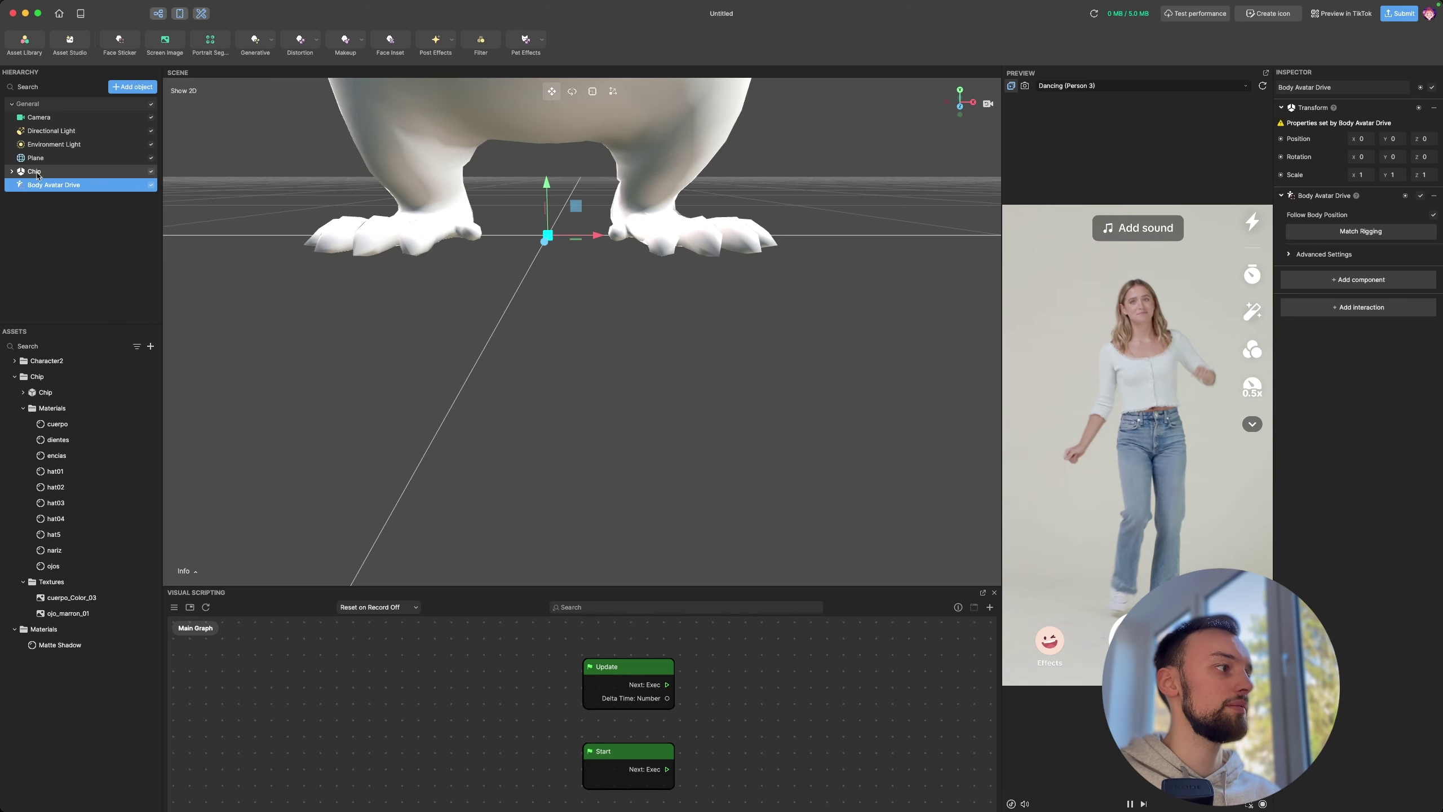
pyautogui.moveTo(47, 172); pyautogui.dragTo(55, 187)
# Step: Remove the Animation component from SkeletonAndRenderRoot under the Chip model
pyautogui.click(20, 186)
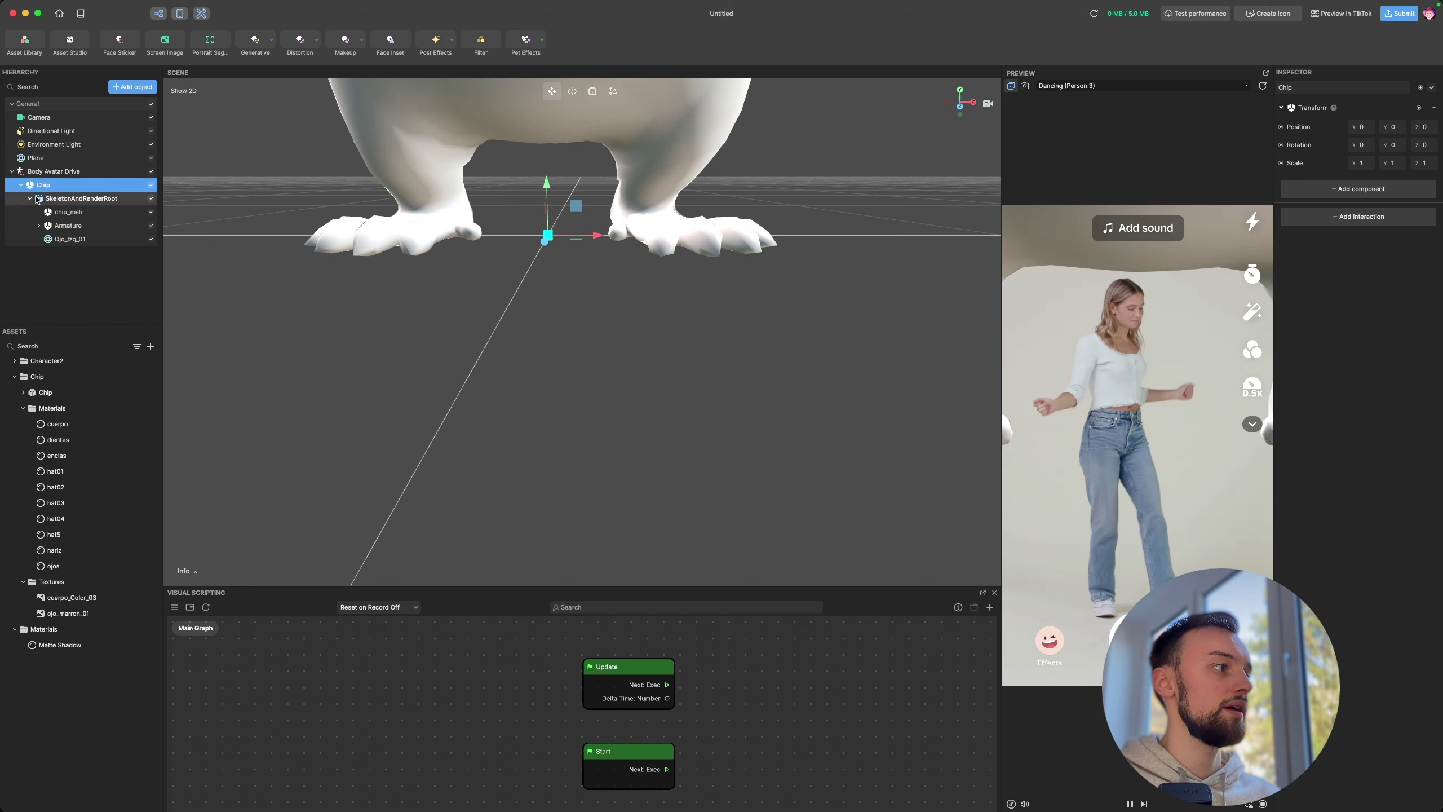
pyautogui.click(59, 199)
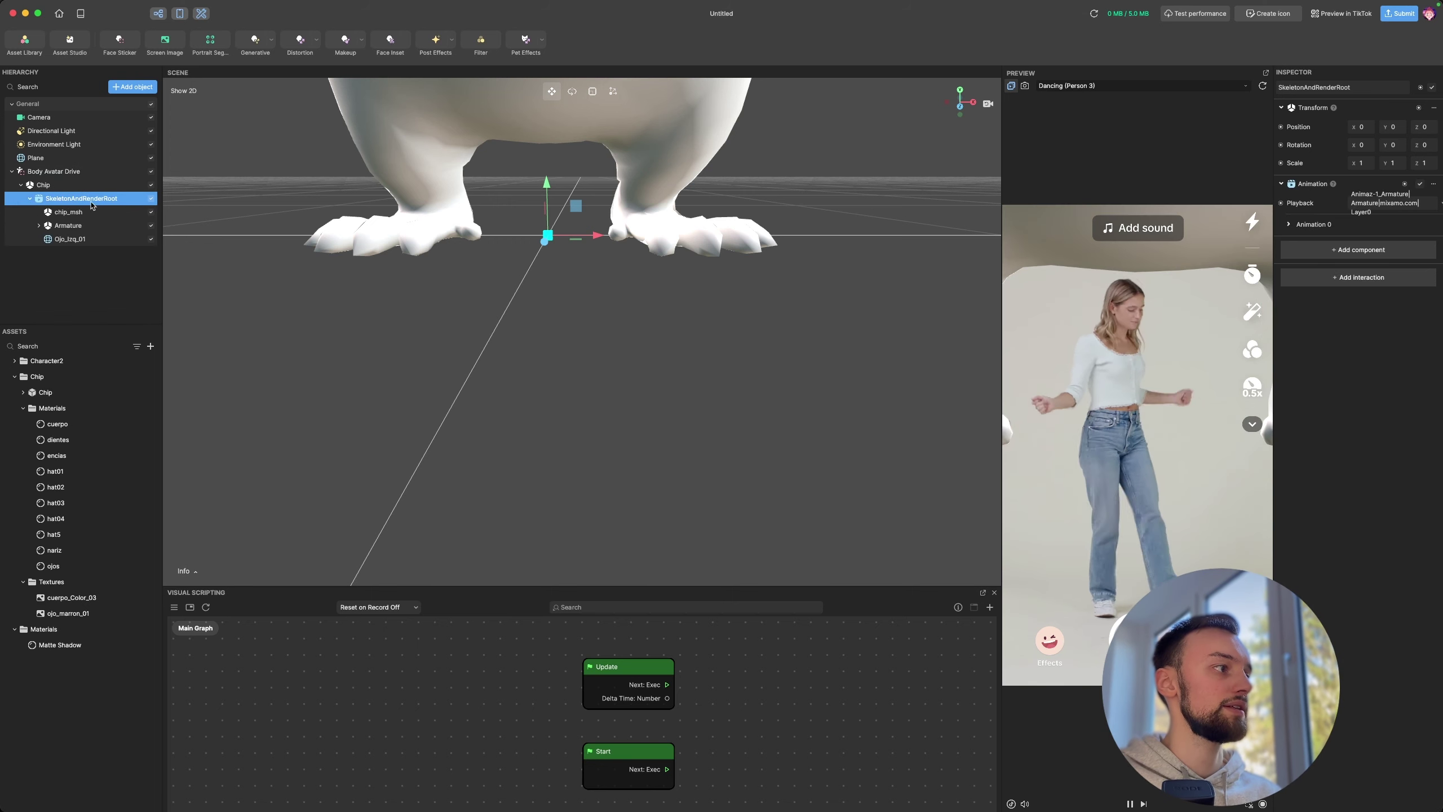
pyautogui.click(1434, 184)
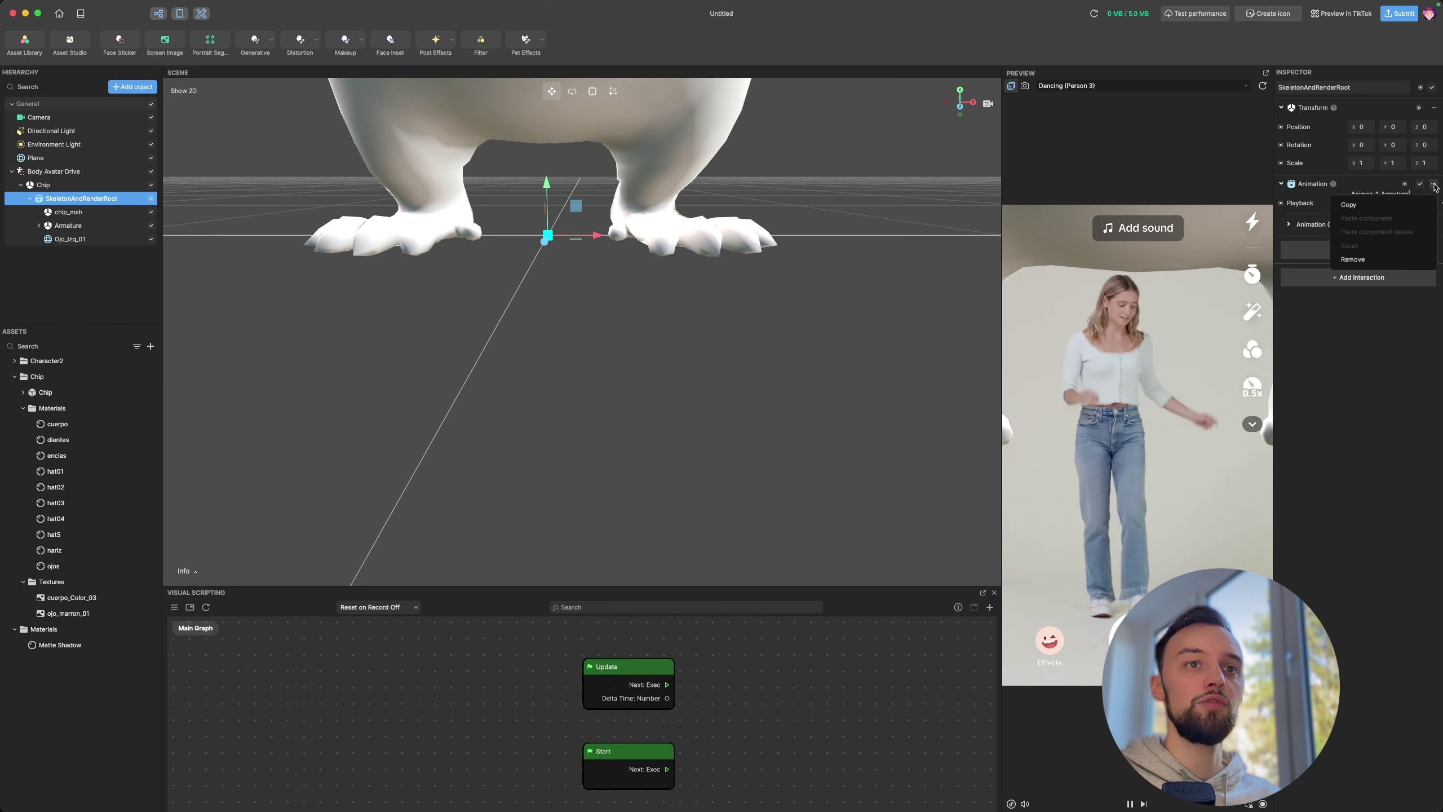
pyautogui.click(1353, 260)
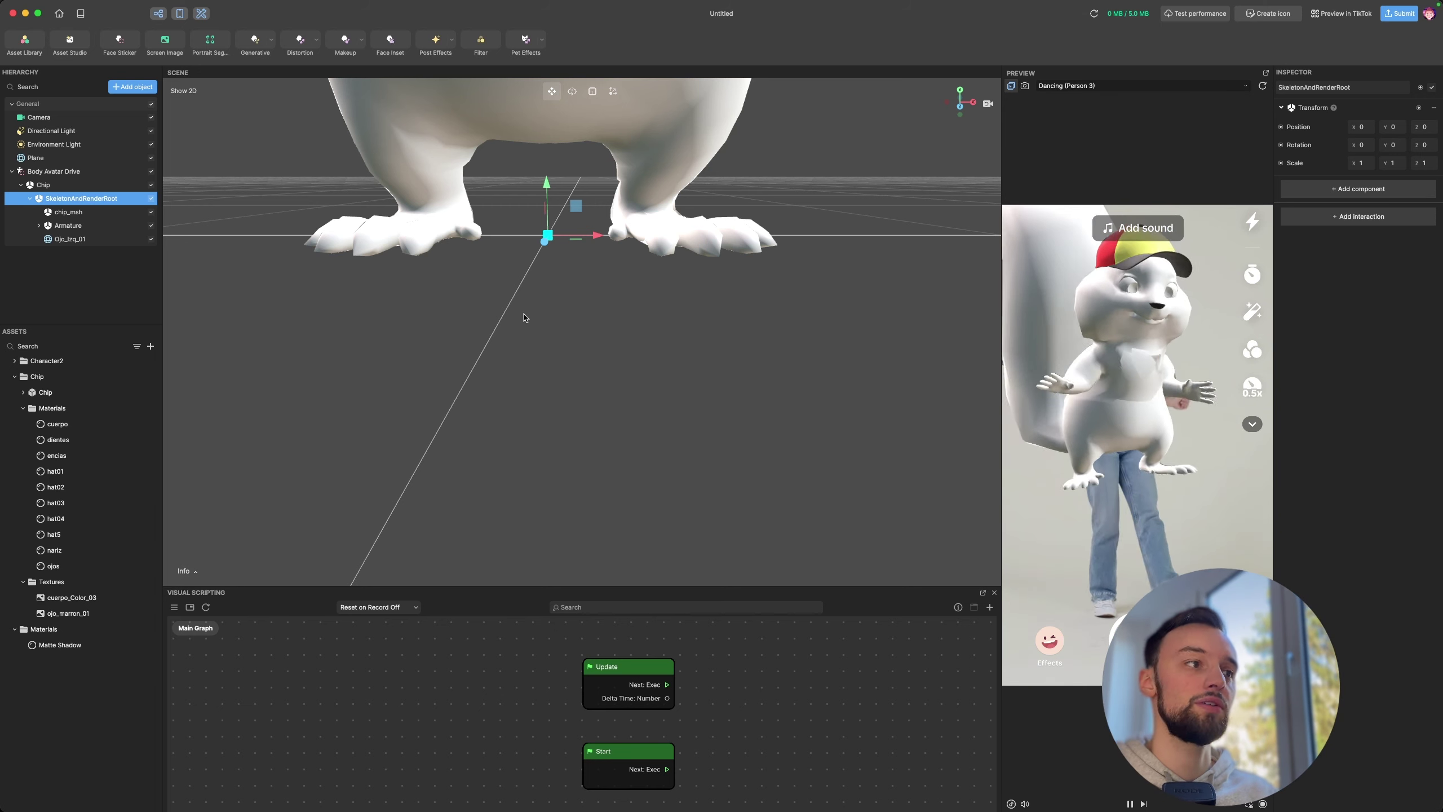
# Step: Turn off Follow Body Position on Body Avatar Drive and scale the object down uniformly to about 0.1
pyautogui.click(40, 174)
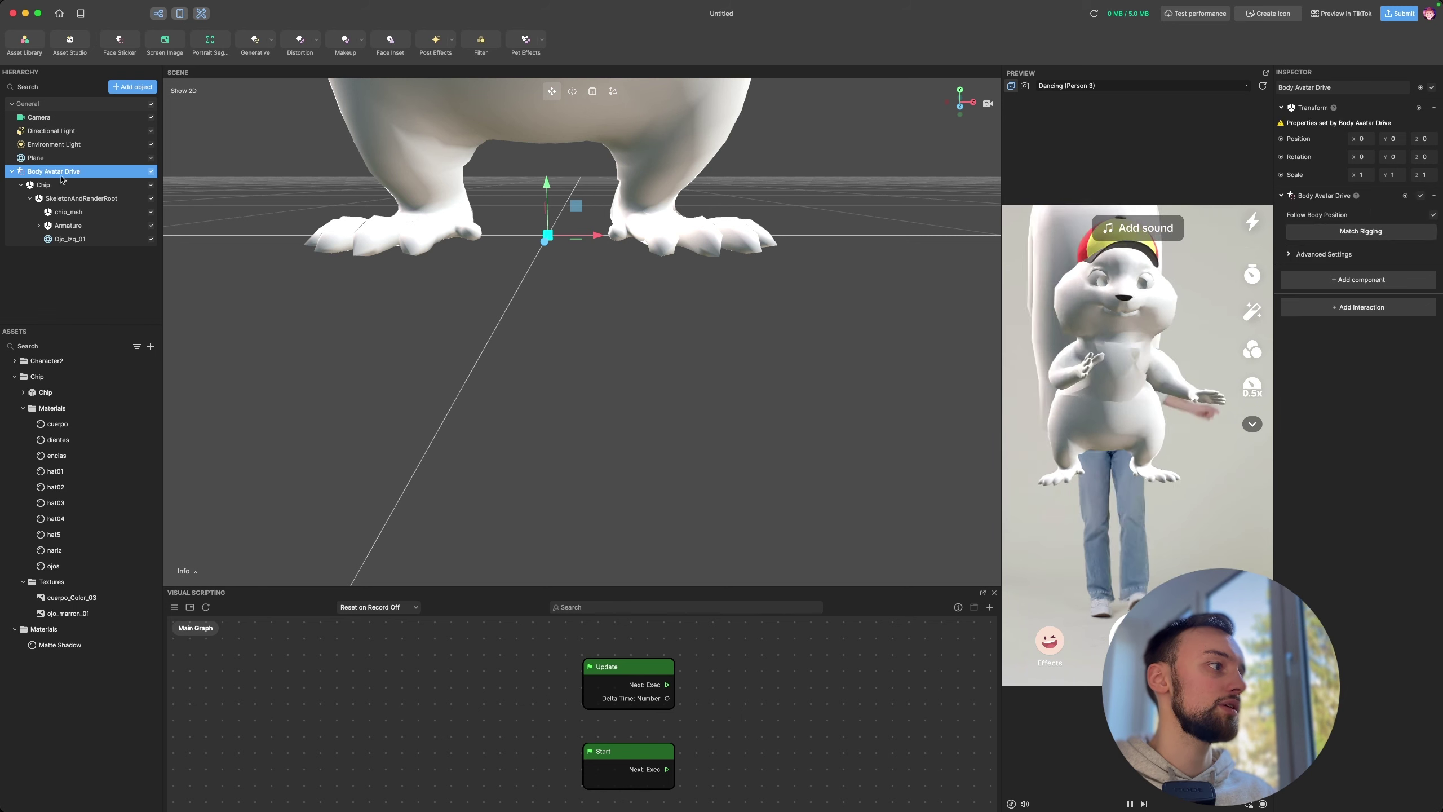
pyautogui.click(1433, 216)
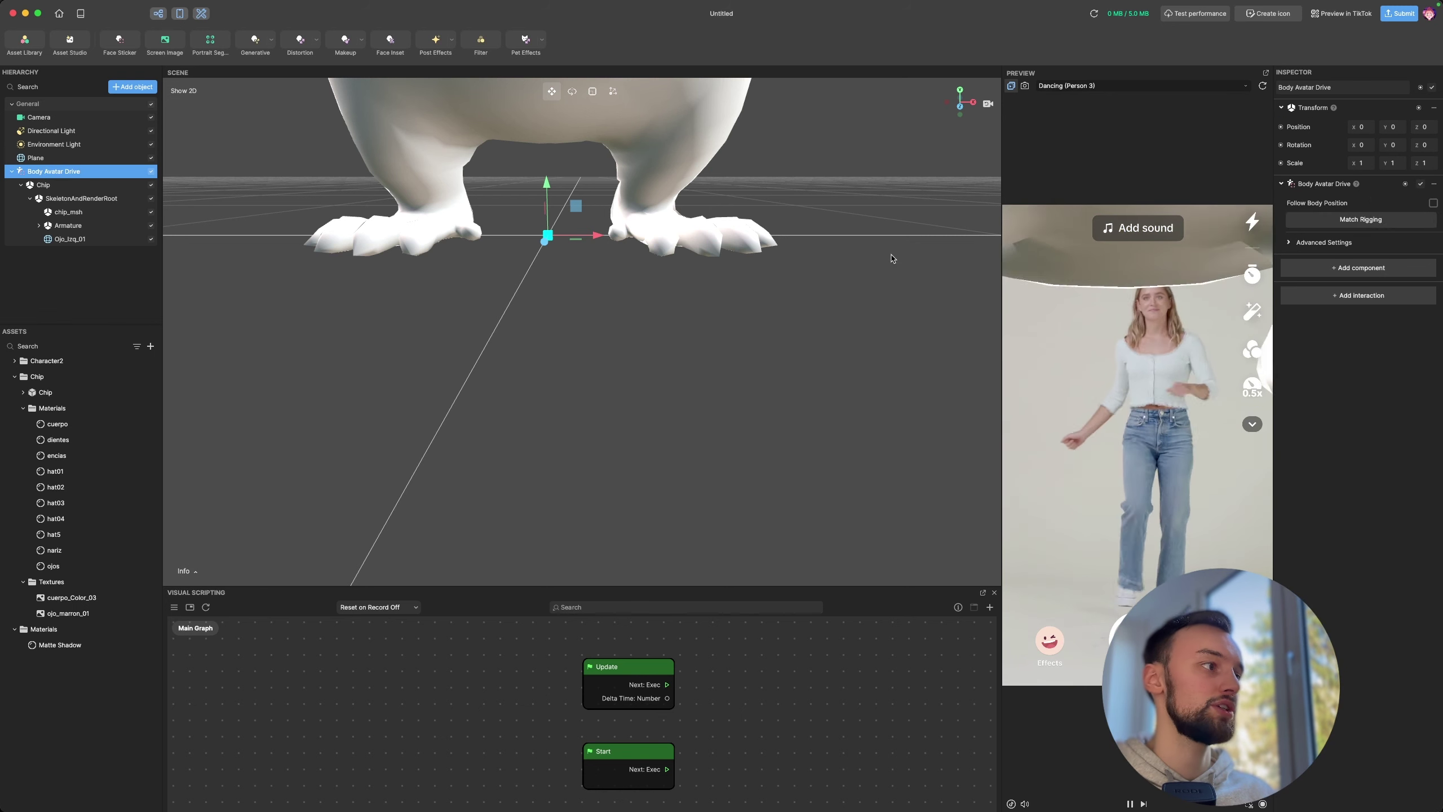
pyautogui.press('e')
pyautogui.press('r')
pyautogui.moveTo(548, 234); pyautogui.dragTo(545, 280)
# Step: Move Body Avatar Drive to about X -0.42, Y -1.98 so the squirrel stands in front of the dancing person
pyautogui.press('w')
pyautogui.moveTo(546, 223); pyautogui.dragTo(580, 326)
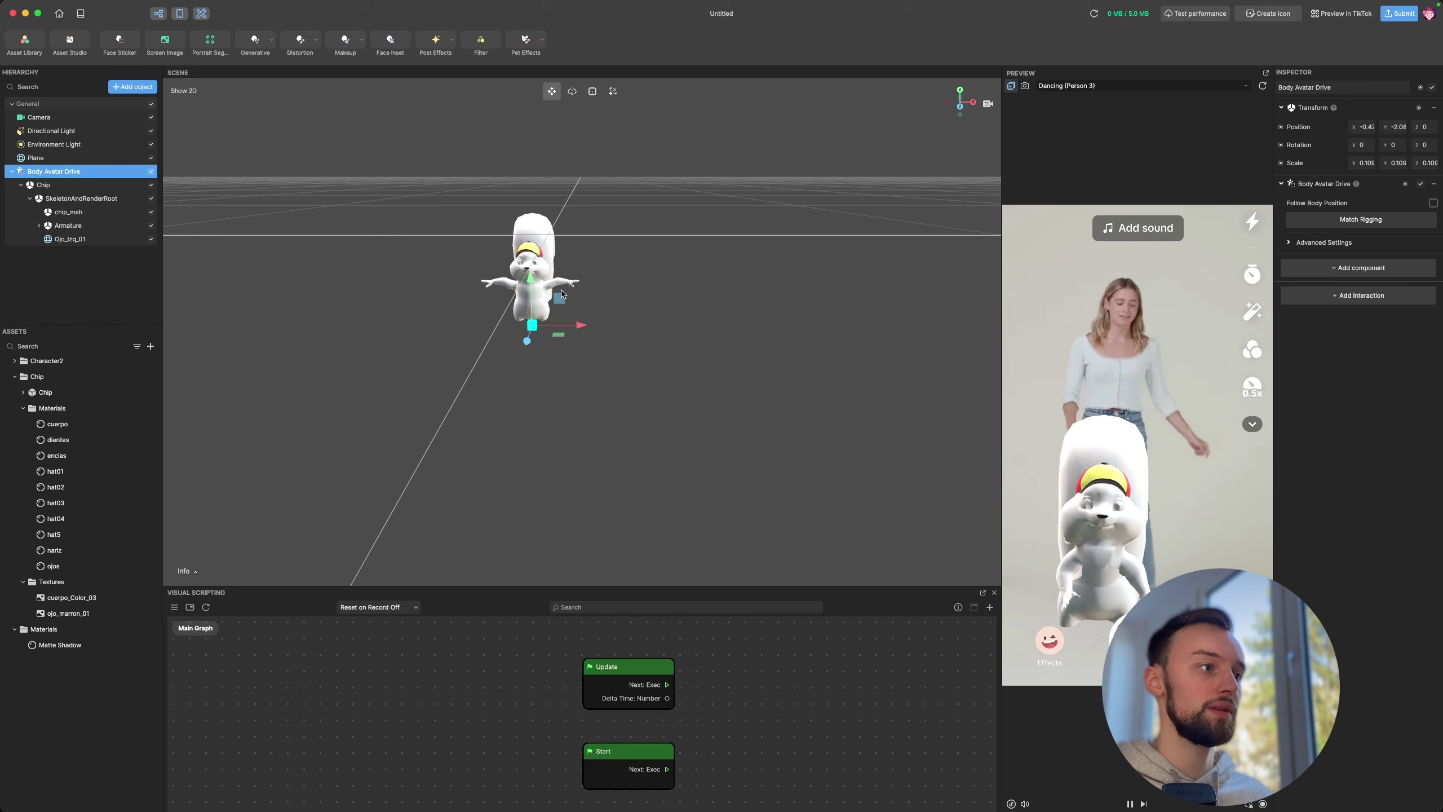
pyautogui.moveTo(531, 286); pyautogui.dragTo(532, 284)
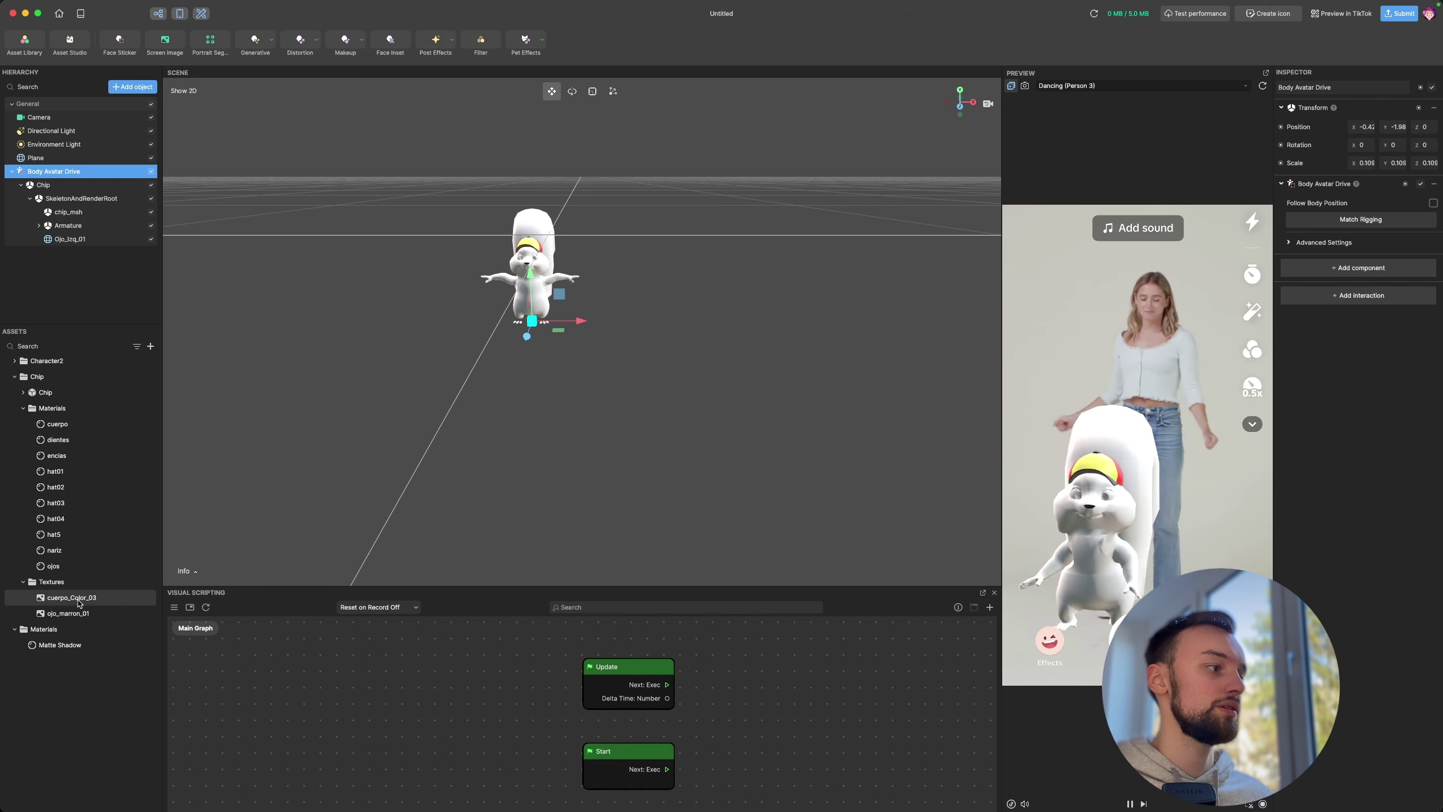
# Step: Turn on the albedo texture for Chip's cuerpo, dientes and encias materials
pyautogui.click(66, 428)
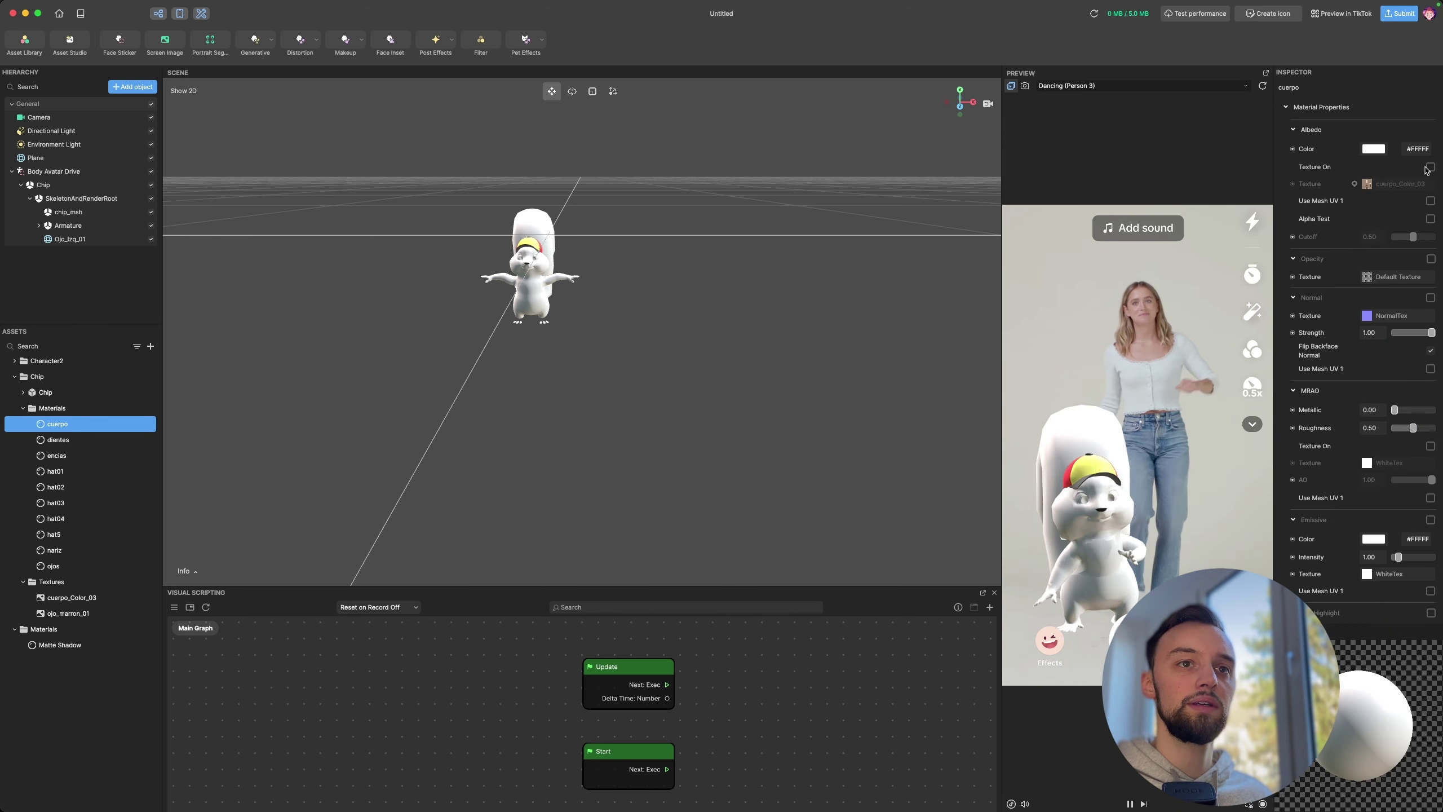
pyautogui.click(1430, 167)
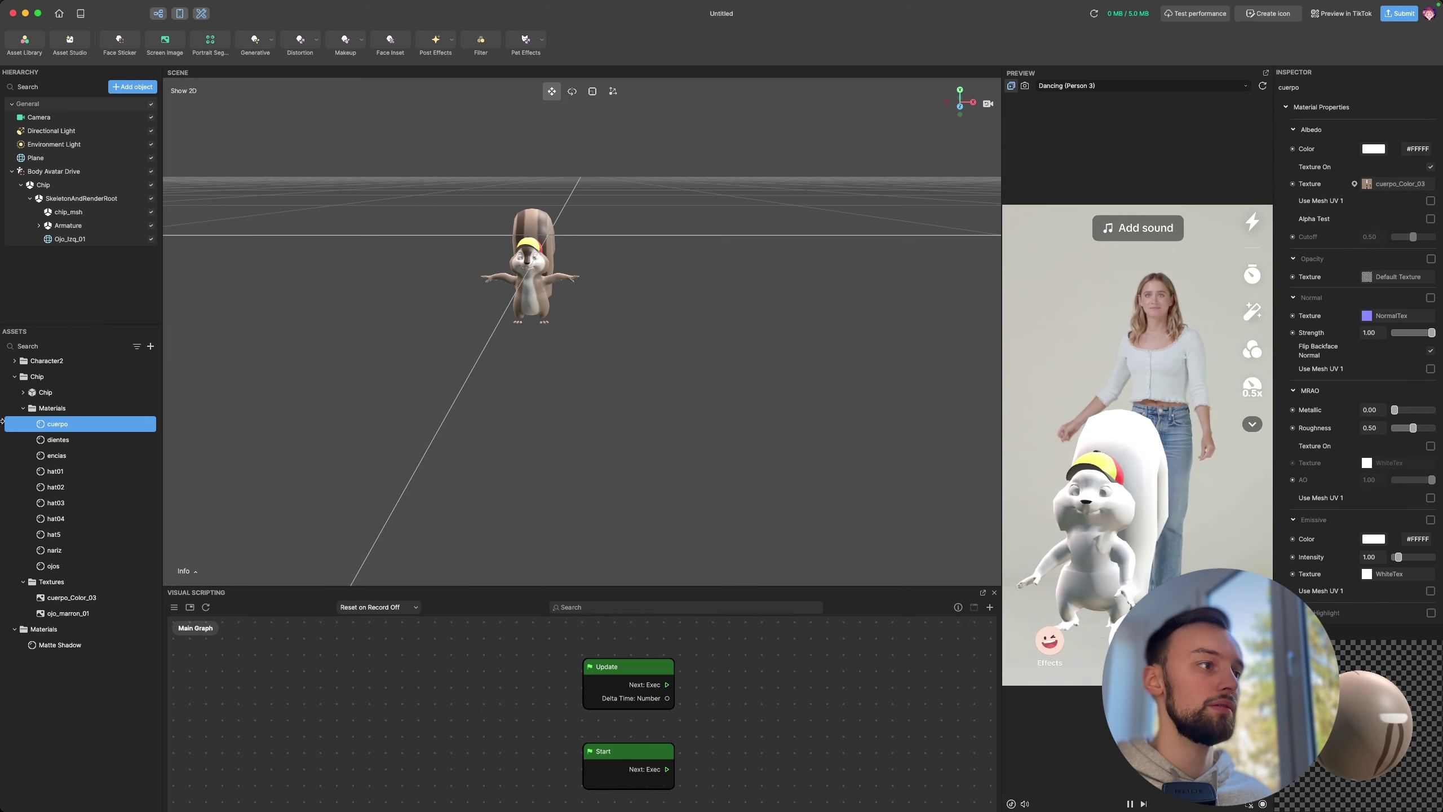
pyautogui.click(155, 441)
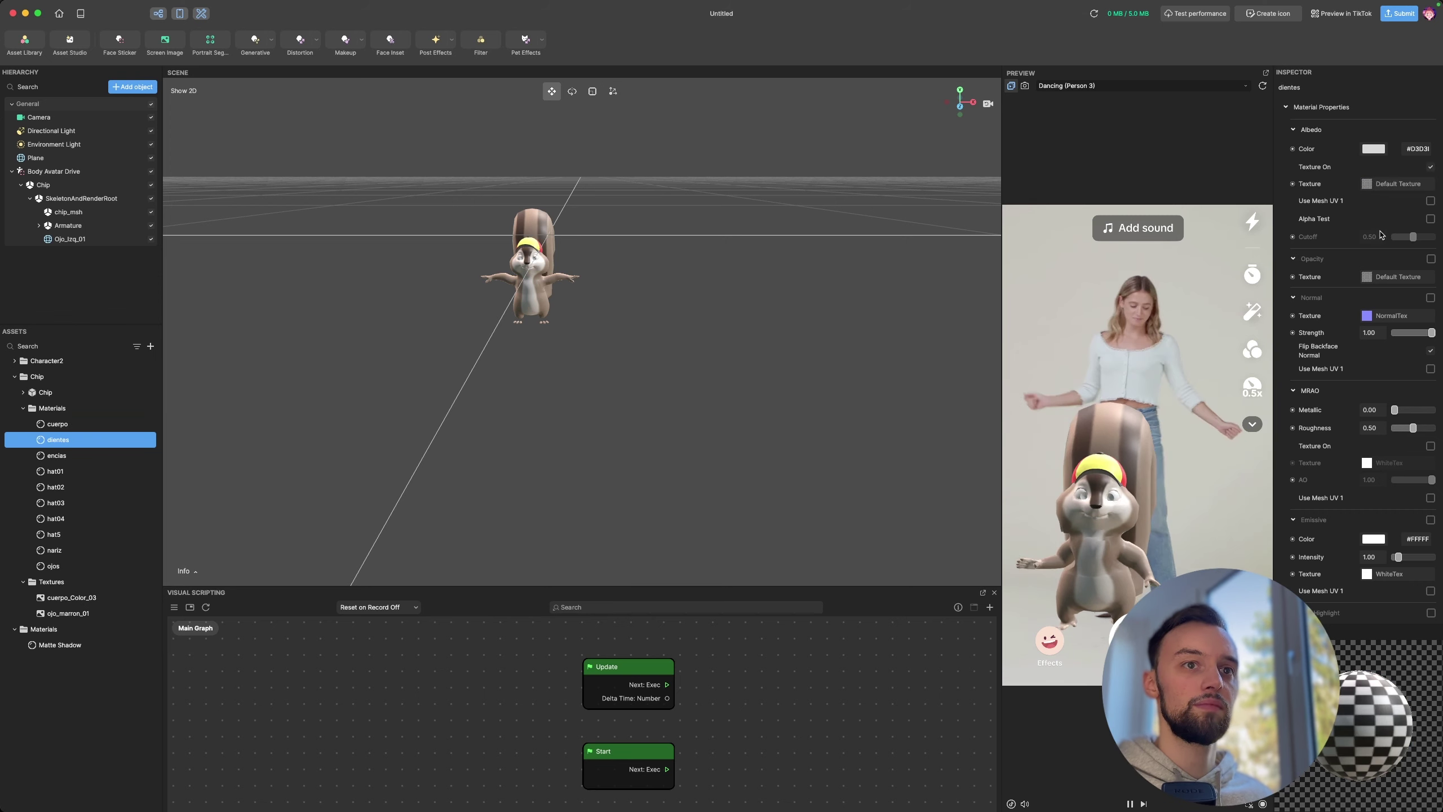
pyautogui.press('Down')
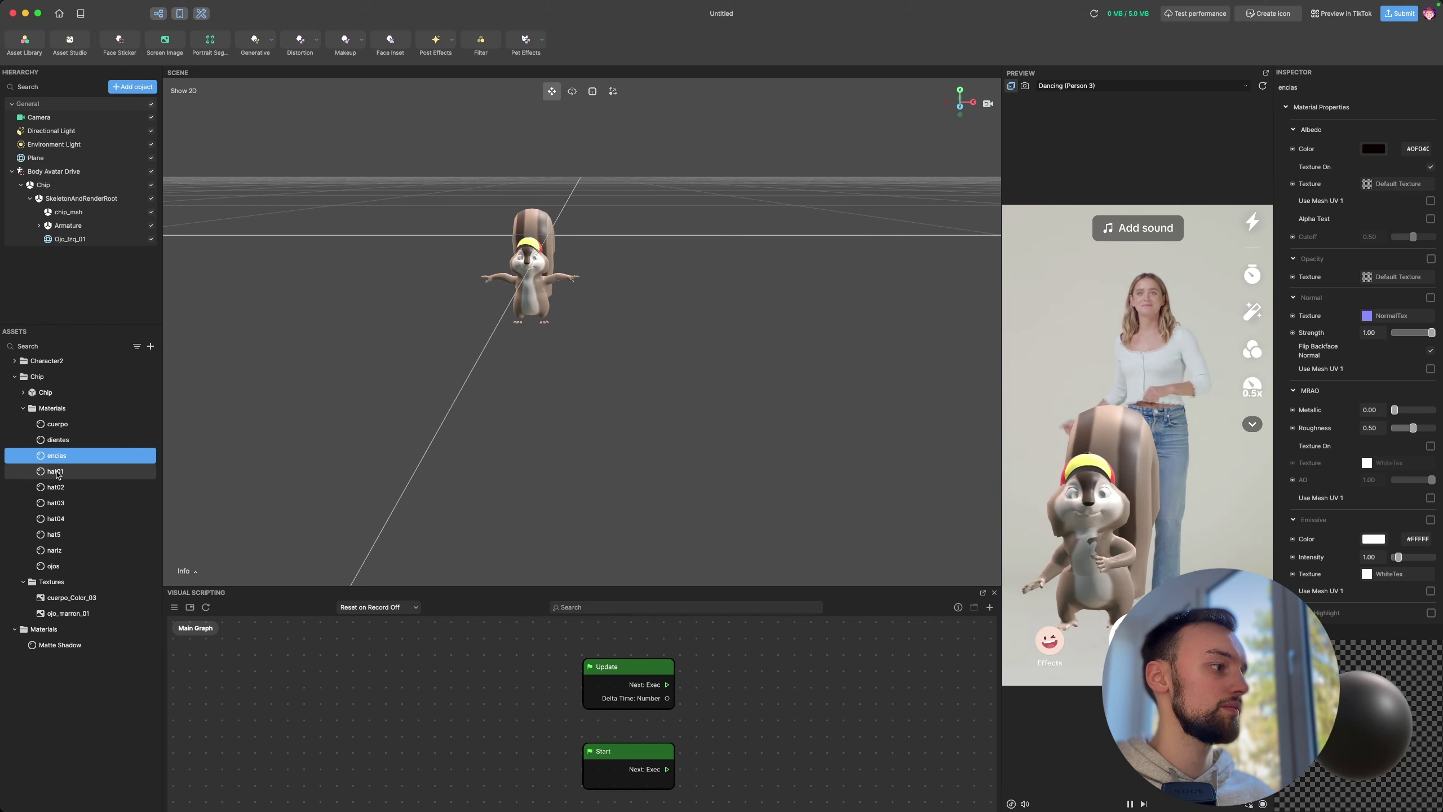
# Step: Turn on the albedo texture for the hat01, hat02, hat03, hat04, hat5, nariz and ojos materials
pyautogui.click(68, 471)
pyautogui.click(79, 492)
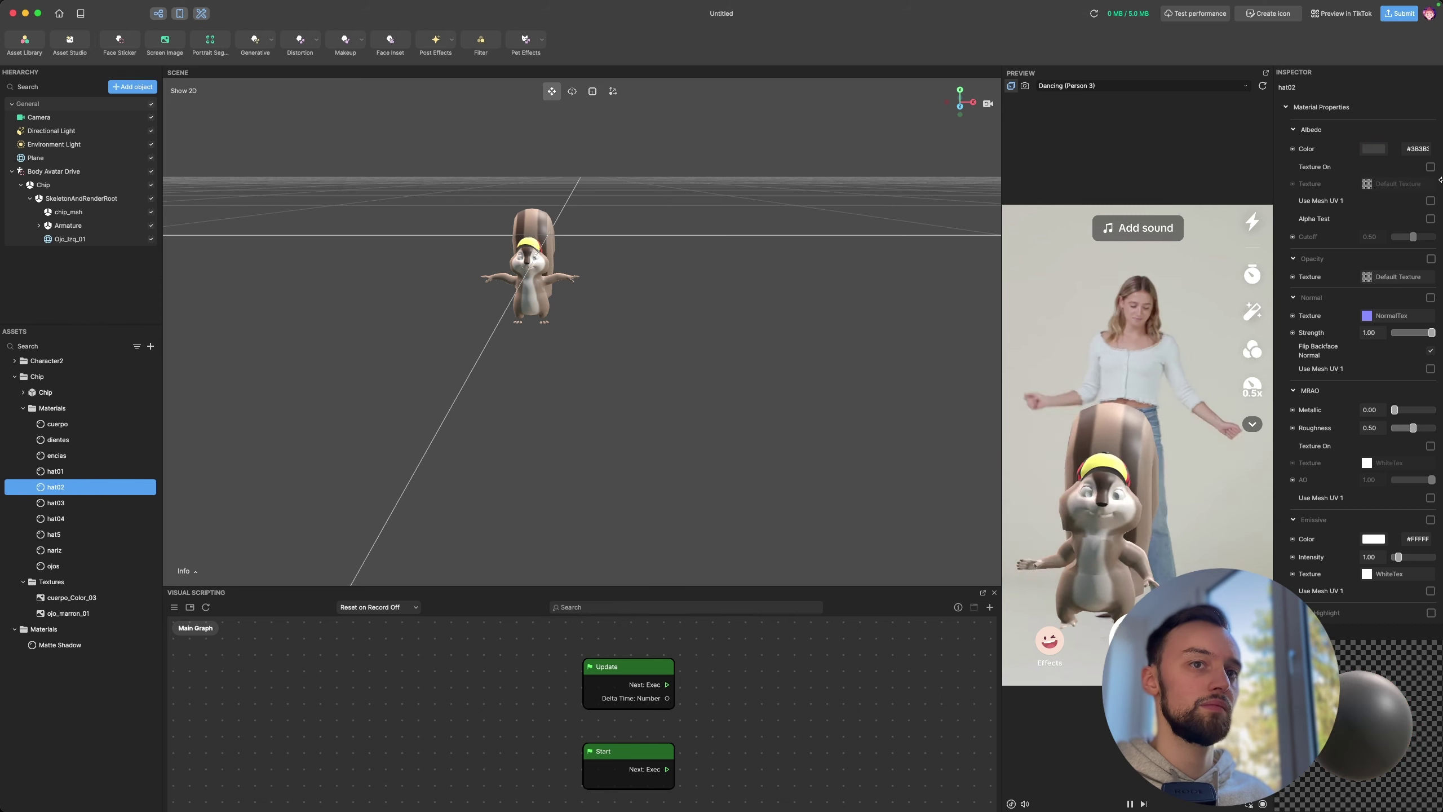
pyautogui.click(67, 504)
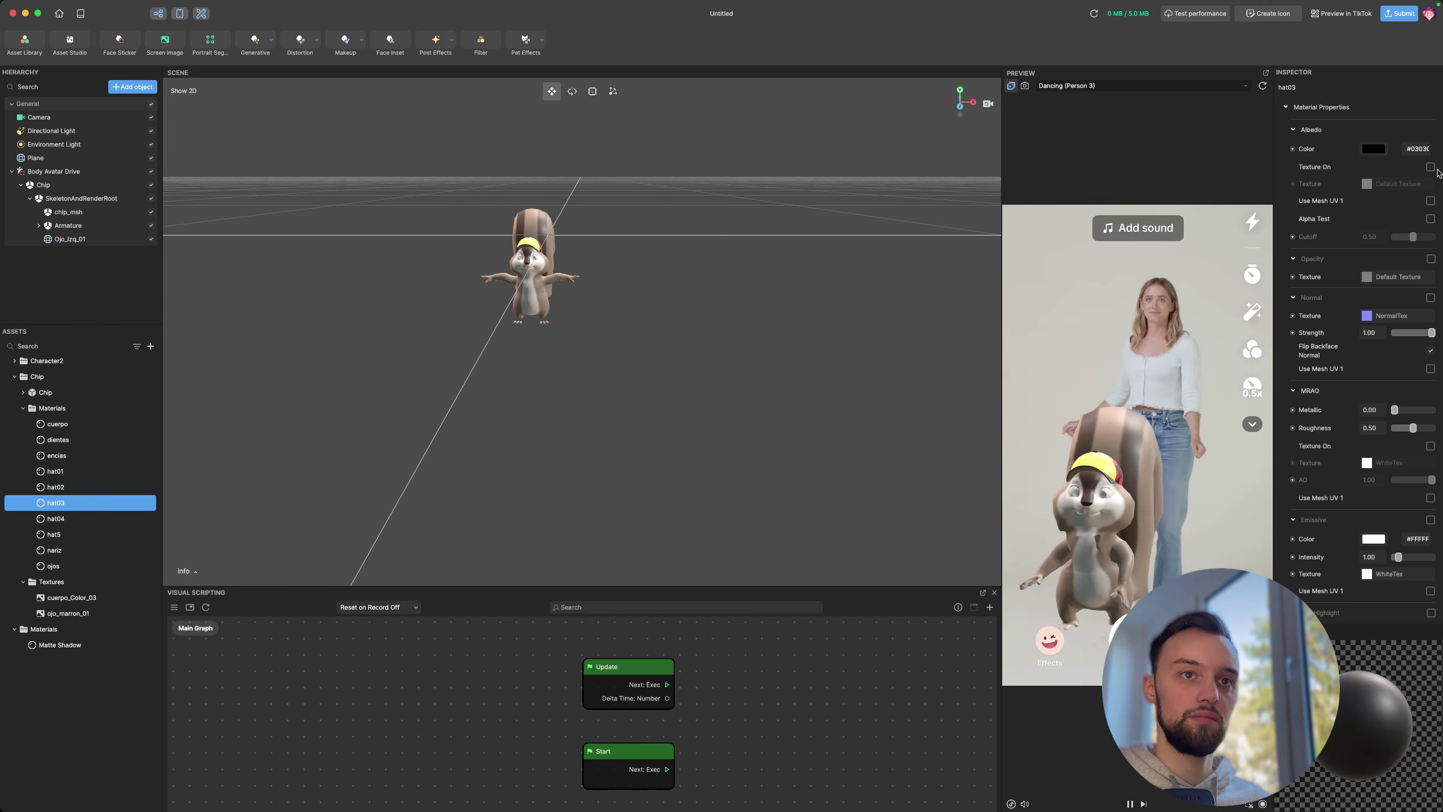
pyautogui.click(66, 519)
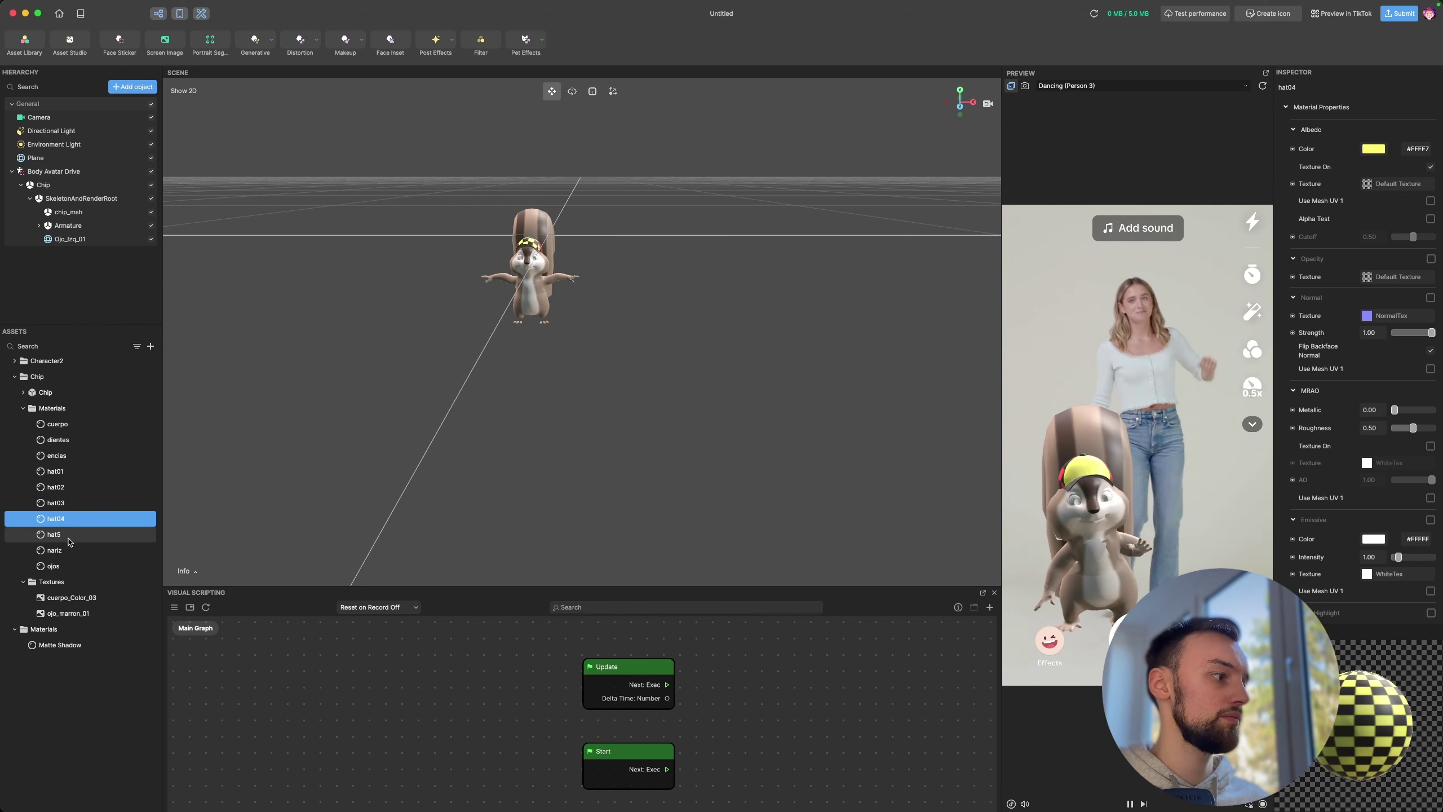
pyautogui.press('Down')
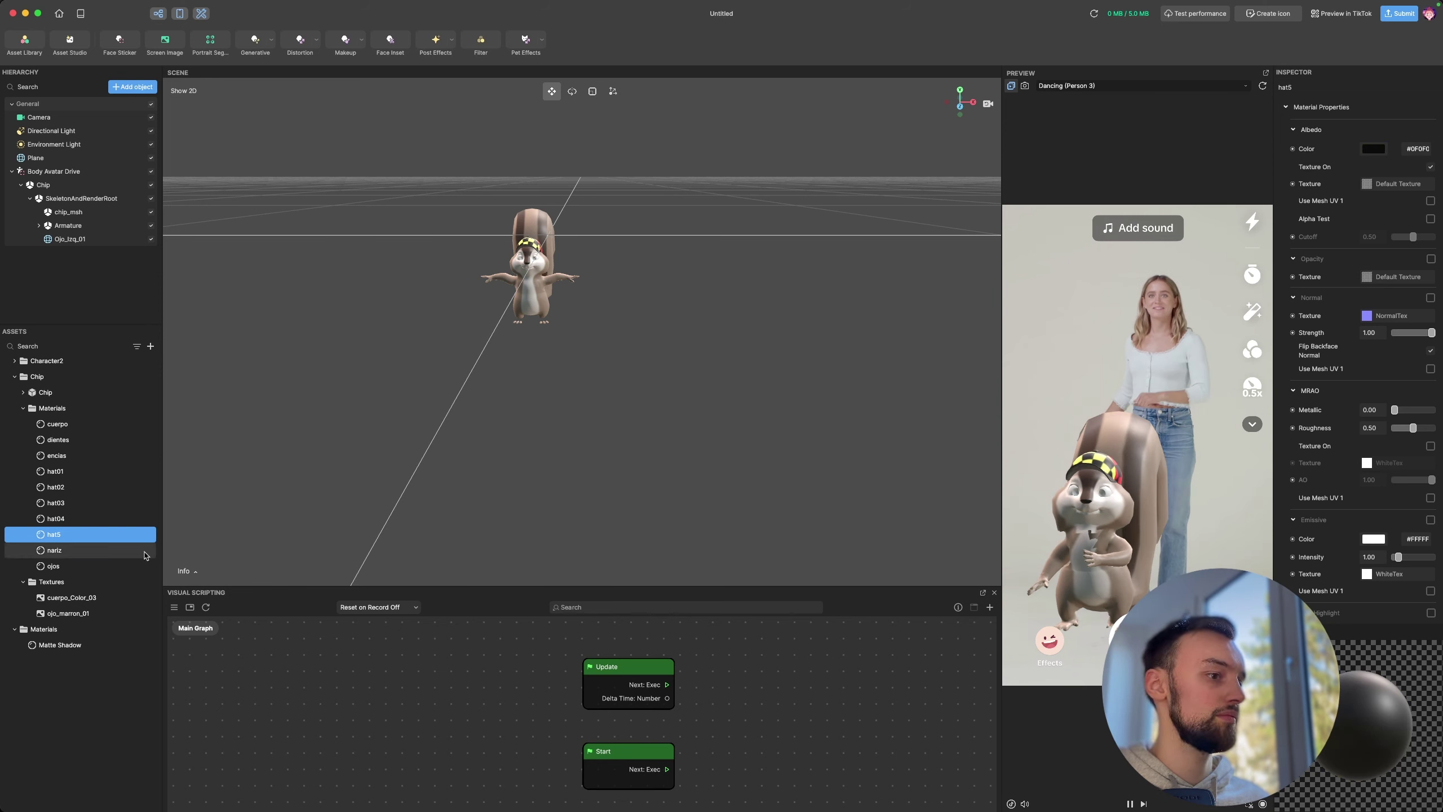
pyautogui.press('Down')
pyautogui.press('Down')
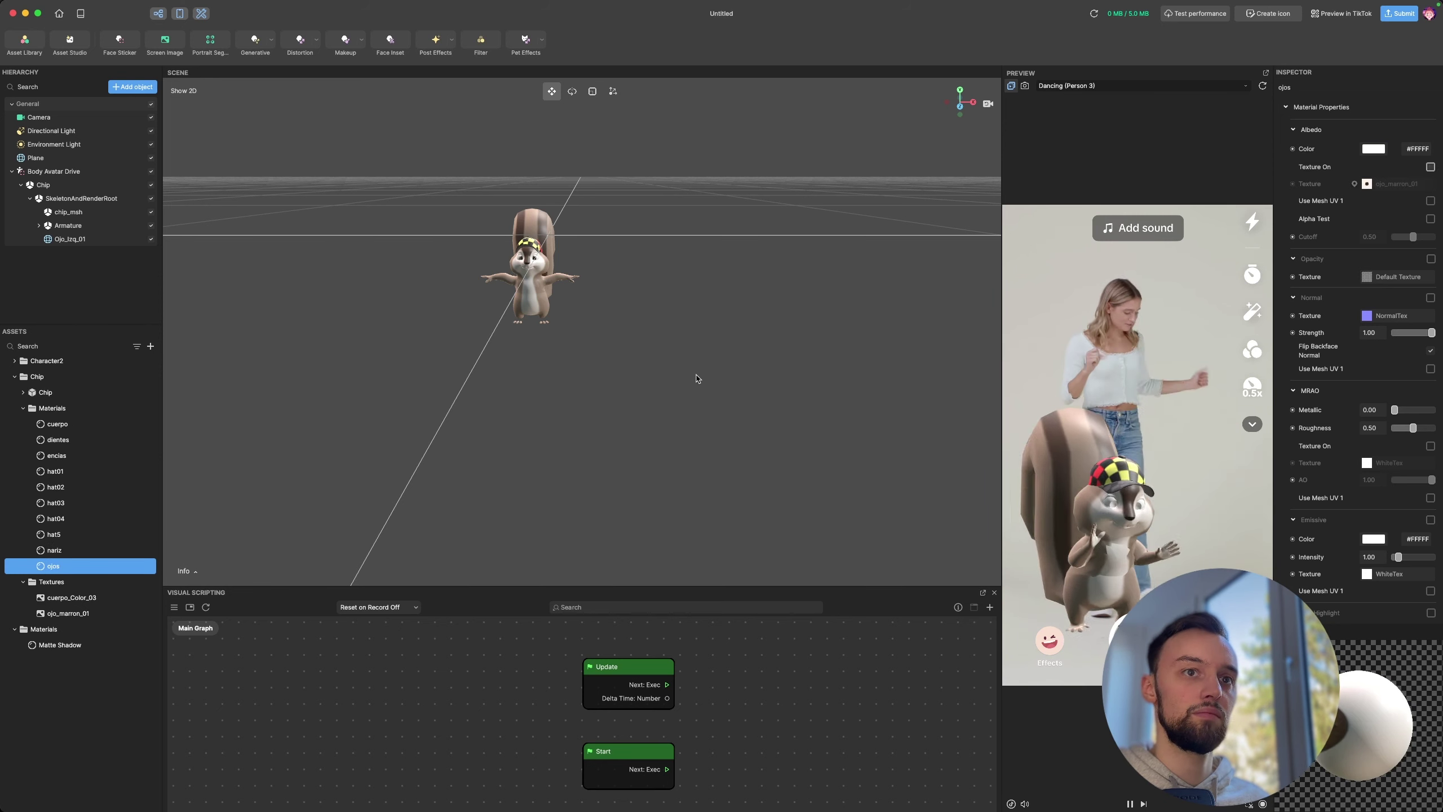
# Step: Enable shadow casting on Chip's Ojo_Izq_01 skinned mesh
pyautogui.click(652, 387)
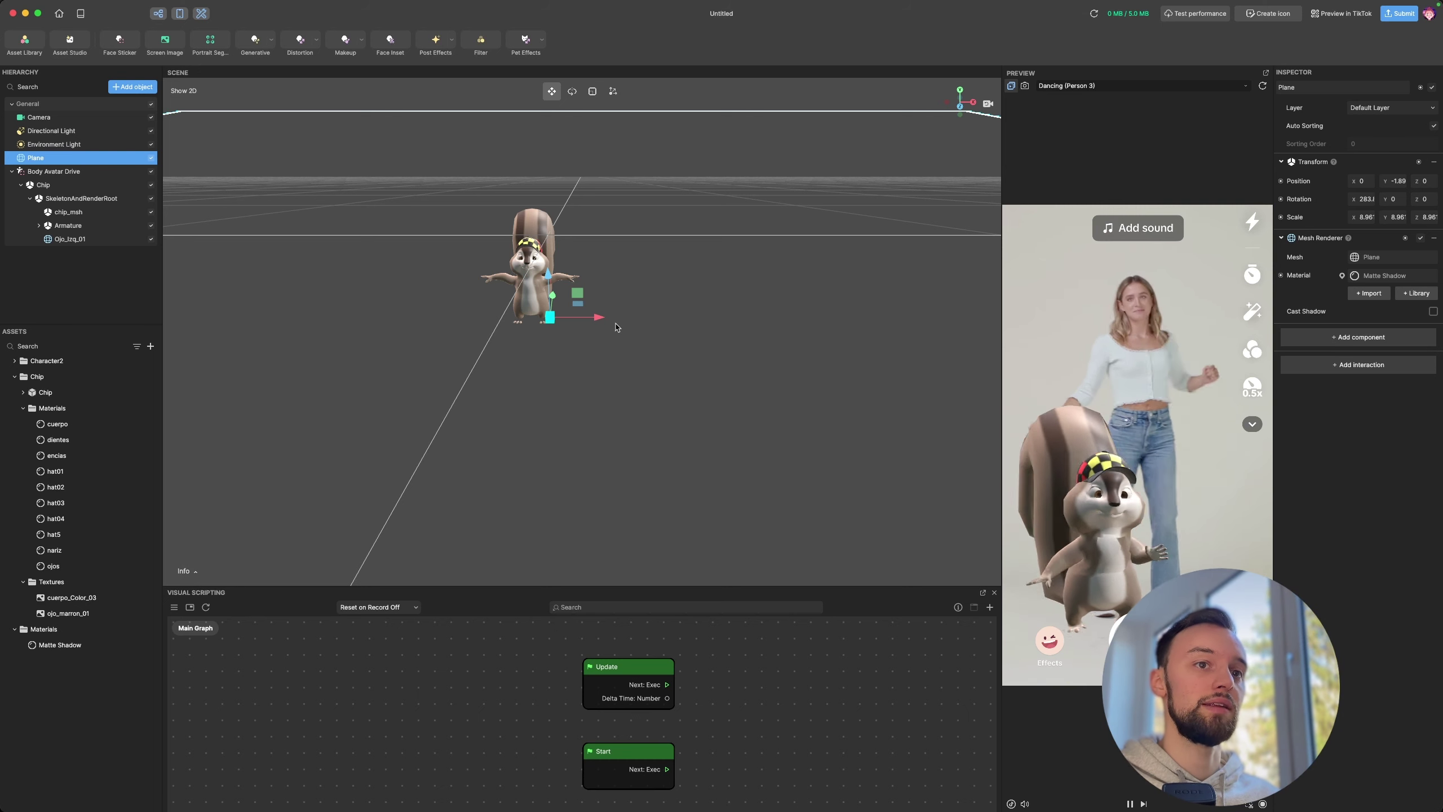
pyautogui.click(83, 242)
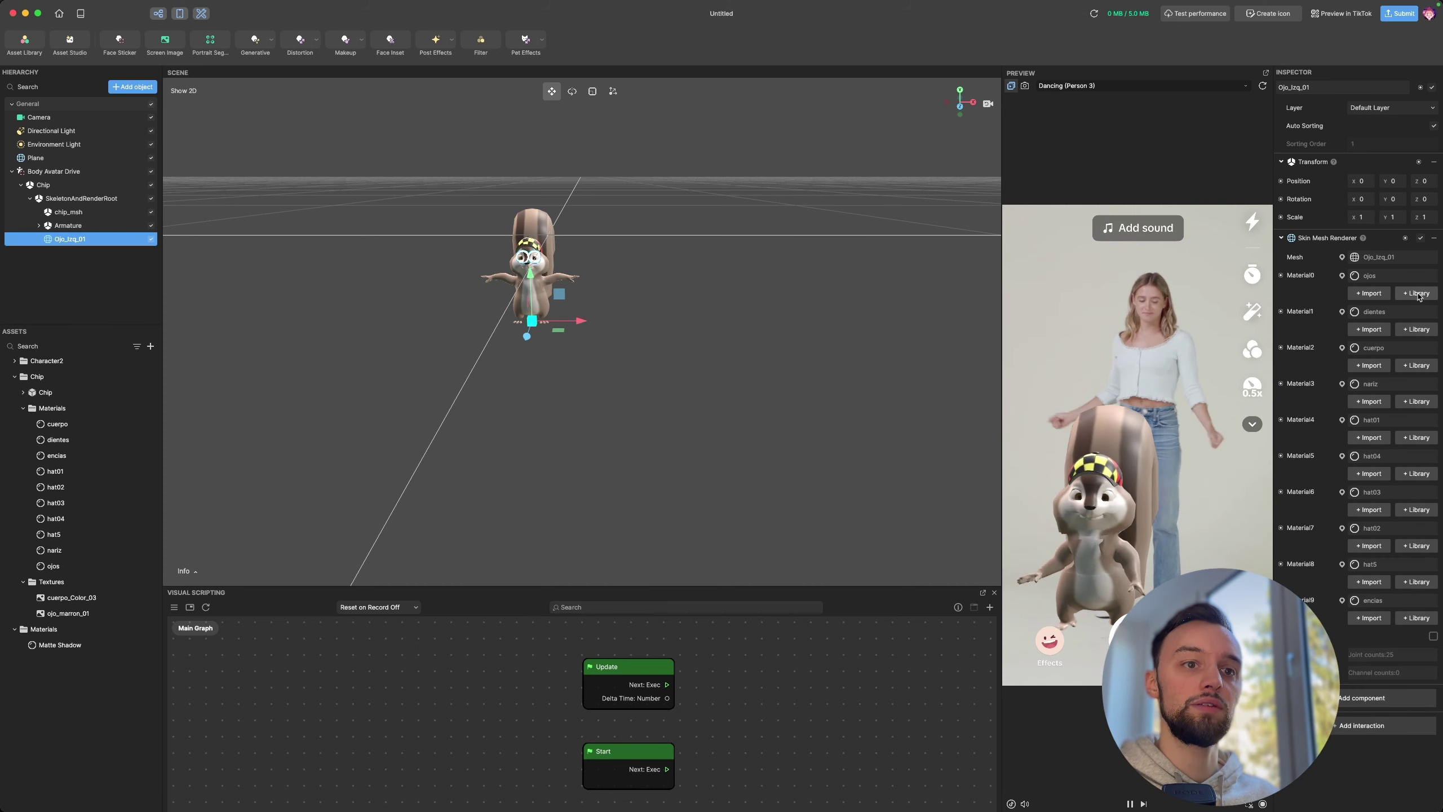
pyautogui.click(1433, 636)
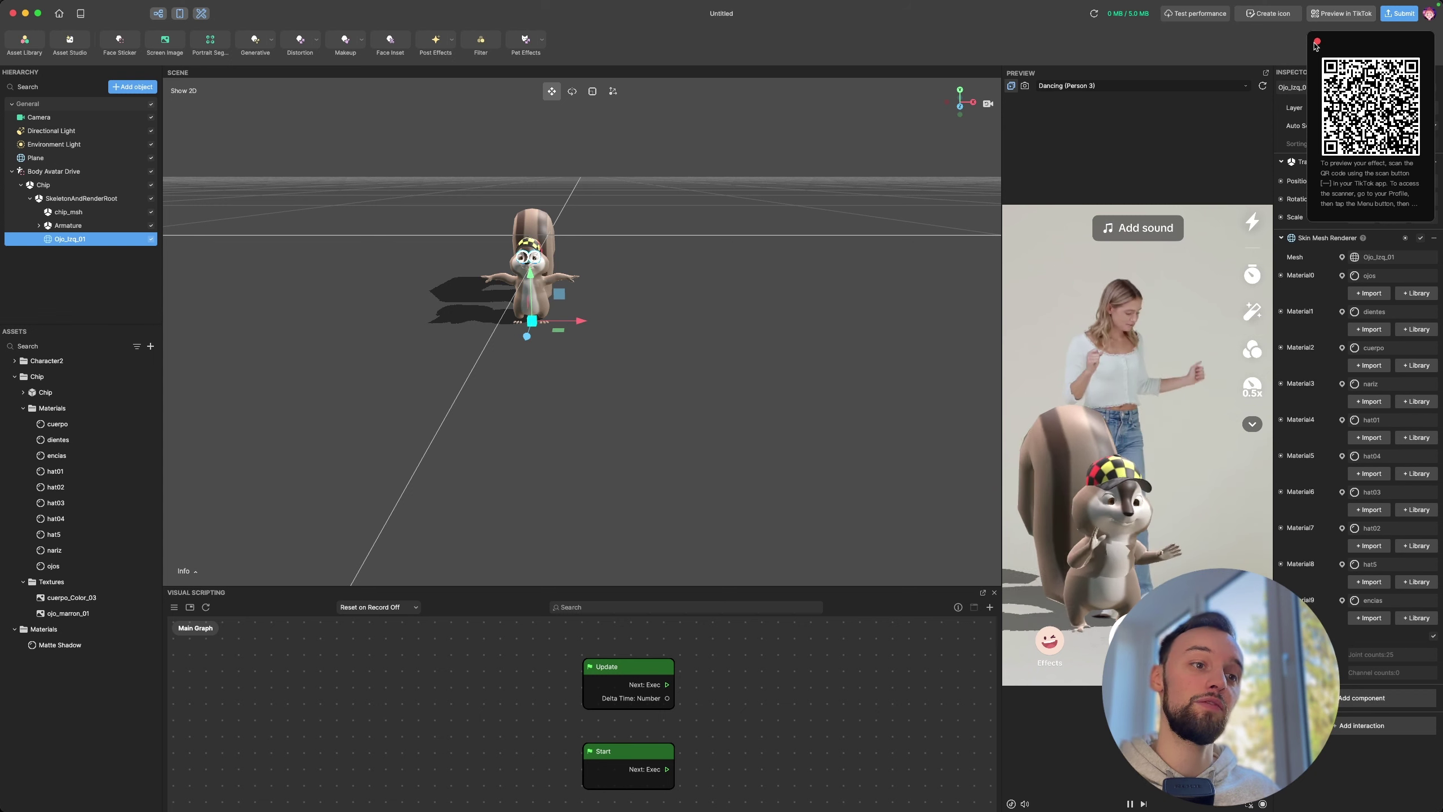
# Step: Dismiss the TikTok preview QR code, open the Publish Effect dialog, and close it without submitting
pyautogui.click(1398, 30)
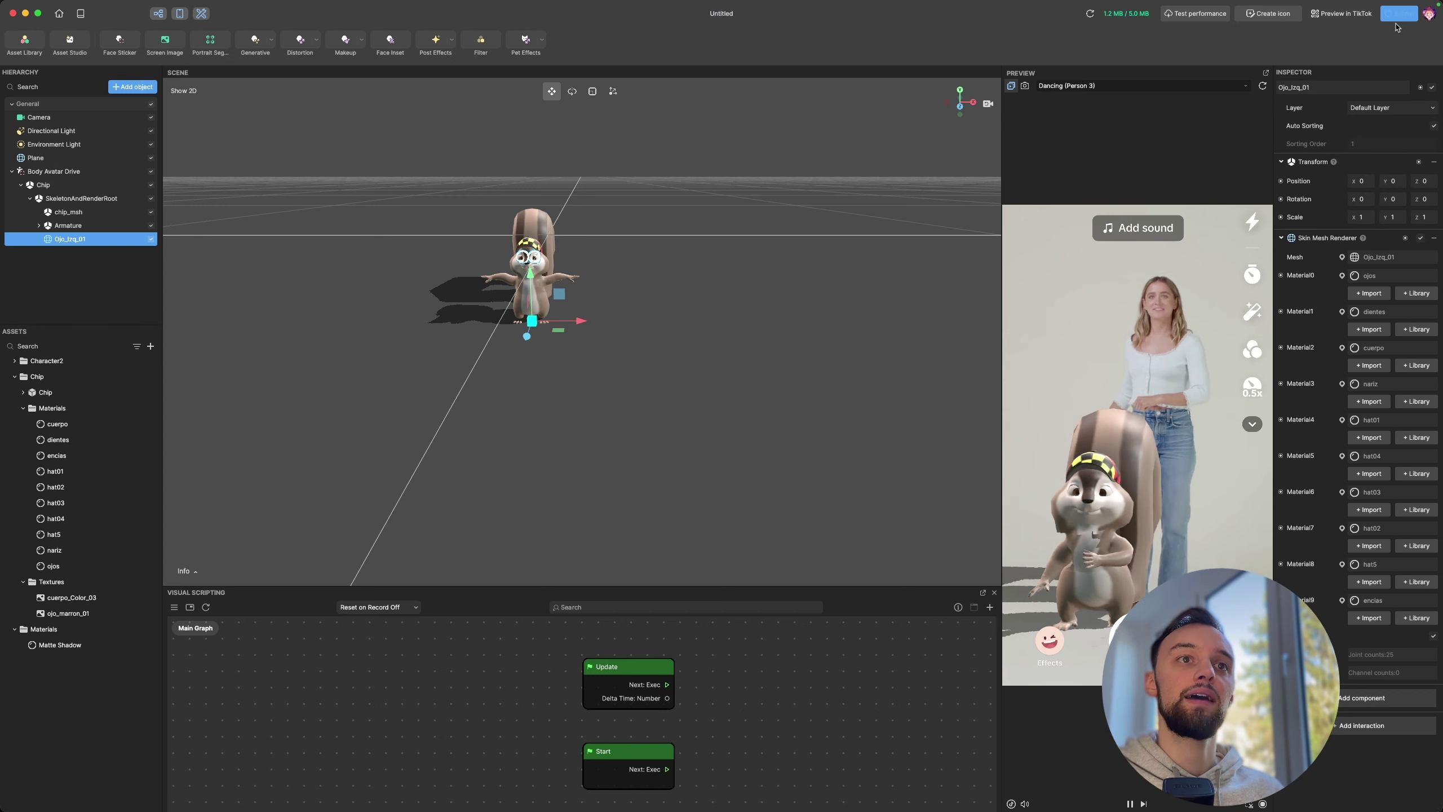
pyautogui.click(1399, 14)
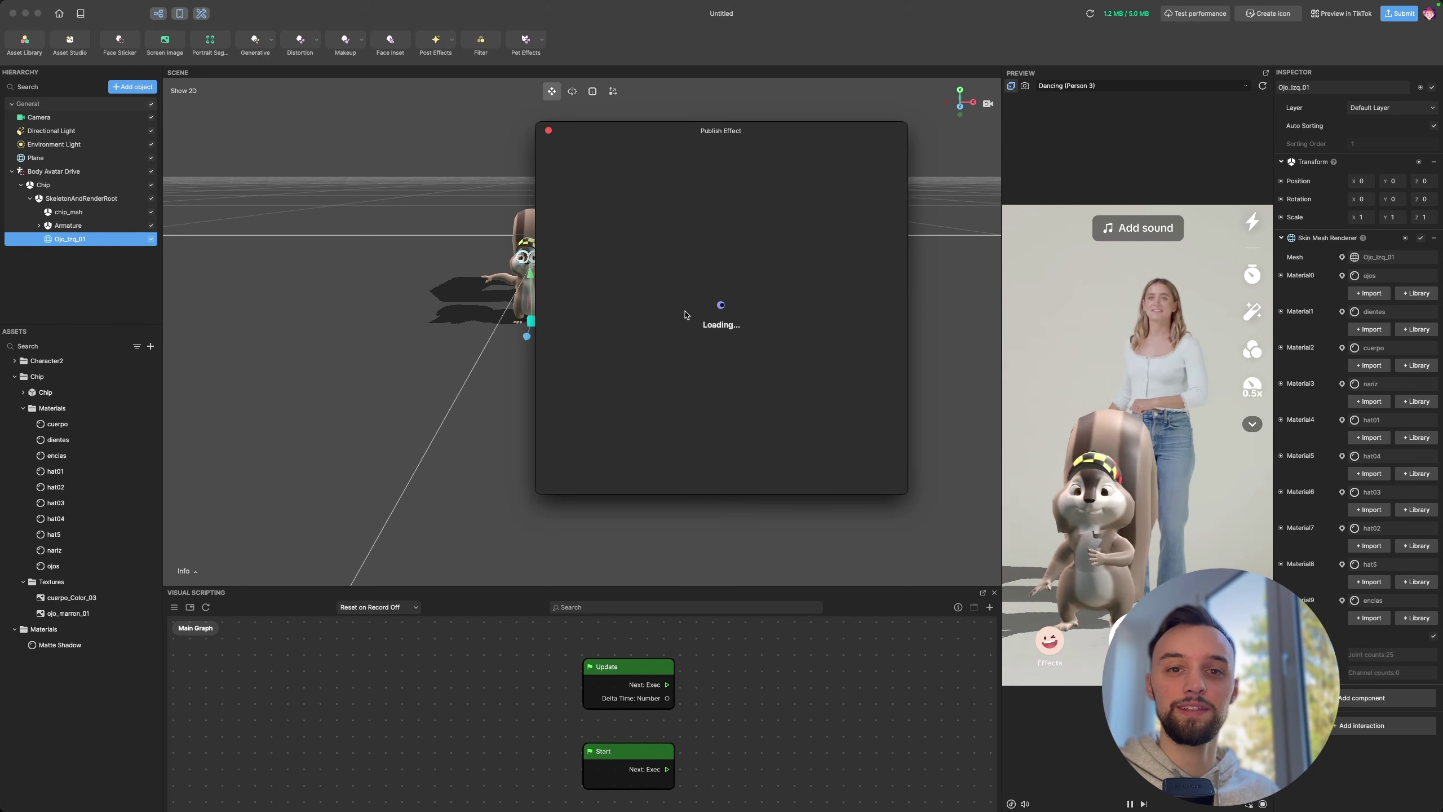
pyautogui.press('Escape')
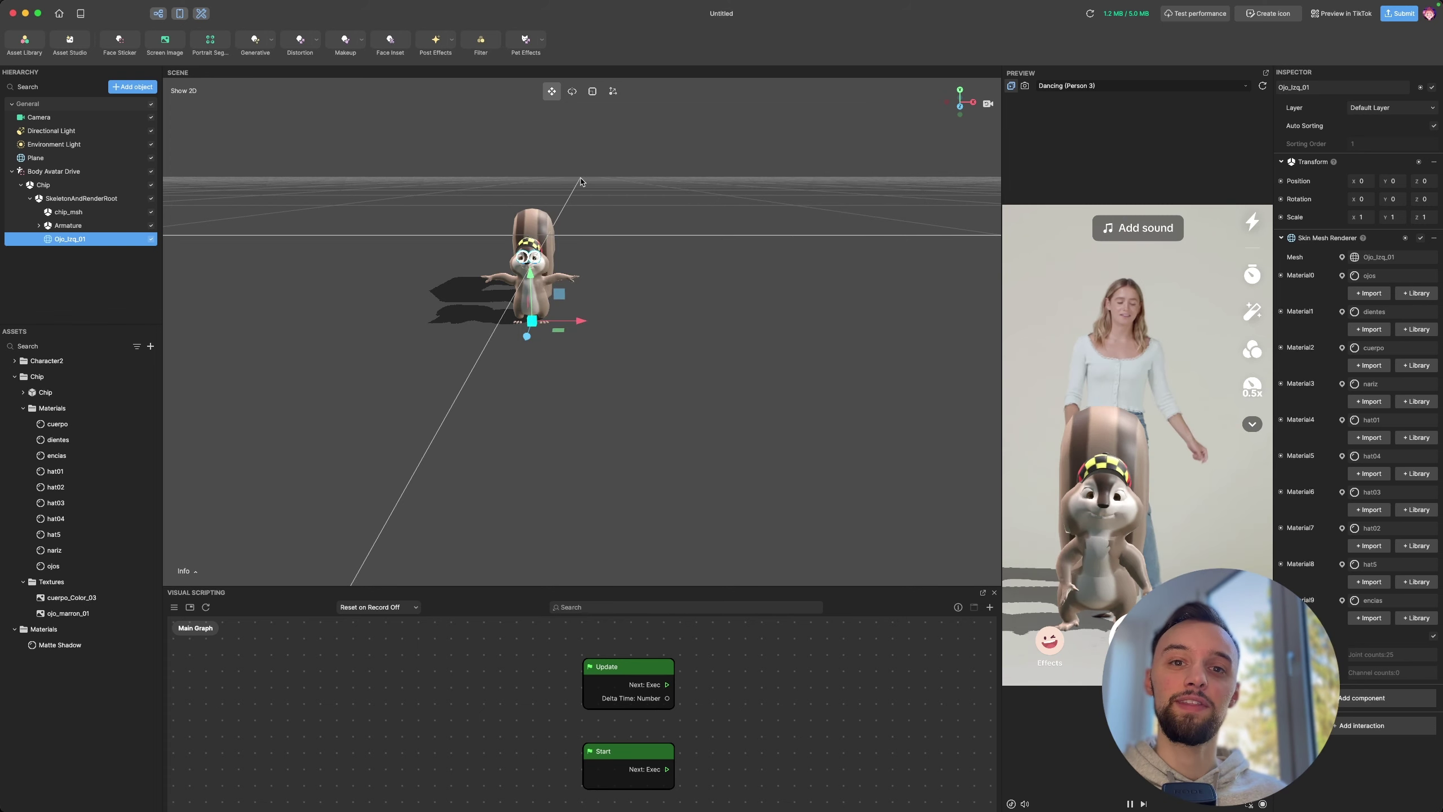